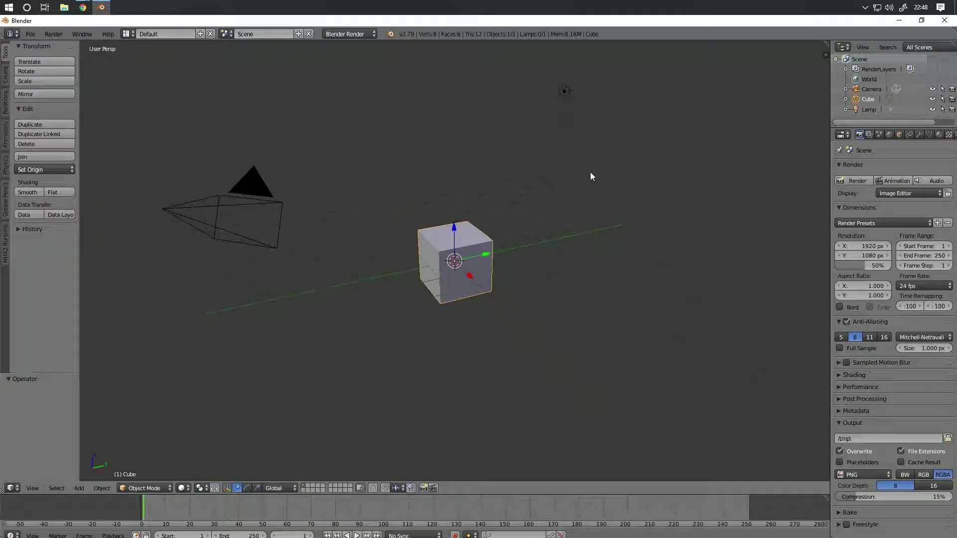
Step: Start the Screencast Keys display in the 3D view
key(a)
key(a)
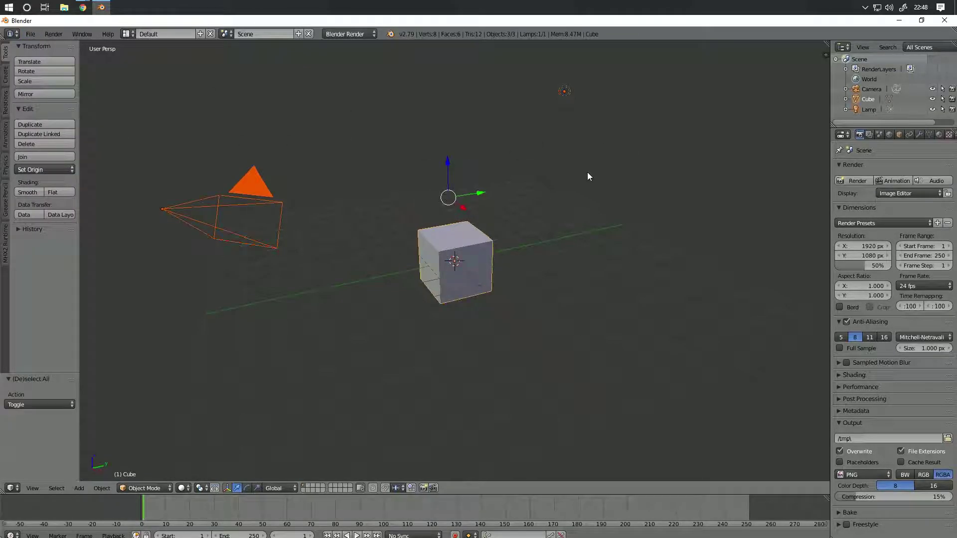
key(n)
scroll(775, 390, down, 10)
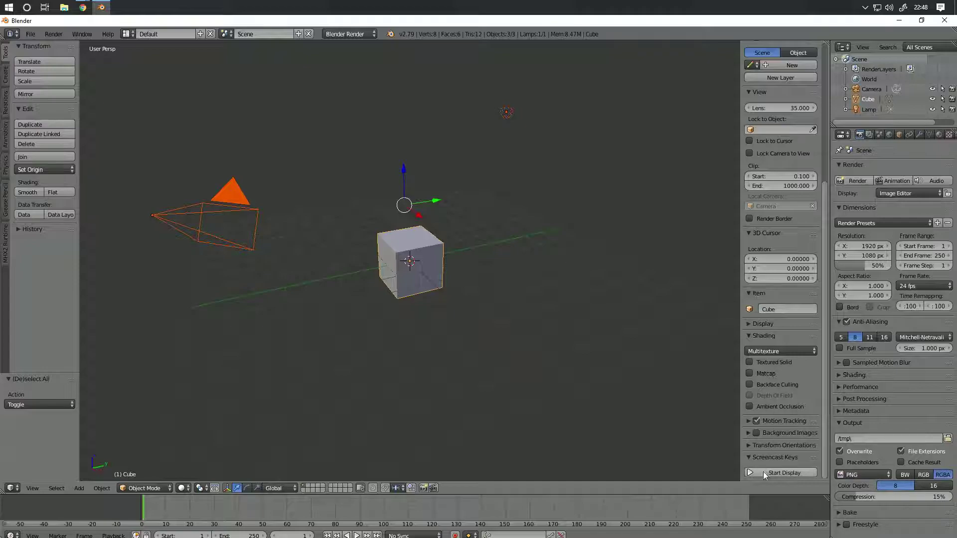
click(768, 472)
key(n)
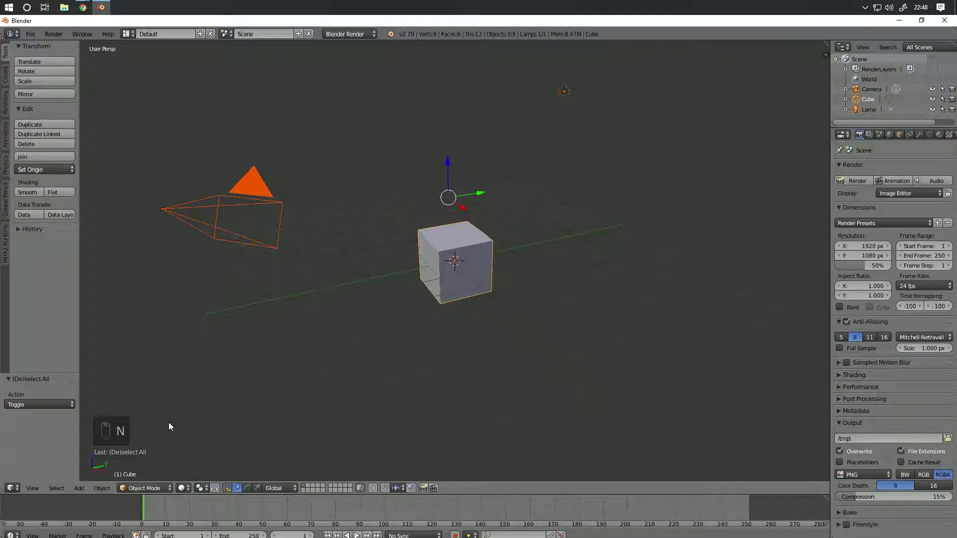
Step: Delete all default scene objects: the camera, the cube and the lamp
key(a)
key(a)
key(a)
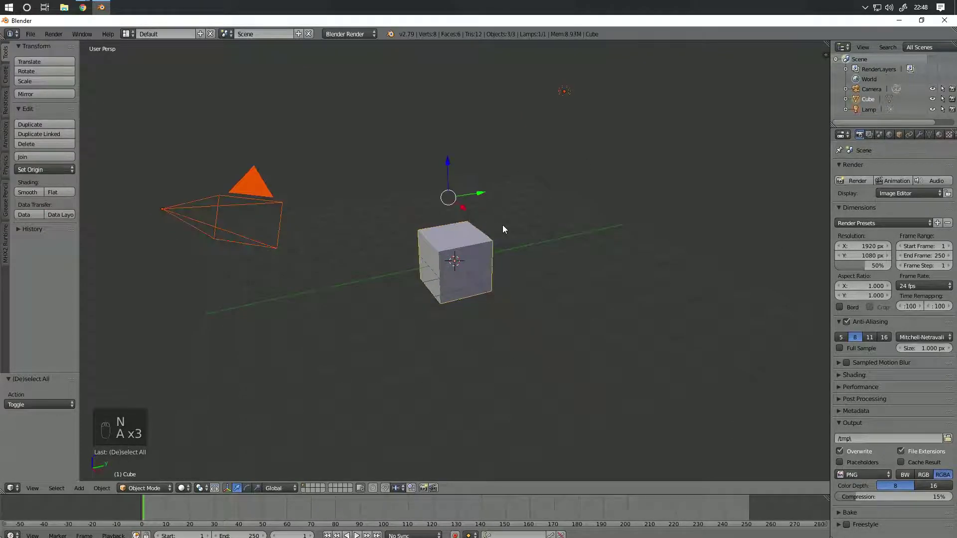
key(Delete)
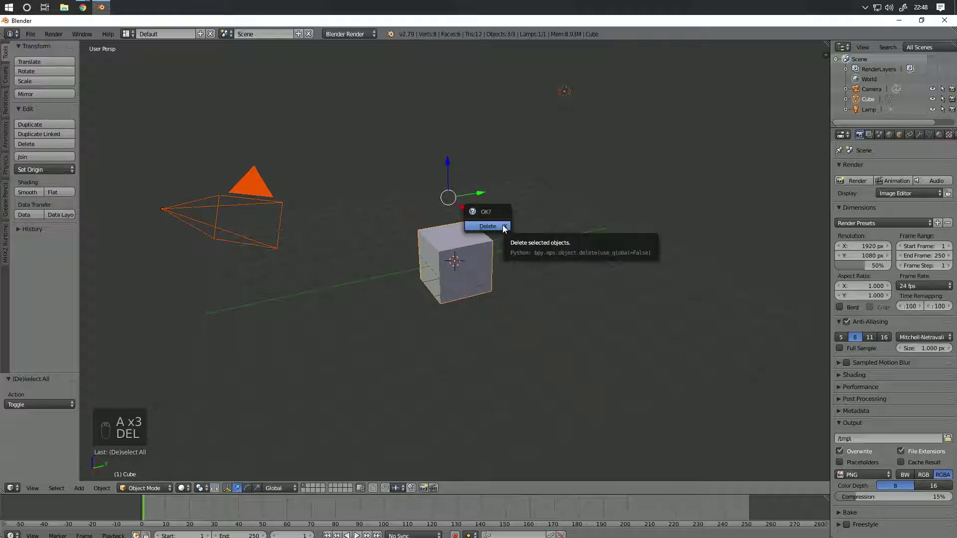
click(502, 225)
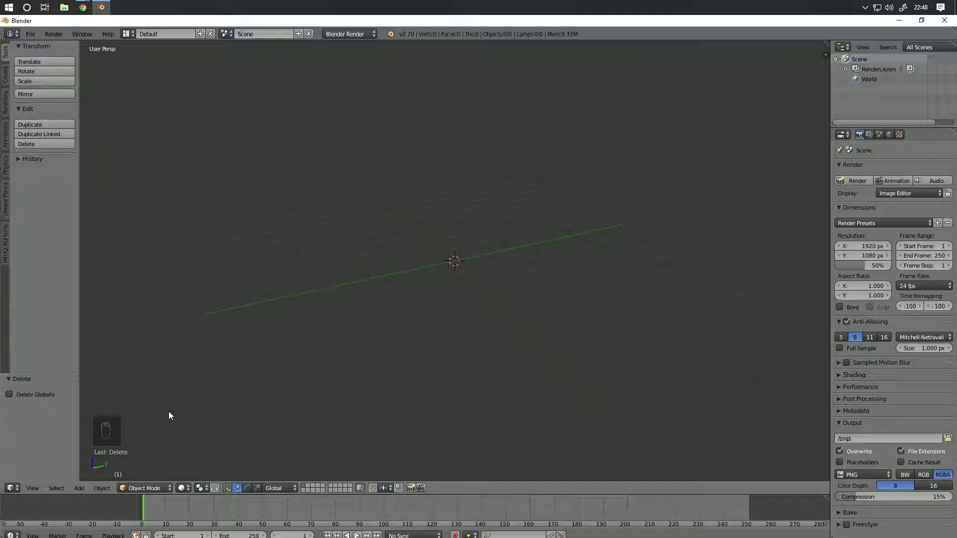
Step: Switch to the browser to examine the reference photo of the old wooden window with shutters, and return to Blender
click(80, 488)
mouse_move(97, 476)
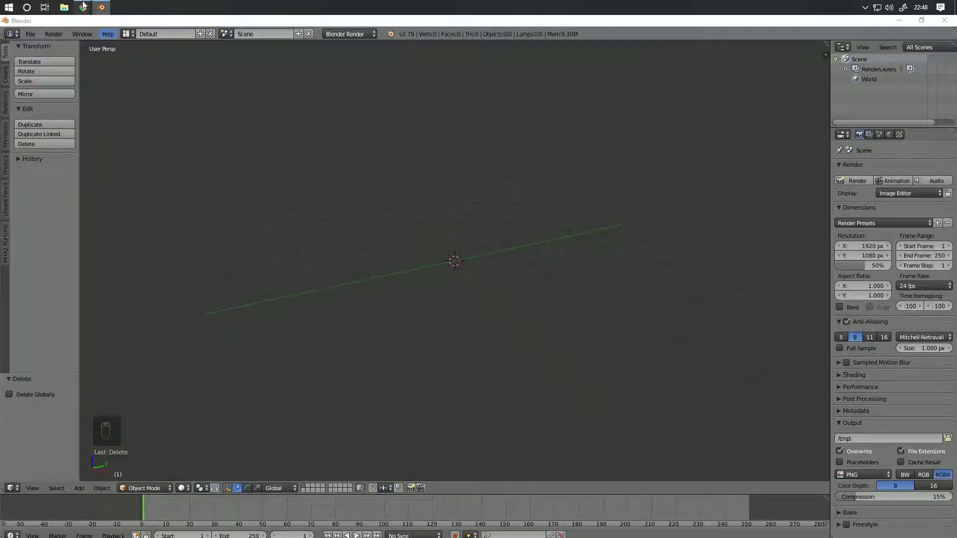
mouse_move(83, 7)
click(279, 66)
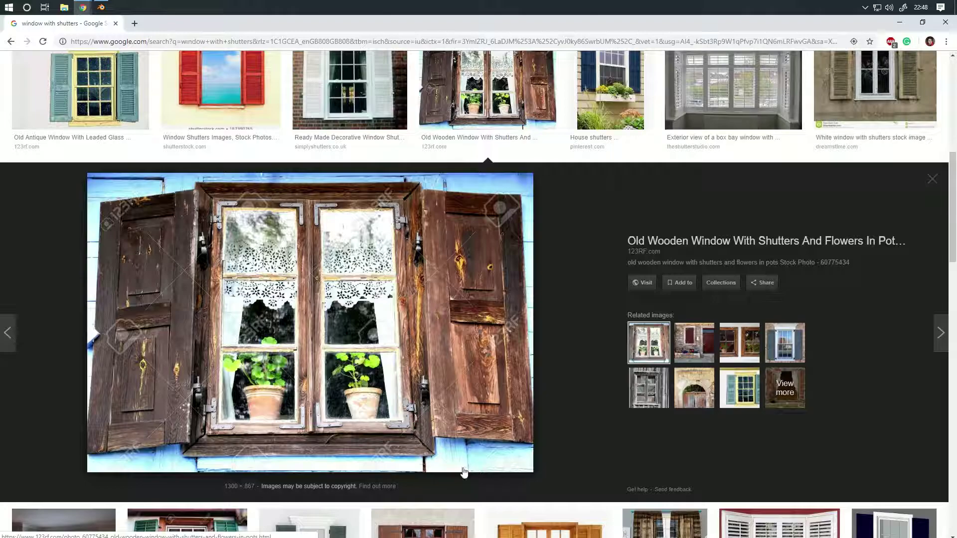
click(101, 8)
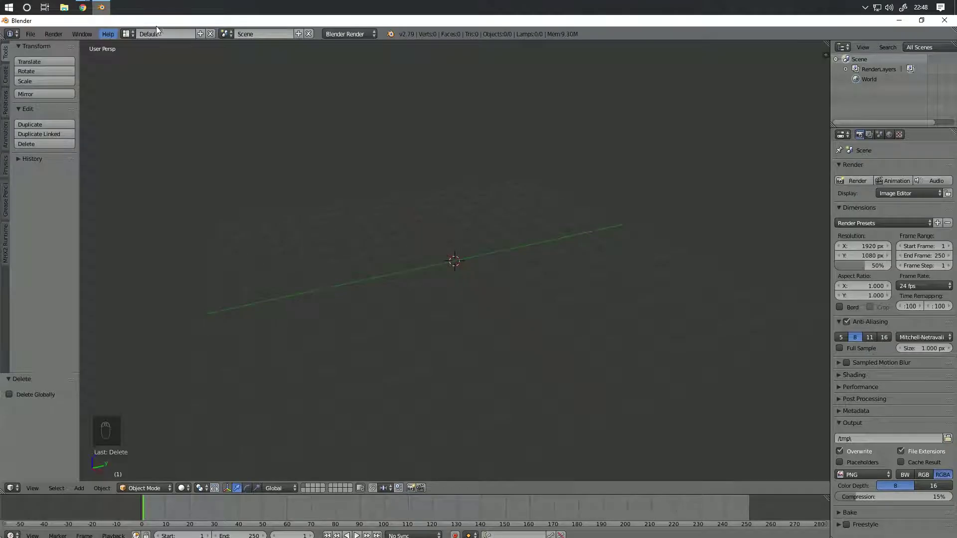
Step: Add a plane mesh and enter Edit Mode in the top orthographic view
click(81, 488)
mouse_move(97, 477)
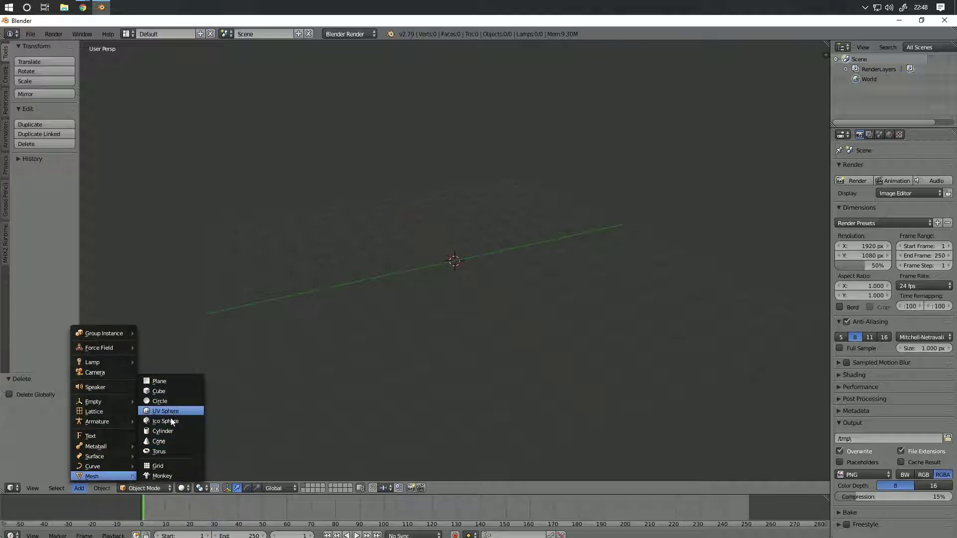
click(160, 381)
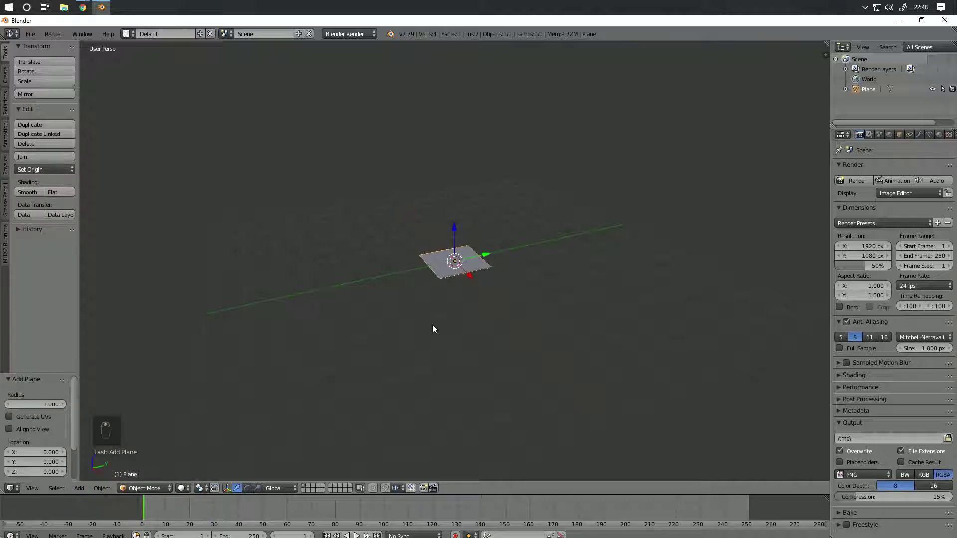
key(Tab)
key(KP_7)
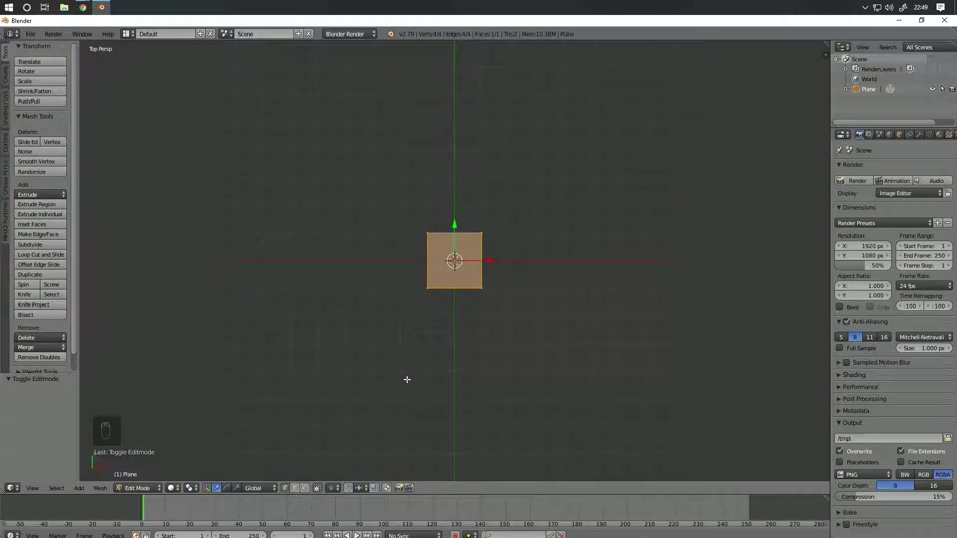
key(KP_5)
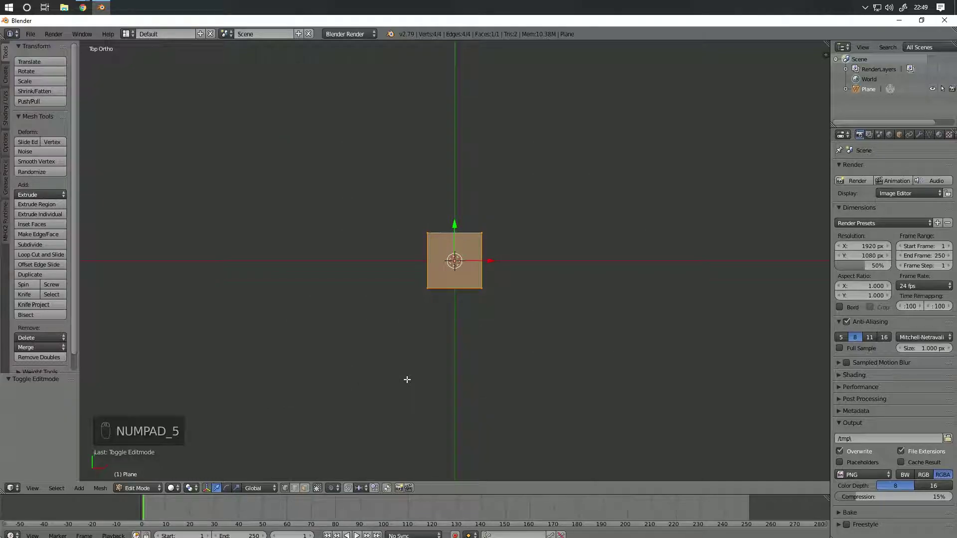
scroll(490, 301, up, 5)
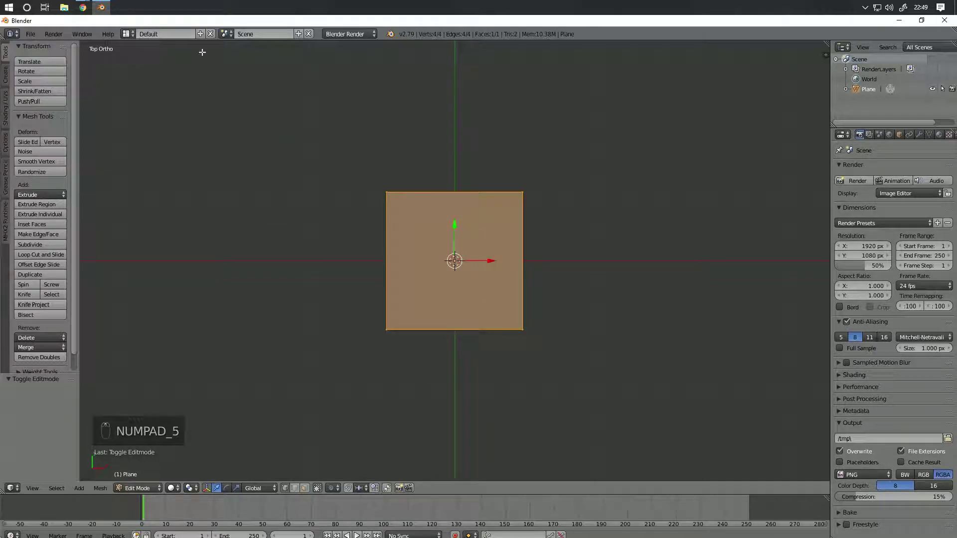
scroll(497, 230, up, 2)
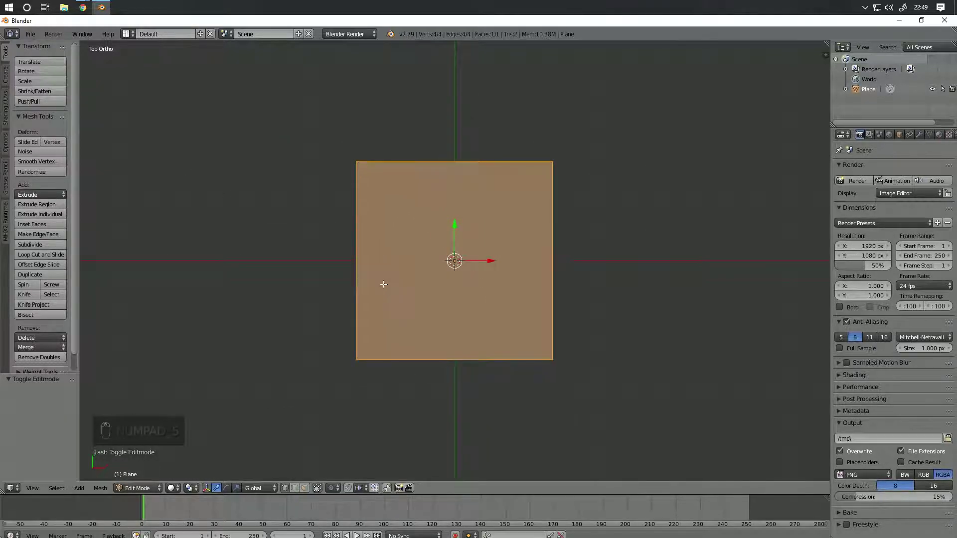
Step: Cut the plane in half with a centred horizontal loop cut and delete the two upper corner vertices
key(ctrl+r)
click(364, 261)
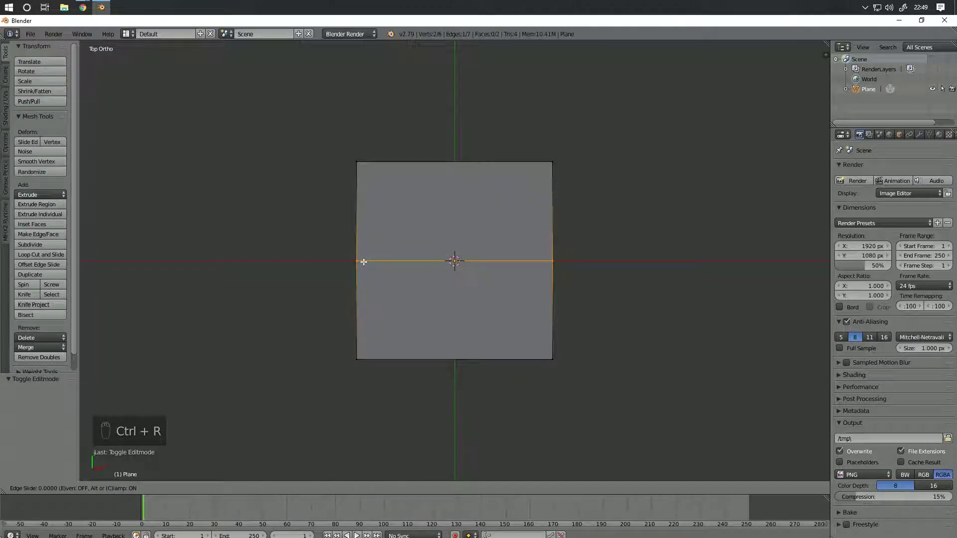
right_click(364, 261)
right_click(355, 161)
shift+right_click(553, 163)
key(Delete)
click(553, 167)
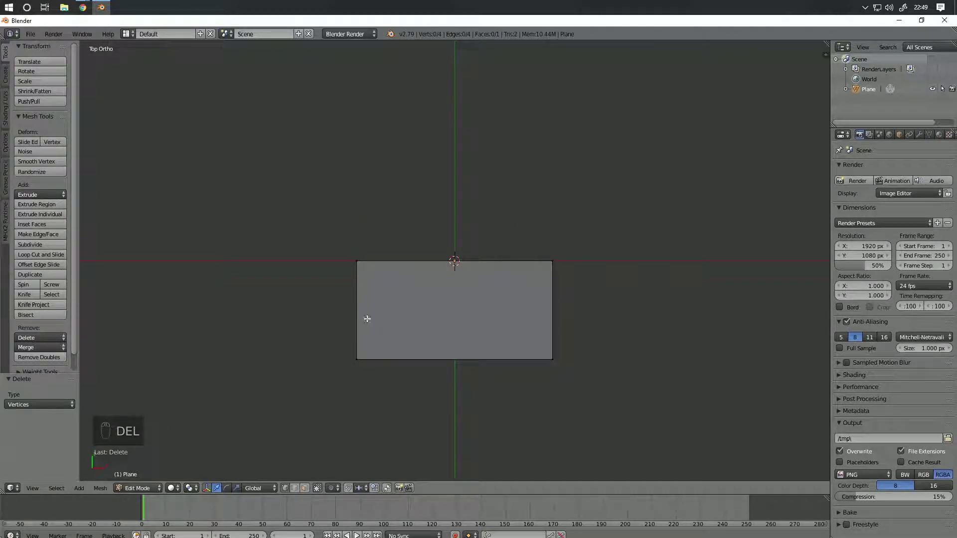
Step: Try five evenly spaced vertical loop cuts across the half plane and undo them
key(ctrl+r)
scroll(445, 262, up, 1)
scroll(446, 262, up, 2)
click(445, 261)
right_click(444, 261)
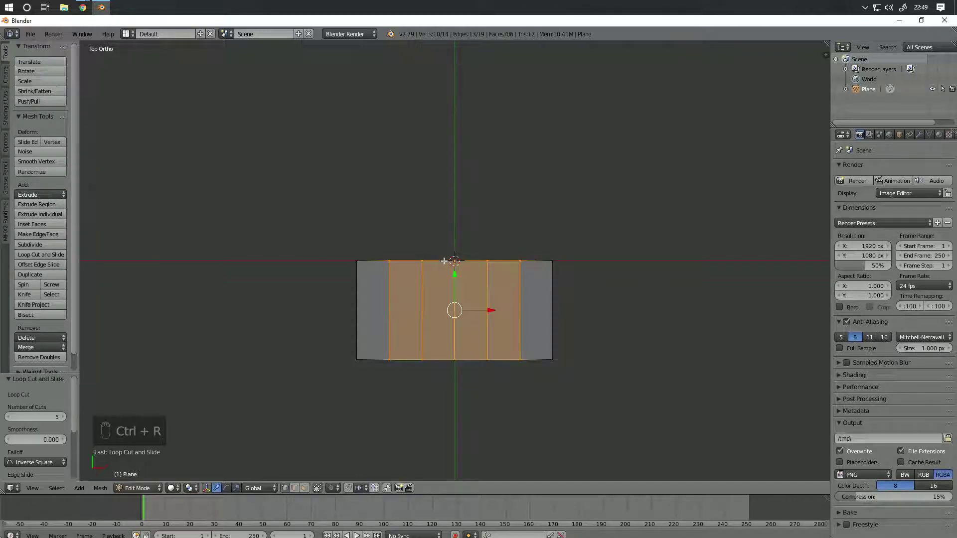
right_click(487, 359)
key(ctrl+z)
key(ctrl+r)
key(ctrl+z)
Step: Add seven evenly spaced, unslid vertical loop cuts across the half plane
key(ctrl+r)
scroll(450, 292, up, 2)
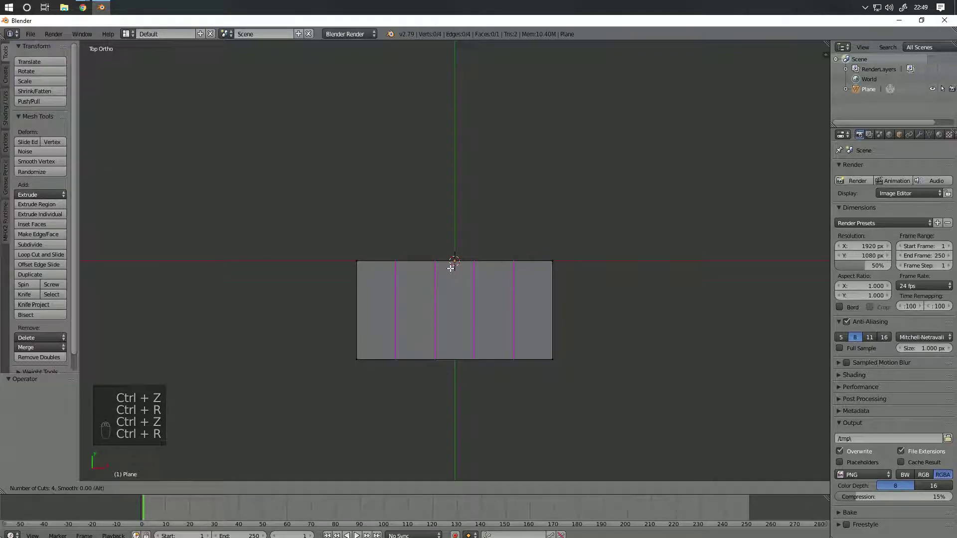
click(447, 314)
right_click(443, 337)
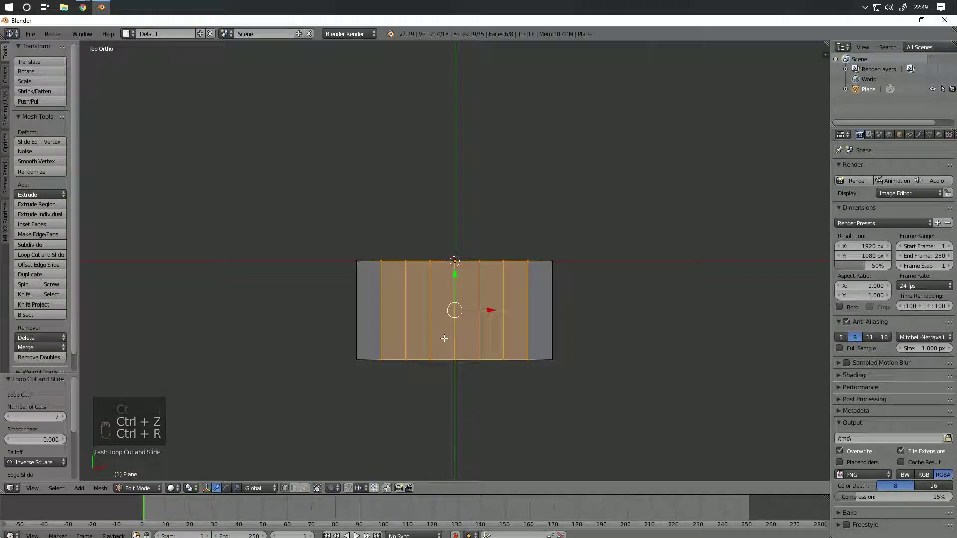
Step: Move the first, second and fourth lower-edge vertices right of the centre line up 0.254 along Y to form a profile
right_click(477, 361)
shift+right_click(498, 361)
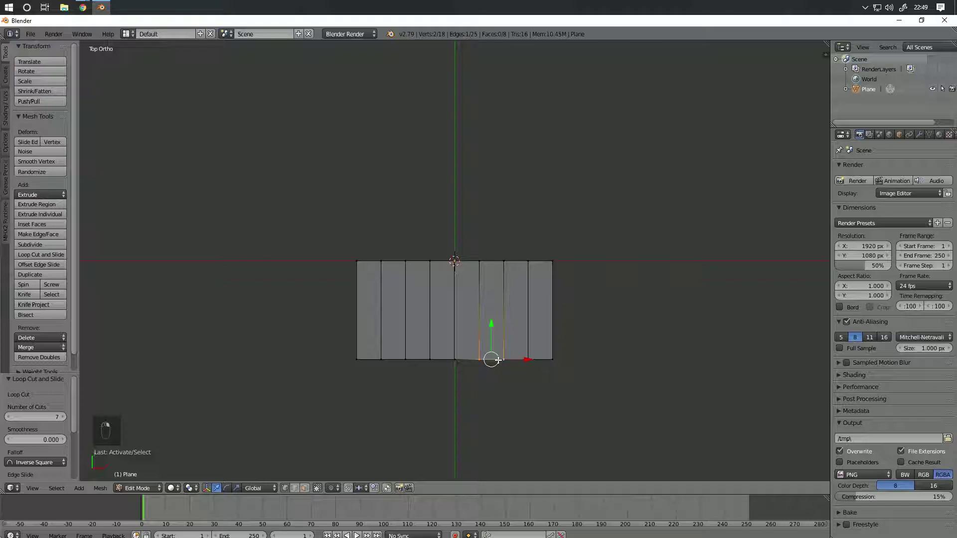
shift+right_click(551, 360)
key(g)
key(y)
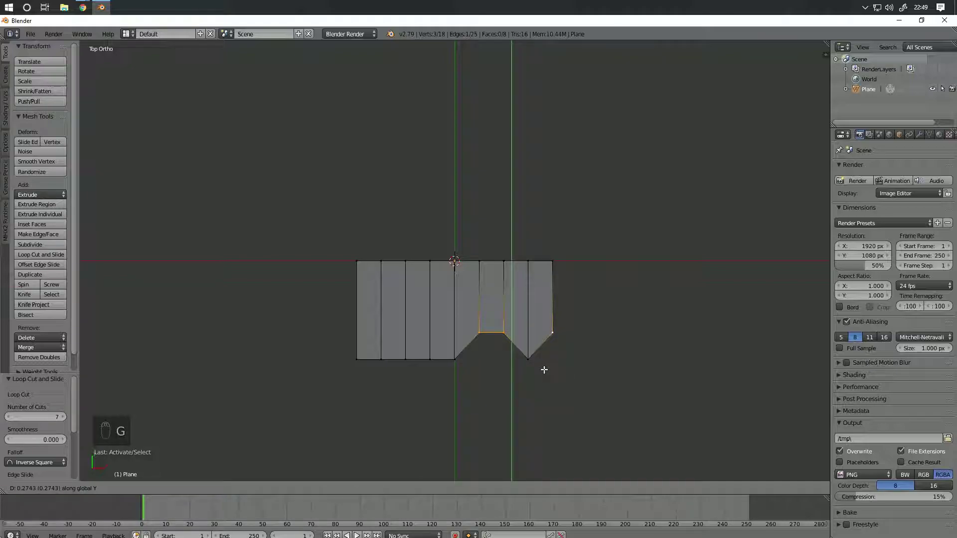
click(542, 372)
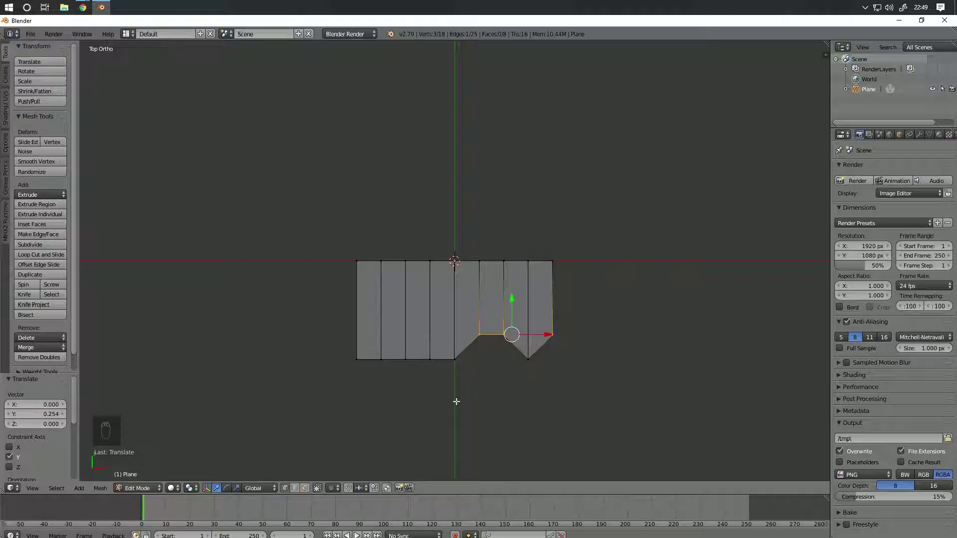
Step: In edge select mode, select the three vertical edges inside the plane's left half
click(295, 488)
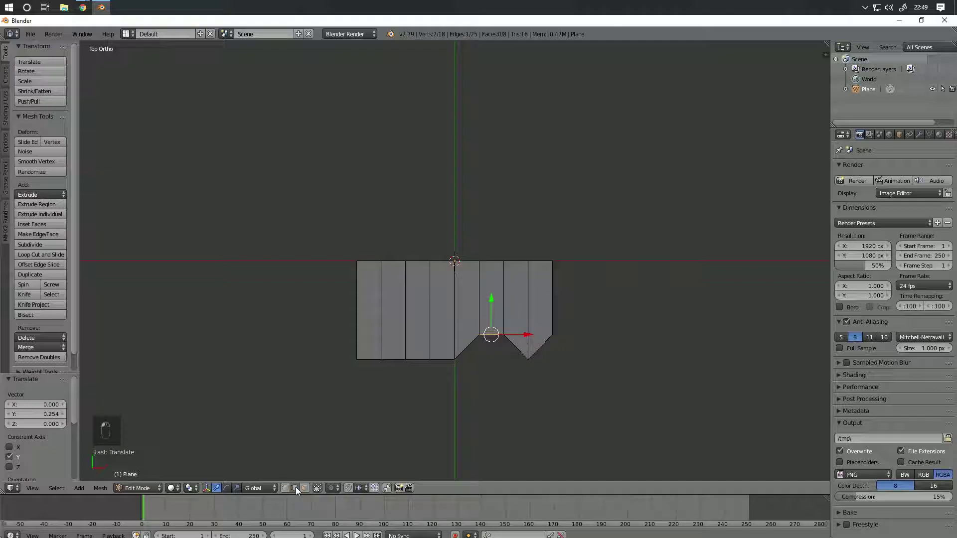
right_click(380, 328)
shift+right_click(426, 327)
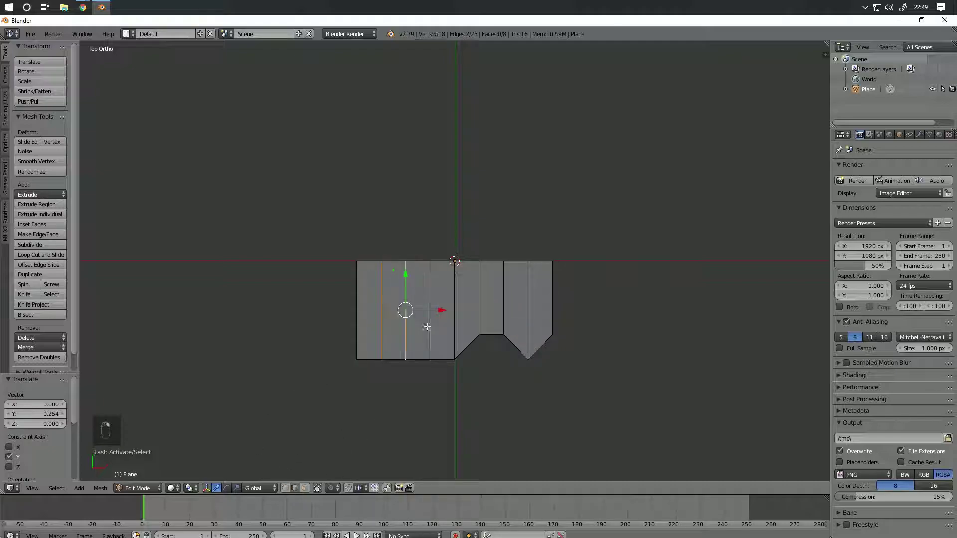
Step: Try deleting the three selected edges with the Edges option, inspect the mesh and undo the deletion
key(Delete)
click(383, 327)
scroll(373, 305, up, 4)
middle_drag(398, 366, 407, 323)
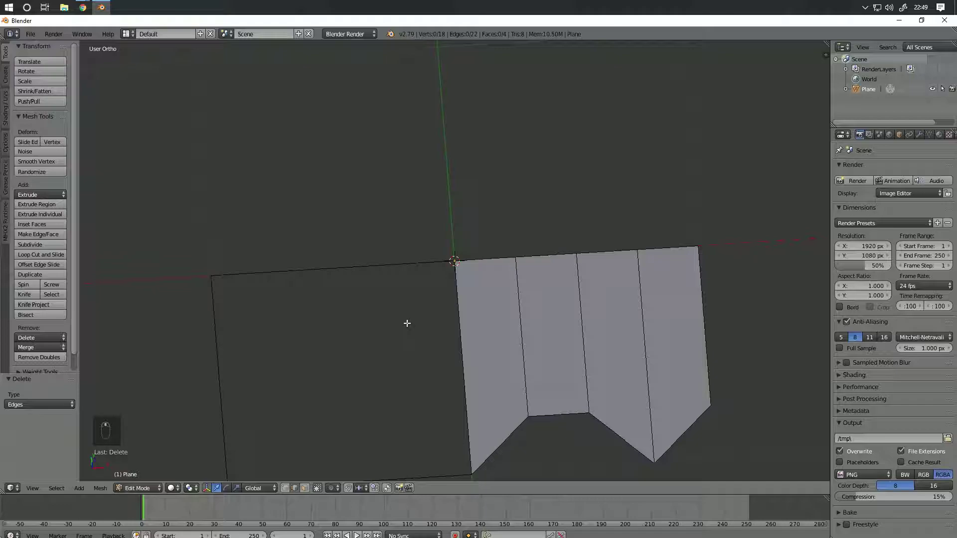
key(KP_7)
key(ctrl+z)
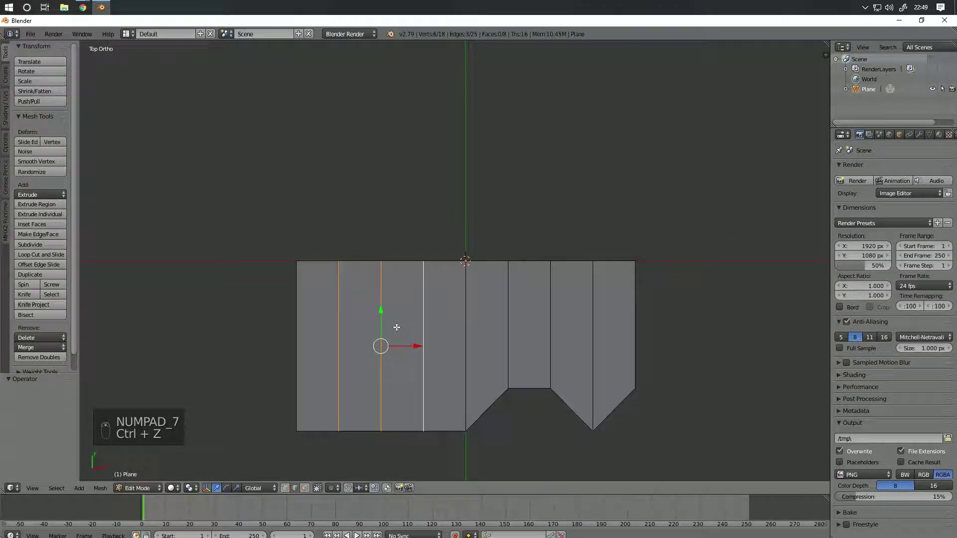
Step: Dissolve the three selected vertical edges so the left half is a single face, and leave everything deselected
key(Delete)
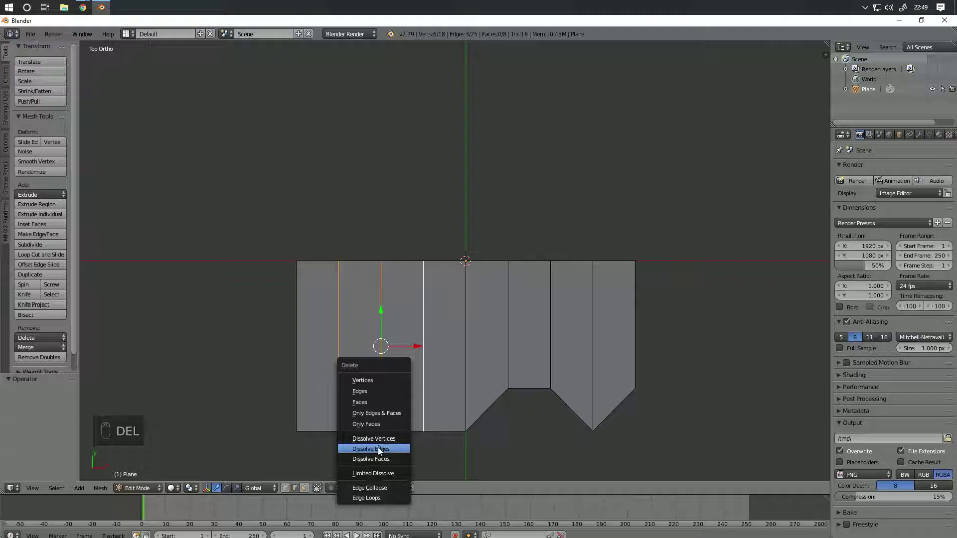
click(379, 449)
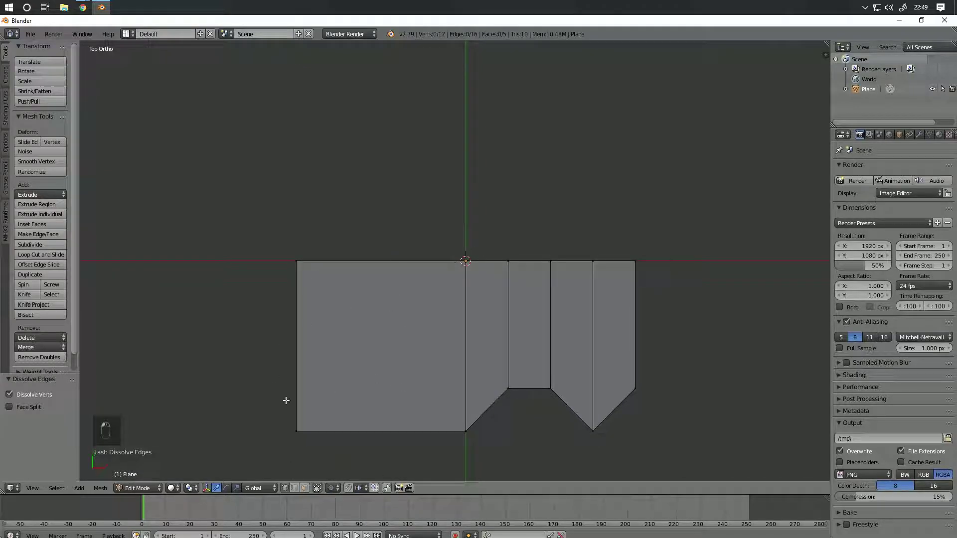
key(a)
key(a)
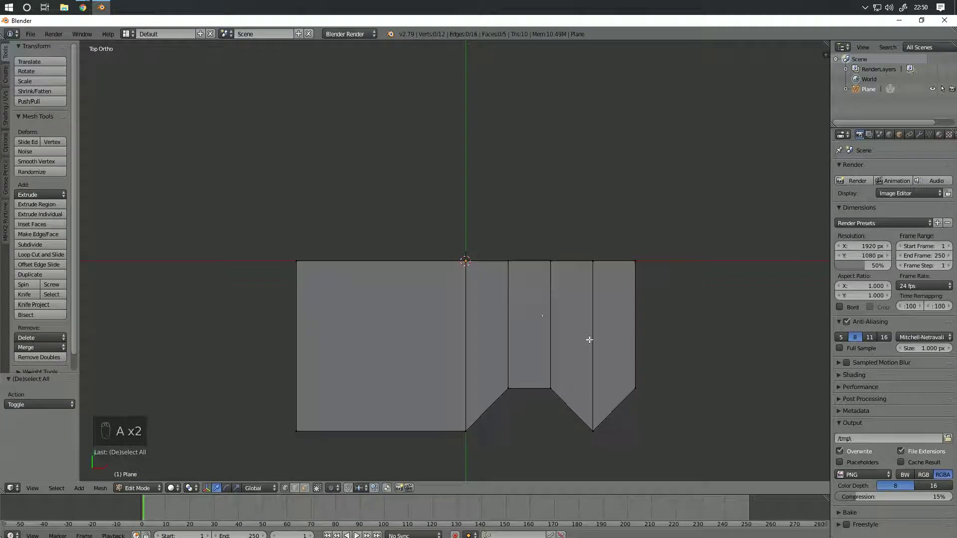
Step: Select the entire lower edge loop of the profile and move it along Y toward the upper edge
alt+right_click(407, 263)
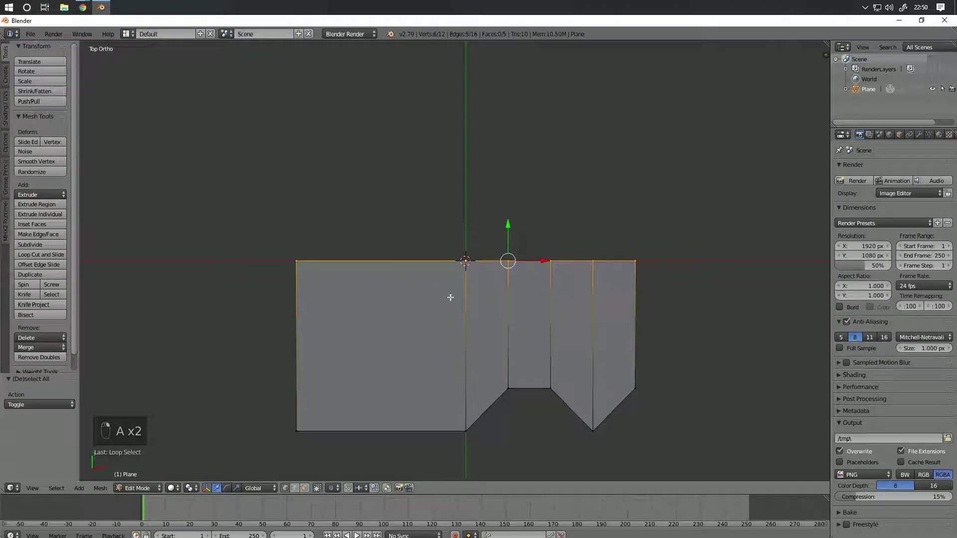
alt+right_click(420, 428)
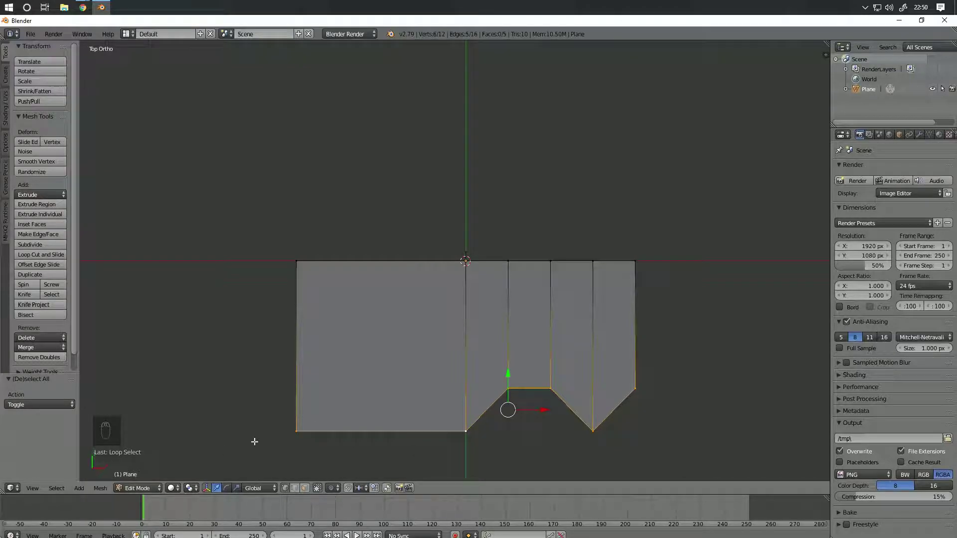
key(a)
alt+right_click(413, 430)
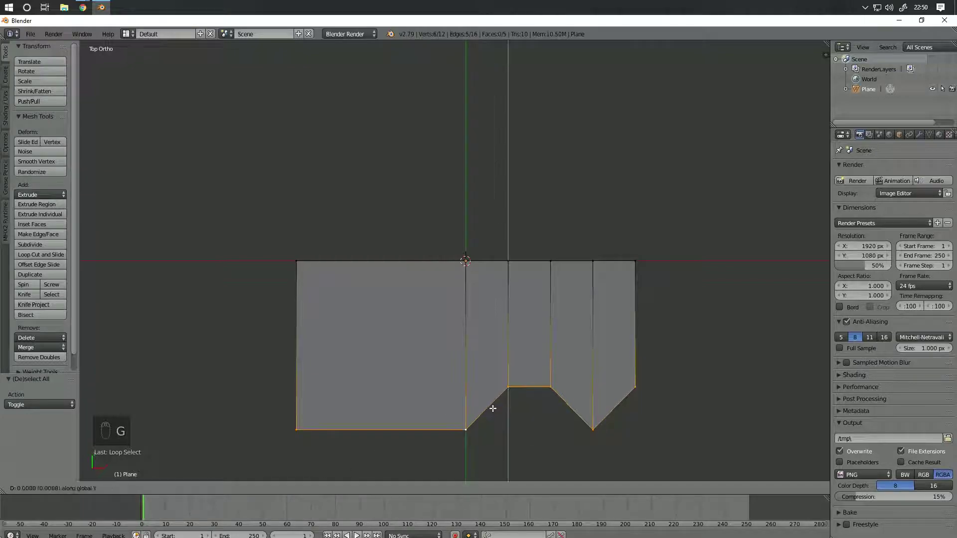
key(g)
key(y)
click(489, 365)
Step: Select the whole profile and move it about -5.53 along X in front view
mouse_move(487, 393)
middle_down()
mouse_move(519, 410)
mouse_move(517, 294)
mouse_move(397, 324)
mouse_move(516, 305)
mouse_move(526, 319)
mouse_move(487, 322)
mouse_move(476, 301)
mouse_move(483, 286)
mouse_move(464, 394)
mouse_move(472, 386)
middle_up()
scroll(531, 330, down, 4)
key(a)
key(a)
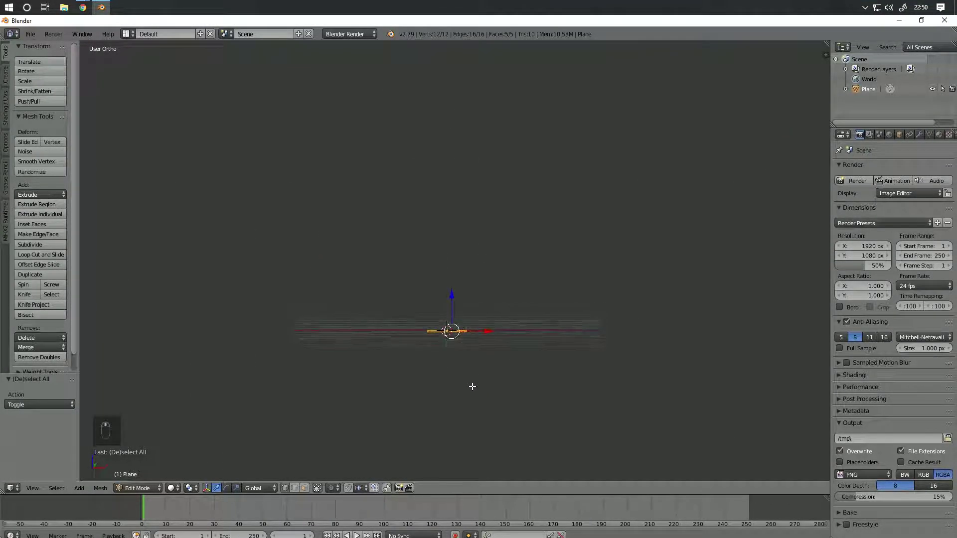
key(KP_1)
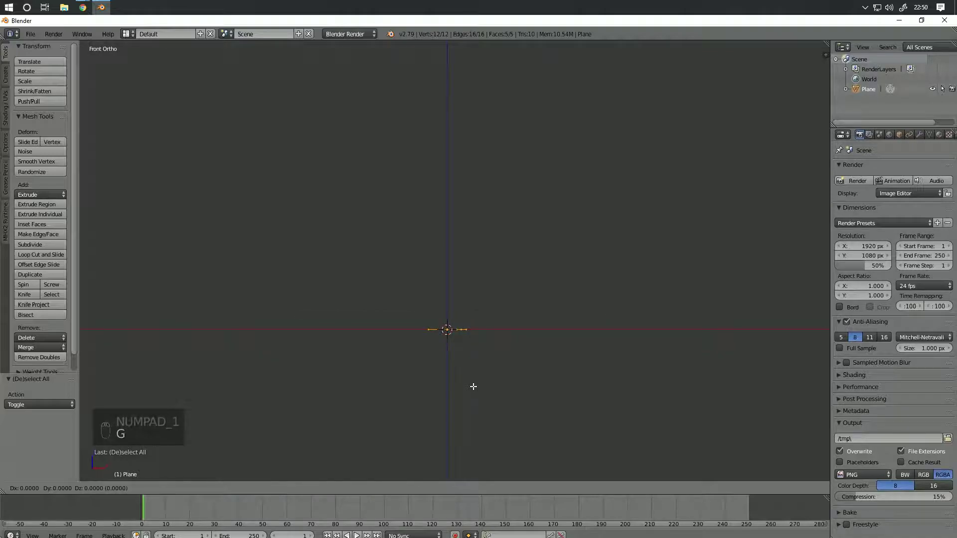
key(g)
click(375, 388)
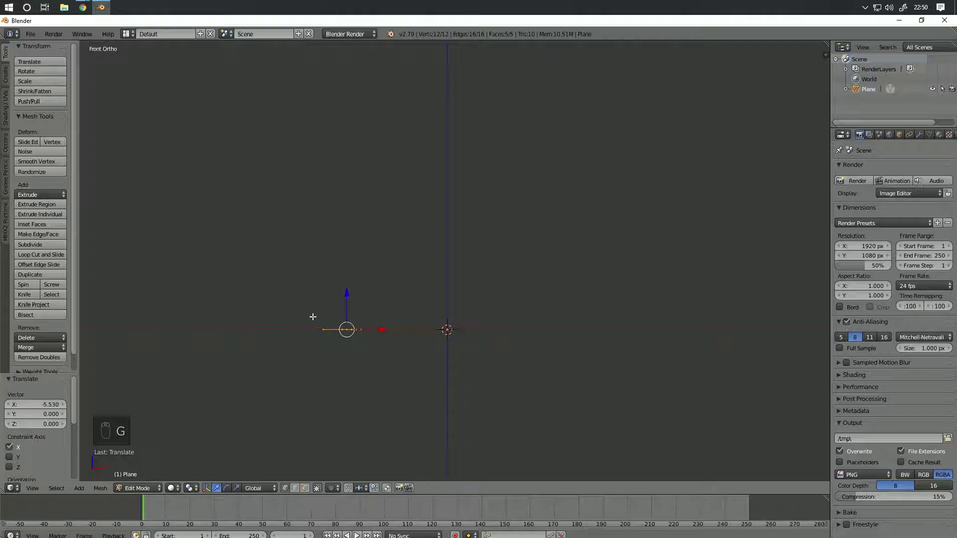
Step: Extrude the profile upward about 14.3 units along Z to form a vertical frame post
key(e)
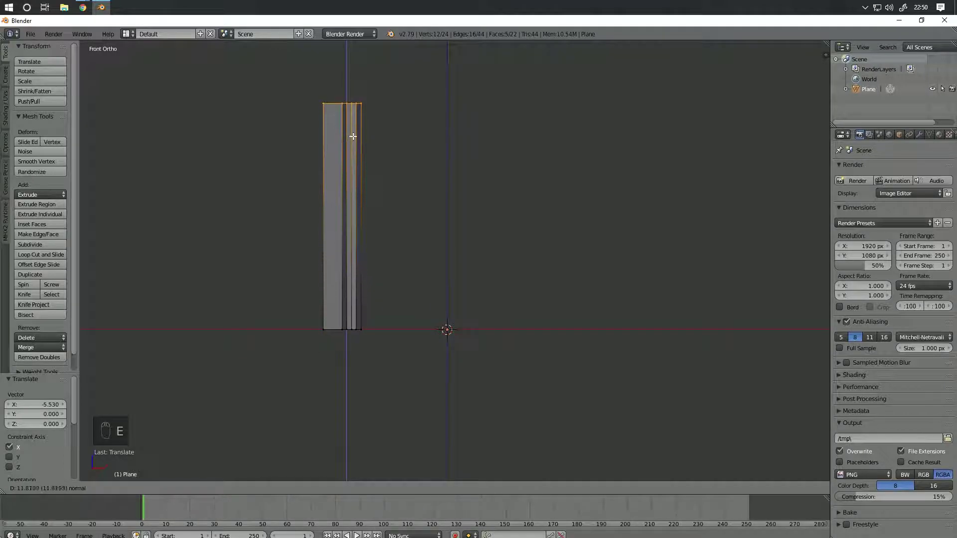
click(360, 96)
middle_drag(361, 97, 390, 276)
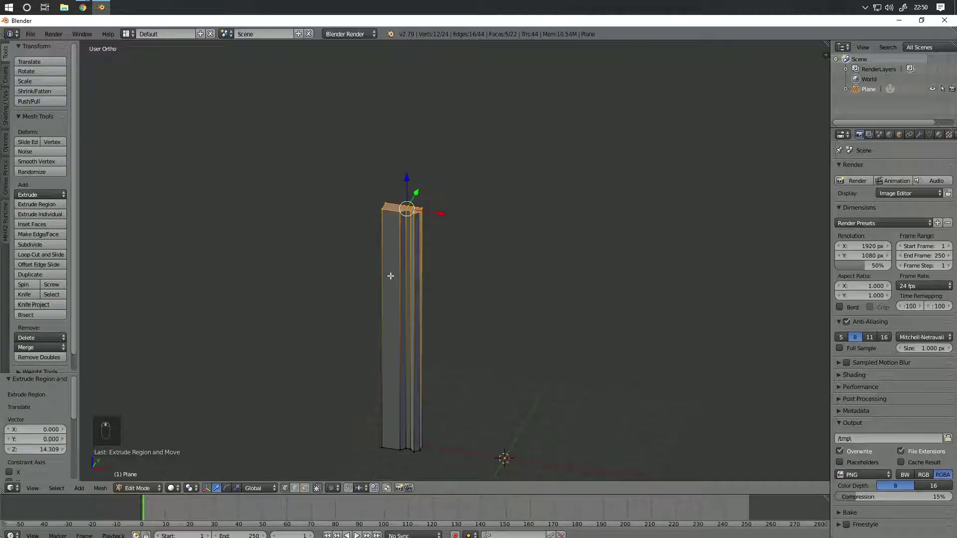
Step: Shear the post's upper end in front view with an offset of -1 to form a mitred corner
key(KP_1)
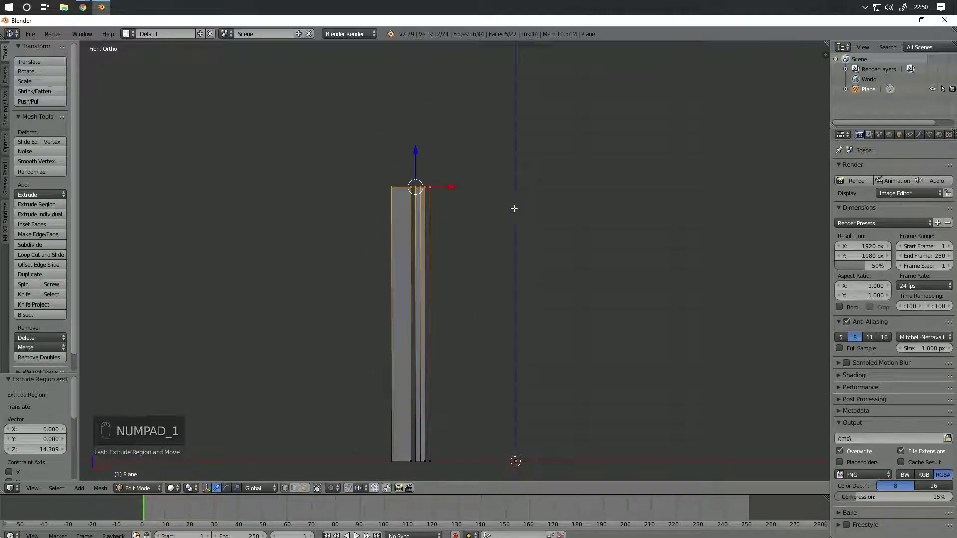
key(space)
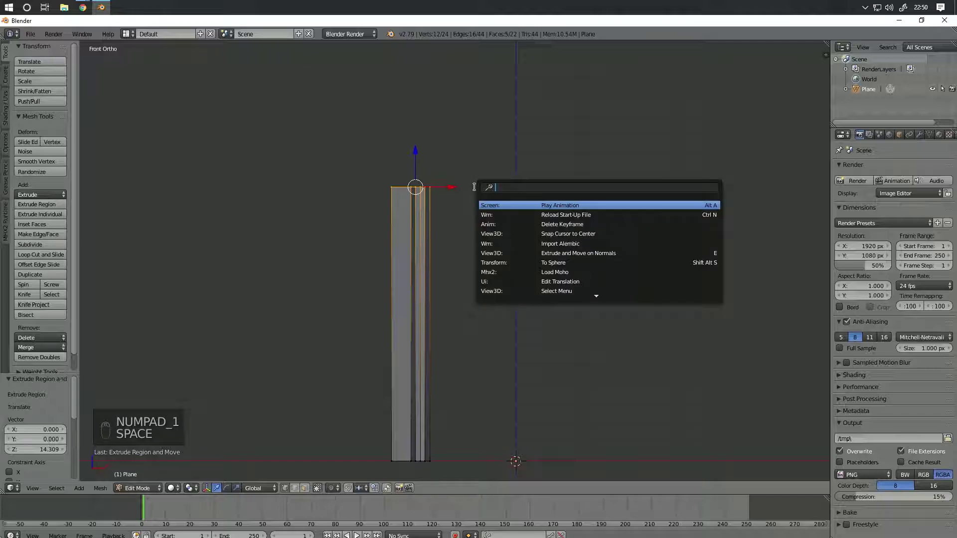
text(shear)
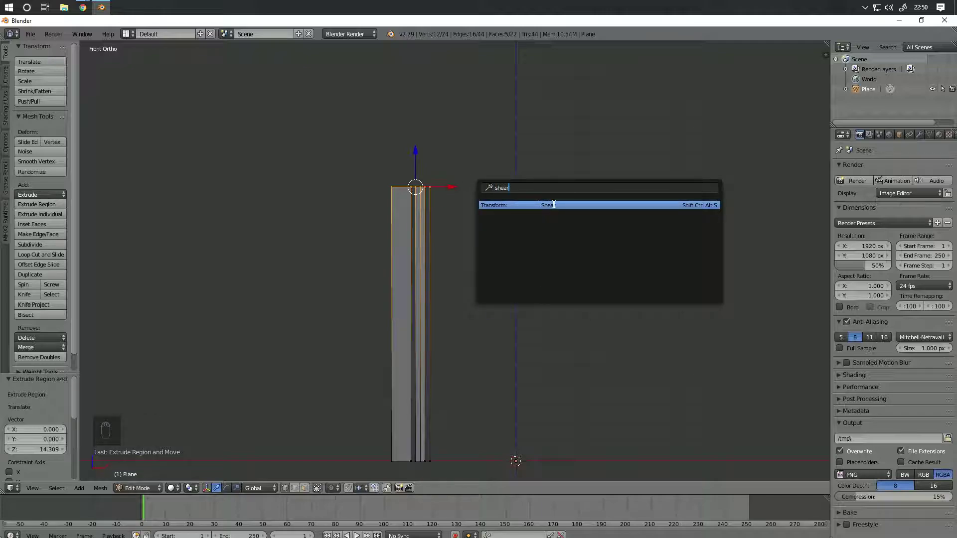
click(553, 205)
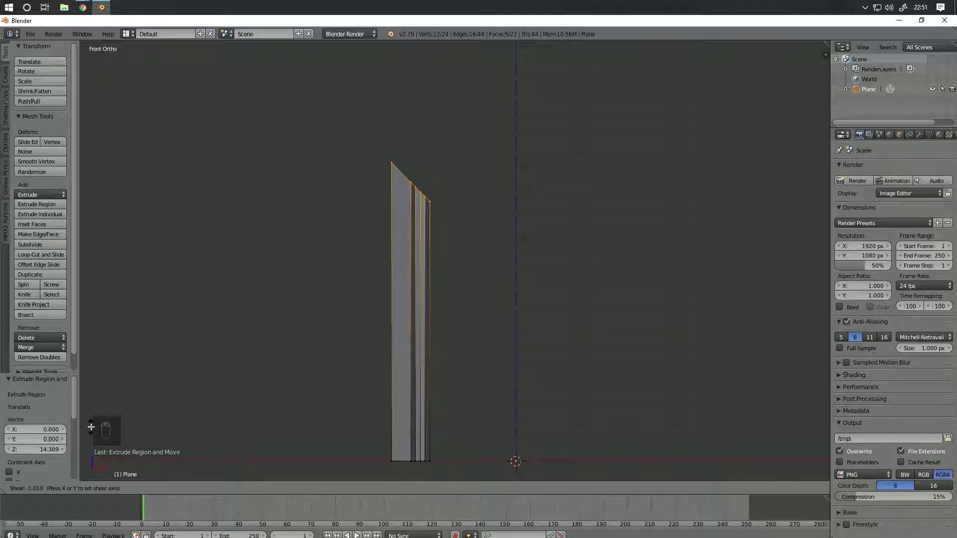
text(1)
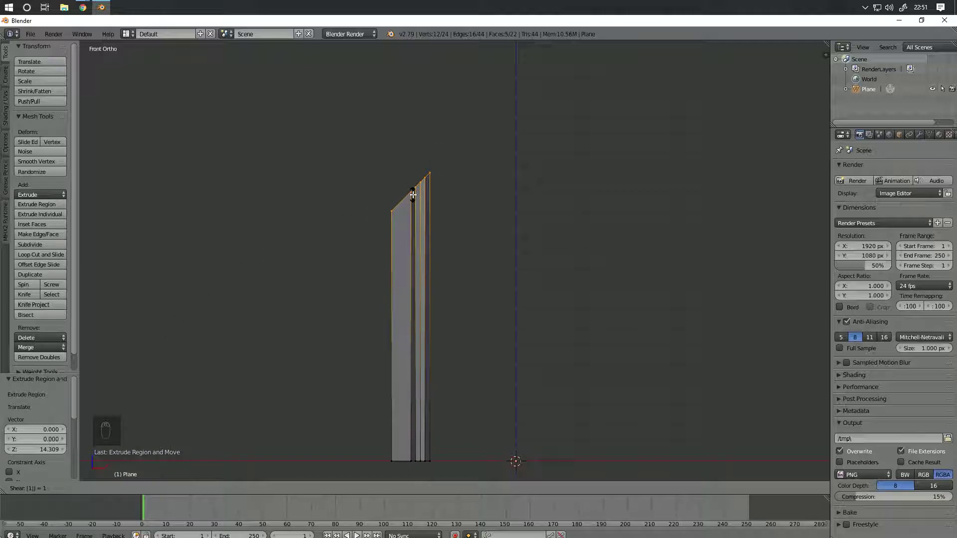
key(minus)
key(Return)
mouse_move(450, 178)
middle_down()
mouse_move(466, 202)
mouse_move(482, 199)
mouse_move(441, 187)
middle_up()
key(KP_1)
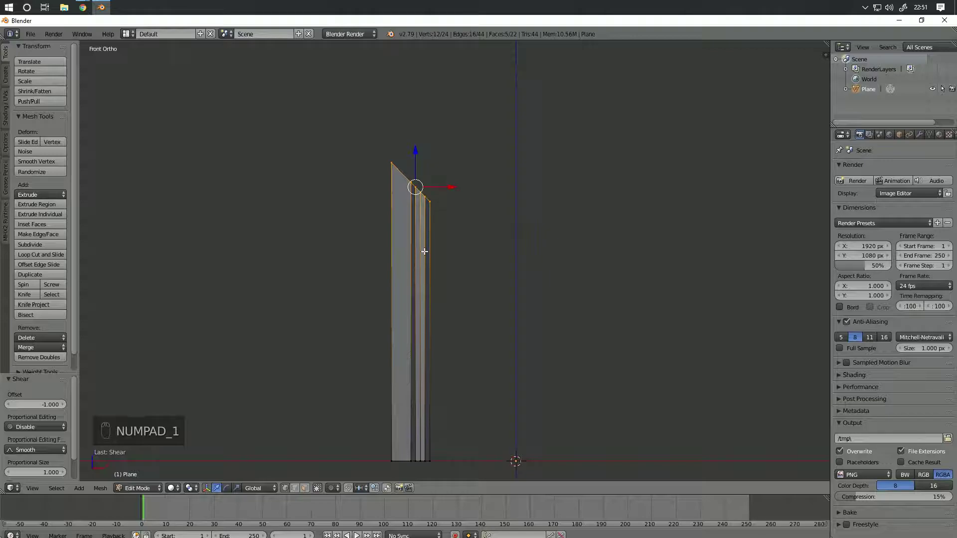
Step: Select the entire post and move it about -2.83 along X, away from the origin
key(a)
key(a)
key(a)
key(a)
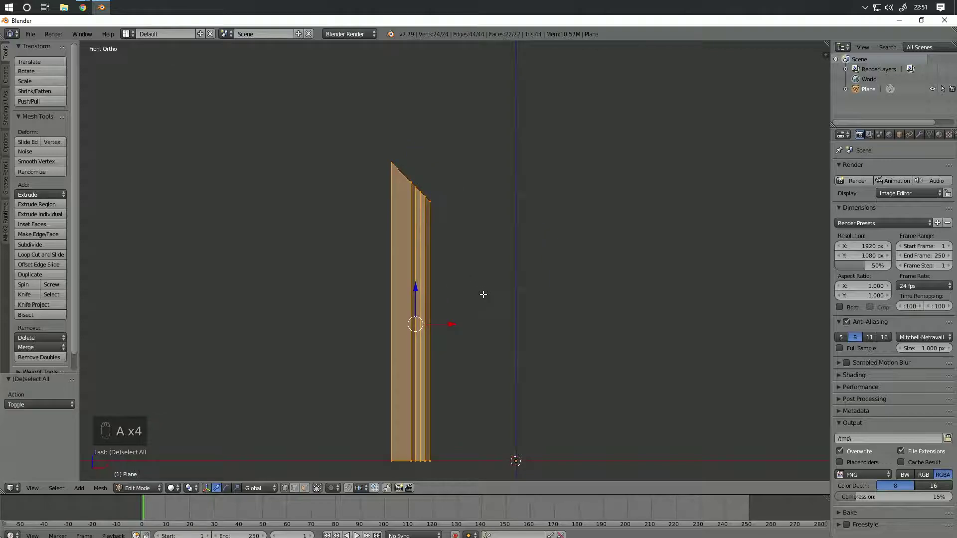
key(g)
key(x)
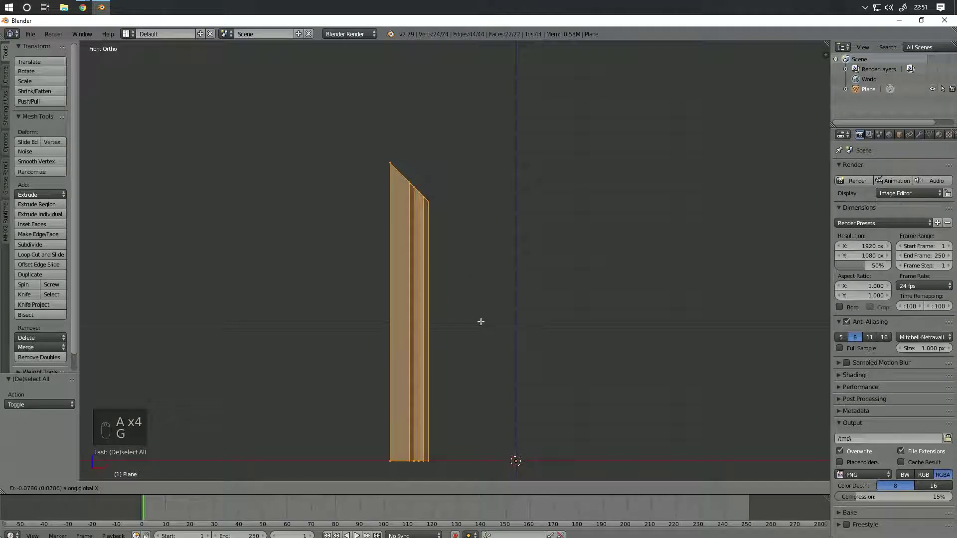
click(429, 324)
scroll(372, 395, down, 2)
shift+middle_drag(373, 395, 397, 282)
scroll(397, 282, down, 4)
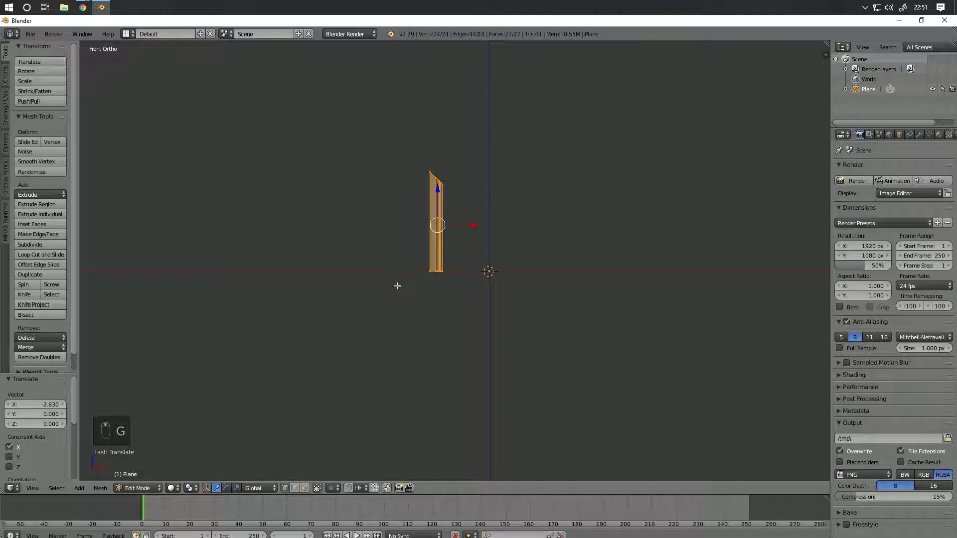
Step: In wireframe view, select all the post's lower-end vertices and move them about -16.76 along Z
key(a)
scroll(428, 282, up, 3)
key(z)
key(c)
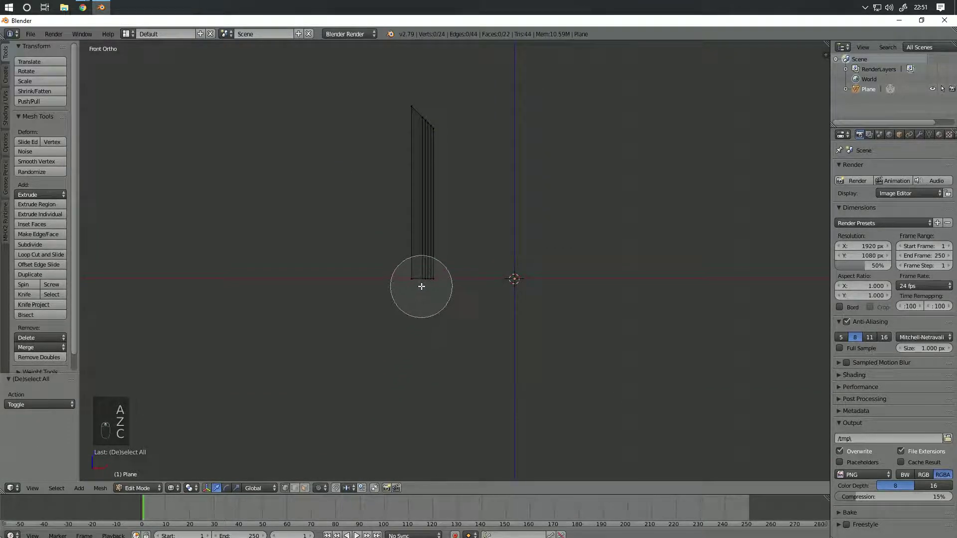
click(423, 279)
right_click(426, 279)
key(g)
key(z)
click(477, 433)
shift+middle_drag(472, 399, 491, 359)
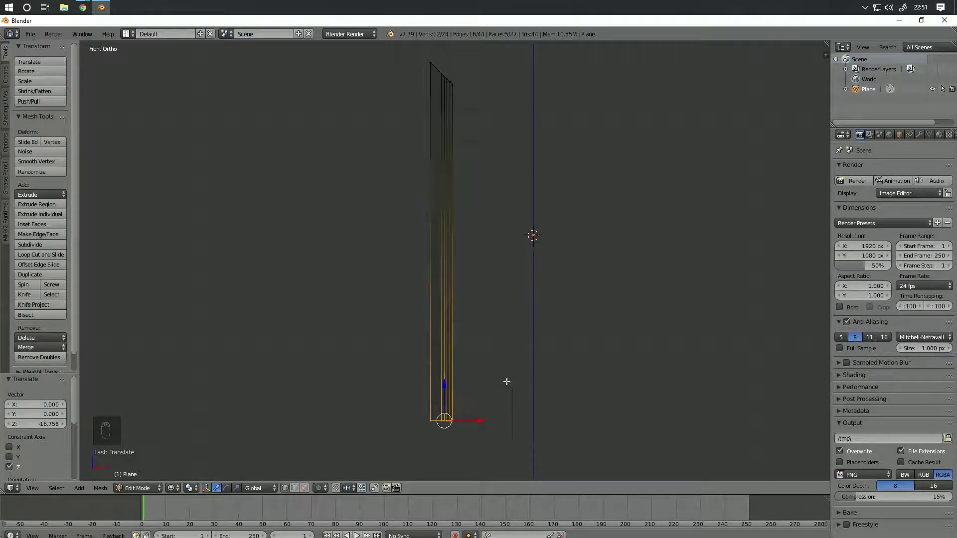
Step: Shear the post's lower end with an offset of 1 to mitre it opposite to the upper end
key(space)
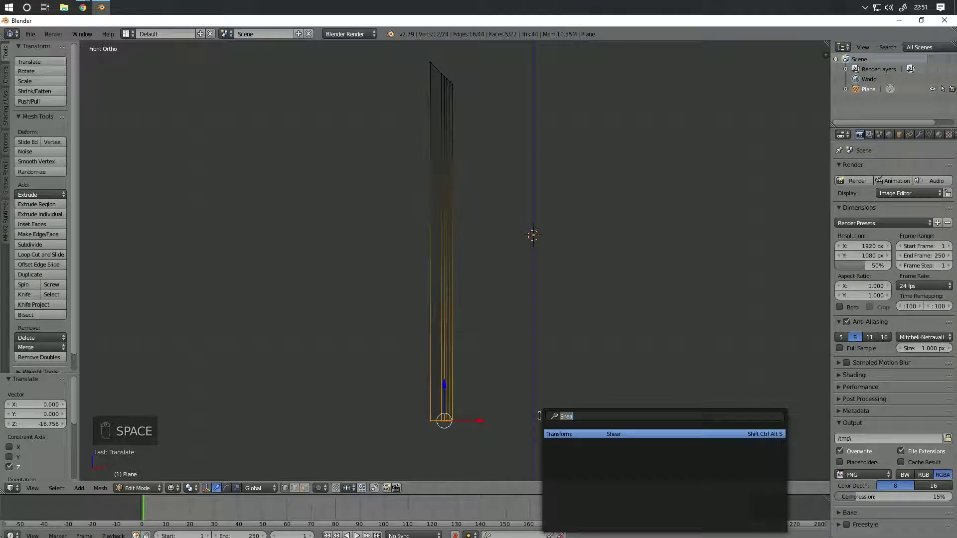
key(Return)
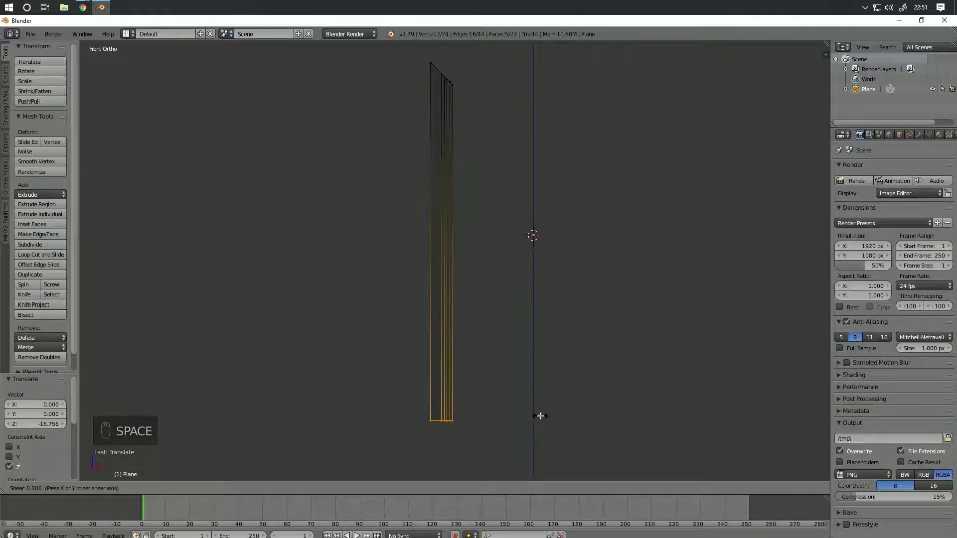
text(1)
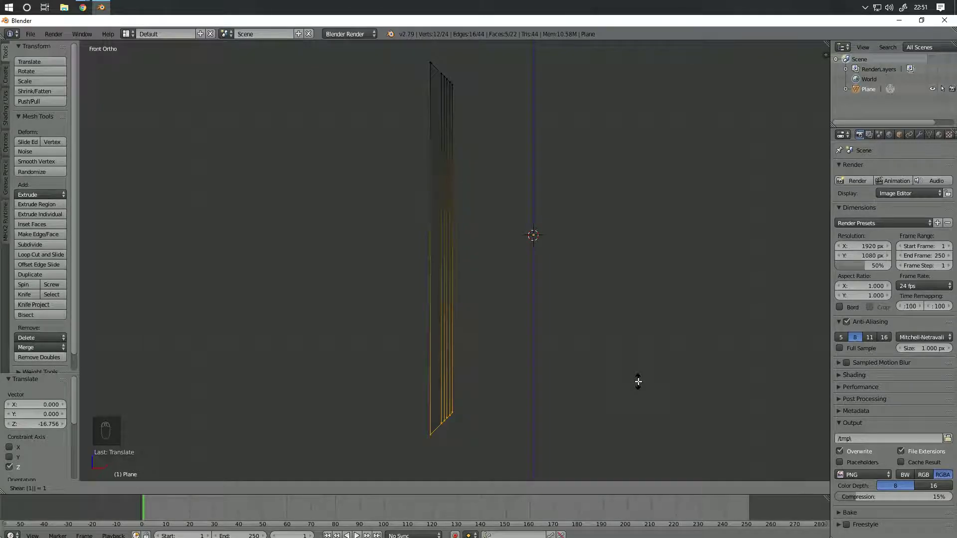
key(Return)
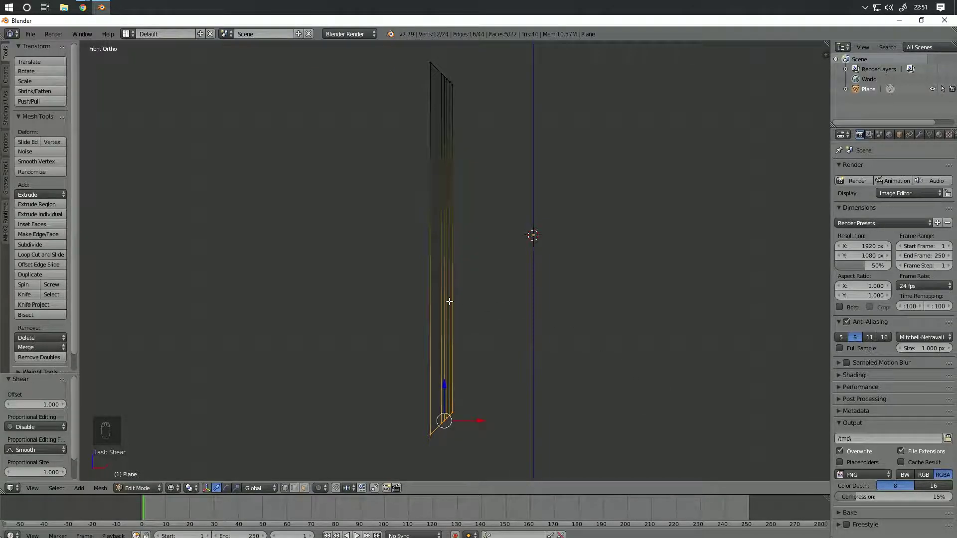
Step: Select the entire post and set its median Z coordinate to 0 so it is centred vertically on the origin
key(a)
key(a)
key(a)
key(n)
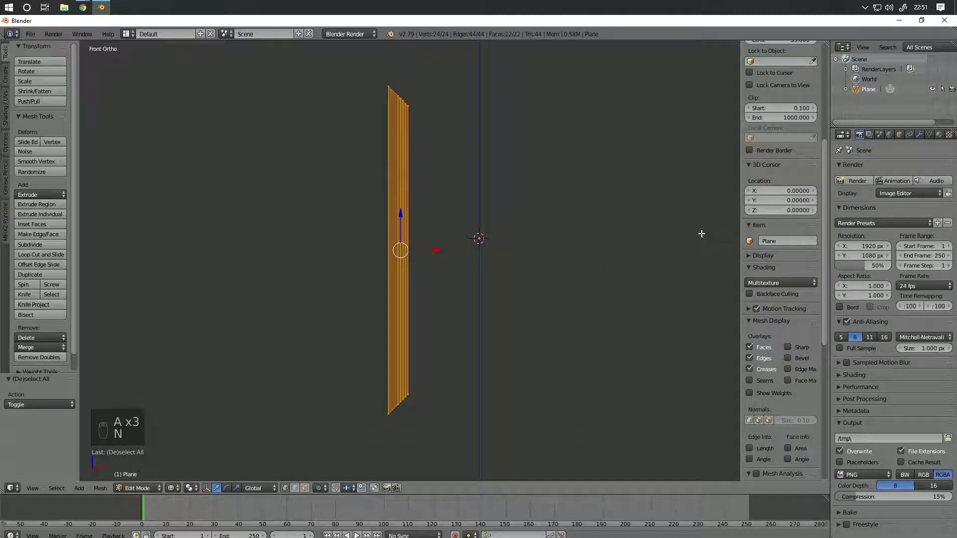
scroll(768, 85, up, 5)
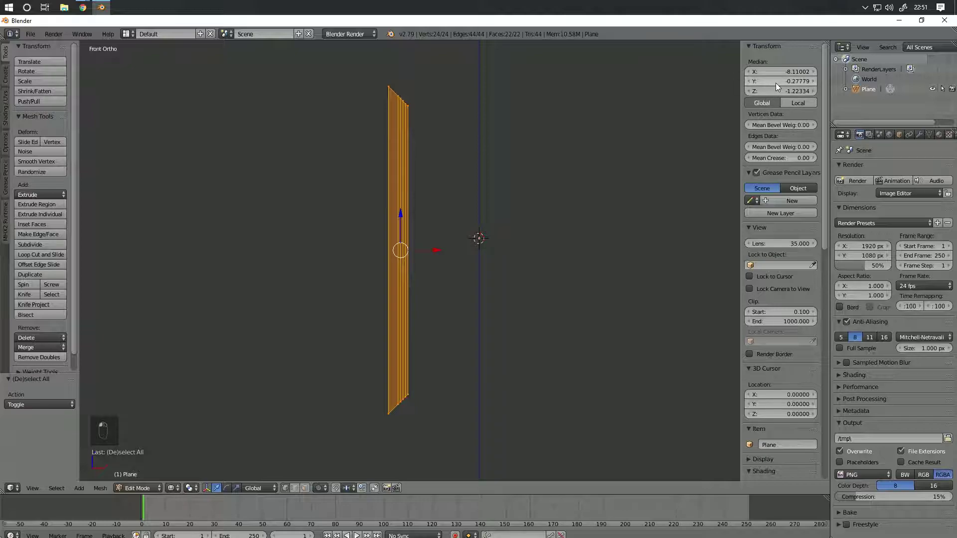
click(776, 83)
key(ctrl+z)
click(807, 91)
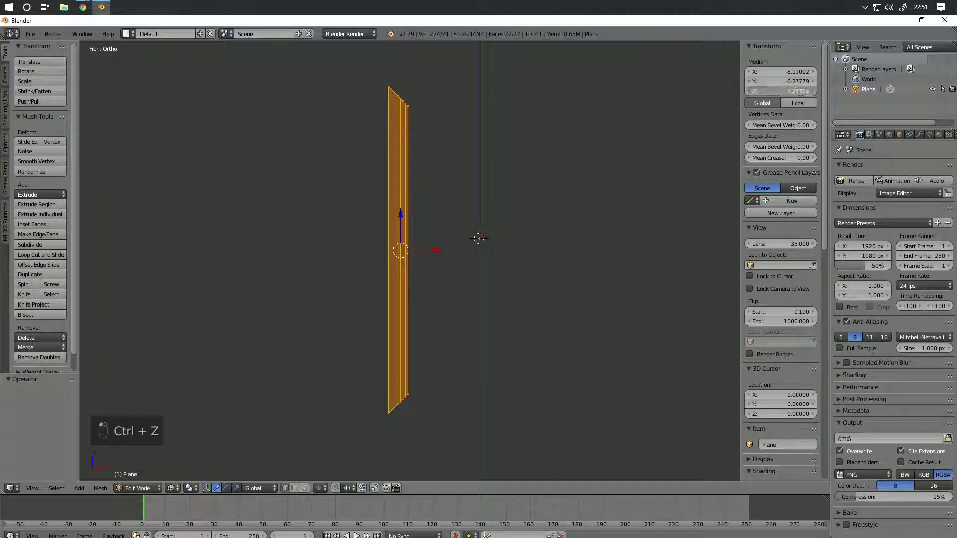
key(Return)
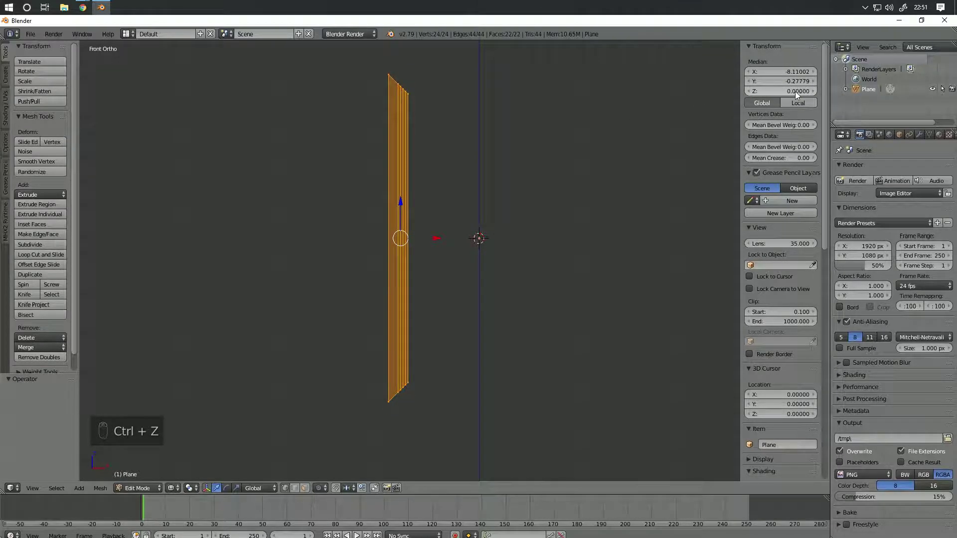
middle_drag(578, 144, 527, 220)
key(KP_1)
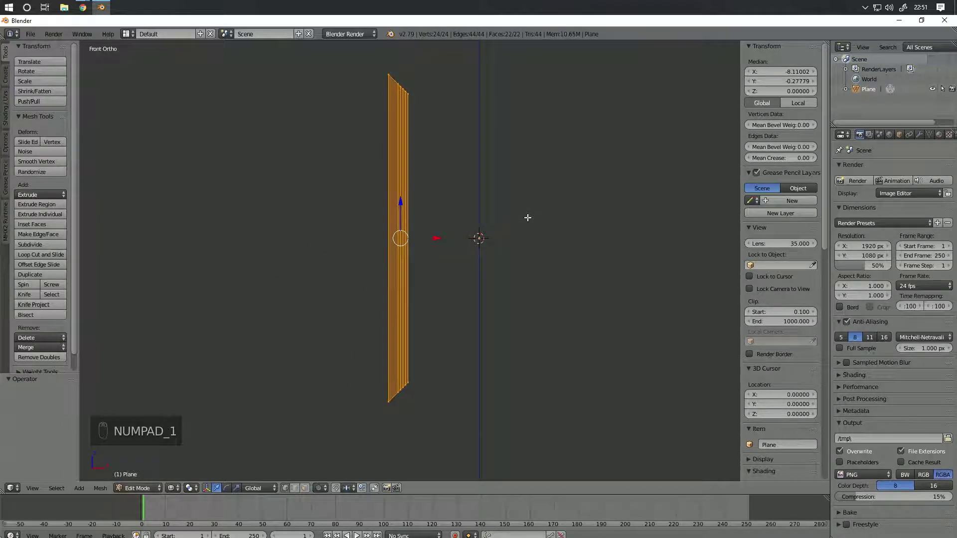
Step: In Object Mode, add a Mirror modifier to the post to create the opposite side of the frame
key(Tab)
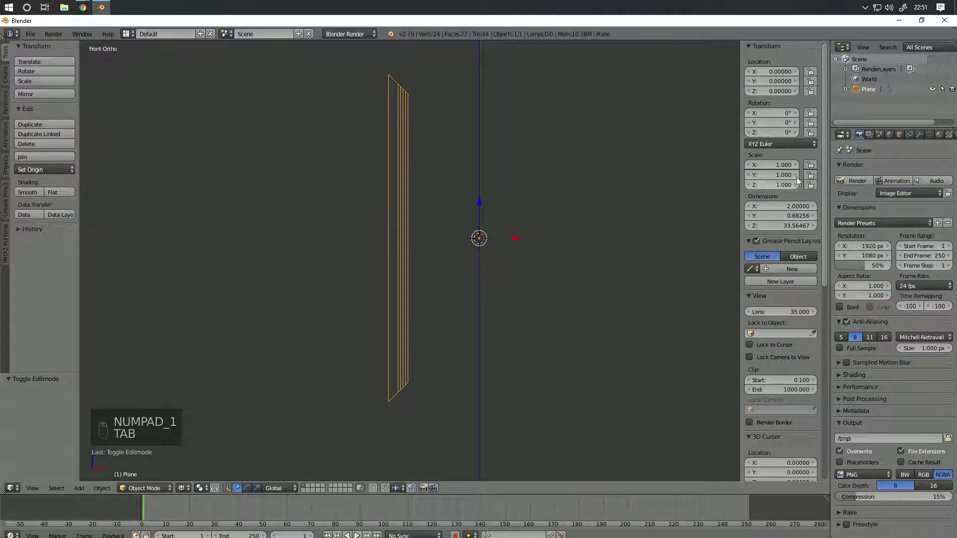
click(918, 135)
key(Tab)
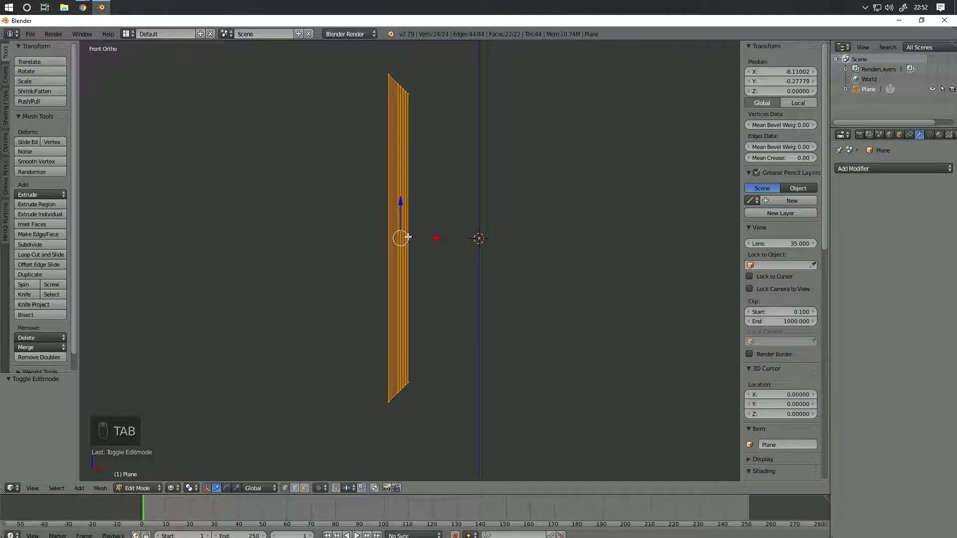
key(Tab)
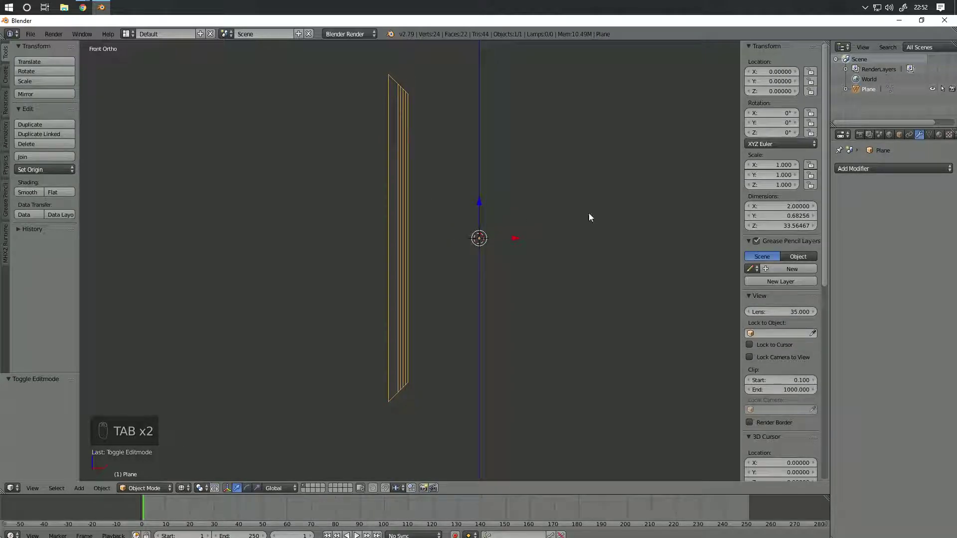
click(856, 169)
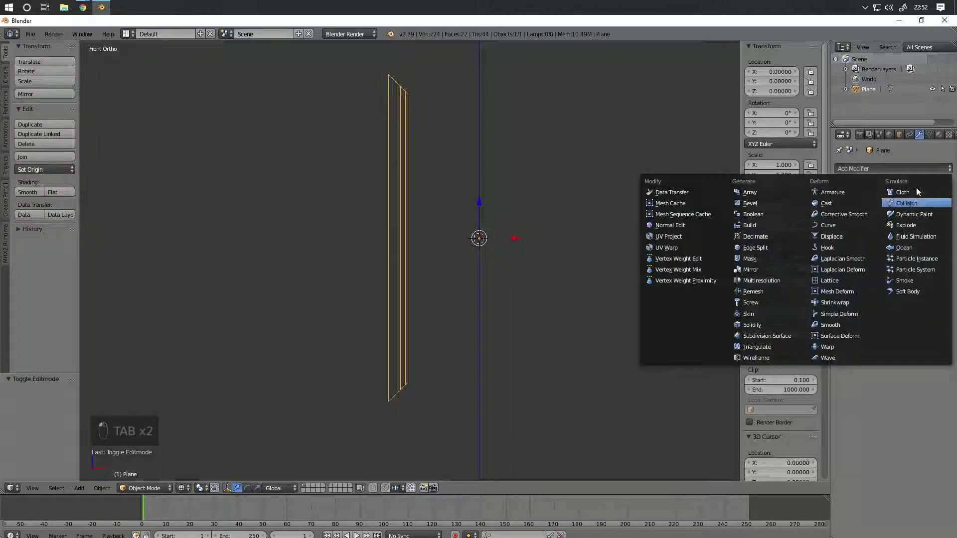
click(881, 169)
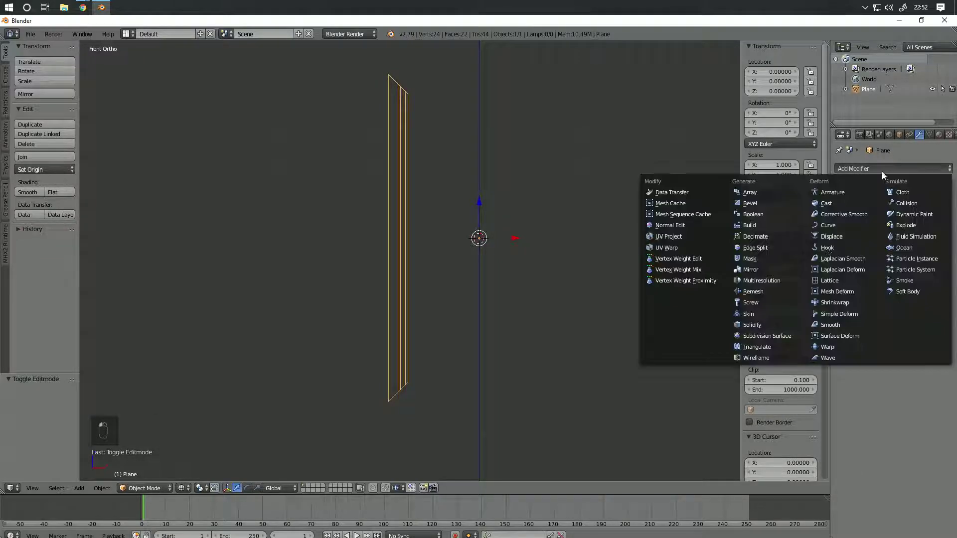
click(756, 271)
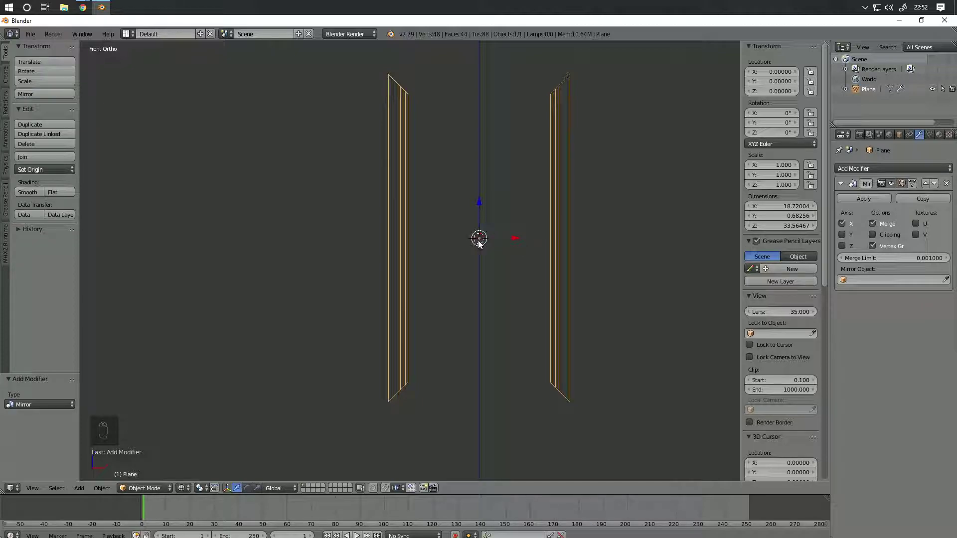
key(g)
key(x)
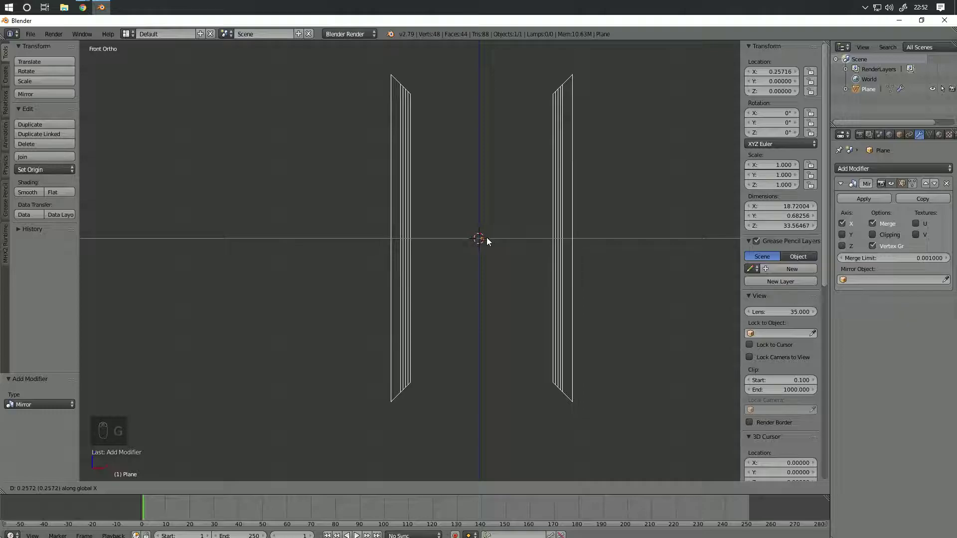
right_click(456, 239)
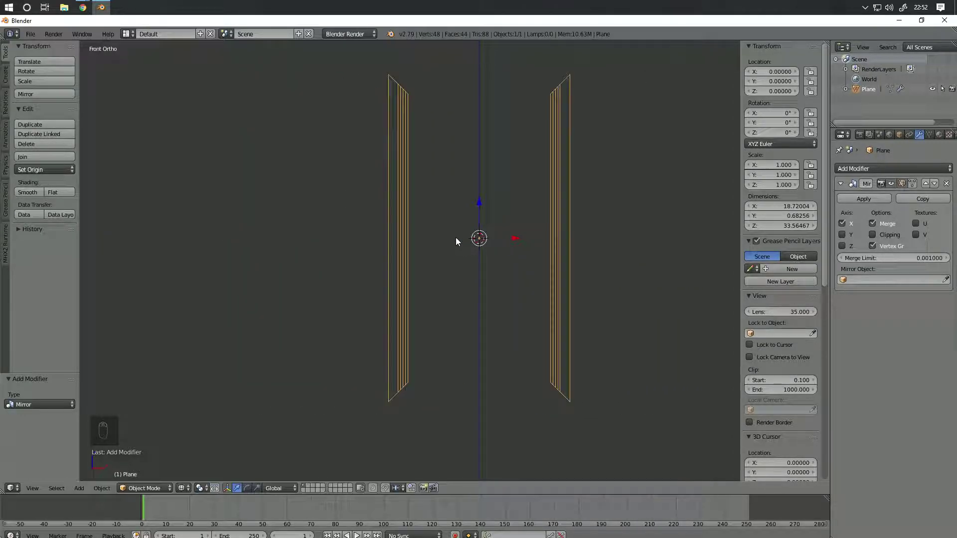
Step: In Edit Mode, move the post outward along X to a median X of about -10.32 to widen the frame
key(Tab)
key(g)
key(x)
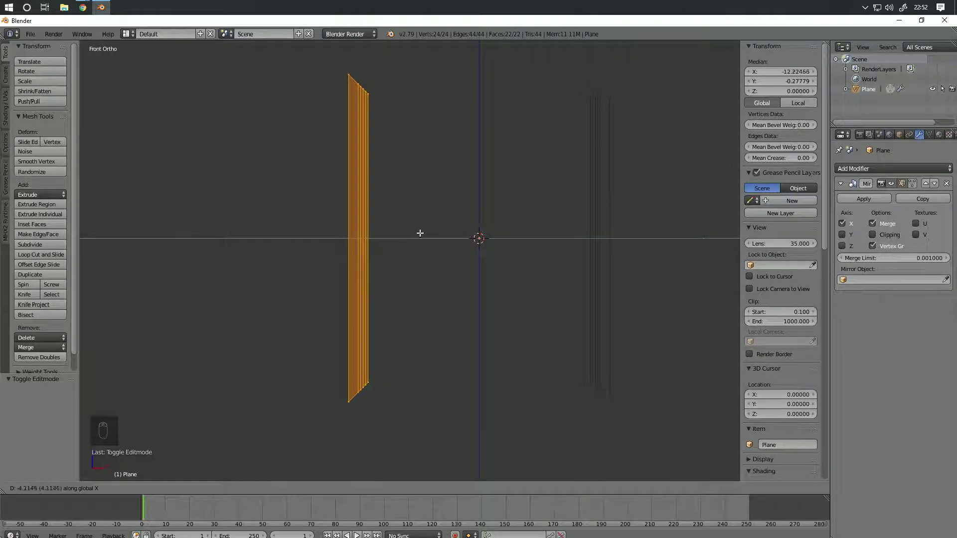
click(418, 233)
key(g)
key(x)
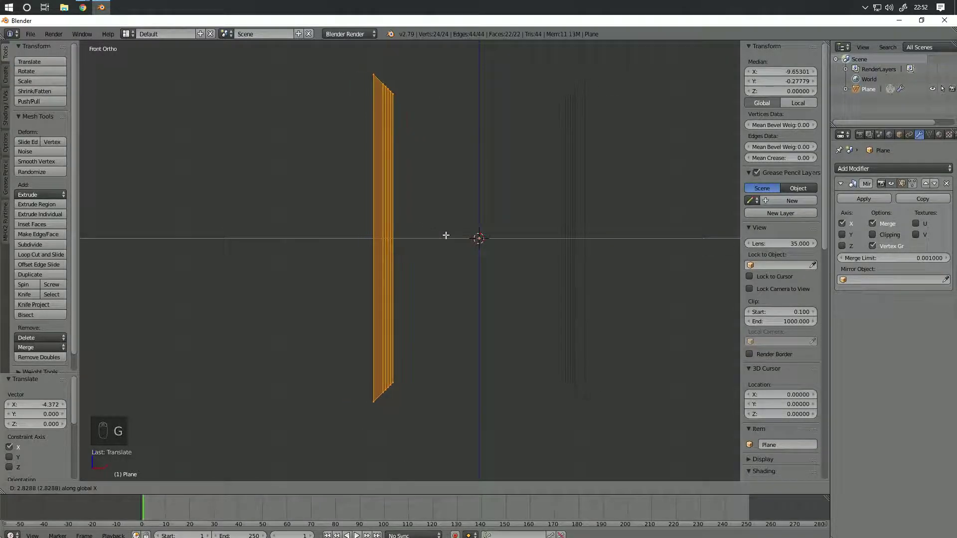
click(438, 175)
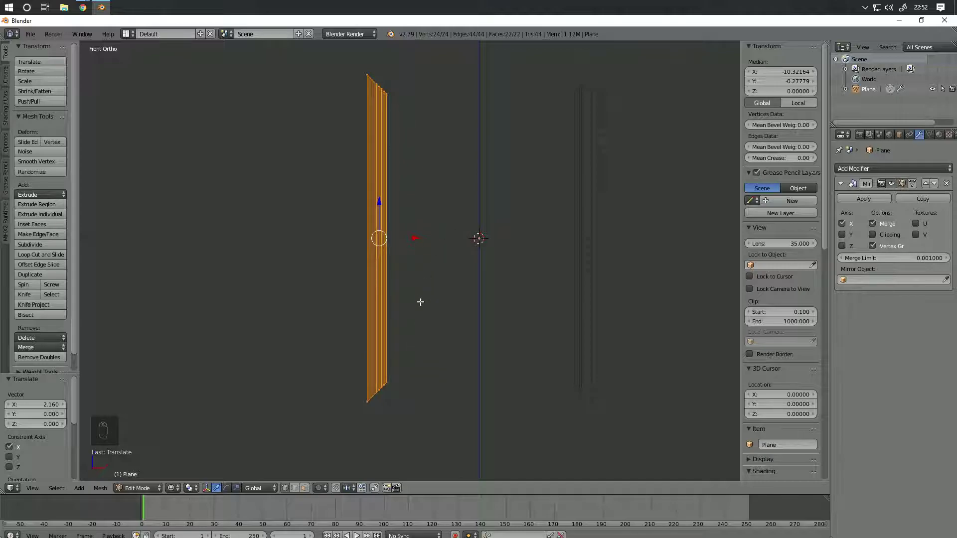
Step: Return to Object Mode and apply the Mirror modifier to make both posts real geometry
key(Tab)
scroll(435, 285, down, 4)
scroll(435, 284, up, 3)
click(859, 196)
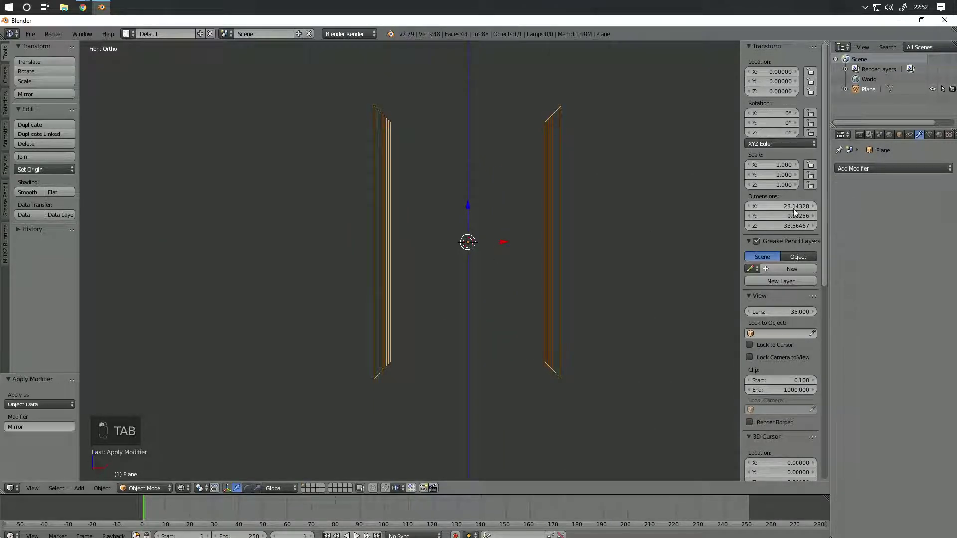
Step: In Edit Mode, clear the selection and circle-select all the vertices of the left post
key(Tab)
shift+scroll(438, 219, up, 2)
key(a)
key(a)
key(a)
key(c)
scroll(387, 215, down, 3)
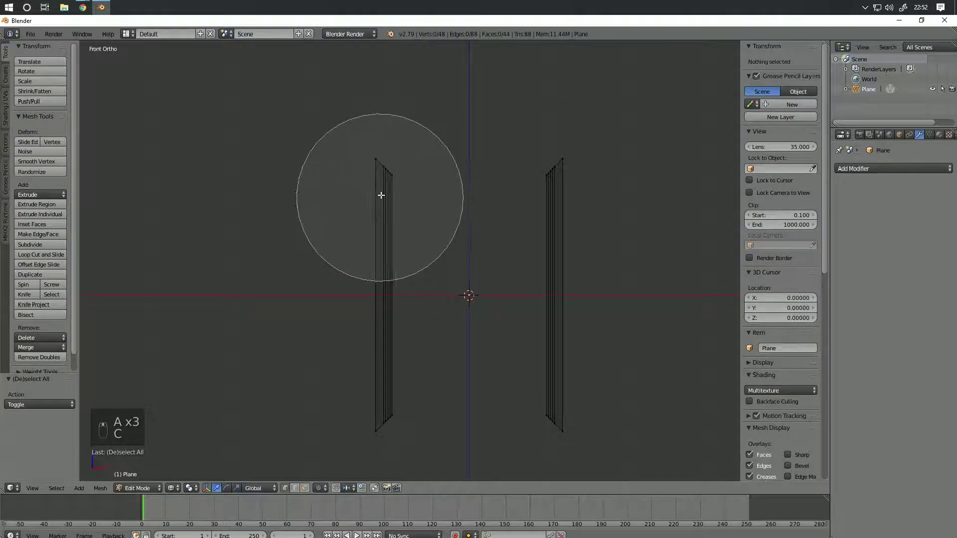
drag(380, 197, 385, 417)
right_click(394, 359)
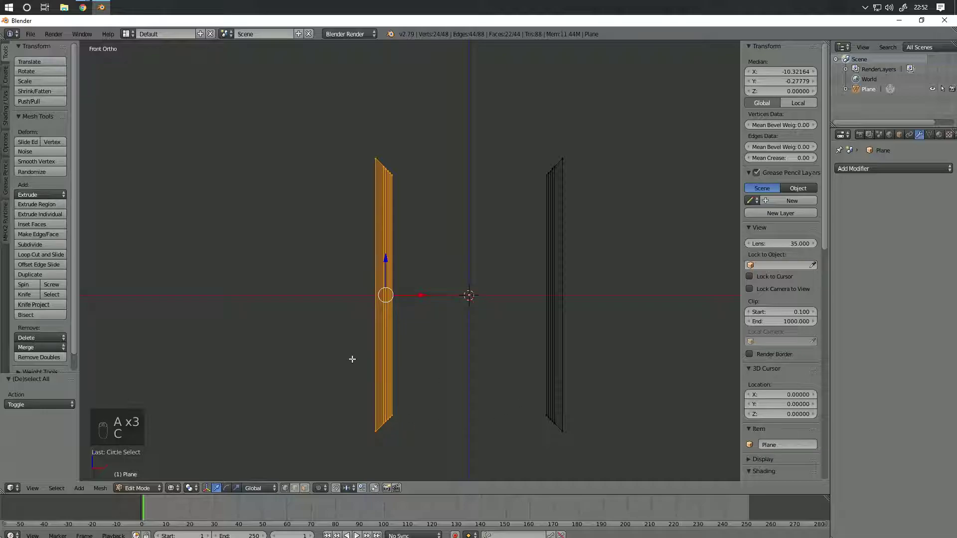
Step: Reselect the entire left post, duplicate it in place and set the copy's median X to 0
key(a)
key(c)
scroll(382, 161, up, 2)
scroll(381, 162, up, 3)
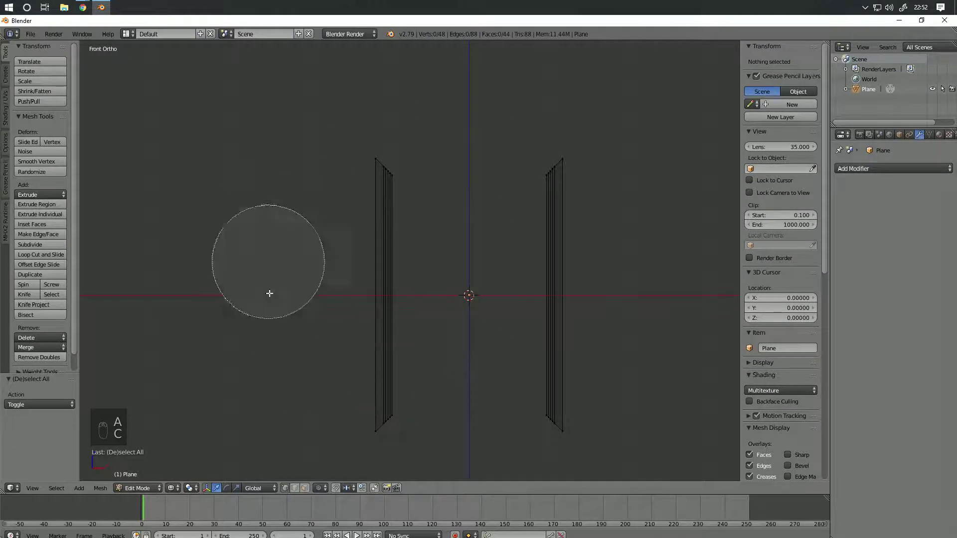
mouse_move(384, 321)
mouse_down()
mouse_move(382, 154)
mouse_move(399, 425)
mouse_up()
right_click(388, 126)
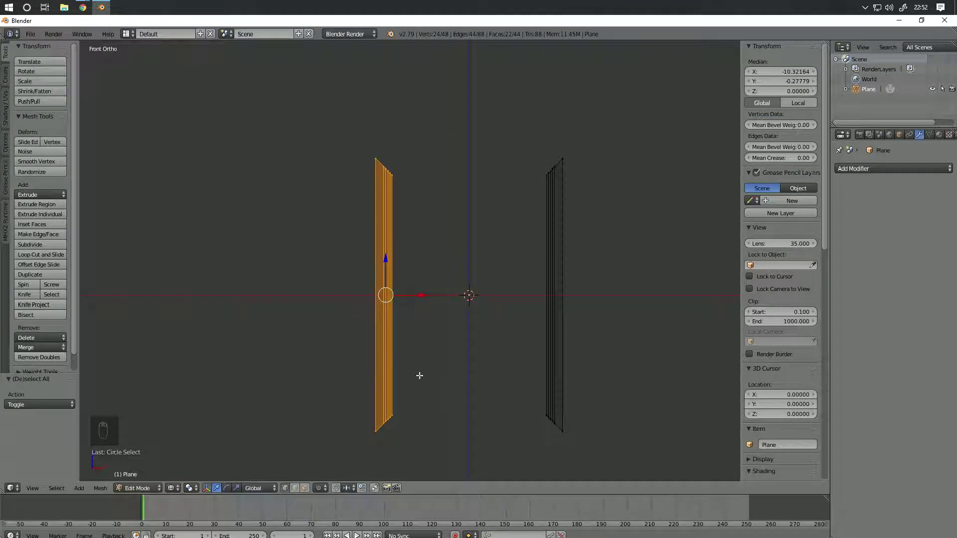
key(shift+d)
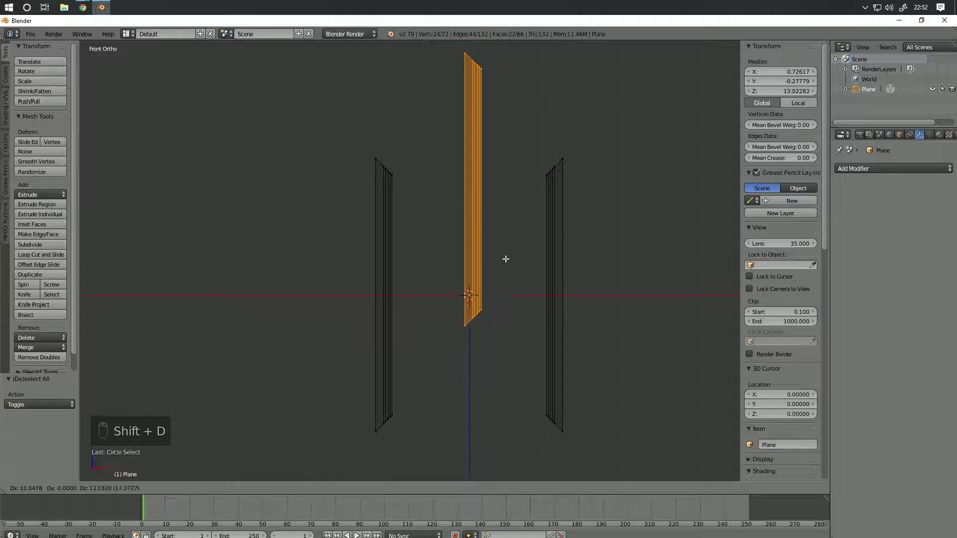
right_click(518, 272)
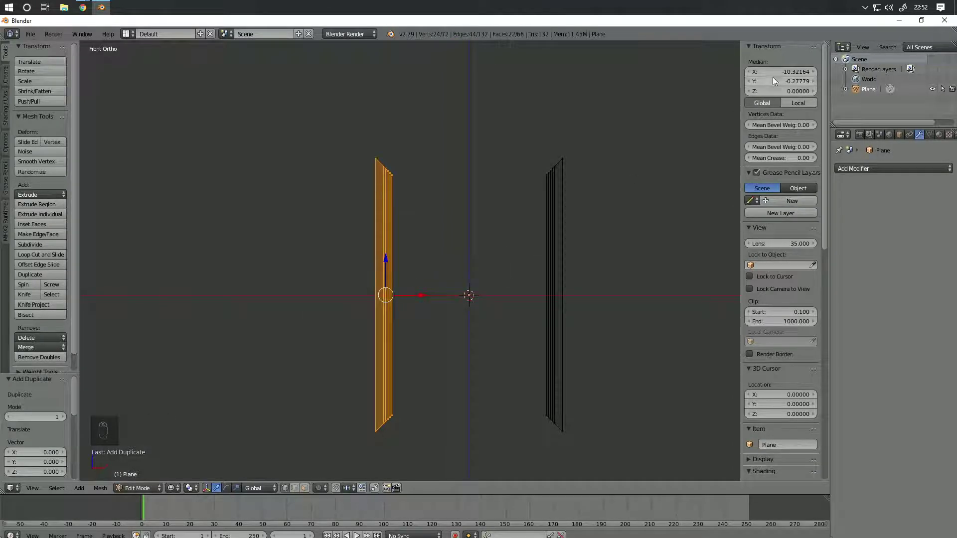
text(0)
key(Return)
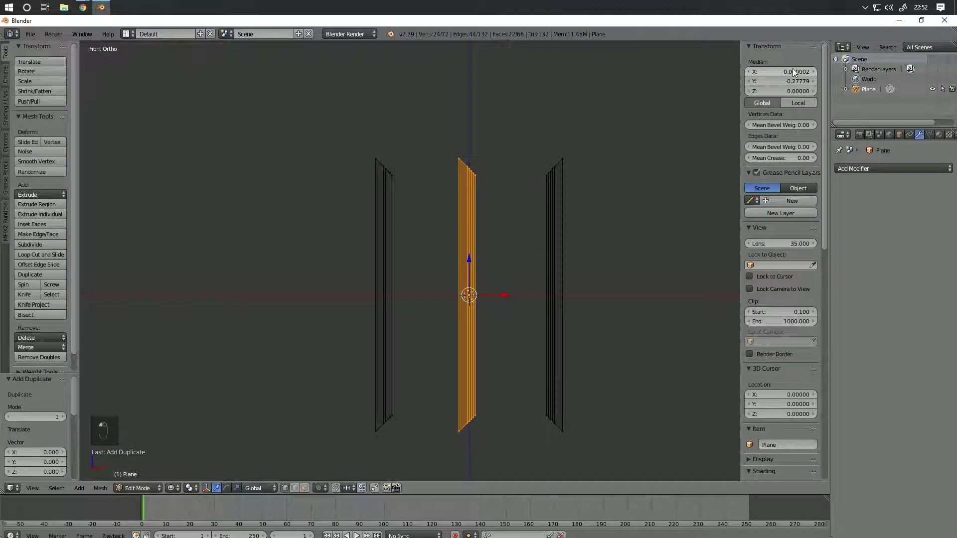
Step: Rotate the centred copy 90° in the front view so it lies horizontally as the top rail
key(r)
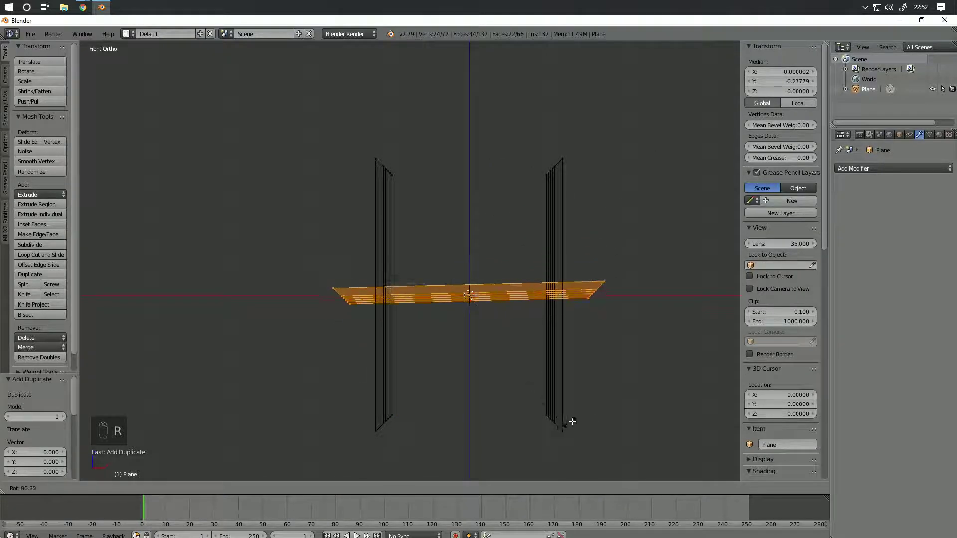
text(90)
key(Return)
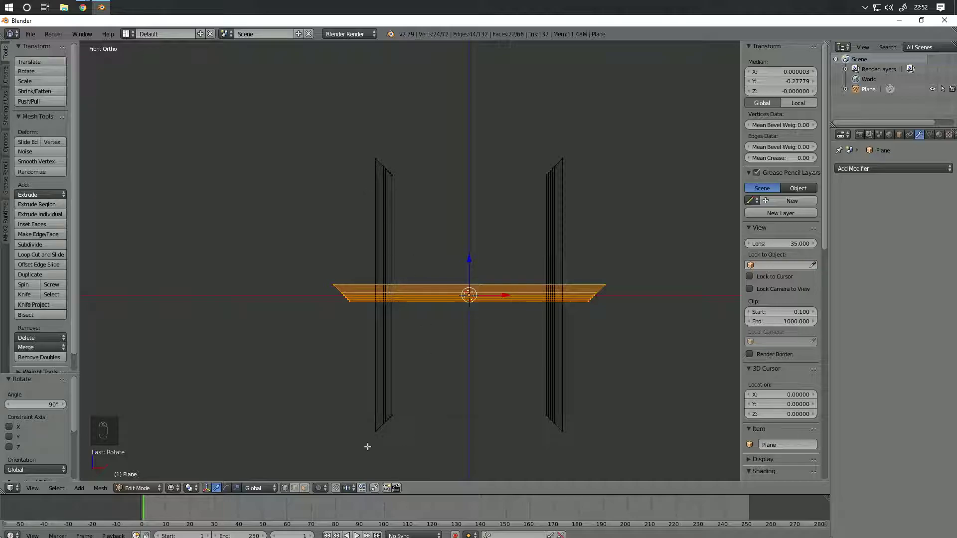
Step: Enable snapping to vertices and move the horizontal rail up about 15.64 along Z to the posts' upper ends
click(336, 488)
click(347, 487)
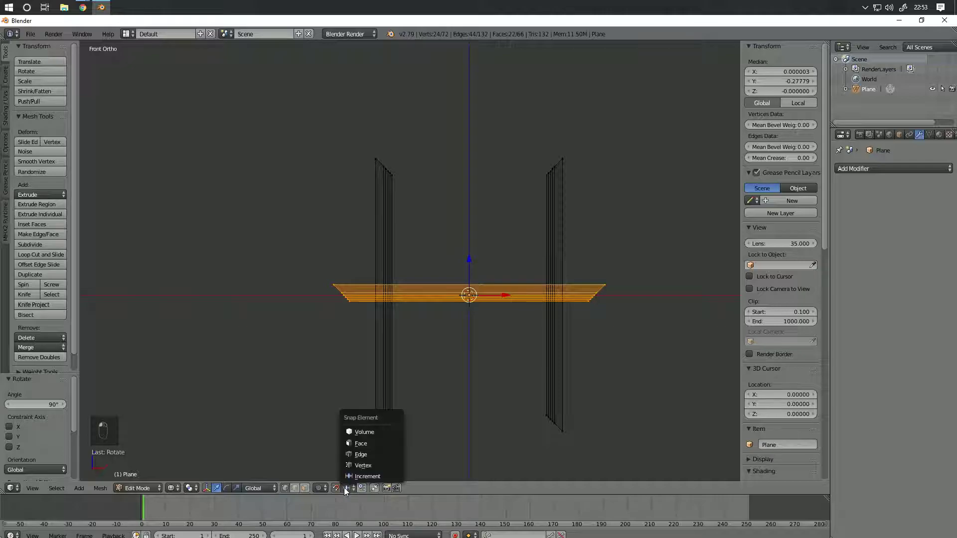
click(360, 464)
scroll(419, 270, up, 2)
key(g)
key(z)
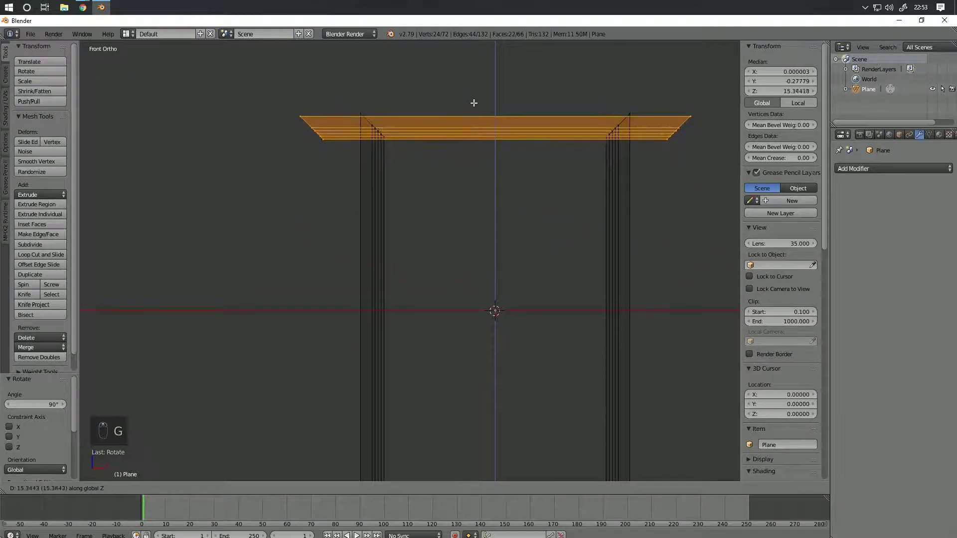
click(480, 101)
Step: Snap the rail along Z by about -0.112 so its upper edge lines up with the post's outer top corner
shift+middle_drag(443, 114, 453, 256)
scroll(548, 239, up, 6)
scroll(438, 266, up, 3)
scroll(438, 266, up, 1)
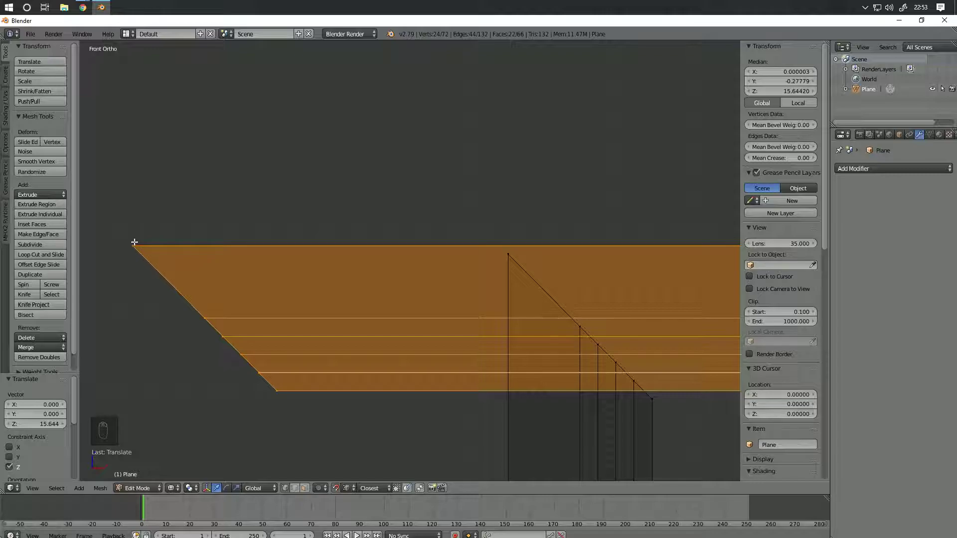
key(g)
key(z)
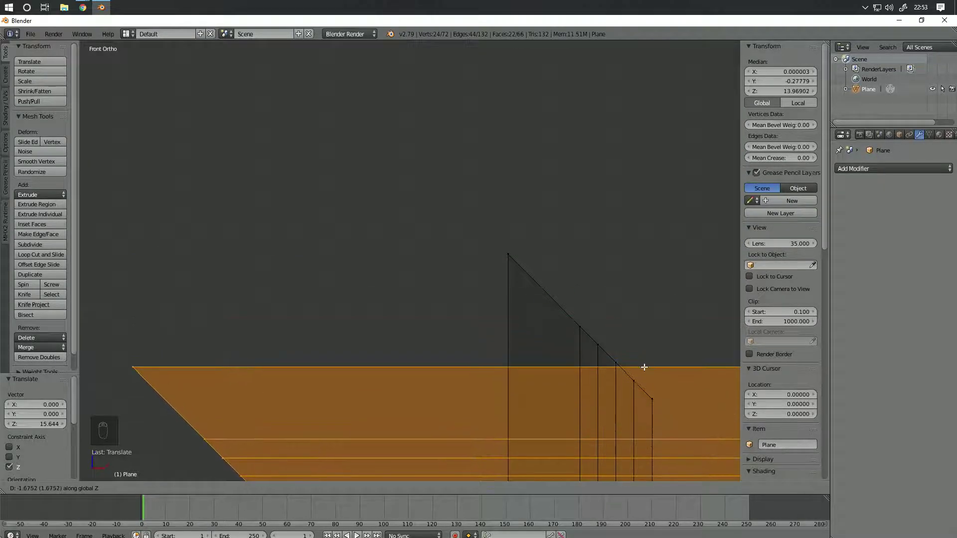
click(651, 399)
scroll(396, 263, up, 2)
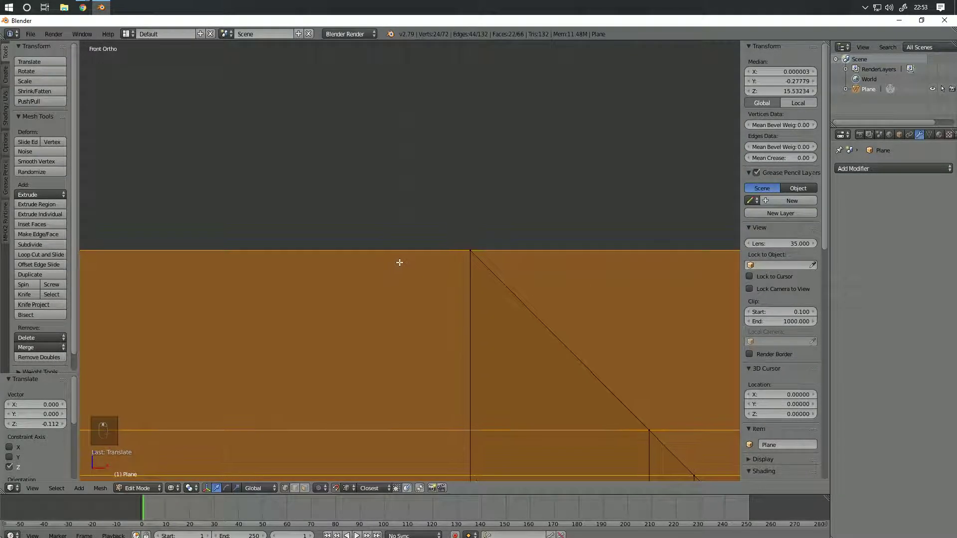
scroll(477, 274, down, 8)
scroll(482, 278, down, 4)
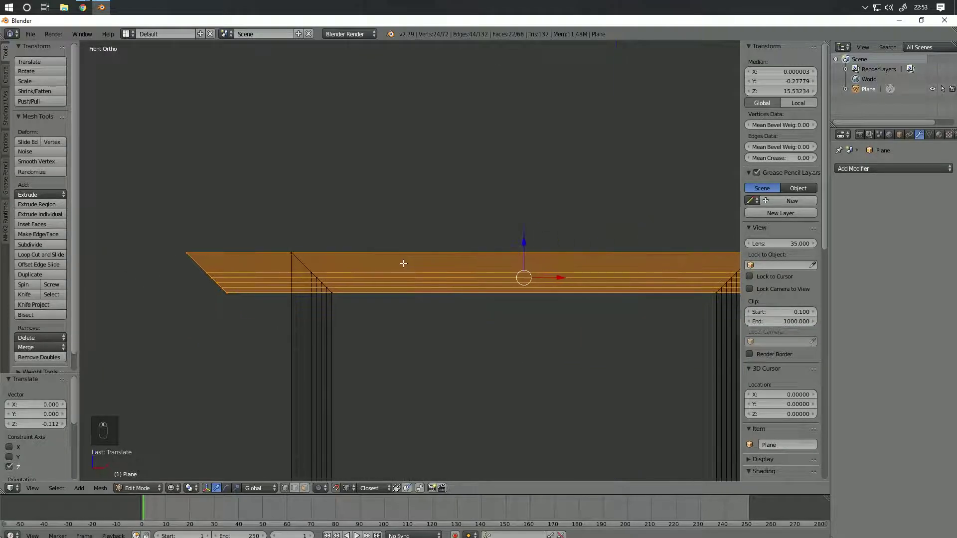
Step: Select the rail's left-end vertices and snap them inward along X onto the left post's mitred corner
scroll(226, 263, up, 3)
shift+middle_drag(225, 263, 367, 250)
key(a)
scroll(384, 267, down, 3)
key(c)
scroll(391, 273, up, 3)
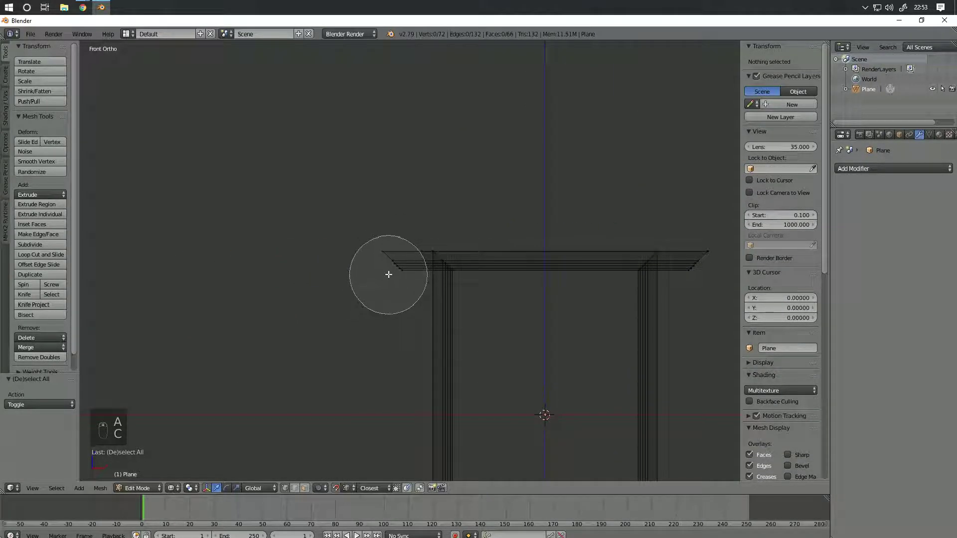
click(384, 267)
right_click(384, 267)
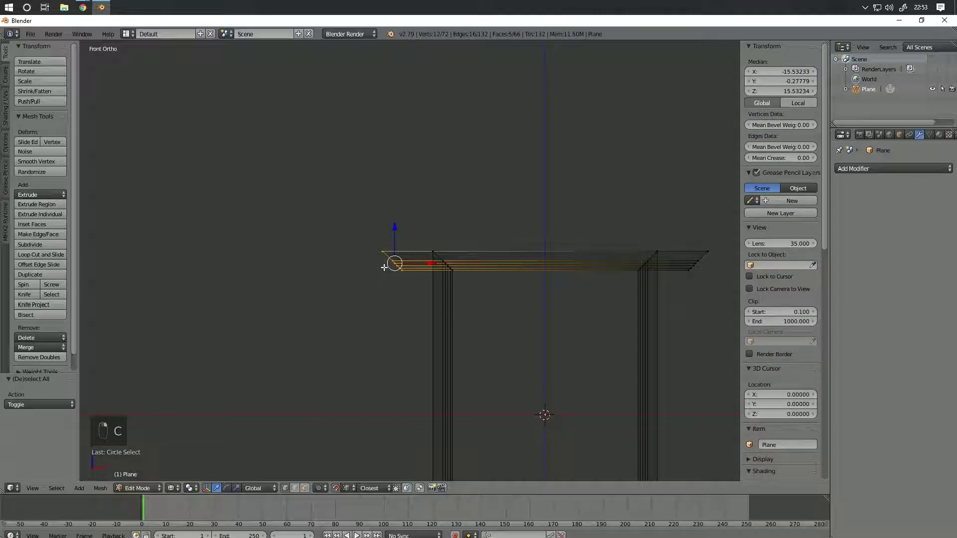
scroll(417, 275, up, 6)
scroll(445, 274, down, 5)
scroll(653, 269, down, 3)
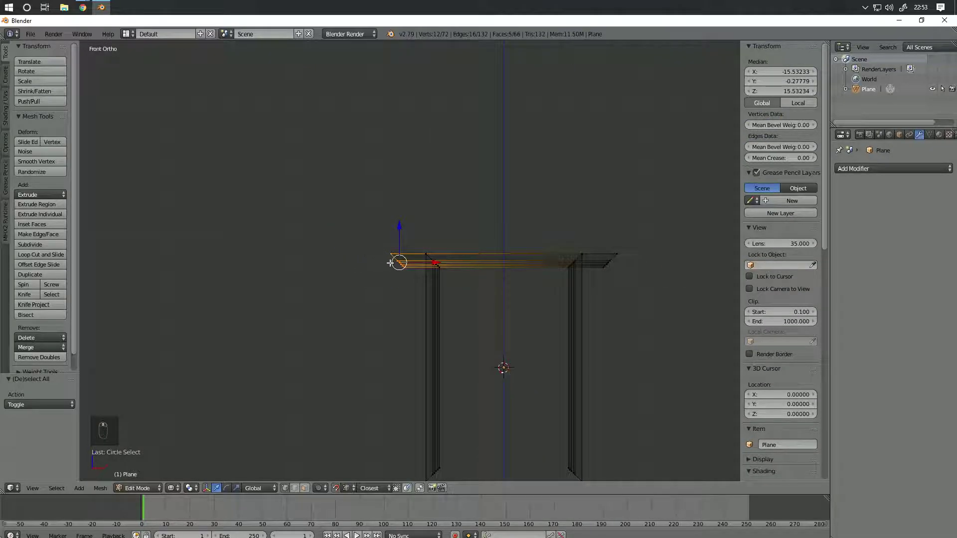
scroll(358, 293, up, 10)
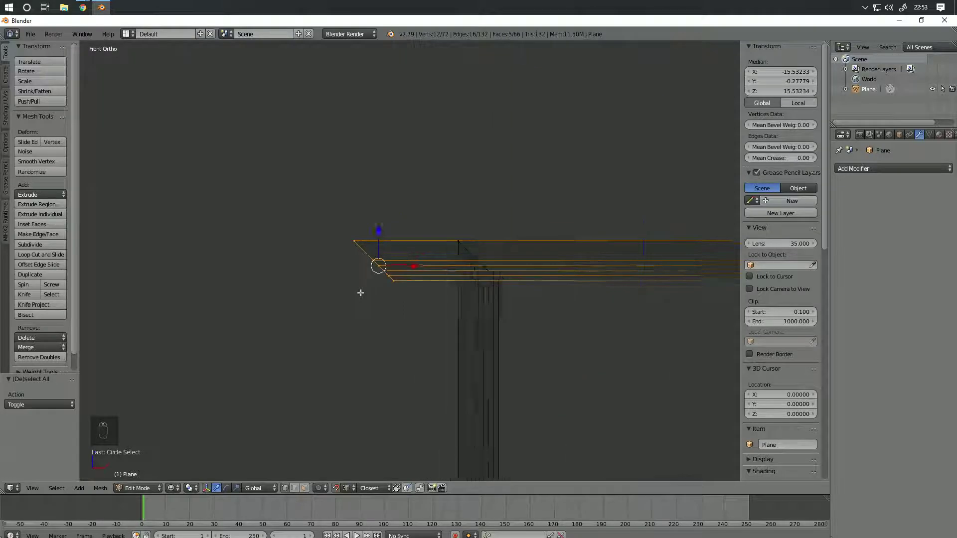
shift+middle_drag(354, 260, 375, 322)
key(g)
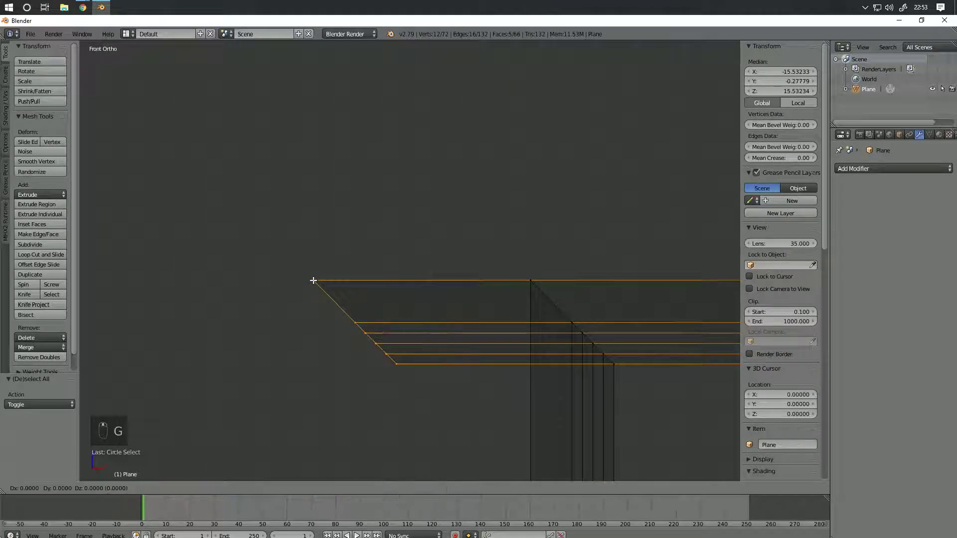
key(x)
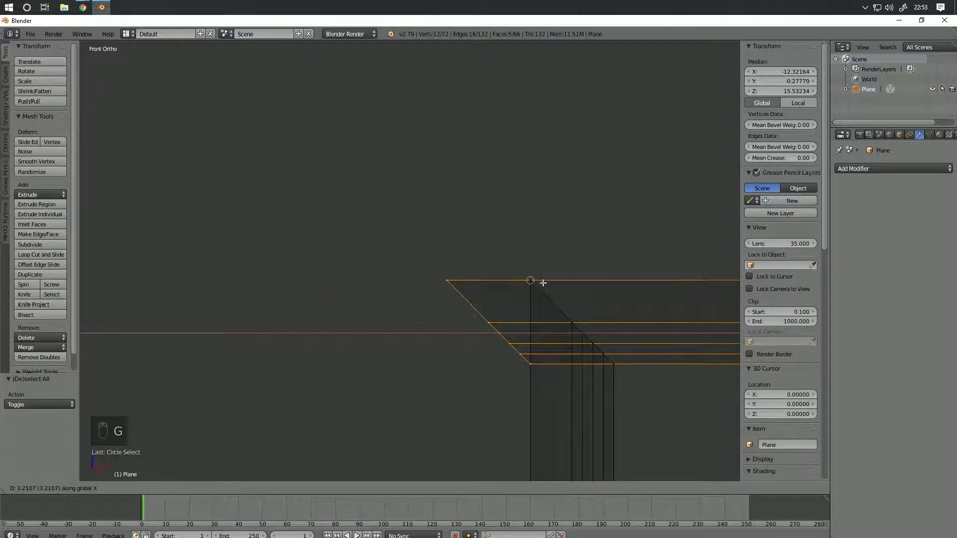
click(620, 366)
Step: Select the rail's right-end vertices and snap them about -5.211 along X onto the right post's mitred corner
shift+middle_drag(659, 371, 473, 326)
scroll(463, 322, down, 6)
shift+middle_drag(604, 288, 393, 289)
key(a)
key(c)
click(581, 271)
right_click(557, 271)
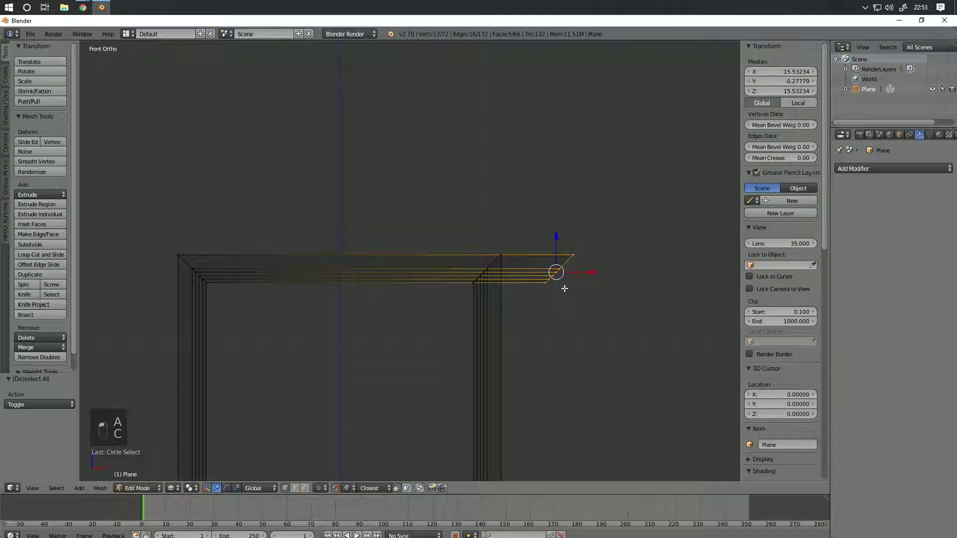
scroll(711, 280, up, 4)
key(g)
click(543, 305)
Step: Switch to solid shading, clear the selection and select the entire top rail as linked geometry
mouse_move(559, 308)
middle_down()
mouse_move(502, 327)
mouse_move(425, 334)
mouse_move(462, 299)
mouse_move(549, 346)
mouse_move(434, 282)
mouse_move(347, 287)
middle_up()
key(z)
ctrl+scroll(347, 287, down, 5)
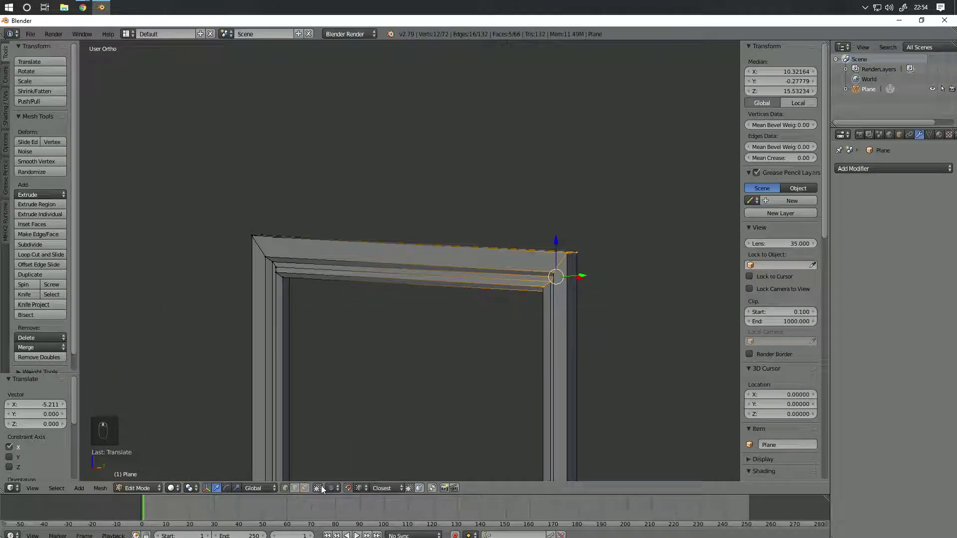
key(a)
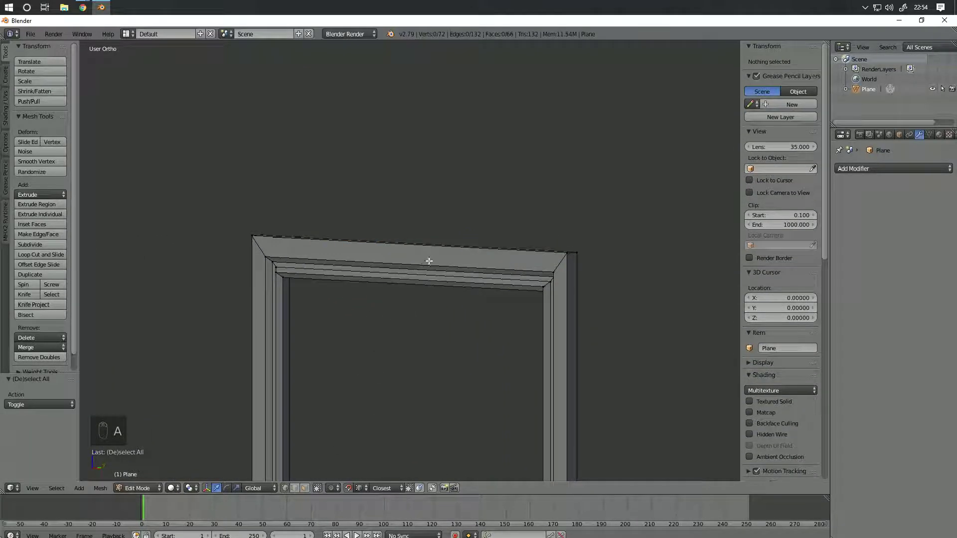
key(l)
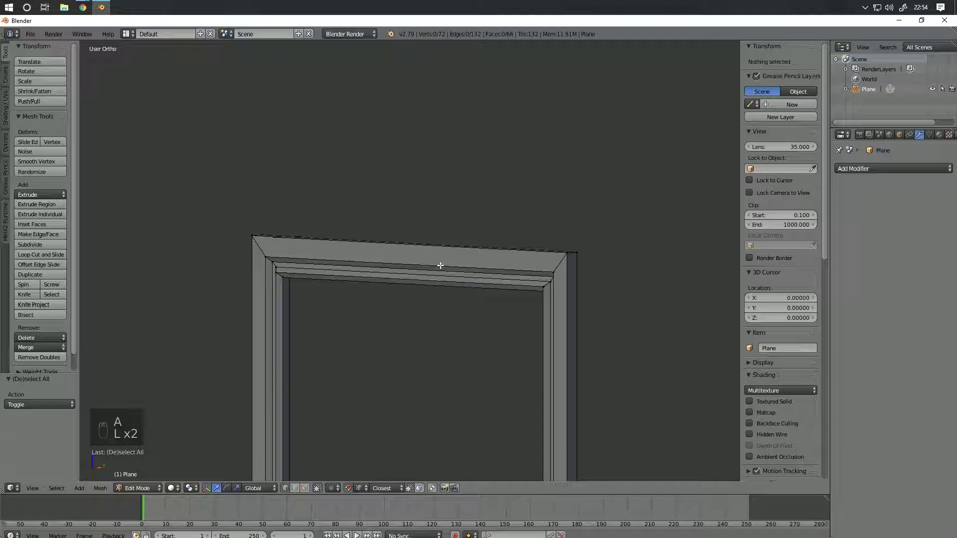
key(l)
key(l)
key(l)
key(l)
key(l)
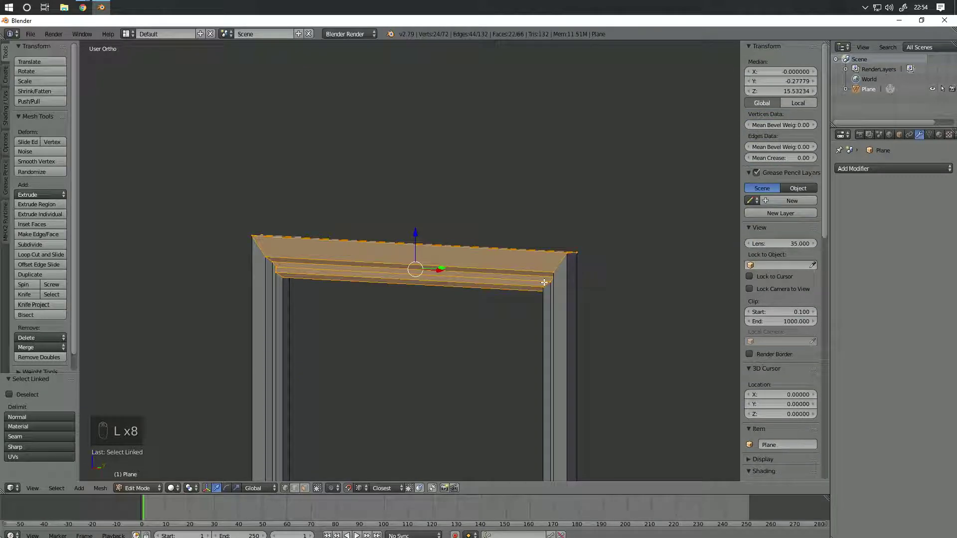
key(l)
scroll(551, 342, down, 7)
key(l)
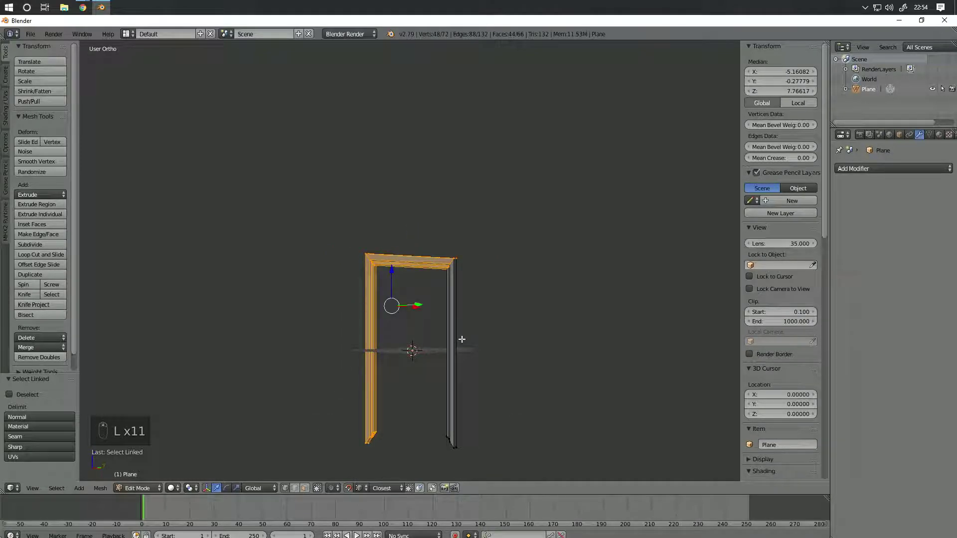
key(ctrl+z)
scroll(462, 299, up, 10)
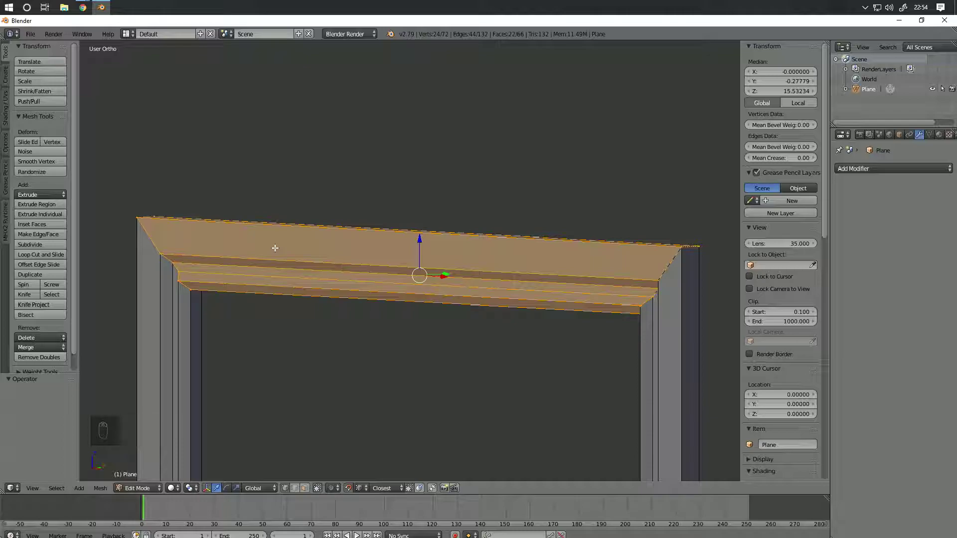
scroll(535, 262, down, 3)
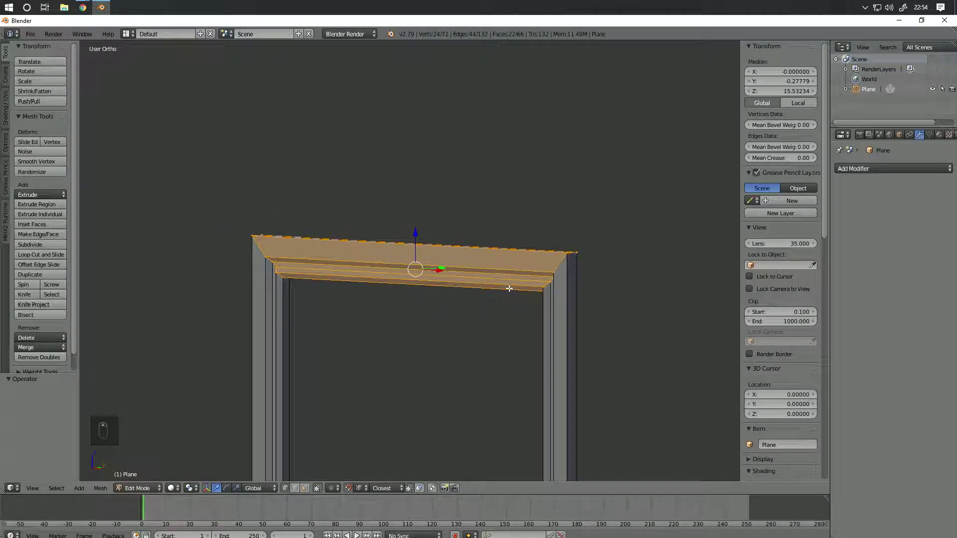
scroll(476, 282, down, 3)
Step: Separate the selected top rail from the posts into its own object
key(KP_1)
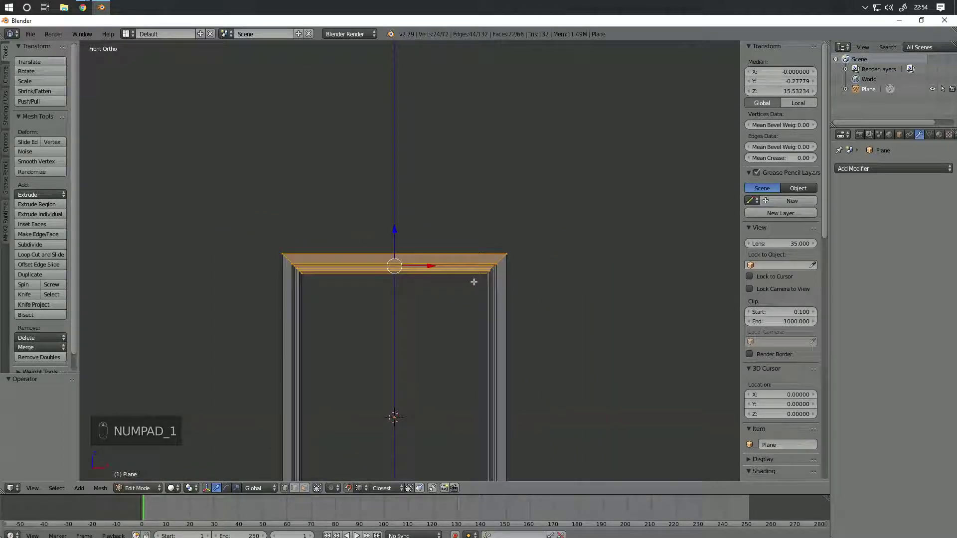
scroll(461, 311, down, 4)
shift+middle_drag(427, 337, 446, 280)
scroll(448, 281, up, 2)
scroll(448, 281, up, 1)
key(Tab)
key(Tab)
key(p)
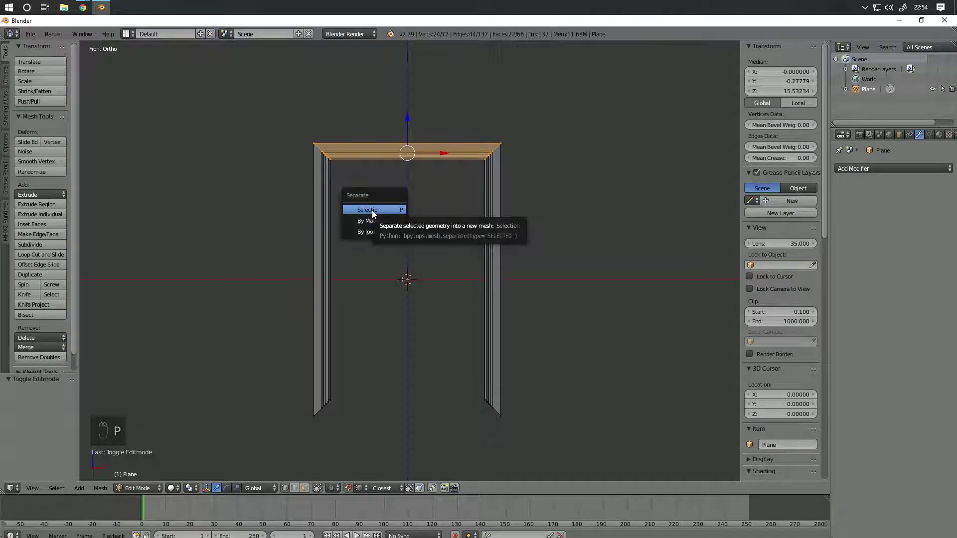
click(372, 211)
key(Tab)
right_click(378, 150)
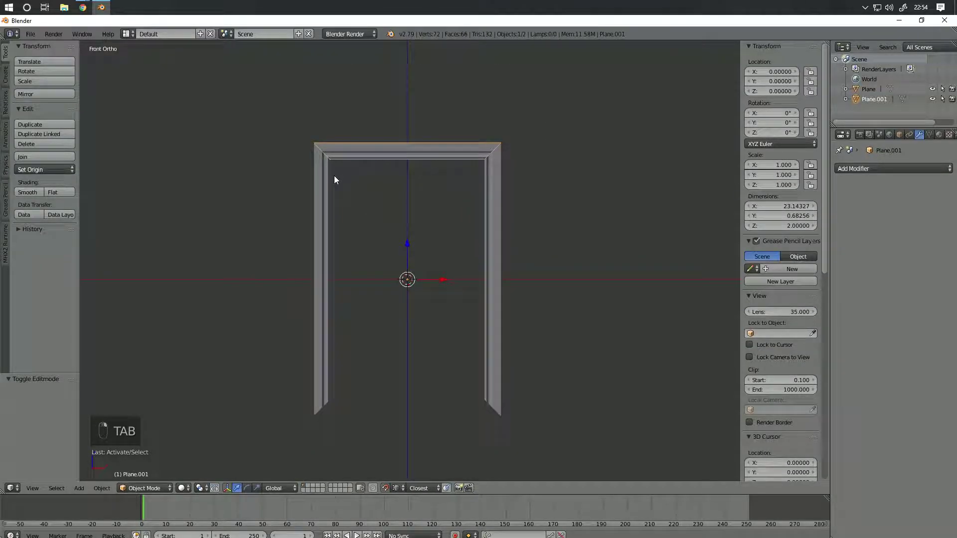
key(g)
right_click(570, 196)
key(g)
right_click(639, 179)
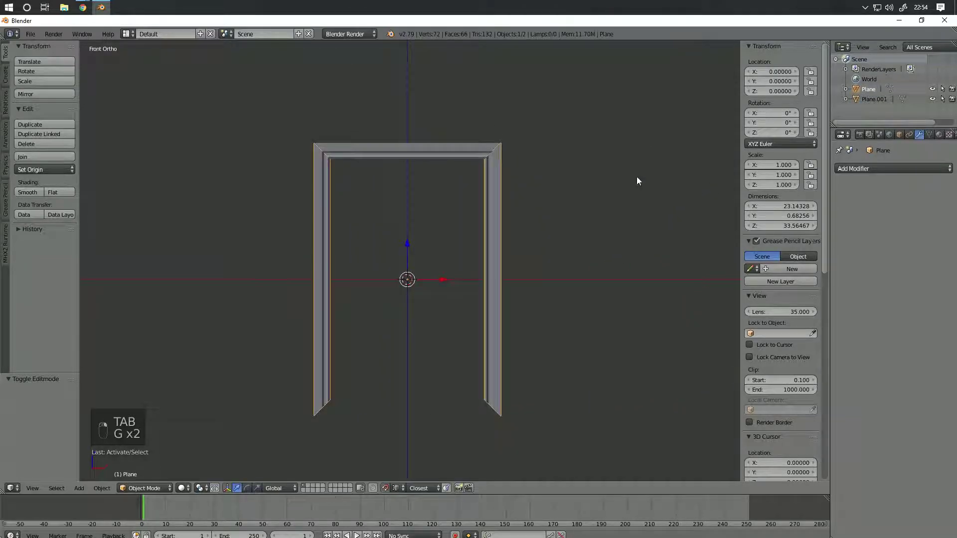
Step: Add a Mirror modifier to the top rail using only the Z axis and apply it to create the bottom rail
click(860, 169)
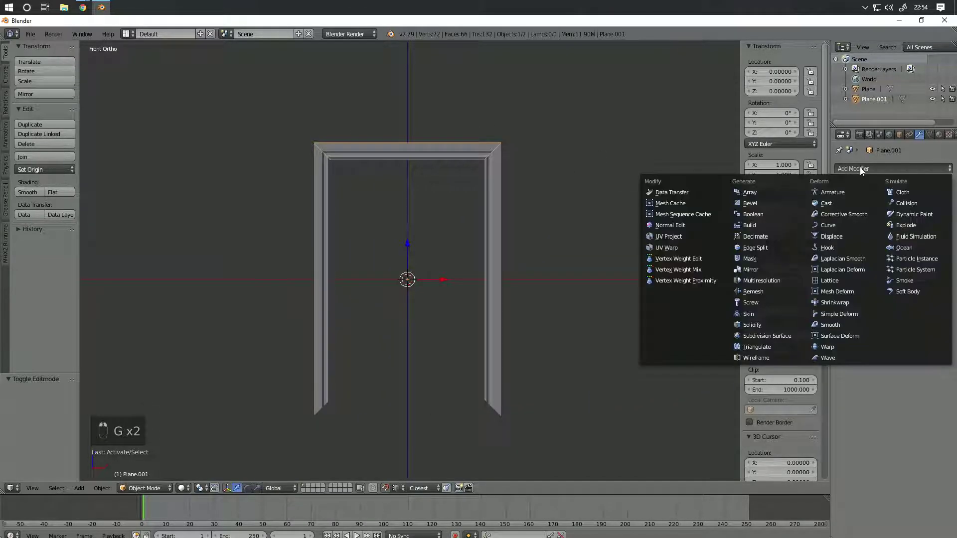
click(759, 269)
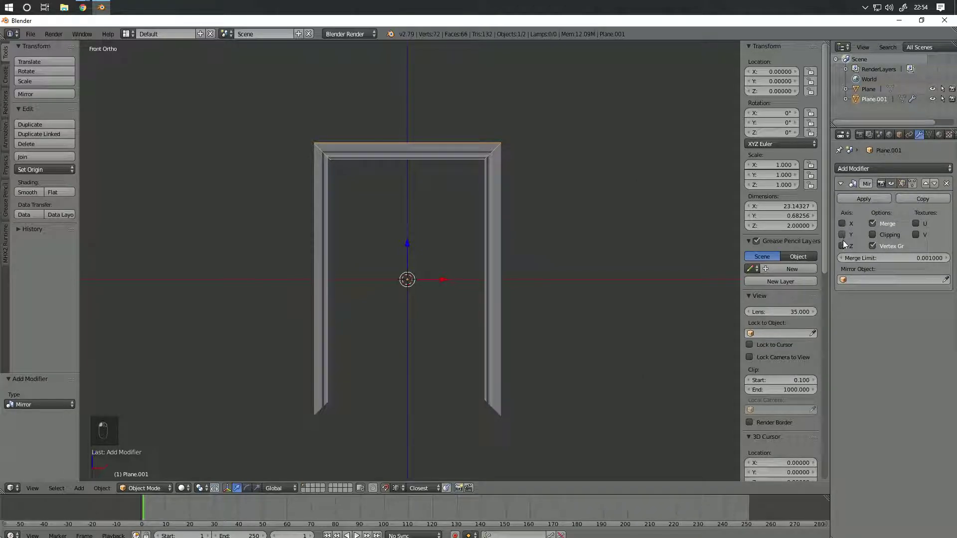
click(841, 246)
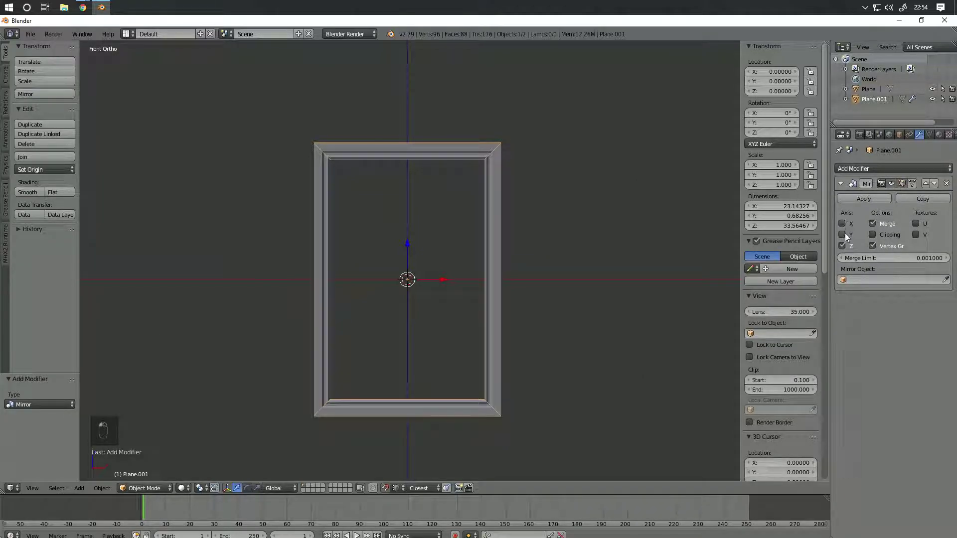
click(869, 202)
Step: Select the rails object and open its mesh for editing with the back of the frame in view
middle_drag(708, 220, 553, 247)
right_click(365, 231)
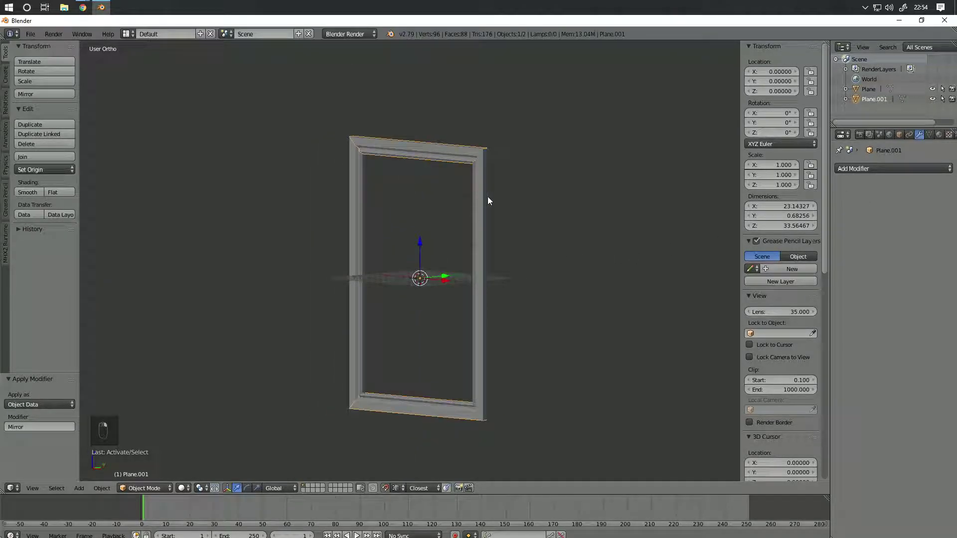
right_click(462, 162)
scroll(485, 178, up, 2)
middle_drag(485, 179, 558, 212)
key(Tab)
shift+middle_drag(517, 292, 563, 167)
scroll(564, 169, down, 3)
middle_drag(557, 202, 561, 226)
key(Tab)
scroll(523, 262, up, 2)
middle_drag(524, 263, 447, 268)
key(Tab)
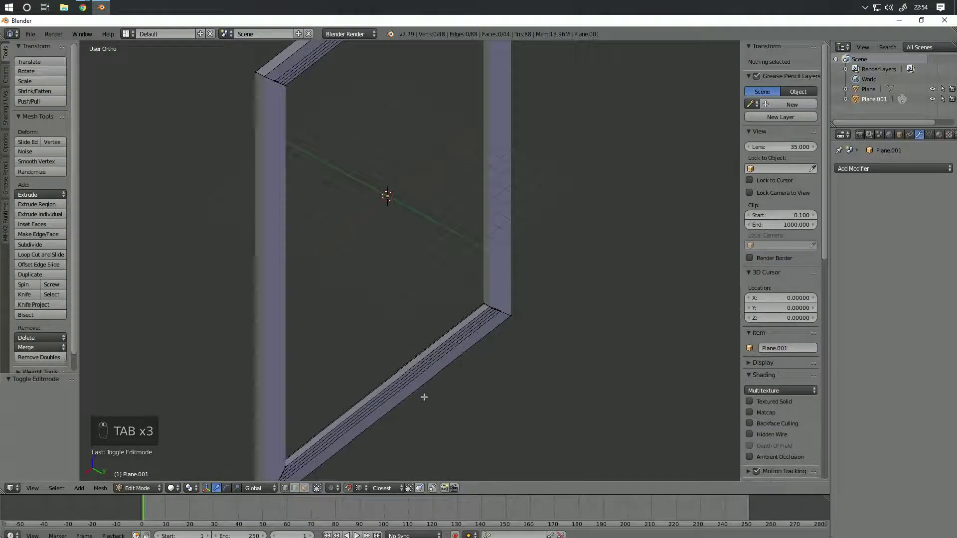
Step: Circle-select the rear faces of both the bottom and top rails
shift+middle_drag(384, 390, 427, 257)
scroll(444, 252, up, 3)
key(c)
mouse_move(474, 309)
middle_down()
mouse_move(427, 256)
mouse_move(339, 233)
mouse_move(419, 299)
mouse_move(440, 97)
middle_up()
shift+middle_drag(441, 97, 454, 399)
scroll(457, 343, up, 5)
key(c)
drag(438, 358, 432, 360)
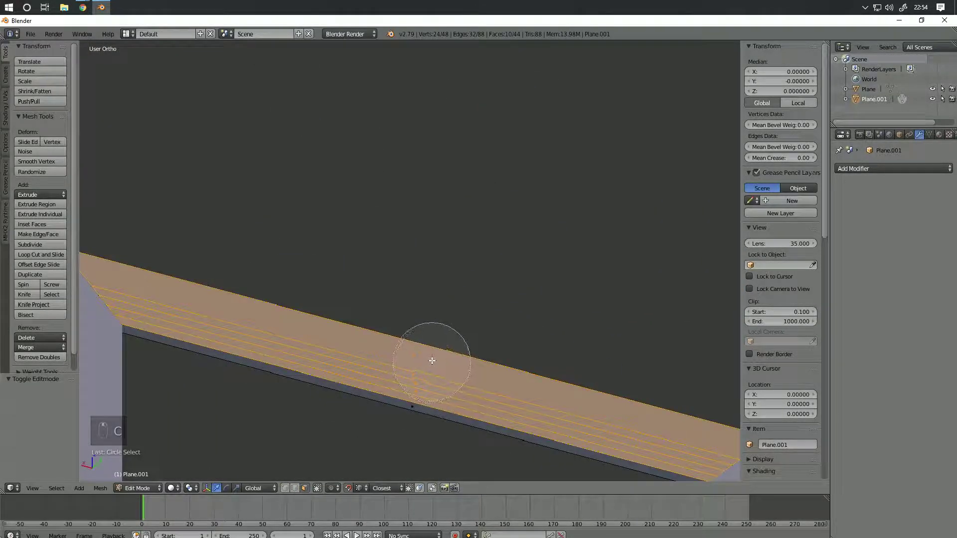
right_click(432, 361)
Step: Move the selected rail faces 0.5 along Y to deepen the rails, and finish editing their mesh
scroll(450, 378, down, 7)
mouse_move(451, 378)
middle_down()
mouse_move(487, 387)
mouse_move(498, 191)
mouse_move(522, 263)
middle_up()
key(g)
key(y)
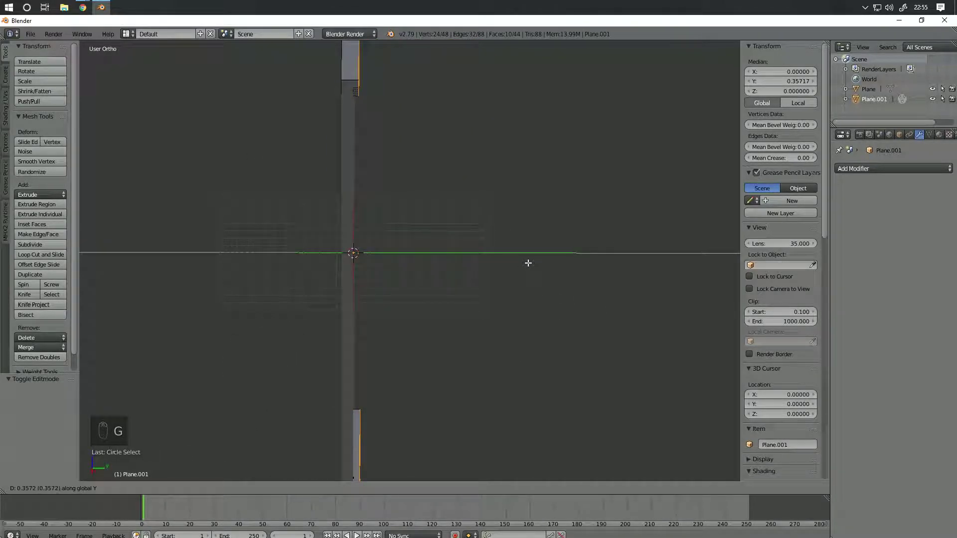
text(0.5)
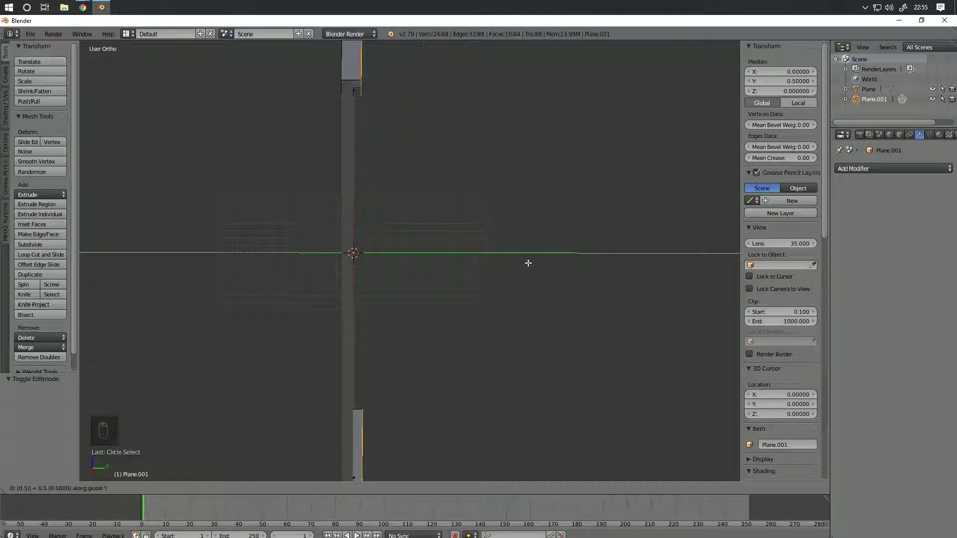
key(Return)
key(Tab)
Step: Open the posts object for editing and circle-select the rear faces of both posts
middle_drag(491, 272, 419, 271)
right_click(311, 215)
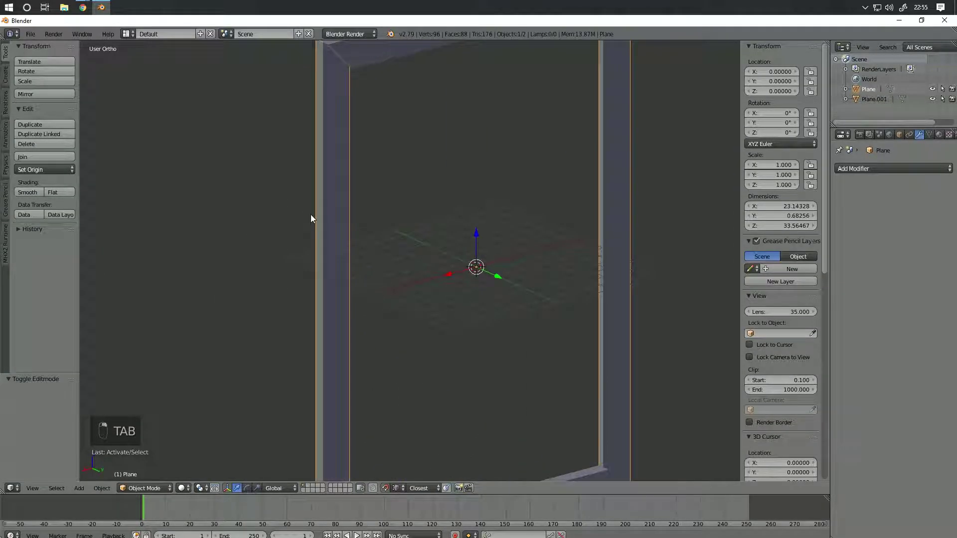
key(Tab)
scroll(350, 166, down, 2)
key(c)
drag(385, 284, 391, 284)
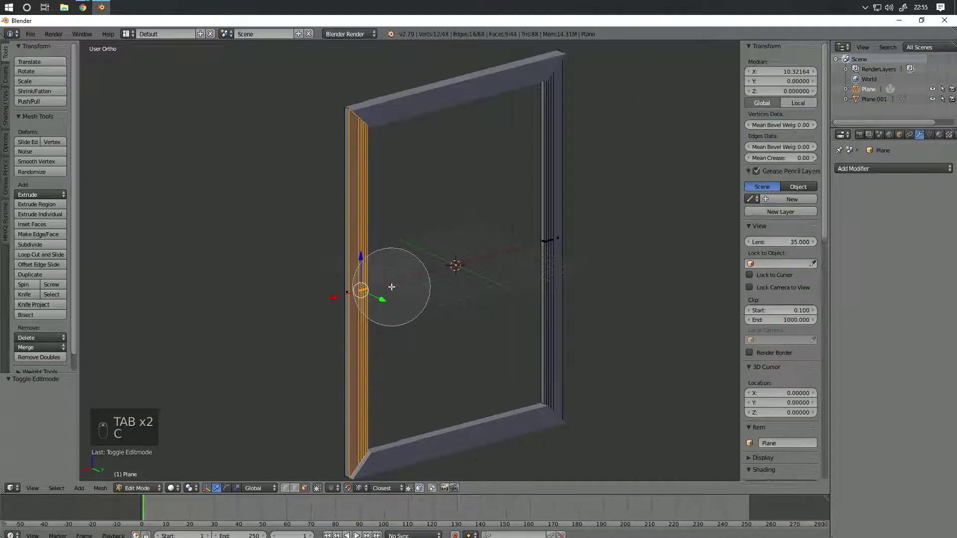
click(587, 244)
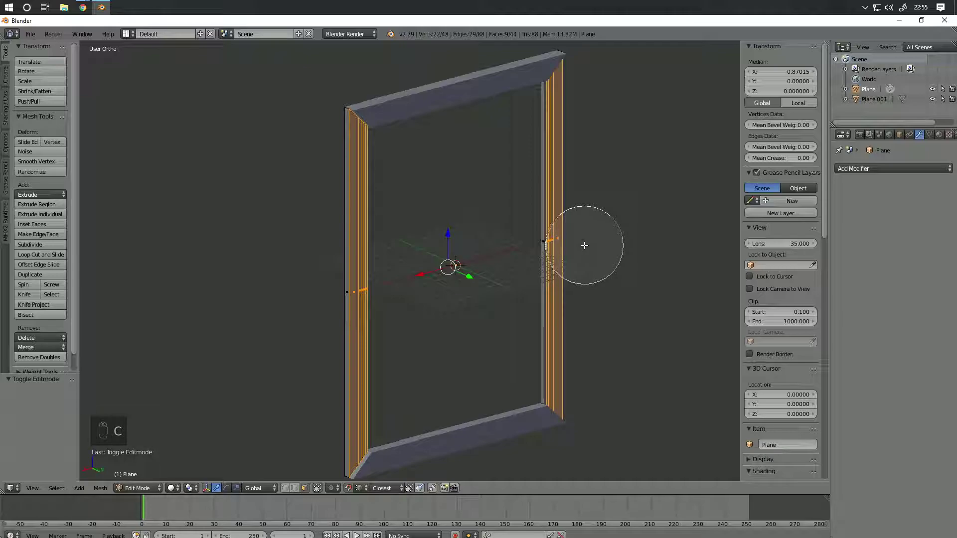
right_click(557, 260)
Step: Move the selected post faces 0.5 along Y to match the rails' depth, and finish editing the posts
mouse_move(556, 260)
middle_down()
mouse_move(533, 256)
mouse_move(538, 239)
mouse_move(551, 269)
middle_up()
key(g)
key(y)
click(551, 269)
key(Tab)
middle_drag(551, 269, 479, 272)
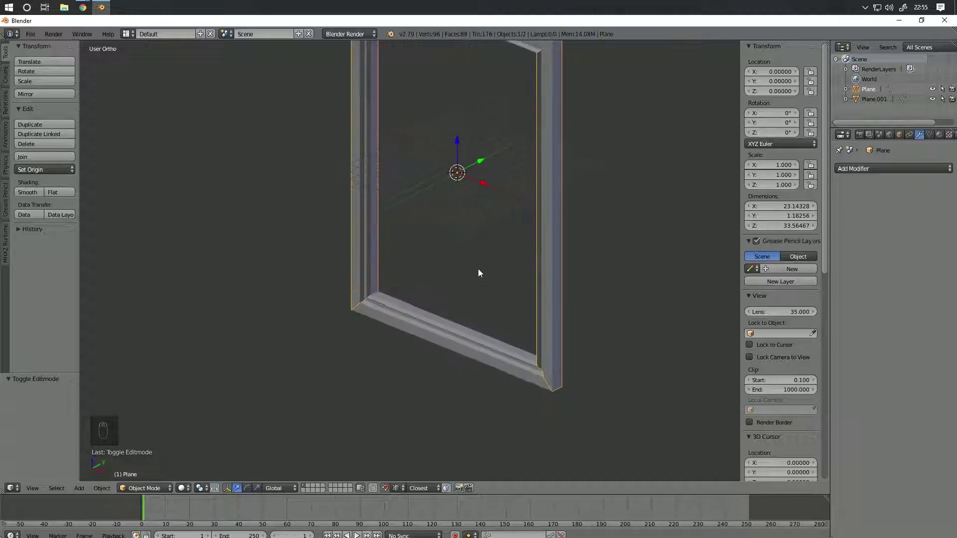
click(80, 486)
mouse_move(91, 477)
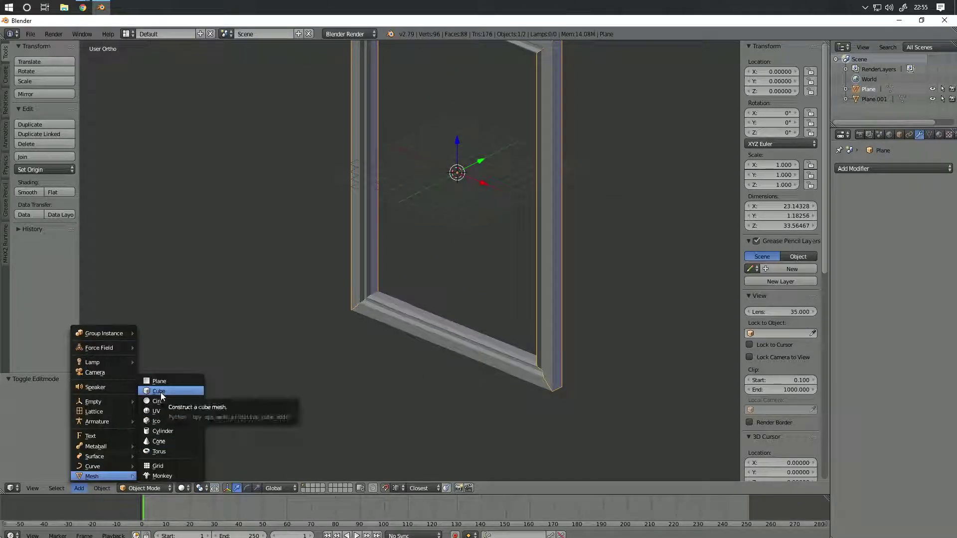
right_click(406, 331)
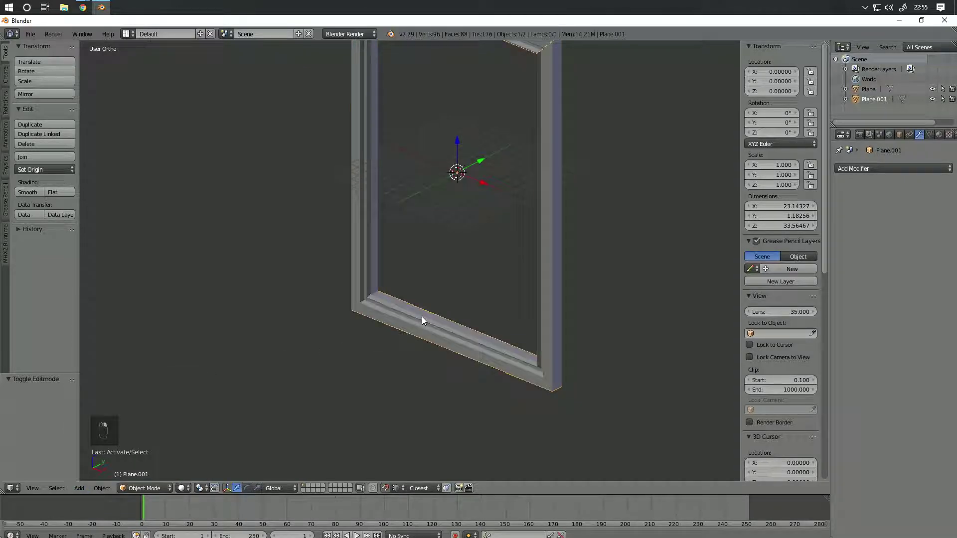
Step: Open the posts for editing again and select the inner side face of each post facing the opening
shift+right_click(363, 268)
scroll(354, 331, down, 4)
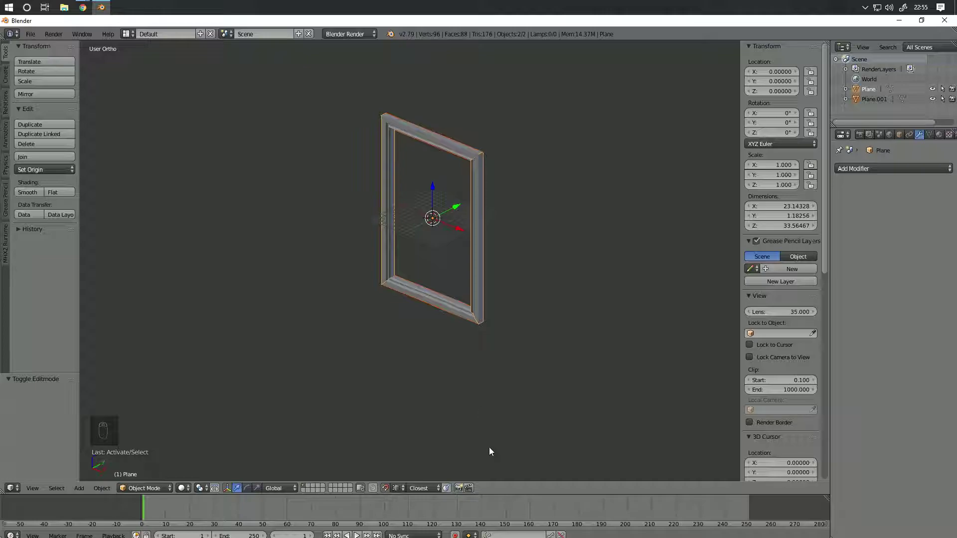
key(Tab)
scroll(392, 215, up, 5)
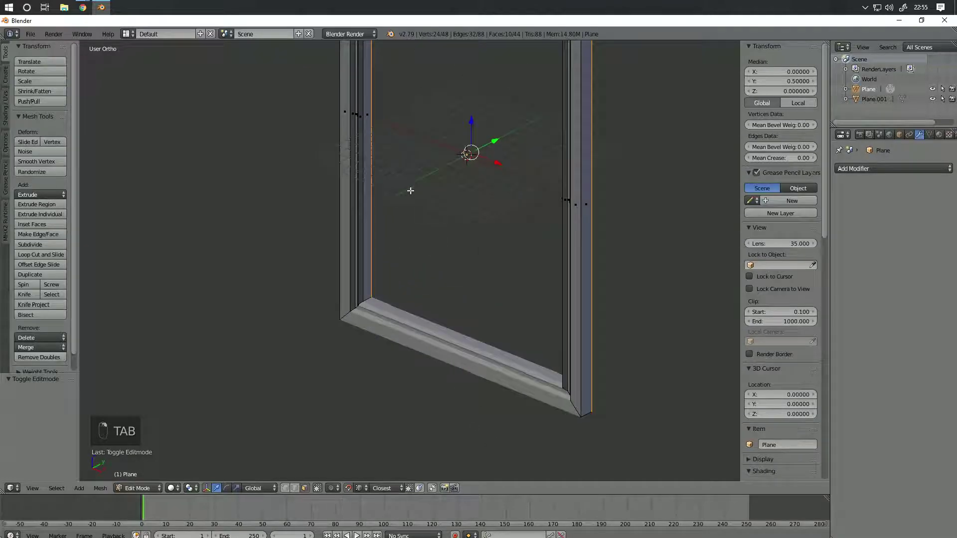
middle_drag(396, 259, 352, 225)
right_click(467, 236)
middle_drag(500, 265, 473, 293)
shift+right_click(327, 263)
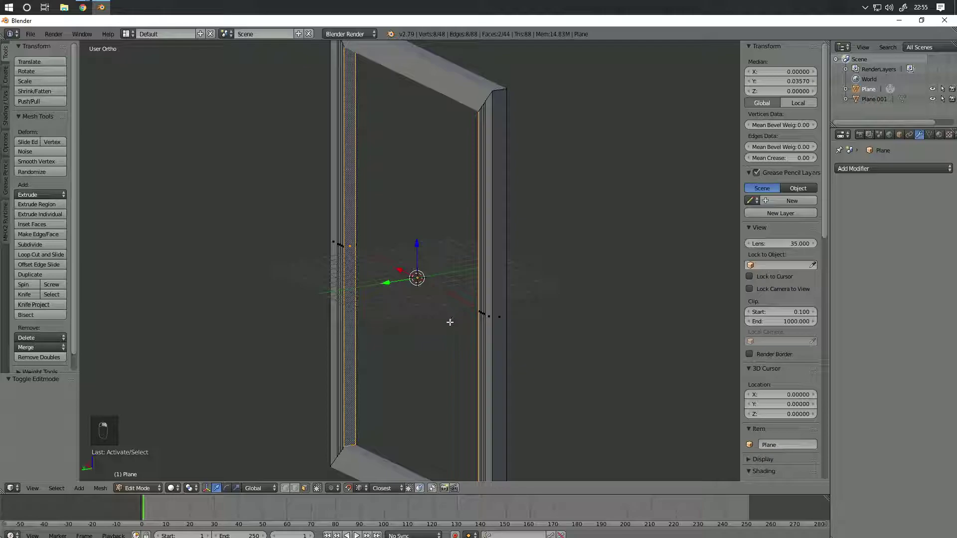
Step: Duplicate the two inner post faces in place and separate the copies into a new object
key(shift+d)
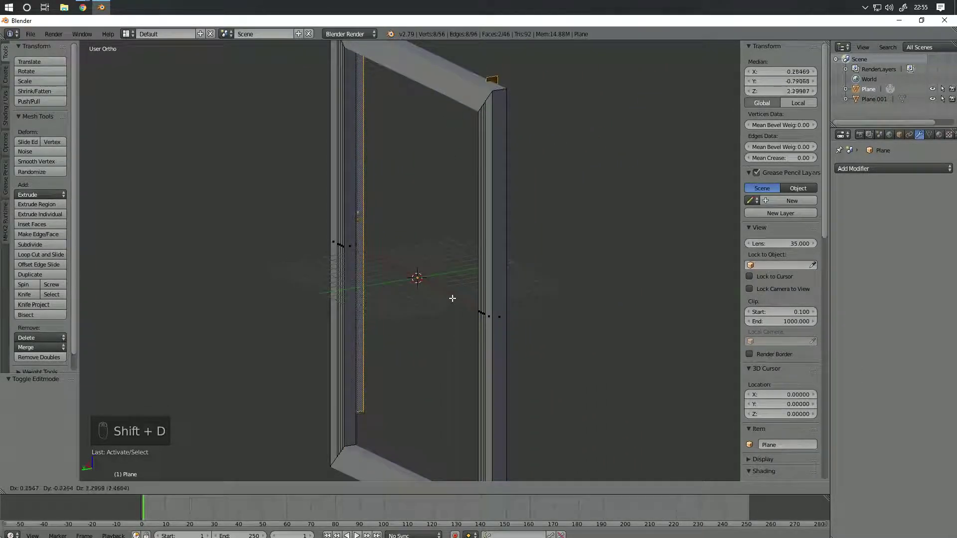
right_click(453, 299)
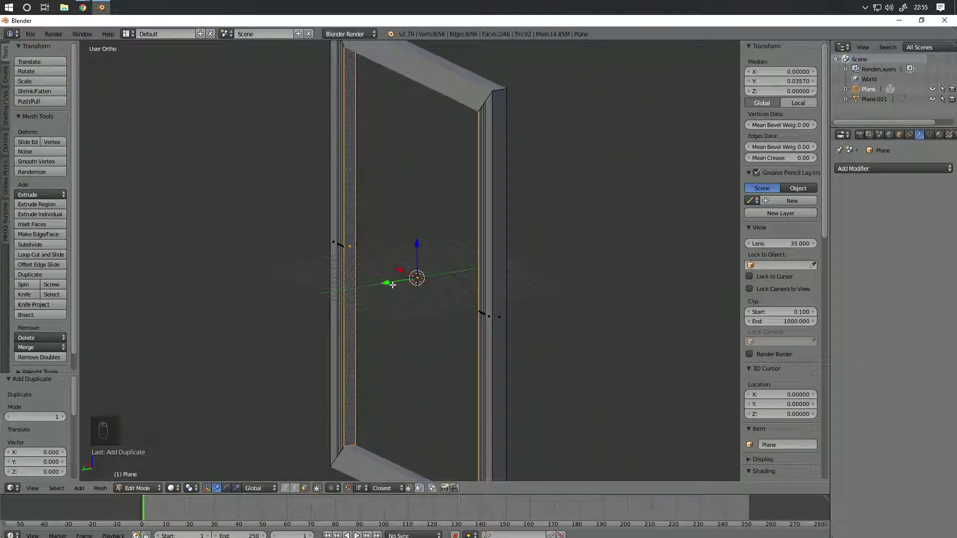
key(p)
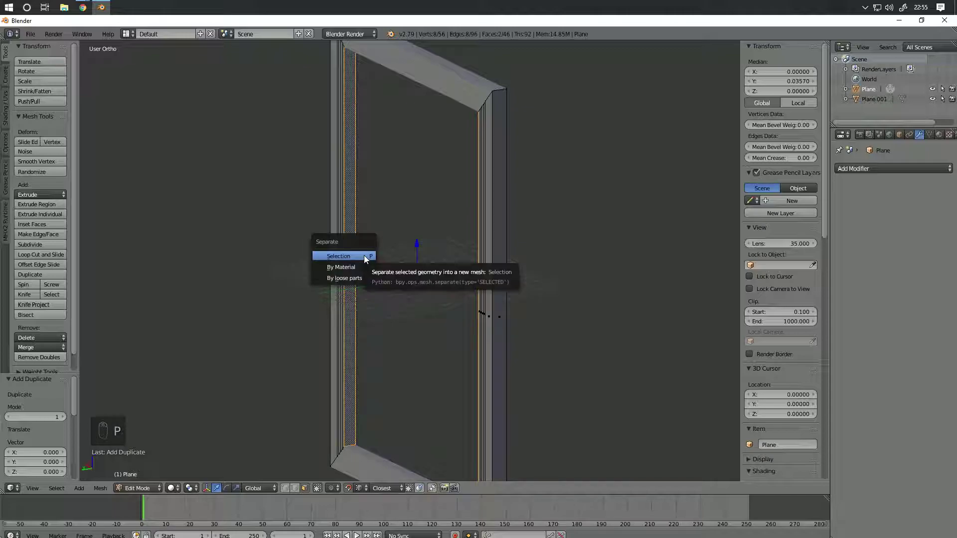
click(364, 256)
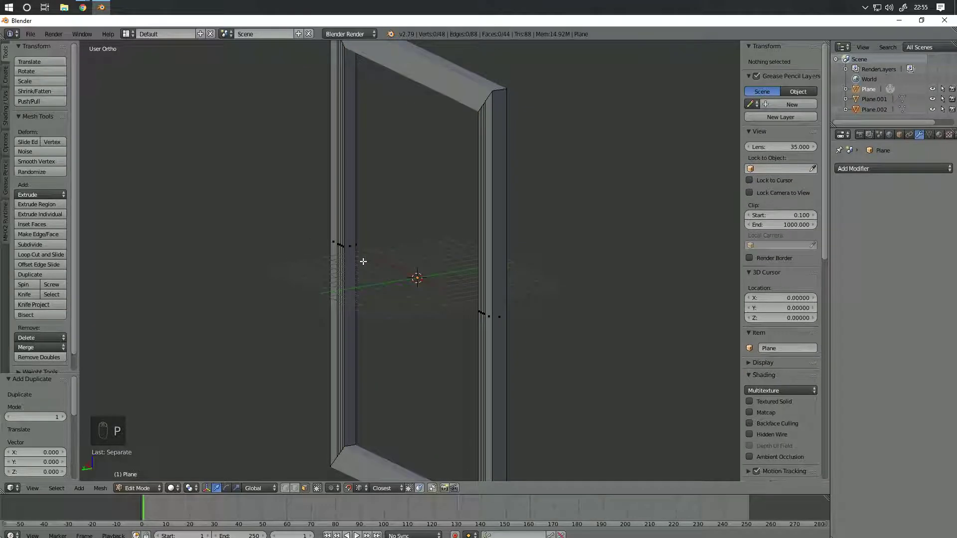
Step: Select the separated face strips as an object and open their mesh for editing
key(Tab)
right_click(348, 231)
middle_drag(348, 232, 390, 254)
key(Tab)
middle_drag(489, 261, 342, 282)
scroll(432, 268, down, 4)
Step: Try moving both strips about -8.987 along Y, away from the frame, and undo the move
key(a)
key(a)
key(a)
key(g)
key(y)
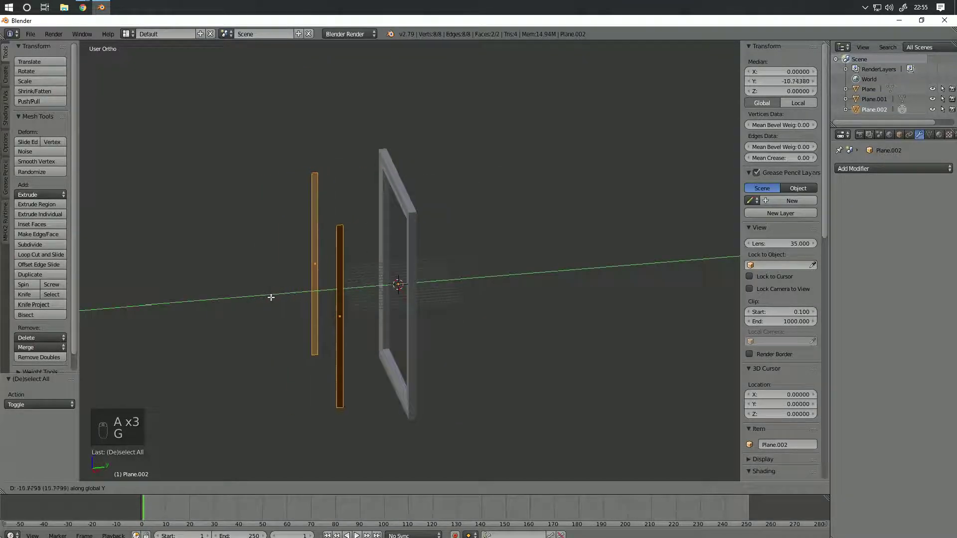
click(280, 297)
scroll(394, 285, up, 5)
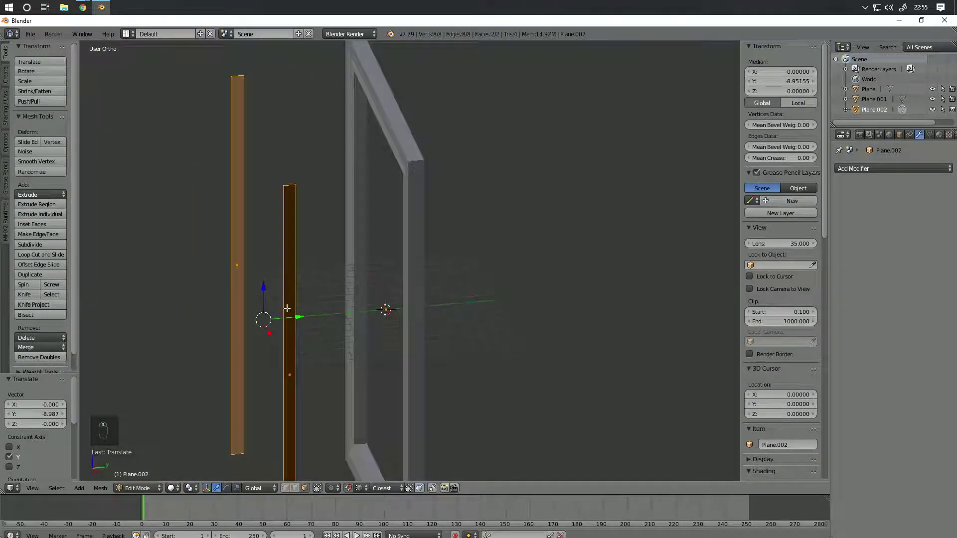
key(ctrl+z)
Step: In edge selection mode, select the rear vertical edges of both strips and fill a face between them across the opening
mouse_move(329, 310)
middle_down()
mouse_move(372, 284)
mouse_move(363, 301)
mouse_move(318, 311)
middle_up()
click(297, 491)
right_click(335, 372)
middle_drag(335, 372, 256, 363)
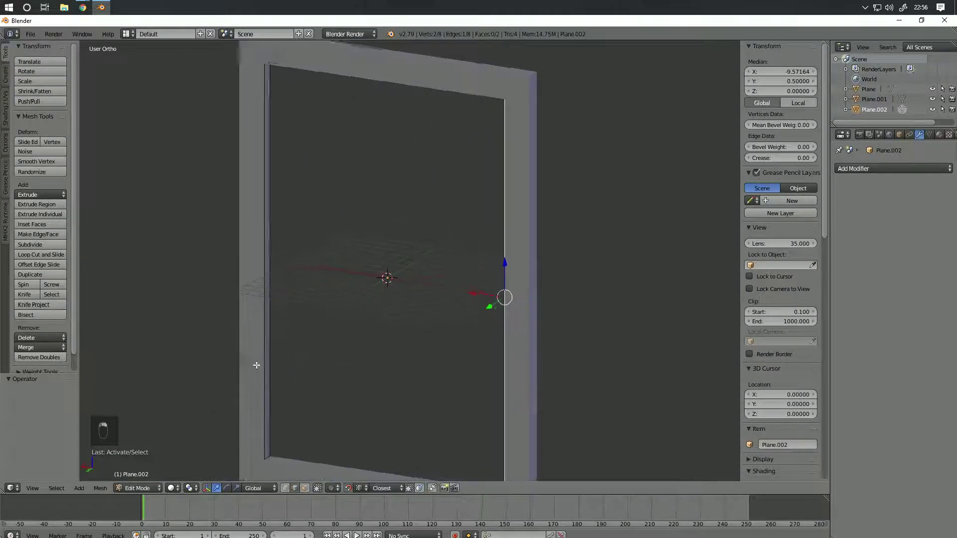
shift+right_click(270, 363)
key(f)
middle_drag(427, 377, 382, 371)
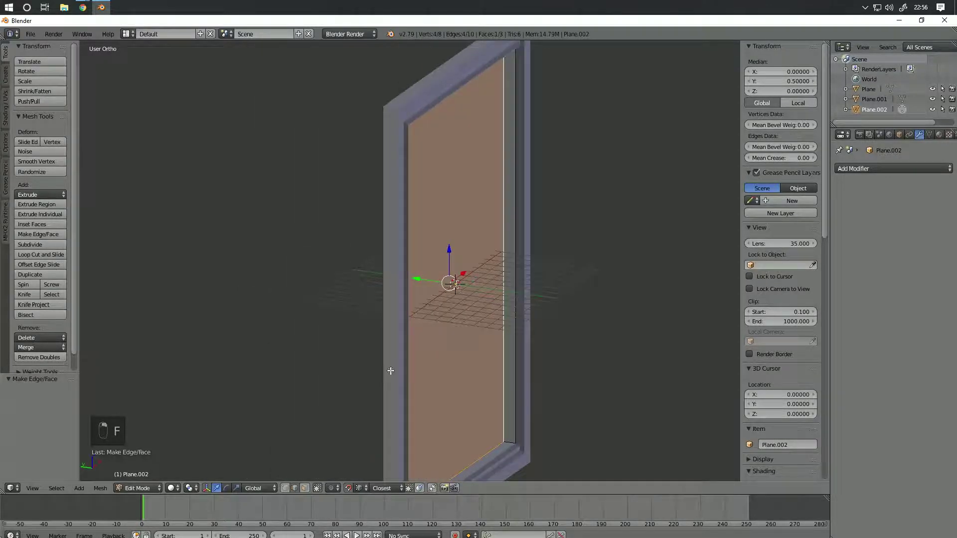
Step: Select the front vertical edges of both strips and delete their vertices, leaving only the pane face
right_click(518, 355)
middle_drag(518, 356, 372, 374)
shift+right_click(327, 336)
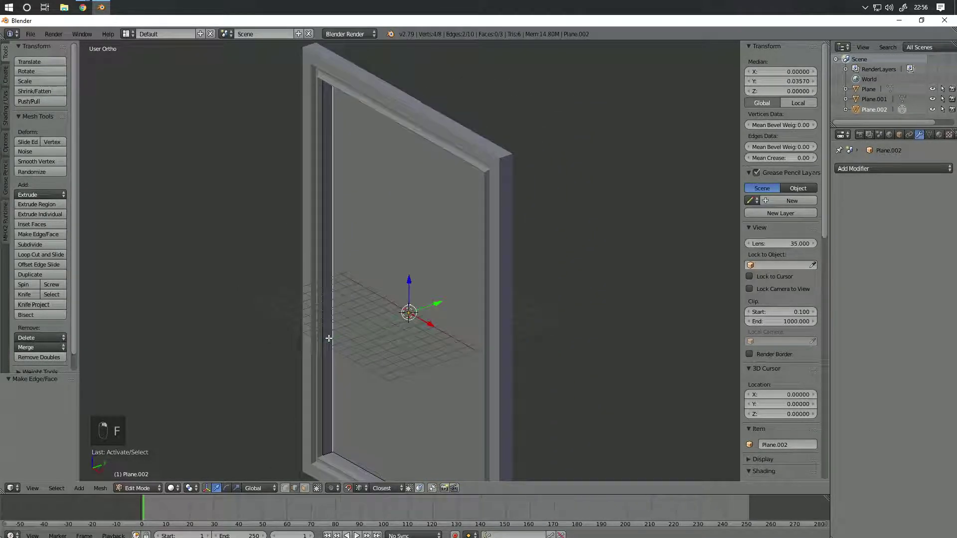
key(ctrl+z)
shift+right_click(324, 341)
middle_drag(325, 342, 380, 257)
key(Delete)
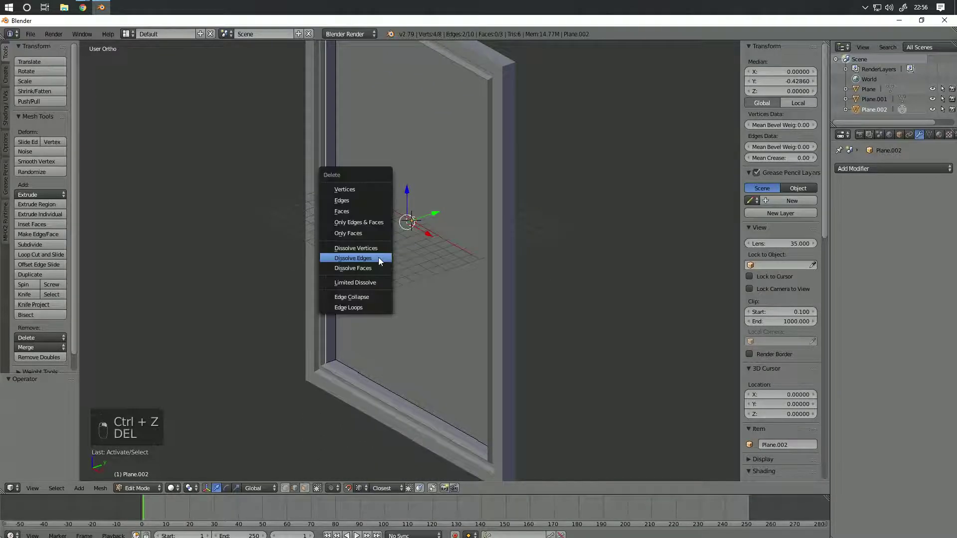
click(373, 189)
Step: Select the whole pane and move it about -0.615 along Y into the depth of the frame
middle_drag(372, 188, 485, 349)
key(a)
key(g)
click(510, 363)
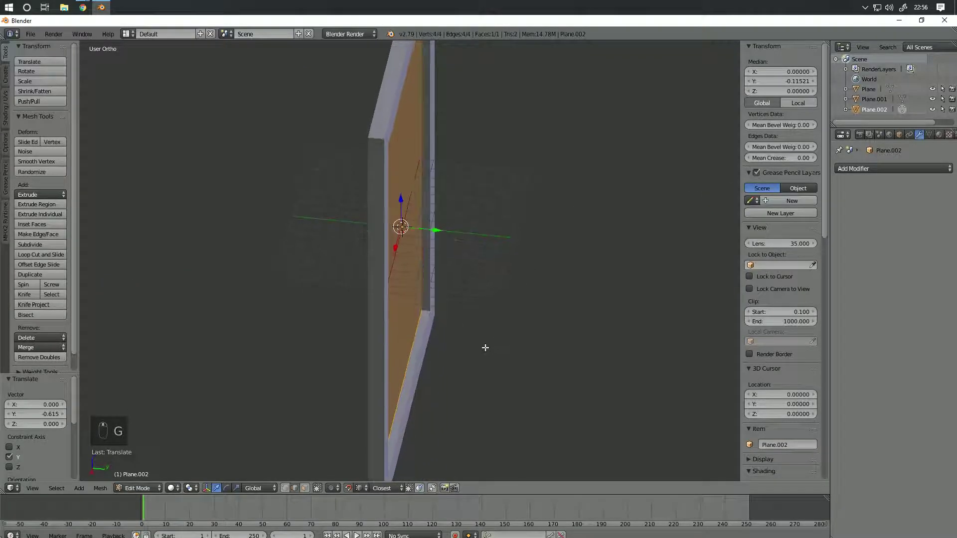
Step: Extrude the pane by about -0.1835 along its normal to give it thickness, and clear the selection
key(e)
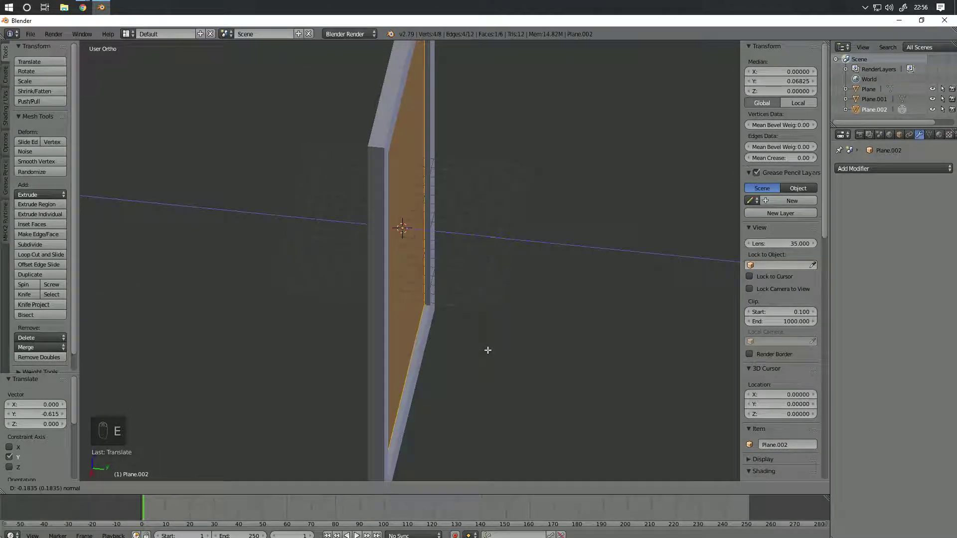
click(488, 351)
mouse_move(450, 346)
middle_down()
mouse_move(485, 305)
mouse_move(478, 322)
mouse_move(417, 340)
mouse_move(449, 348)
middle_up()
key(a)
key(a)
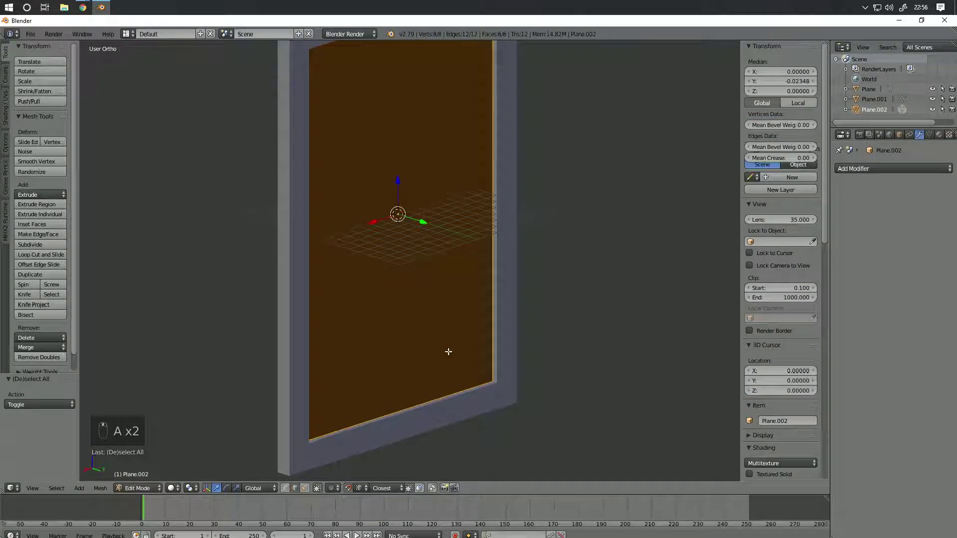
mouse_move(296, 268)
middle_down()
mouse_move(289, 228)
mouse_move(314, 254)
mouse_move(301, 249)
middle_up()
key(a)
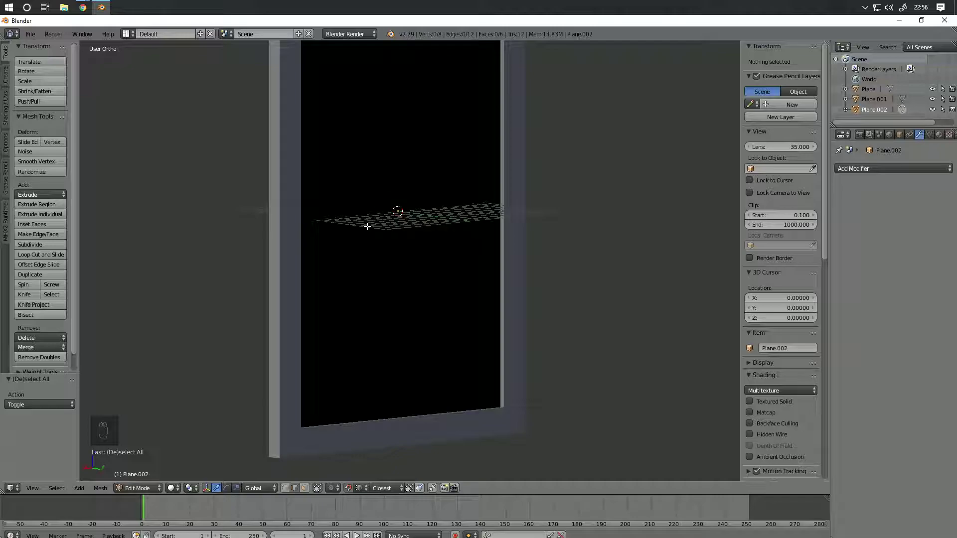
Step: Select the whole pane mesh, recalculate its normals, and flip their direction twice to compare the shading
key(a)
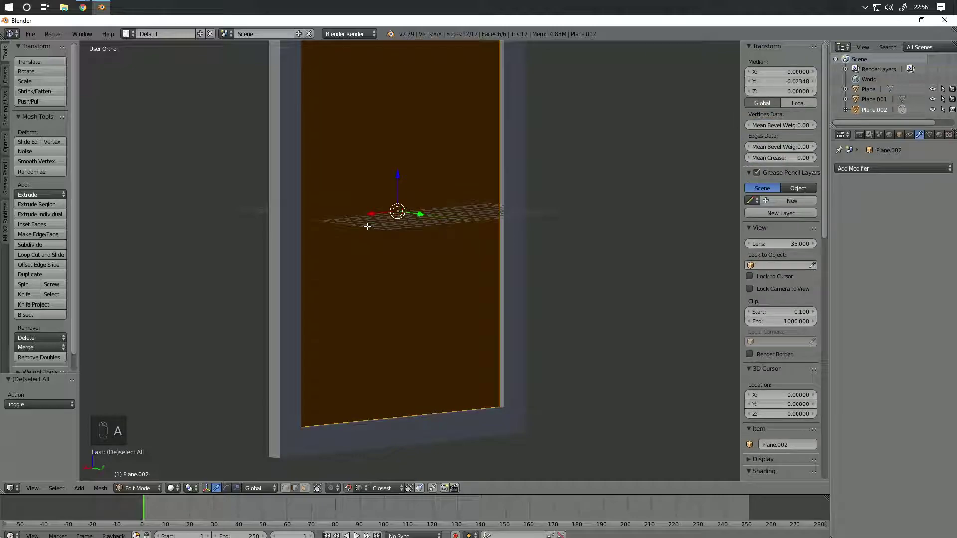
click(6, 104)
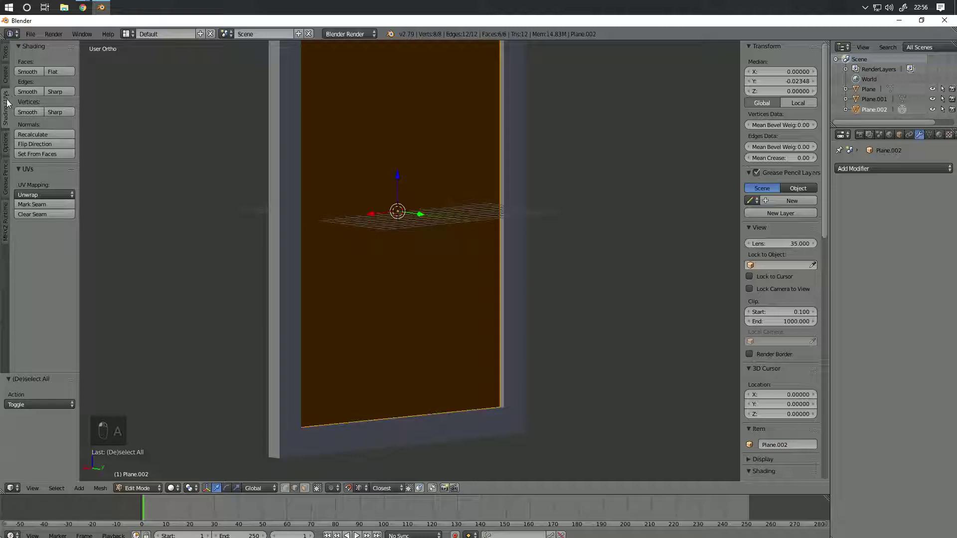
key(t)
key(t)
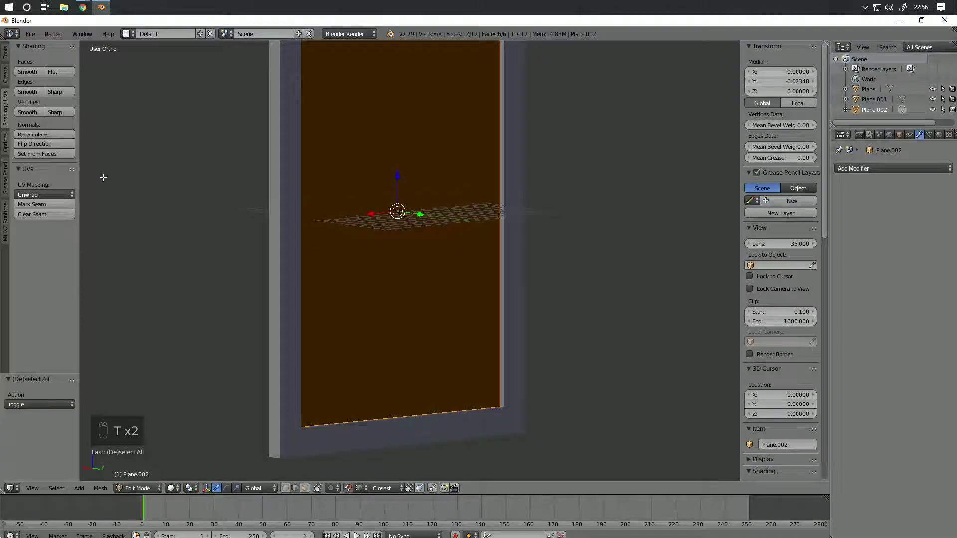
click(43, 135)
middle_drag(100, 175, 397, 208)
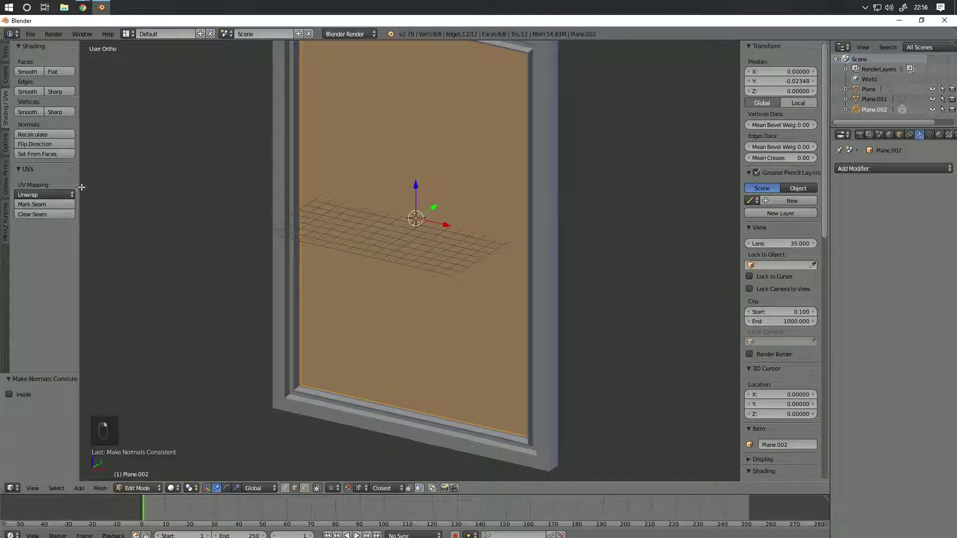
click(46, 142)
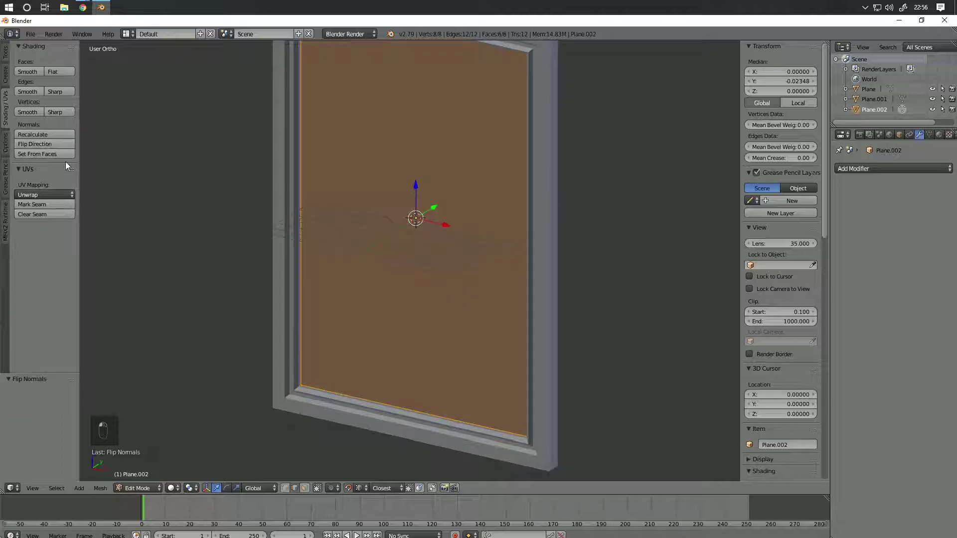
click(44, 143)
Step: Return to object mode and move the pane about 0.212 along the Y axis within the frame
middle_drag(209, 214, 405, 263)
key(Tab)
key(g)
key(y)
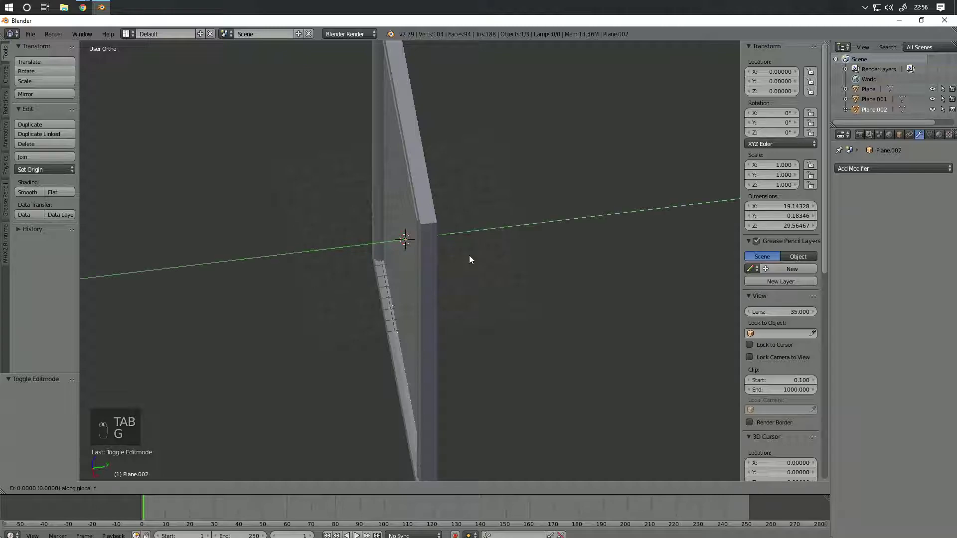
click(456, 251)
middle_drag(440, 247, 287, 229)
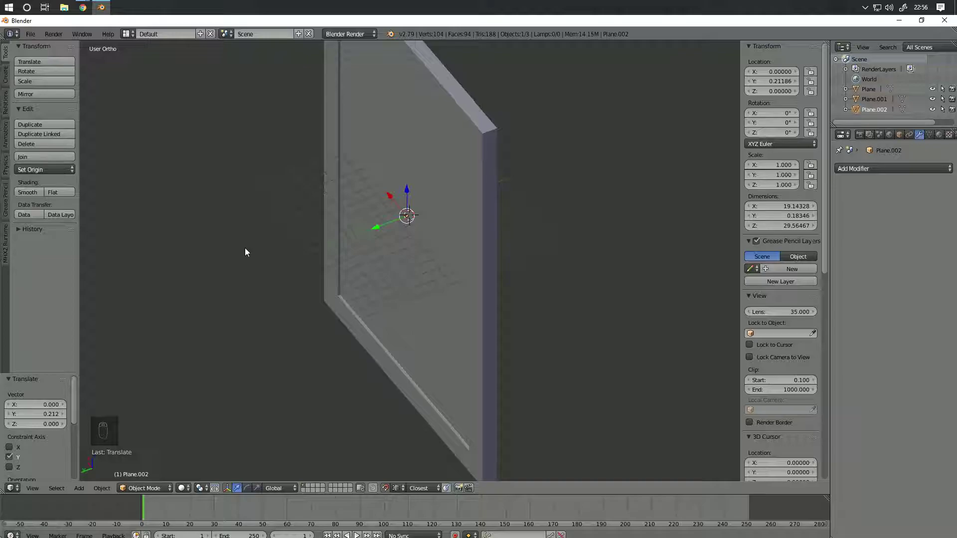
Step: Set the pane object's origin to its geometry
key(ctrl+alt+shift+c)
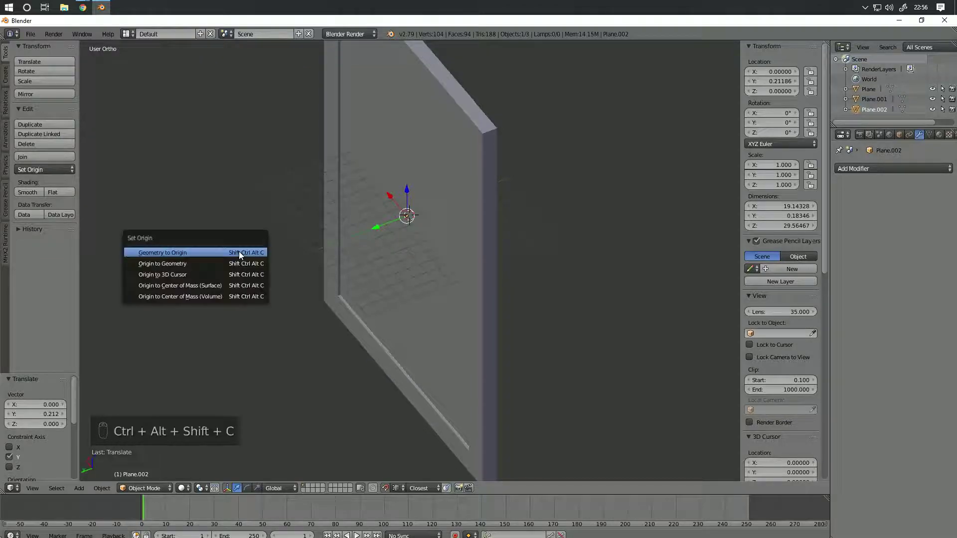
click(216, 263)
middle_drag(326, 259, 355, 247)
key(Tab)
key(a)
key(a)
key(a)
key(a)
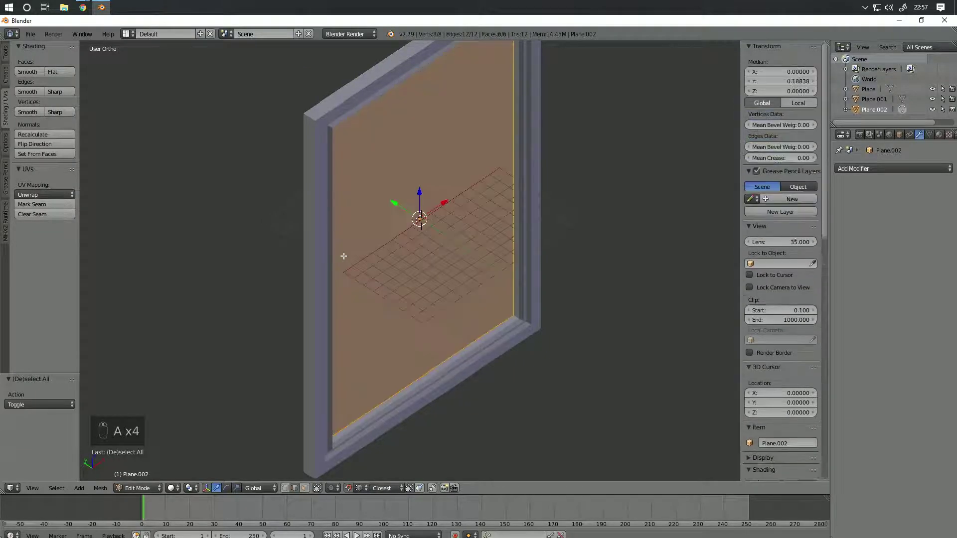
key(a)
key(Tab)
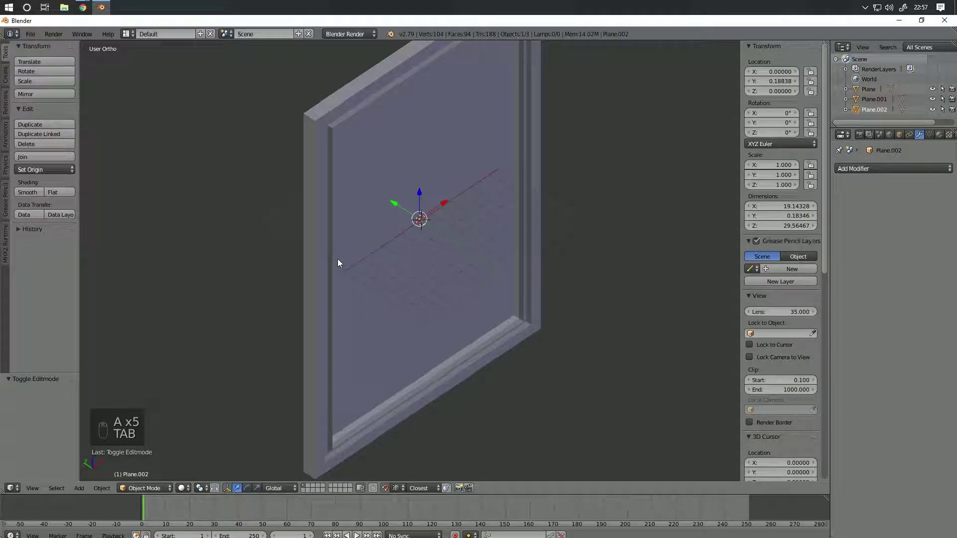
key(Tab)
key(a)
key(a)
key(a)
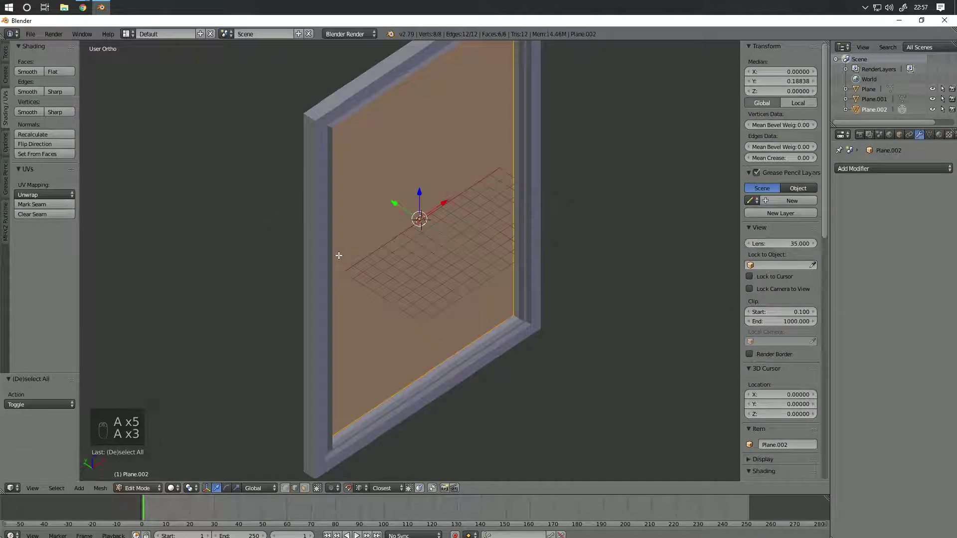
key(alt+z)
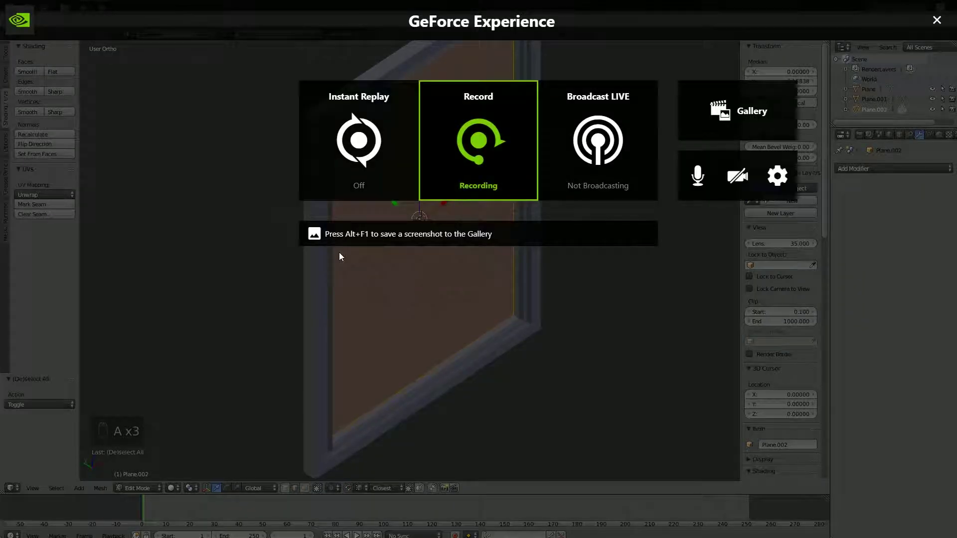
click(933, 13)
key(alt+z)
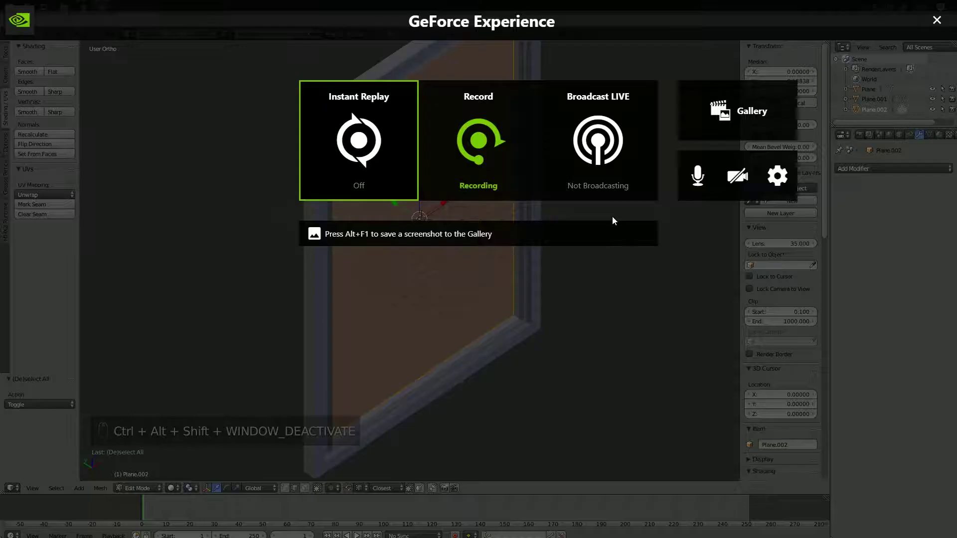
click(934, 18)
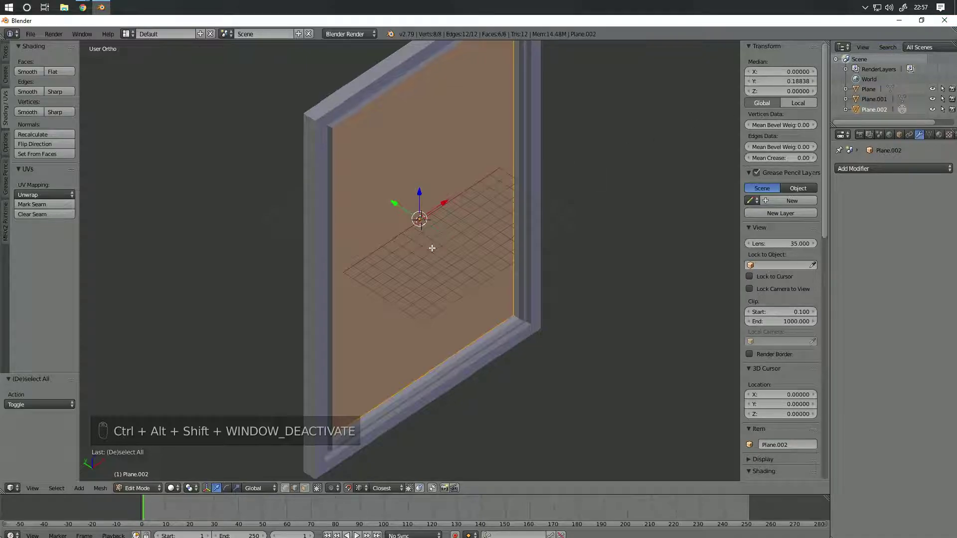
Step: Leave edit mode and apply Origin to Geometry to the pane again
key(ctrl+alt+shift+c)
click(409, 250)
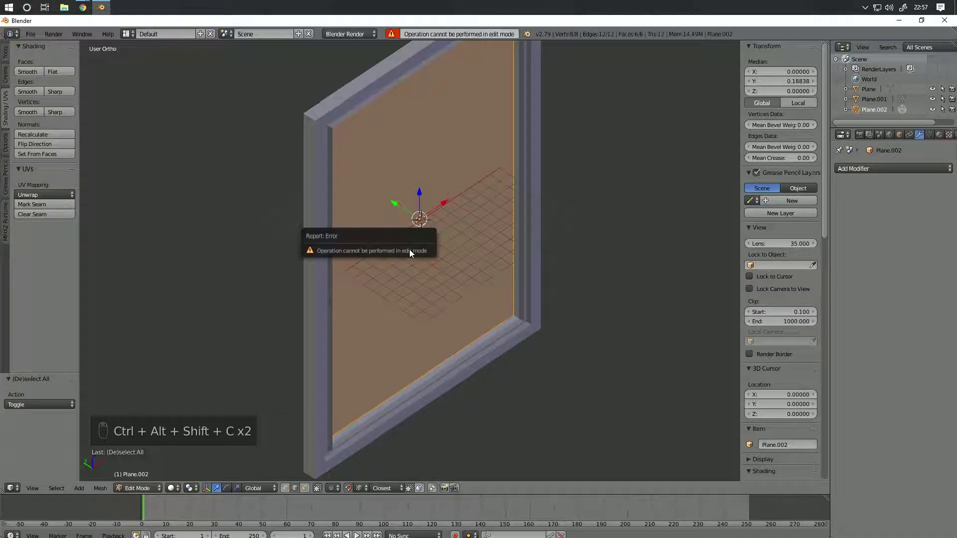
key(Tab)
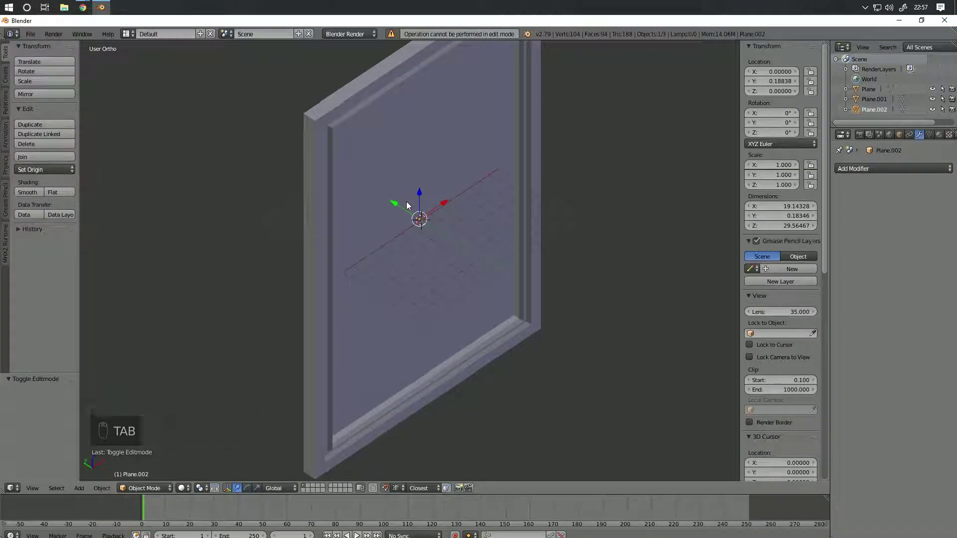
key(ctrl+alt+shift+c)
click(392, 200)
Step: Preview the window in rendered shading, return to solid shading, and switch the render engine to Cycles Render
mouse_move(275, 261)
middle_down()
mouse_move(356, 277)
mouse_move(499, 265)
mouse_move(549, 245)
middle_up()
key(shift+z)
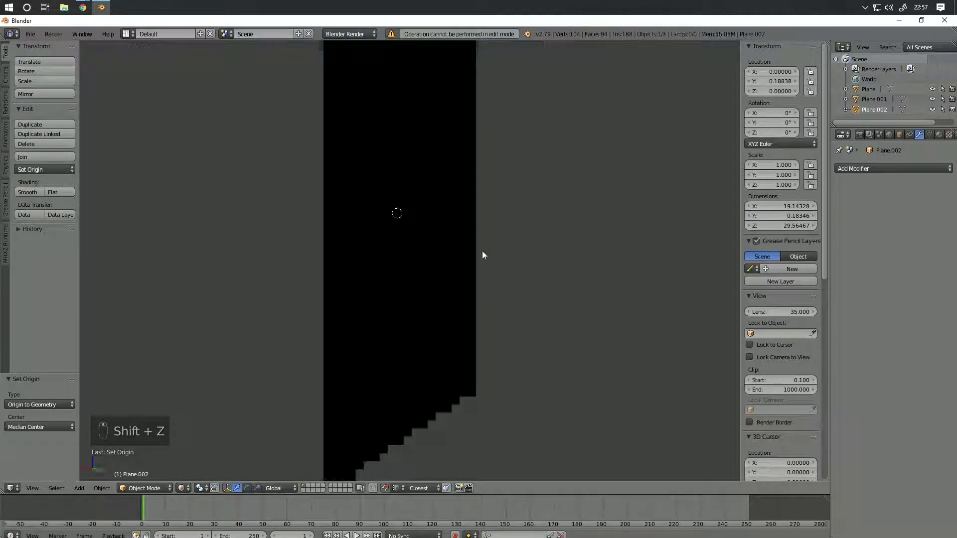
key(z)
key(z)
key(z)
scroll(421, 250, down, 4)
click(360, 34)
click(351, 71)
middle_drag(459, 219, 380, 242)
middle_drag(585, 297, 359, 256)
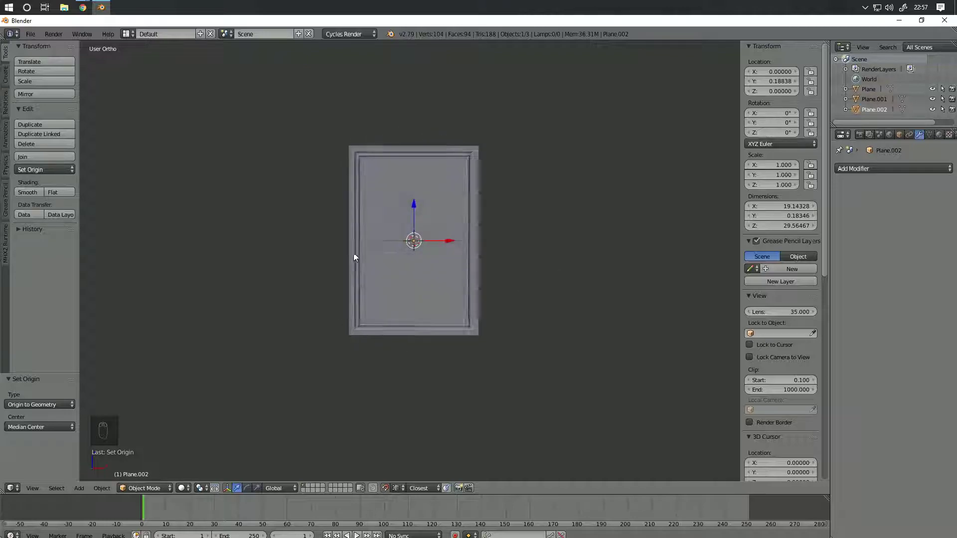
Step: Add a Sun lamp to the scene
click(73, 488)
mouse_move(111, 360)
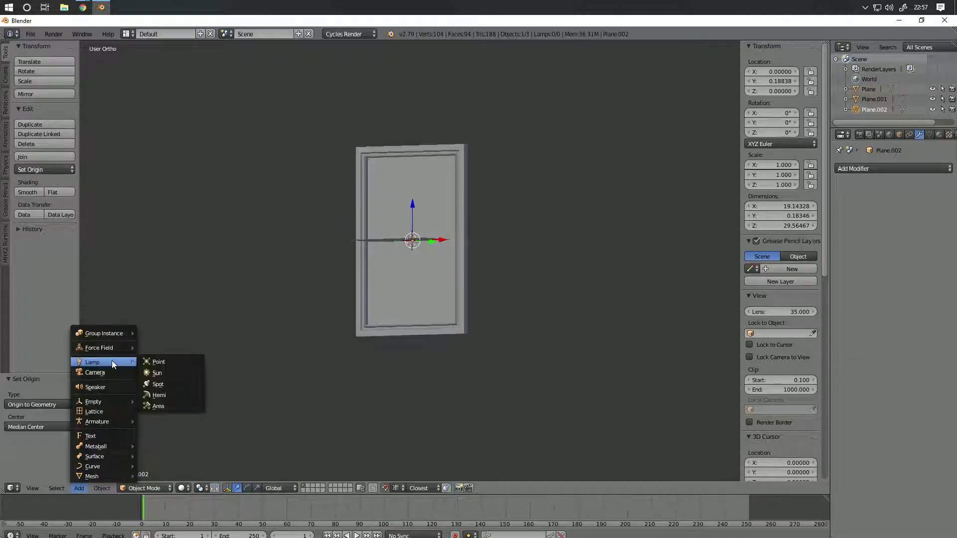
click(164, 373)
Step: Move the Sun lamp to about X 23.9, Y -27.5, Z 22.3 and rotate it by about 65.8° towards the window
middle_drag(284, 349, 422, 378)
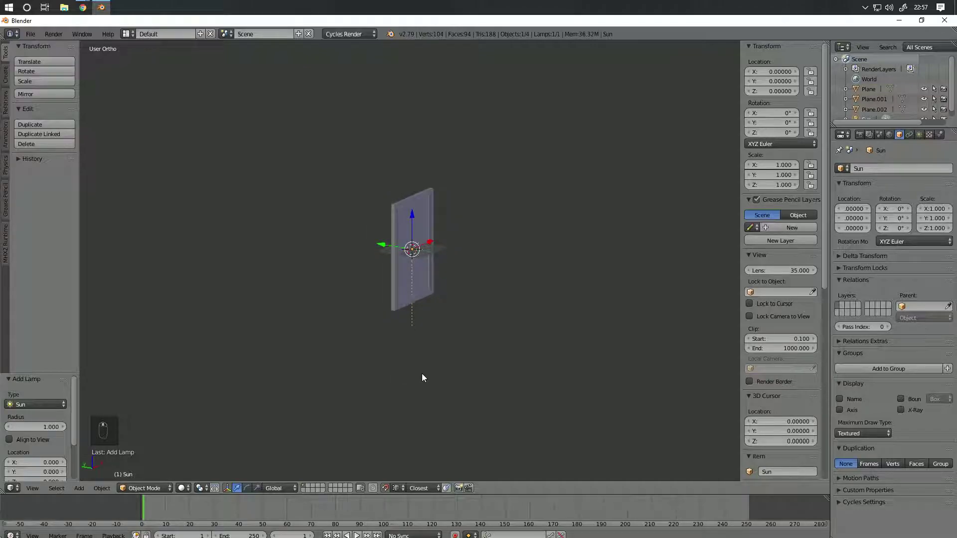
key(g)
click(541, 299)
key(r)
click(377, 269)
middle_drag(375, 267, 378, 312)
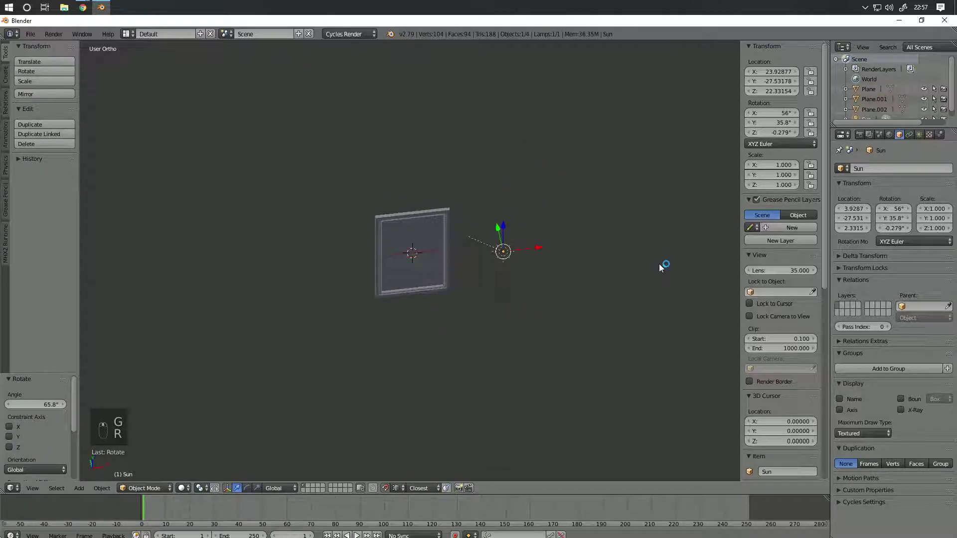
Step: Preview the lit window in rendered viewport shading
scroll(448, 324, up, 5)
key(shift+z)
scroll(435, 258, down, 1)
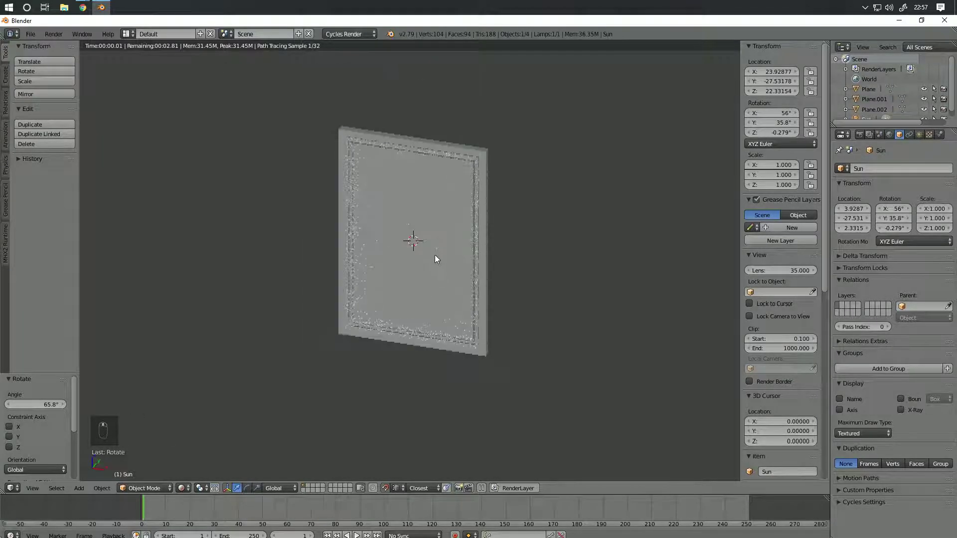
Step: Set the scene's color management view transform to Filmic
click(879, 135)
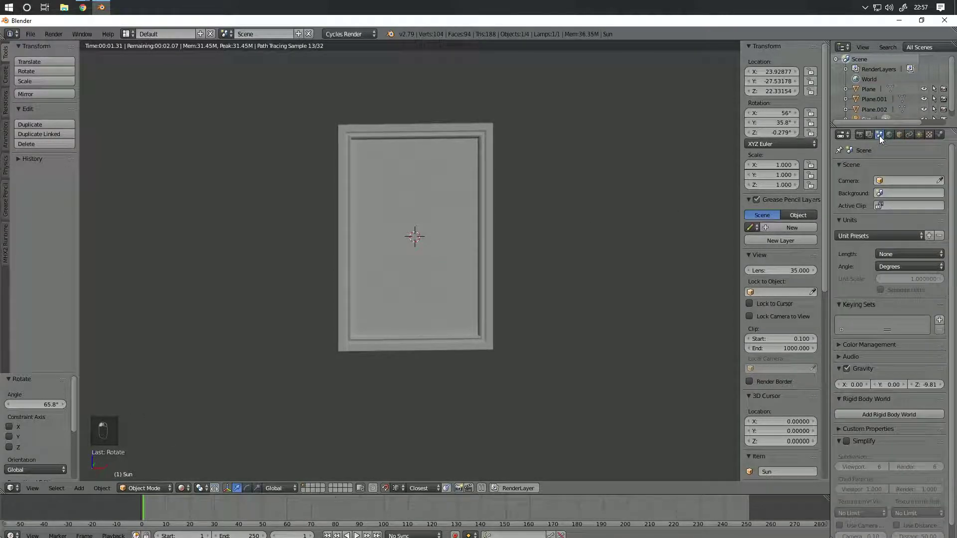
click(889, 134)
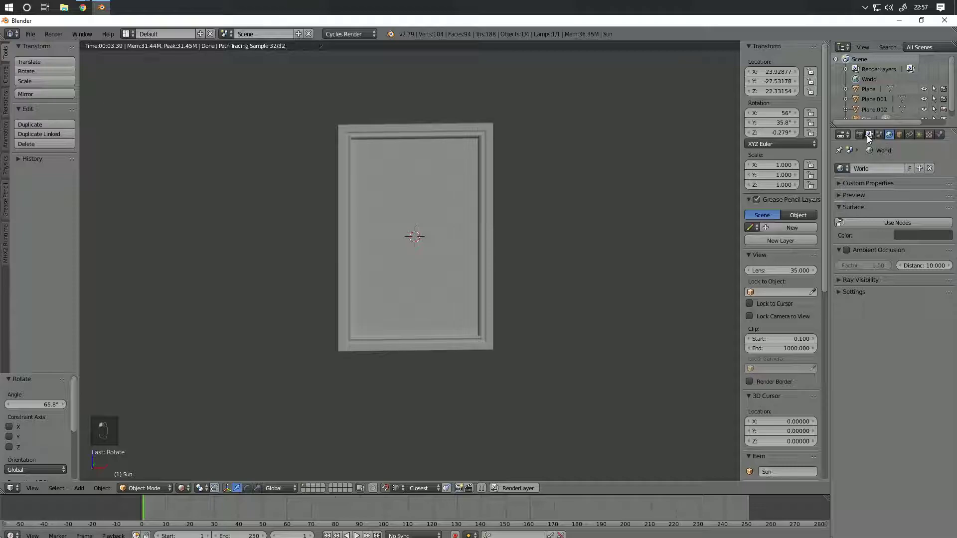
click(868, 134)
click(878, 135)
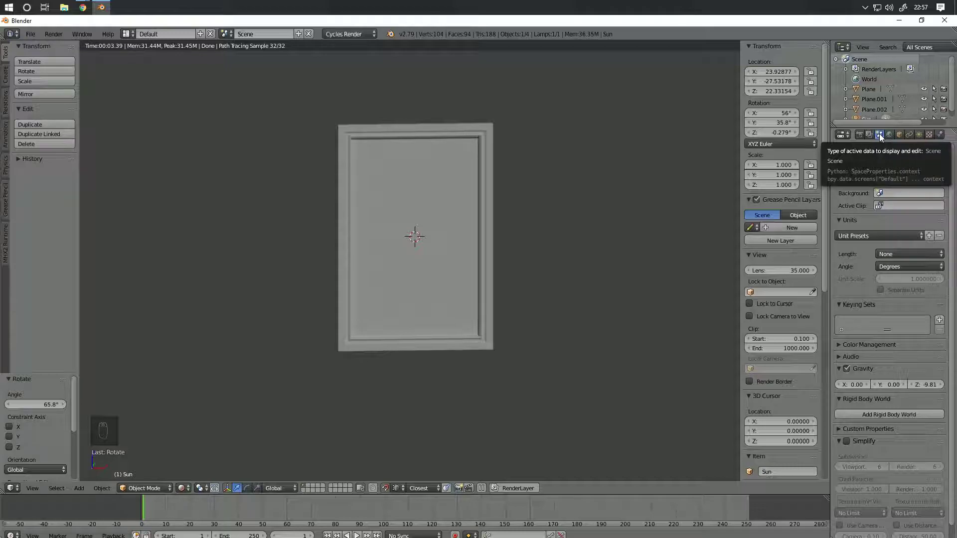
click(838, 346)
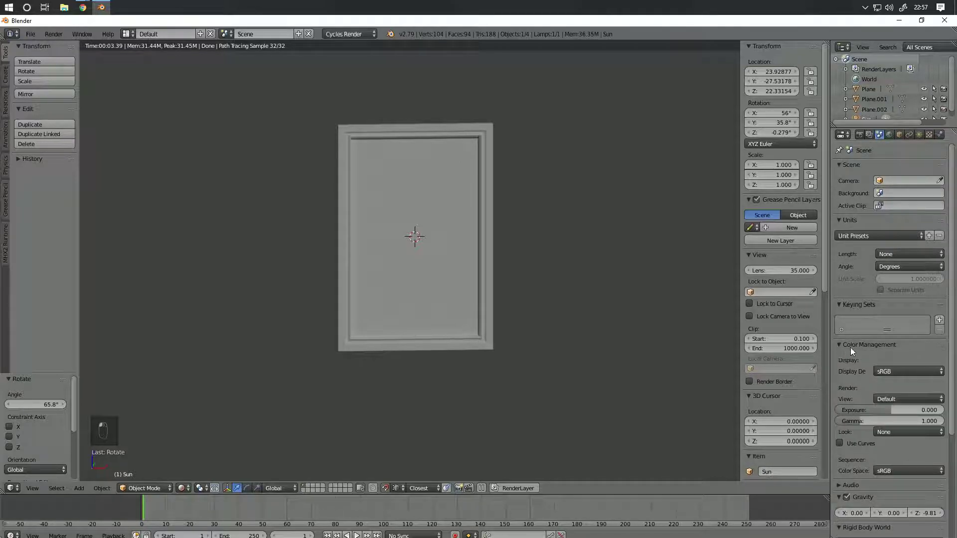
click(900, 398)
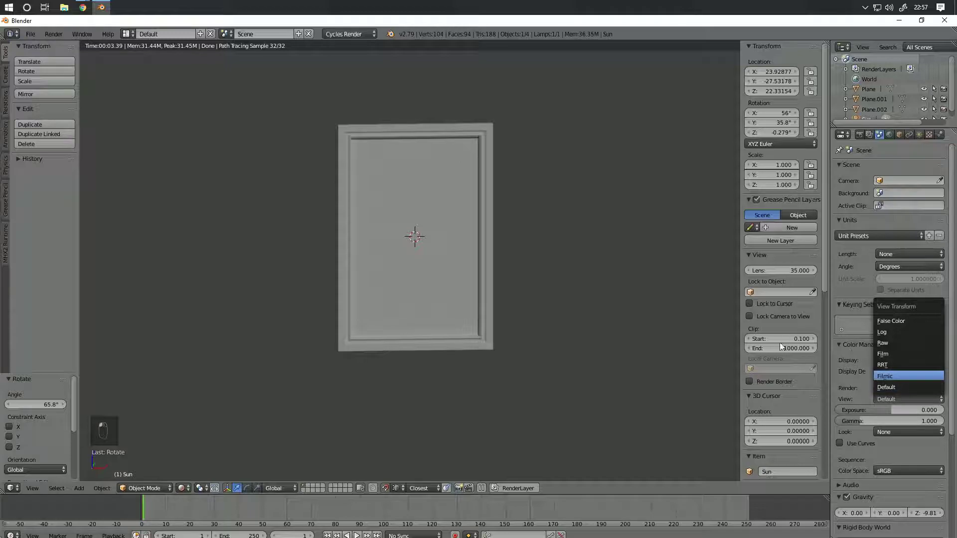
key(Return)
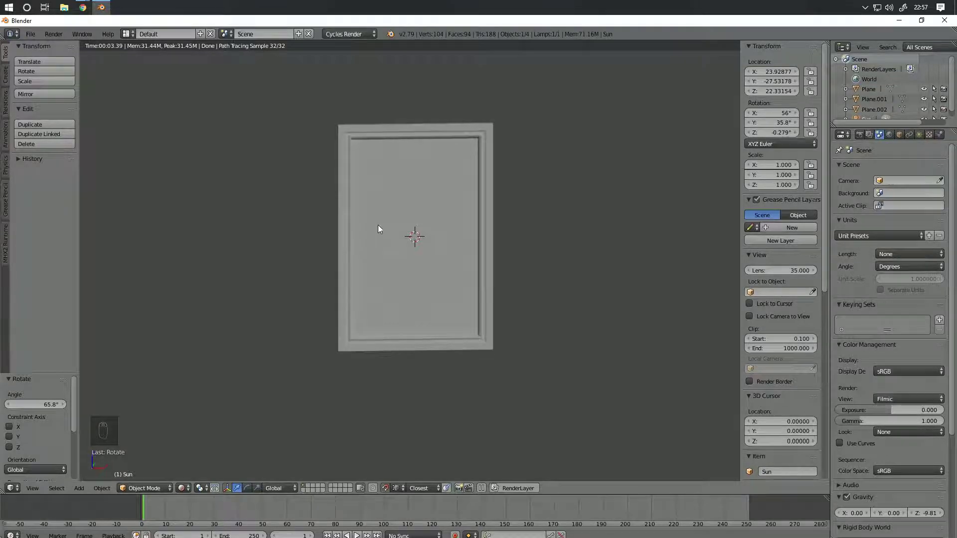
middle_drag(485, 189, 449, 198)
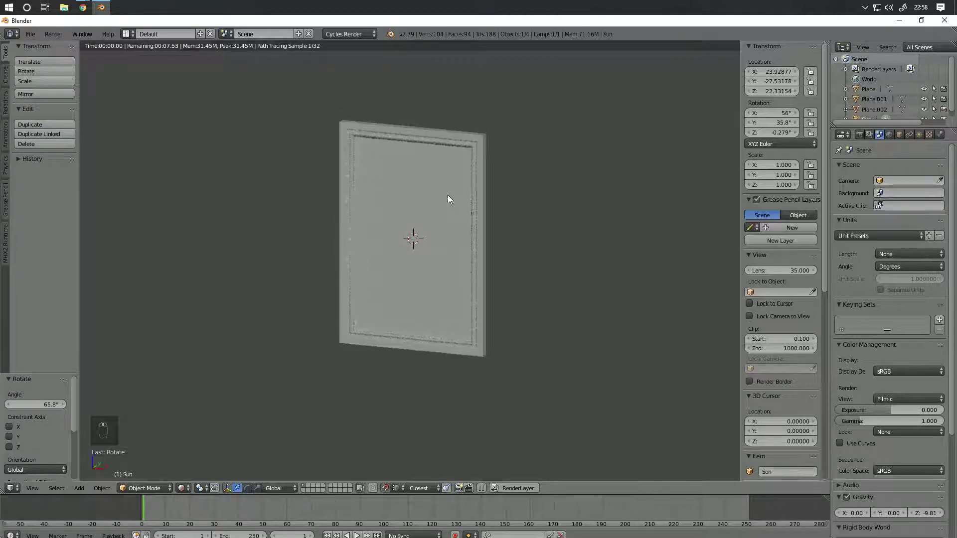
Step: Cancel scaling the lamp, return the viewport to solid shading, and clear the selection
key(s)
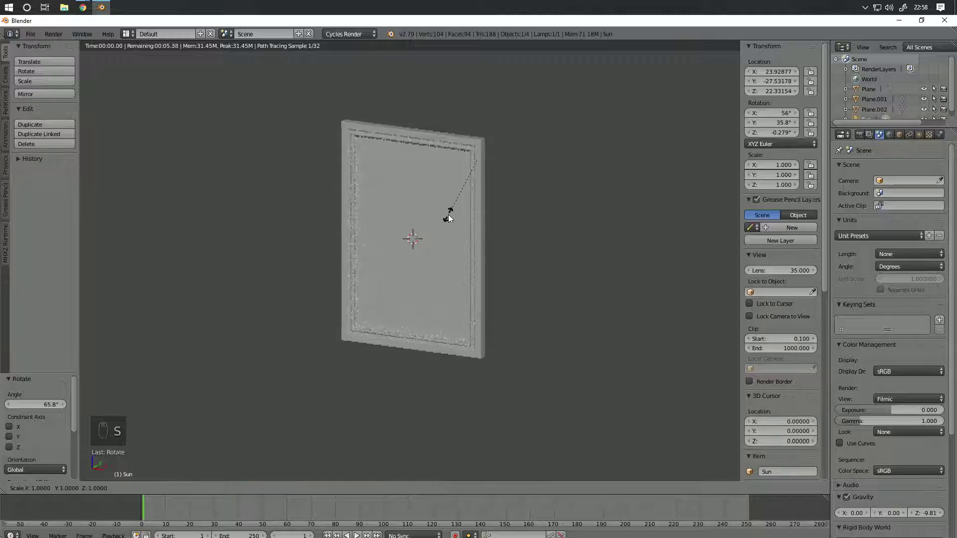
right_click(495, 206)
key(z)
mouse_move(497, 207)
middle_down()
mouse_move(480, 194)
mouse_move(511, 216)
mouse_move(514, 131)
middle_up()
key(a)
scroll(491, 234, up, 4)
key(z)
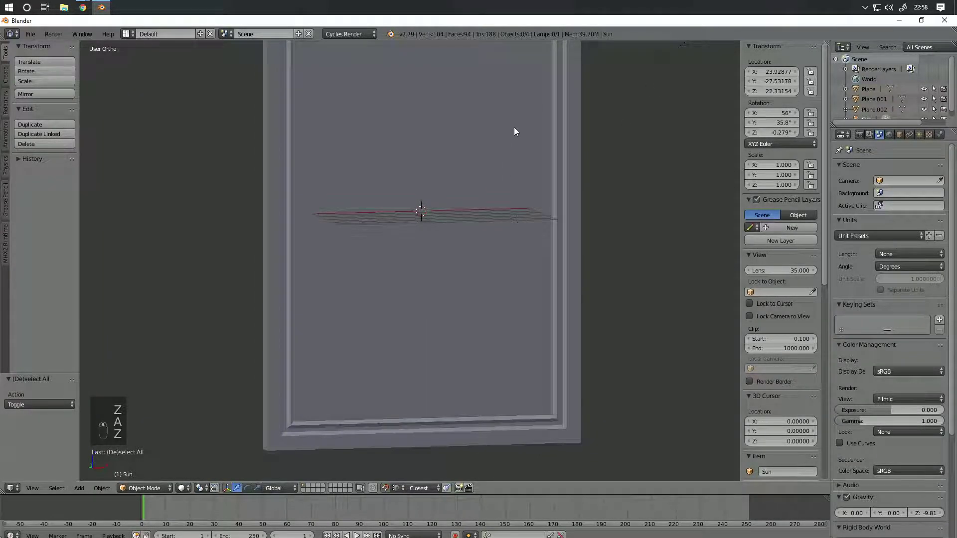
Step: Add a cube mesh at the centre of the window
click(79, 488)
mouse_move(92, 476)
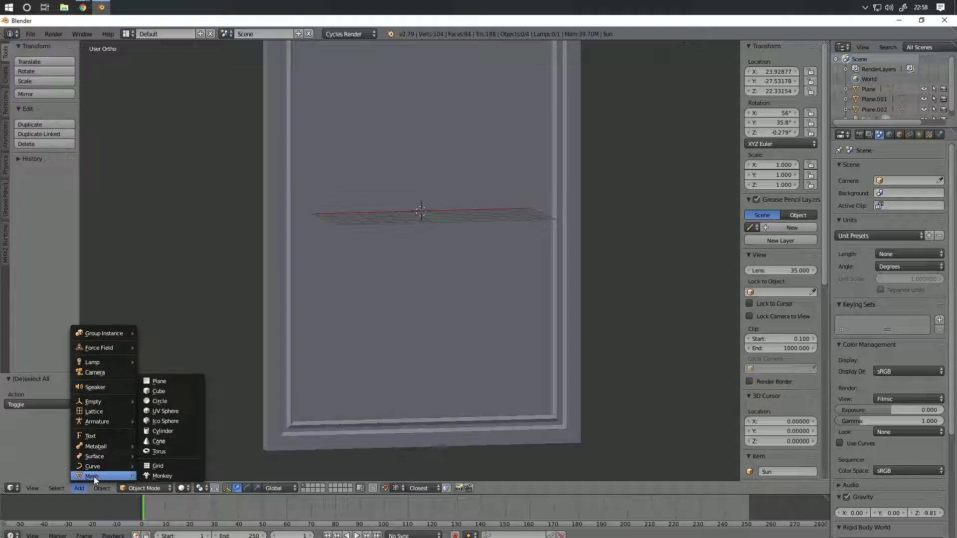
click(157, 390)
Step: Enter edit mode on the cube and rotate its mesh 90° about the Z axis
scroll(414, 253, down, 2)
middle_drag(414, 252, 488, 314)
scroll(519, 323, up, 3)
key(Tab)
key(r)
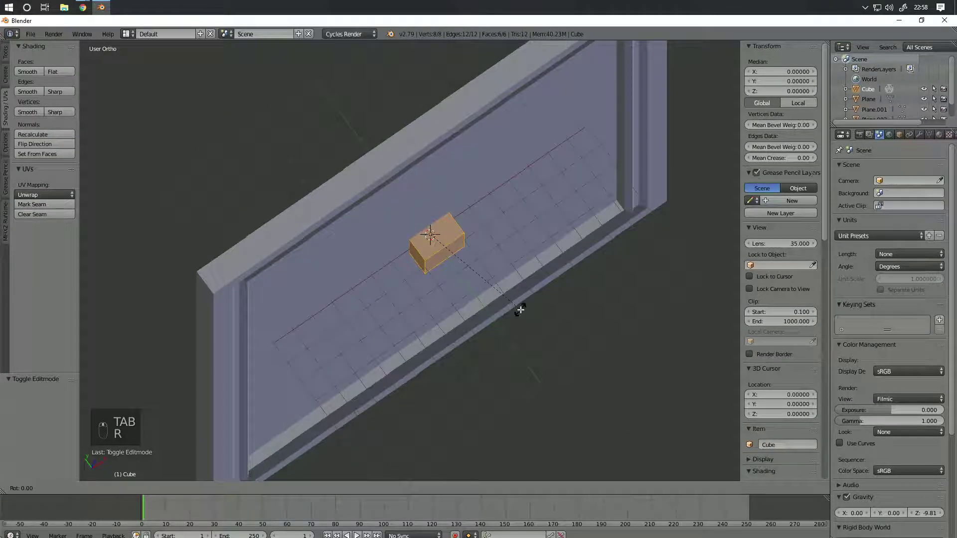
key(z)
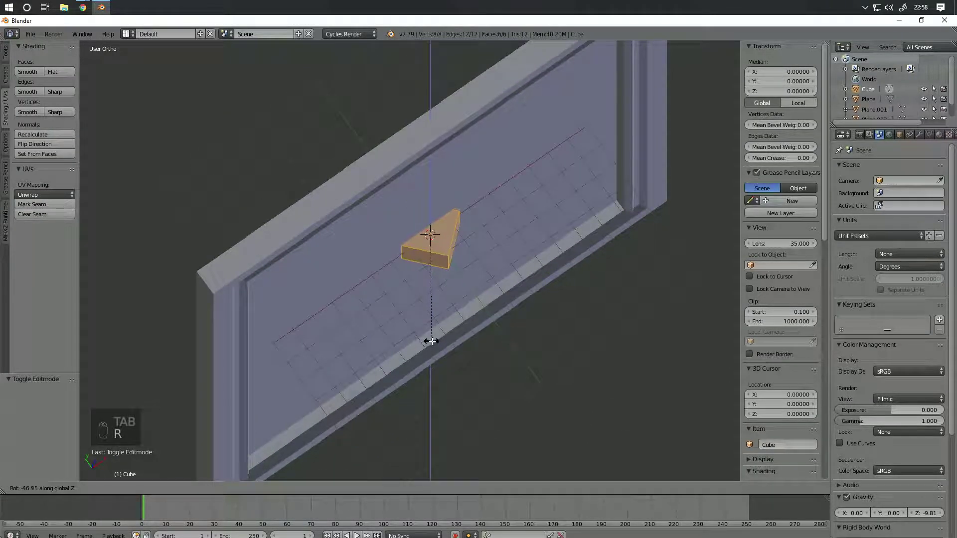
text(90)
key(Return)
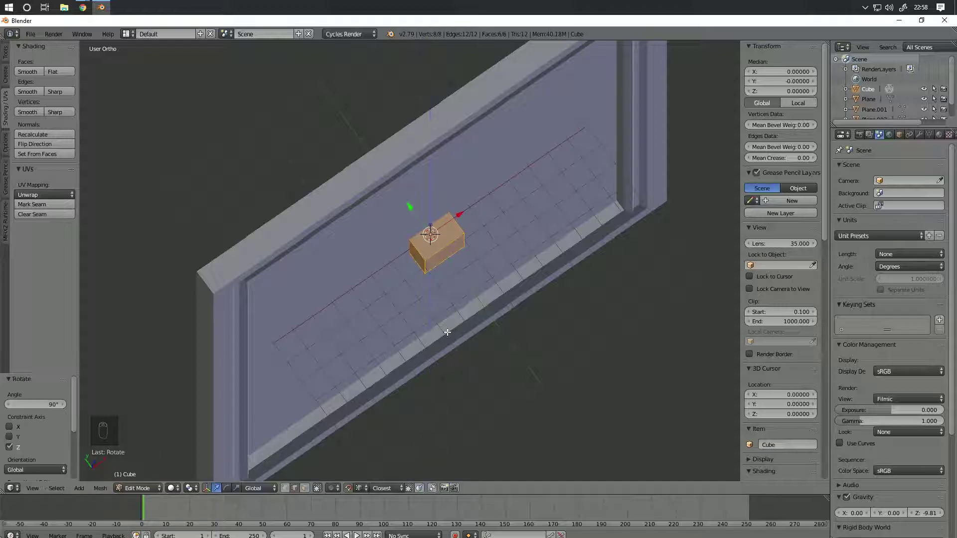
Step: Undo the last rotation and rotate the cube mesh 45° about the Z axis instead
key(ctrl+z)
text(rz45)
key(Return)
middle_drag(359, 303, 334, 270)
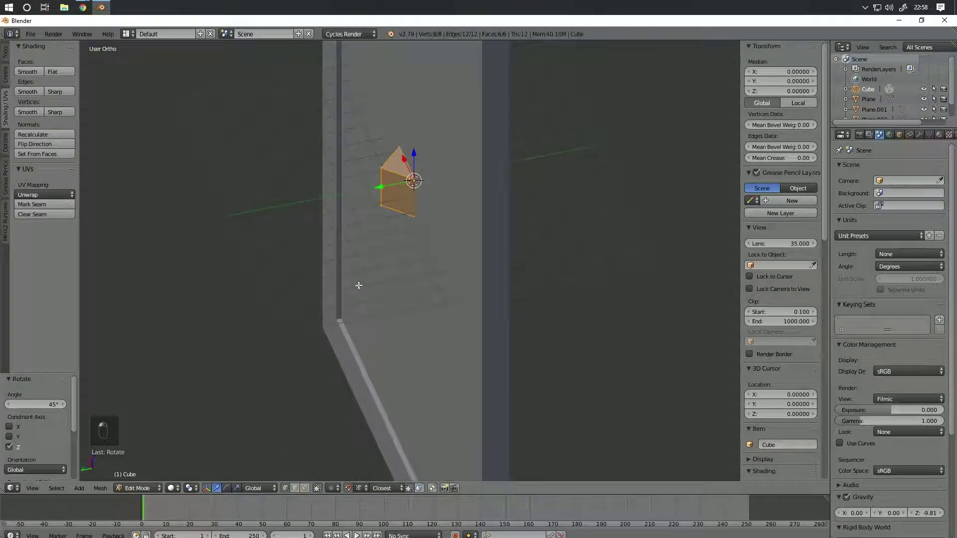
Step: Delete the two vertices of the cube's corner edge on the positive Y side, leaving a V-shaped pair of side faces
right_click(381, 169)
shift+right_click(383, 204)
middle_drag(419, 214, 387, 214)
key(Delete)
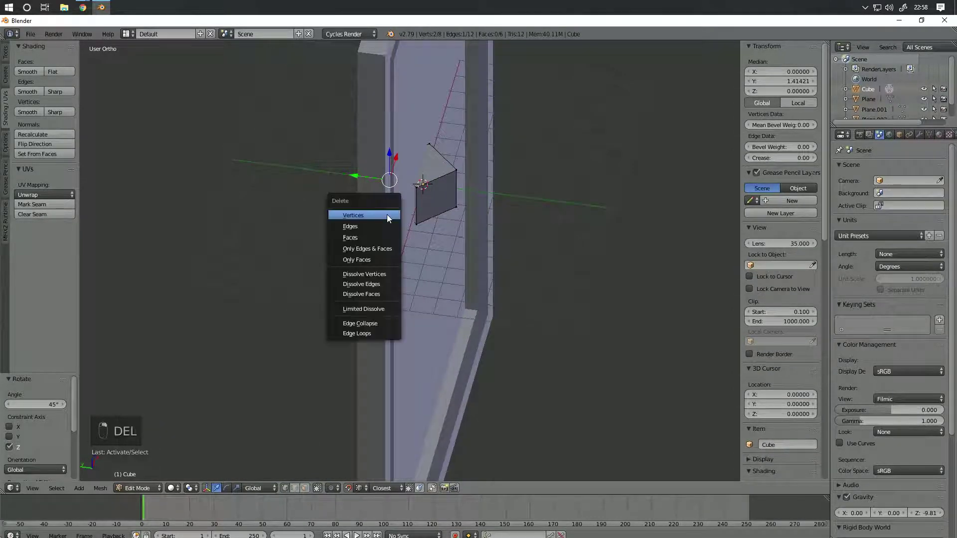
click(381, 215)
middle_drag(338, 186, 394, 287)
key(Delete)
click(373, 190)
Step: Move the middle vertical edge along Y to flatten the V-shaped profile to a depth of about 0.67
scroll(401, 295, up, 3)
right_click(457, 280)
shift+right_click(457, 344)
middle_drag(459, 342, 487, 297)
key(g)
click(453, 373)
key(g)
key(y)
click(592, 355)
Step: Scale the whole V-shaped mesh by 20 along the Z axis
key(a)
key(a)
scroll(500, 345, down, 4)
scroll(487, 297, down, 1)
key(s)
key(z)
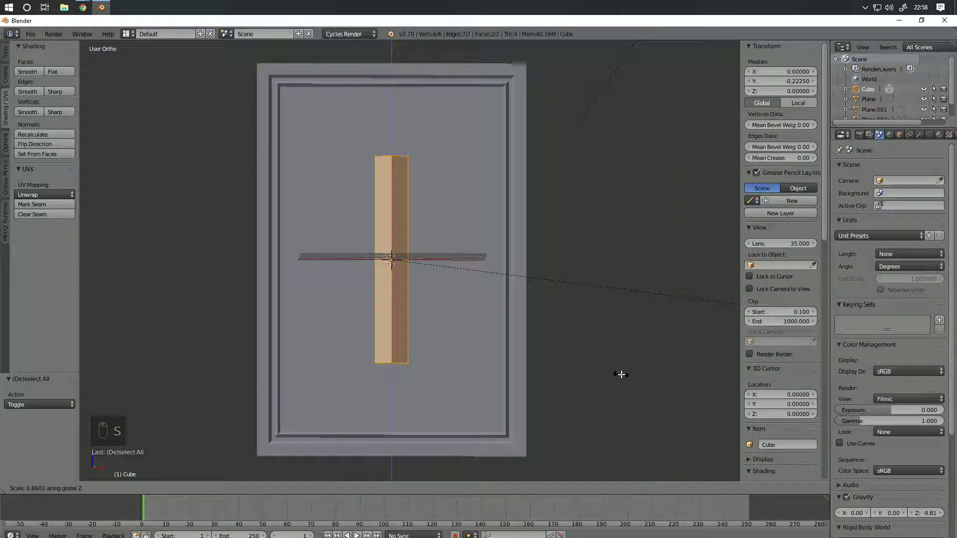
text(20)
key(Return)
Step: Scale the elongated strip uniformly by 0.1
scroll(553, 329, down, 3)
key(s)
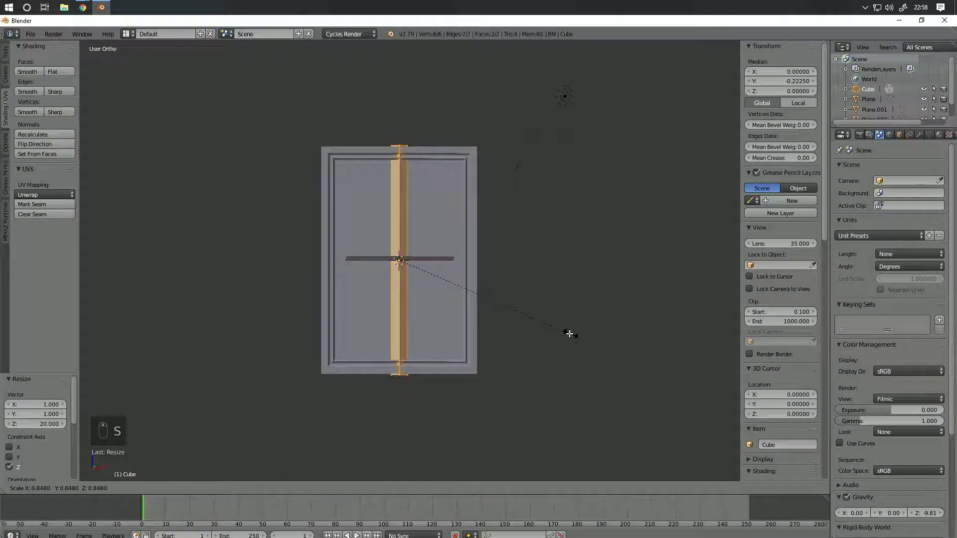
text(.1)
key(Return)
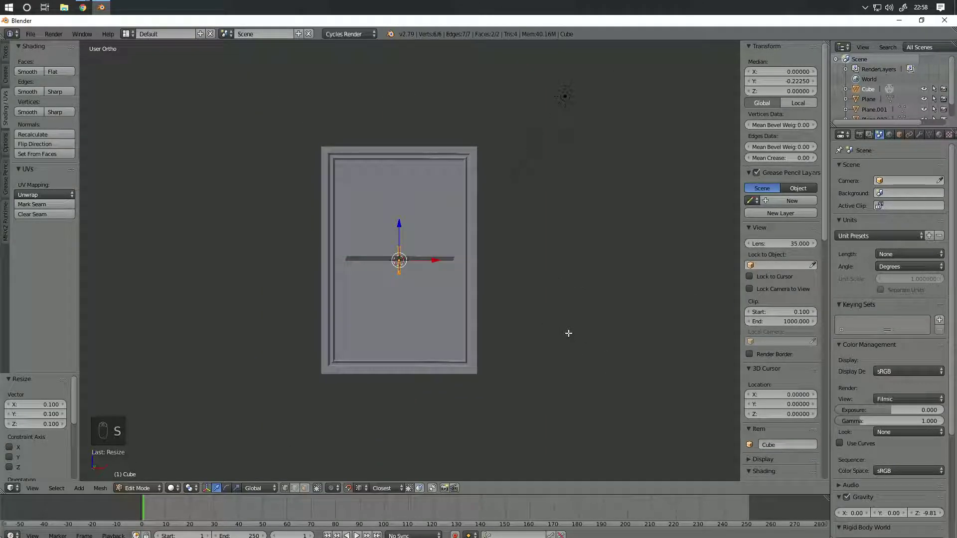
Step: Lengthen the thin strip by a factor of 5 along the Z axis
middle_drag(569, 333, 472, 313)
scroll(471, 312, down, 3)
key(s)
key(z)
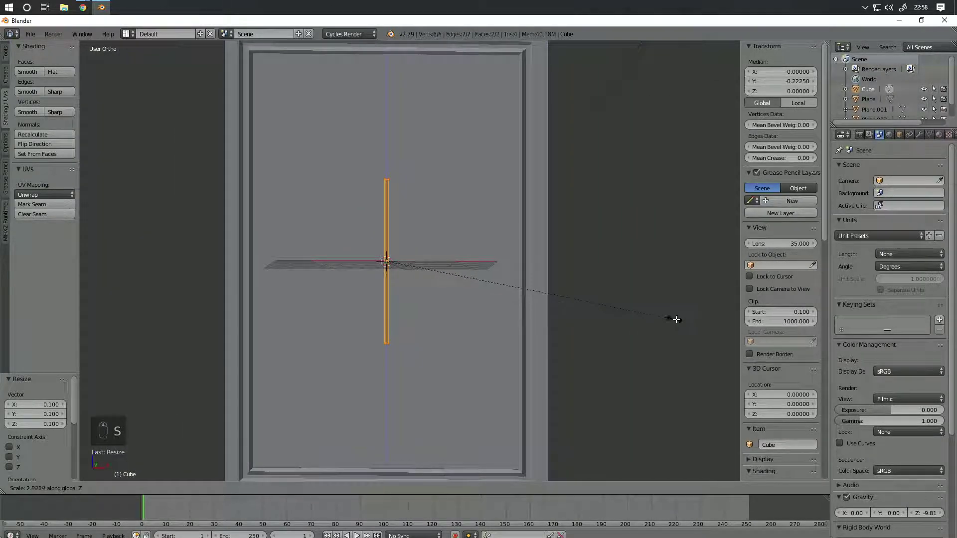
key(5)
key(Return)
middle_drag(561, 249, 568, 265)
key(r)
key(y)
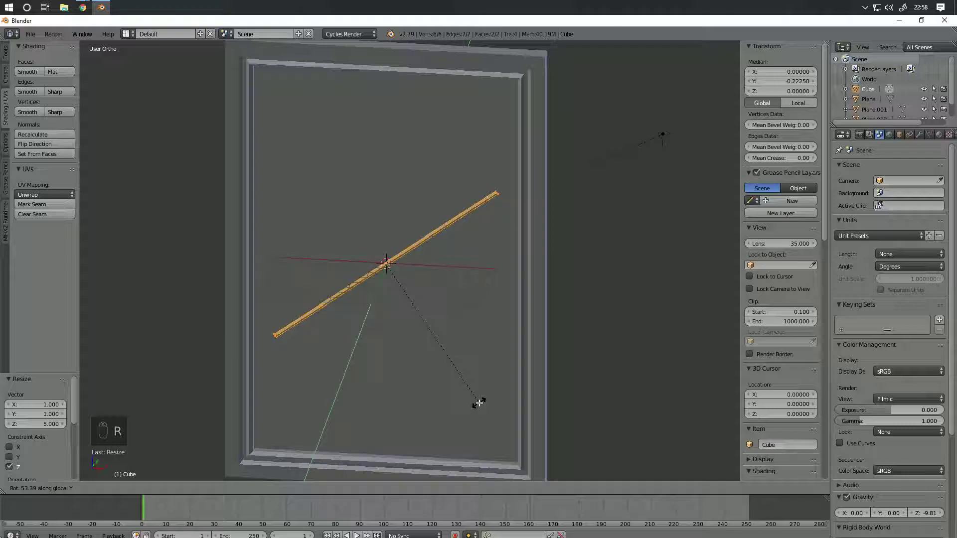
key(4)
key(5)
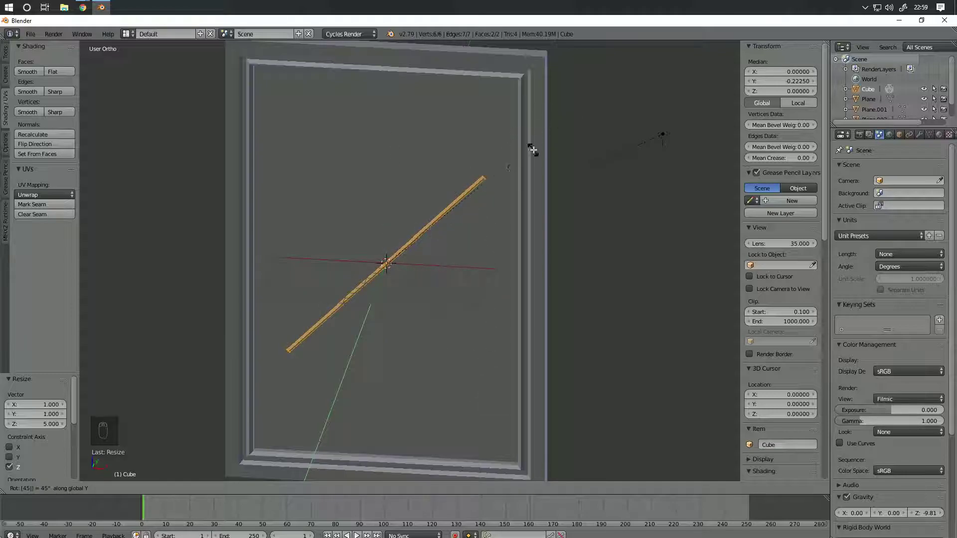
key(Escape)
Step: Lengthen the strip by a factor of 2 along the Z axis
key(s)
key(z)
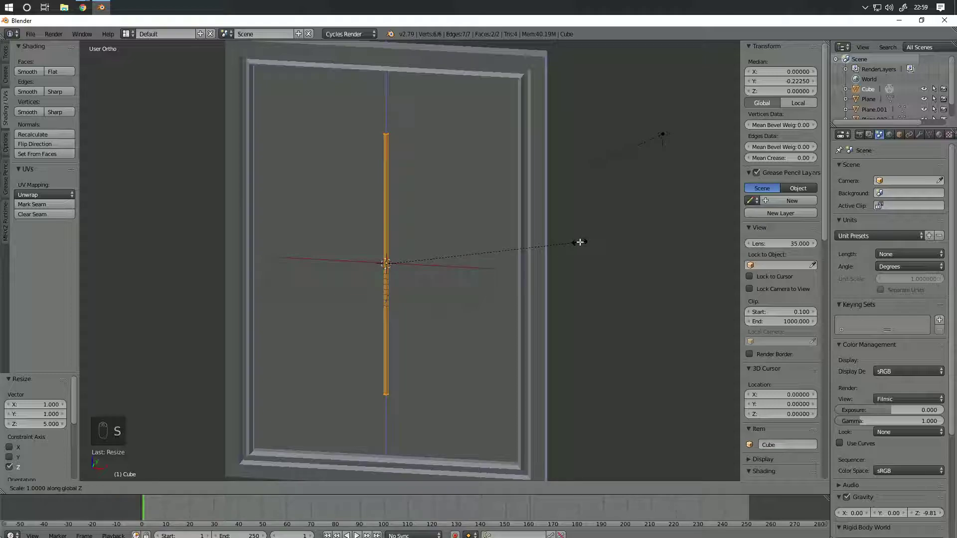
key(2)
key(Return)
Step: Rotate the strip 45° about the Y axis and return to object mode
key(r)
text(y)
text(45)
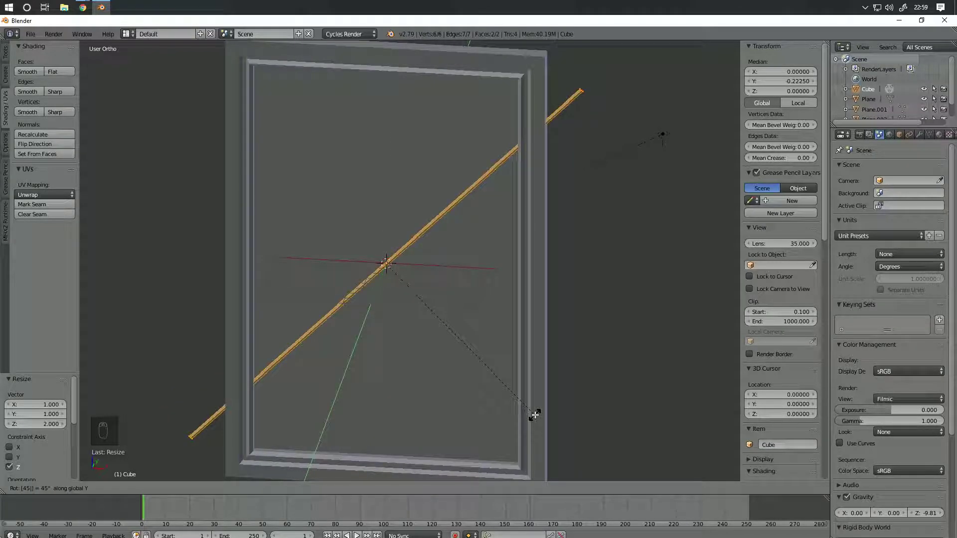
key(Return)
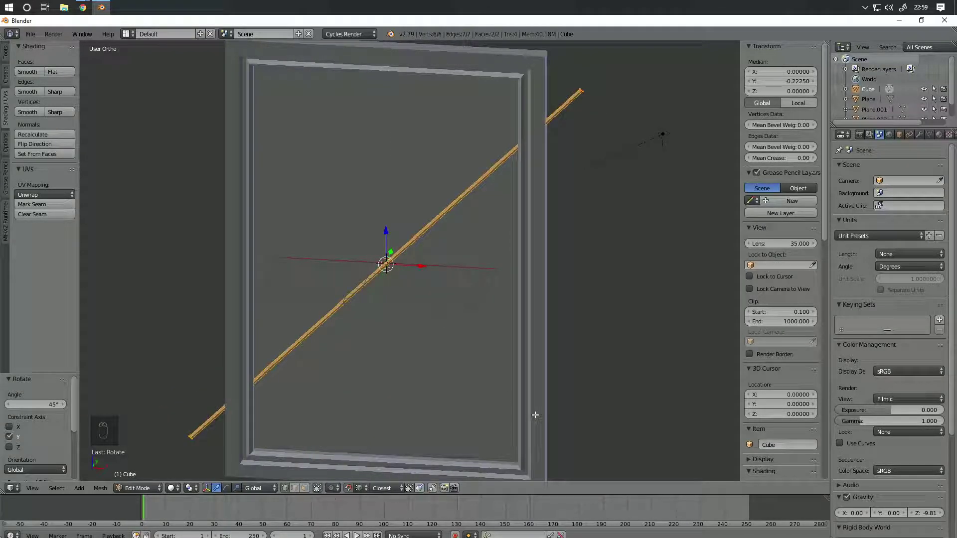
key(Tab)
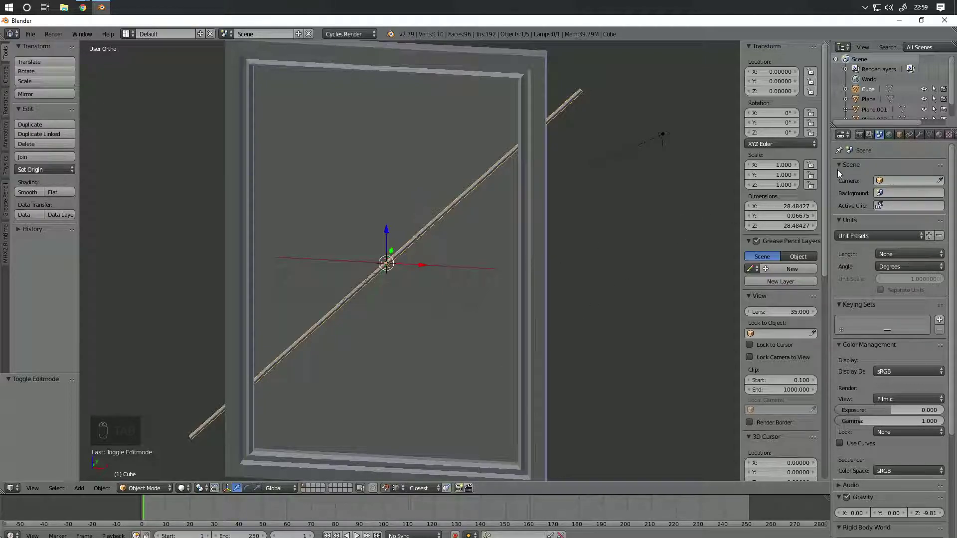
Step: Add an Array modifier to the diagonal strip
click(919, 134)
click(865, 168)
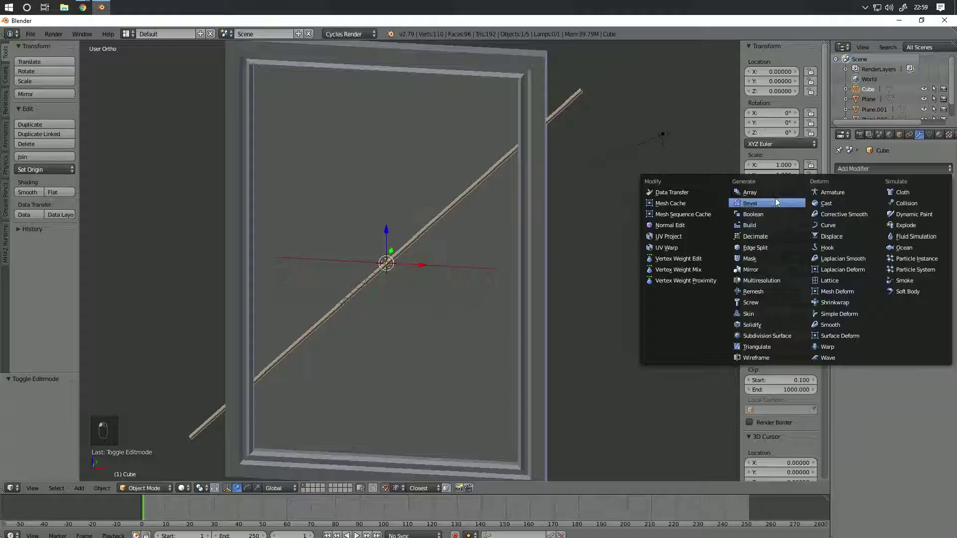
click(770, 193)
scroll(575, 283, down, 5)
shift+middle_drag(590, 259, 554, 244)
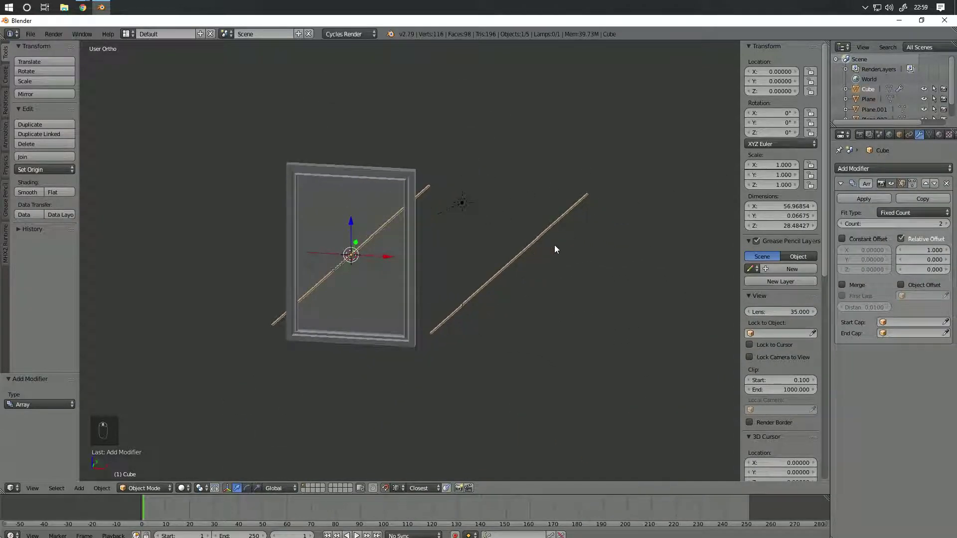
Step: Raise the array's count to 8 copies
click(946, 224)
click(946, 224)
scroll(592, 244, down, 5)
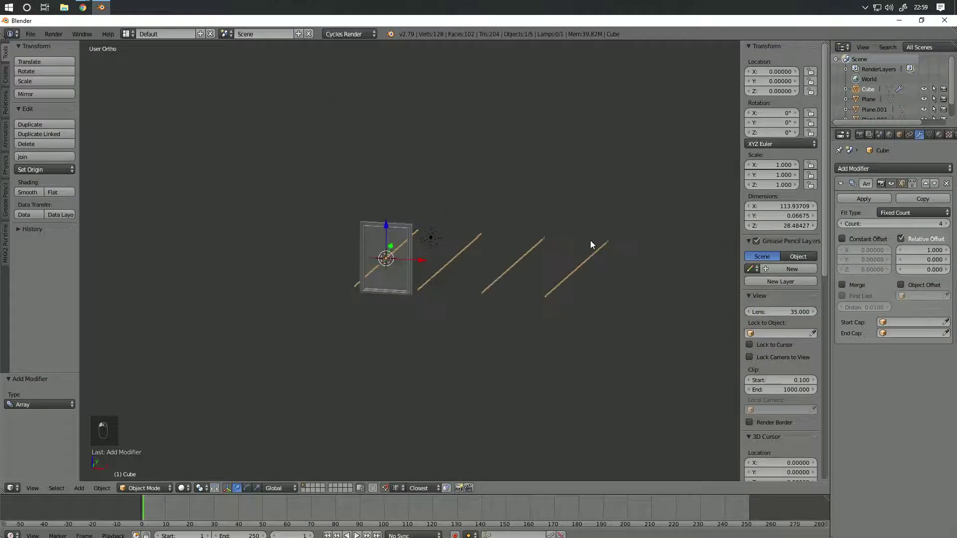
click(947, 224)
click(947, 223)
click(947, 223)
click(947, 223)
scroll(531, 282, down, 6)
scroll(523, 286, up, 5)
shift+middle_drag(584, 272, 546, 272)
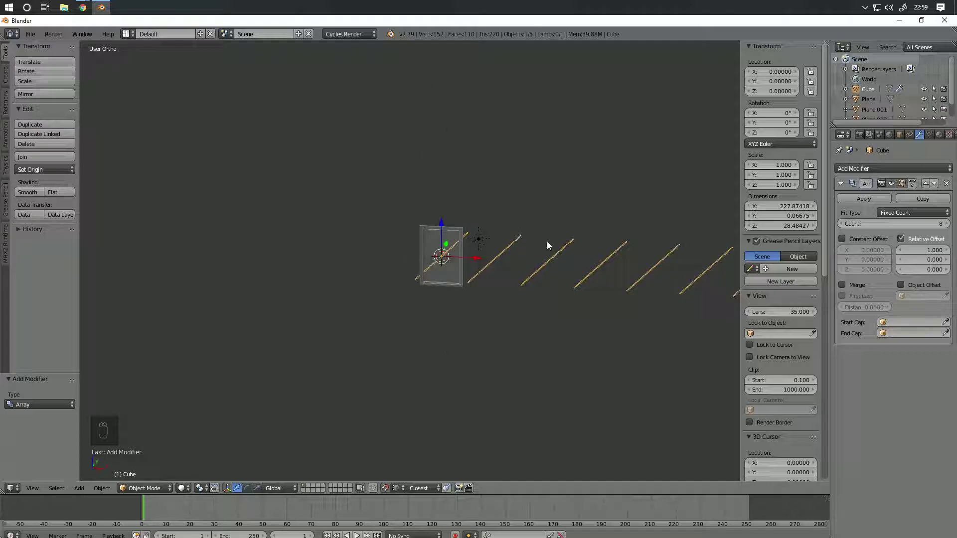
Step: Set the array's relative offset to 0 in X and 0.1 in Z so the strips stack vertically
click(919, 250)
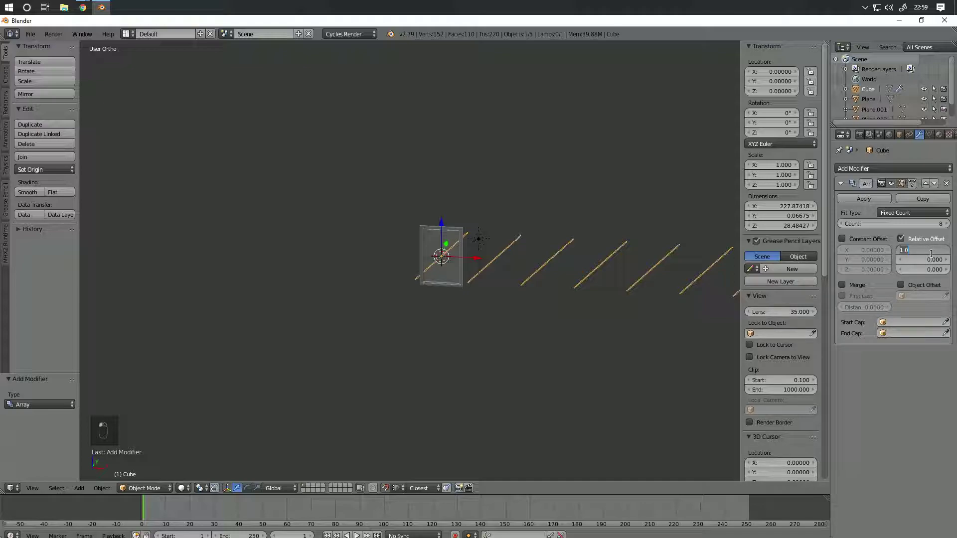
key(Tab)
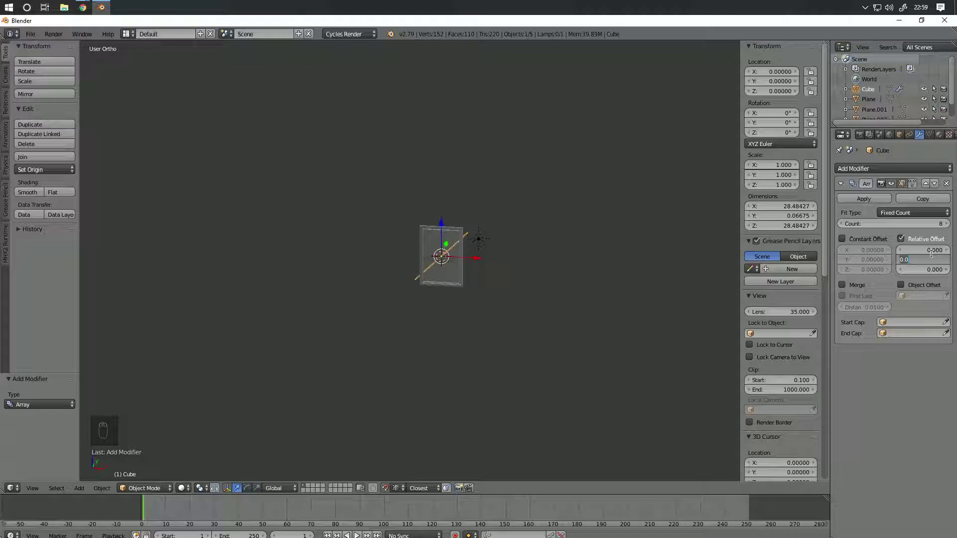
key(Tab)
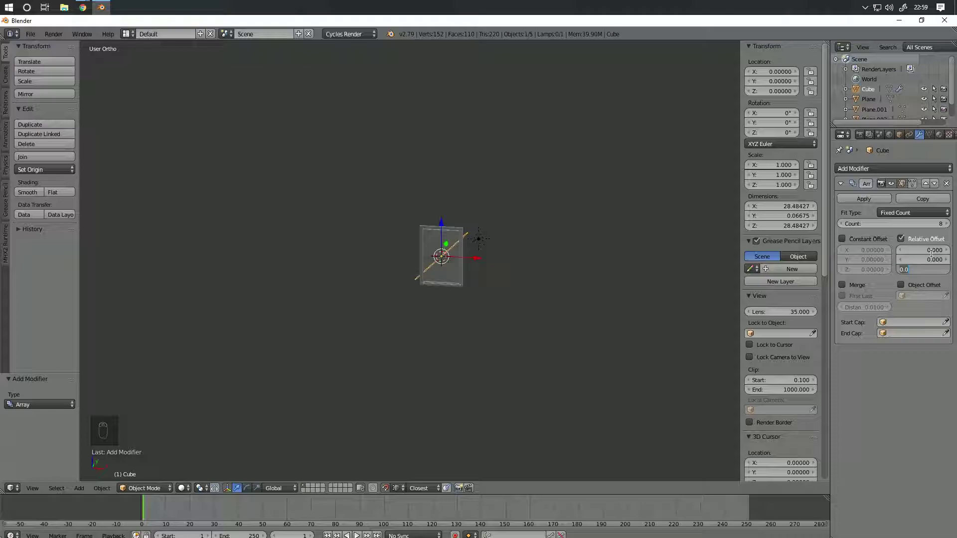
text(1)
key(Return)
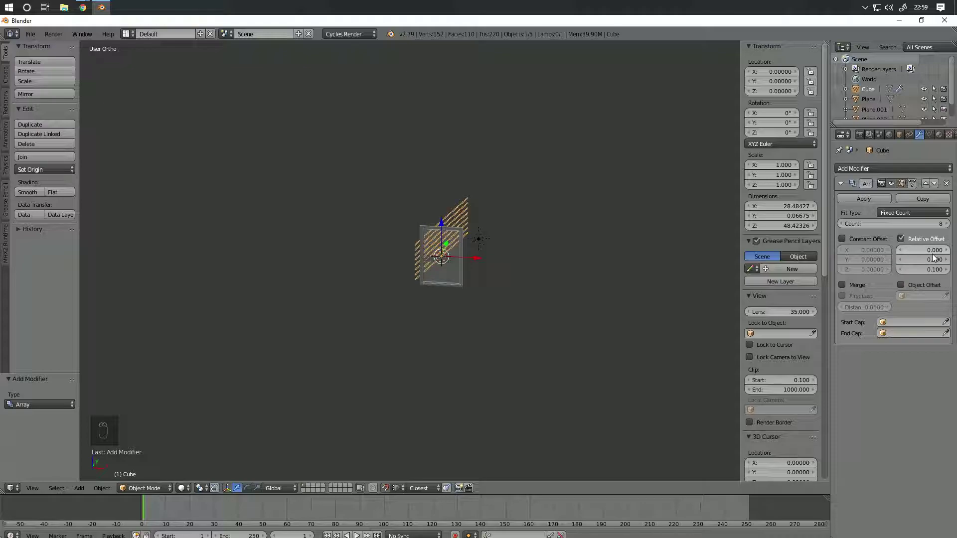
scroll(439, 327, up, 7)
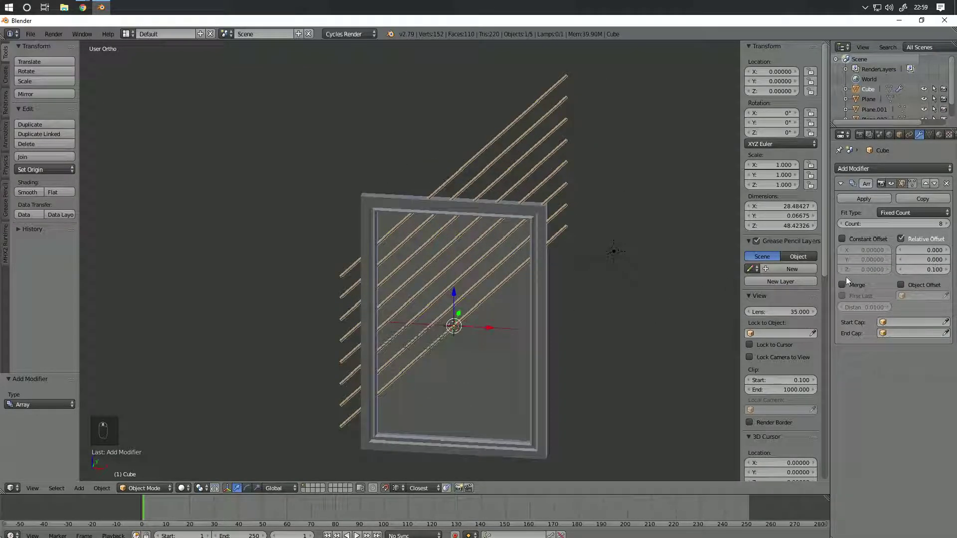
Step: Try a relative Z offset of 1 for the array
click(926, 268)
click(499, 293)
click(924, 269)
text(1)
key(Return)
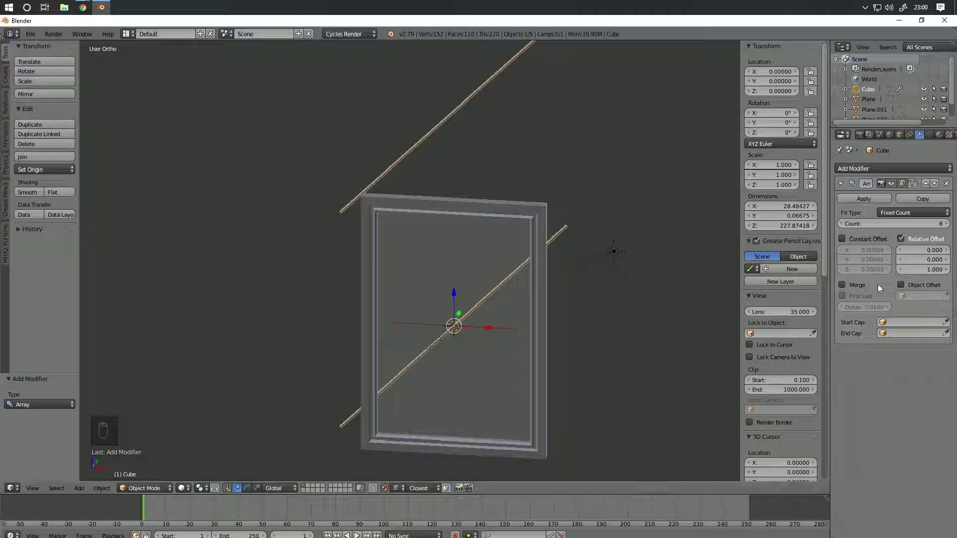
Step: Set the array's relative Z offset to 0.2
click(924, 270)
text(0.2)
key(Return)
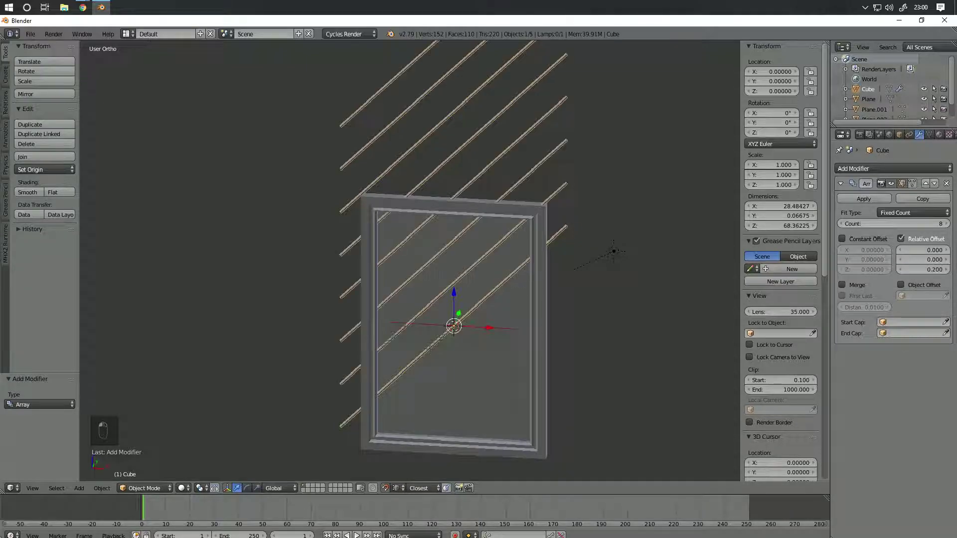
Step: Move the arrayed strips down along Z to about -20.11 so they cover the whole window pane
middle_drag(509, 274, 517, 252)
key(g)
key(z)
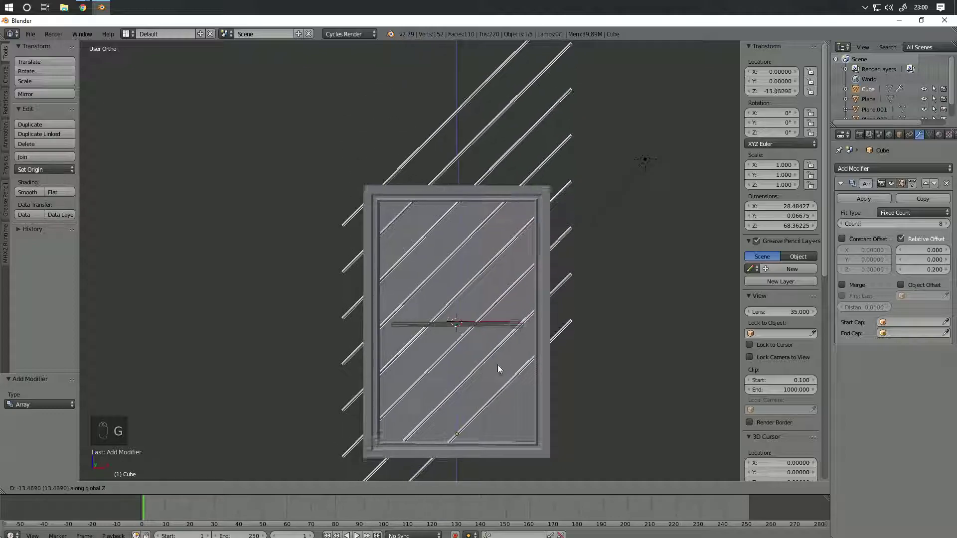
click(486, 417)
key(g)
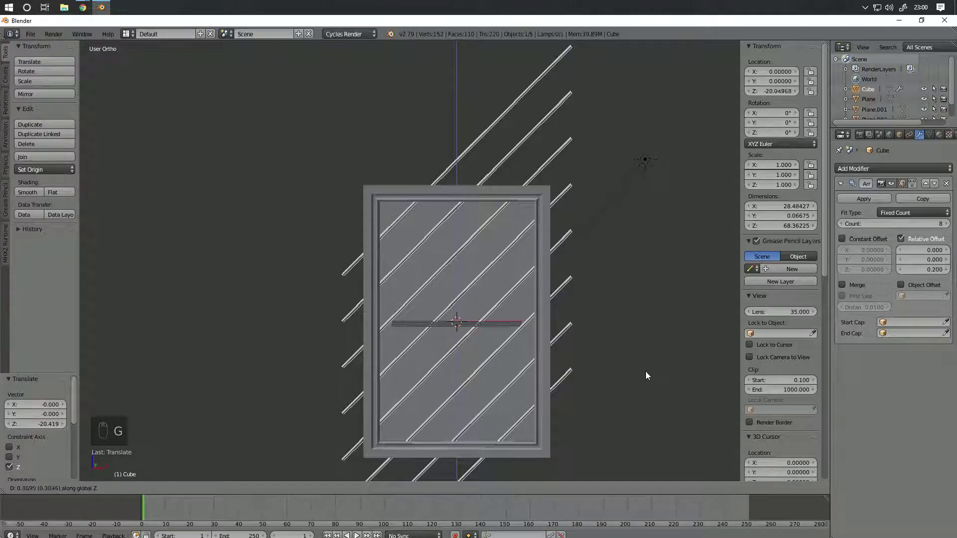
click(645, 372)
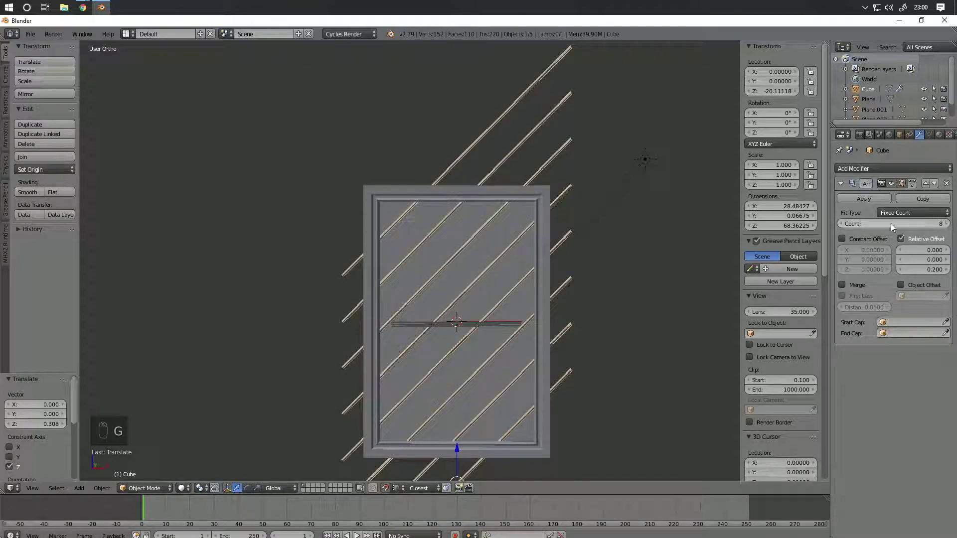
Step: Apply the Array modifier on the diagonal strips
scroll(548, 318, down, 3)
middle_drag(556, 321, 658, 280)
click(864, 199)
middle_drag(517, 290, 508, 351)
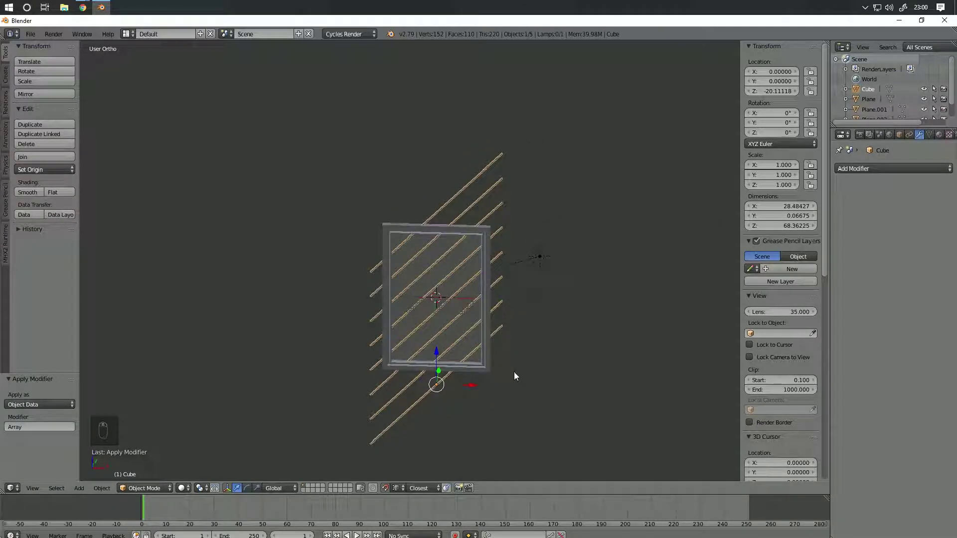
Step: Duplicate the diagonal strips and keep the copy in the original position
key(shift+d)
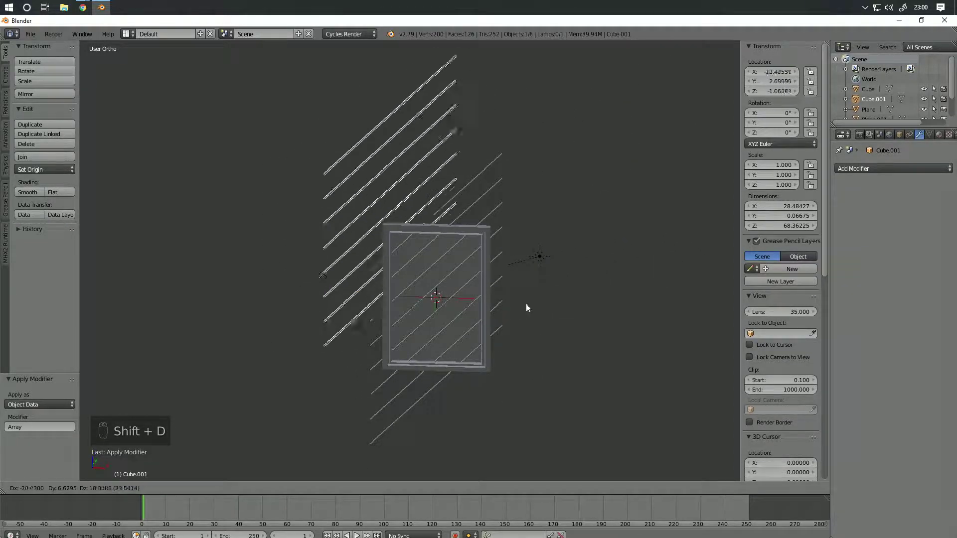
right_click(604, 299)
mouse_move(594, 319)
middle_down()
mouse_move(592, 277)
mouse_move(593, 315)
middle_up()
key(g)
right_click(609, 350)
key(g)
right_click(542, 349)
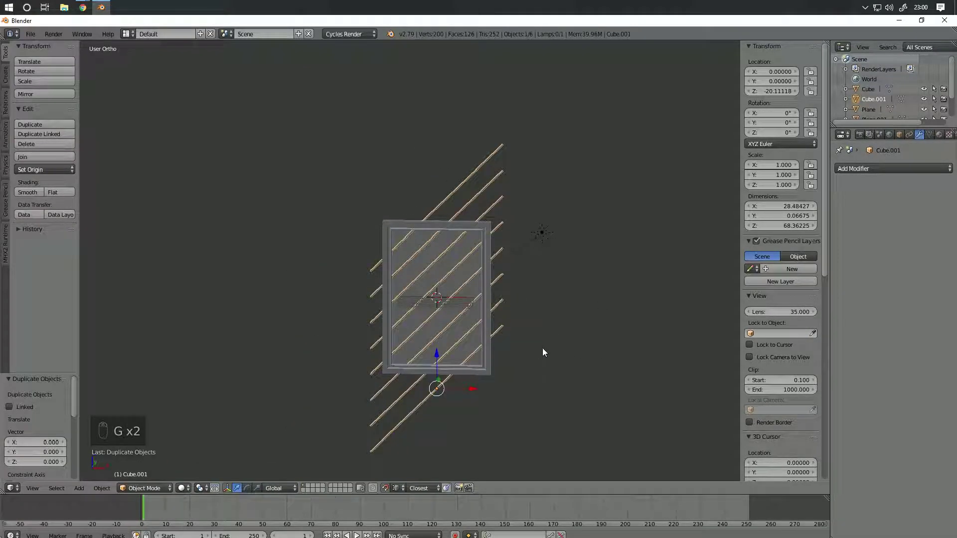
Step: Mirror the duplicated strips' mesh by scaling it -1 along X in edit mode, forming a crossed lattice
key(Tab)
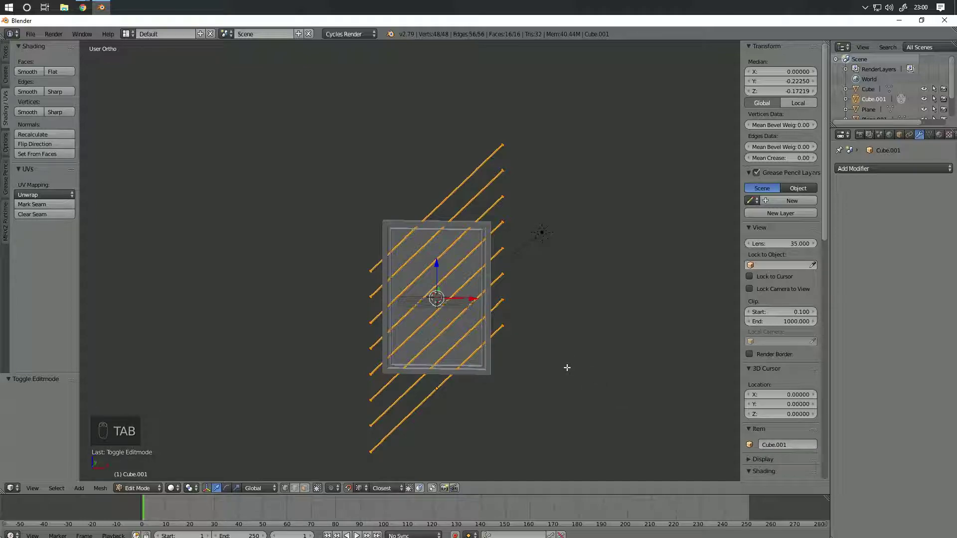
key(s)
key(x)
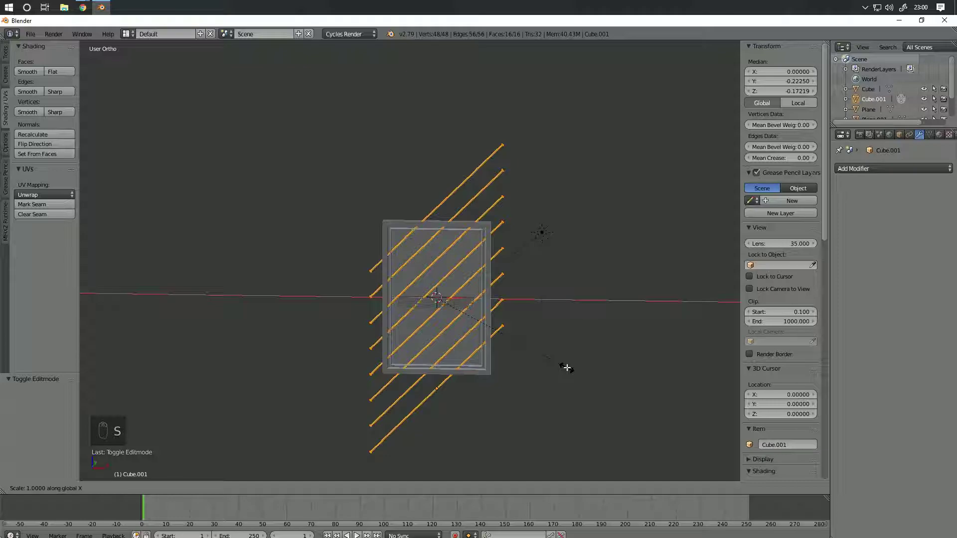
text(-1)
key(Return)
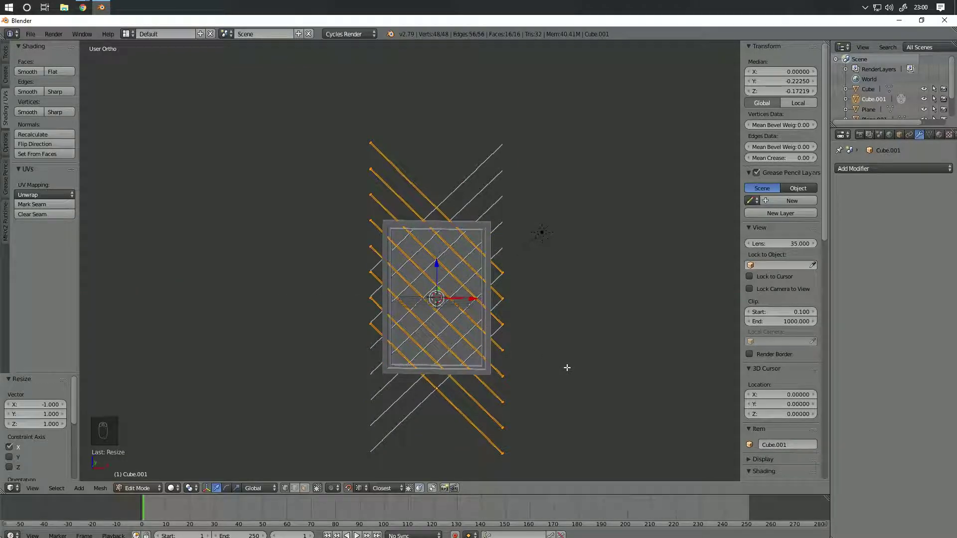
key(Tab)
Step: Select the entire mesh of the mirrored strips in edit mode and recalculate its normals
mouse_move(545, 321)
middle_down()
mouse_move(491, 290)
mouse_move(535, 335)
middle_up()
scroll(489, 293, up, 5)
scroll(536, 330, up, 6)
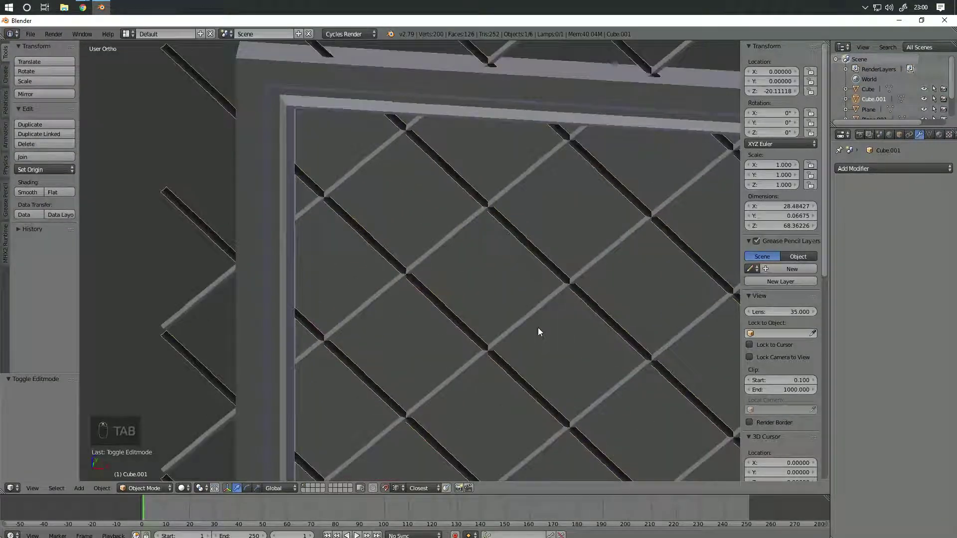
key(Tab)
scroll(537, 328, down, 2)
key(a)
key(a)
key(a)
key(a)
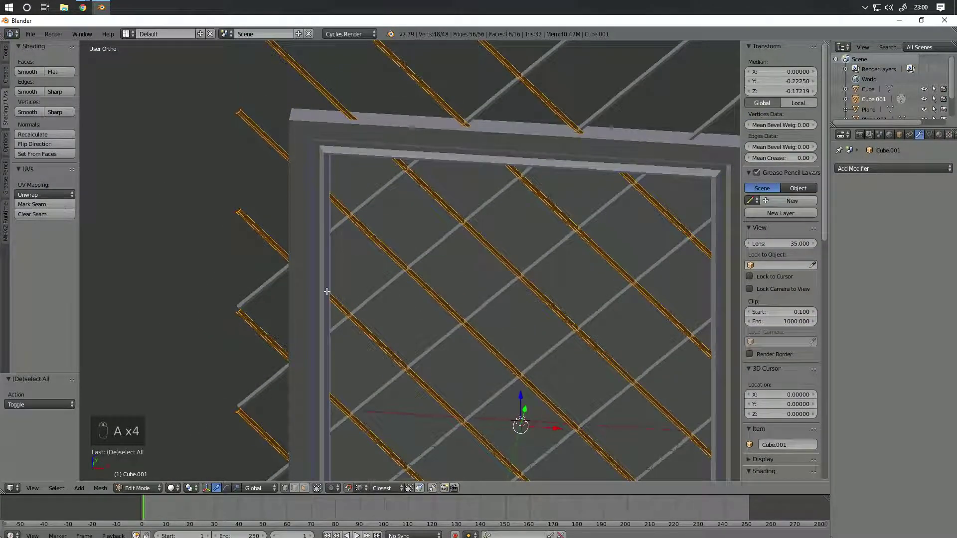
click(62, 133)
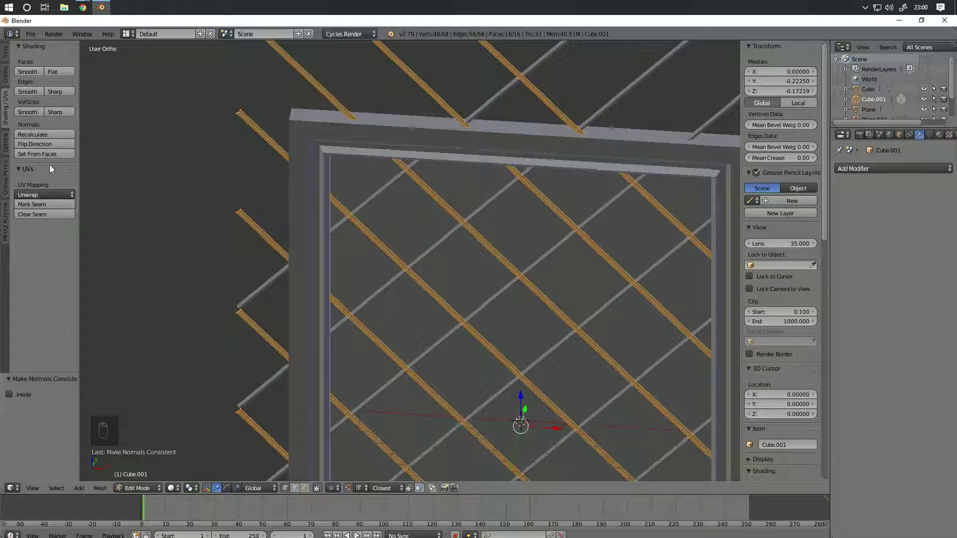
Step: Return to object mode and examine the crossed lattice in rendered and solid shading
scroll(389, 305, down, 5)
key(Tab)
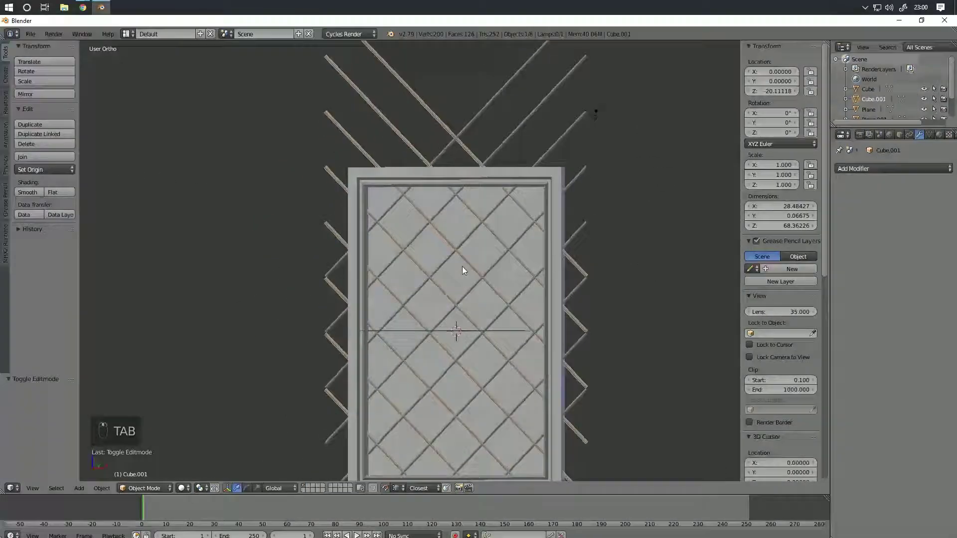
key(shift+z)
mouse_move(465, 269)
middle_down()
mouse_move(414, 282)
mouse_move(481, 278)
mouse_move(427, 284)
mouse_move(444, 291)
middle_up()
key(z)
key(z)
key(z)
scroll(470, 282, up, 8)
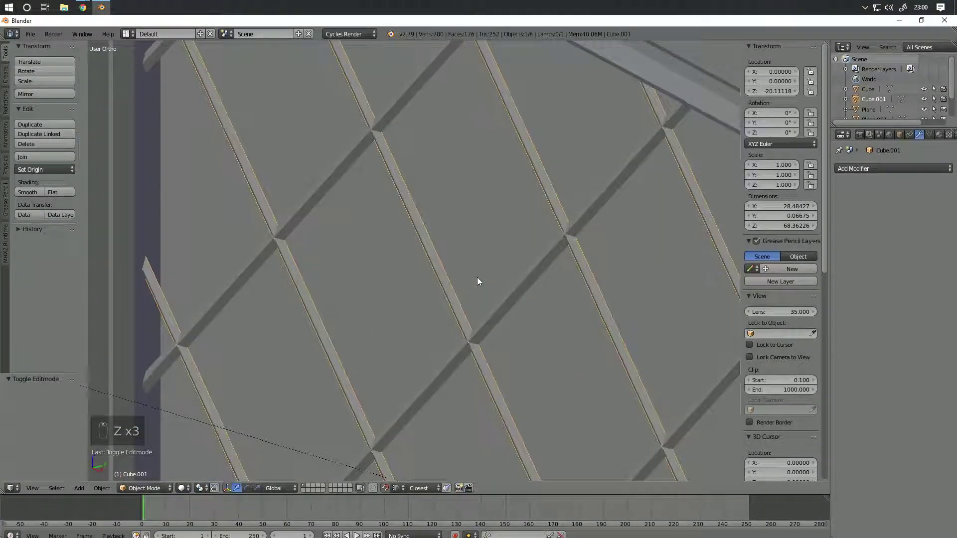
Step: Hide the window frame parts, leaving only the glass pane and the diagonal strips visible
scroll(476, 282, down, 5)
shift+right_click(453, 284)
scroll(498, 282, up, 3)
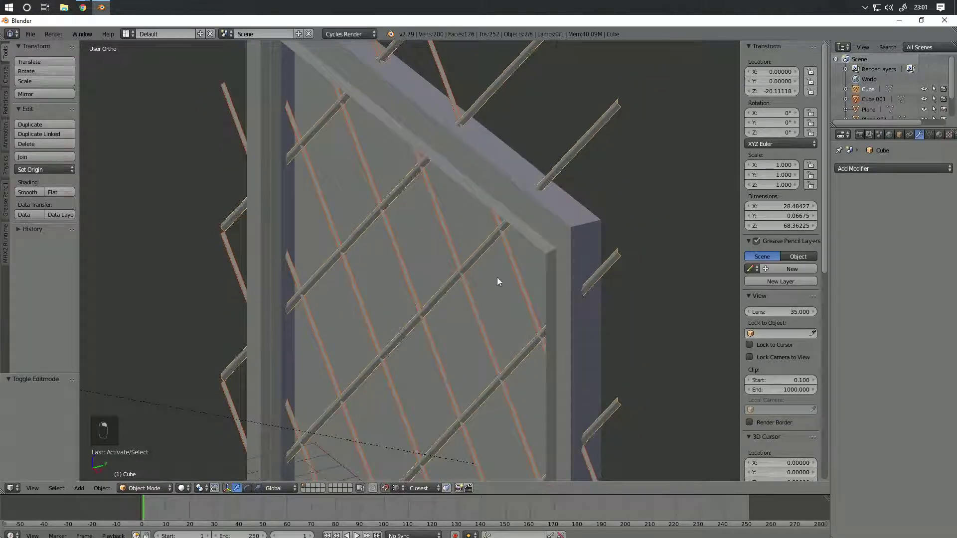
scroll(497, 281, down, 2)
shift+right_click(544, 227)
scroll(544, 229, down, 3)
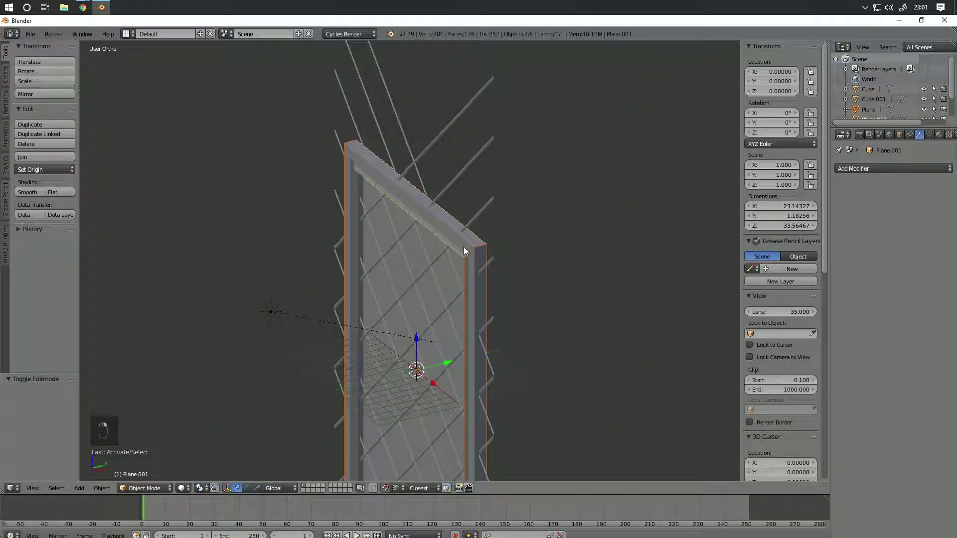
key(h)
scroll(531, 242, up, 3)
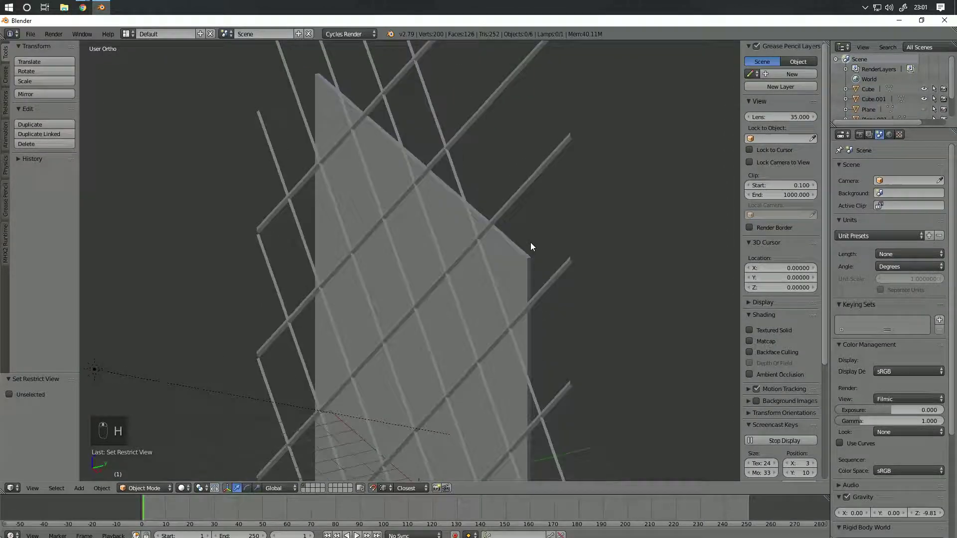
middle_drag(531, 241, 510, 246)
key(KP_7)
scroll(557, 248, up, 5)
shift+middle_drag(209, 424, 387, 317)
right_click(385, 317)
key(g)
right_click(377, 312)
scroll(301, 324, down, 2)
key(a)
key(a)
key(a)
Step: Move both sets of diagonal strips 0.2969 along Y so they meet the face of the glass pane
scroll(398, 293, down, 2)
middle_drag(397, 293, 426, 270)
right_click(388, 224)
key(KP_7)
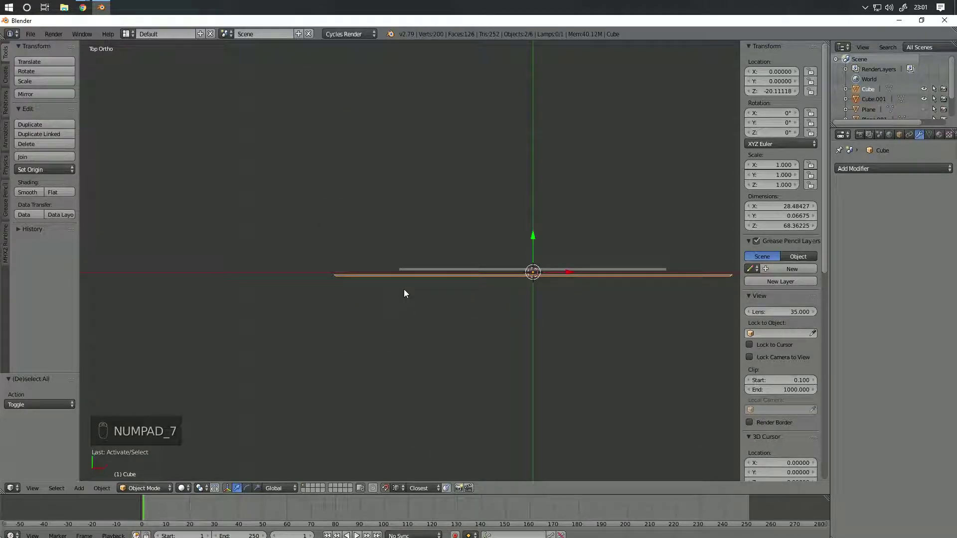
scroll(404, 293, up, 6)
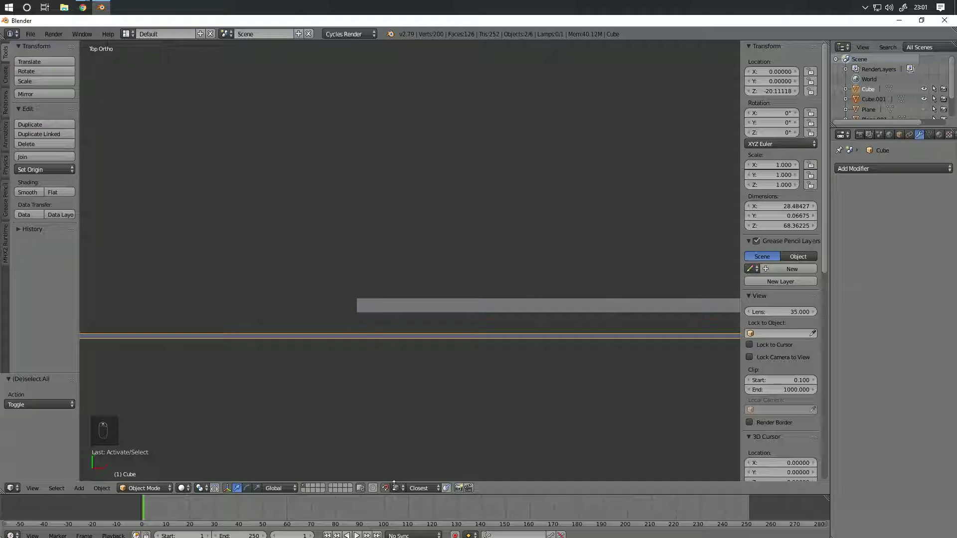
key(g)
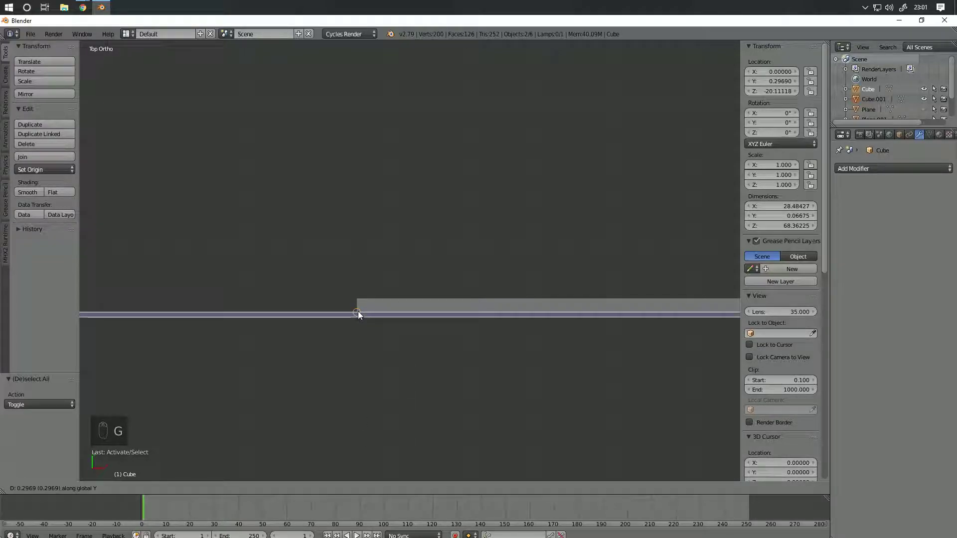
click(358, 312)
Step: Examine how the strips sit against the glass pane in rendered and solid shading
mouse_move(357, 312)
middle_down()
mouse_move(554, 315)
mouse_move(440, 278)
mouse_move(404, 252)
mouse_move(421, 252)
mouse_move(345, 186)
mouse_move(405, 204)
mouse_move(442, 174)
mouse_move(386, 171)
mouse_move(385, 222)
mouse_move(499, 274)
middle_up()
right_click(374, 147)
key(Tab)
key(Tab)
key(shift+z)
scroll(499, 274, down, 6)
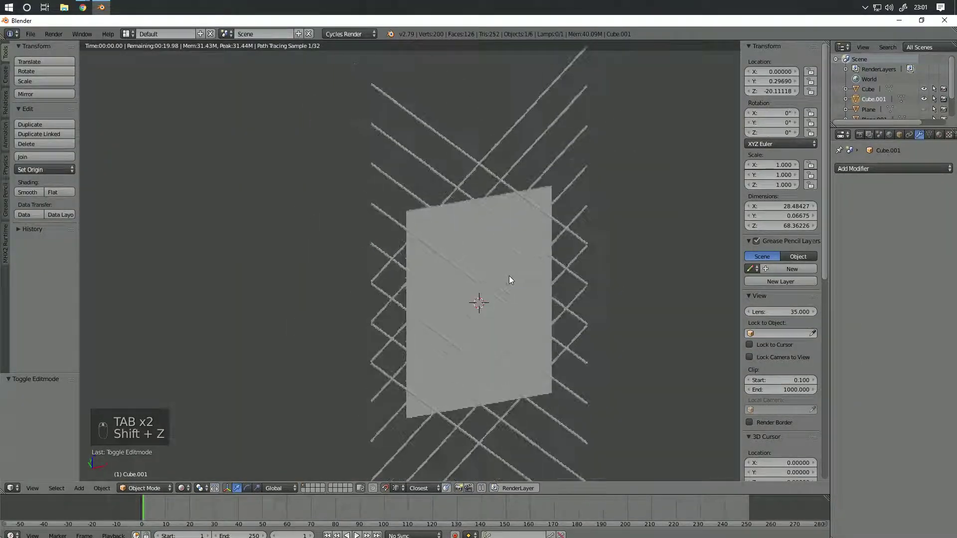
key(z)
key(z)
middle_drag(479, 256, 456, 263)
Step: Examine the location values of the glass pane and the diagonal strips
shift+right_click(552, 237)
scroll(428, 288, up, 4)
right_click(377, 340)
scroll(361, 374, up, 1)
middle_drag(360, 380, 486, 256)
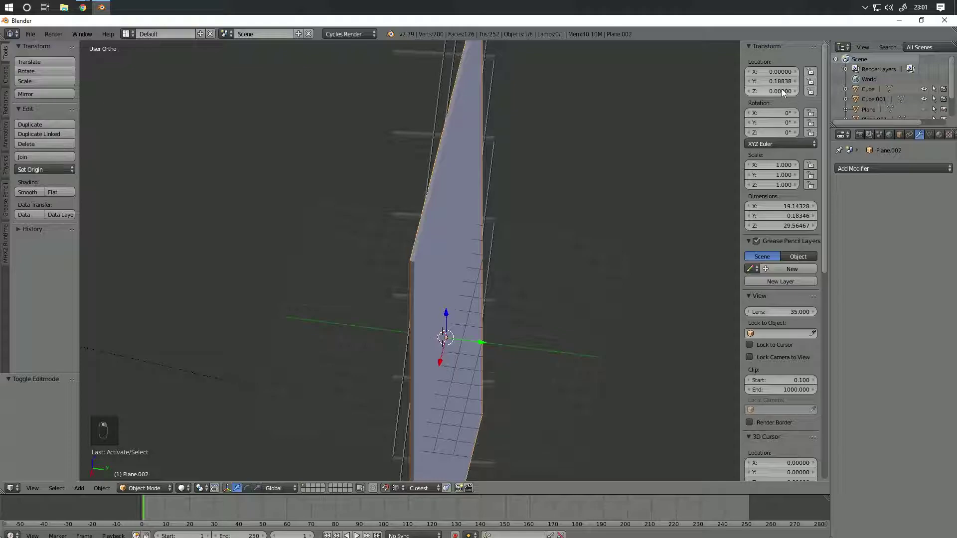
shift+right_click(431, 132)
shift+right_click(432, 146)
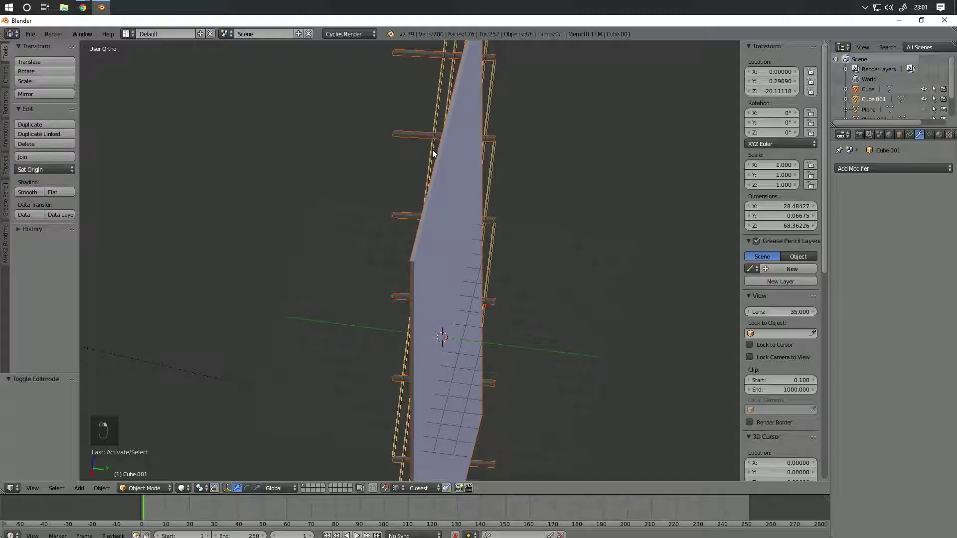
right_click(445, 181)
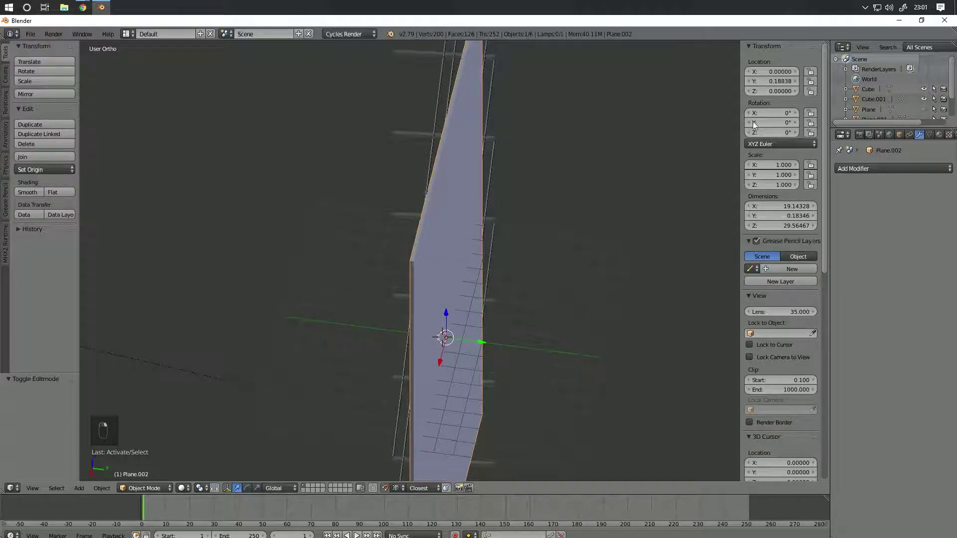
Step: Parent both sets of diagonal strips to the glass pane using Object (Keep Transform)
right_click(425, 130)
shift+right_click(435, 124)
right_click(435, 125)
shift+right_click(421, 133)
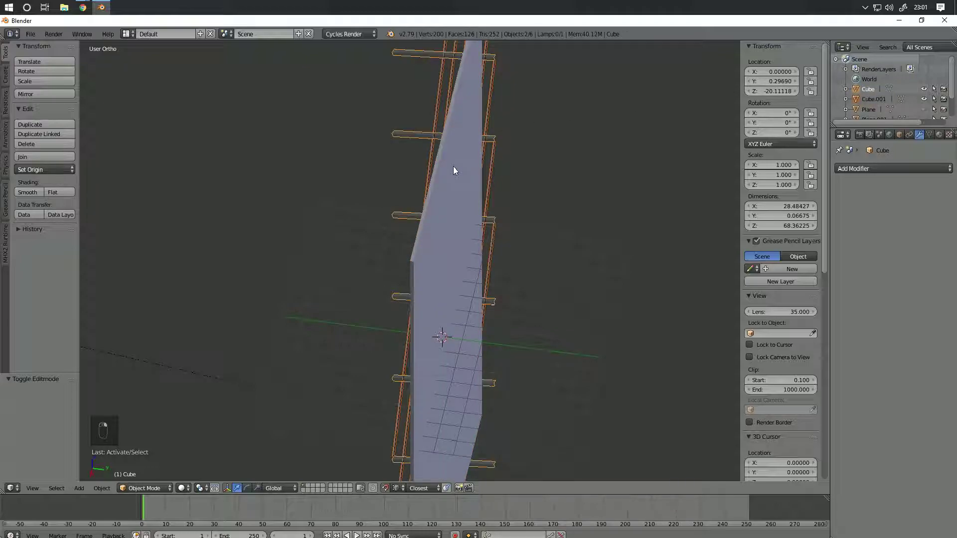
middle_drag(434, 133, 420, 211)
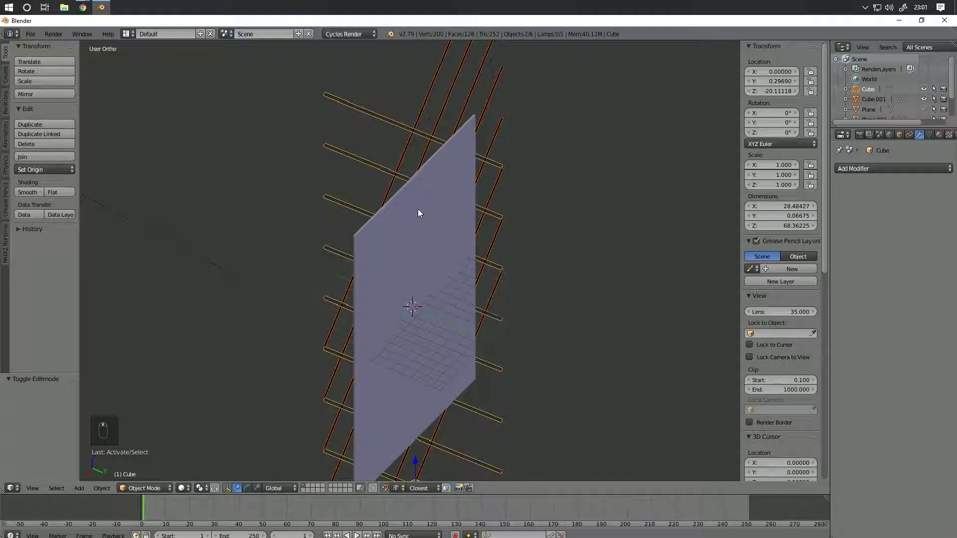
shift+right_click(425, 213)
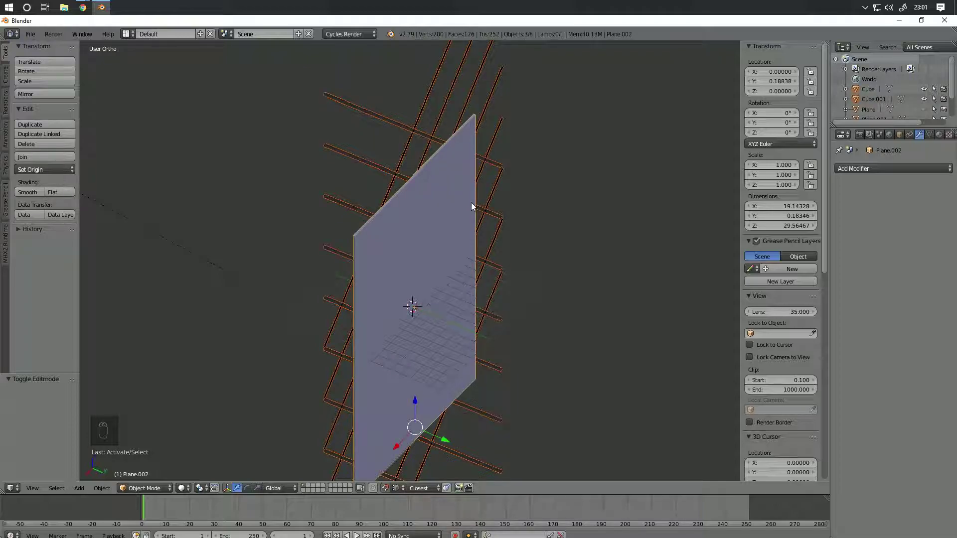
key(ctrl+p)
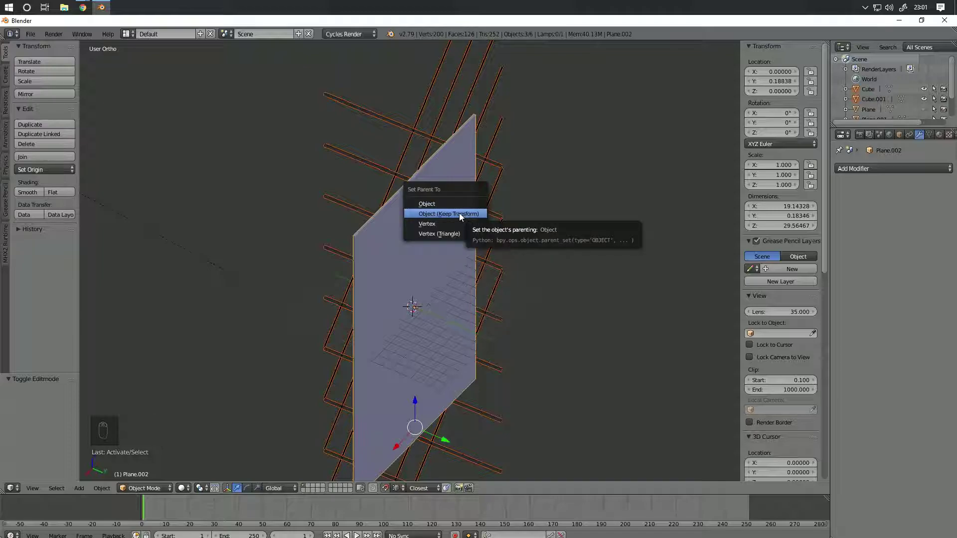
click(459, 213)
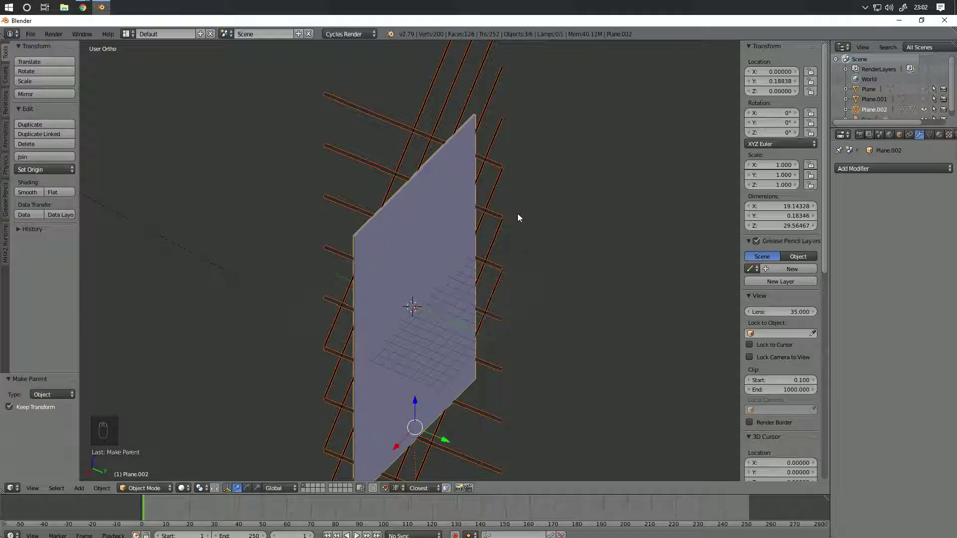
Step: Set the glass pane's Y location to 0
middle_drag(448, 321, 498, 260)
right_click(440, 254)
right_click(441, 252)
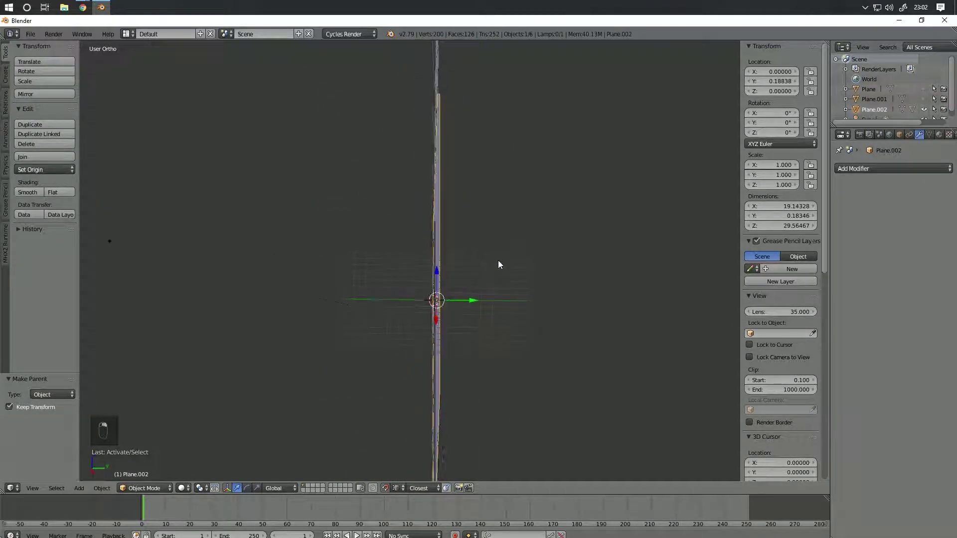
click(777, 80)
text(0)
key(Return)
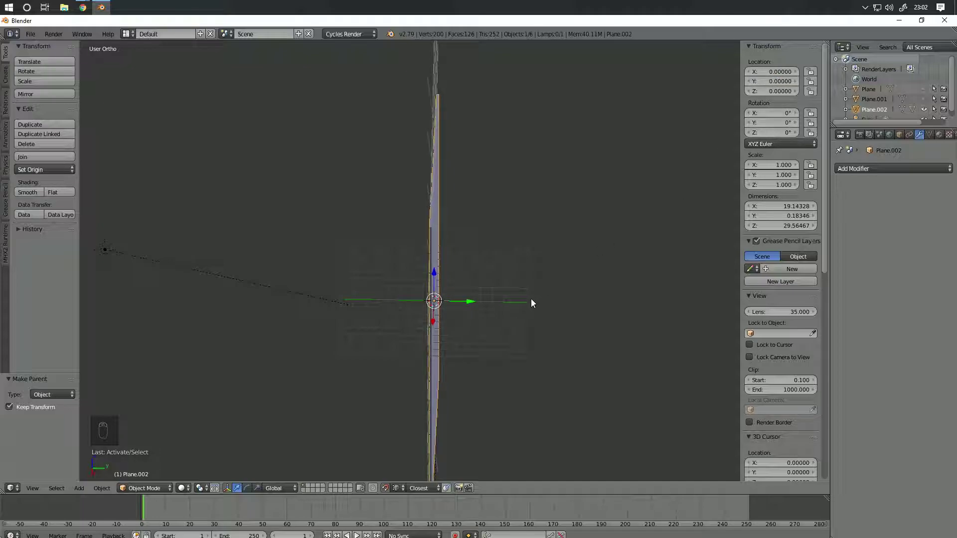
Step: Unhide the window frame and move its parts -0.122 along Y, ending with both strip sets selected
key(alt+h)
middle_drag(463, 318, 417, 224)
right_click(363, 214)
shift+right_click(347, 268)
middle_drag(347, 268, 506, 312)
key(g)
key(y)
click(617, 332)
right_click(299, 254)
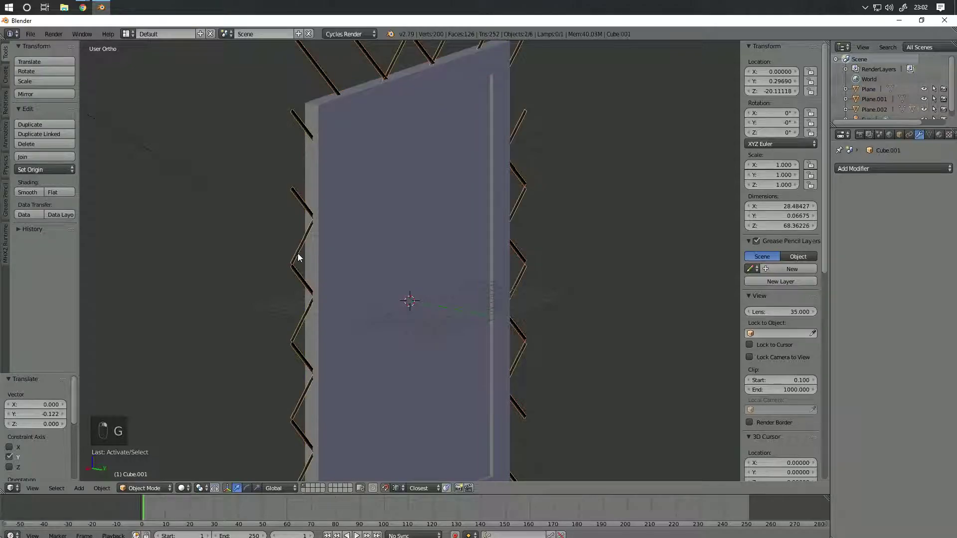
middle_drag(381, 241, 455, 248)
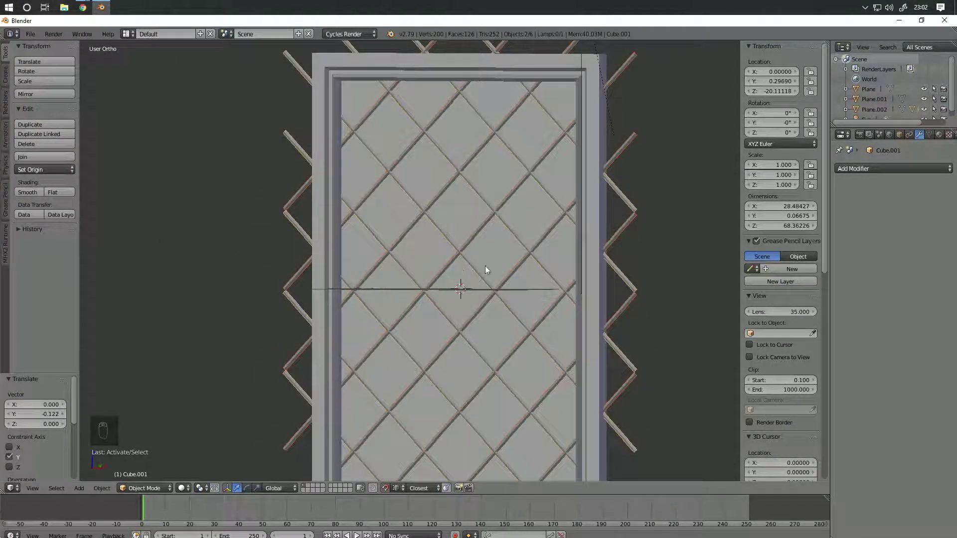
Step: Join the two strip sets and set the 3D cursor location to X 4, Y 1, Z 6
key(ctrl+j)
middle_drag(535, 265, 677, 399)
scroll(800, 453, down, 2)
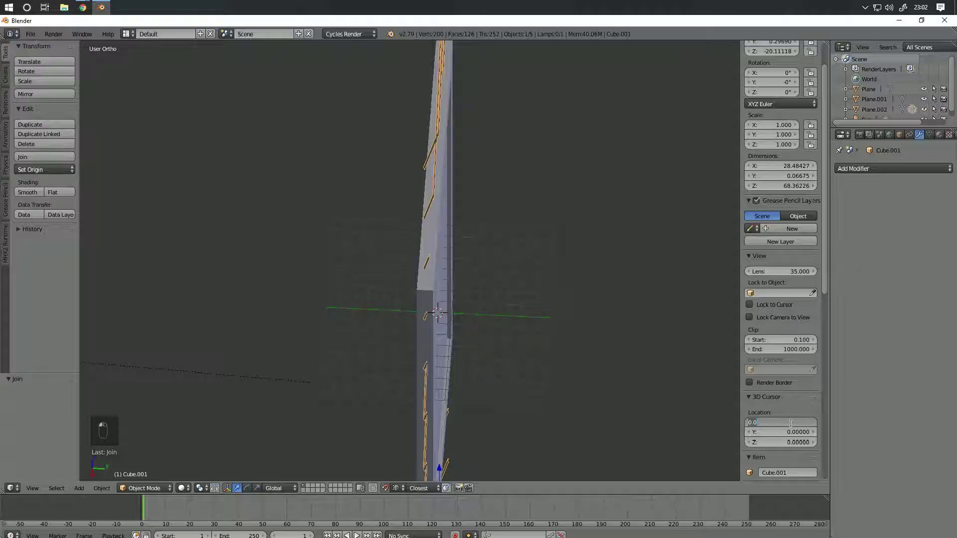
key(Tab)
text(1)
key(Return)
key(BackSpace)
key(BackSpace)
key(Return)
click(780, 444)
text(6)
key(Return)
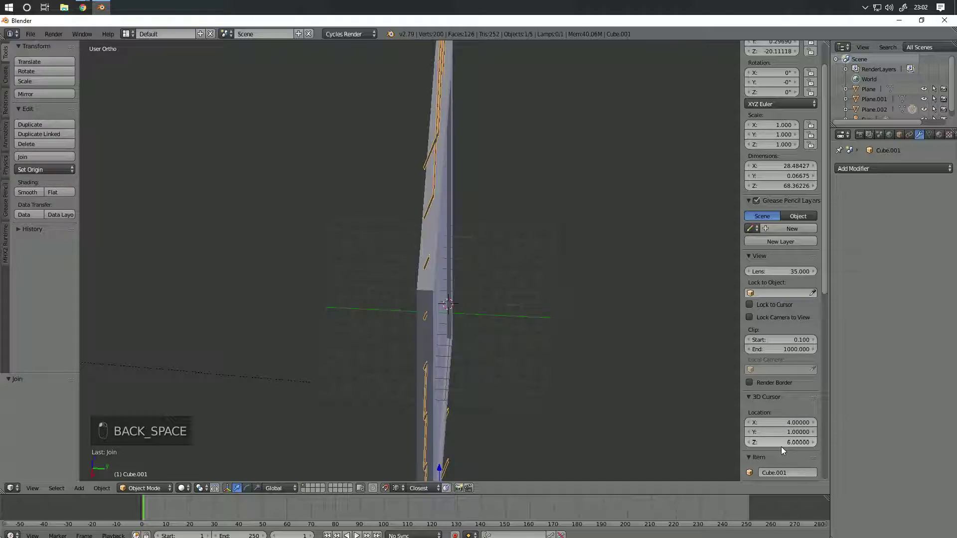
Step: Reset the 3D cursor location to 0 on all axes and undo the joining of the strips
click(782, 421)
text(0)
key(Tab)
text(0)
key(Tab)
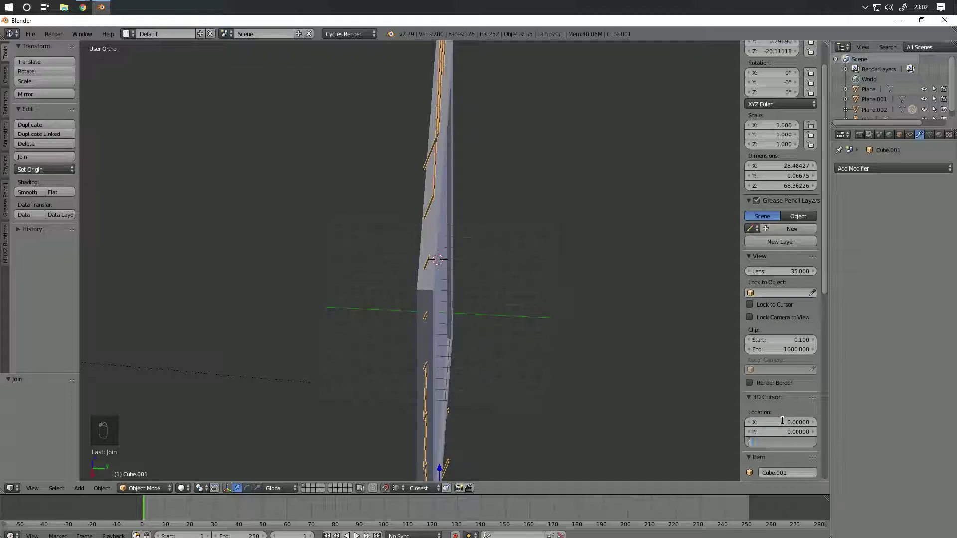
key(ctrl+z)
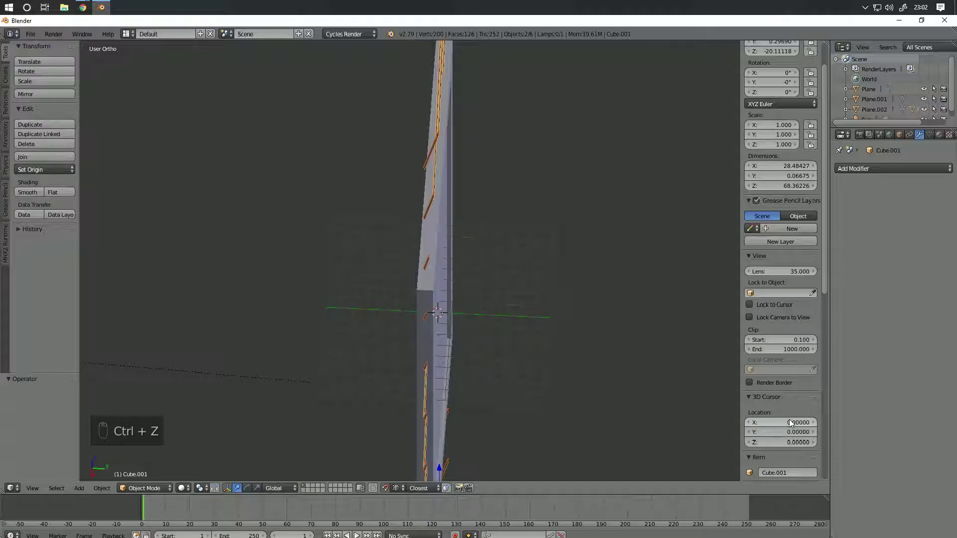
Step: Set the 3D cursor location to X 4, Y 1, Z 5
middle_drag(643, 397, 774, 407)
click(797, 422)
text(4)
key(Tab)
text(1)
key(Tab)
text(5)
key(Return)
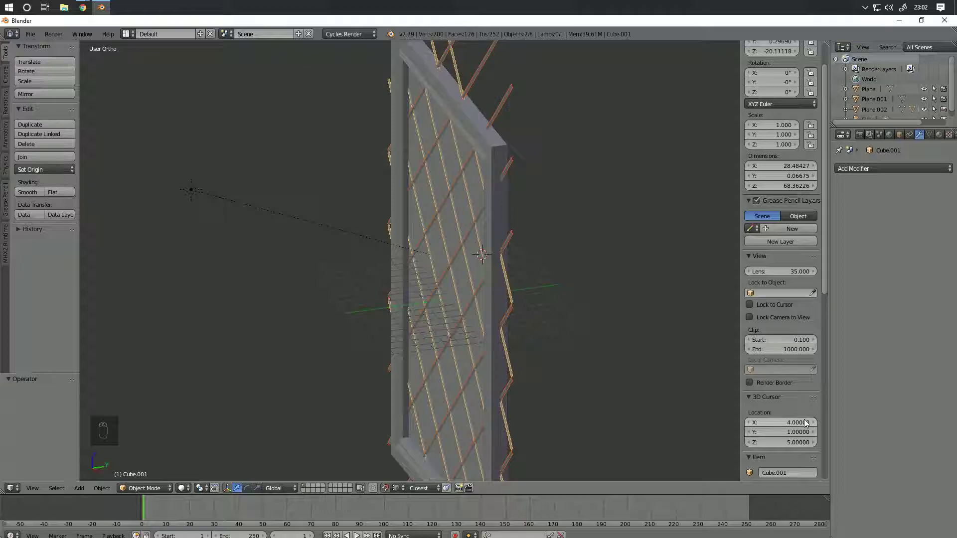
Step: Reset the 3D cursor's X, Y and Z location to 0
middle_drag(717, 401, 659, 395)
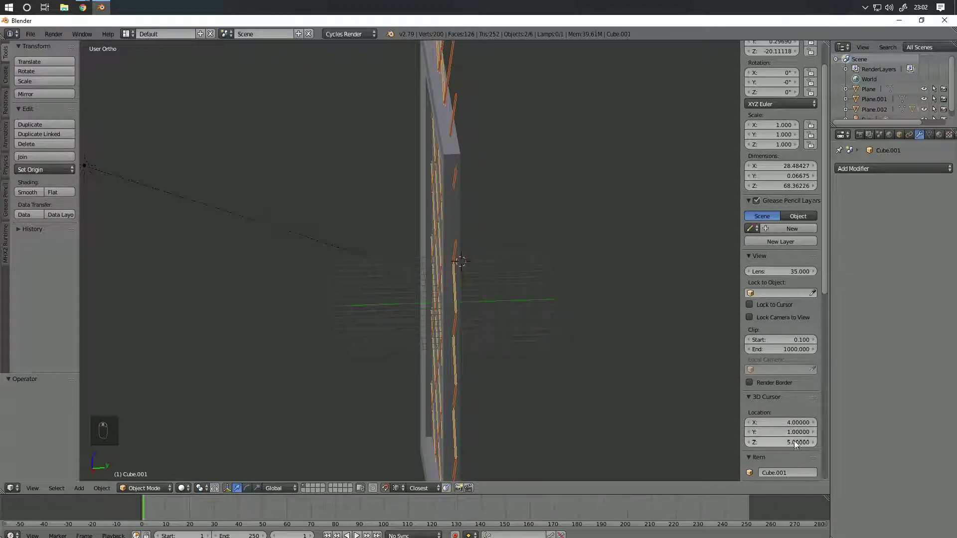
key(BackSpace)
middle_drag(648, 398, 587, 285)
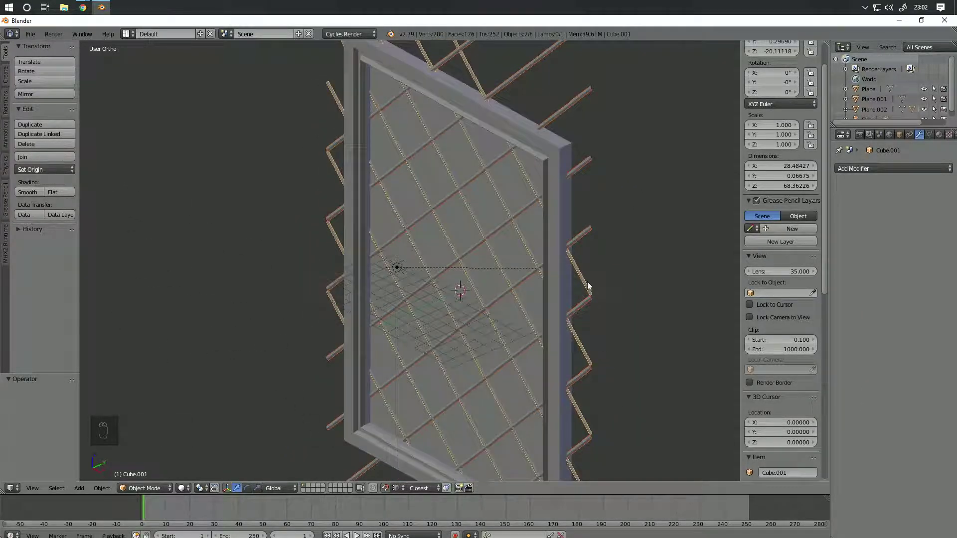
Step: Join the two strip sets into one object and set its origin to the 3D cursor
key(ctrl+j)
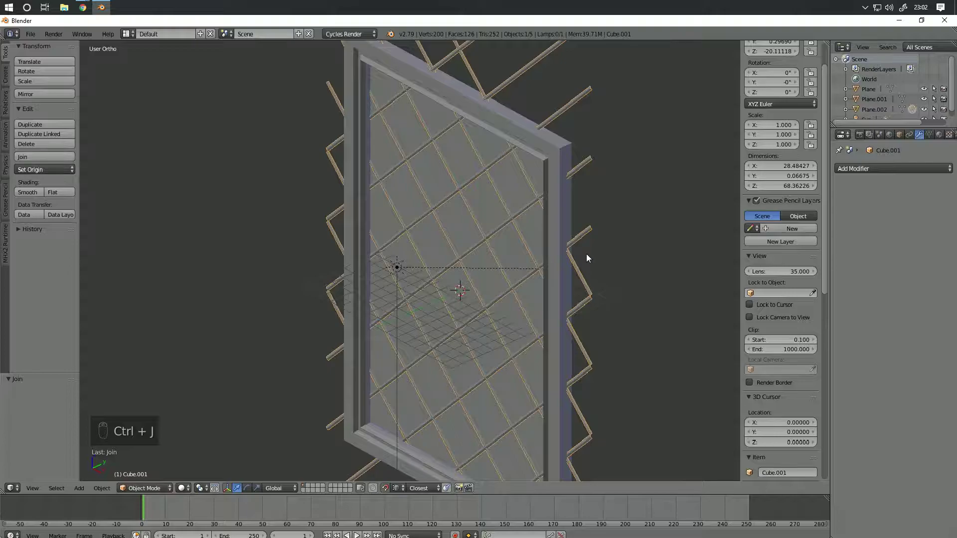
middle_drag(585, 254, 571, 263)
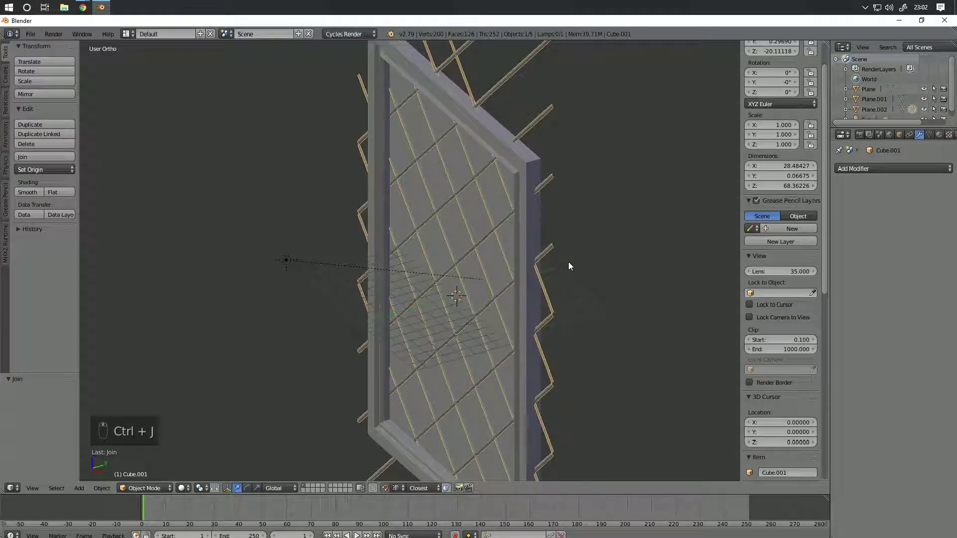
key(ctrl+alt+shift+c)
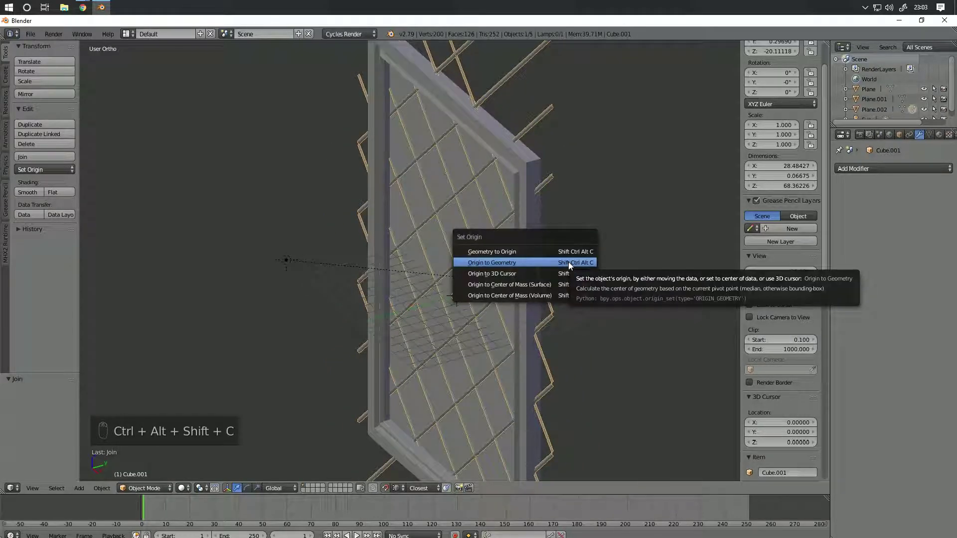
click(554, 273)
mouse_move(553, 272)
middle_down()
mouse_move(570, 291)
mouse_move(548, 293)
mouse_move(549, 306)
mouse_move(543, 265)
mouse_move(568, 290)
mouse_move(577, 285)
mouse_move(550, 257)
middle_up()
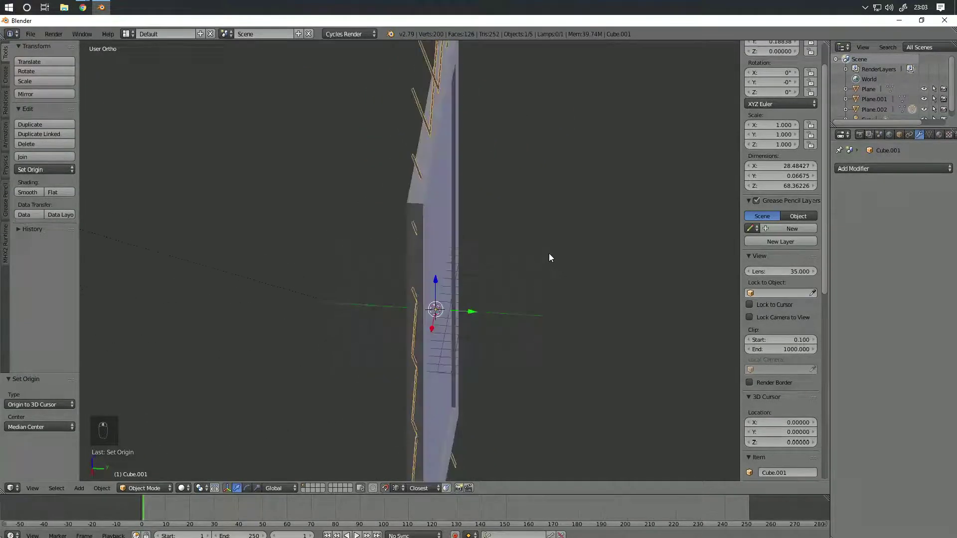
Step: Add a Mirror modifier to the joined lattice, mirroring it across the Y axis only
click(869, 170)
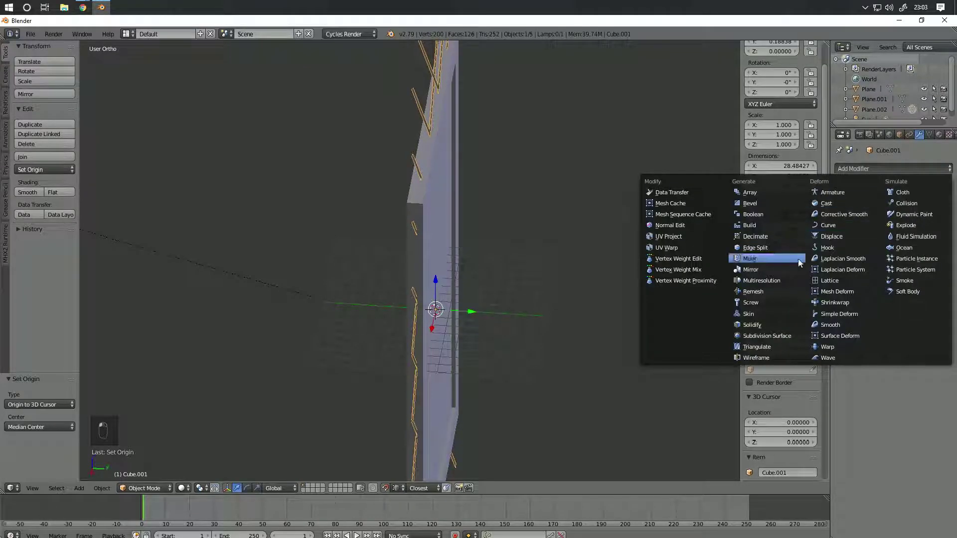
click(767, 269)
click(842, 234)
Step: Examine the mirrored lattice on both sides of the pane in rendered shading
mouse_move(595, 260)
middle_down()
mouse_move(517, 251)
mouse_move(500, 276)
mouse_move(487, 264)
mouse_move(504, 229)
mouse_move(432, 231)
middle_up()
key(shift+z)
middle_drag(337, 249, 474, 292)
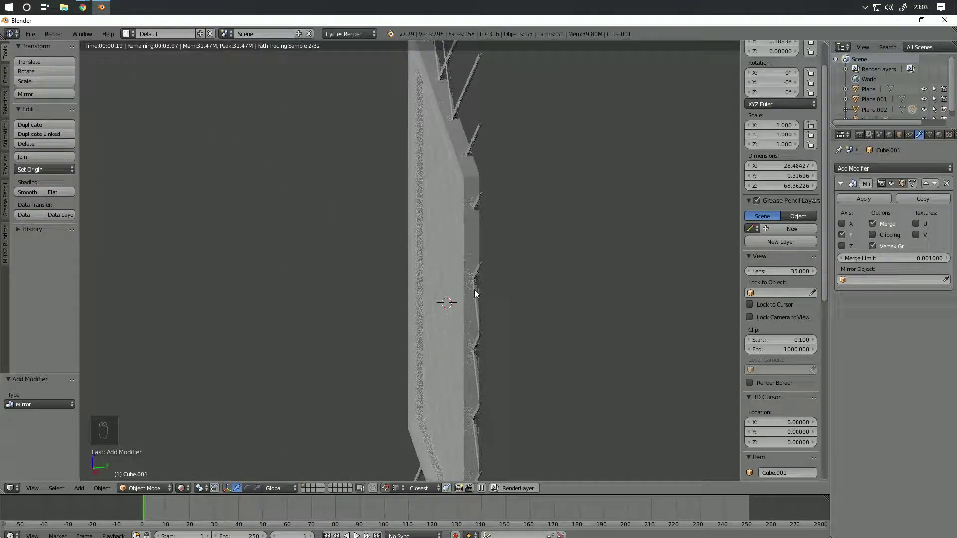
mouse_move(526, 250)
middle_down()
mouse_move(418, 259)
mouse_move(434, 259)
mouse_move(459, 258)
mouse_move(372, 250)
mouse_move(426, 208)
middle_up()
key(z)
key(z)
key(z)
key(shift+z)
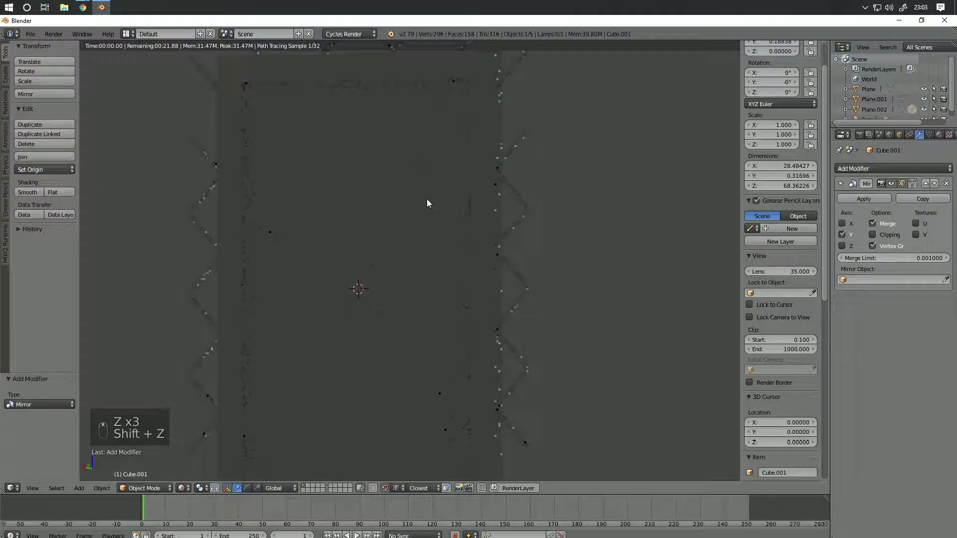
mouse_move(337, 252)
middle_down()
mouse_move(376, 233)
mouse_move(361, 257)
mouse_move(393, 284)
mouse_move(516, 269)
mouse_move(507, 292)
mouse_move(438, 239)
mouse_move(491, 250)
middle_up()
key(z)
key(z)
key(z)
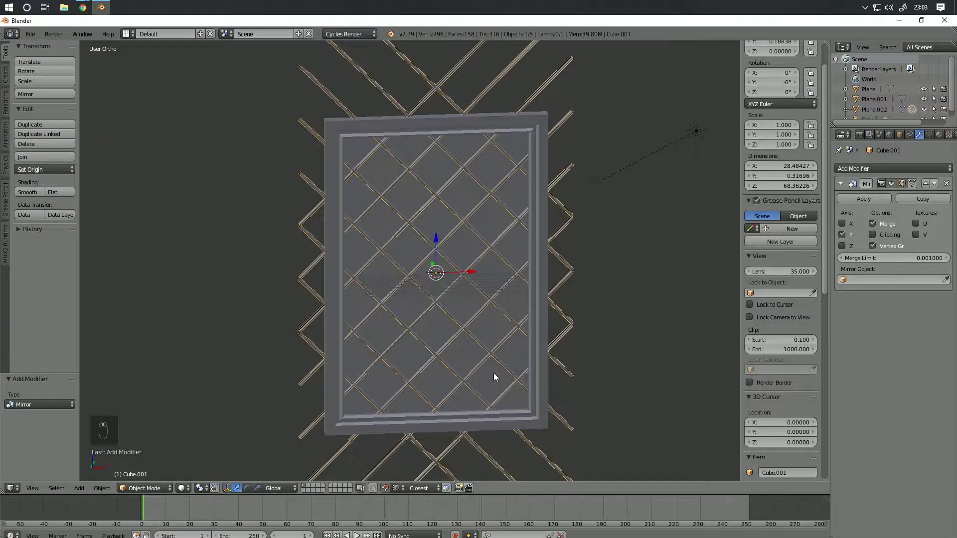
Step: Duplicate the frame's two inner vertical side faces, separate them into their own object and select that object
right_click(542, 382)
middle_drag(542, 381, 357, 454)
key(Tab)
right_click(383, 333)
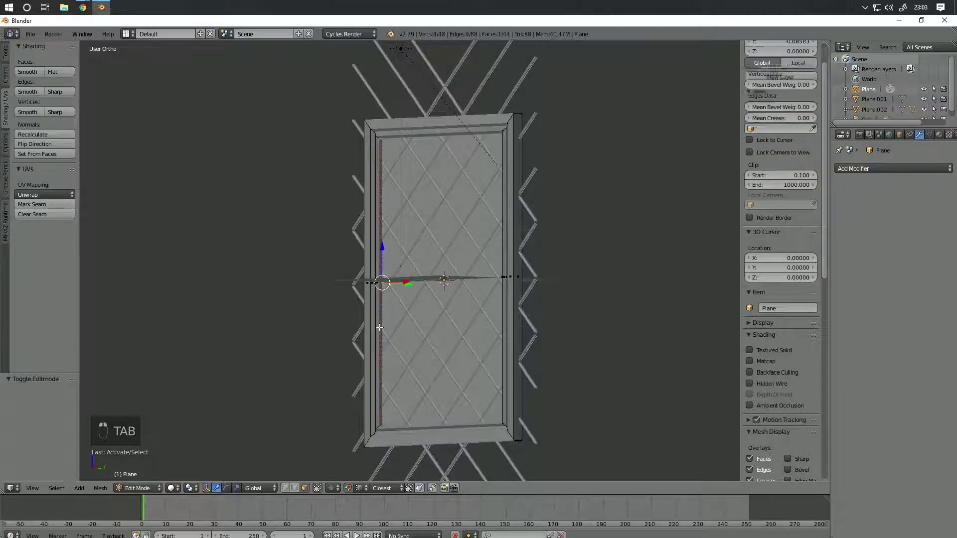
scroll(384, 323, up, 5)
middle_drag(366, 353, 502, 396)
shift+right_click(549, 300)
scroll(559, 314, down, 5)
key(shift+d)
right_click(533, 307)
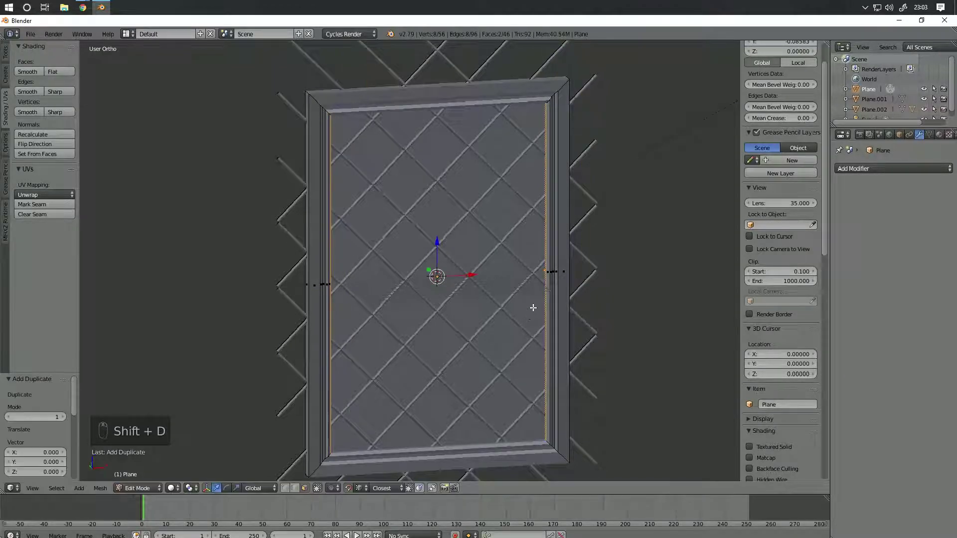
key(p)
click(533, 306)
key(Tab)
right_click(543, 277)
Step: Try moving the separated side strips away from the frame
key(z)
mouse_move(547, 276)
middle_down()
mouse_move(632, 280)
mouse_move(509, 282)
middle_up()
key(g)
click(537, 282)
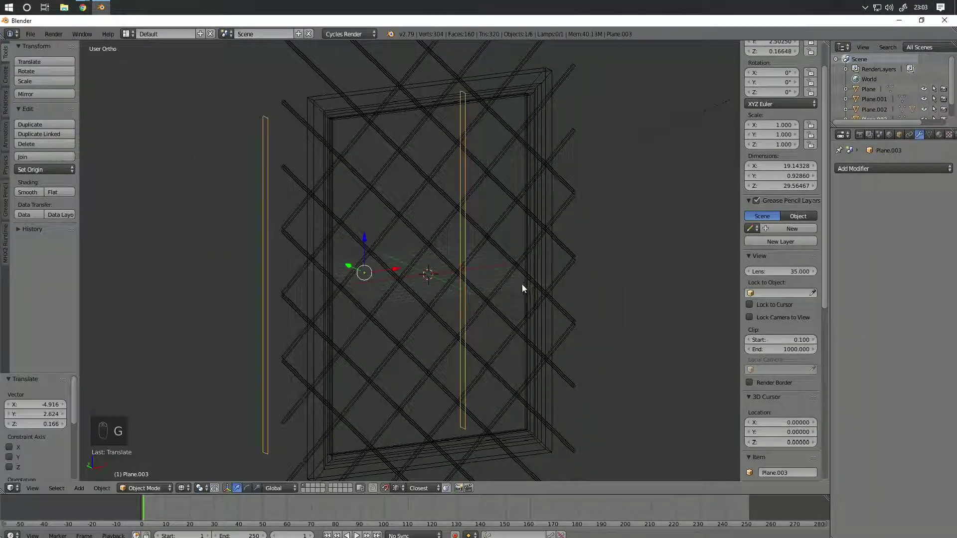
key(z)
scroll(620, 305, up, 4)
key(z)
scroll(648, 306, down, 4)
key(ctrl+z)
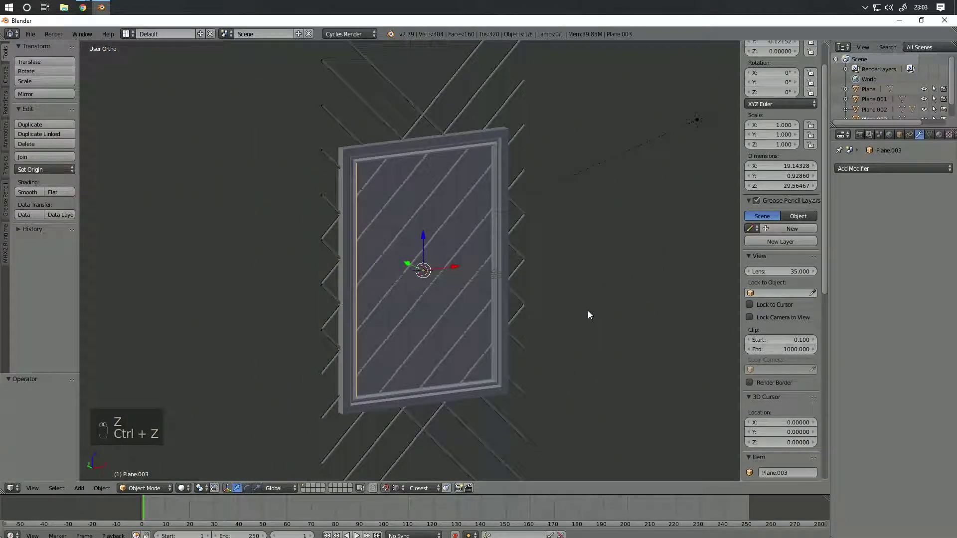
Step: Scale both separated side strips by 20 along the Y axis so they extend past both sides of the frame
middle_drag(473, 324, 549, 345)
key(Tab)
key(z)
key(a)
key(s)
key(y)
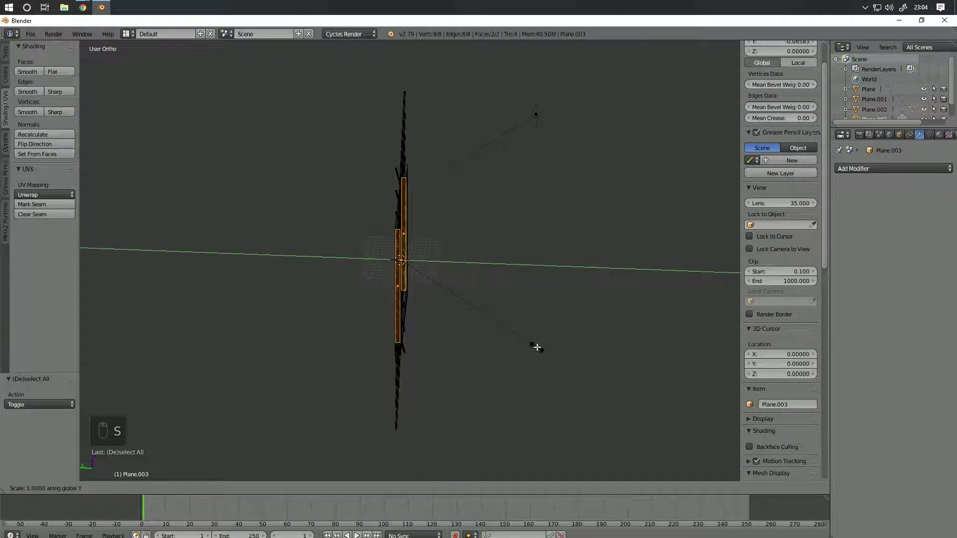
text(20)
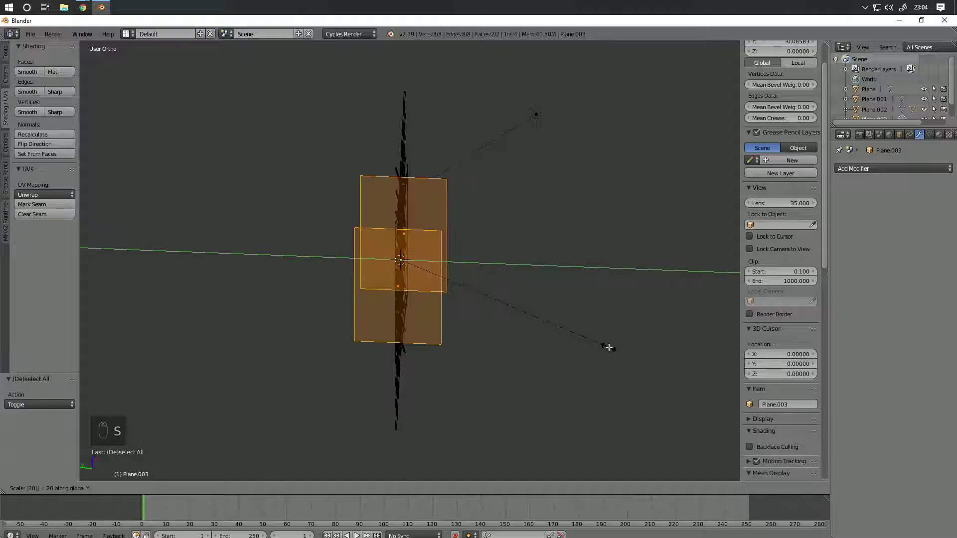
key(Return)
key(z)
Step: Try closing the gap between the two scaled panels by filling faces between their opposite edges
middle_drag(651, 331, 348, 430)
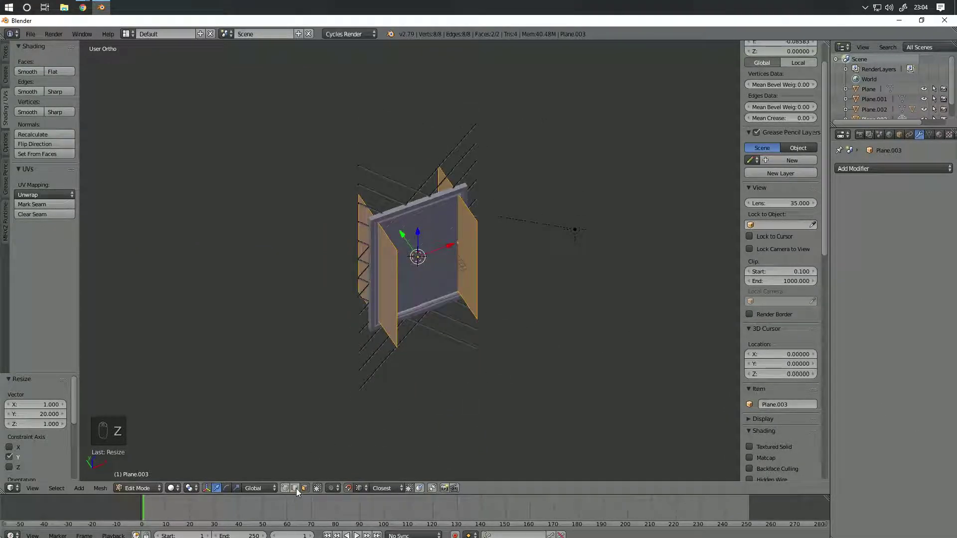
right_click(470, 256)
middle_drag(470, 255, 428, 271)
click(293, 491)
right_click(363, 213)
shift+right_click(456, 266)
key(f)
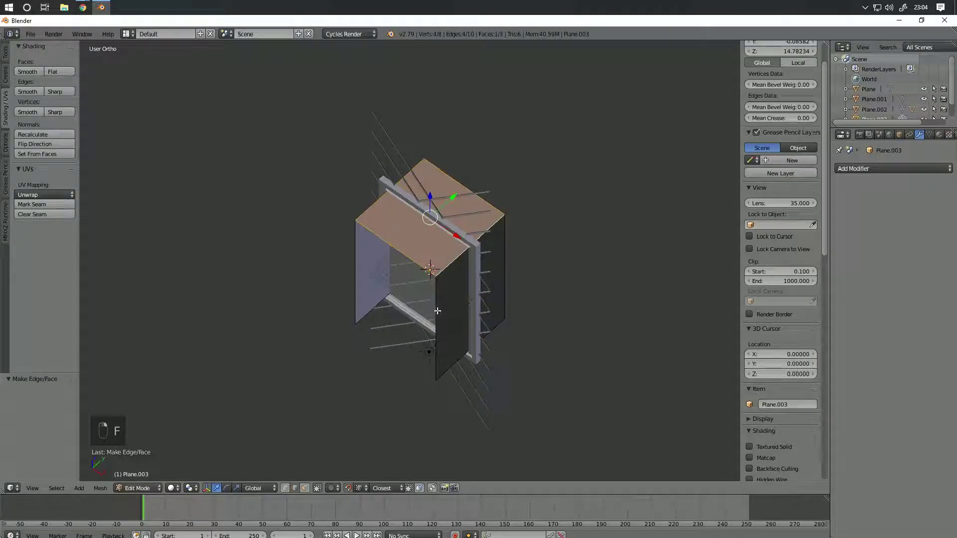
right_click(436, 307)
shift+right_click(357, 269)
key(f)
key(ctrl+z)
key(ctrl+z)
key(ctrl+z)
key(ctrl+z)
key(ctrl+z)
key(ctrl+z)
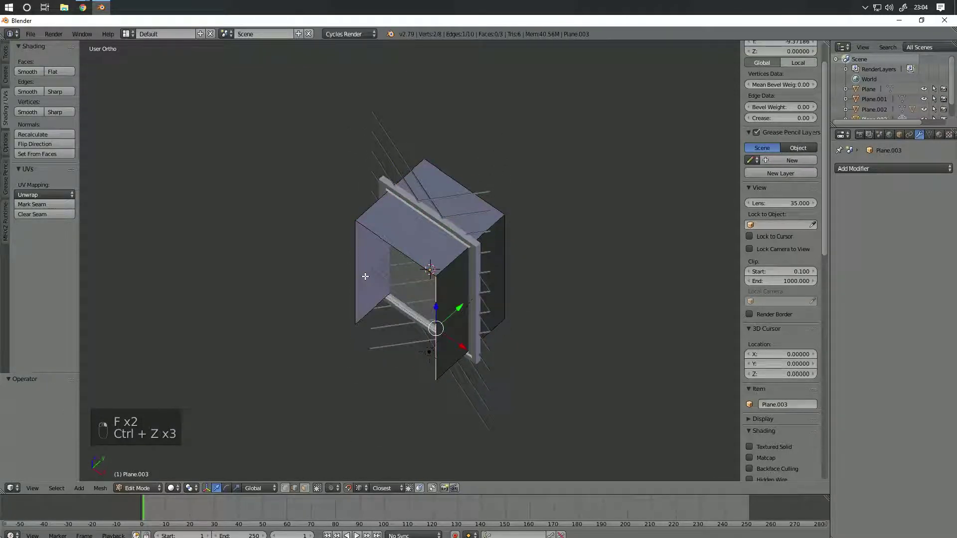
Step: Extrude one side panel's face about -19.14 along X to the opposite panel, forming a closed box
middle_drag(367, 278, 464, 256)
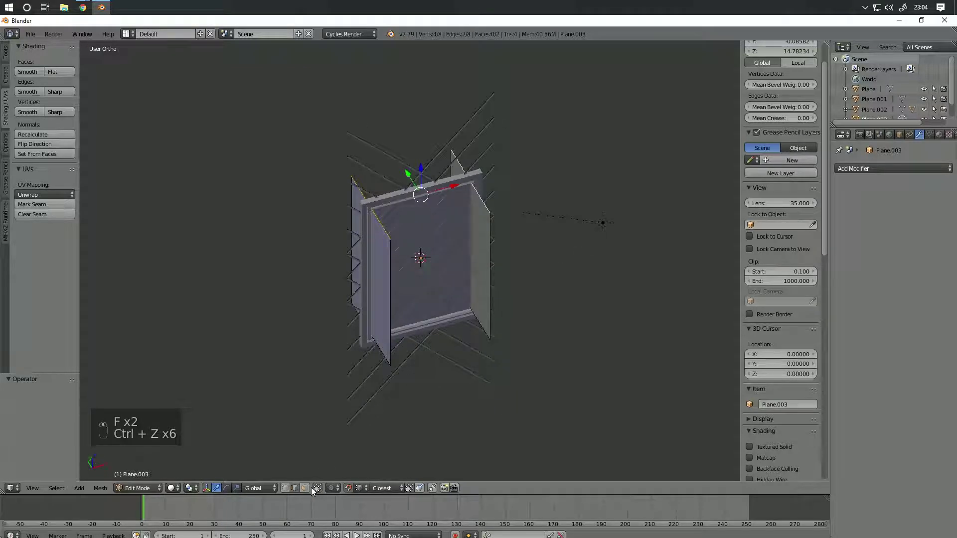
click(306, 489)
right_click(475, 278)
middle_drag(510, 280, 460, 312)
key(shift+d)
right_click(508, 357)
key(ctrl+z)
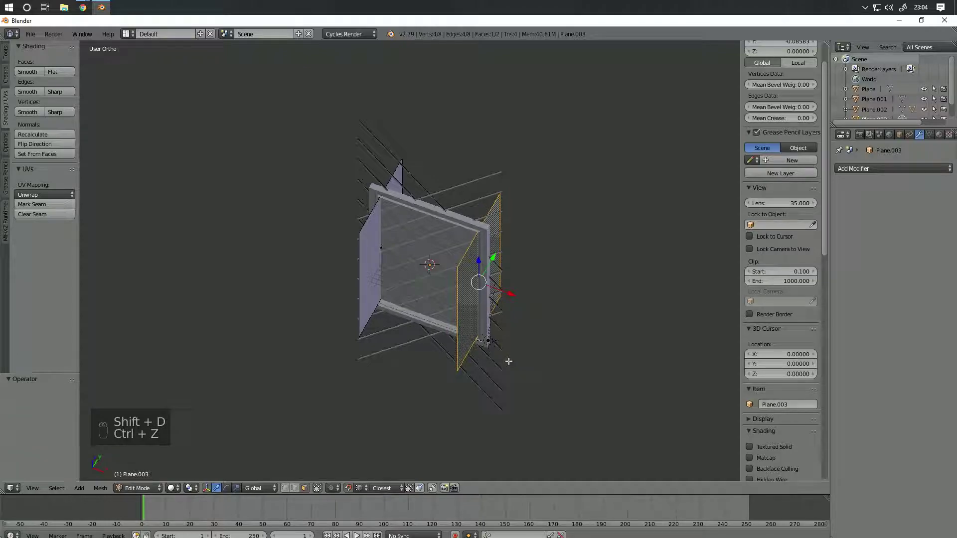
key(e)
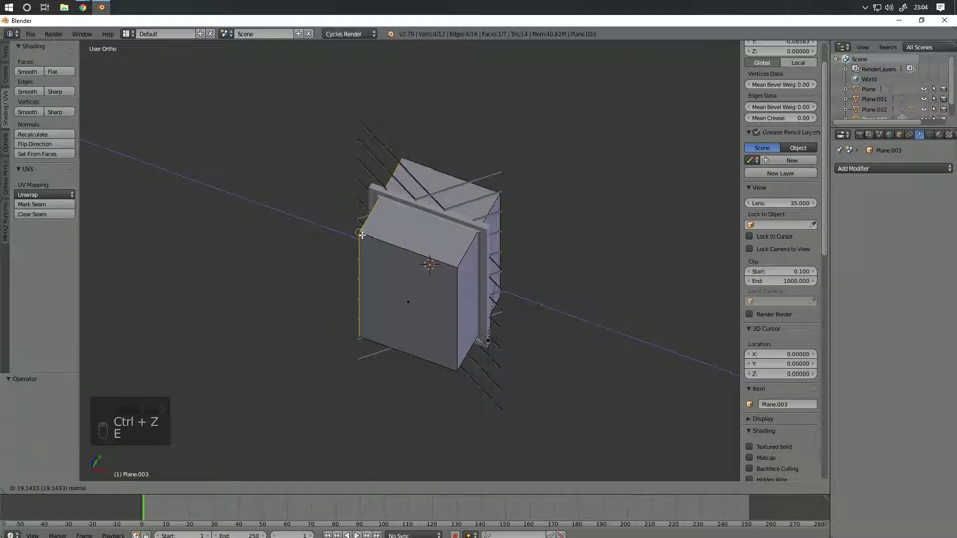
key(x)
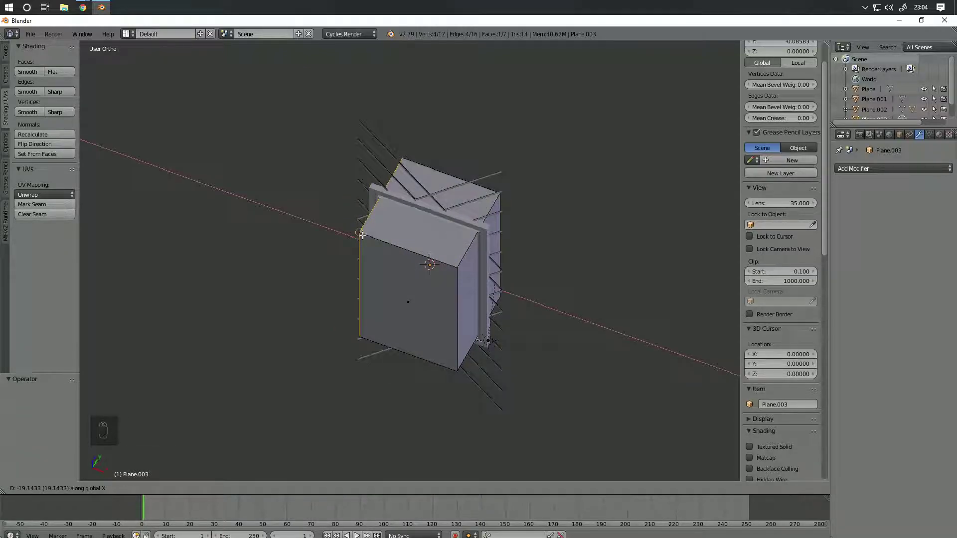
click(362, 236)
Step: Try moving the box's side face where the extrusion meets the original opposite panel
middle_drag(362, 235, 438, 254)
scroll(418, 193, up, 4)
key(a)
key(a)
middle_drag(491, 196, 455, 175)
right_click(376, 200)
middle_drag(387, 218, 368, 226)
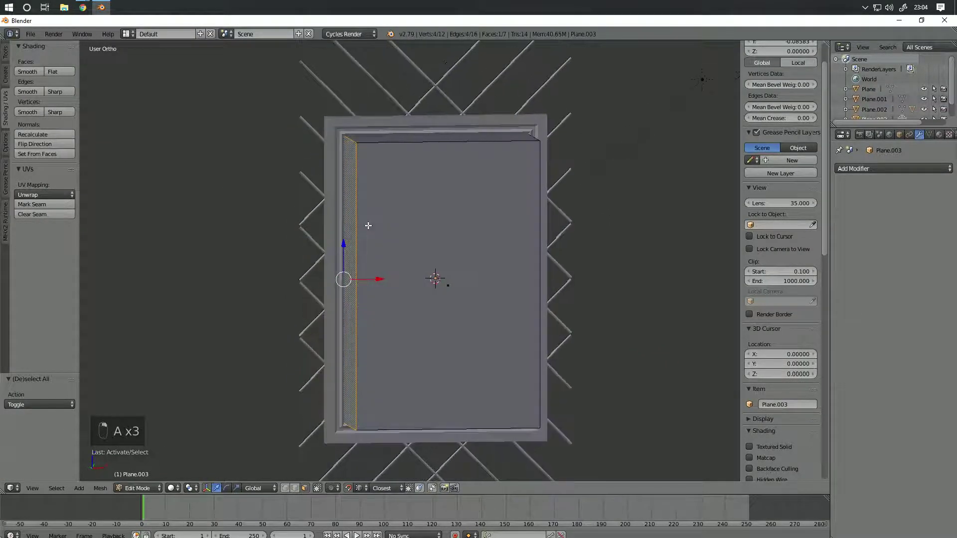
key(g)
right_click(420, 205)
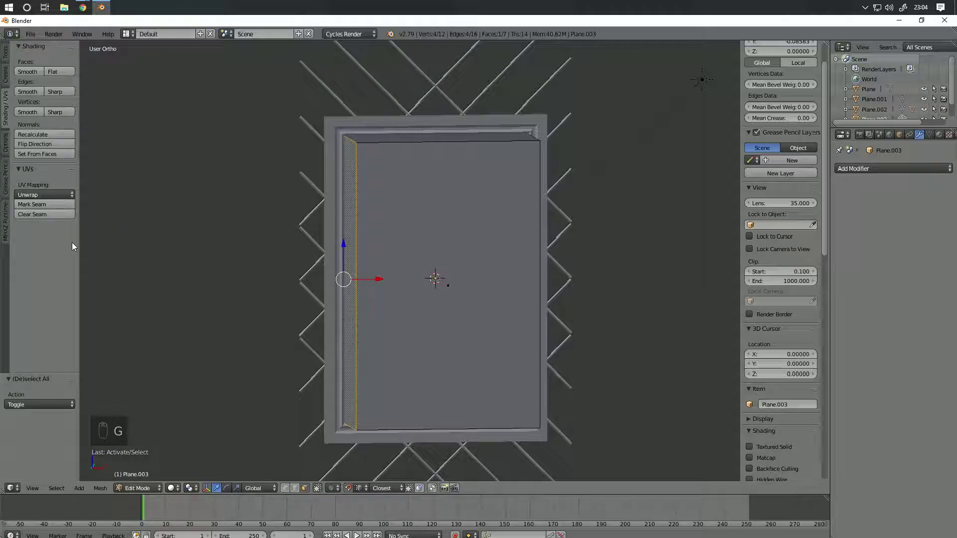
Step: Remove the doubled vertices from the entire box mesh and return to Object Mode
key(a)
key(a)
key(a)
click(4, 60)
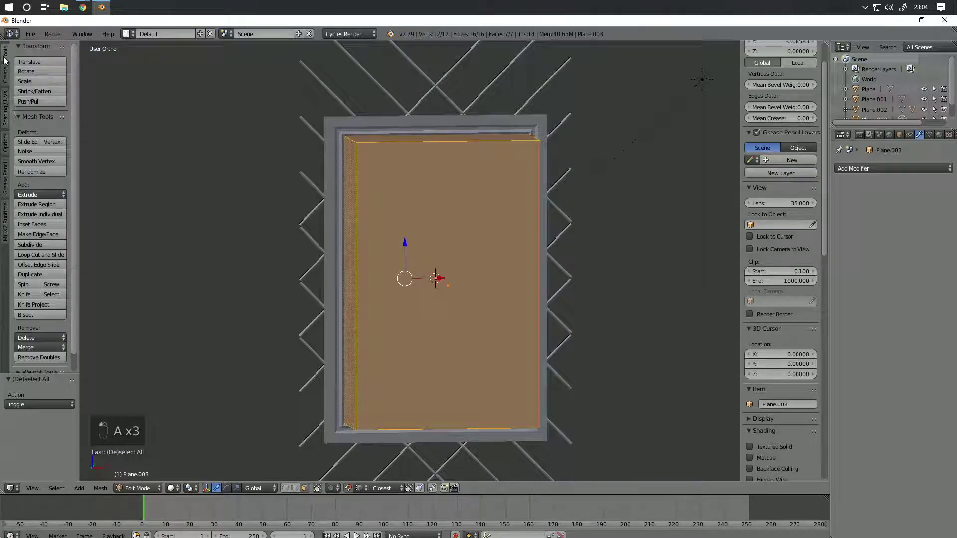
click(44, 354)
right_click(350, 239)
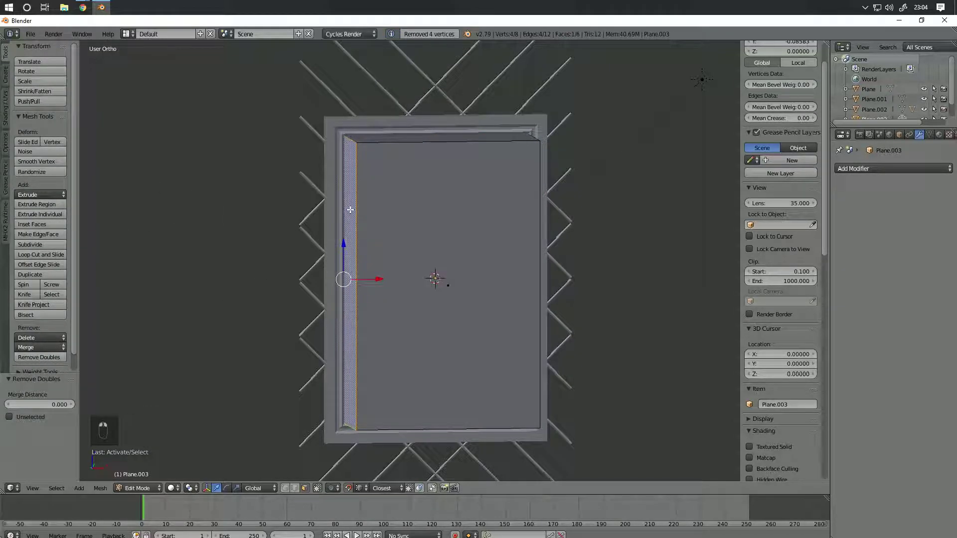
key(g)
right_click(338, 247)
middle_drag(341, 269, 284, 301)
key(Tab)
Step: Apply the lattice's Mirror modifier and add a Boolean modifier to the lattice
middle_drag(398, 290, 305, 257)
right_click(337, 100)
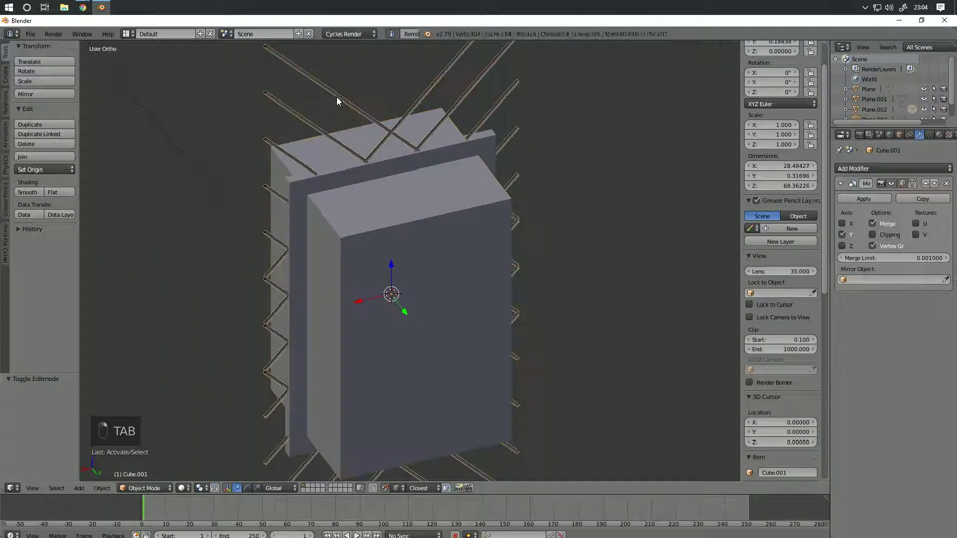
click(863, 198)
middle_drag(590, 213, 499, 199)
click(868, 169)
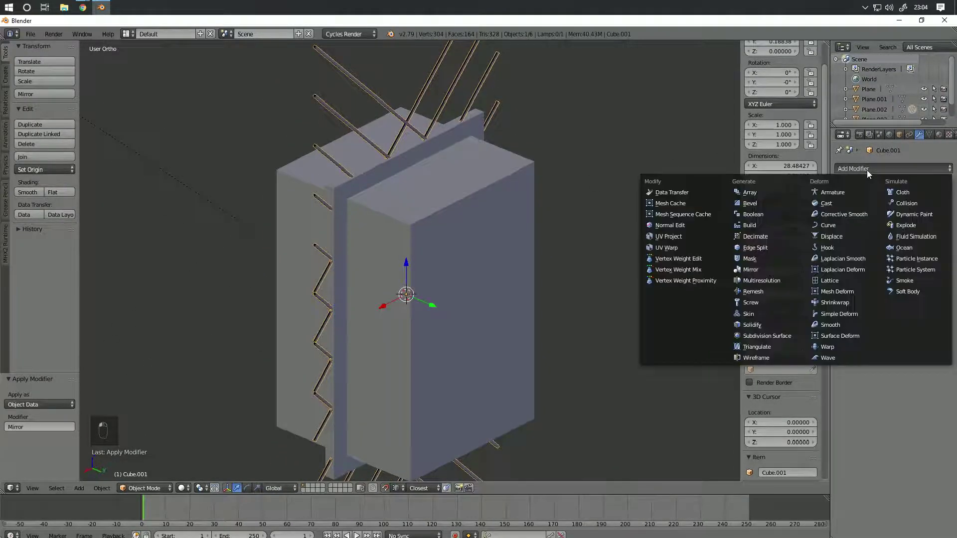
click(775, 217)
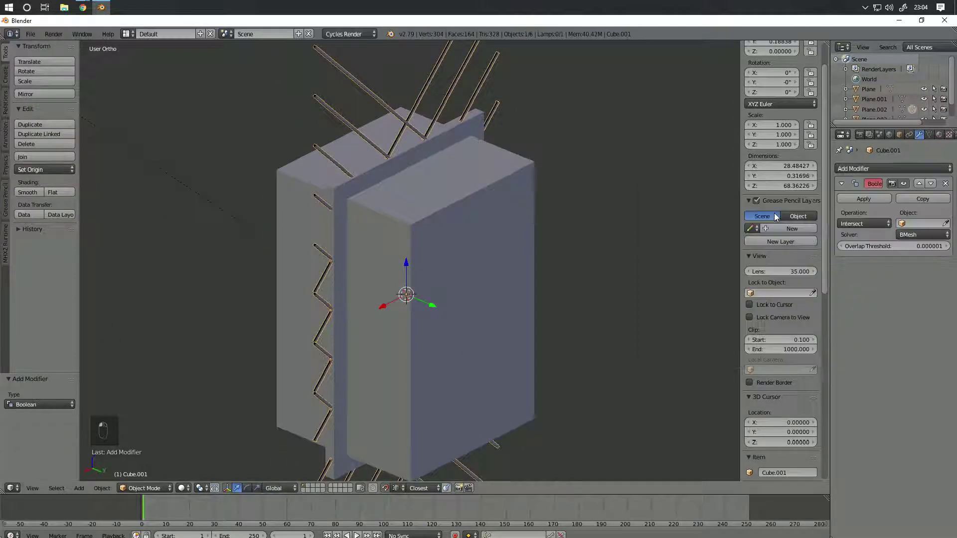
click(863, 225)
key(g)
key(Escape)
Step: Try adding a Boolean modifier to the box instead, and remove it from the box
right_click(456, 233)
middle_drag(382, 253, 635, 176)
key(Tab)
key(Tab)
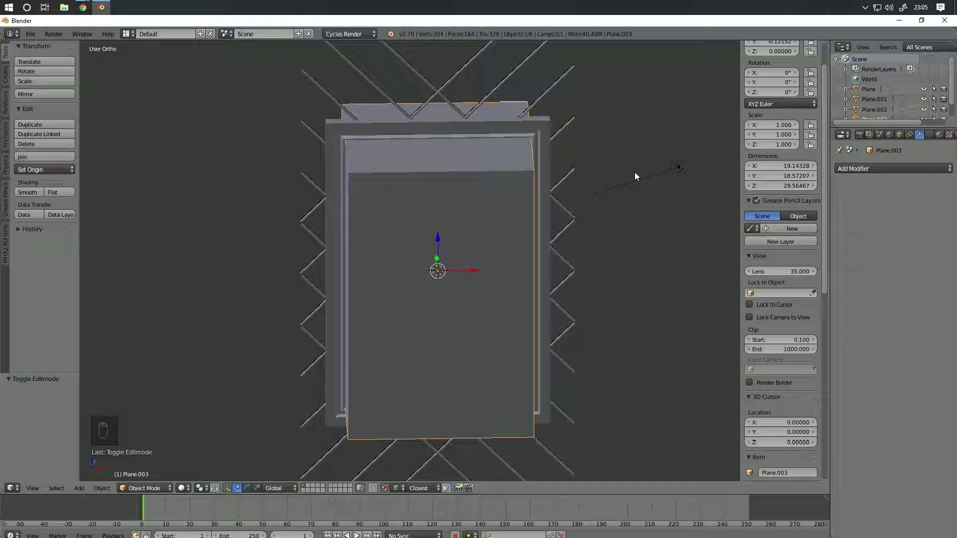
click(881, 168)
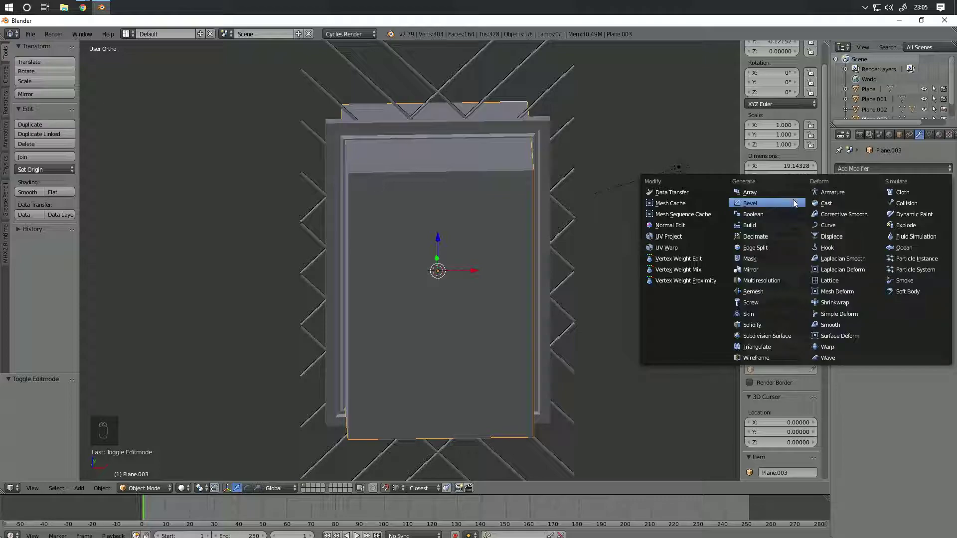
click(767, 215)
click(922, 223)
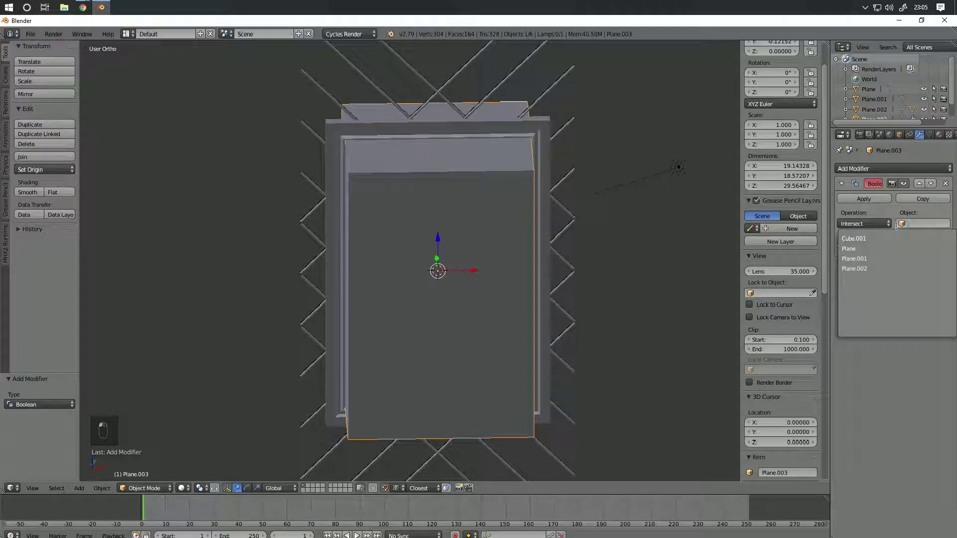
click(922, 223)
right_click(481, 244)
right_click(481, 244)
right_click(491, 247)
middle_drag(569, 192, 527, 211)
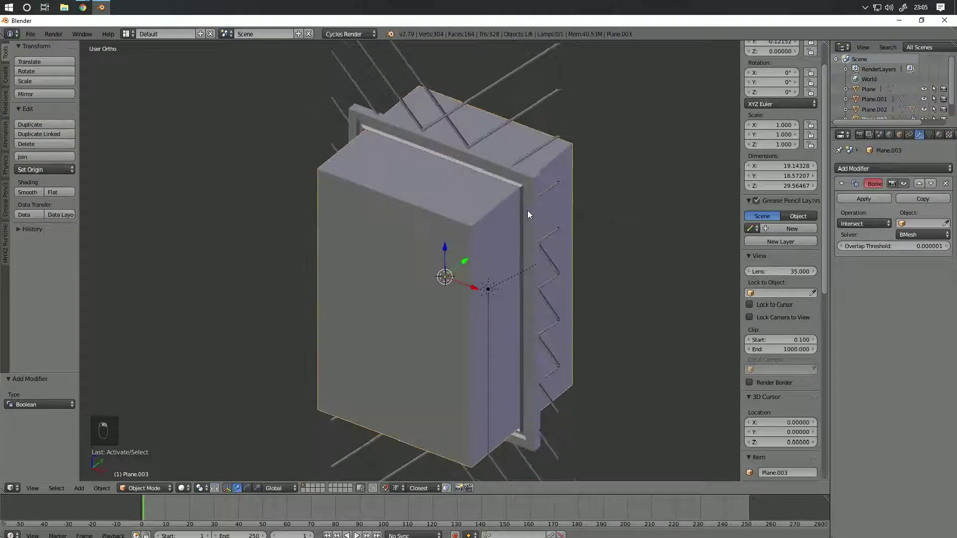
click(946, 184)
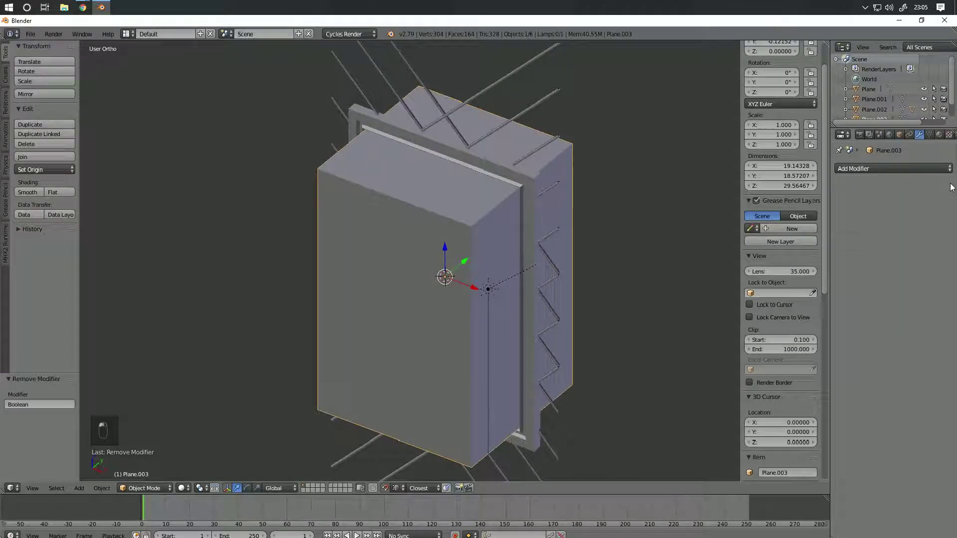
Step: Set Plane.003 as the target object of the lattice's Intersect Boolean and inspect the trimmed lattice in wireframe
right_click(531, 108)
click(921, 228)
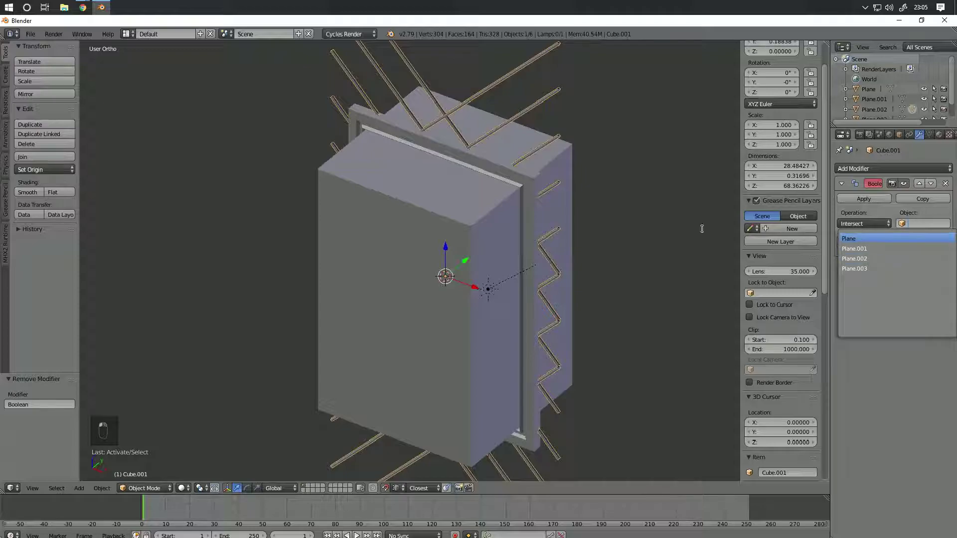
right_click(442, 240)
scroll(900, 82, down, 2)
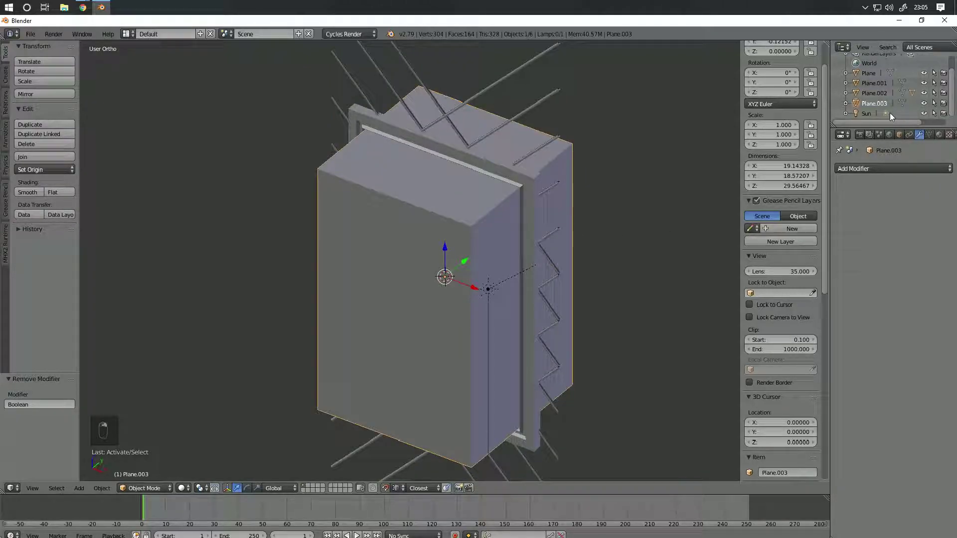
right_click(545, 109)
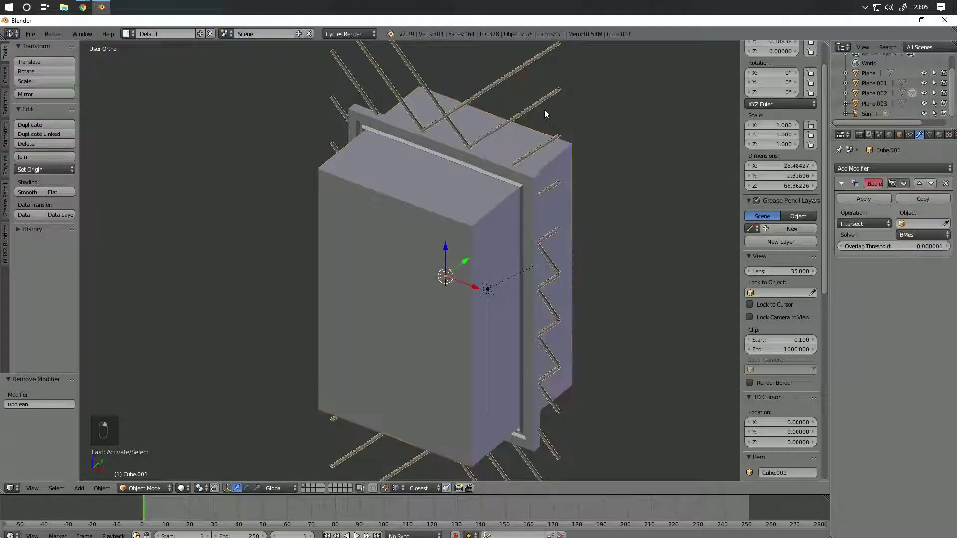
click(922, 224)
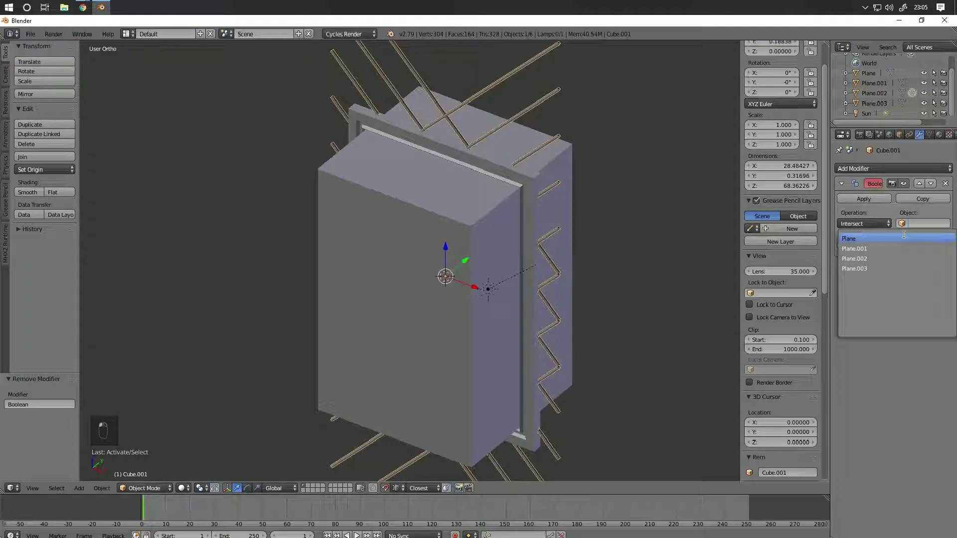
click(878, 268)
middle_drag(606, 293, 422, 189)
key(z)
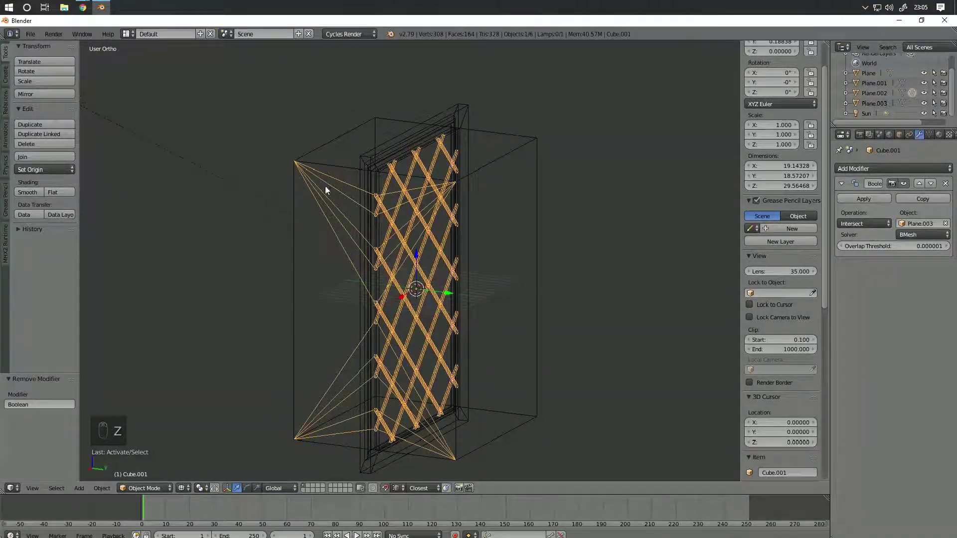
Step: Try the Carve solver on the lattice's Boolean modifier and switch it back to BMesh
click(922, 232)
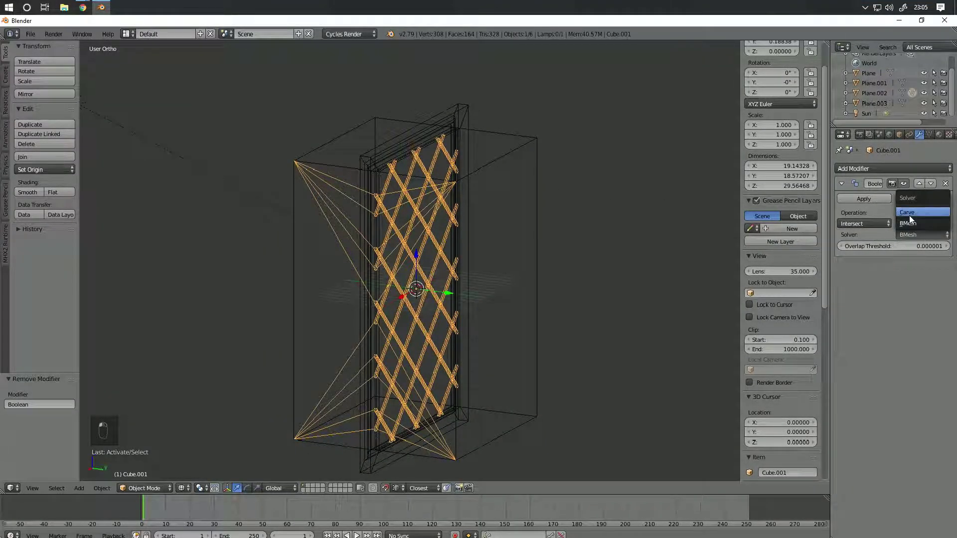
click(908, 215)
key(z)
mouse_move(575, 232)
middle_down()
mouse_move(524, 232)
mouse_move(540, 225)
mouse_move(507, 282)
mouse_move(495, 280)
middle_up()
click(918, 235)
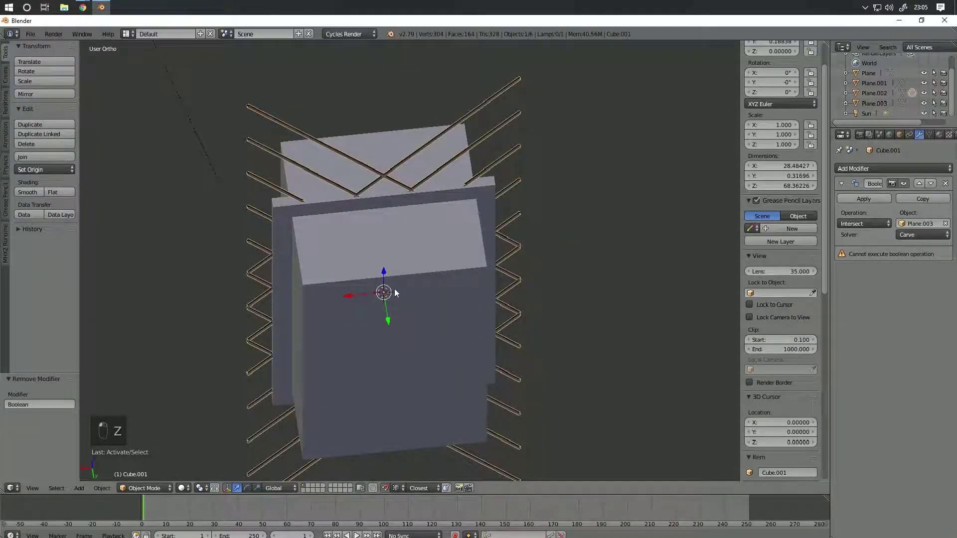
click(927, 236)
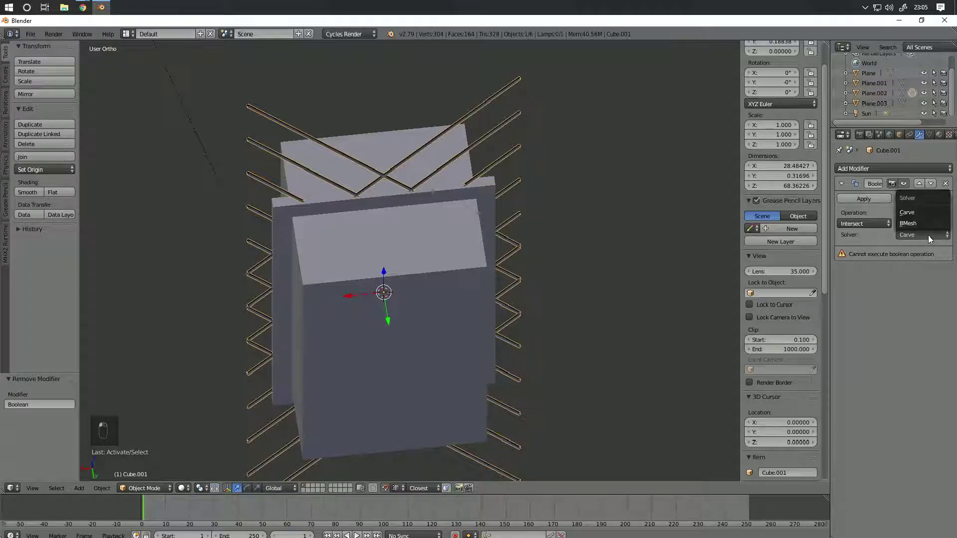
click(913, 226)
Step: Try the Difference operation on the lattice's Boolean modifier and inspect the cut in wireframe
click(854, 225)
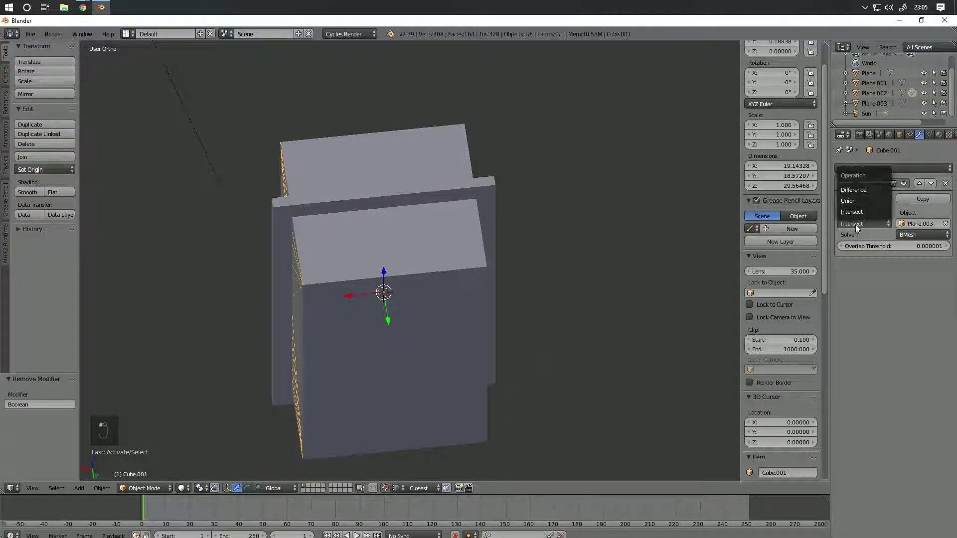
click(862, 193)
middle_drag(518, 239, 457, 215)
key(z)
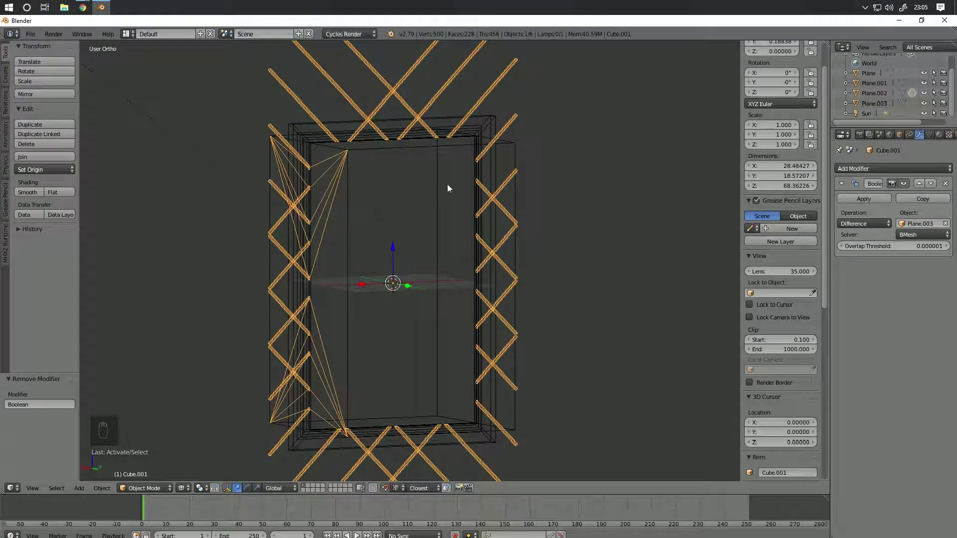
Step: Try the Carve solver with the Difference operation, switch back to BMesh, and return to solid shading
click(918, 235)
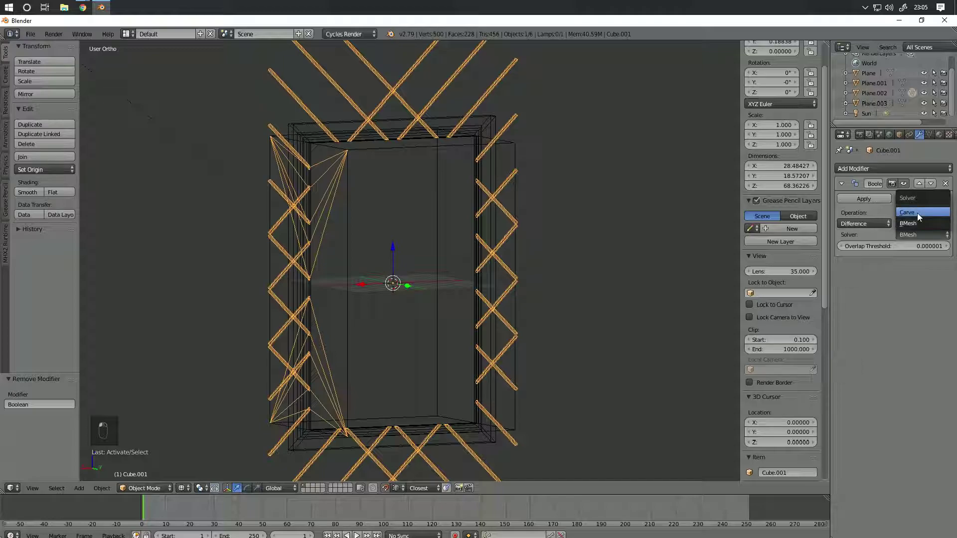
click(916, 213)
click(926, 234)
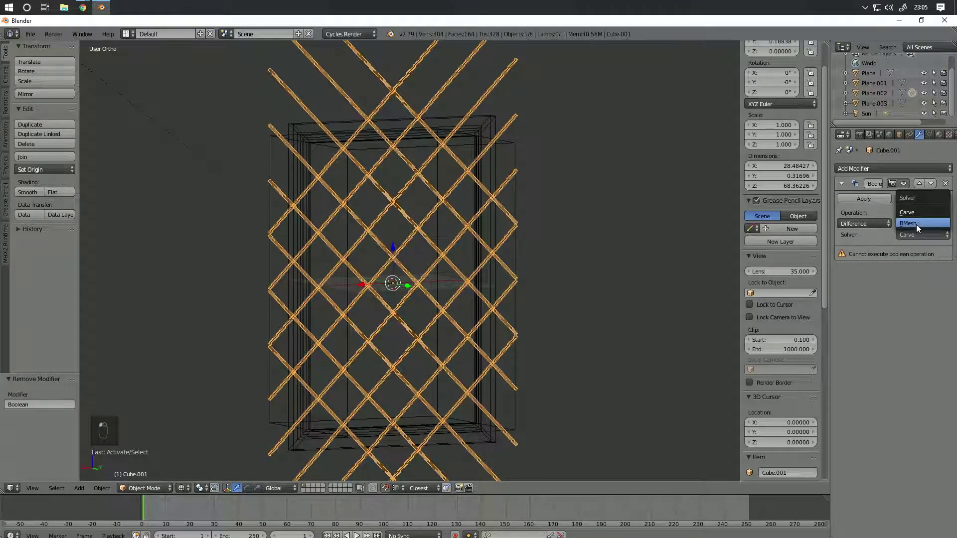
click(916, 224)
mouse_move(408, 249)
middle_down()
mouse_move(382, 259)
mouse_move(344, 252)
mouse_move(399, 223)
mouse_move(393, 273)
mouse_move(481, 255)
mouse_move(481, 202)
mouse_move(584, 233)
mouse_move(613, 230)
mouse_move(440, 222)
mouse_move(466, 250)
mouse_move(440, 261)
mouse_move(506, 224)
mouse_move(488, 222)
middle_up()
key(z)
Step: Try the Union operation with the Carve solver on the lattice's Boolean modifier
click(874, 223)
click(864, 204)
key(z)
key(z)
click(921, 234)
click(916, 212)
Step: Duplicate the four side faces of the cutting box and separate them into their own object
middle_drag(453, 265, 503, 264)
key(Tab)
key(Tab)
right_click(460, 248)
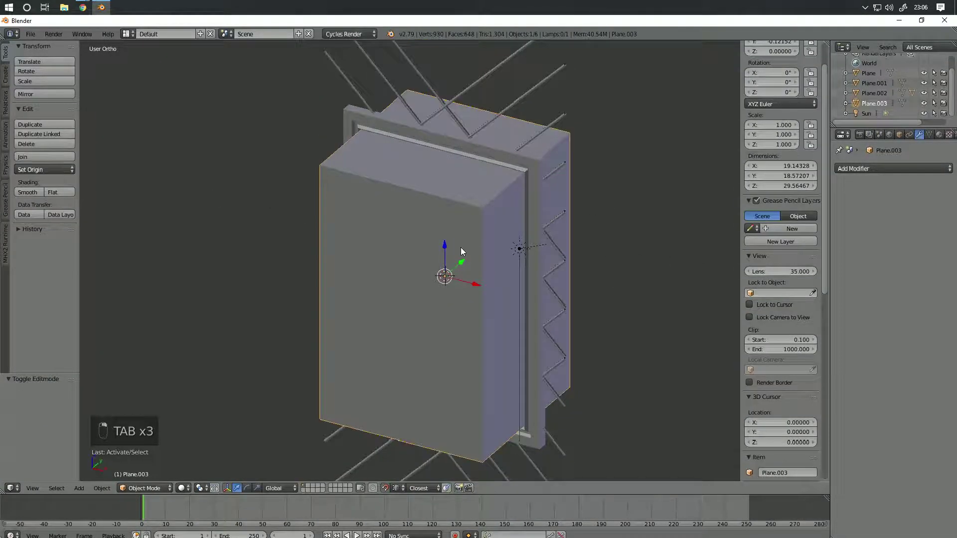
key(Tab)
scroll(464, 261, down, 3)
right_click(490, 264)
middle_drag(304, 276, 439, 288)
shift+right_click(421, 197)
shift+right_click(389, 248)
shift+right_click(418, 321)
middle_drag(419, 322, 463, 316)
middle_drag(584, 187, 344, 213)
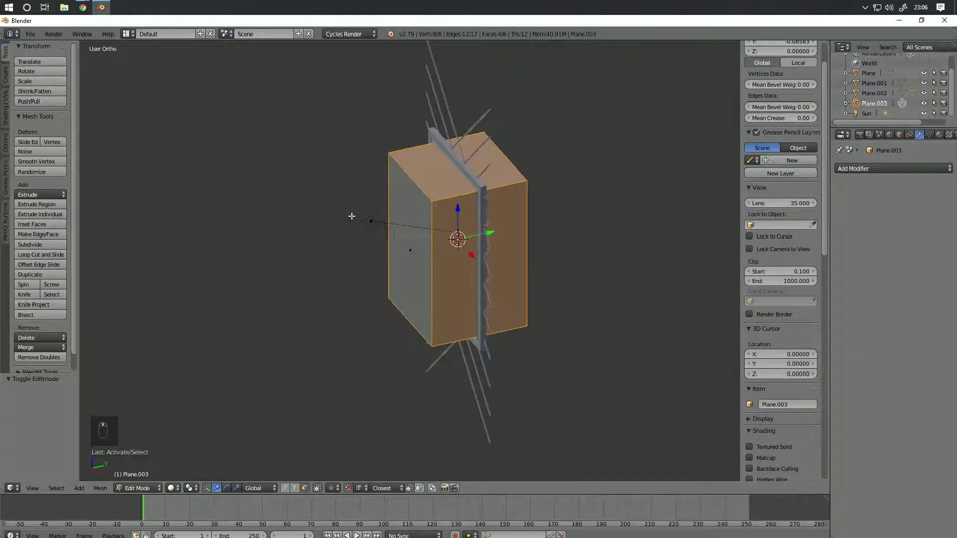
middle_drag(453, 198, 505, 248)
middle_drag(528, 282, 483, 187)
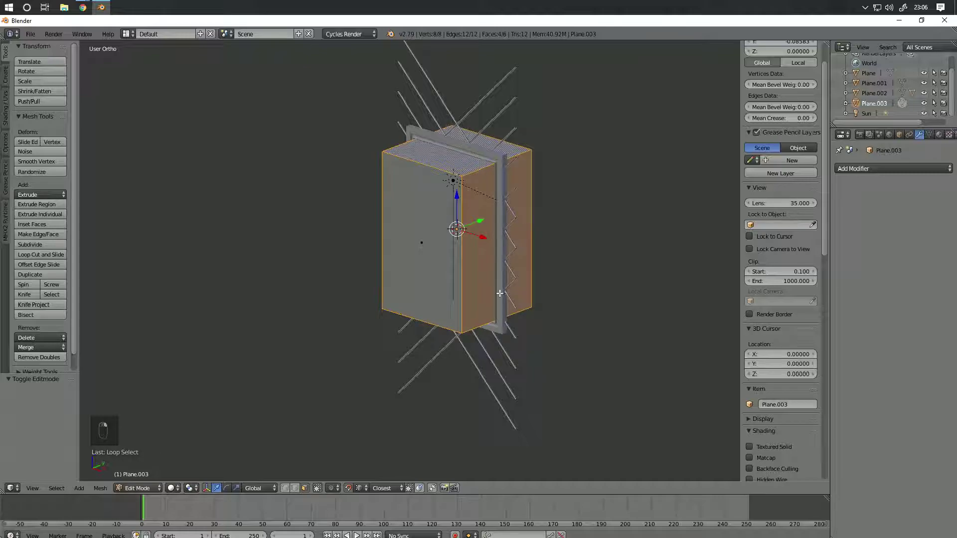
key(shift+d)
right_click(523, 225)
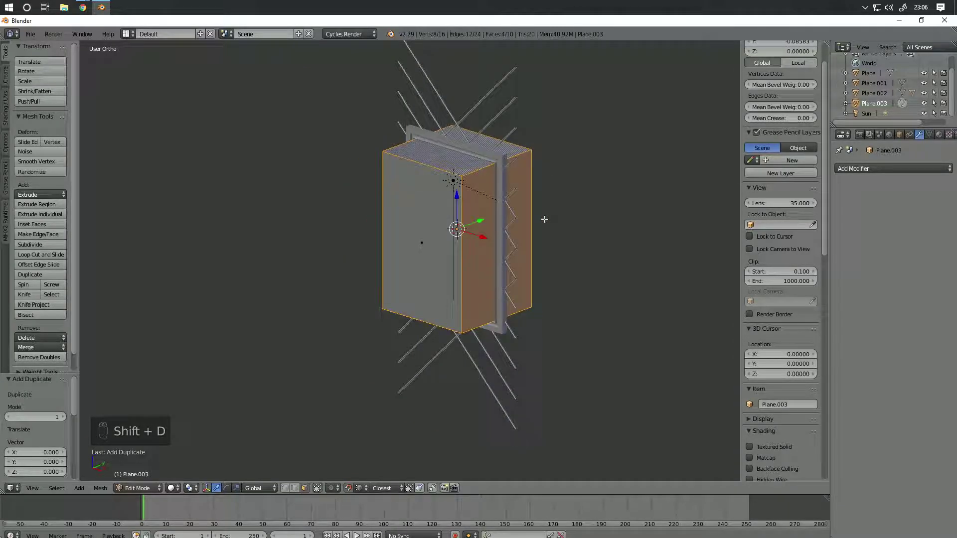
key(p)
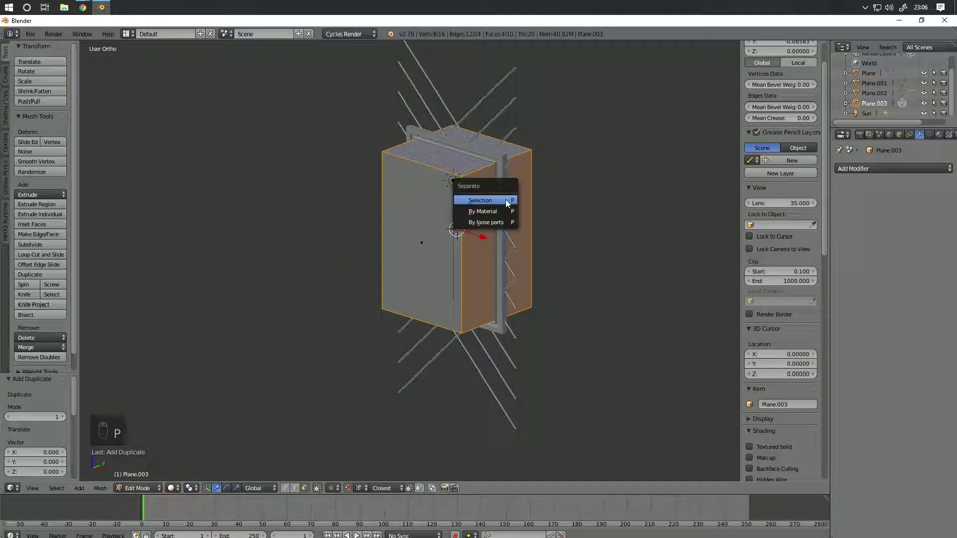
click(505, 199)
key(Tab)
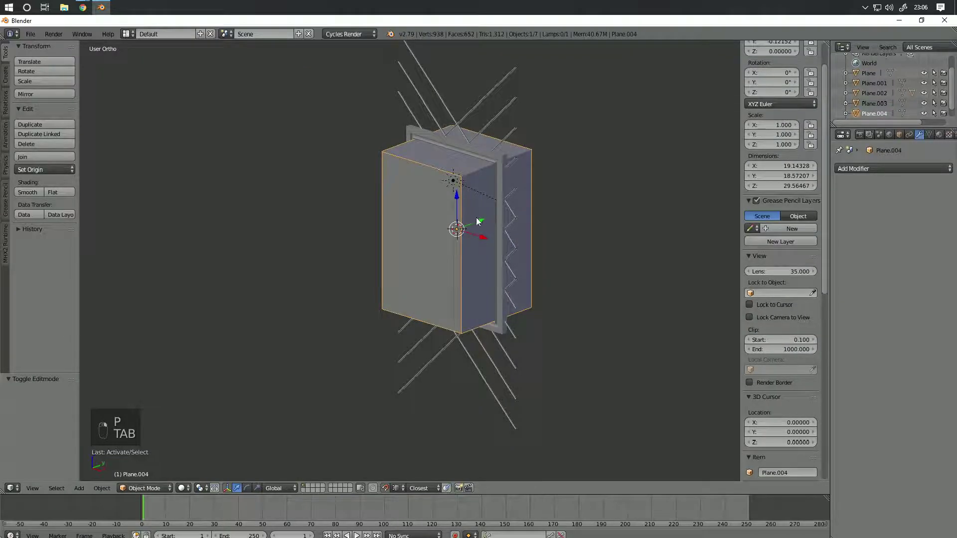
Step: Delete the original closed cutting box, Plane.003, keeping the separated open box
middle_drag(476, 220, 447, 211)
right_click(447, 210)
key(Delete)
click(447, 212)
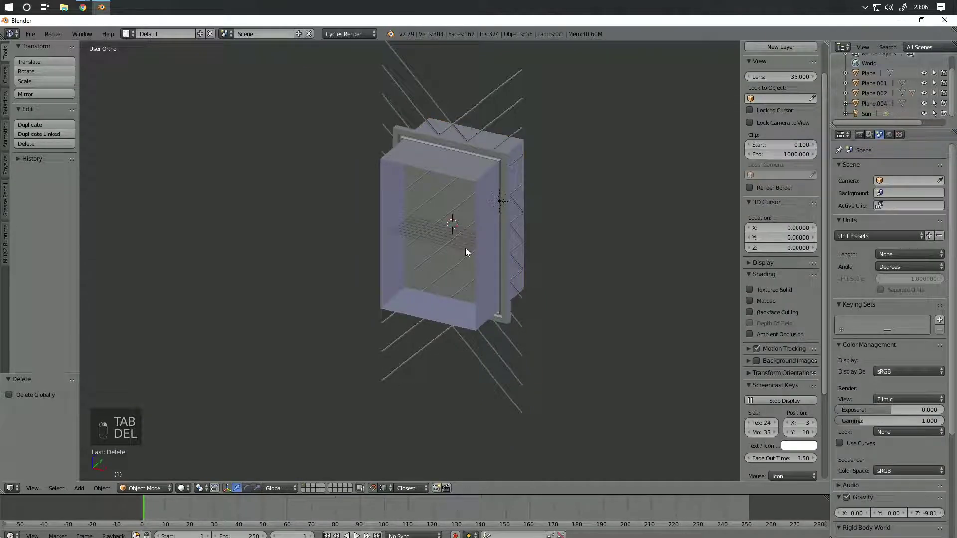
Step: Extrude the open box's side walls in place and scale them outward about 2.54 times in X and Z, excluding Y
middle_drag(466, 248, 479, 205)
right_click(473, 236)
key(Tab)
middle_drag(466, 237, 581, 324)
key(a)
key(a)
key(e)
right_click(593, 327)
key(s)
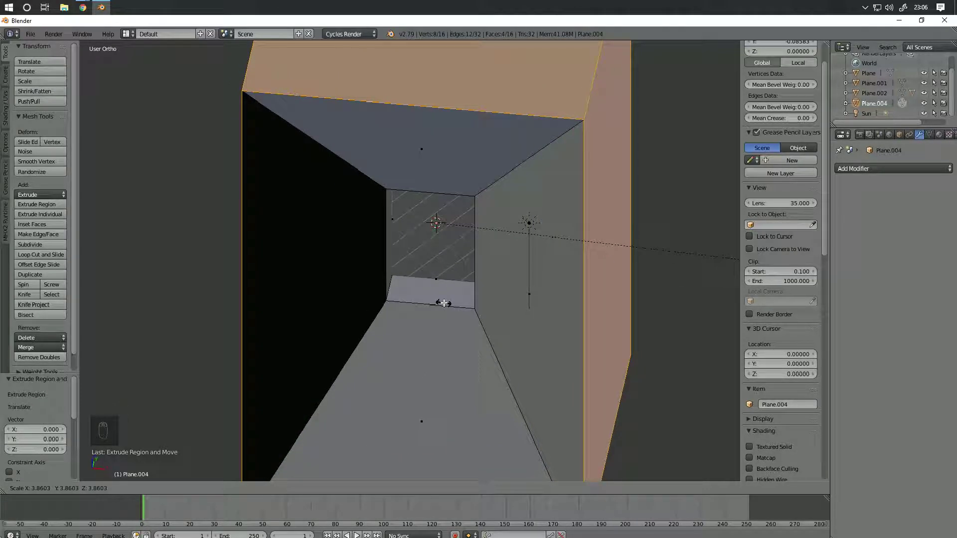
key(shift+y)
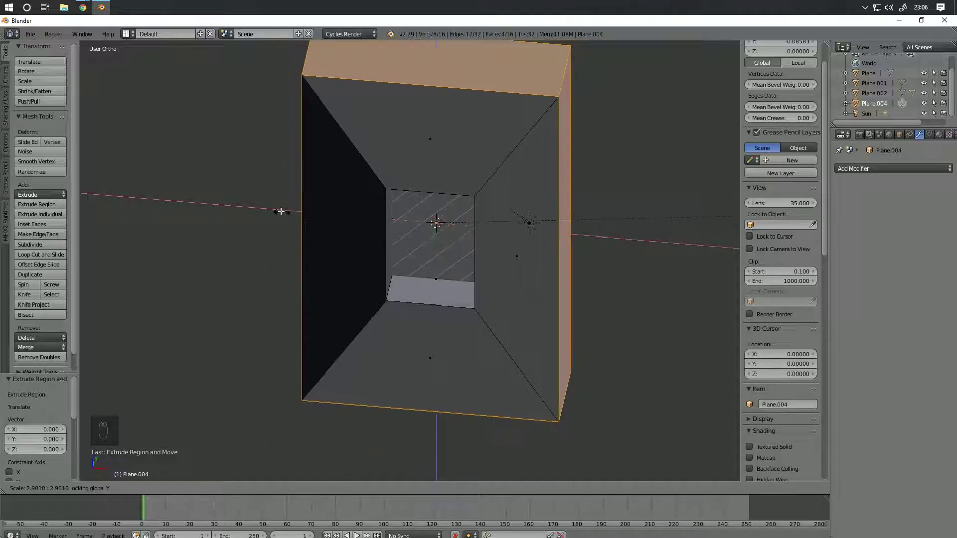
click(215, 165)
Step: Recalculate the normals of all faces of the thick cutting frame and return to Object Mode
middle_drag(216, 165, 396, 200)
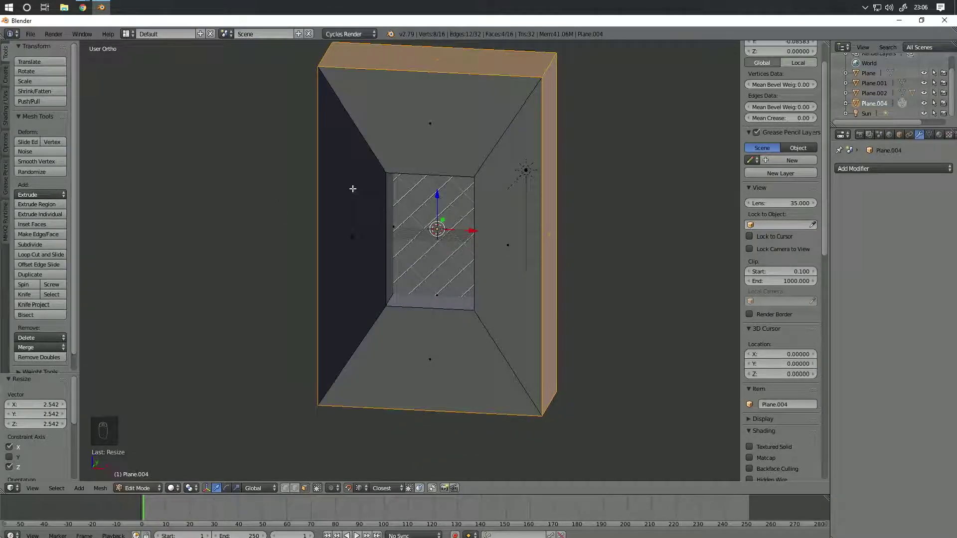
key(a)
key(a)
key(a)
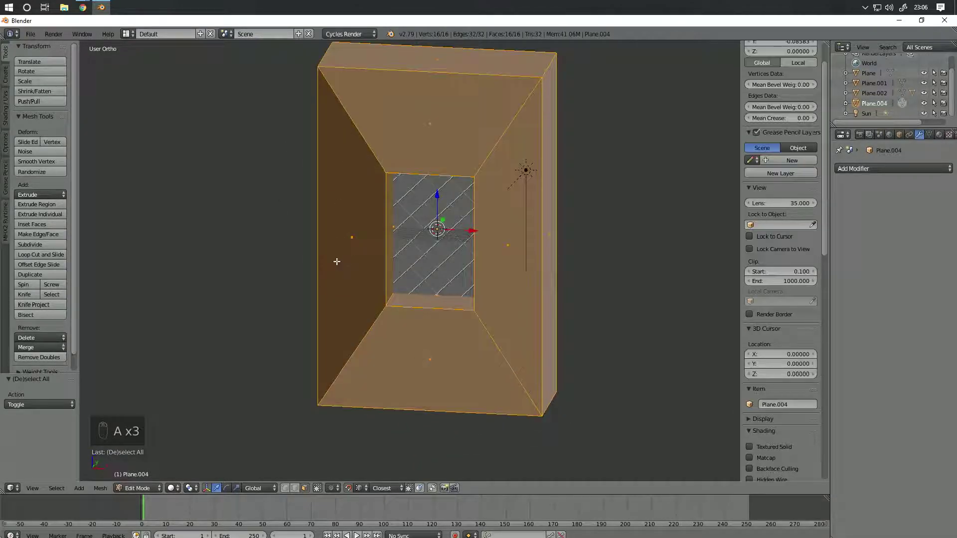
click(8, 99)
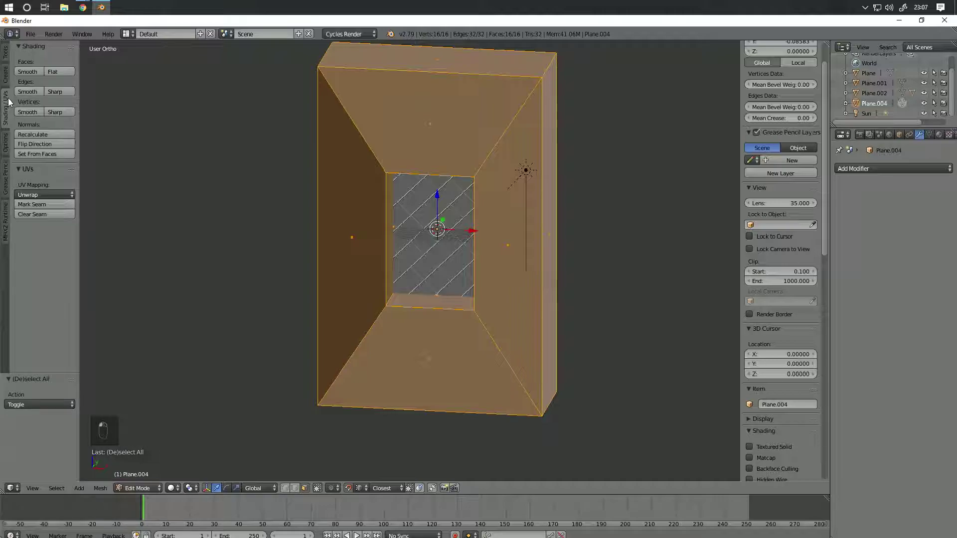
click(51, 133)
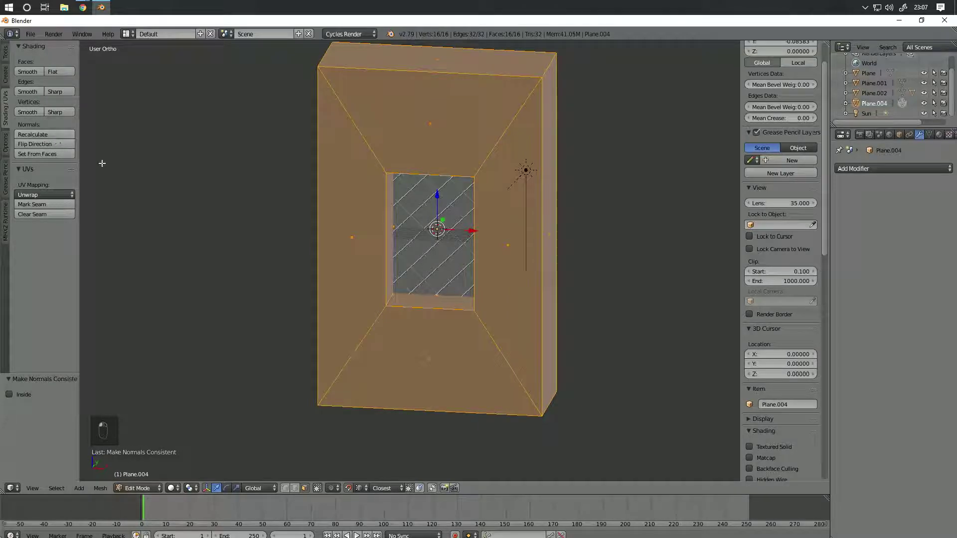
key(Tab)
Step: Set Plane.004 as the target of the lattice's Boolean modifier with the Difference operation
middle_drag(333, 213, 133, 202)
scroll(379, 201, up, 4)
middle_drag(379, 201, 358, 199)
right_click(361, 181)
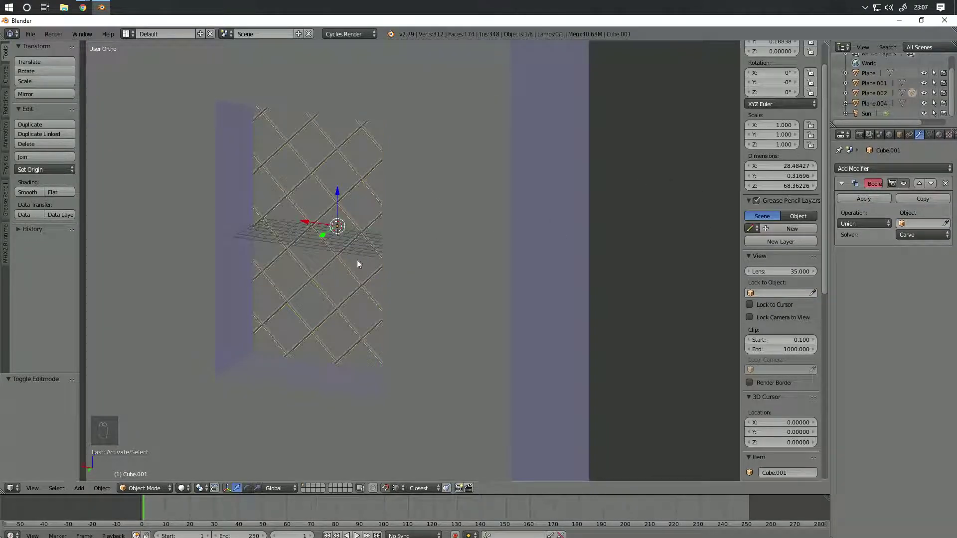
click(924, 224)
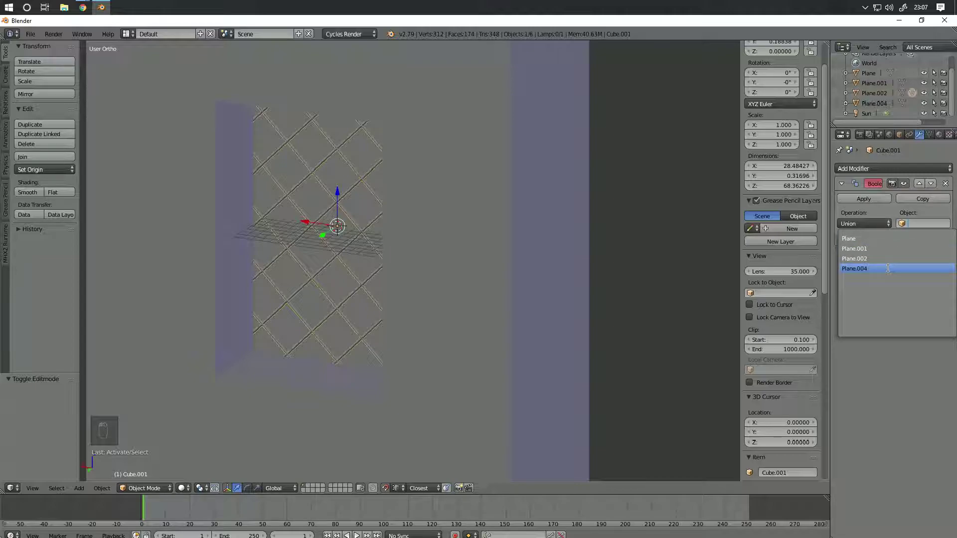
click(887, 268)
click(882, 224)
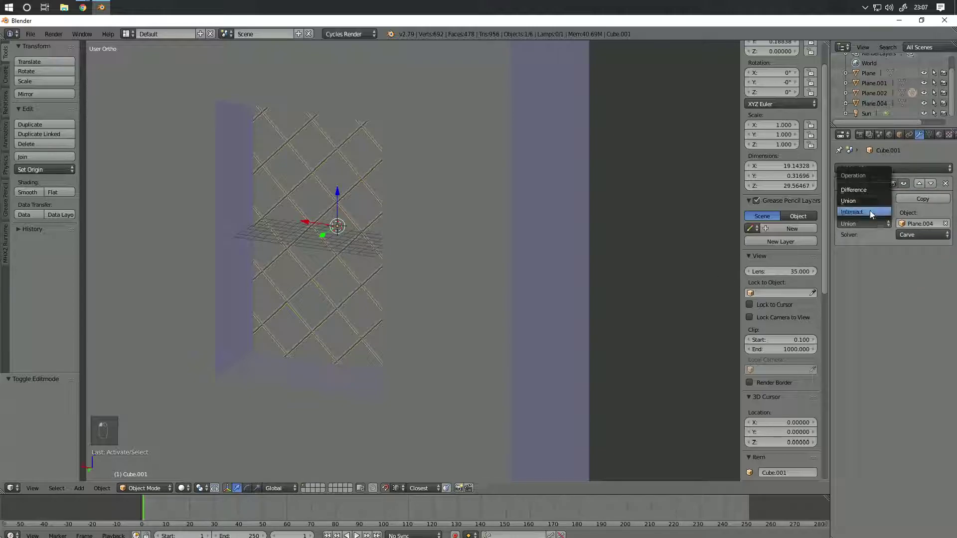
click(859, 189)
Step: Try the BMesh solver on the lattice's Difference Boolean and switch it back to Carve
click(917, 235)
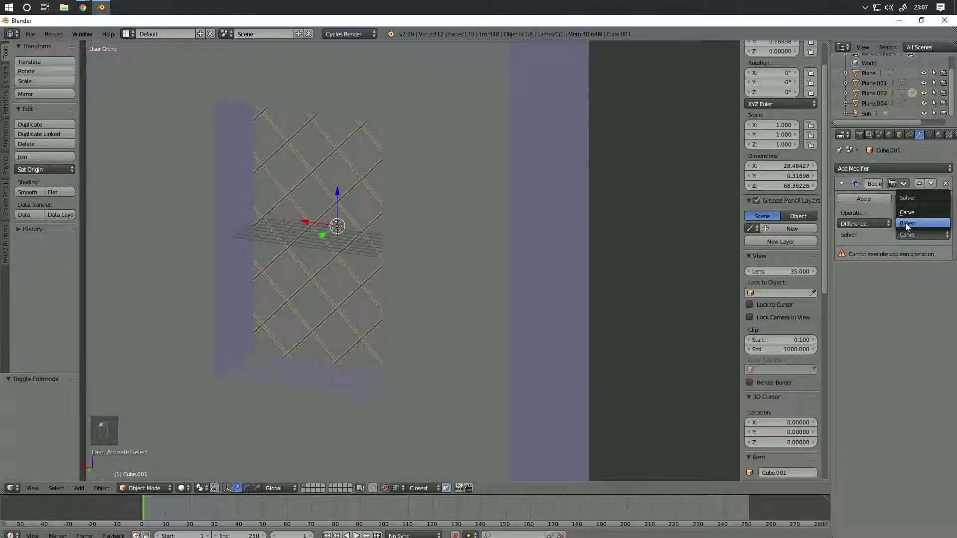
click(905, 223)
click(920, 235)
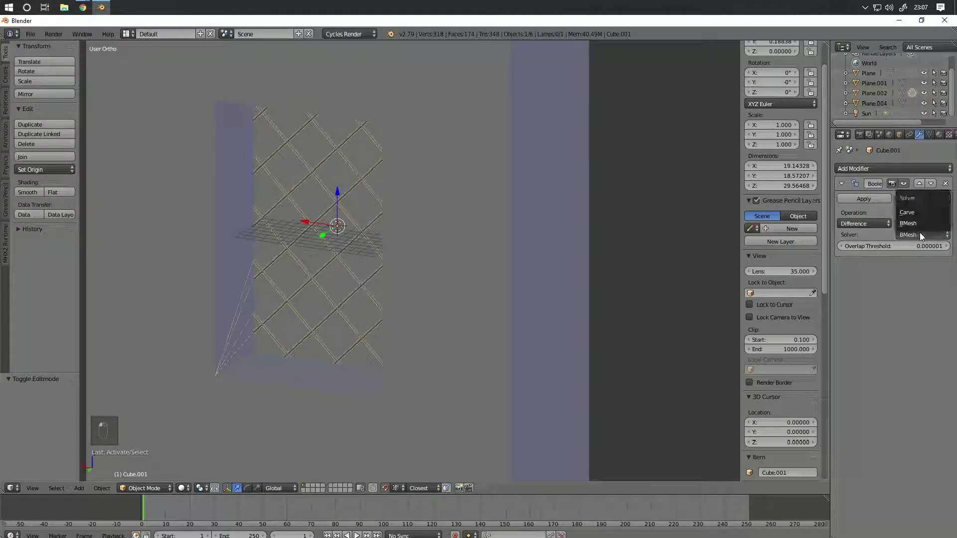
click(916, 212)
Step: Try scaling the lattice mesh about 12 times along Y to thicken its bars for the Boolean
middle_drag(337, 244, 309, 246)
key(Tab)
key(s)
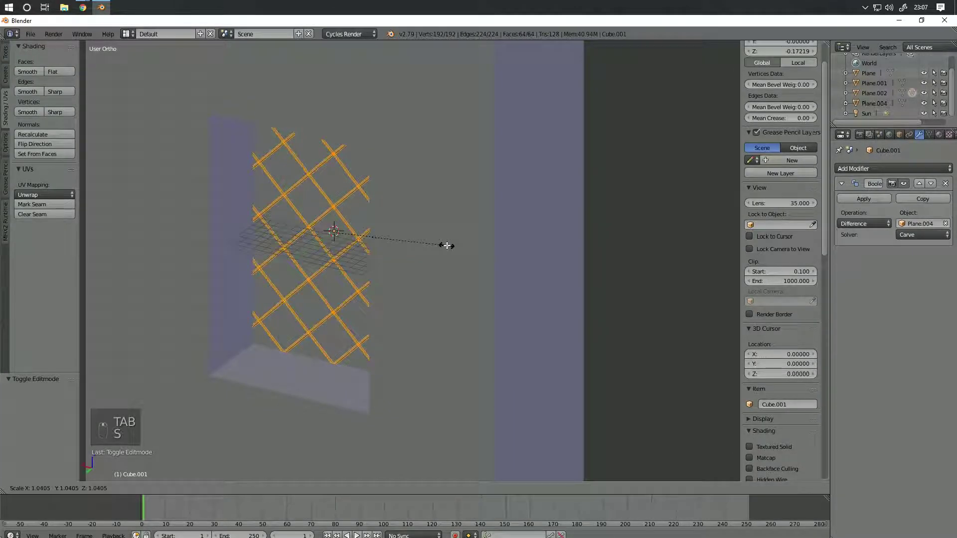
key(y)
click(323, 146)
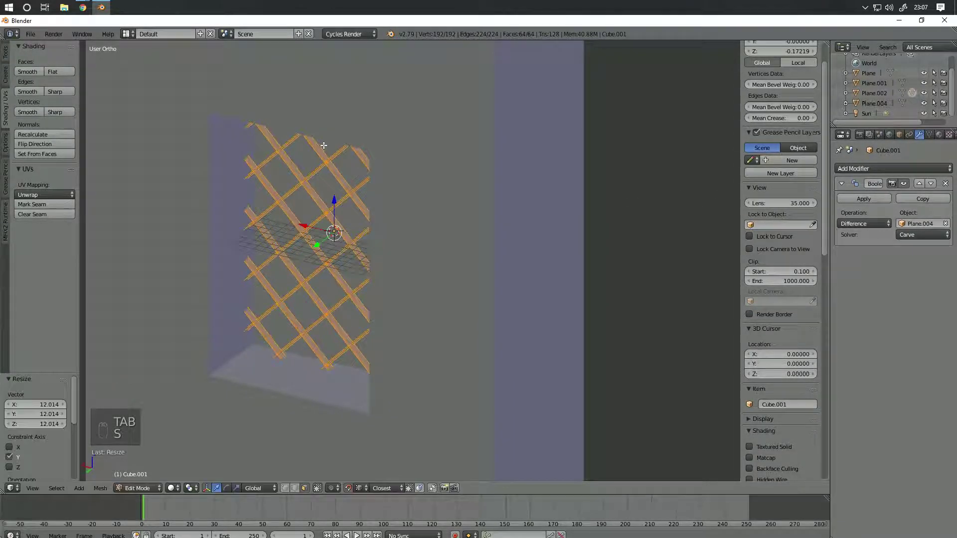
key(Tab)
key(Tab)
key(Tab)
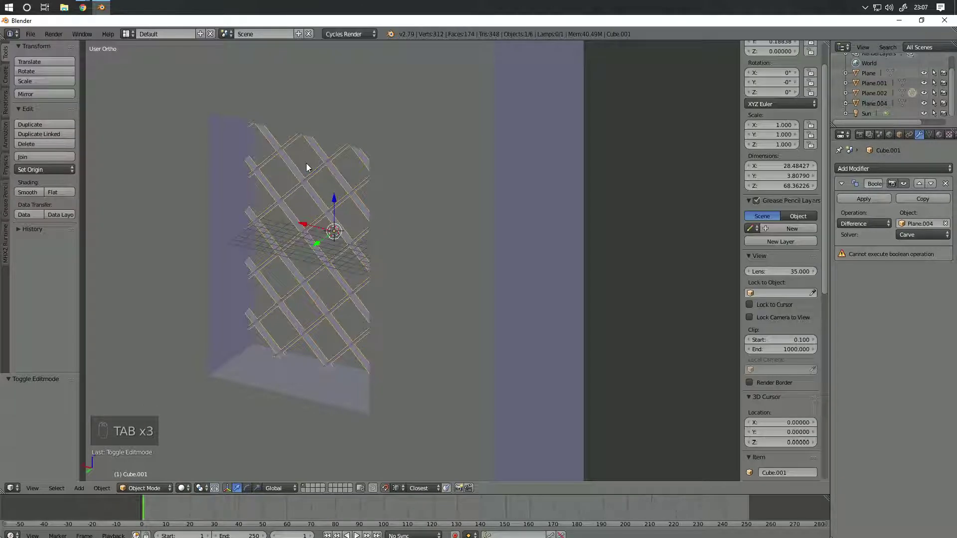
key(Tab)
key(Tab)
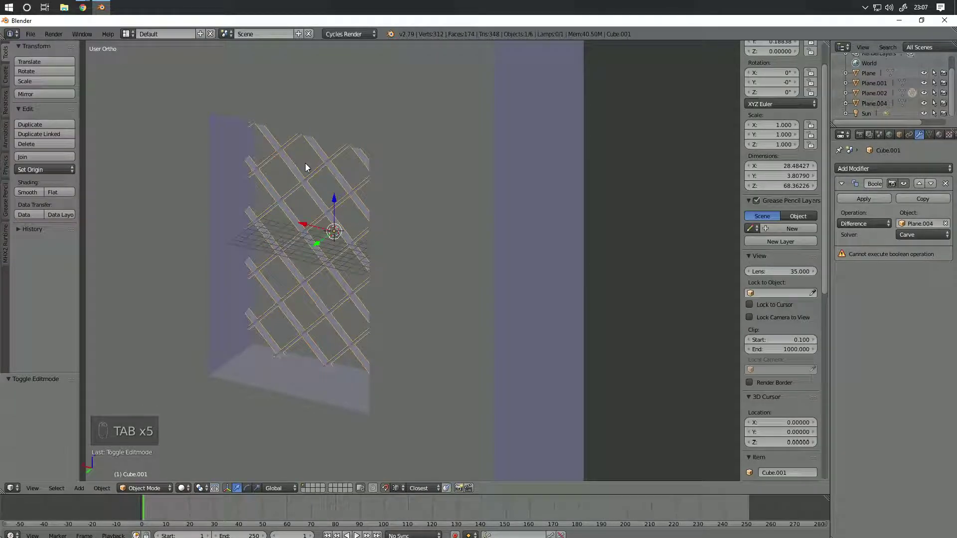
Step: Undo the lattice's Y scaling
key(ctrl+z)
key(Tab)
key(ctrl+z)
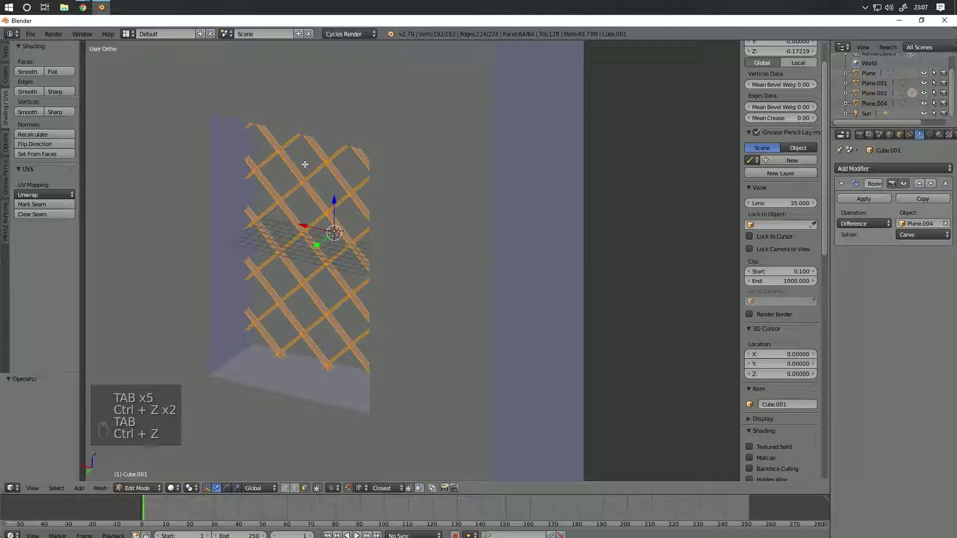
key(ctrl+z)
key(ctrl+z)
key(ctrl+z)
key(Tab)
key(ctrl+z)
key(ctrl+z)
key(ctrl+z)
key(Tab)
Step: Switch the lattice's Difference Boolean to the BMesh solver and apply the modifier
middle_drag(301, 164, 289, 200)
key(a)
key(a)
key(Tab)
right_click(195, 203)
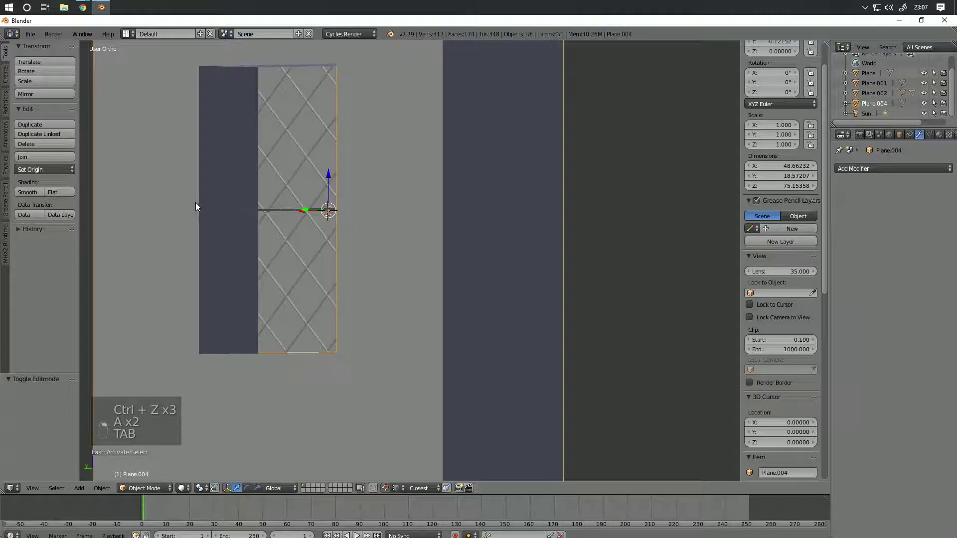
right_click(292, 193)
click(921, 234)
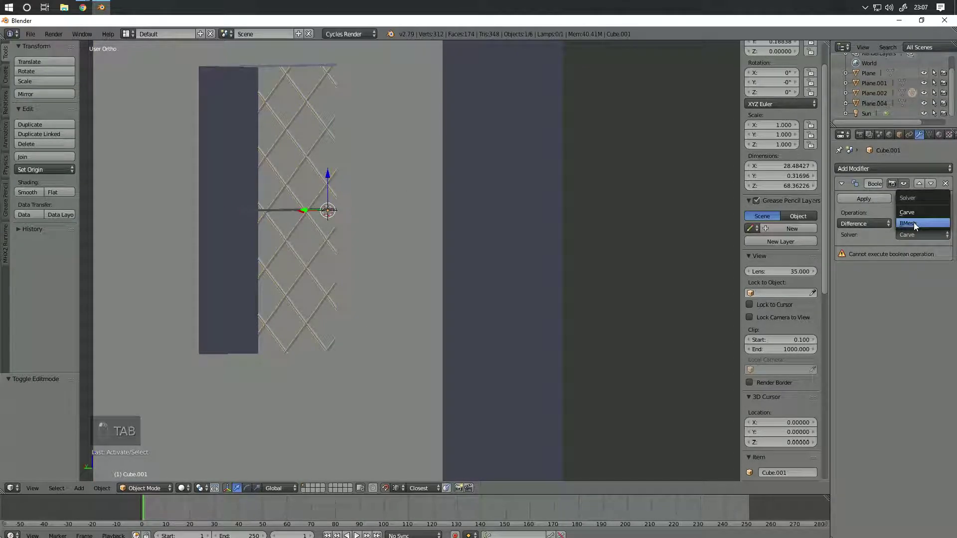
click(923, 233)
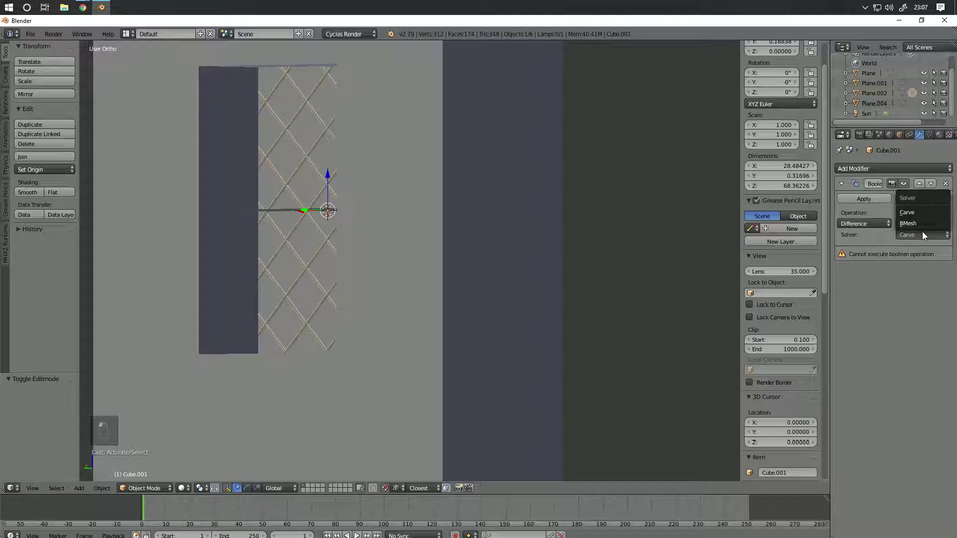
click(909, 222)
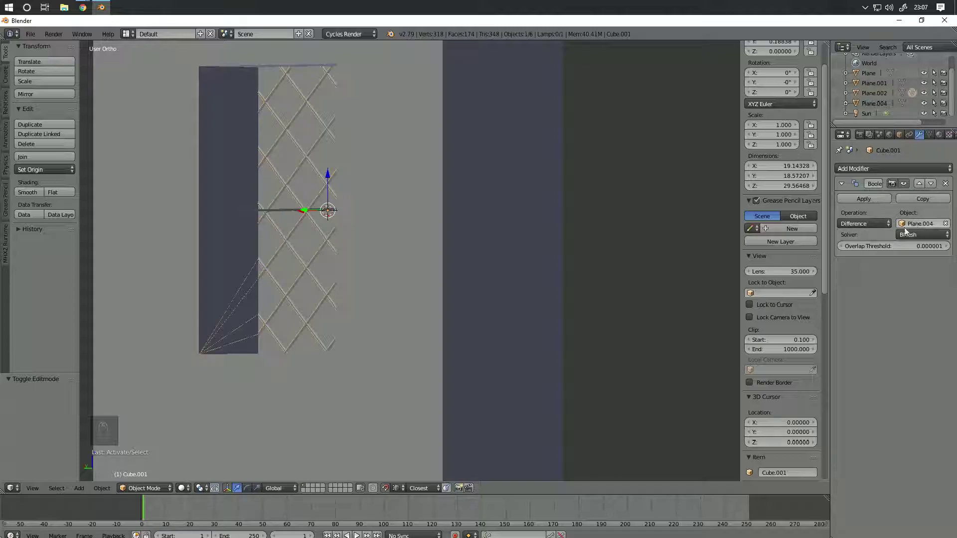
click(872, 198)
Step: Delete the thick cutting frame, Plane.004
right_click(463, 242)
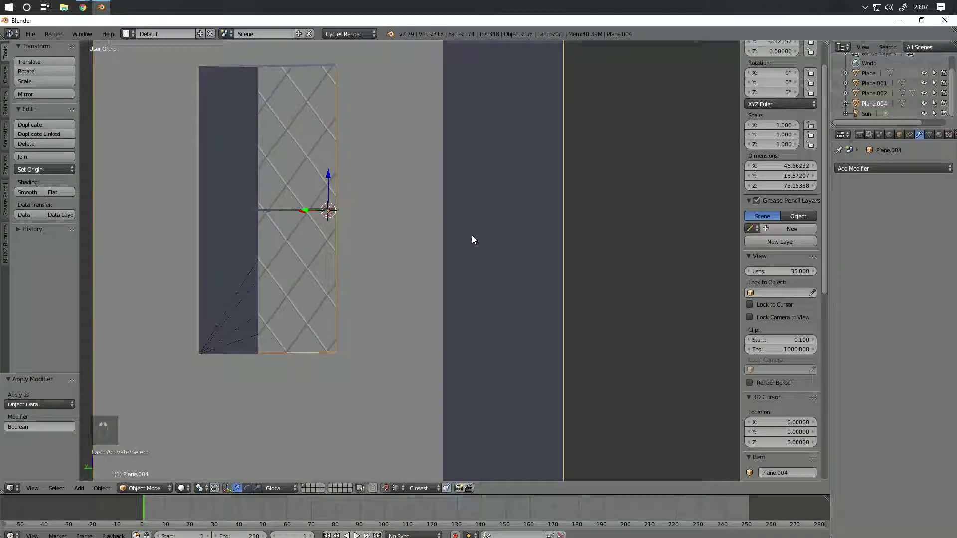
key(Delete)
click(495, 243)
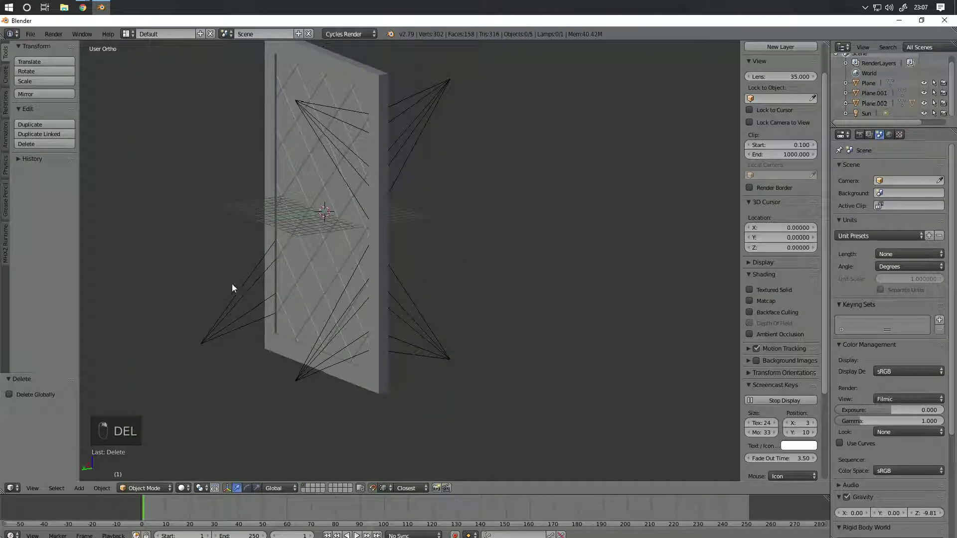
Step: Delete the six stray corner vertices that the Boolean left around the lattice mesh
right_click(244, 291)
middle_drag(247, 293, 542, 230)
key(Tab)
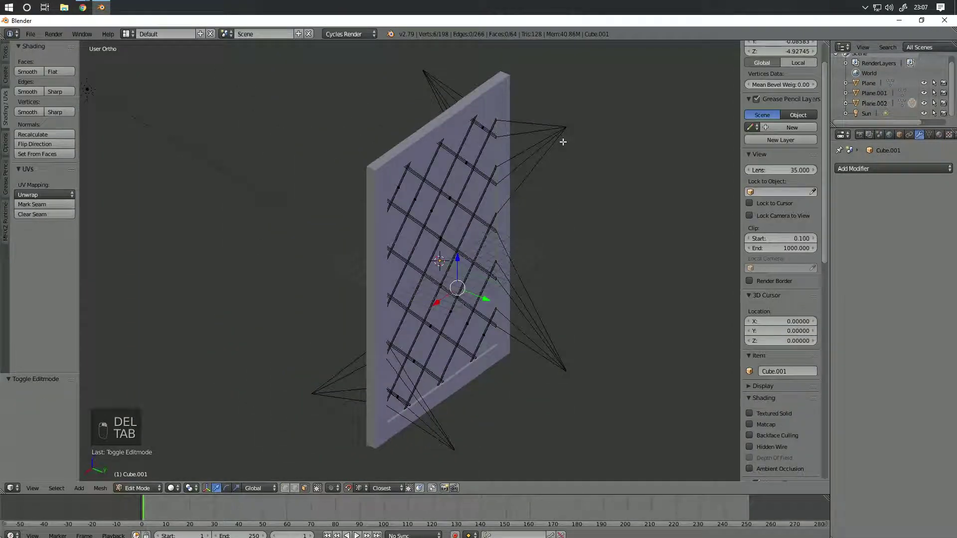
right_click(569, 128)
shift+right_click(572, 368)
shift+right_click(442, 445)
shift+right_click(310, 394)
middle_drag(299, 398, 360, 402)
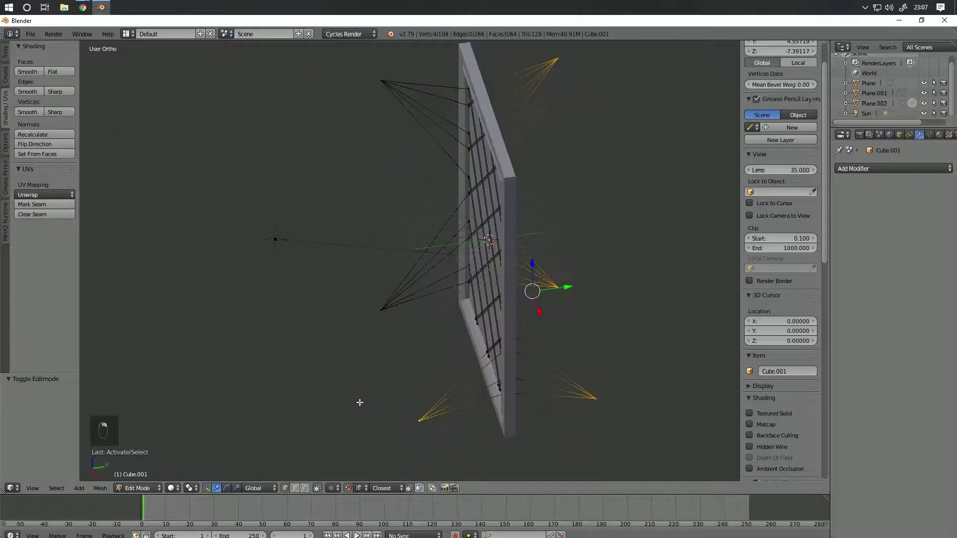
shift+right_click(377, 84)
shift+right_click(375, 310)
key(Delete)
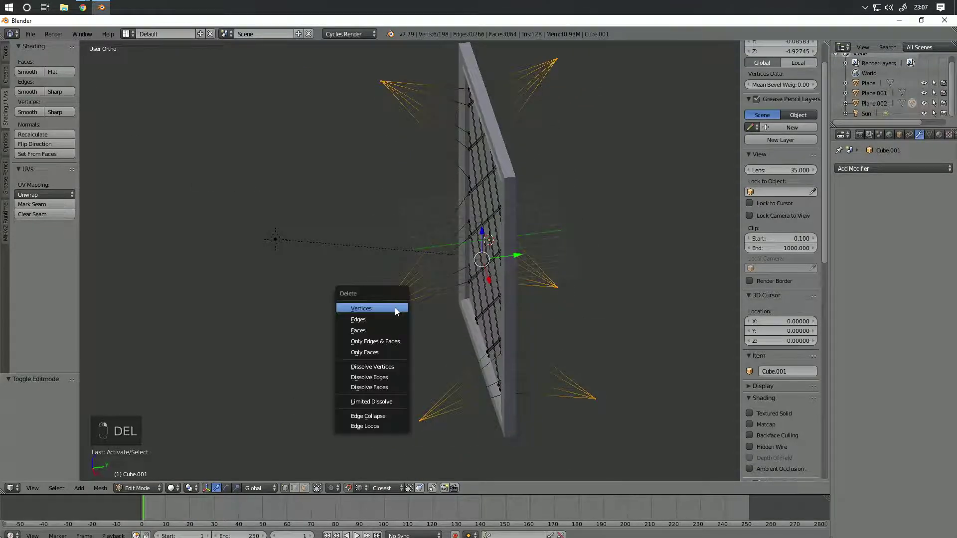
Step: Delete the selected stray vertices of the lattice bars outside the window frame and leave Edit Mode
click(397, 307)
middle_drag(396, 307, 451, 314)
scroll(485, 271, up, 8)
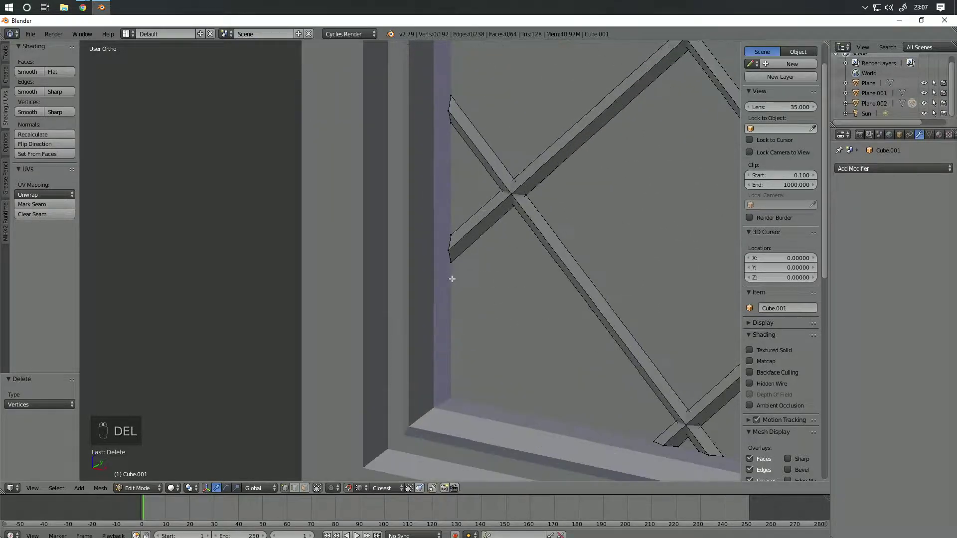
scroll(485, 271, down, 6)
middle_drag(573, 372, 623, 315)
scroll(601, 307, down, 3)
key(Tab)
scroll(602, 299, down, 3)
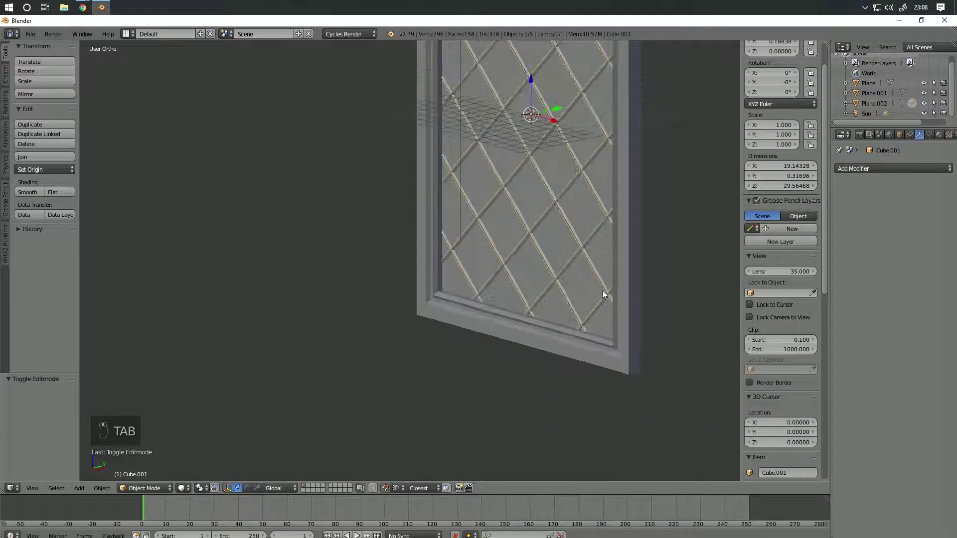
Step: Examine the window frame and lattice in rendered preview and solid shading
key(shift+z)
middle_drag(560, 293, 460, 295)
key(z)
key(z)
key(z)
middle_drag(393, 289, 540, 308)
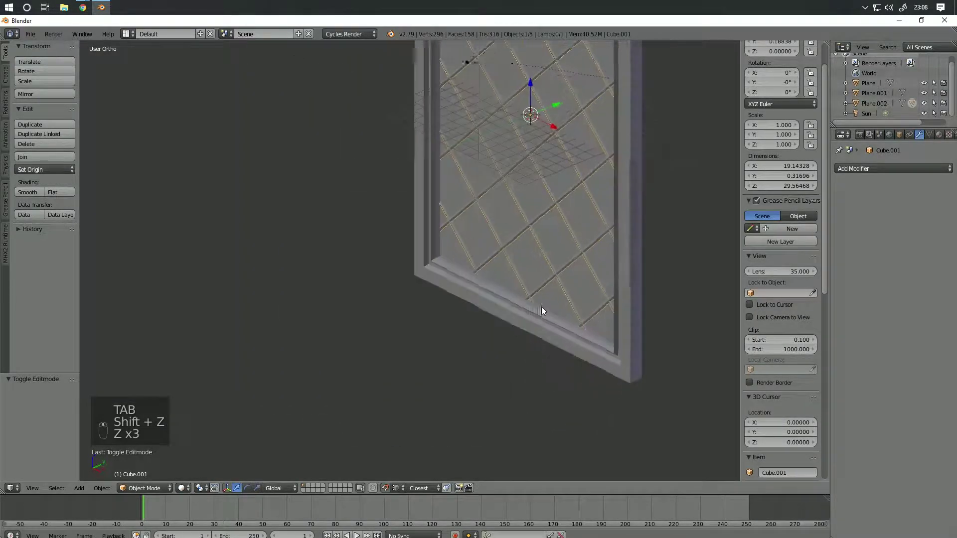
key(shift+z)
scroll(551, 313, down, 3)
scroll(551, 313, down, 1)
mouse_move(476, 277)
shift+middle_down()
mouse_move(431, 342)
mouse_move(489, 316)
mouse_move(486, 294)
shift+middle_up()
key(z)
key(z)
key(z)
scroll(456, 280, up, 5)
Step: Give the window pane a new material named Glass and set its surface shader to Glass BSDF
right_click(477, 197)
middle_drag(618, 204, 648, 205)
click(939, 134)
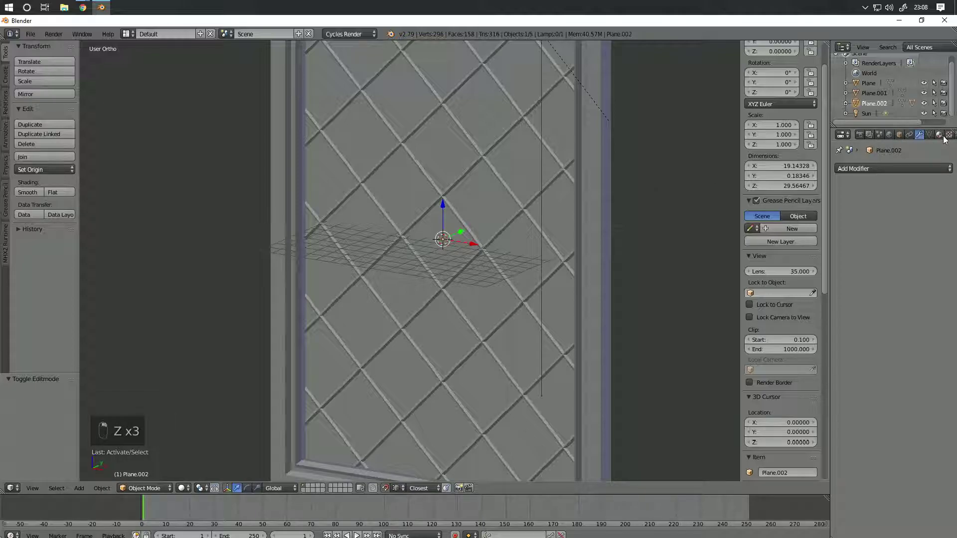
click(841, 201)
key(Escape)
click(871, 201)
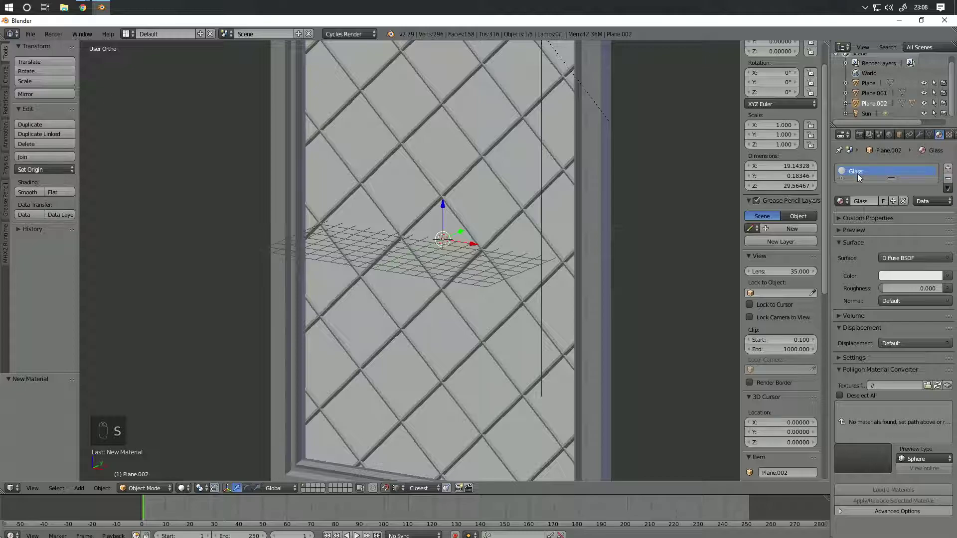
click(904, 259)
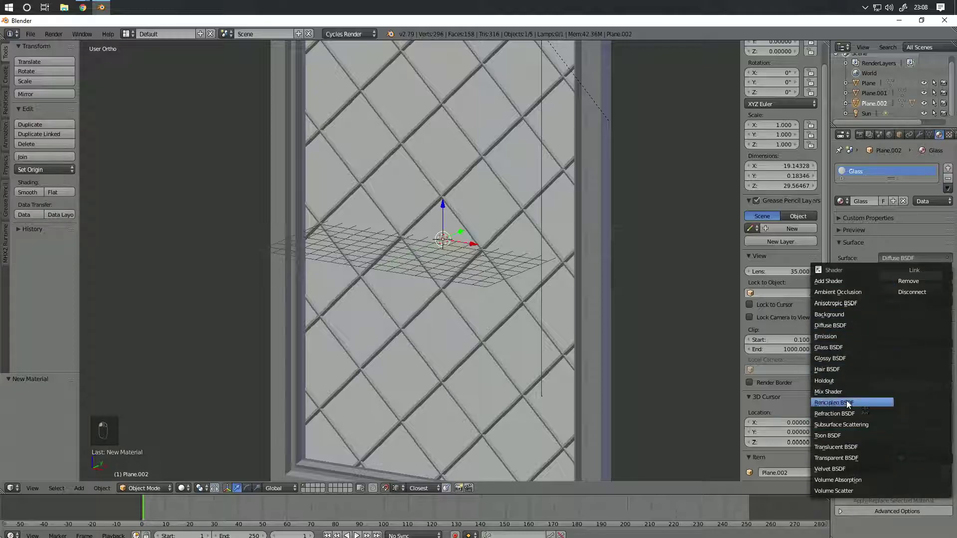
click(840, 347)
Step: Check the pane's glass material in rendered preview, then return to solid shading
scroll(581, 340, down, 6)
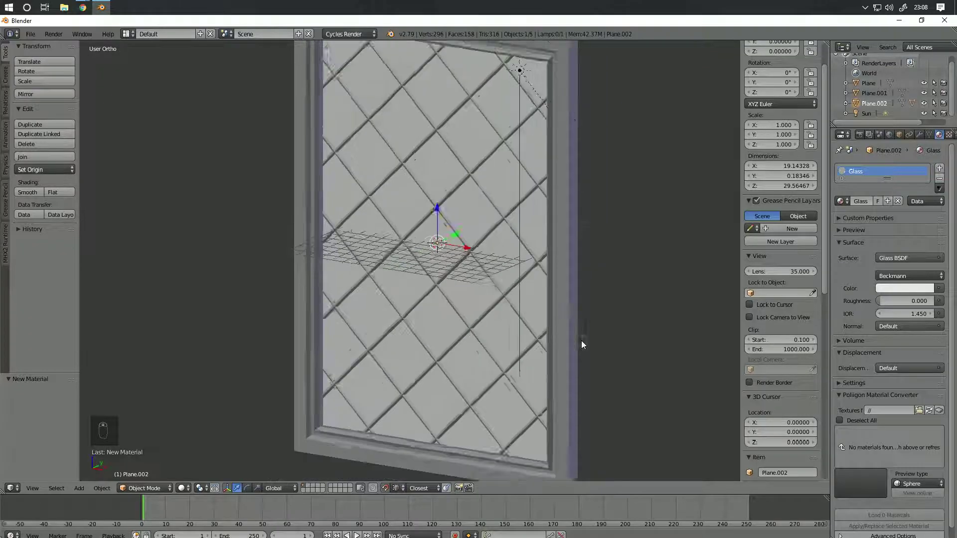
key(shift+z)
mouse_move(593, 350)
middle_down()
mouse_move(582, 322)
mouse_move(542, 340)
mouse_move(455, 286)
middle_up()
middle_drag(453, 177, 433, 190)
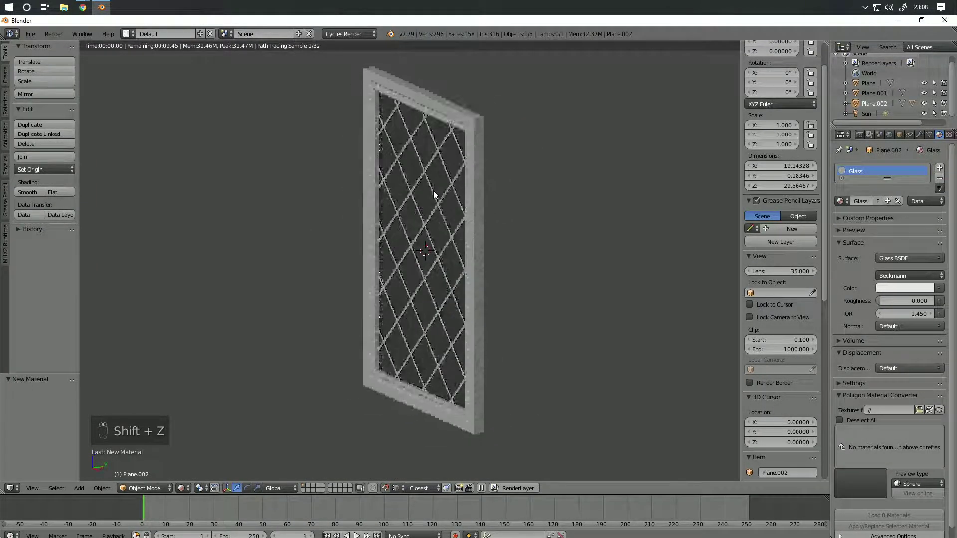
scroll(433, 190, up, 4)
key(z)
key(z)
key(z)
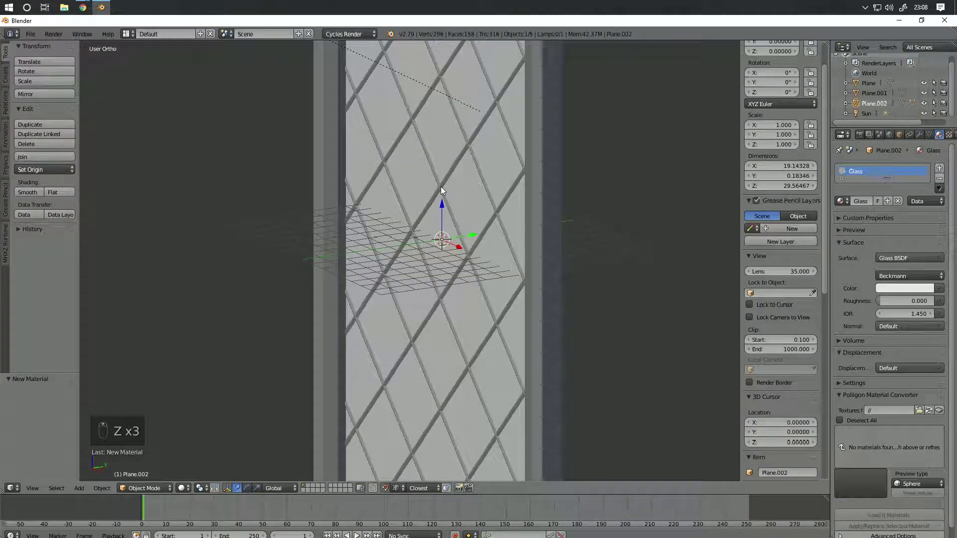
scroll(440, 186, down, 5)
middle_drag(425, 238, 287, 231)
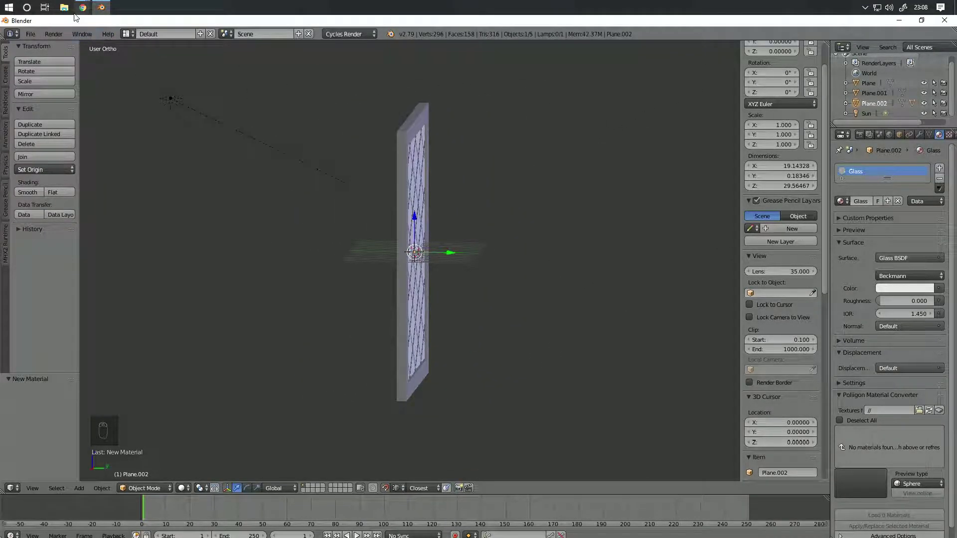
Step: Switch to Chrome to study the reference photo of the wooden window with shutters, then return to Blender
mouse_move(83, 7)
click(265, 55)
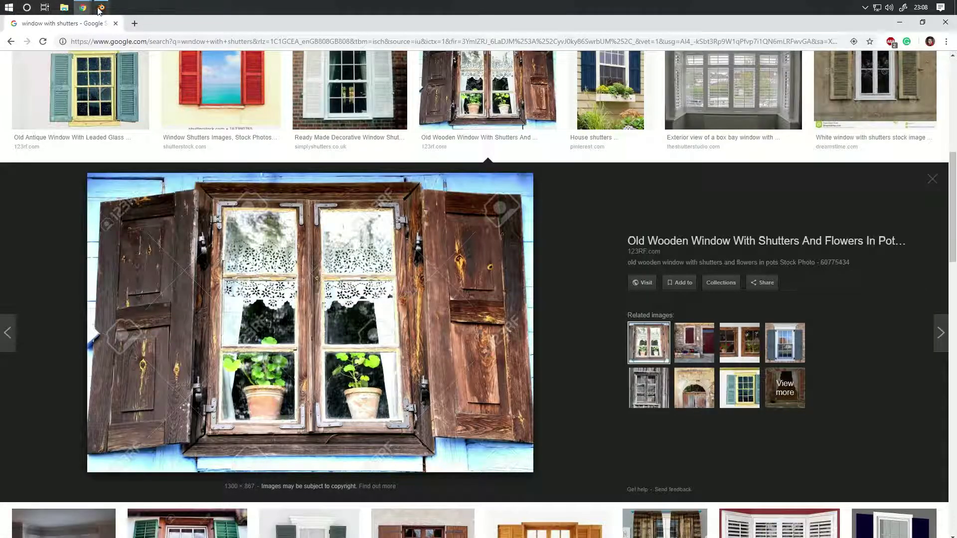
click(100, 7)
middle_drag(465, 135, 611, 147)
shift+right_click(474, 145)
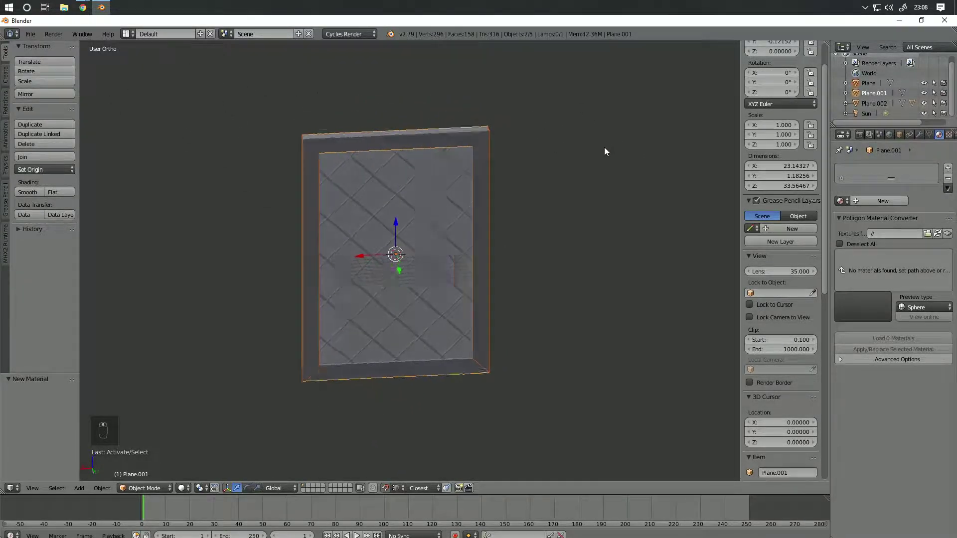
key(Tab)
key(Tab)
Step: Add a cube mesh and move it about 1.5 units along Y, clear of the window frame
scroll(464, 215, up, 6)
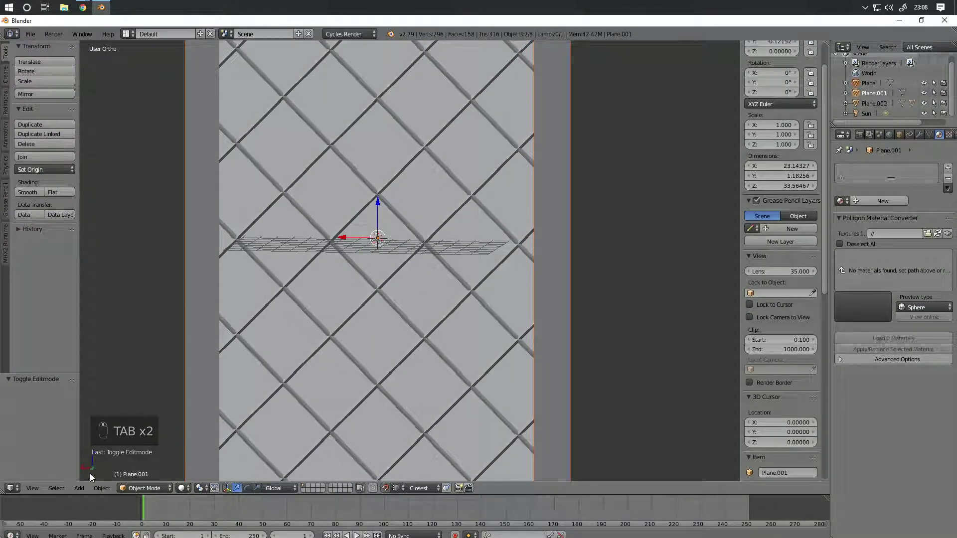
click(79, 488)
mouse_move(95, 477)
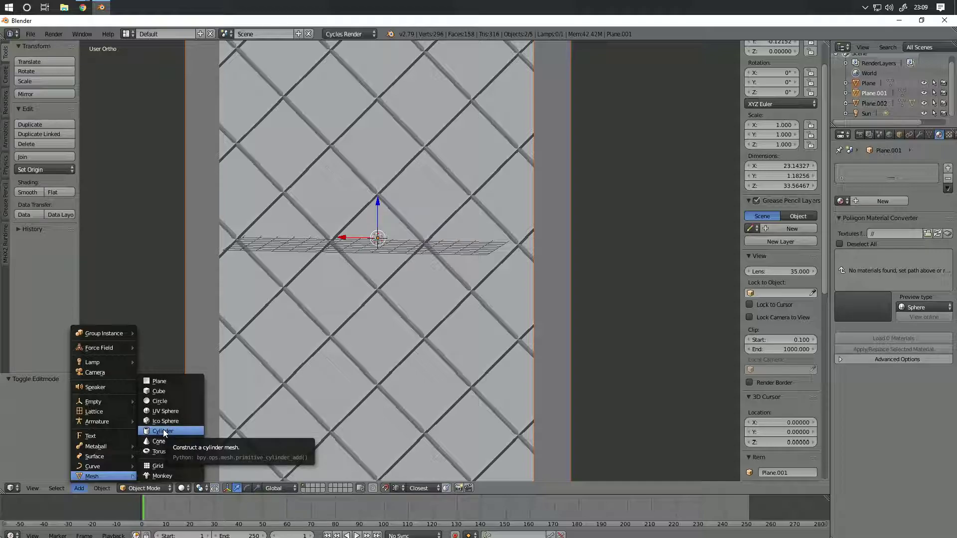
click(171, 390)
scroll(365, 268, down, 6)
middle_drag(364, 268, 495, 361)
key(g)
key(y)
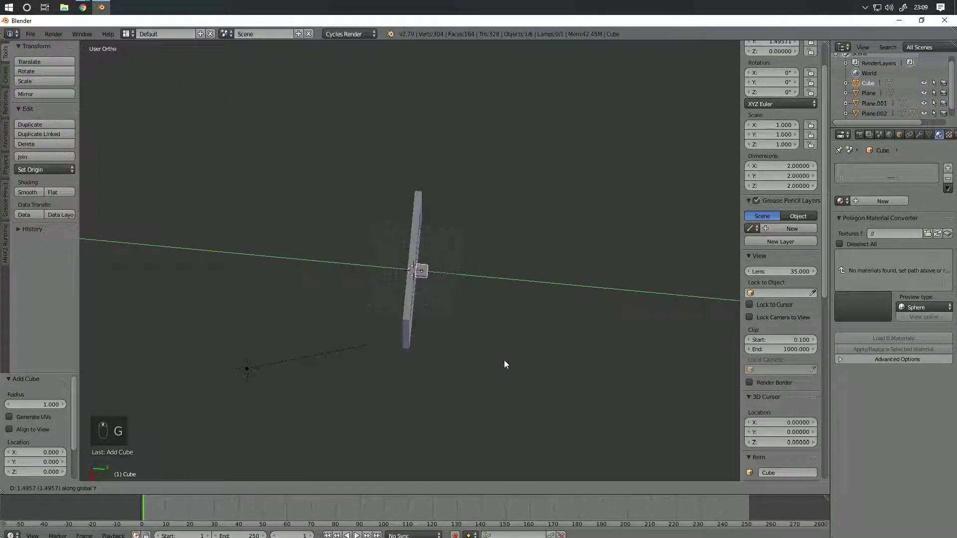
click(503, 360)
Step: Flatten the cube's mesh in Edit Mode by scaling it to 0.25 along Y
key(KP_7)
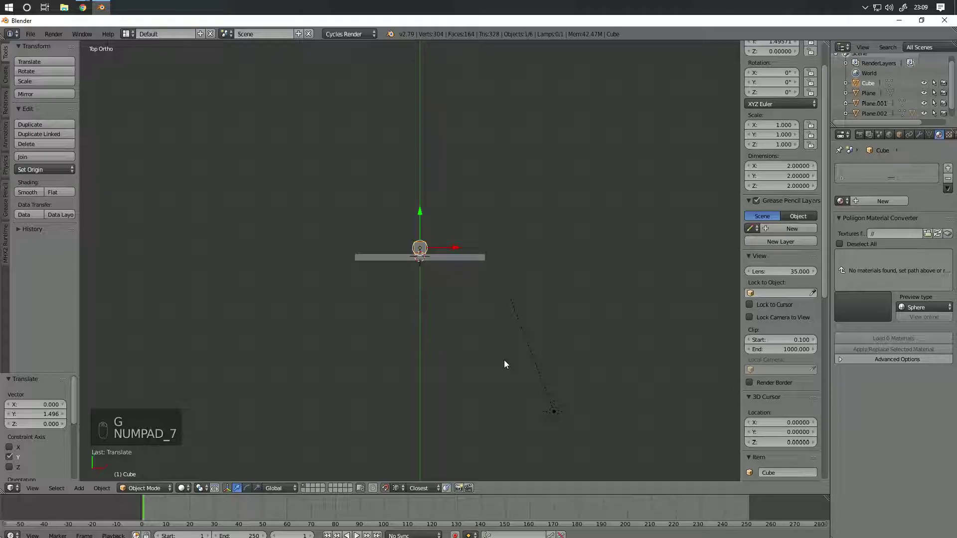
scroll(507, 324, up, 3)
middle_drag(494, 301, 348, 295)
key(KP_7)
scroll(429, 258, up, 3)
shift+middle_drag(519, 208, 273, 235)
scroll(416, 343, down, 1)
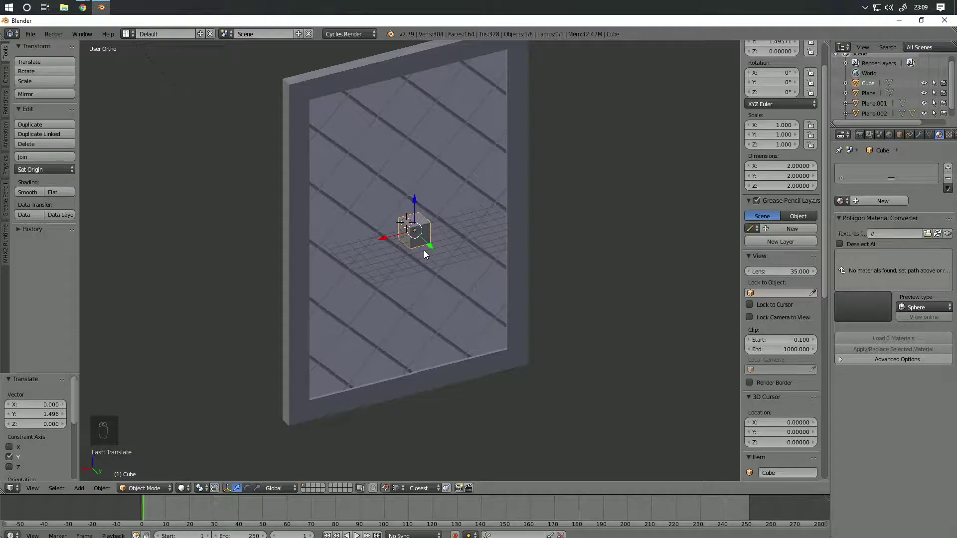
key(KP_7)
scroll(420, 300, up, 4)
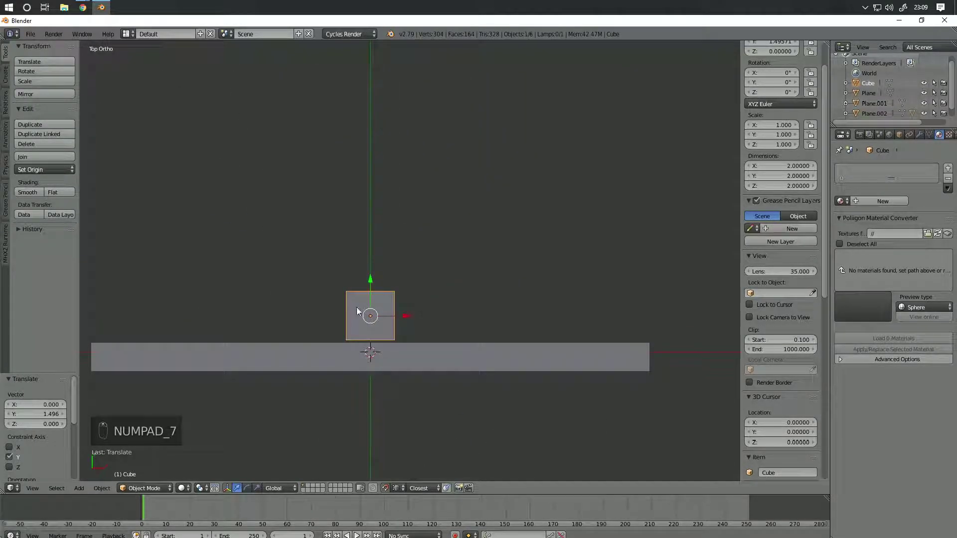
shift+middle_drag(370, 312, 465, 274)
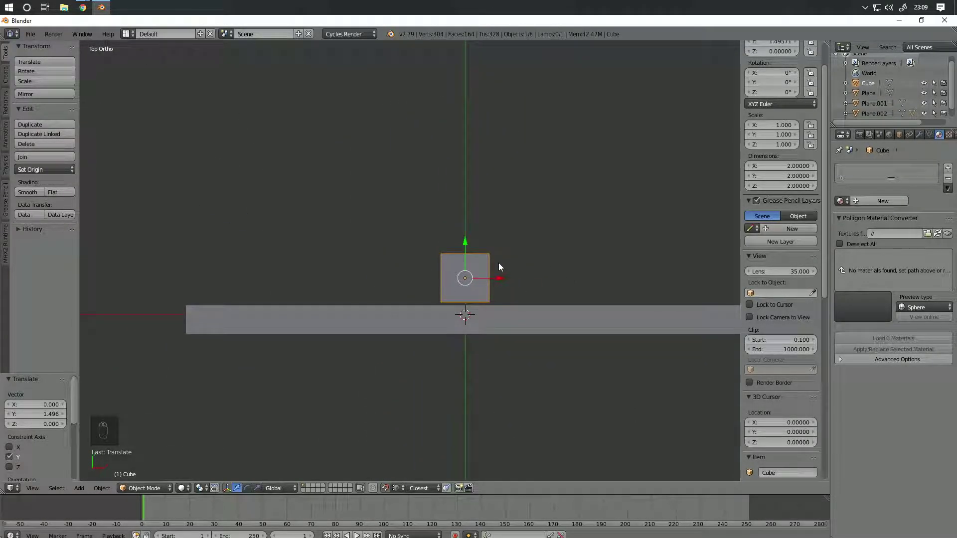
key(Tab)
scroll(499, 282, up, 4)
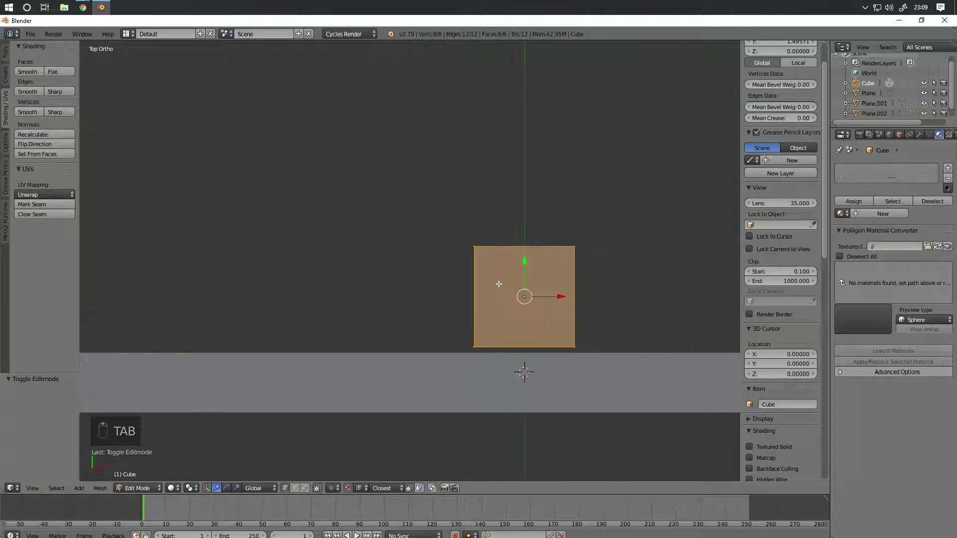
scroll(498, 281, down, 2)
key(s)
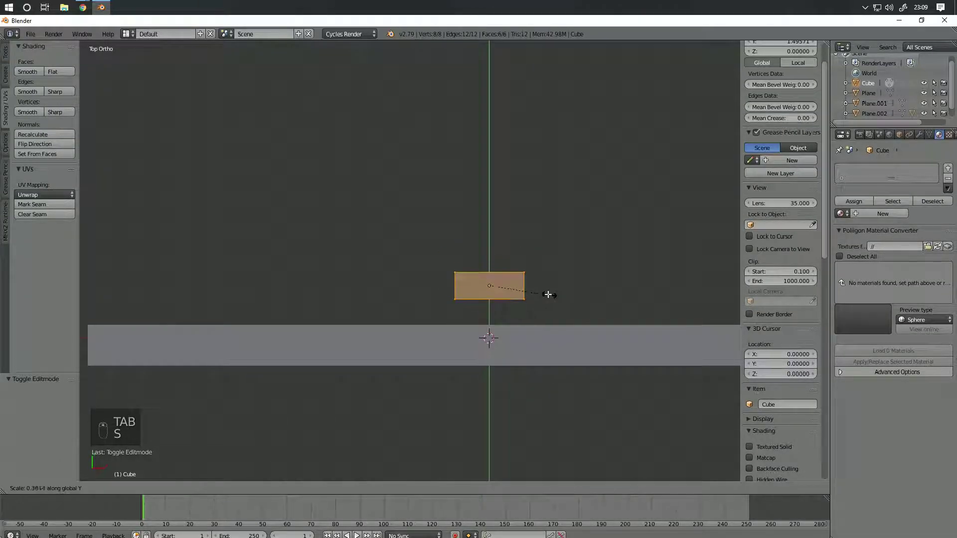
click(527, 285)
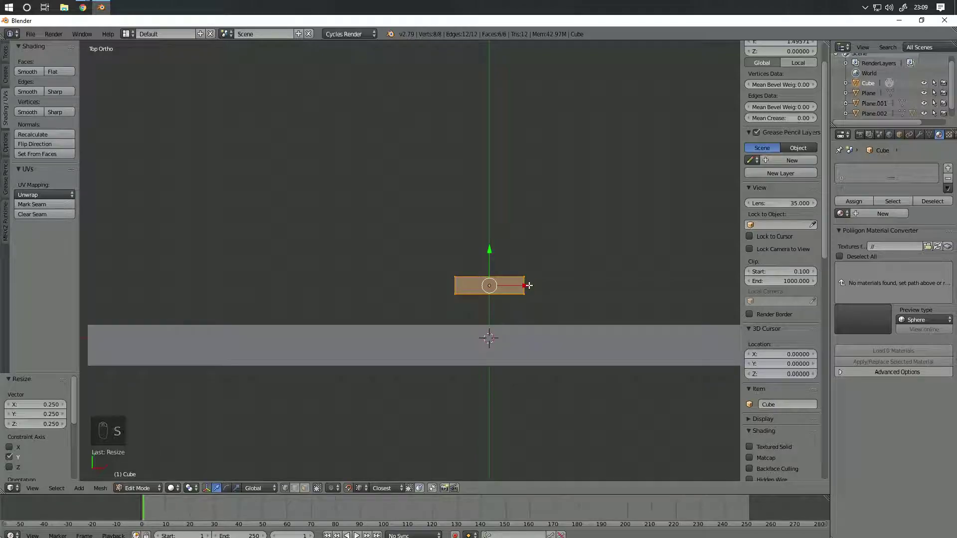
Step: In wireframe shading, extrude the flattened cube's negative-X end face about 1.02 units along X
scroll(442, 281, up, 2)
key(a)
key(z)
key(c)
click(474, 299)
scroll(475, 297, up, 5)
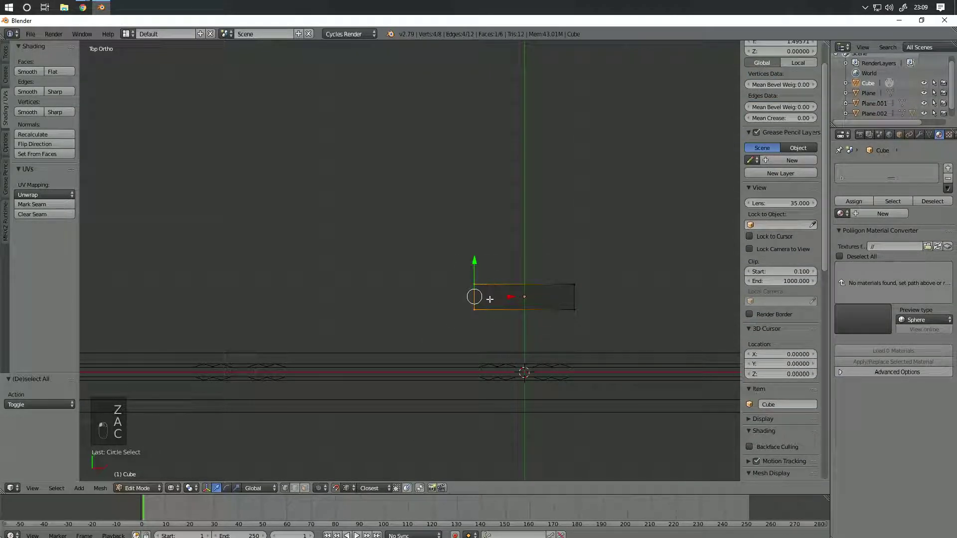
key(e)
key(y)
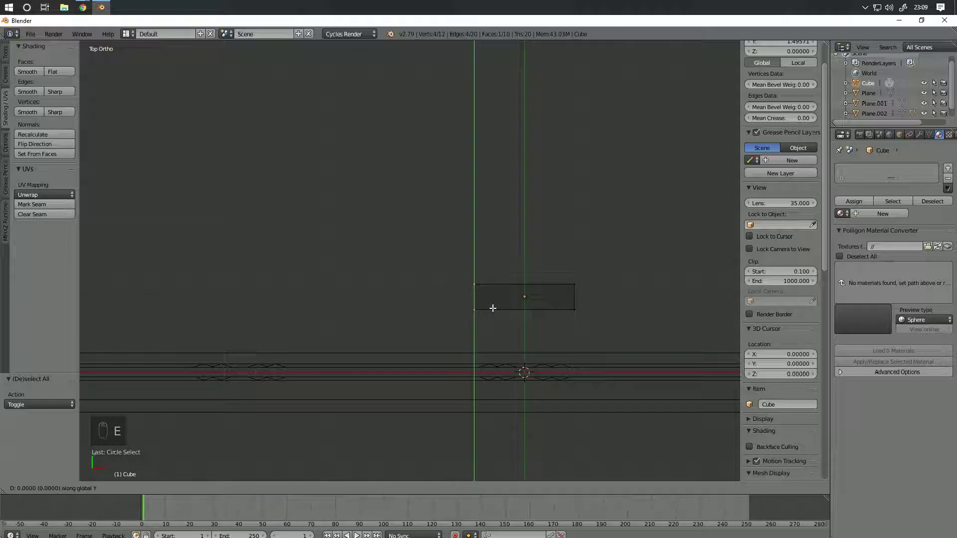
key(x)
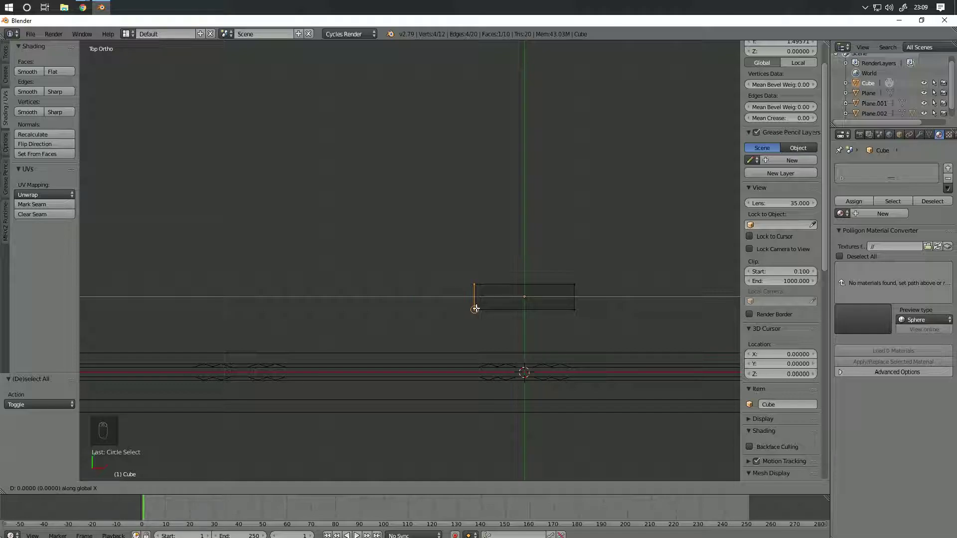
click(436, 312)
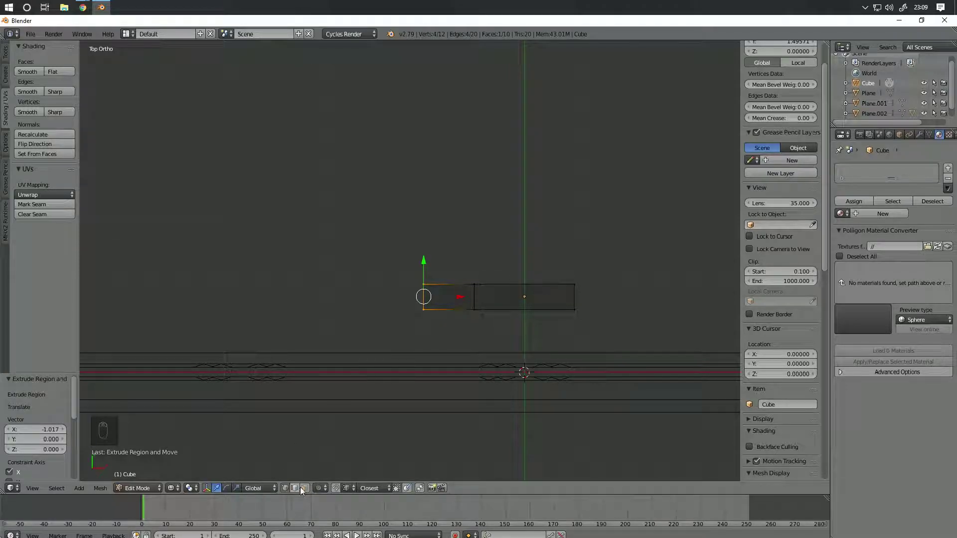
Step: Extrude the extruded end segment's face pointing away from the window outward by about 0.5 units
right_click(450, 283)
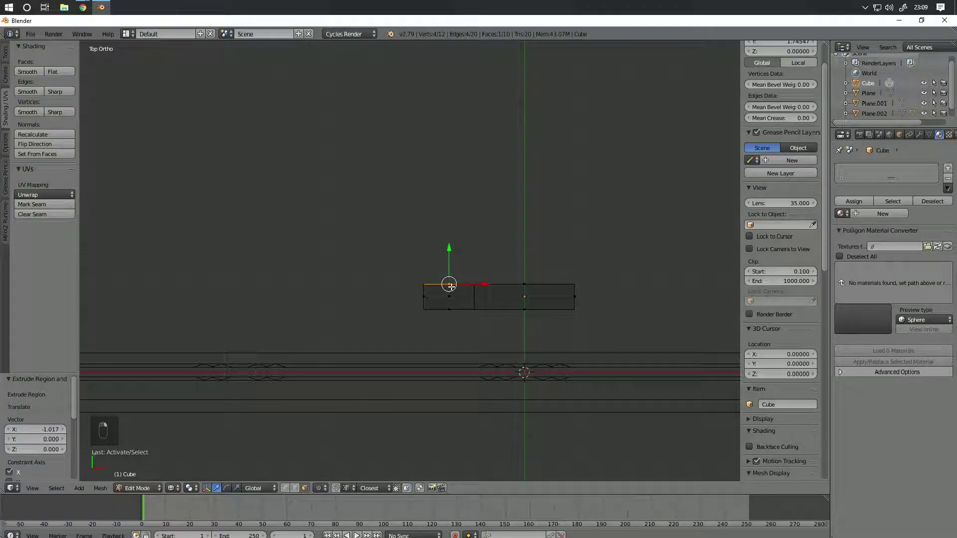
mouse_move(455, 302)
middle_down()
mouse_move(434, 324)
mouse_move(438, 309)
middle_up()
key(KP_7)
key(e)
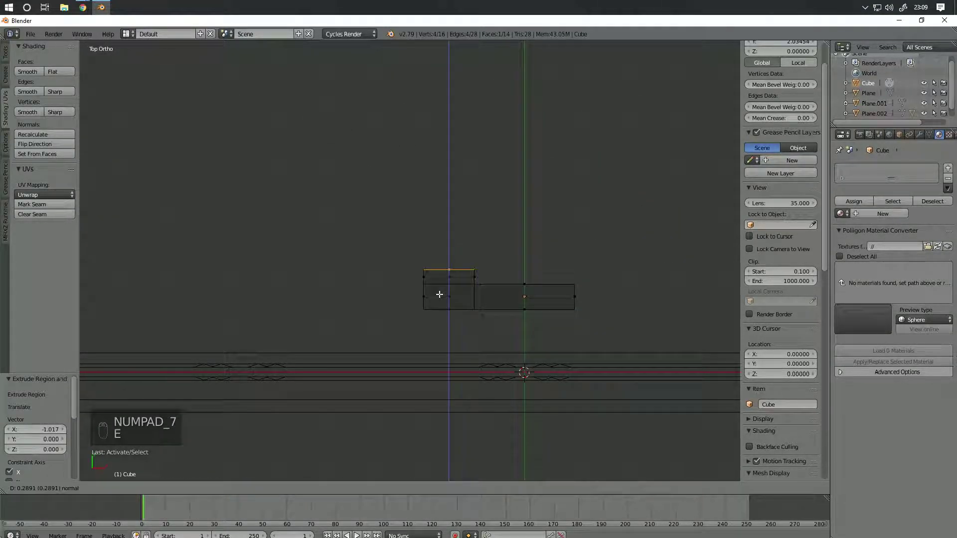
click(438, 287)
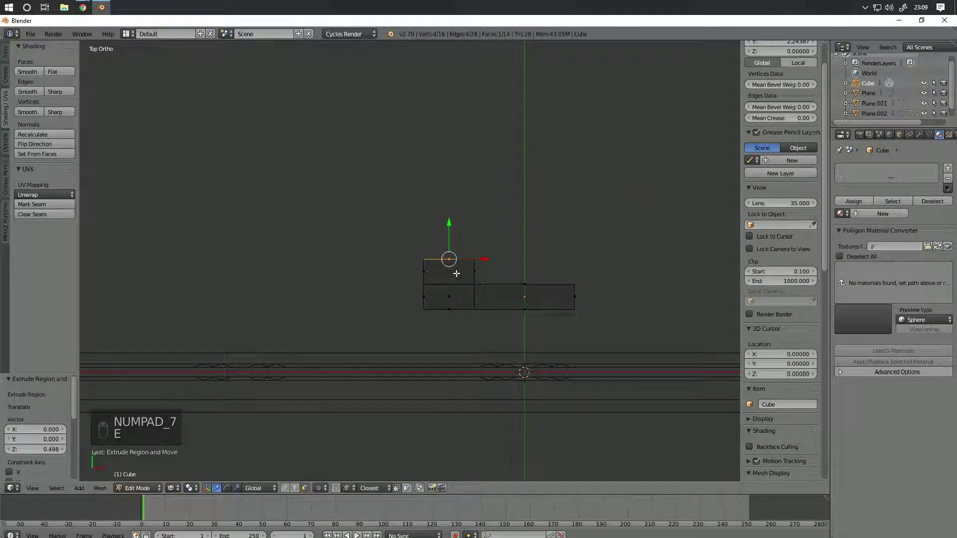
Step: Add a single centred loop cut splitting the raised end block across its width
key(ctrl+r)
click(460, 299)
right_click(461, 299)
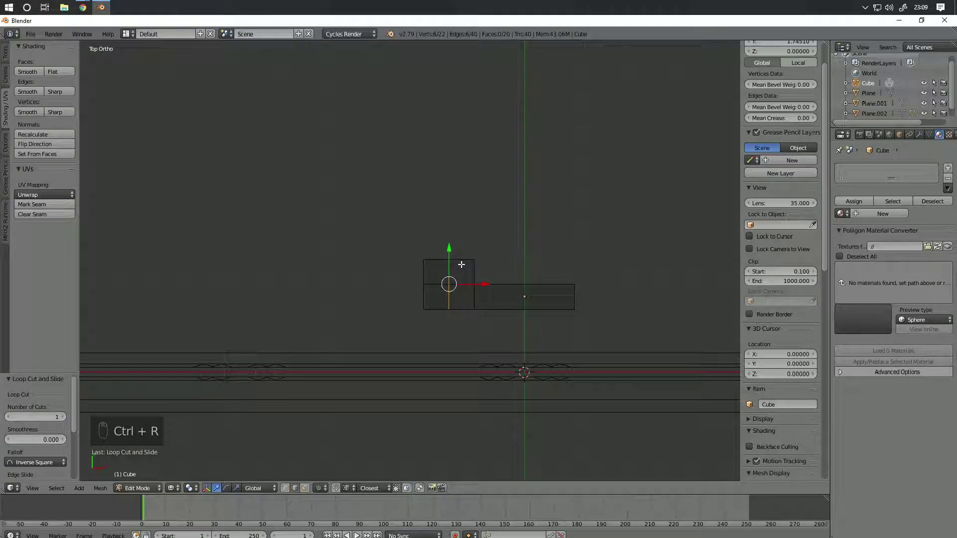
Step: Try to taper the end block by scaling its two corners farthest from the window to 0.7 along X
scroll(472, 317, up, 3)
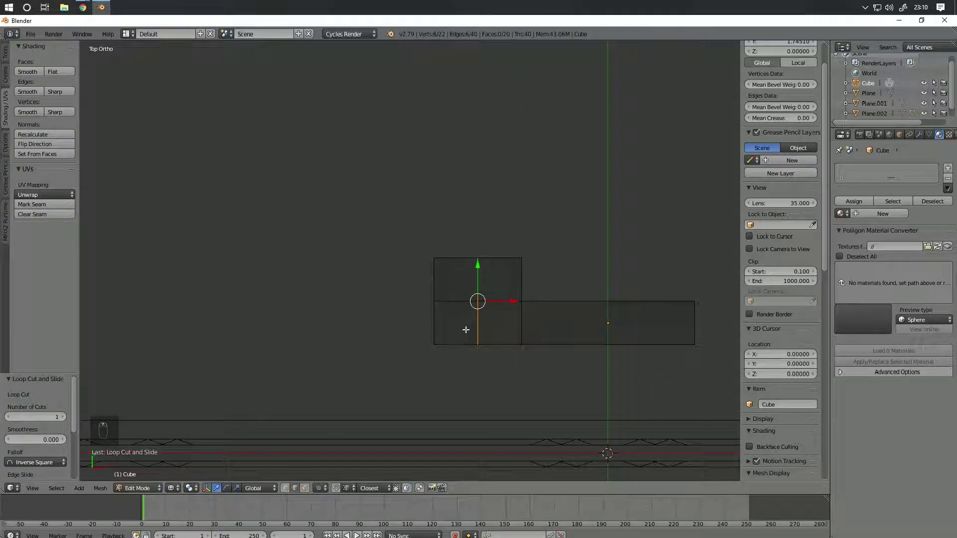
key(a)
key(c)
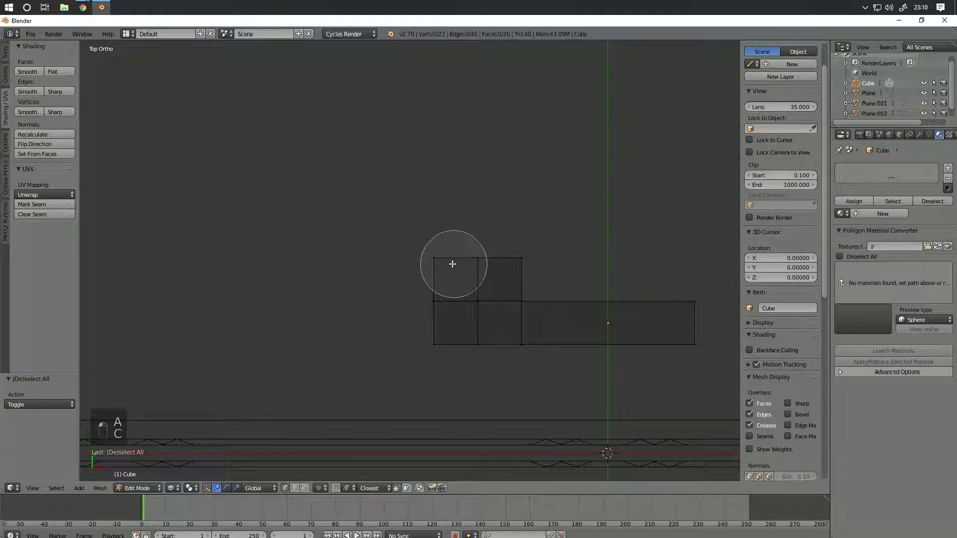
click(431, 244)
right_click(432, 245)
scroll(538, 273, up, 2)
key(c)
click(582, 251)
right_click(592, 254)
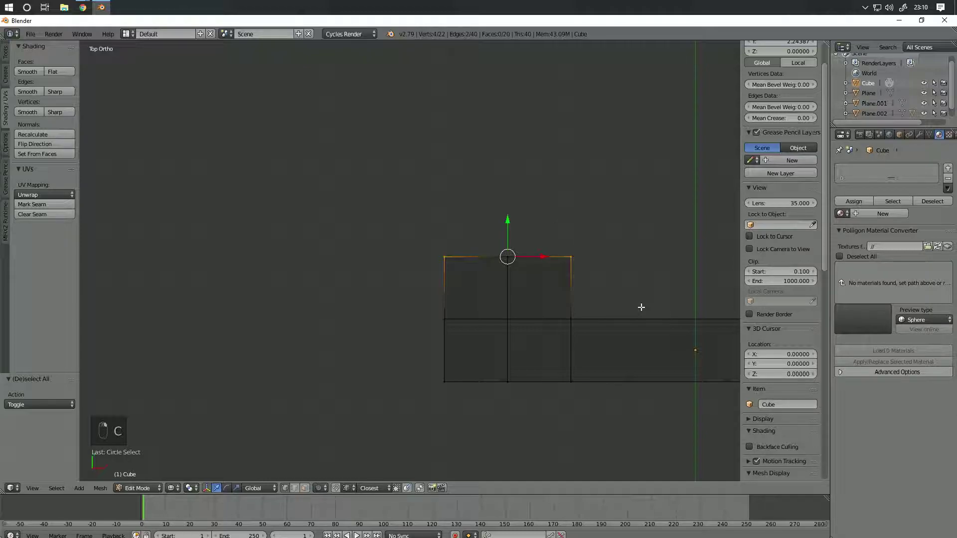
key(s)
key(x)
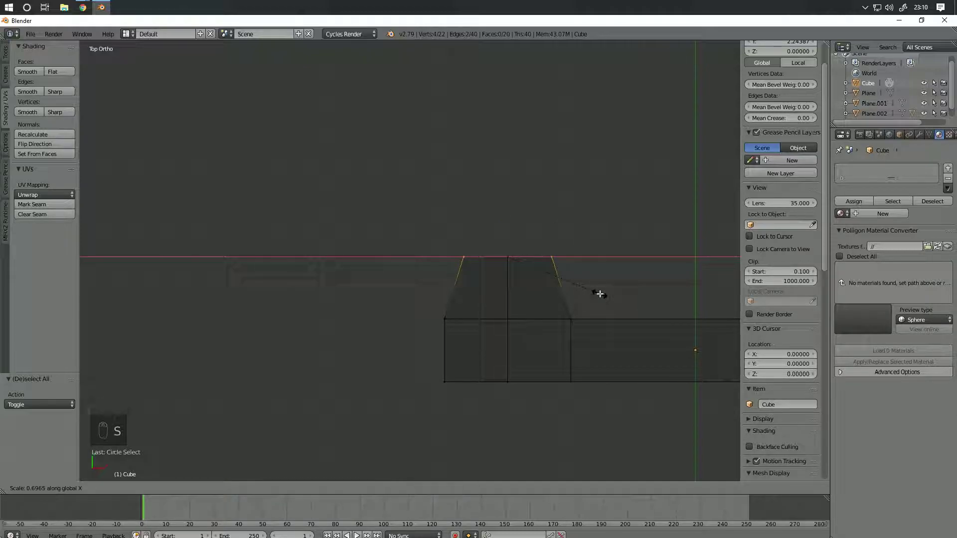
text(0.7)
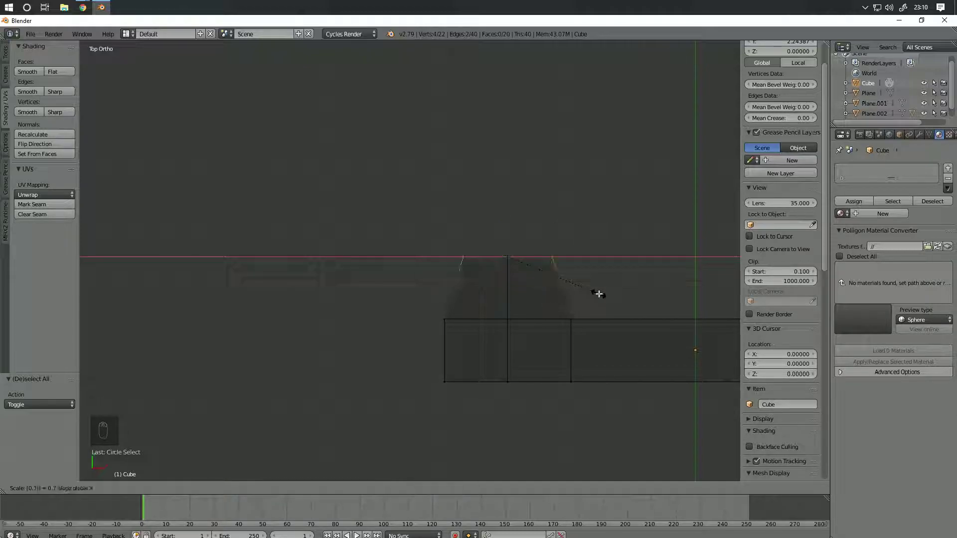
key(Return)
key(a)
key(c)
click(440, 383)
right_click(530, 367)
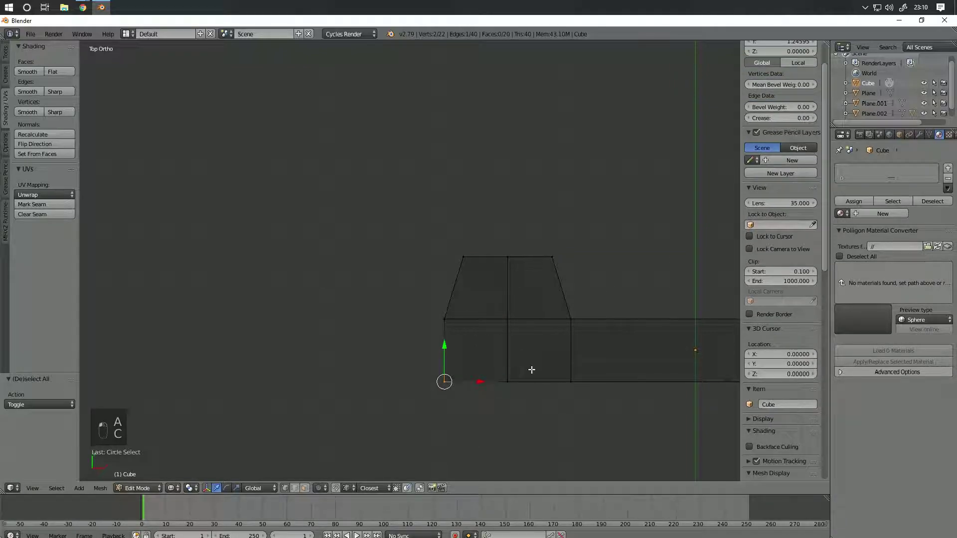
key(g)
key(x)
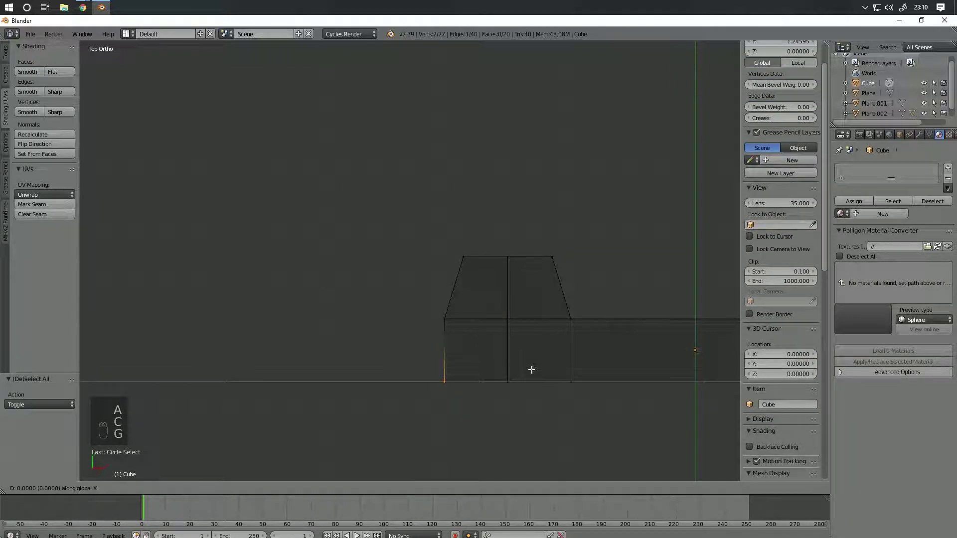
text(0.)
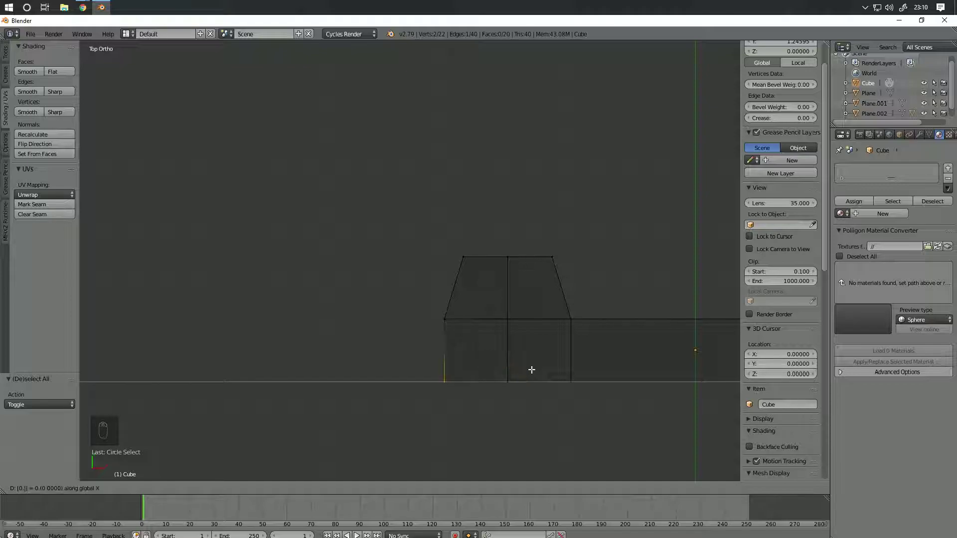
key(Escape)
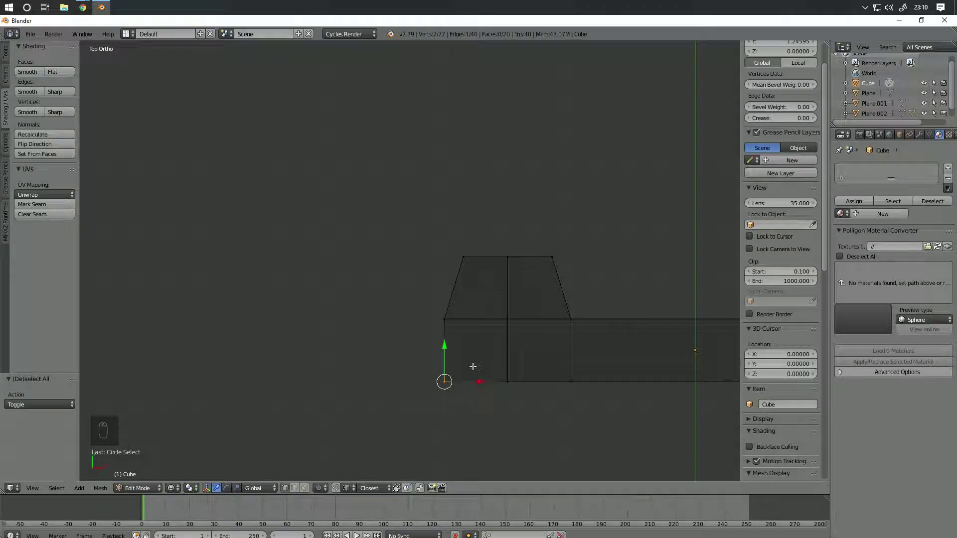
Step: Undo the X scaling of the end block's outer corners
key(ctrl+z)
key(ctrl+z)
key(ctrl+z)
key(ctrl+z)
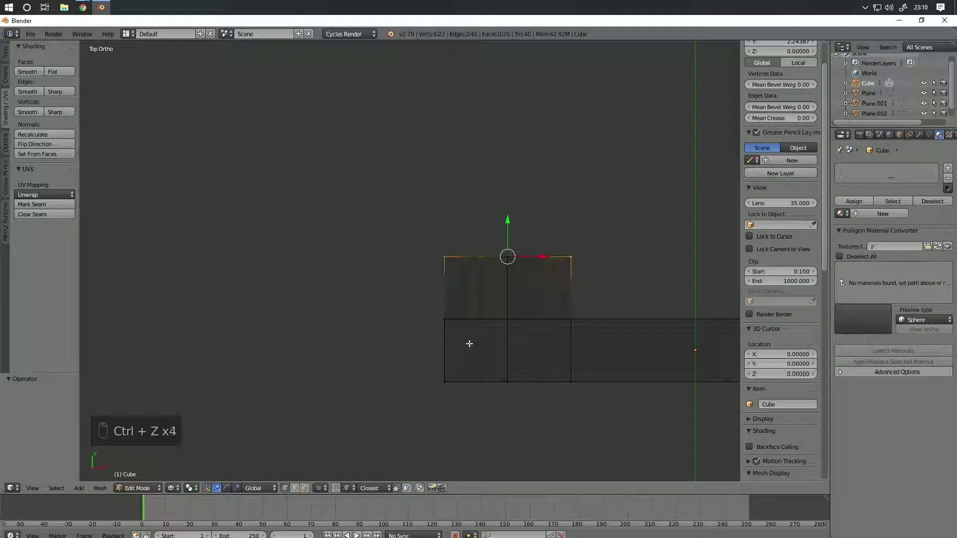
Step: Move the end block's negative-X corner on the side away from the window 0.15 units along X
key(a)
key(c)
click(444, 257)
key(g)
key(x)
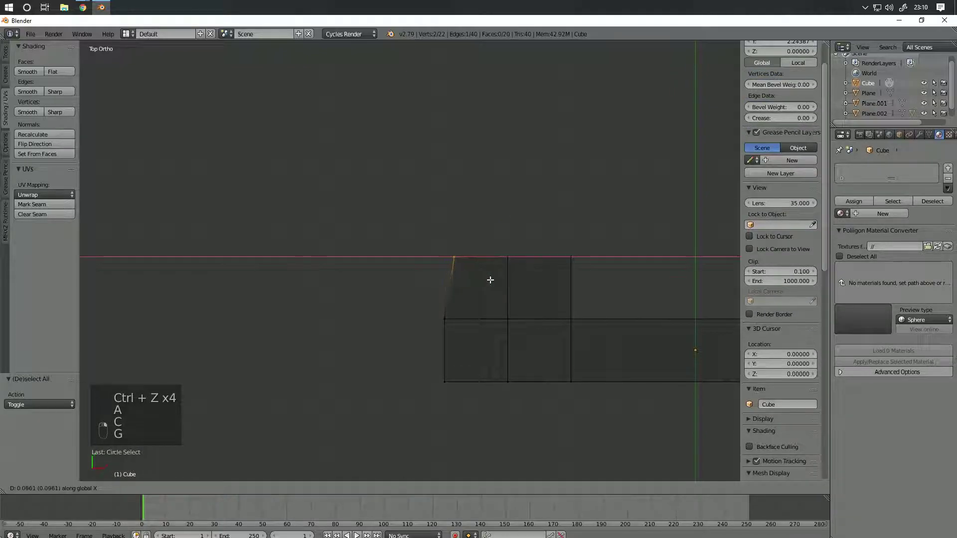
text(0.15)
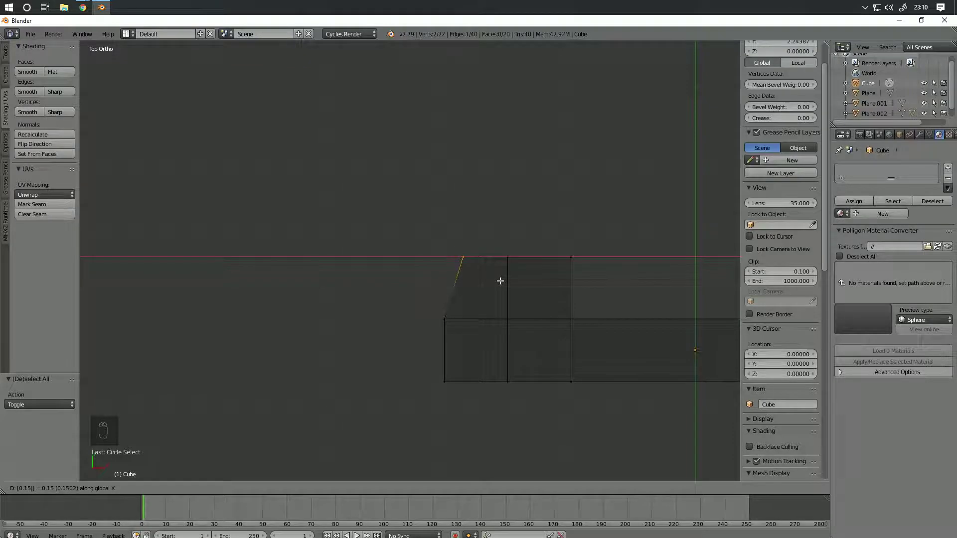
key(Return)
Step: Move the end block's positive-X corner on the side away from the window -0.15 units along X
key(a)
key(c)
click(572, 260)
right_click(573, 259)
key(g)
text(x)
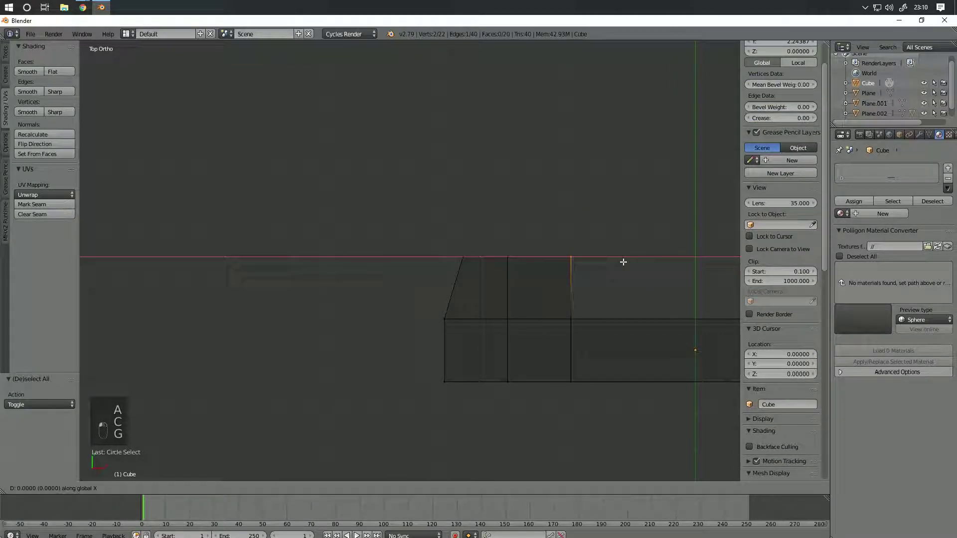
text(0.15-)
key(Return)
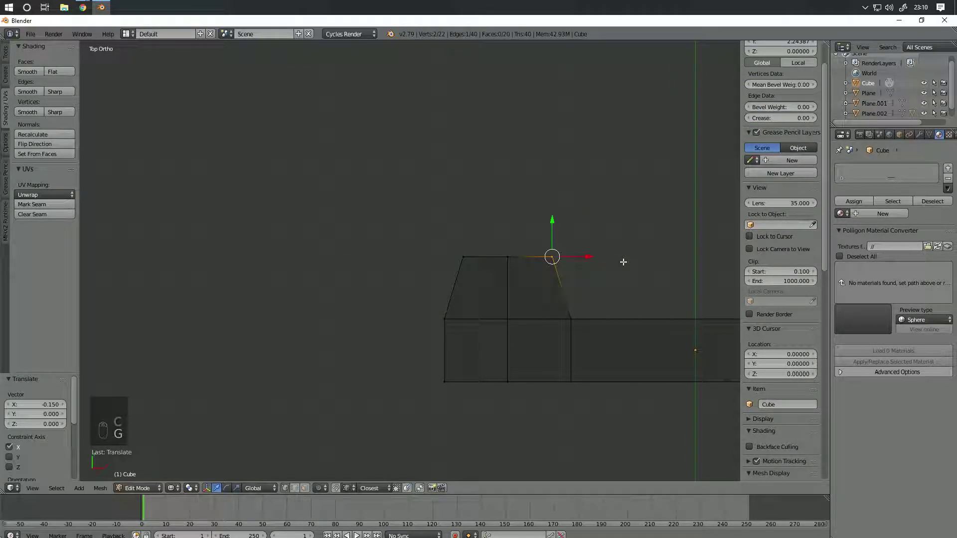
Step: Move the end block's negative-X corner nearest the window 0.15 units along X and about 0.15 along Y
key(a)
key(c)
click(448, 381)
right_click(450, 381)
key(g)
text(x)
text(0.15)
key(Return)
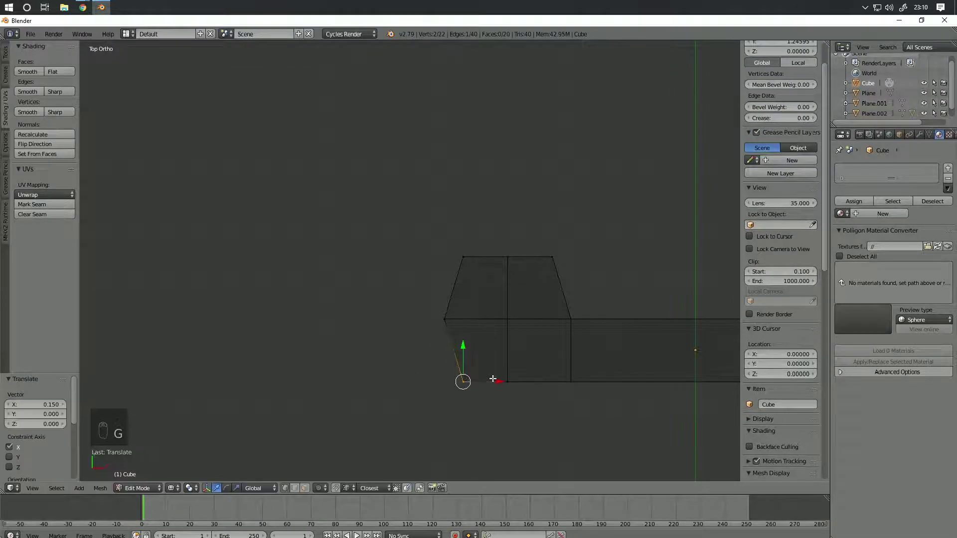
text(gy1)
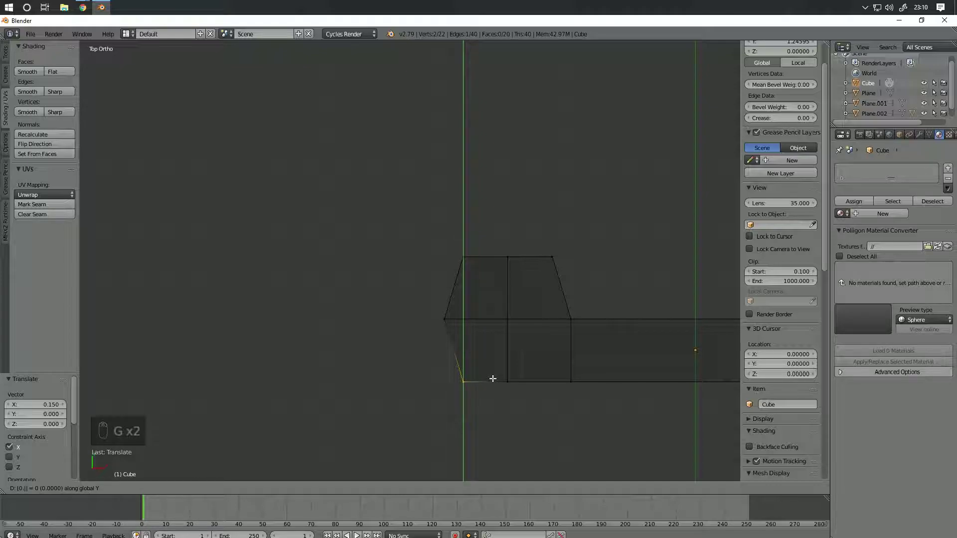
key(Return)
Step: Move the end block's two tapered corners farthest from the window -0.15 units along Y, completing the rounded profile
key(a)
key(c)
click(453, 246)
click(556, 246)
right_click(610, 242)
key(g)
text(y)
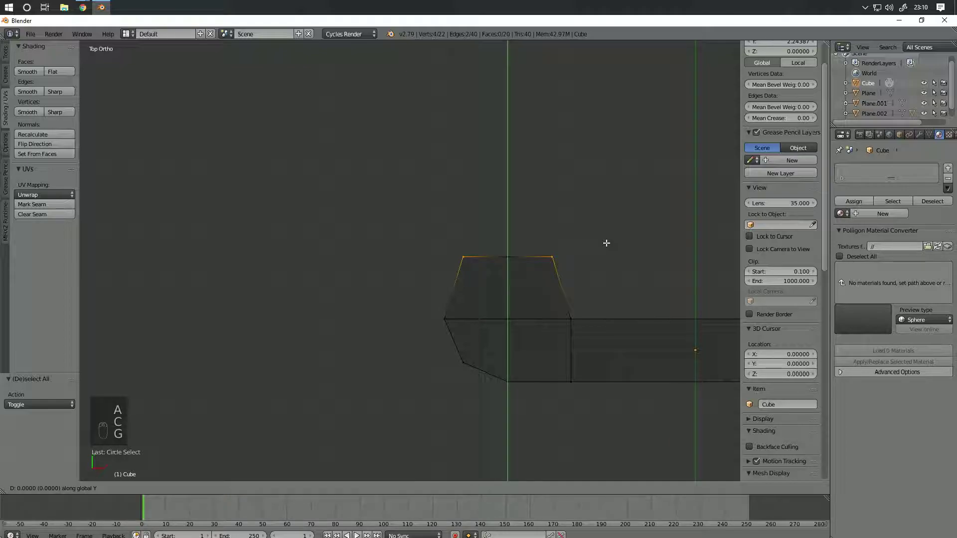
text(.15-)
key(Return)
key(a)
Step: In solid shading, scale the whole mesh to about 2.55 along Z
mouse_move(646, 241)
middle_down()
mouse_move(572, 349)
mouse_move(401, 277)
mouse_move(348, 220)
mouse_move(434, 357)
mouse_move(477, 365)
mouse_move(432, 349)
mouse_move(446, 363)
middle_up()
key(z)
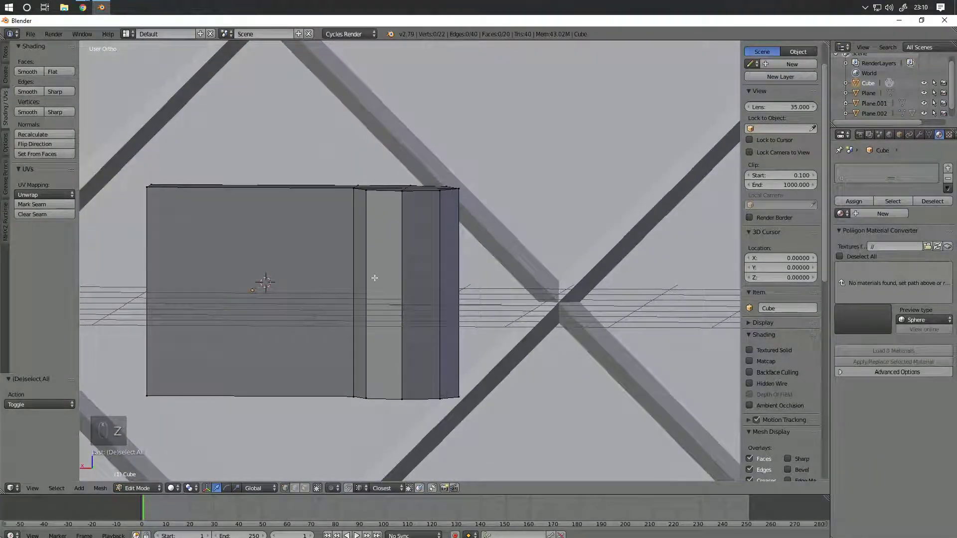
key(a)
scroll(349, 290, down, 4)
key(s)
key(z)
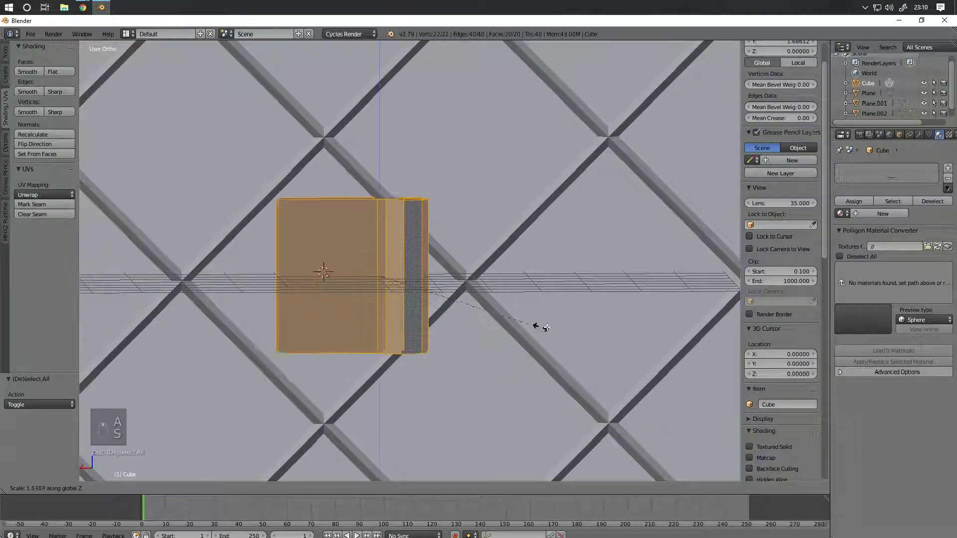
click(628, 325)
Step: In top view, move the whole mesh about 1.51 units along X to bring the rounded end over the object's origin
middle_drag(628, 325, 551, 301)
scroll(550, 302, down, 3)
key(KP_1)
key(KP_7)
scroll(461, 315, up, 5)
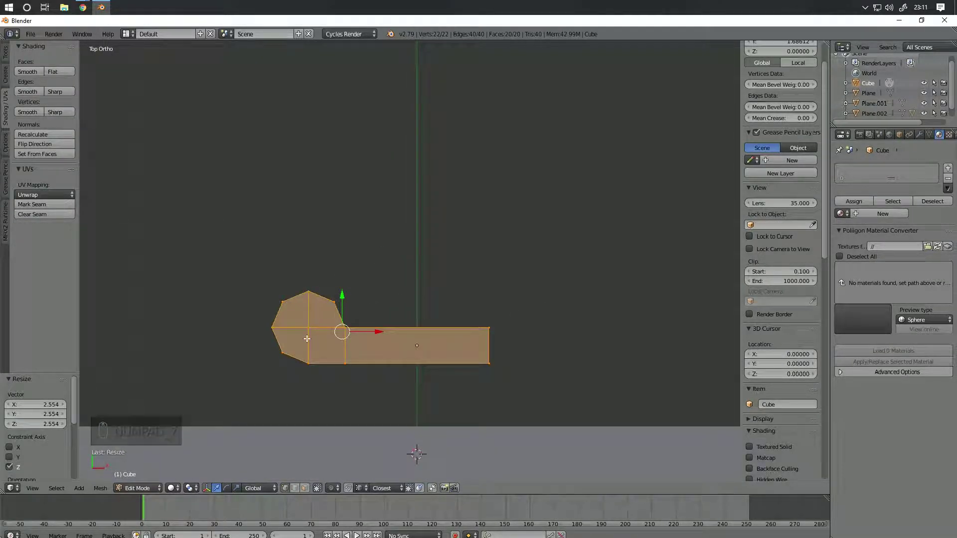
scroll(308, 320, up, 3)
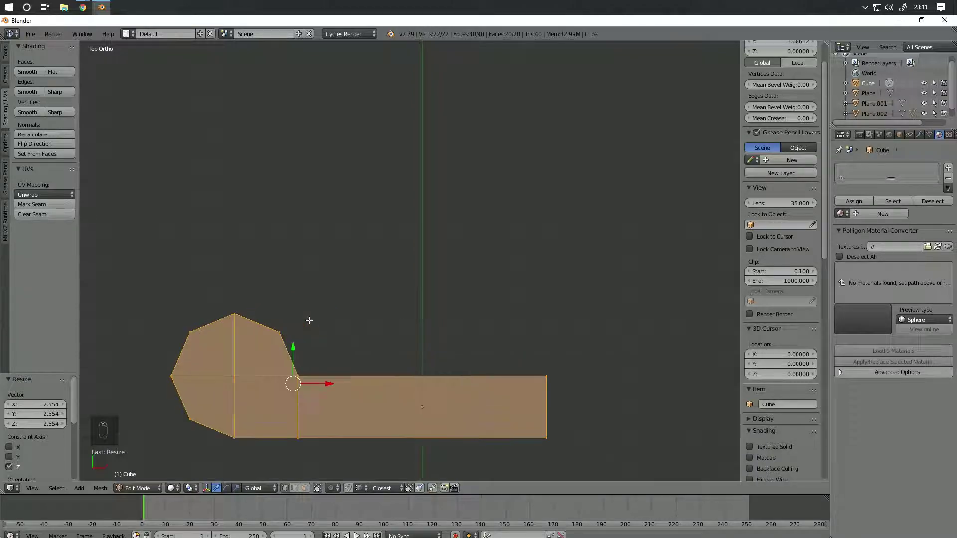
key(g)
key(x)
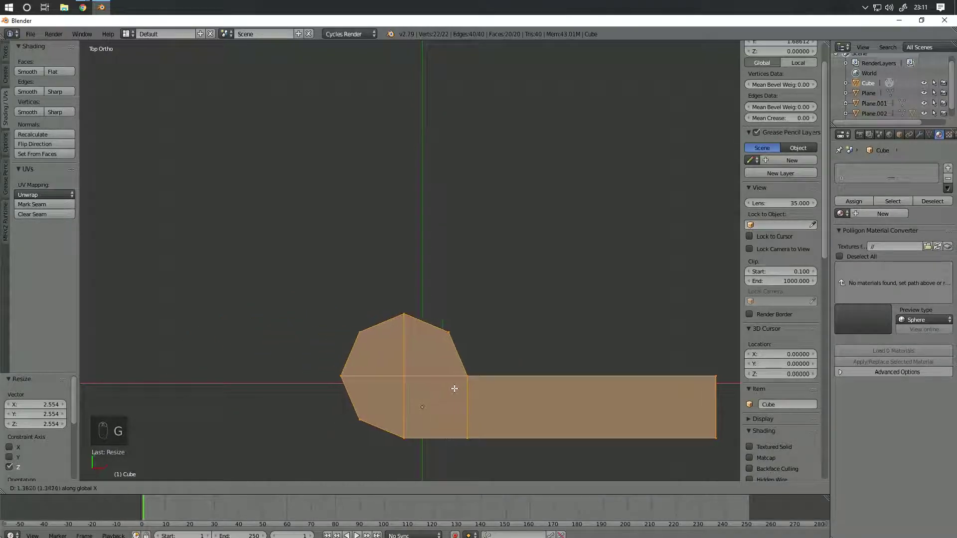
click(473, 388)
Step: Fine-adjust the mesh by about -0.002 units along X so the rounded end's centre edge lines up with the origin
scroll(491, 378, up, 8)
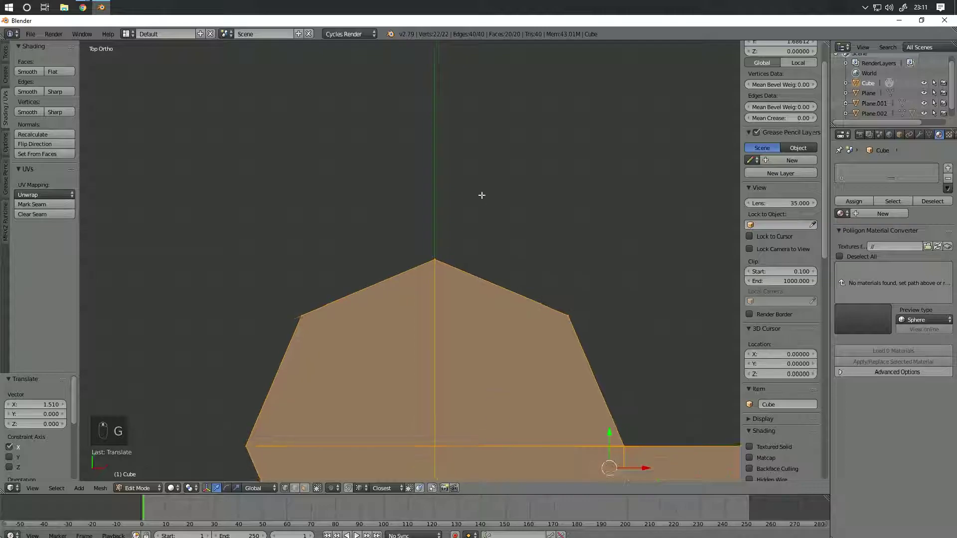
scroll(465, 262, up, 12)
shift+middle_drag(475, 67, 481, 358)
scroll(485, 352, up, 6)
scroll(494, 358, up, 3)
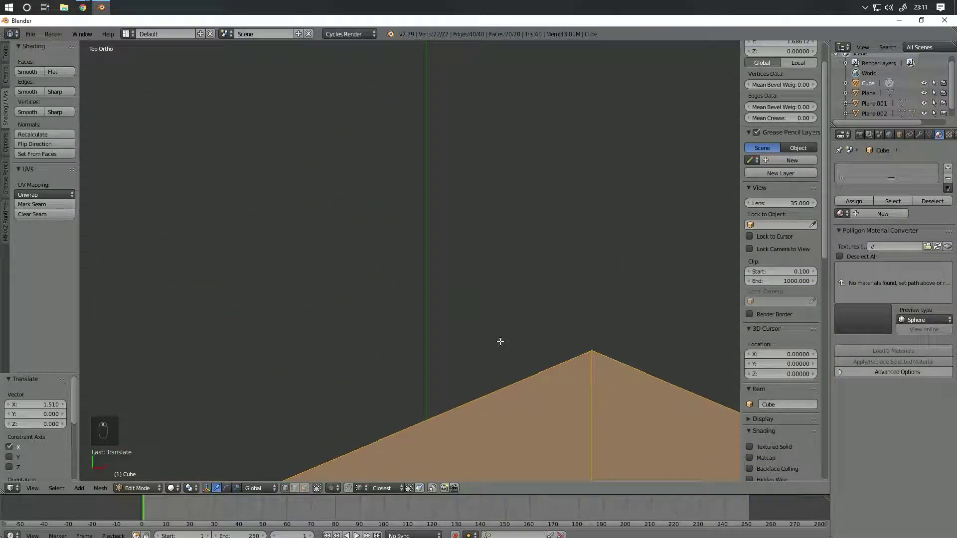
key(g)
key(x)
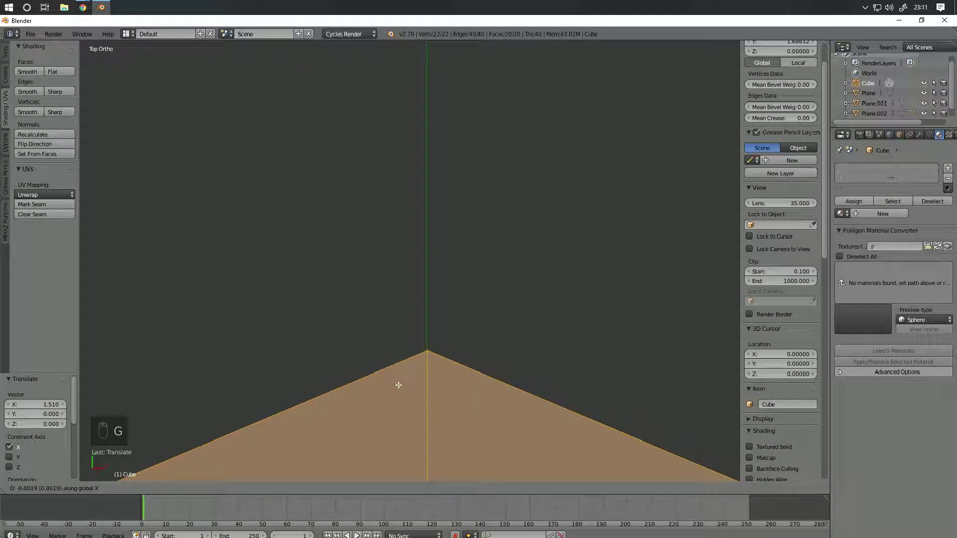
click(399, 384)
scroll(443, 139, down, 1)
scroll(443, 139, down, 4)
key(g)
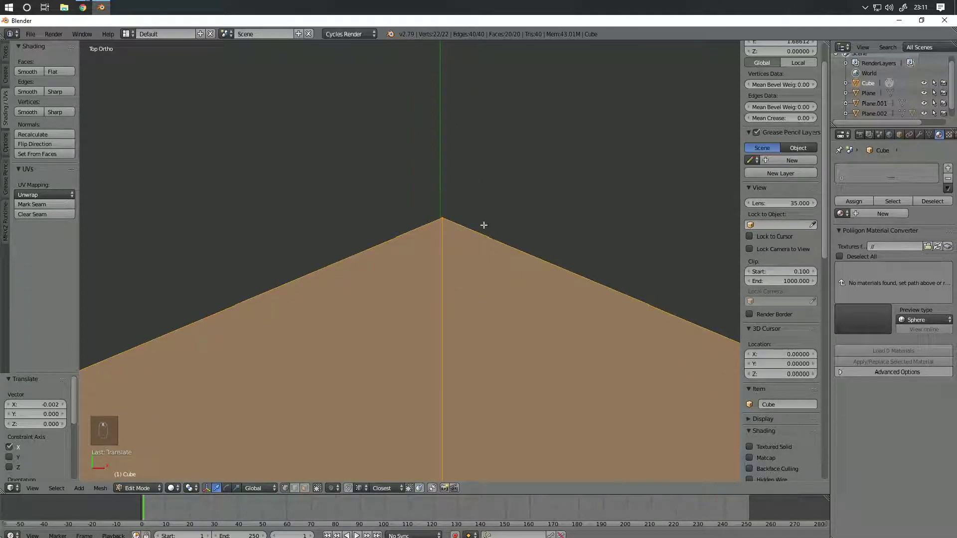
key(x)
click(473, 223)
scroll(474, 267, down, 5)
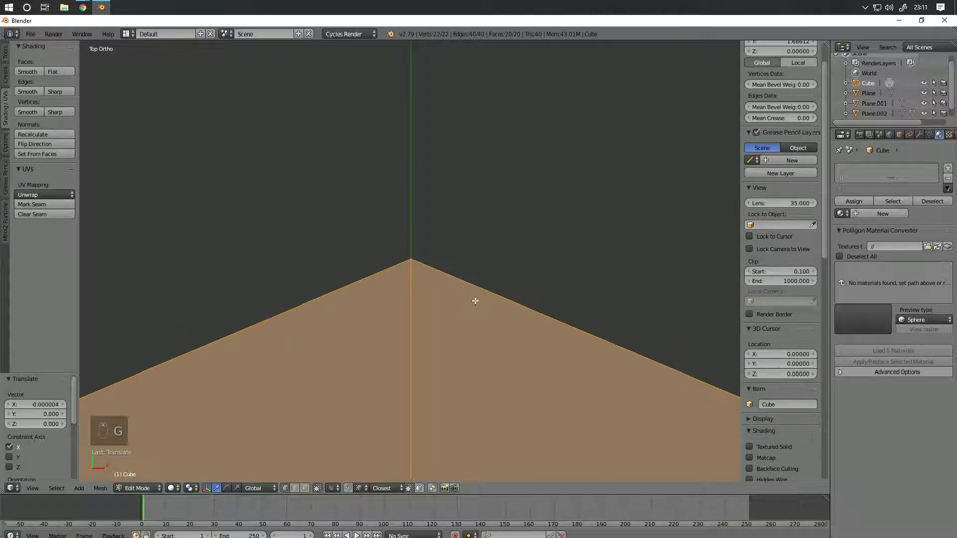
scroll(479, 319, down, 2)
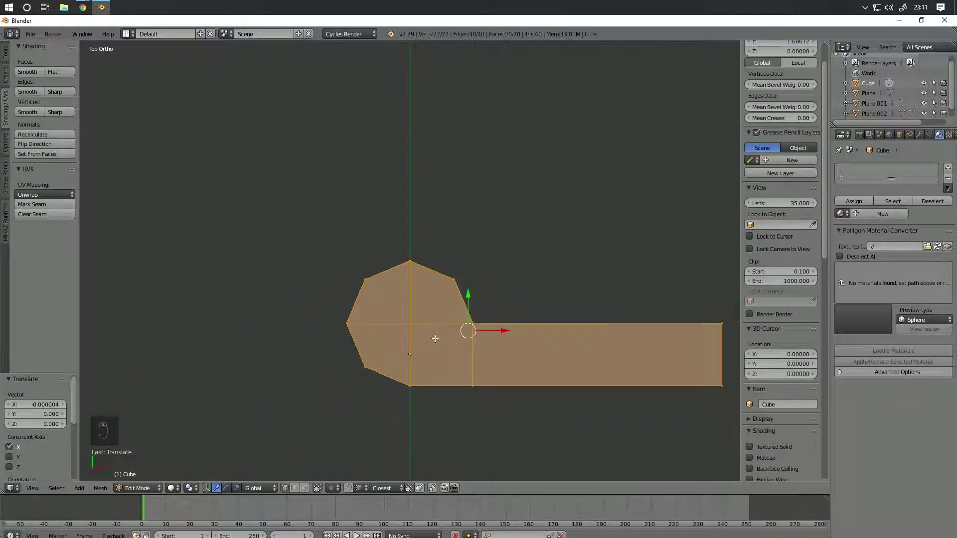
Step: Move the whole mesh about -0.25 units along Y to bring the rounded end's cross edge onto the origin
scroll(435, 338, up, 8)
key(g)
key(y)
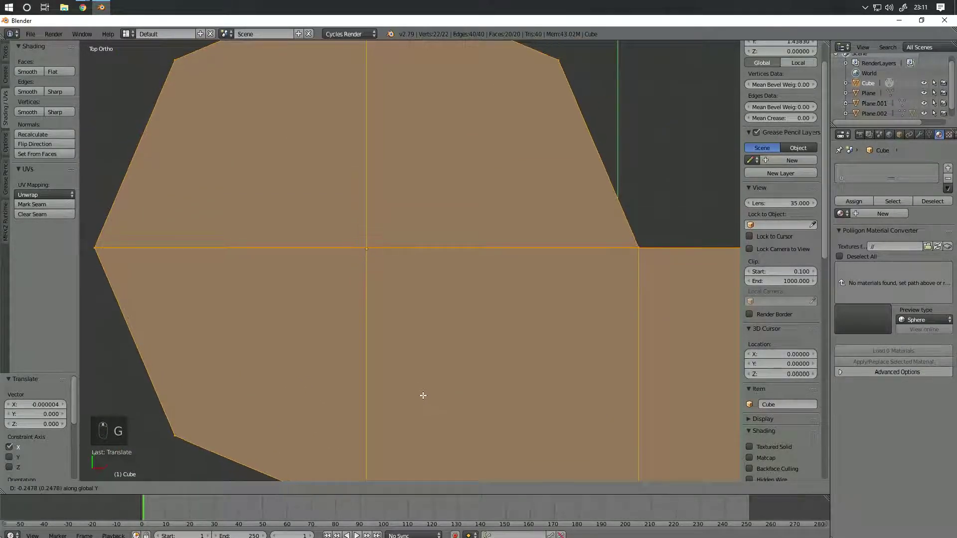
click(419, 392)
scroll(410, 380, up, 6)
scroll(381, 344, up, 5)
shift+middle_drag(521, 180, 501, 211)
scroll(545, 234, up, 6)
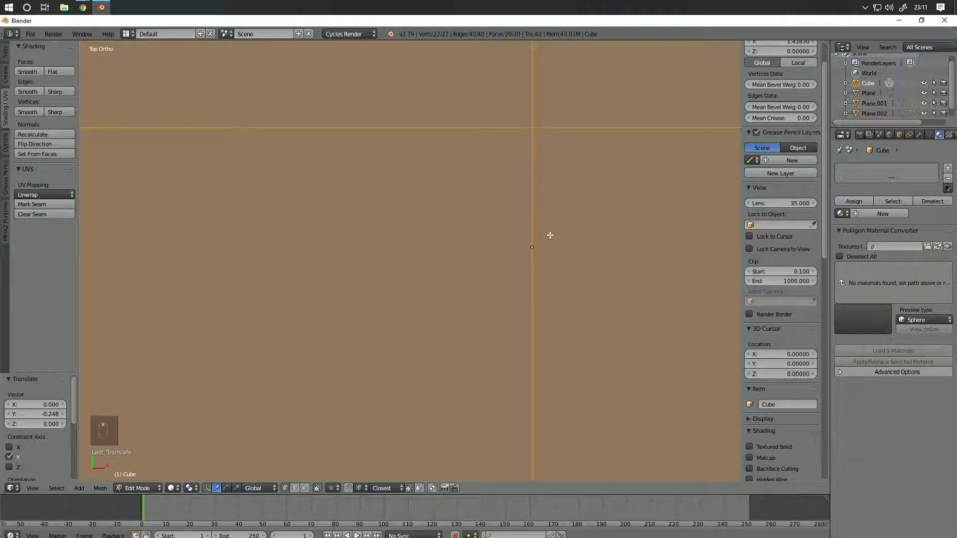
key(g)
key(y)
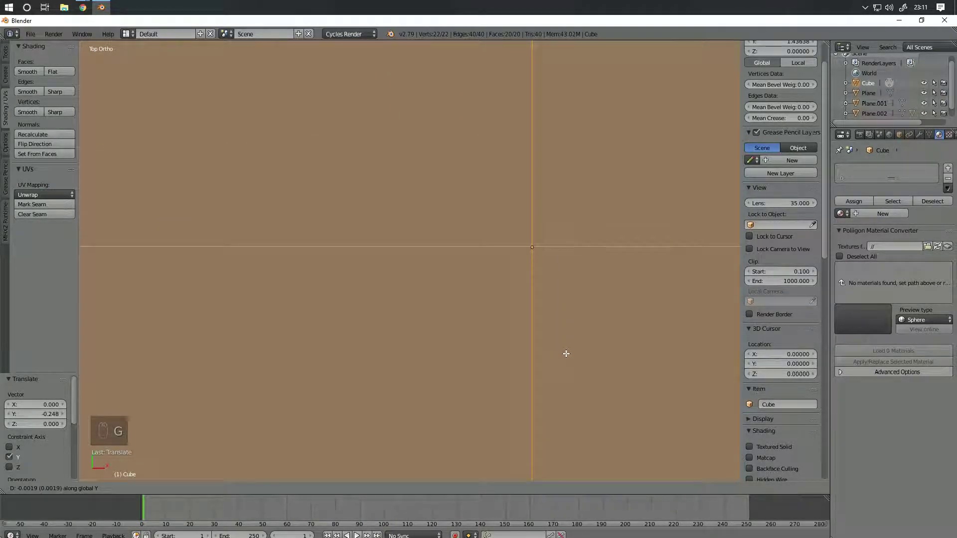
click(566, 354)
Step: Nudge the mesh minutely along Y and X until the rounded end's crossing edges meet exactly at the origin
scroll(610, 297, up, 6)
shift+middle_drag(698, 269, 463, 299)
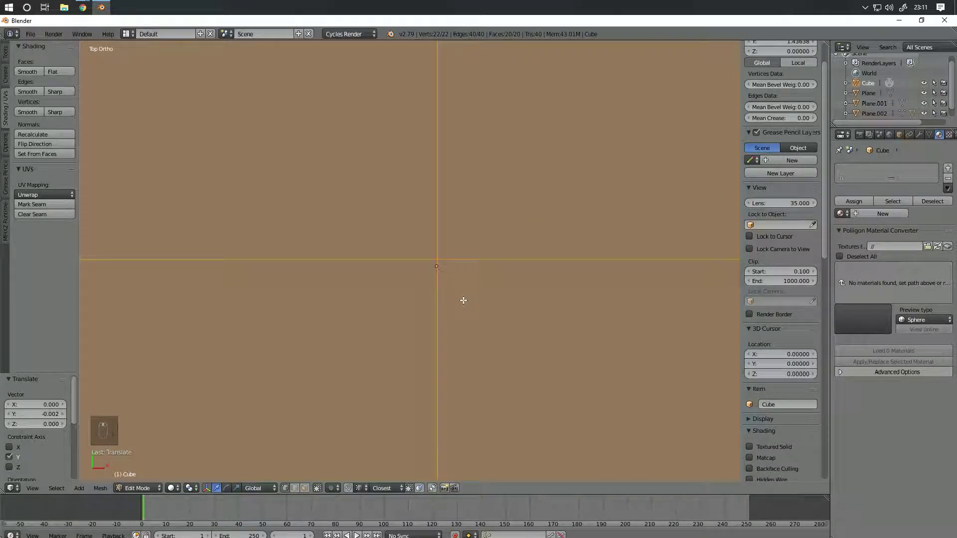
key(g)
key(y)
key(g)
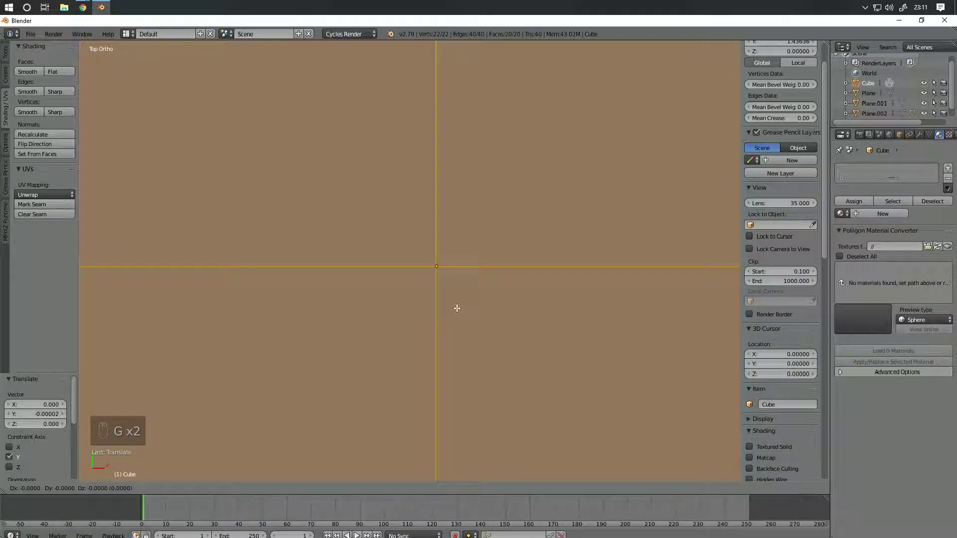
click(458, 307)
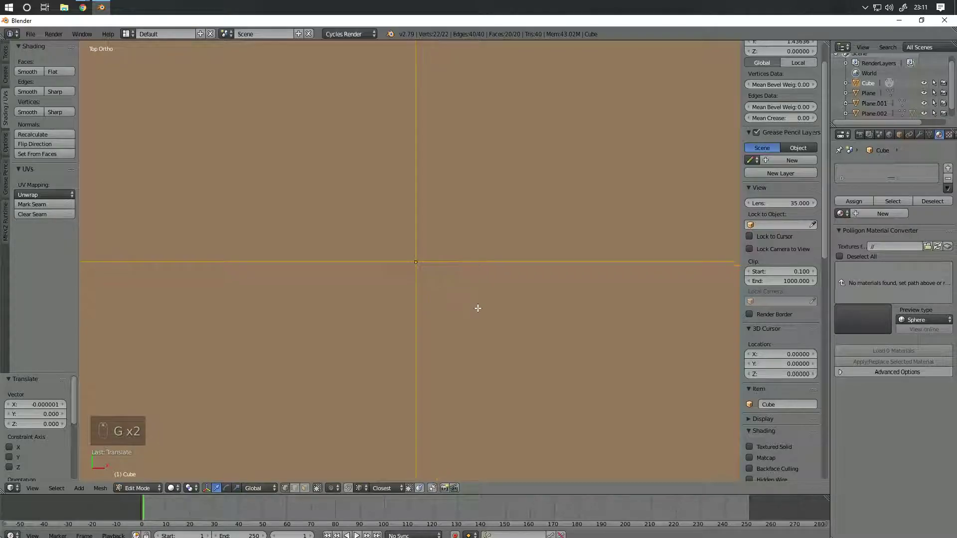
Step: Check how the hinge part pivots on its origin with a trial rotation about the global Z axis
scroll(468, 297, down, 5)
scroll(470, 301, down, 2)
middle_drag(470, 300, 487, 290)
key(Tab)
key(r)
key(z)
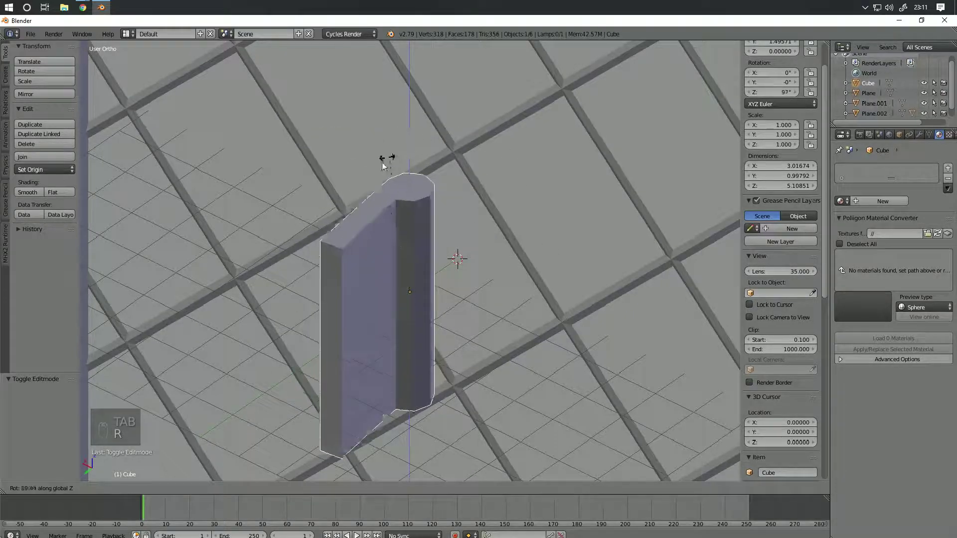
key(Escape)
Step: Add a horizontal loop cut around the hinge part at the middle of its height
middle_drag(459, 123, 413, 310)
key(Tab)
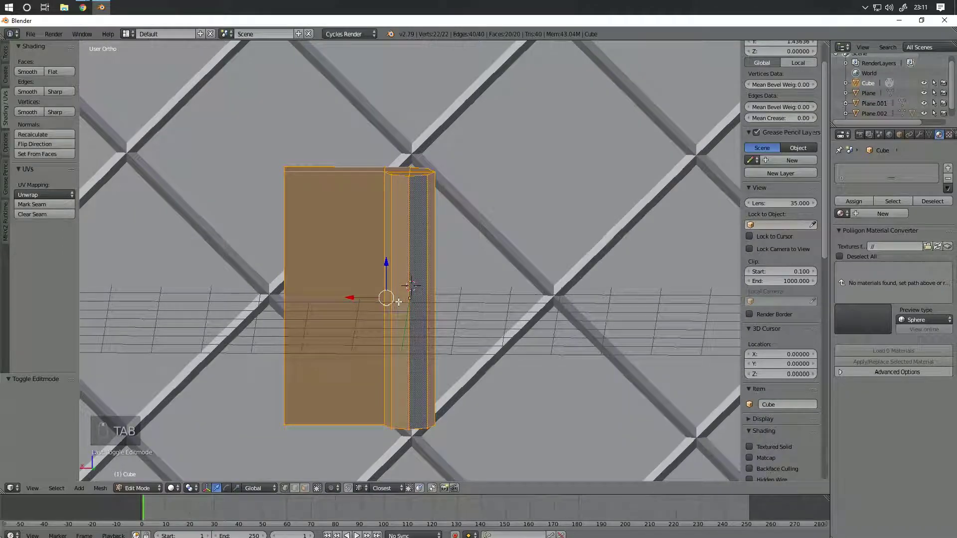
key(ctrl+r)
click(397, 300)
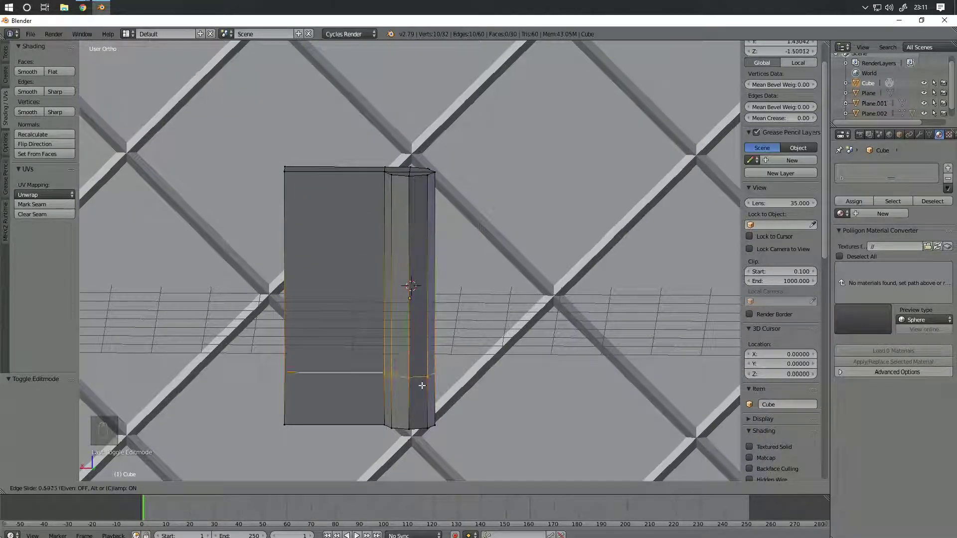
click(503, 289)
Step: Delete the vertices of the rounded end's upper half, keeping the flat plate at full height
middle_drag(503, 288, 406, 238)
alt+right_click(394, 205)
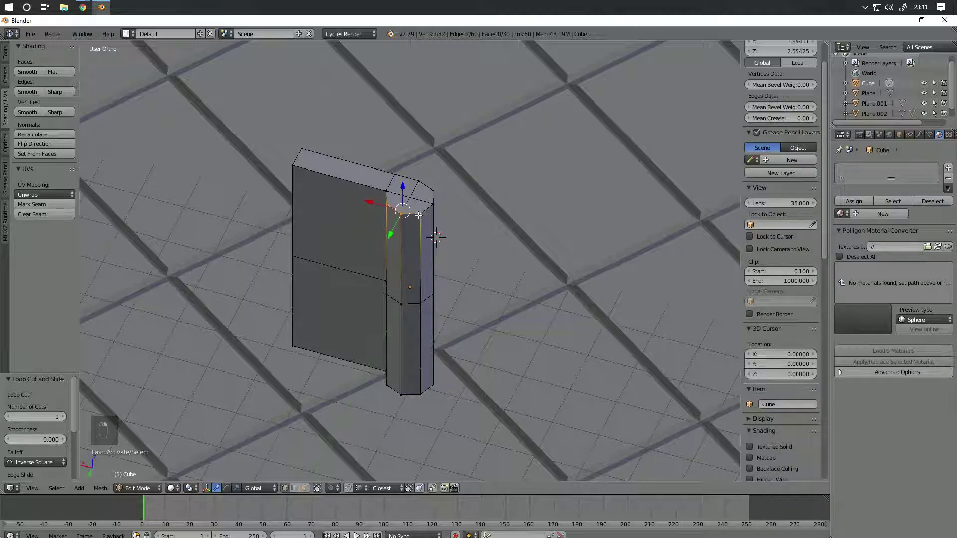
middle_drag(433, 219, 385, 206)
key(Delete)
click(410, 200)
Step: Fill the plate's open upper side with a face between its two vertical edges
scroll(427, 289, up, 4)
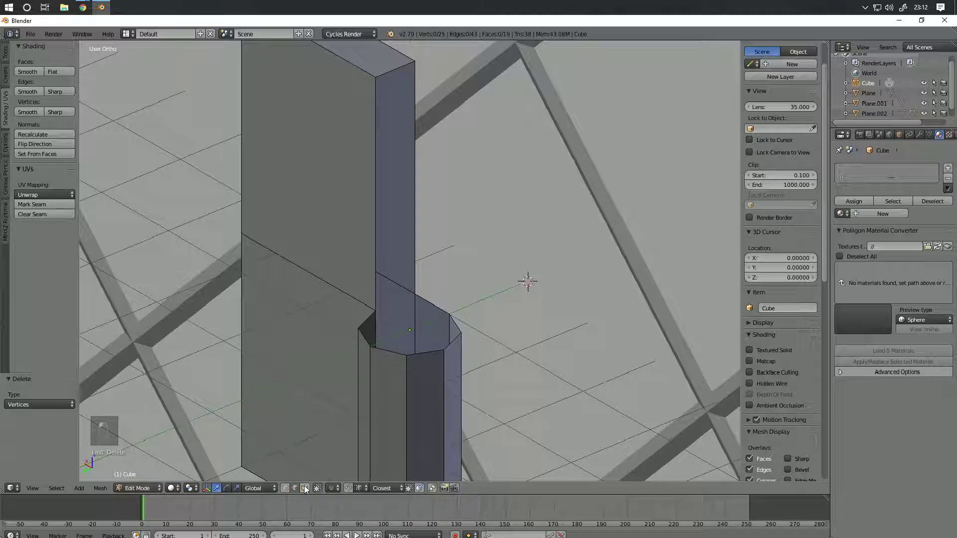
right_click(377, 199)
middle_drag(441, 262, 419, 234)
shift+right_click(421, 232)
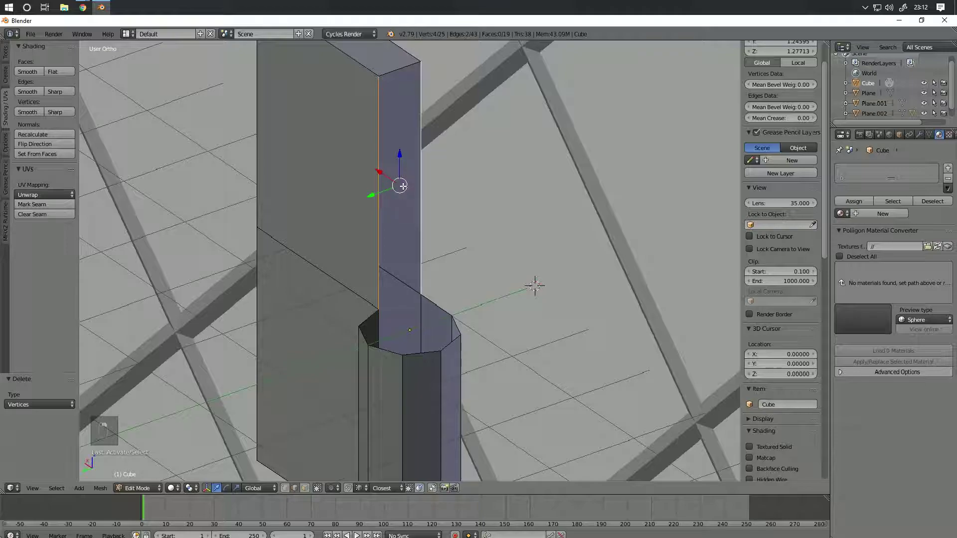
key(f)
Step: Try to cap part of the lower barrel's open top with a face between two opposite rim edges
middle_drag(395, 194, 416, 263)
right_click(416, 262)
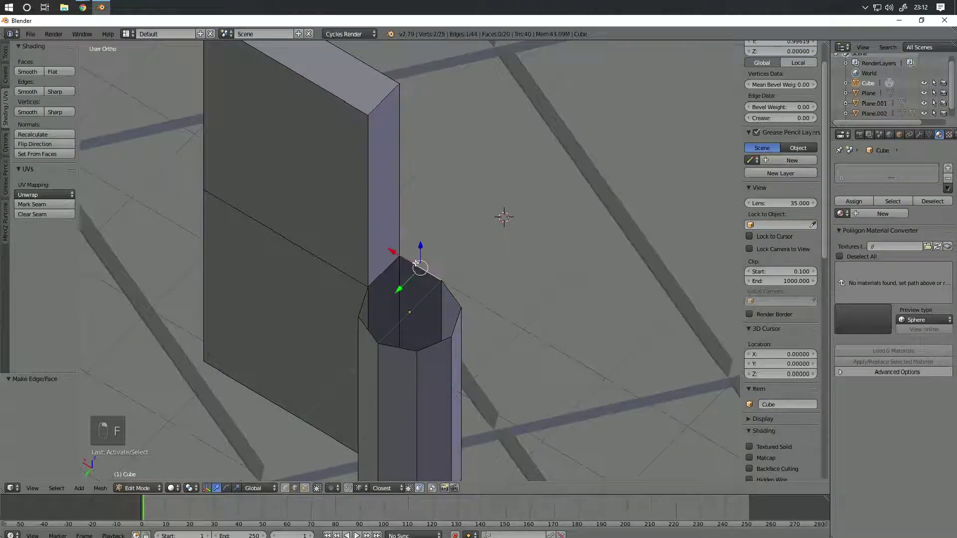
shift+right_click(366, 337)
key(f)
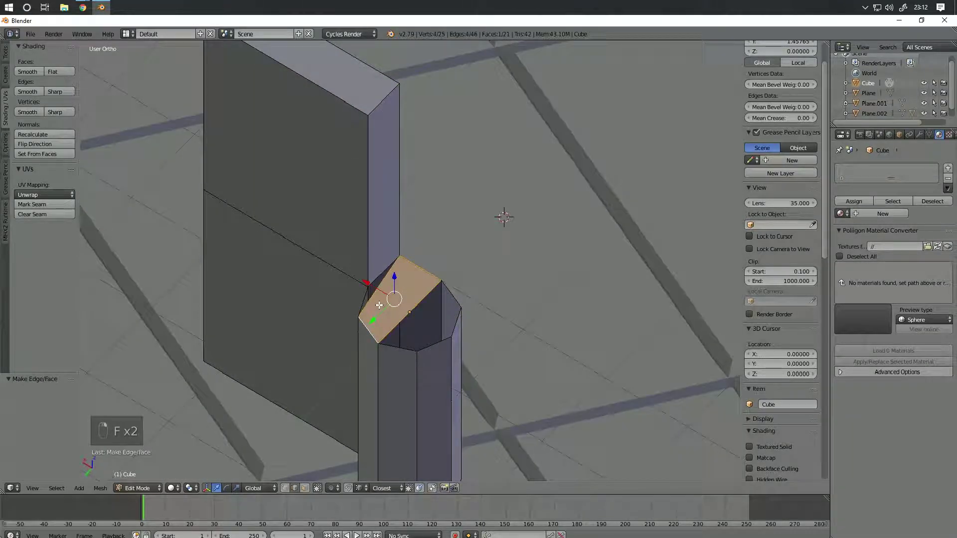
key(ctrl+z)
Step: Cap the lower barrel's open top with two faces that meet along its centre line
key(f)
middle_drag(366, 298, 442, 294)
right_click(444, 291)
shift+right_click(411, 343)
key(f)
middle_drag(453, 337, 402, 284)
Step: Knife-cut across the barrel's cap from the plate's corner to the opposite rim vertex
key(a)
key(k)
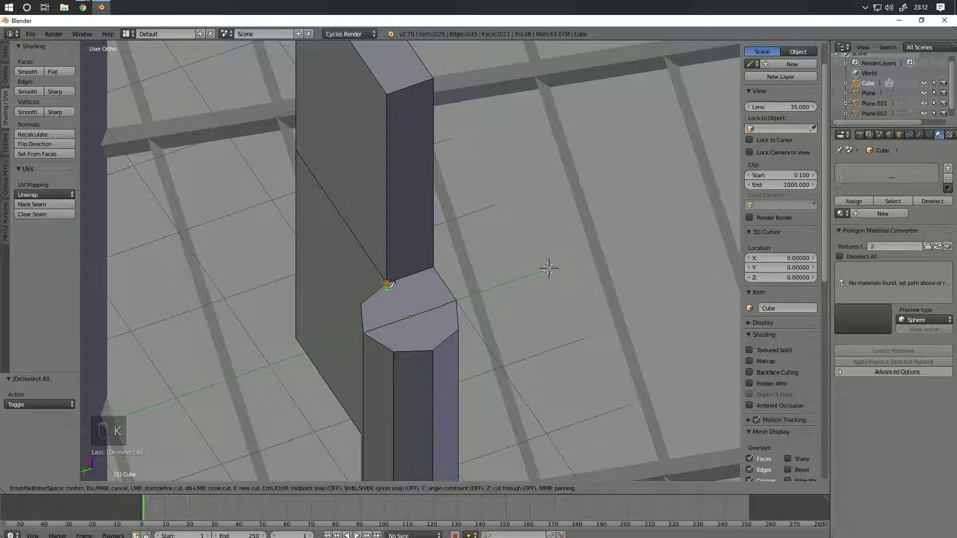
key(Escape)
key(k)
click(433, 350)
key(Return)
middle_drag(489, 347, 416, 279)
Step: Select the whole hinge mesh, show it from behind and return to Object Mode
key(a)
scroll(409, 304, down, 5)
middle_drag(397, 338, 379, 309)
key(a)
scroll(412, 334, down, 2)
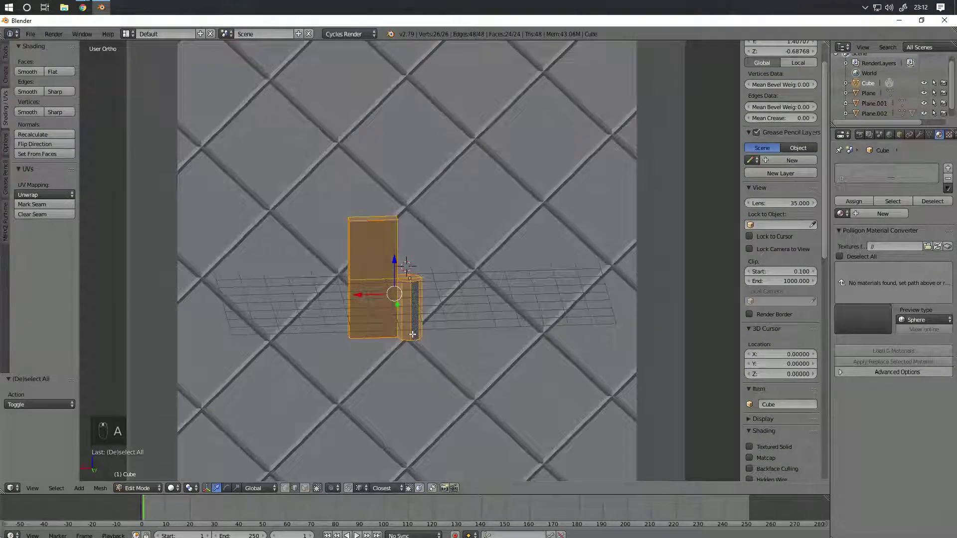
key(KP_1)
key(KP_3)
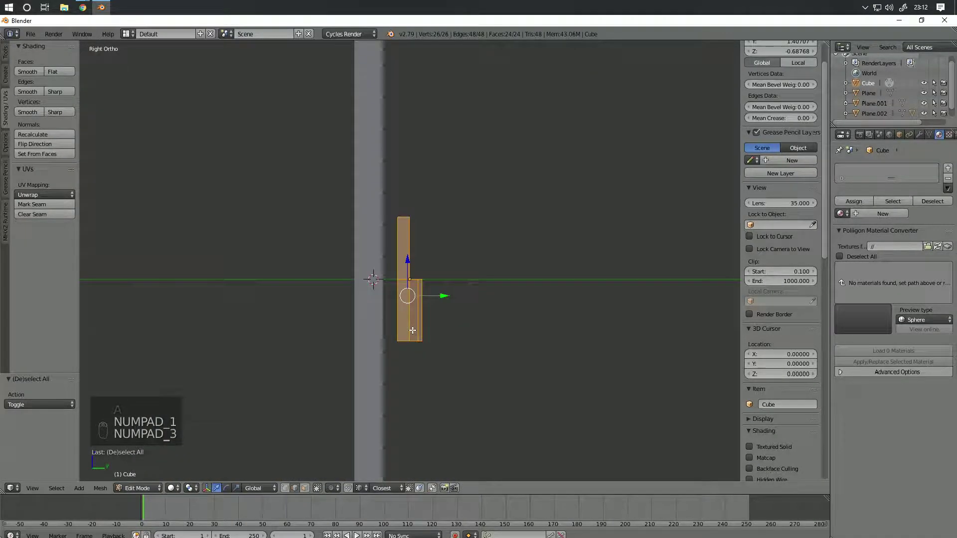
key(ctrl+KP_1)
key(Tab)
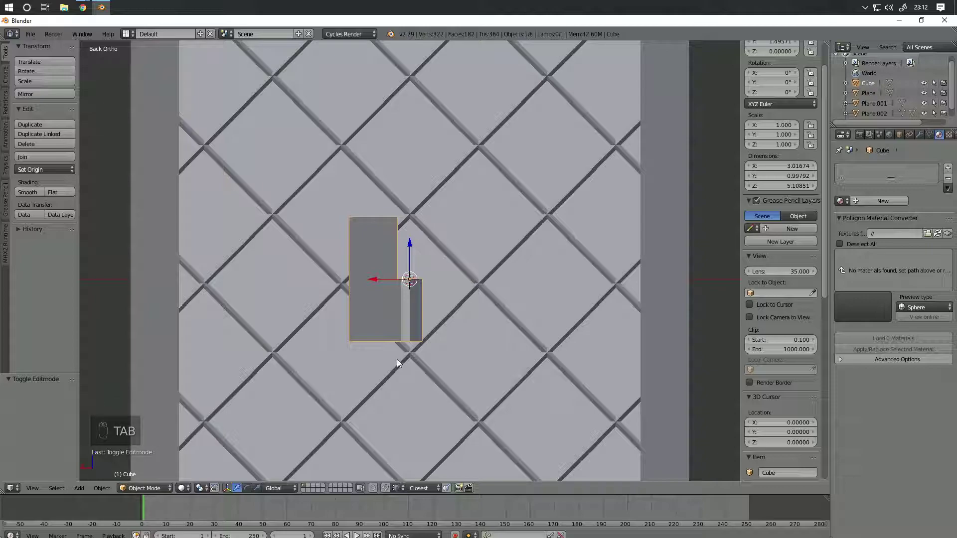
Step: Examine the window and the hinge part in the front, back, right and left orthographic views
scroll(396, 359, down, 3)
key(KP_1)
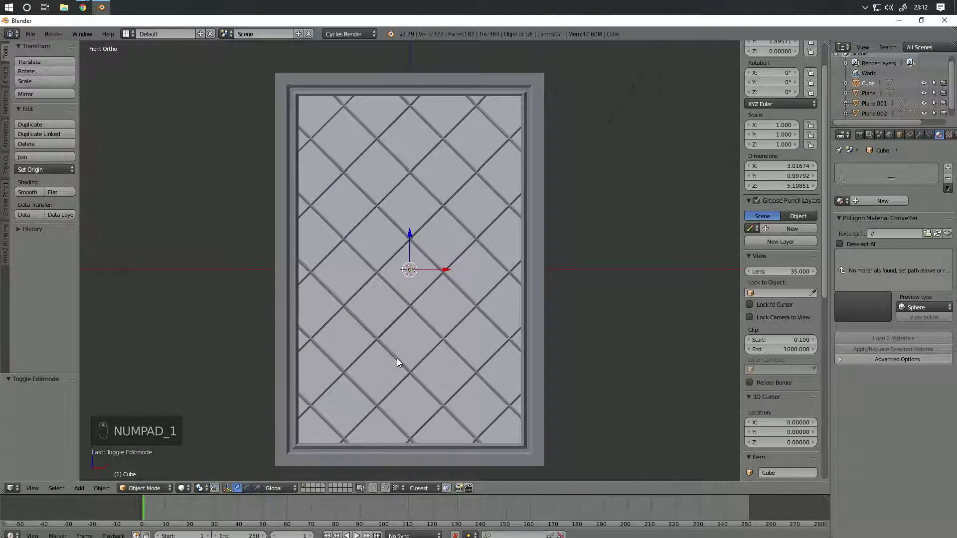
key(ctrl+KP_1)
key(KP_1)
key(KP_1)
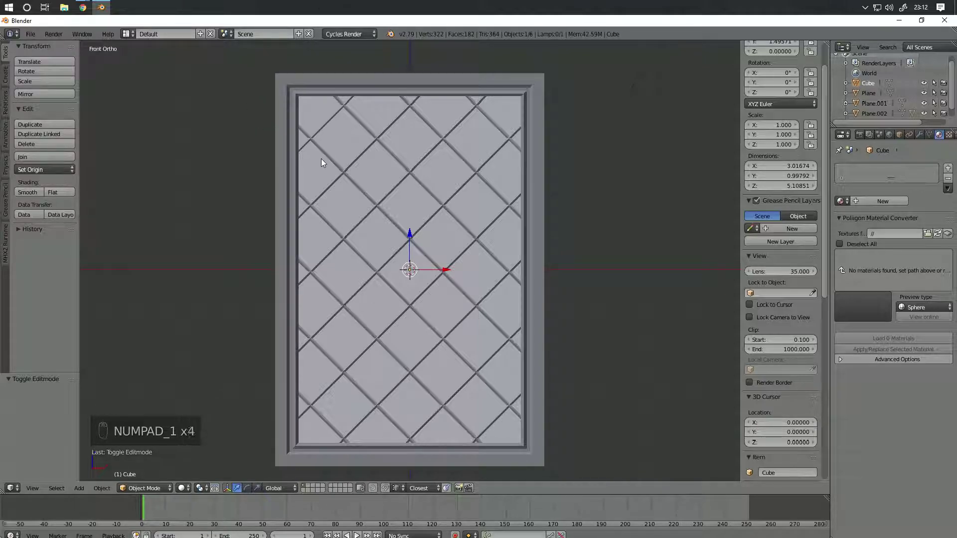
key(ctrl+KP_1)
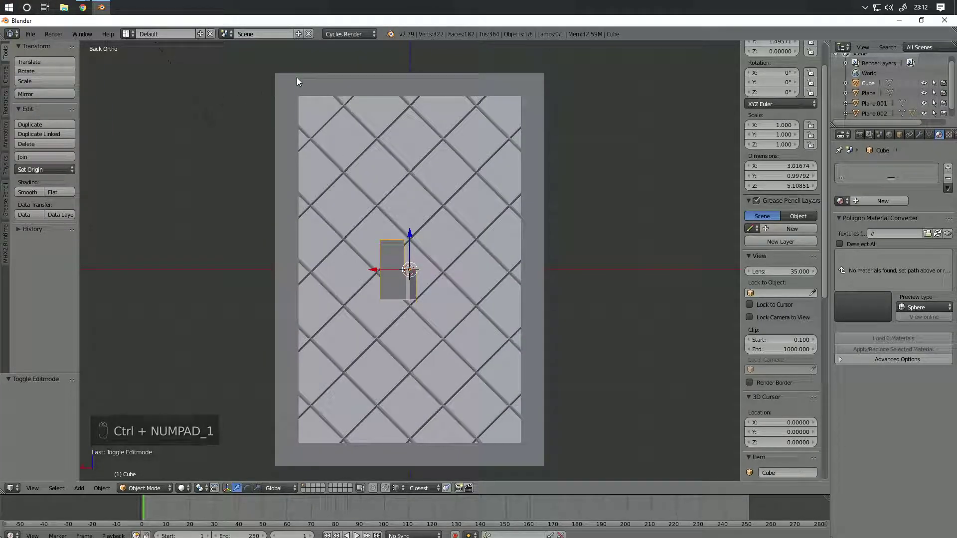
key(KP_3)
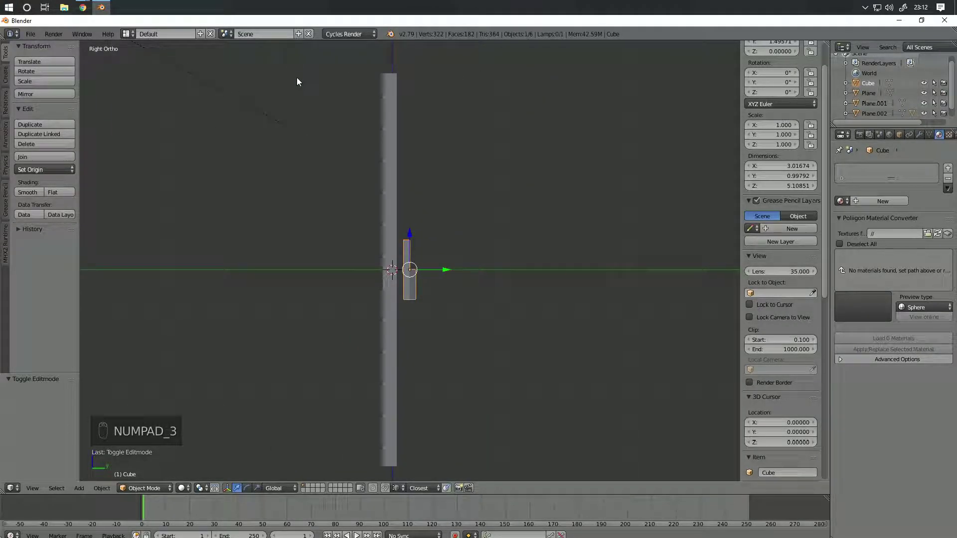
key(ctrl+KP_3)
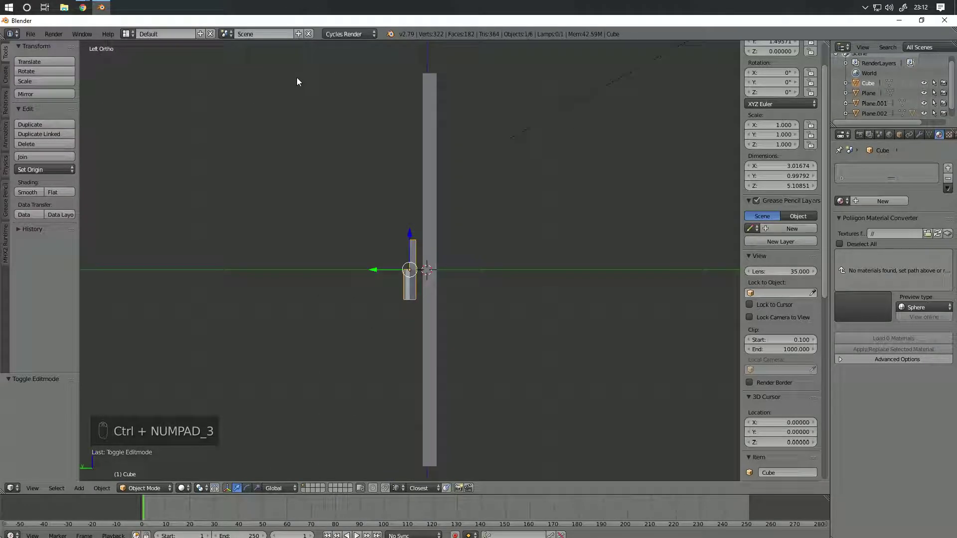
key(ctrl+KP_4)
key(ctrl+KP_4)
key(ctrl+KP_4)
key(ctrl+KP_4)
key(ctrl+KP_4)
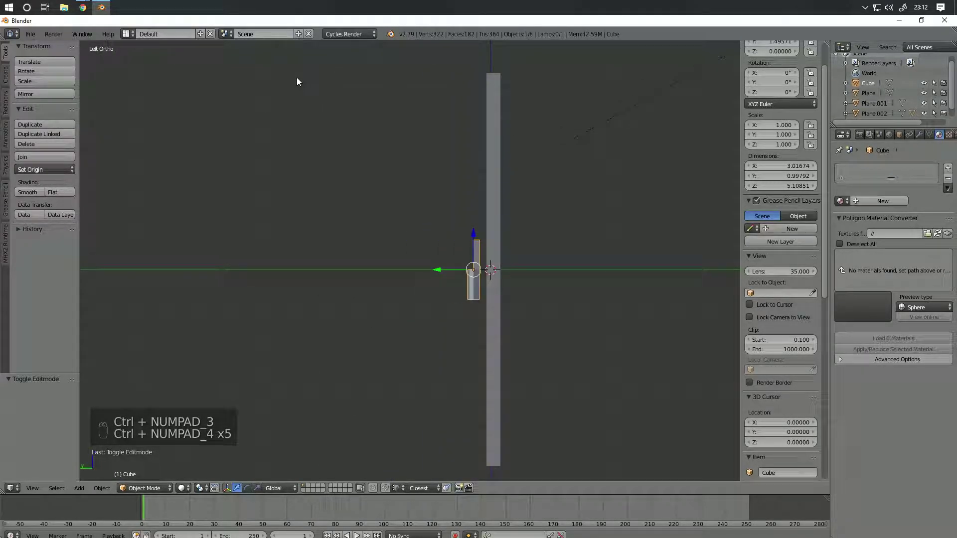
Step: Examine the window and hinge part from below and above, orbiting the view stepwise in each direction
key(ctrl+KP_7)
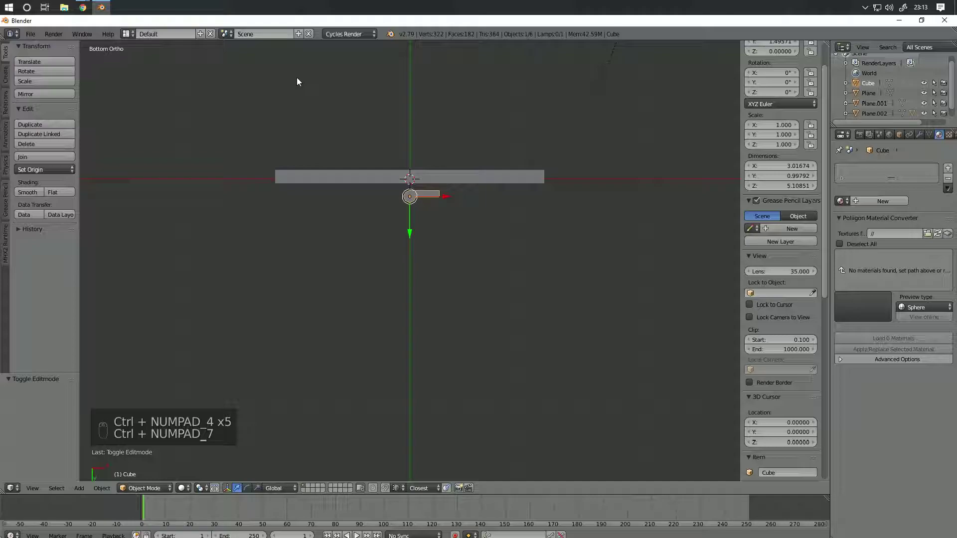
key(KP_7)
key(ctrl+KP_7)
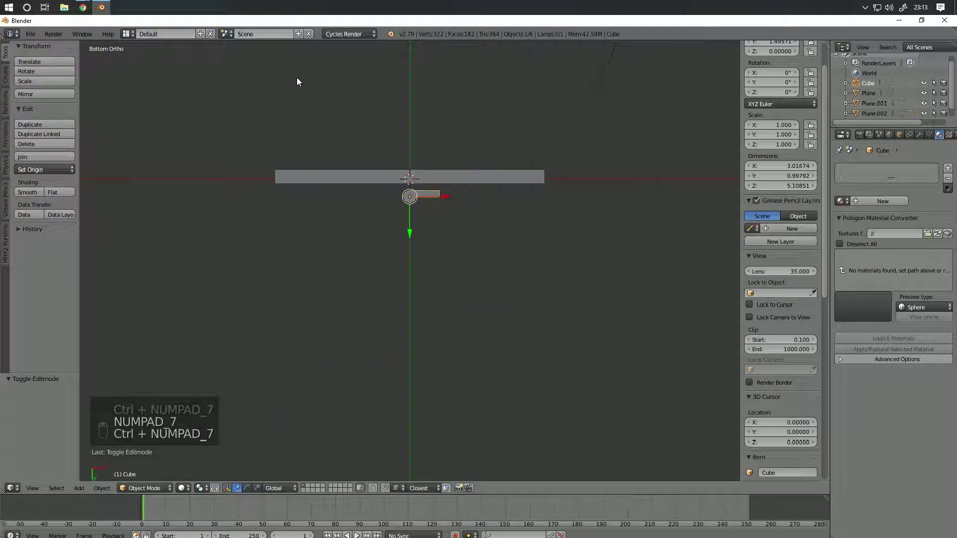
key(KP_4)
key(KP_6)
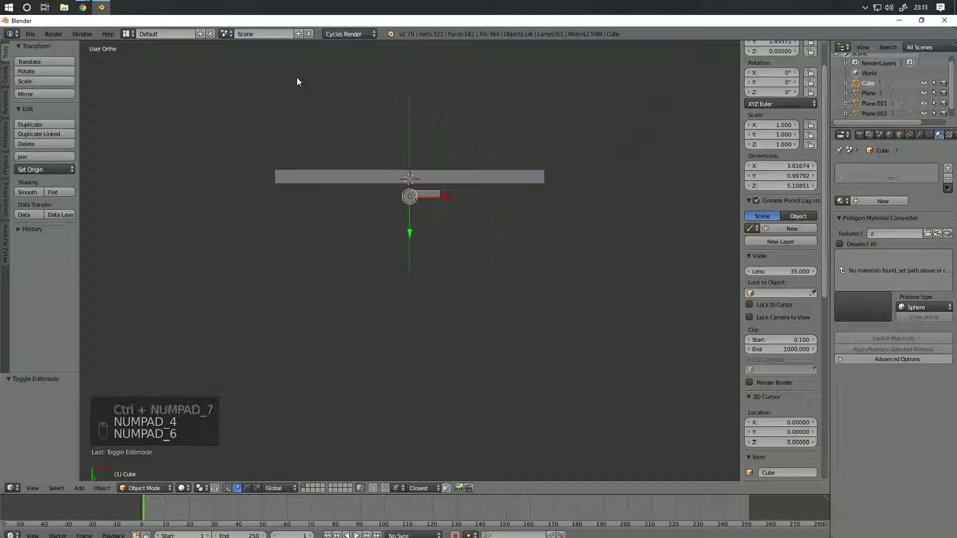
key(KP_6)
key(KP_4)
key(KP_4)
key(KP_4)
key(KP_6)
key(KP_6)
key(KP_6)
key(KP_4)
key(KP_4)
key(KP_4)
key(KP_4)
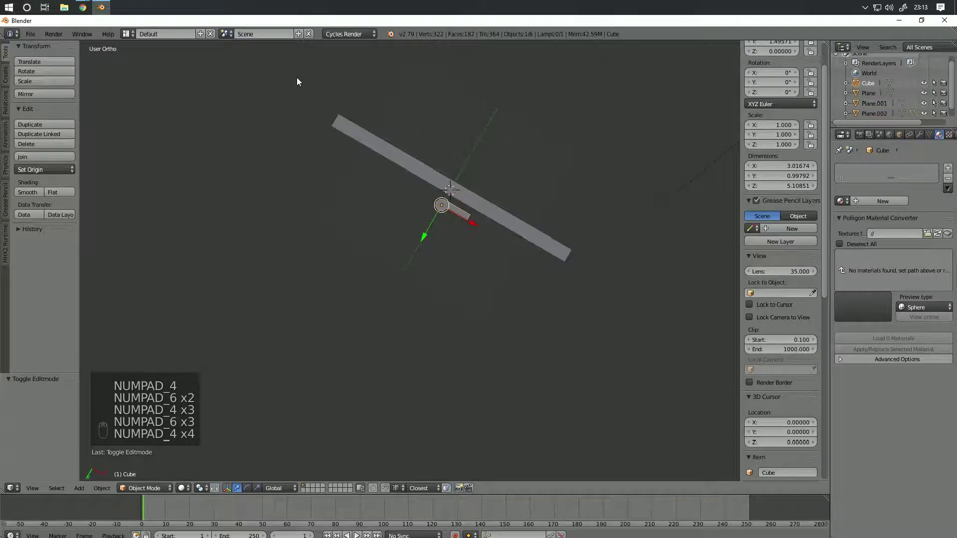
key(KP_6)
key(KP_6)
key(KP_6)
key(KP_8)
key(KP_8)
key(KP_8)
key(KP_8)
key(KP_2)
key(KP_2)
key(KP_2)
key(KP_2)
Step: In back view, duplicate the hinge part in place and rotate the copy 180° to form the opposing half
key(KP_1)
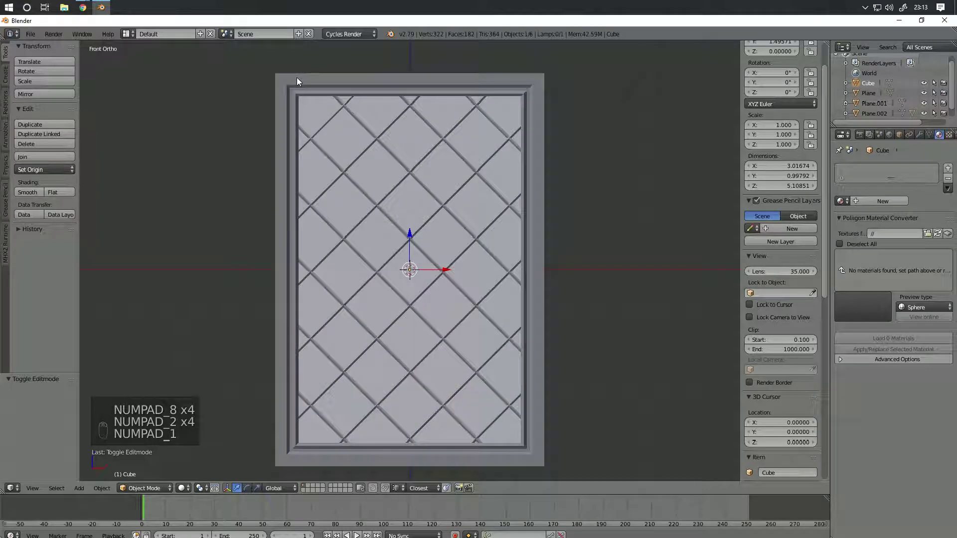
key(ctrl+KP_1)
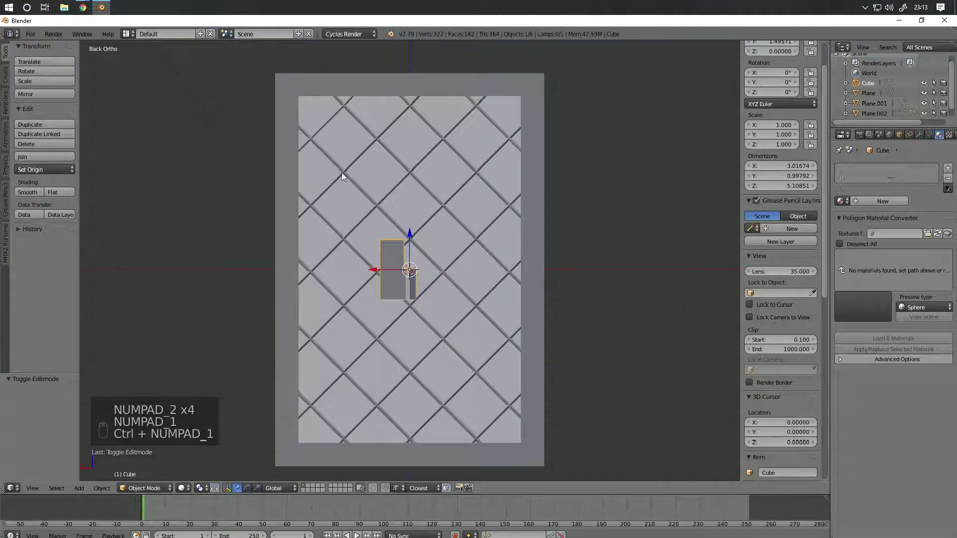
scroll(431, 238, up, 3)
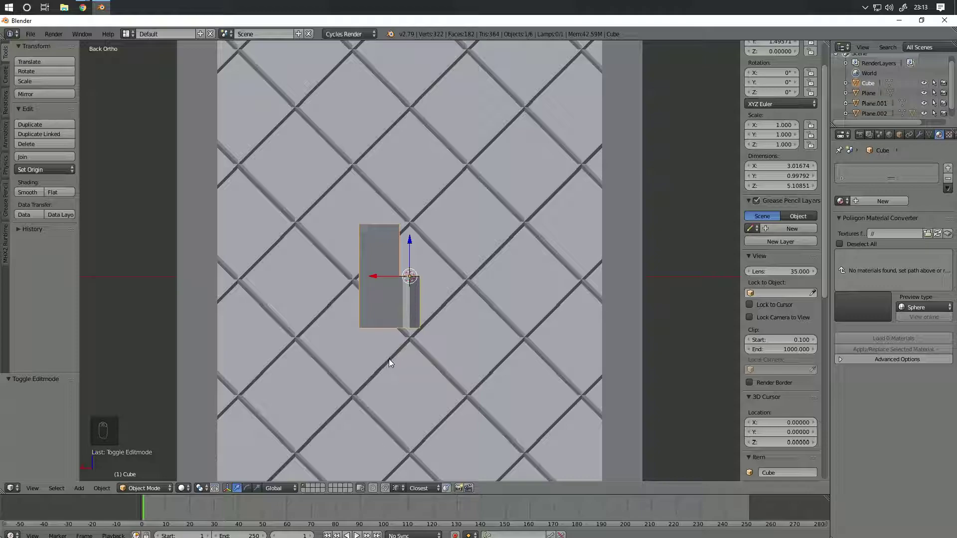
key(shift+d)
right_click(506, 234)
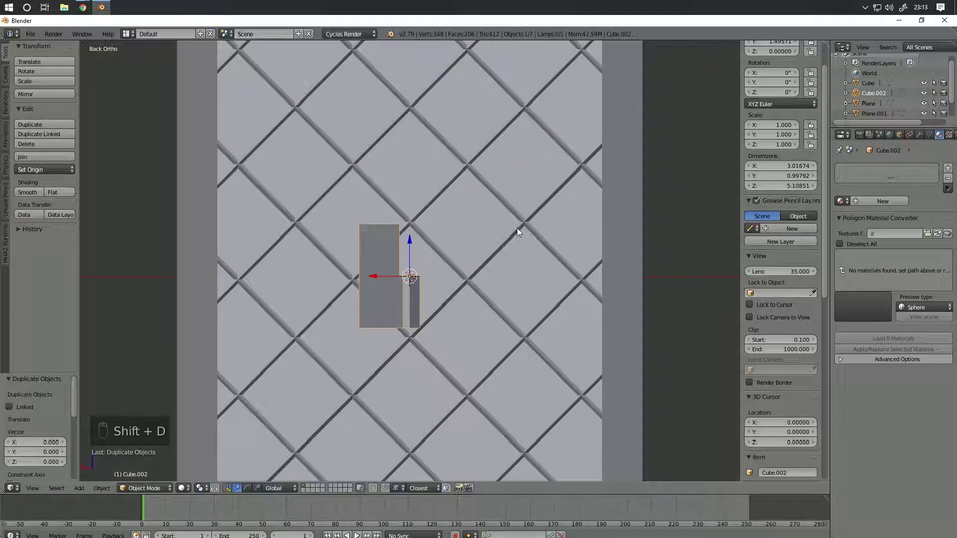
key(r)
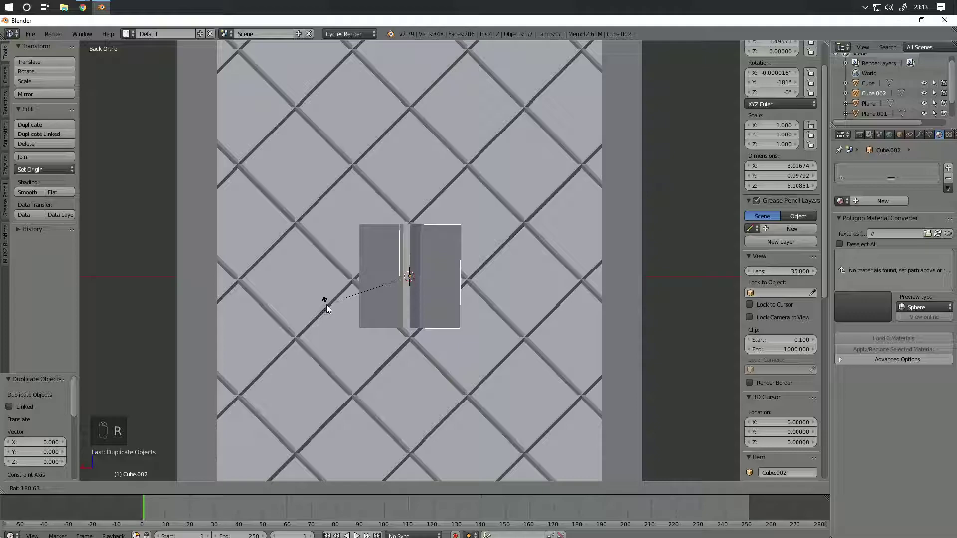
text(180)
key(Return)
Step: Check how the duplicated hinge half swings against the original with a trial rotation about global Z
middle_drag(462, 286, 483, 316)
key(r)
key(z)
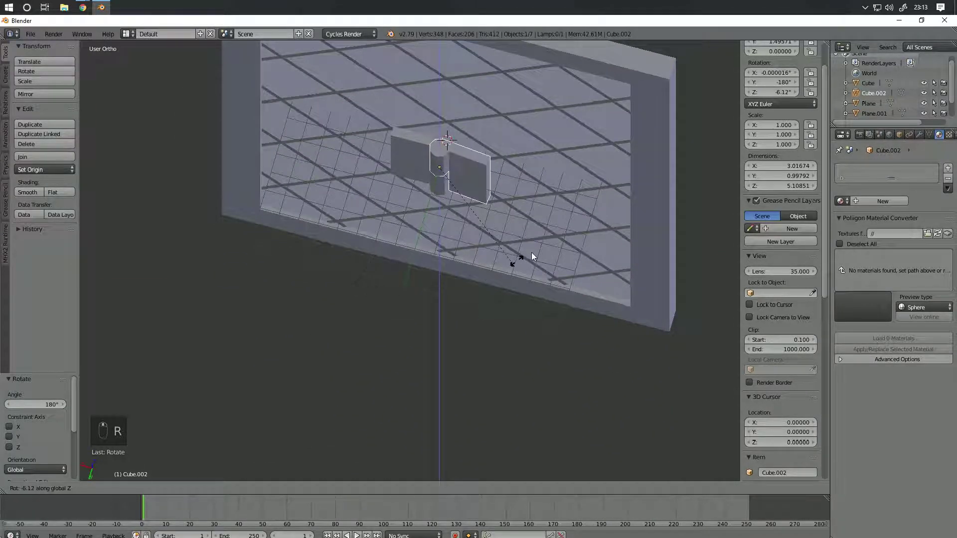
right_click(399, 330)
middle_drag(489, 248, 423, 232)
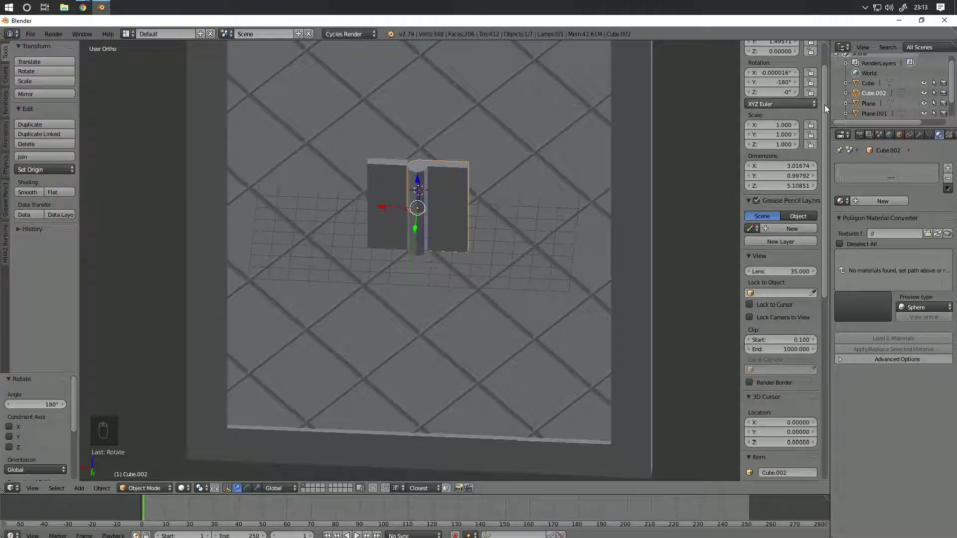
Step: Rename the original hinge half as Hinge_P1.000
right_click(380, 198)
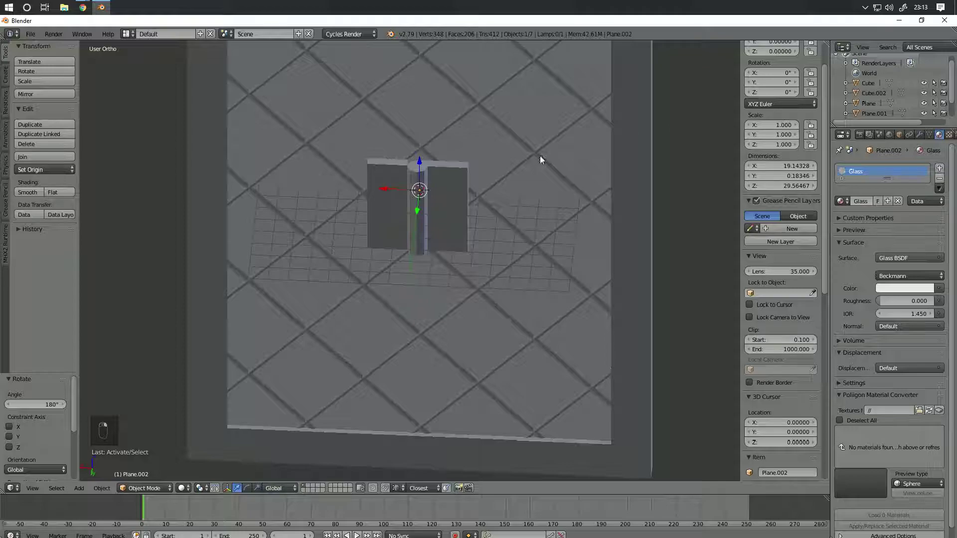
click(868, 83)
double_click(869, 82)
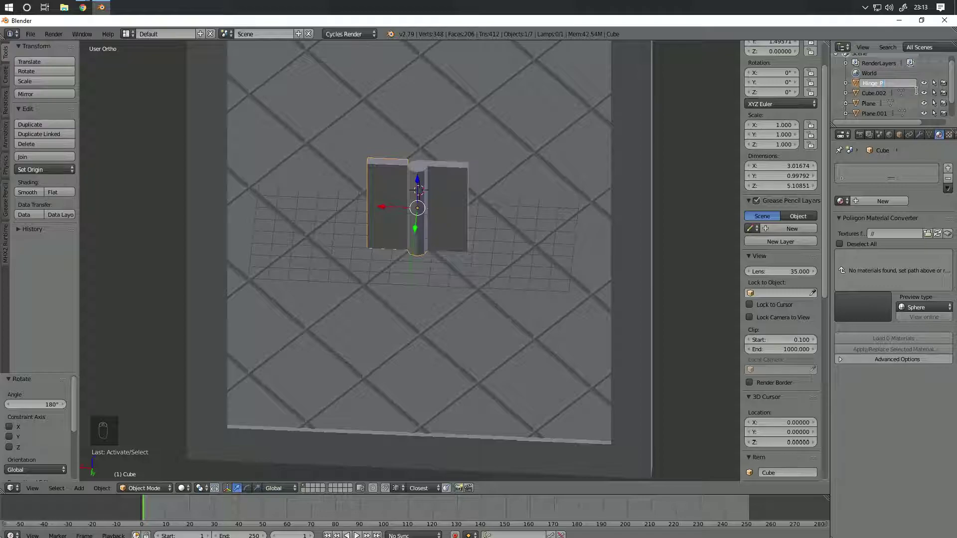
text(1)
key(Return)
right_click(444, 201)
double_click(878, 94)
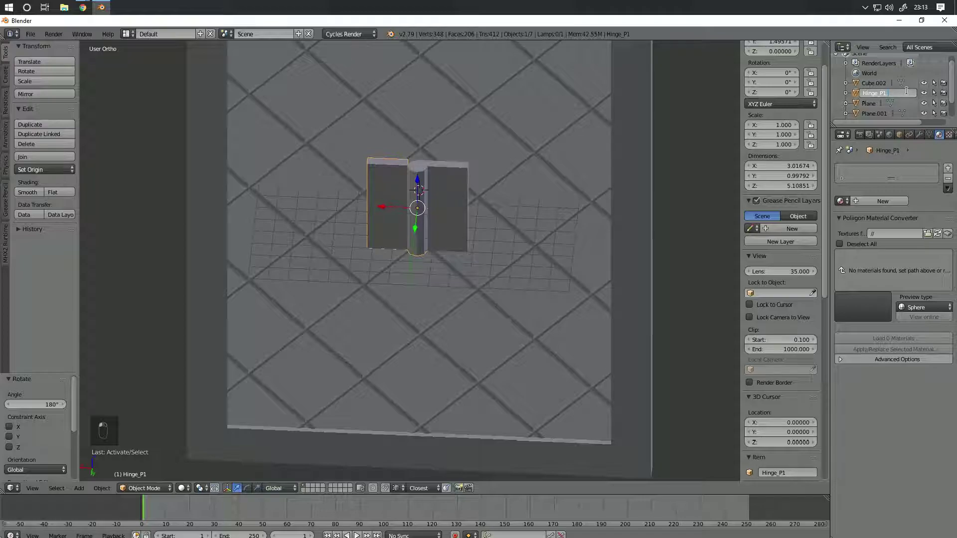
text(.000)
key(Return)
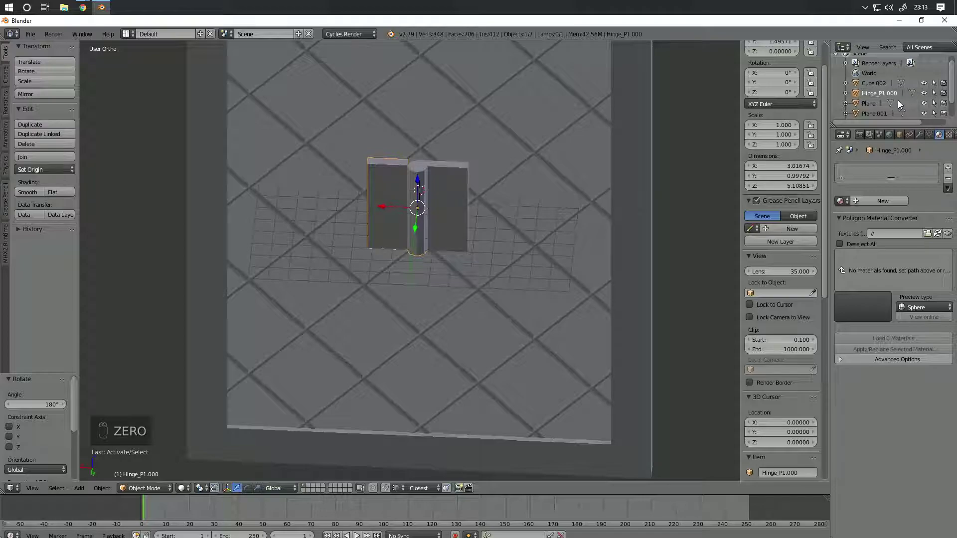
Step: Rename the duplicated hinge half as Hinge_P2.000
double_click(877, 83)
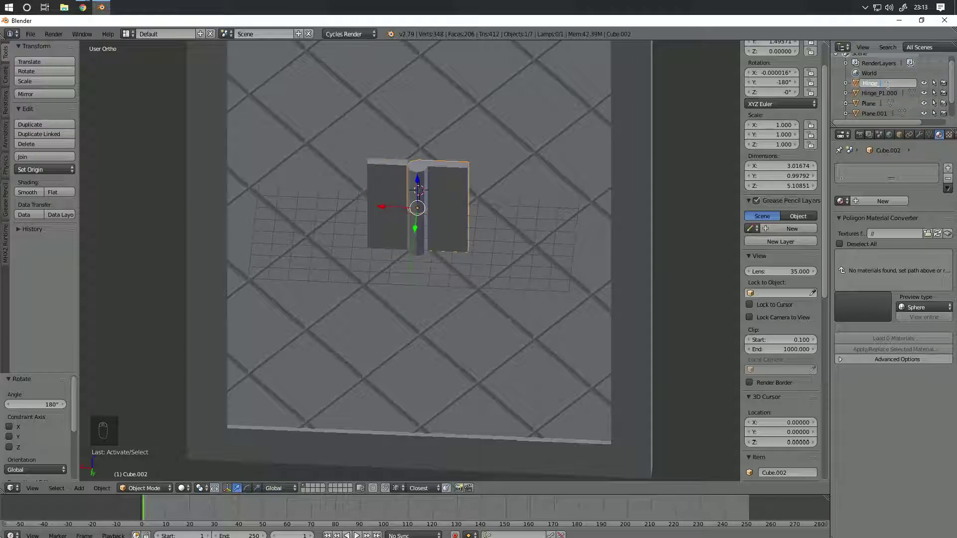
text(Hinge_P2.000)
key(Return)
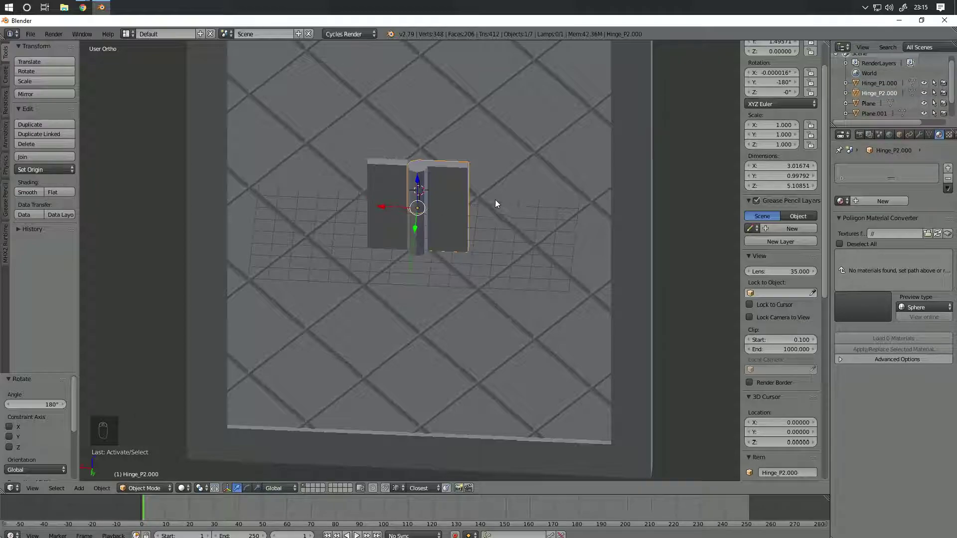
Step: Parent Hinge_P2.000 to Hinge_P1.000 using Object (Keep Transform)
middle_drag(481, 211, 462, 199)
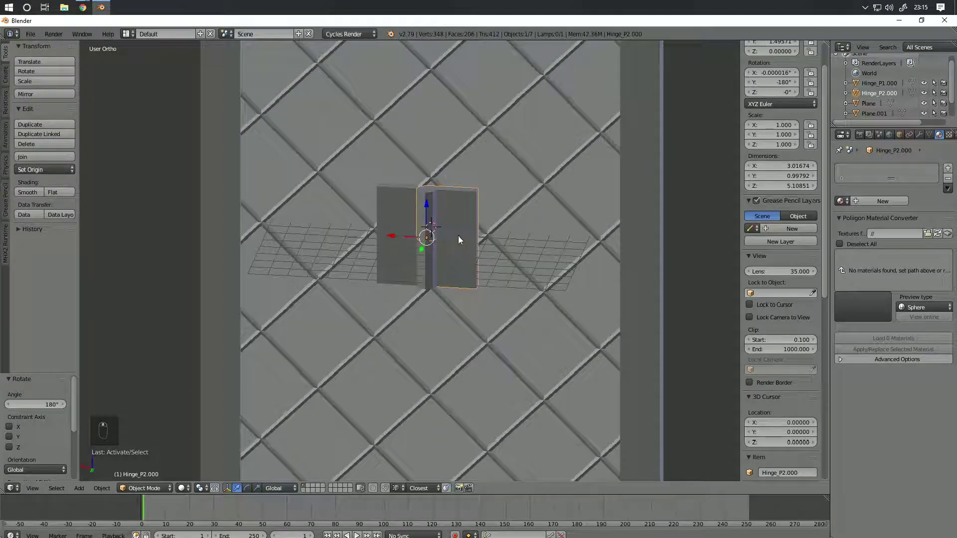
shift+right_click(394, 242)
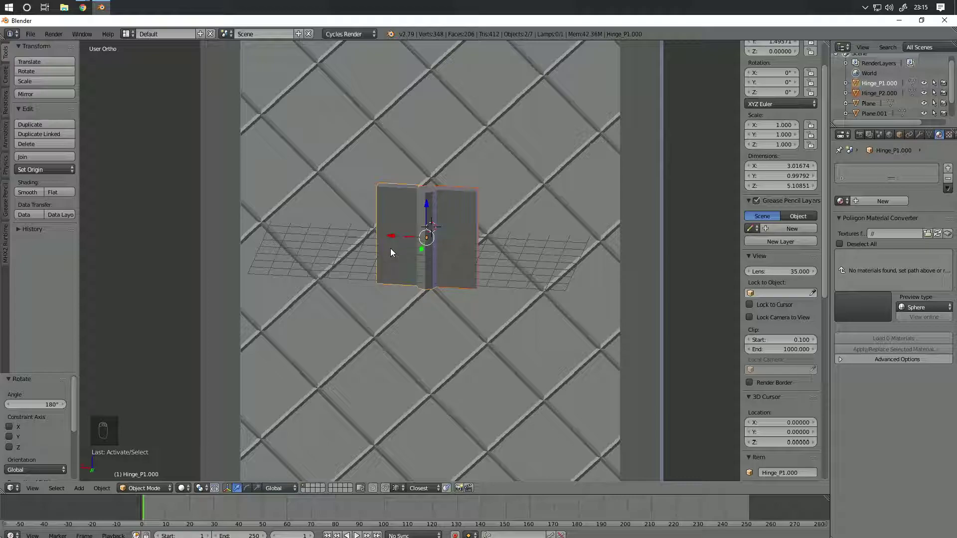
scroll(406, 163, up, 4)
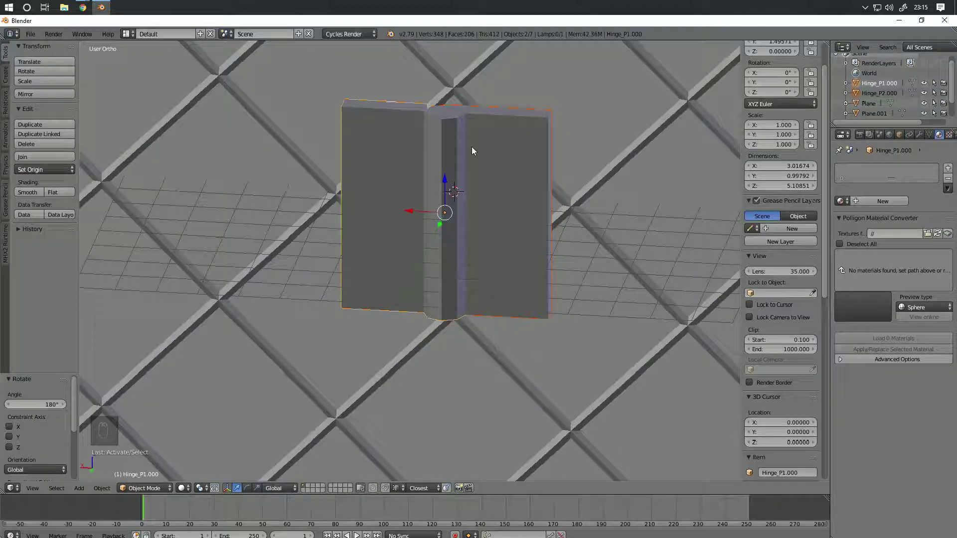
scroll(471, 146, down, 3)
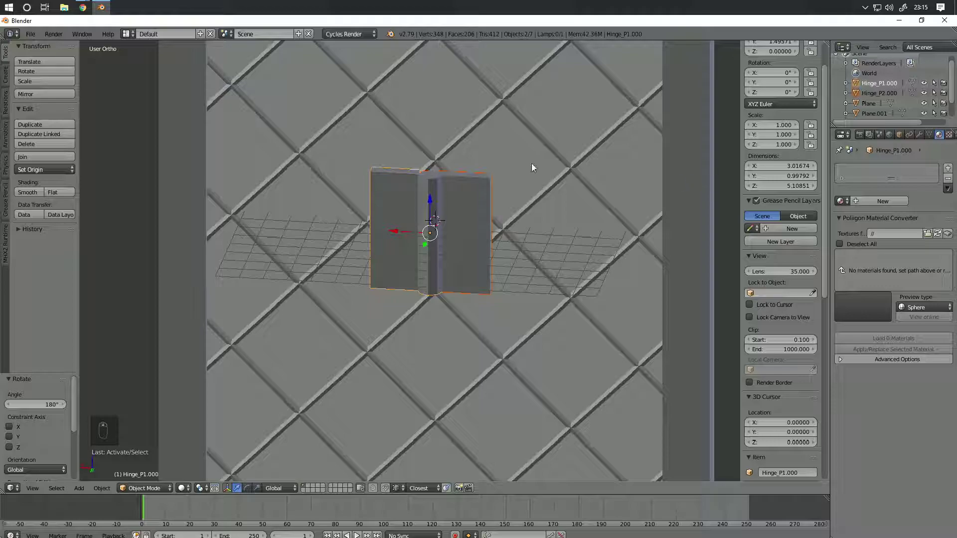
scroll(349, 172, up, 1)
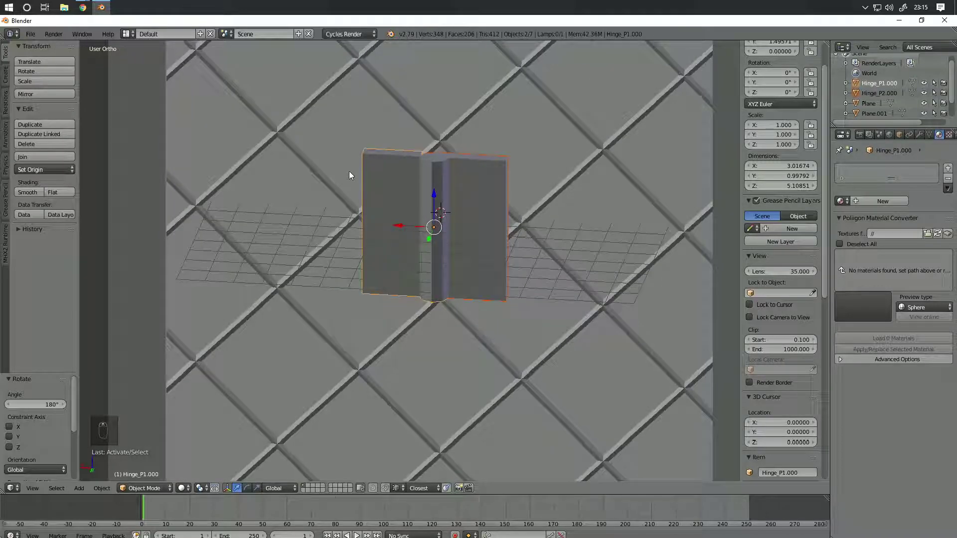
key(ctrl+p)
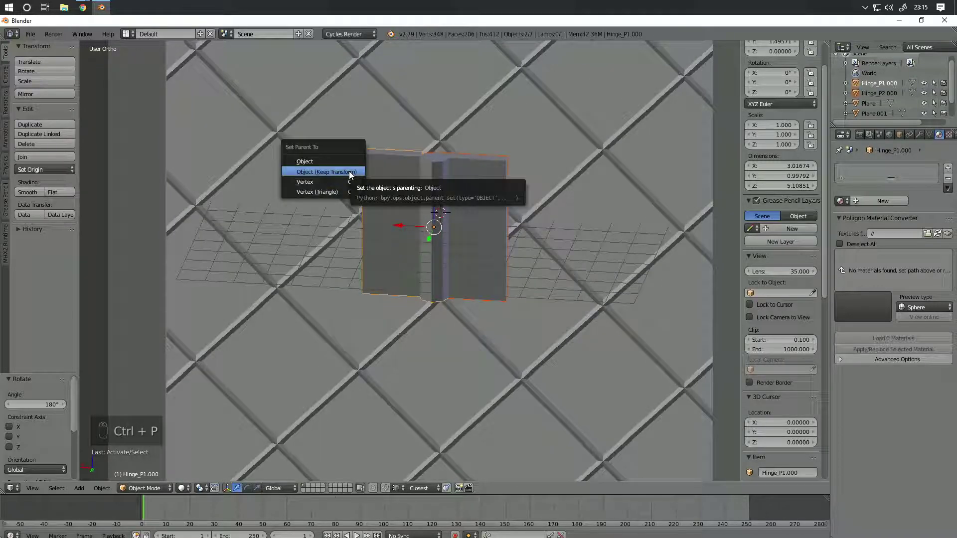
click(350, 173)
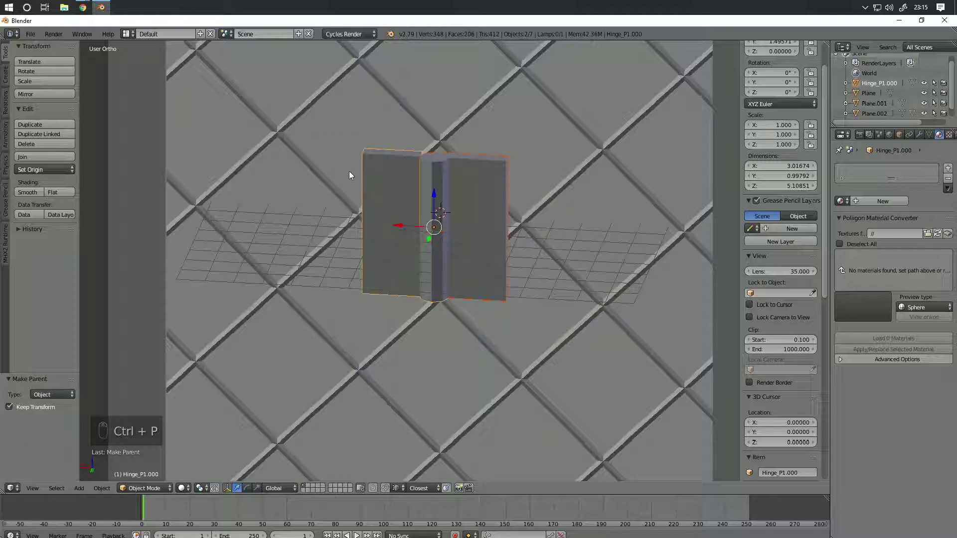
Step: Test the parenting with trial moves of Hinge_P1.000 and a trial rotation and move of Hinge_P2.000, cancelling them
right_click(479, 194)
key(g)
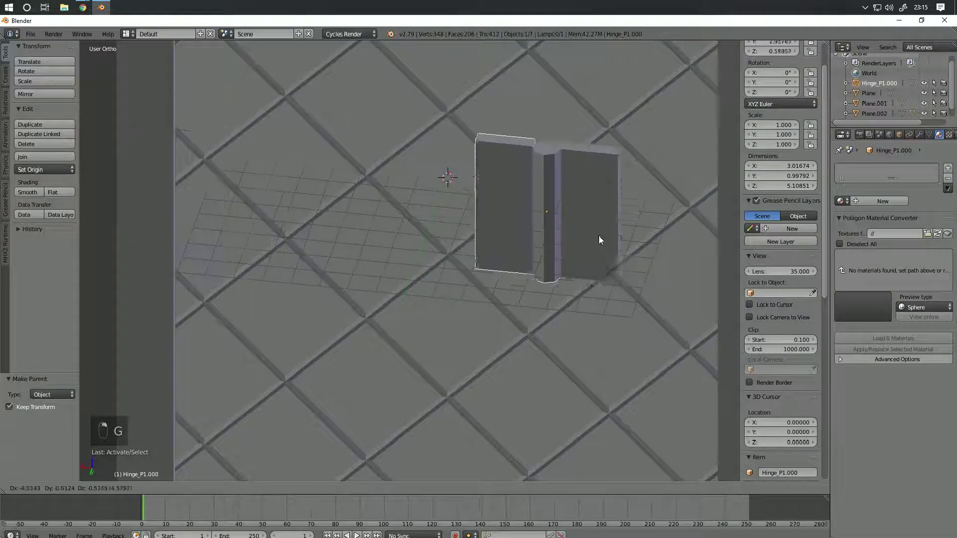
click(468, 212)
right_click(469, 211)
middle_drag(593, 214, 640, 202)
key(r)
right_click(507, 273)
key(g)
right_click(558, 238)
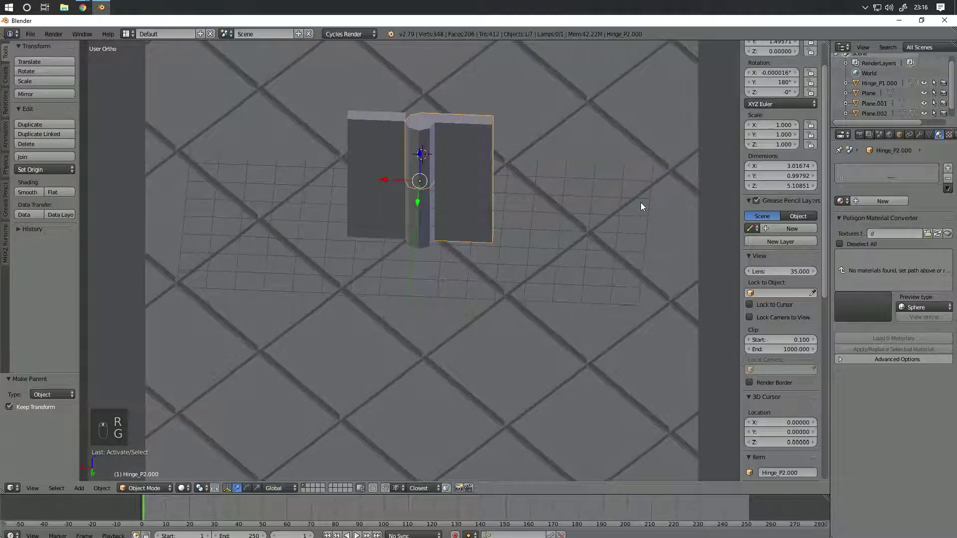
Step: Try swinging Hinge_P2.000 by -50.1° about global Z and moving the parent half with it, and undo the trial
key(r)
key(z)
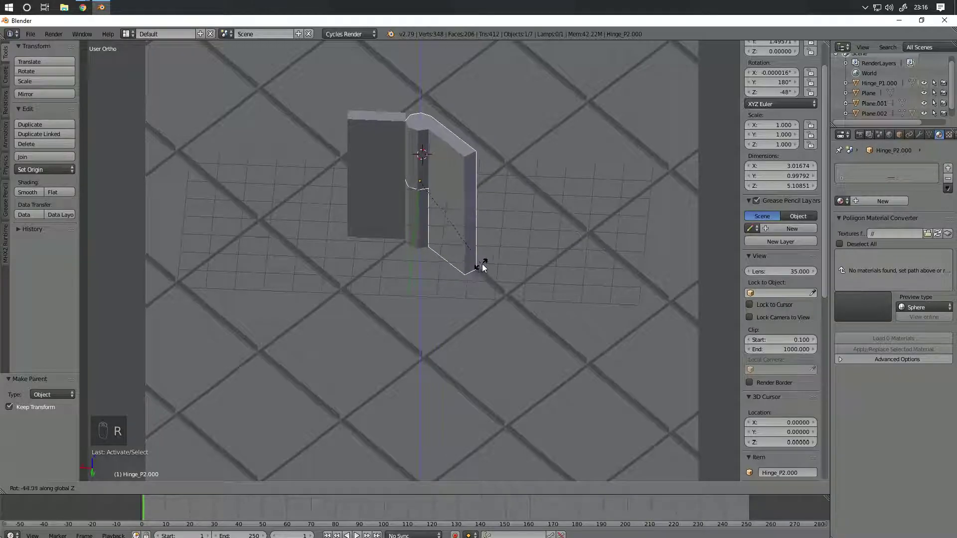
click(480, 268)
middle_drag(480, 268, 364, 186)
right_click(473, 238)
key(g)
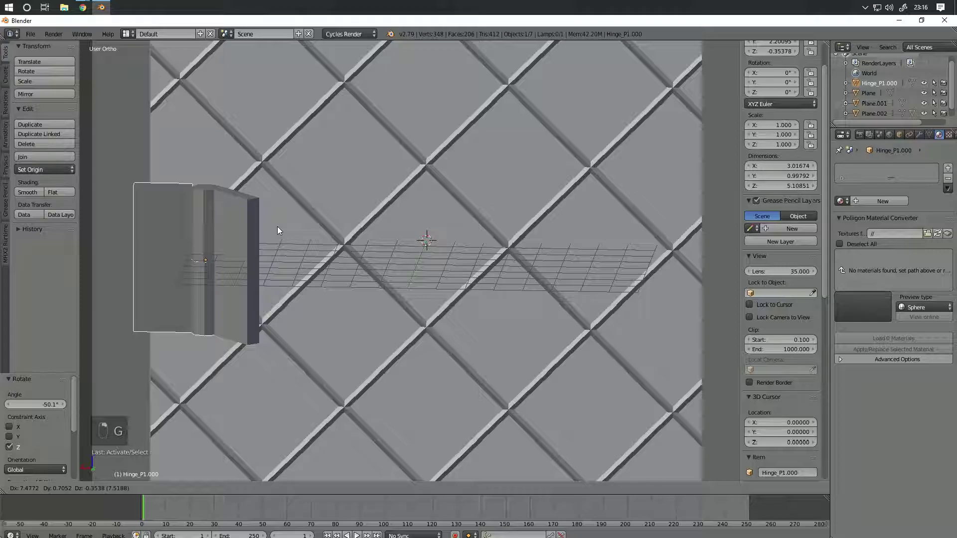
right_click(278, 227)
scroll(307, 225, down, 5)
middle_drag(307, 225, 381, 245)
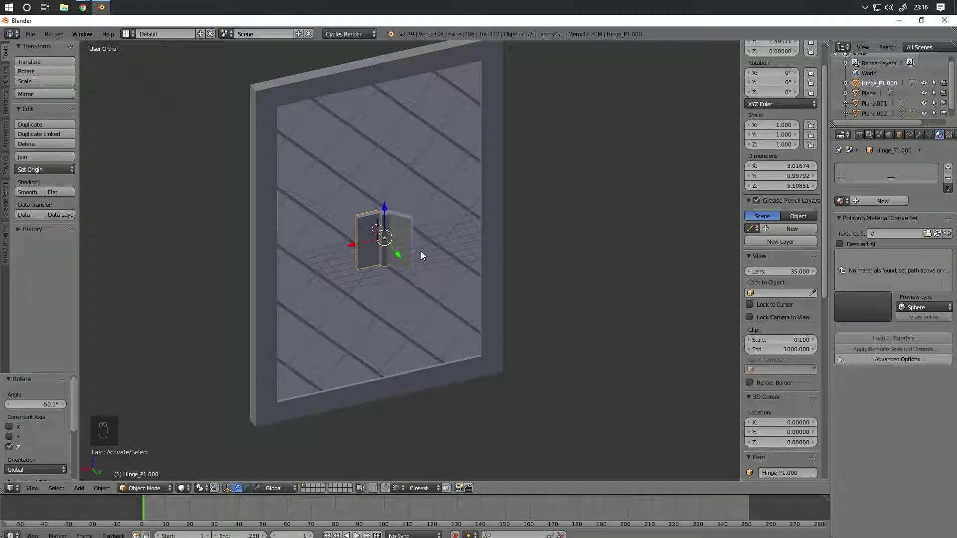
key(ctrl+z)
key(ctrl+z)
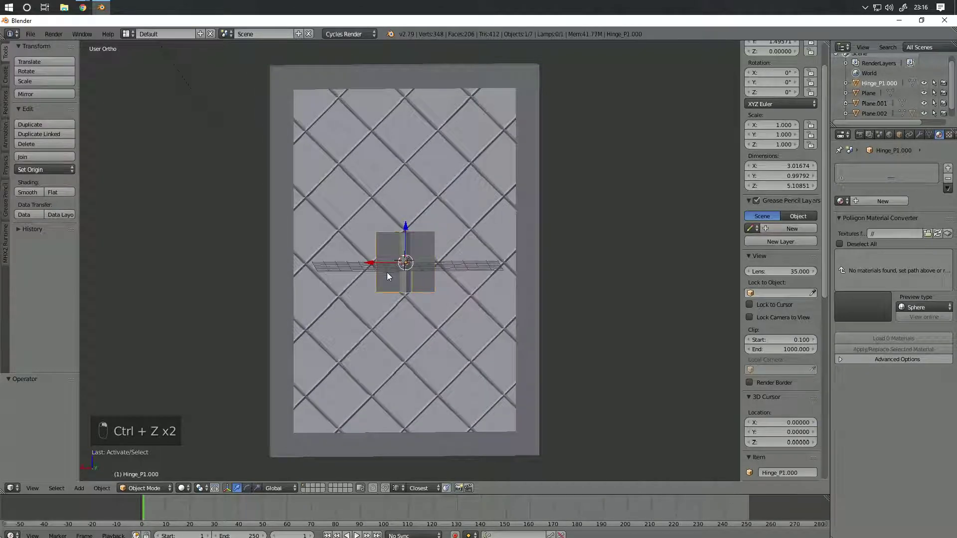
Step: In back view, move the parented hinge to the upper-left corner of the window, about 8.4 along X and 12.09 along Z
key(KP_1)
key(KP_3)
key(ctrl+KP_1)
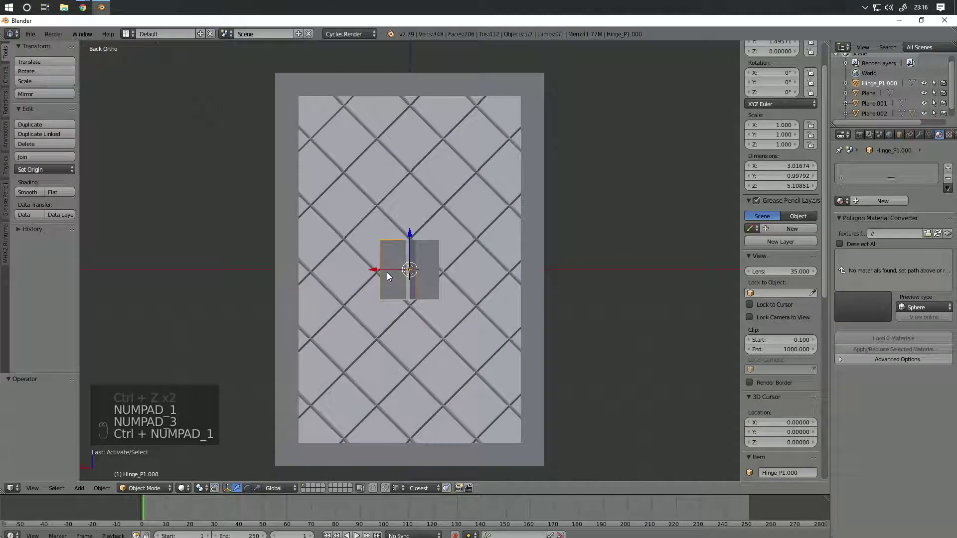
key(g)
click(278, 169)
Step: Scale the hinge to about 0.518 and shift it about 1.19 in X and -0.83 in Z onto the frame's inner edge
scroll(319, 162, up, 3)
shift+middle_drag(356, 147, 518, 385)
scroll(519, 386, up, 3)
key(s)
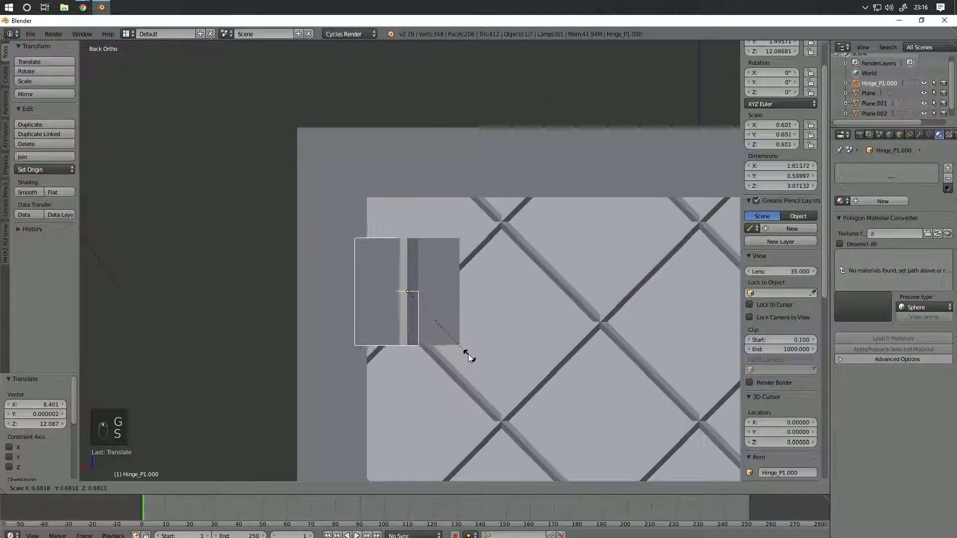
click(463, 340)
key(g)
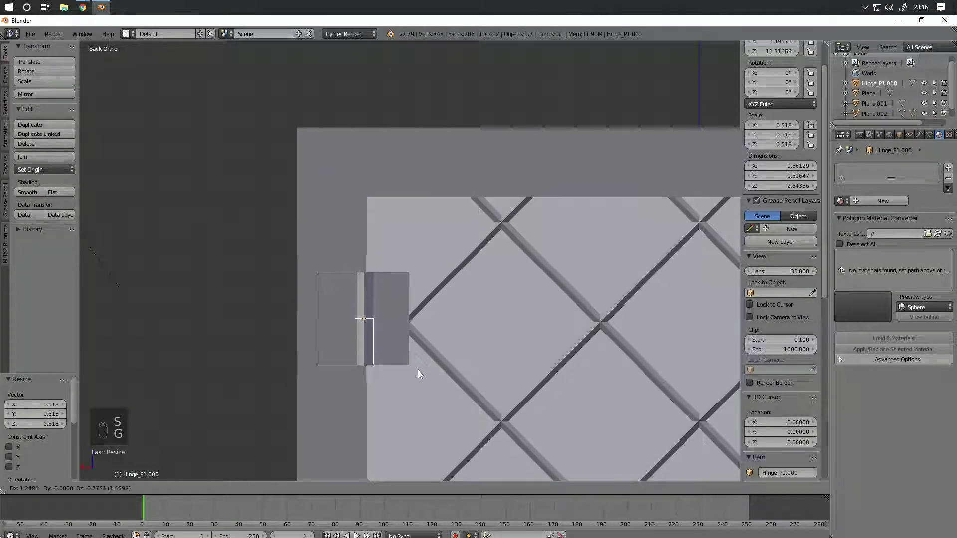
click(424, 375)
Step: In top view, snap the hinge along global Y by about -0.859 so its plates sit on the frame
middle_drag(425, 375, 401, 438)
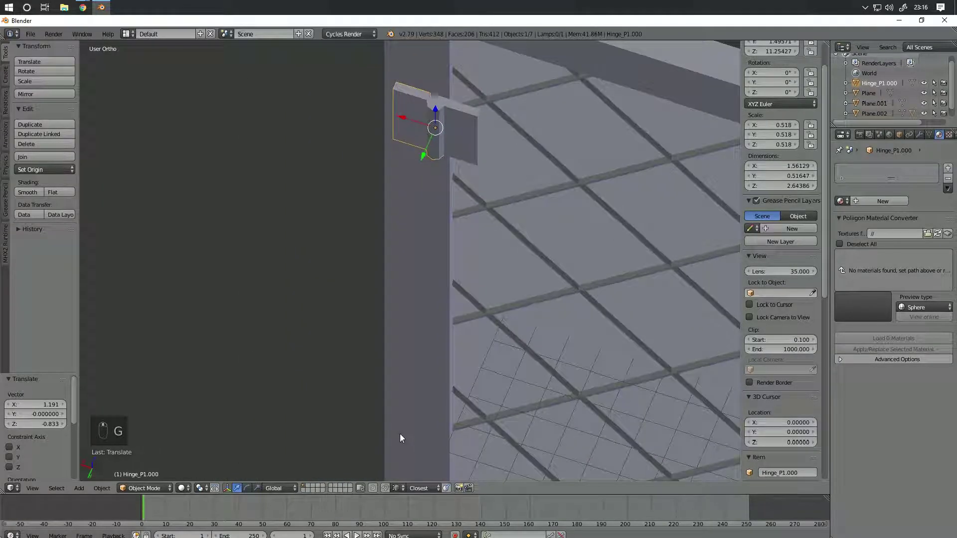
key(KP_7)
scroll(495, 457, down, 6)
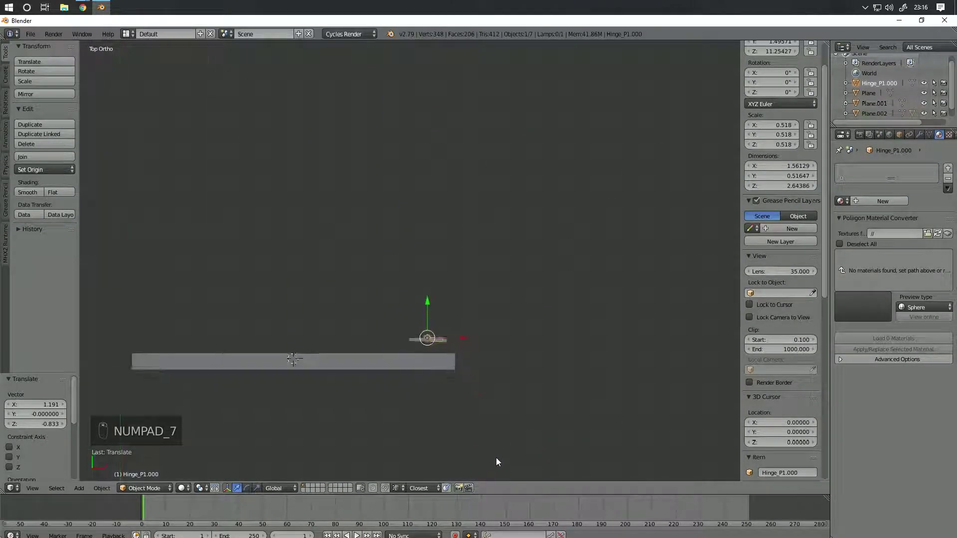
shift+middle_drag(474, 375, 439, 311)
scroll(457, 268, up, 9)
key(g)
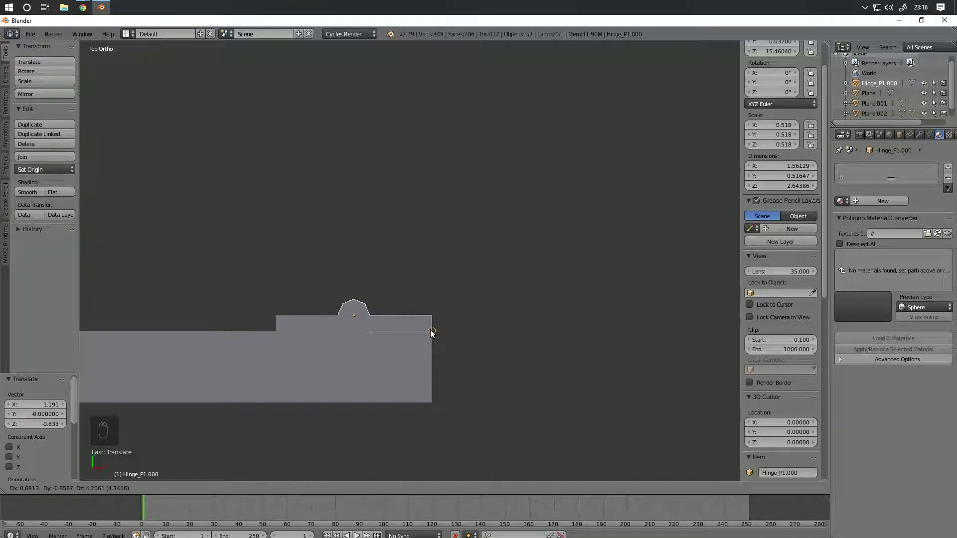
key(y)
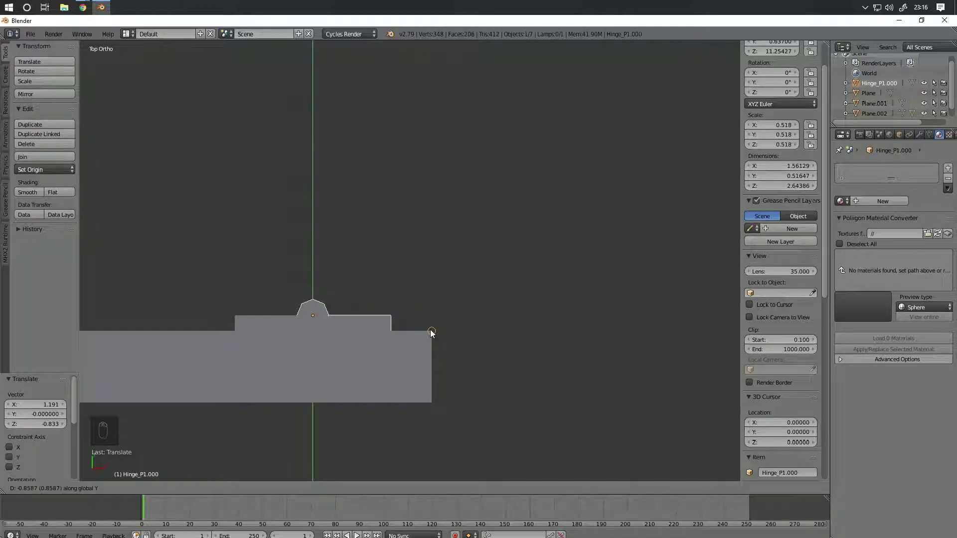
click(432, 333)
Step: Examine from several angles how the hinge sits against the frame
middle_drag(289, 342, 451, 261)
scroll(270, 246, down, 4)
scroll(452, 261, up, 6)
middle_drag(366, 300, 408, 239)
scroll(465, 270, down, 7)
scroll(408, 240, down, 7)
middle_drag(400, 273, 403, 249)
Step: In back view, try duplicating only the parent hinge half, and undo the copy
key(KP_1)
key(KP_3)
key(ctrl+KP_1)
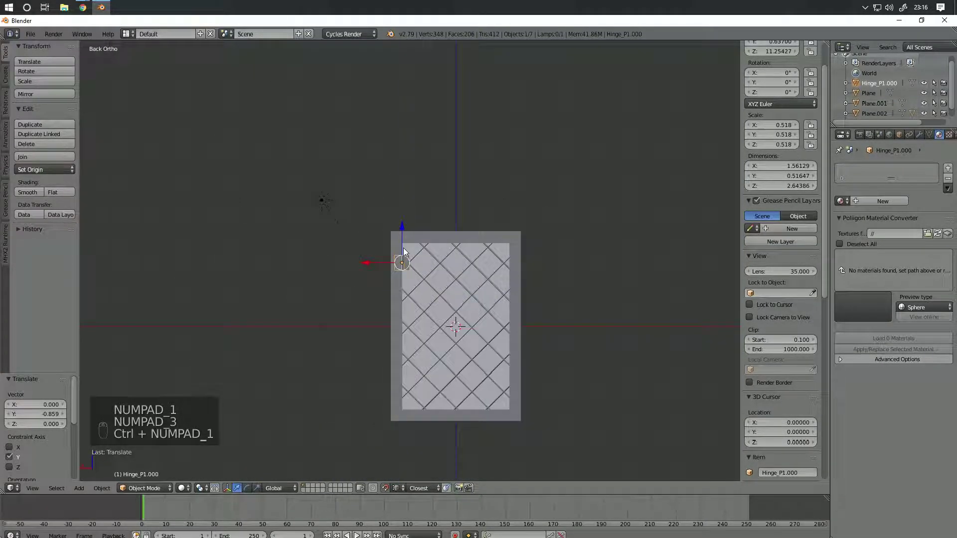
scroll(404, 250, up, 5)
shift+middle_drag(427, 349, 419, 191)
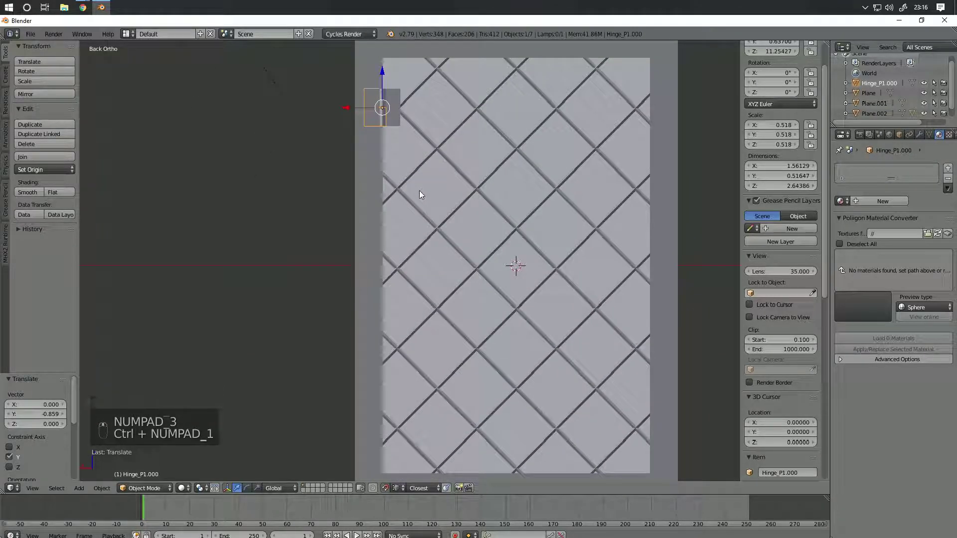
scroll(419, 190, down, 5)
key(shift+d)
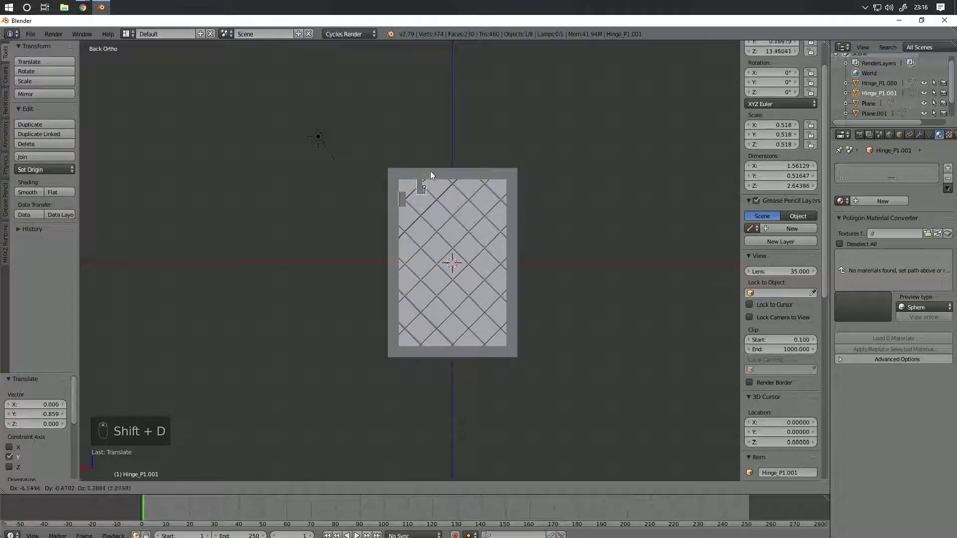
key(ctrl+z)
Step: Duplicate both hinge halves in place and negate Hinge_P1.001's Z location to put the copy near the frame's lower corner
scroll(407, 202, up, 6)
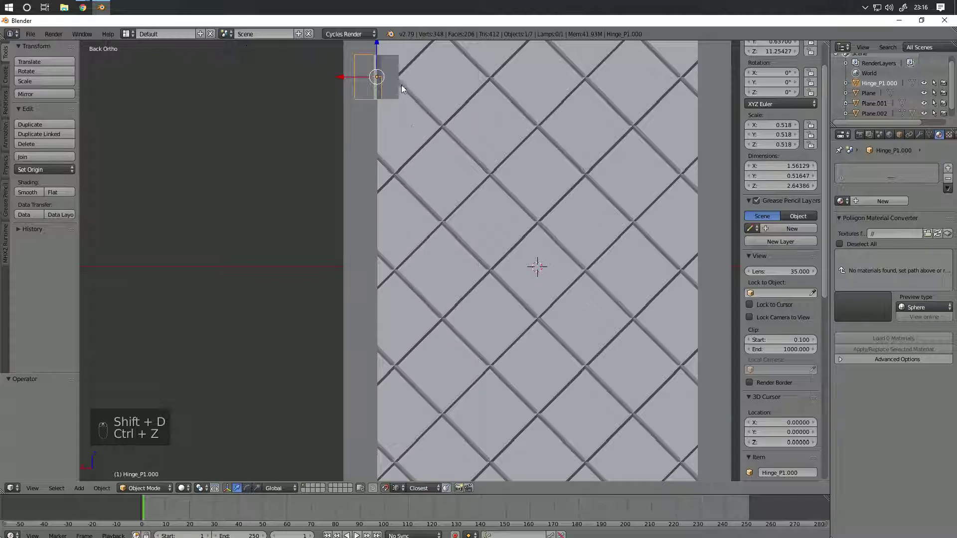
key(shift+d)
right_click(429, 118)
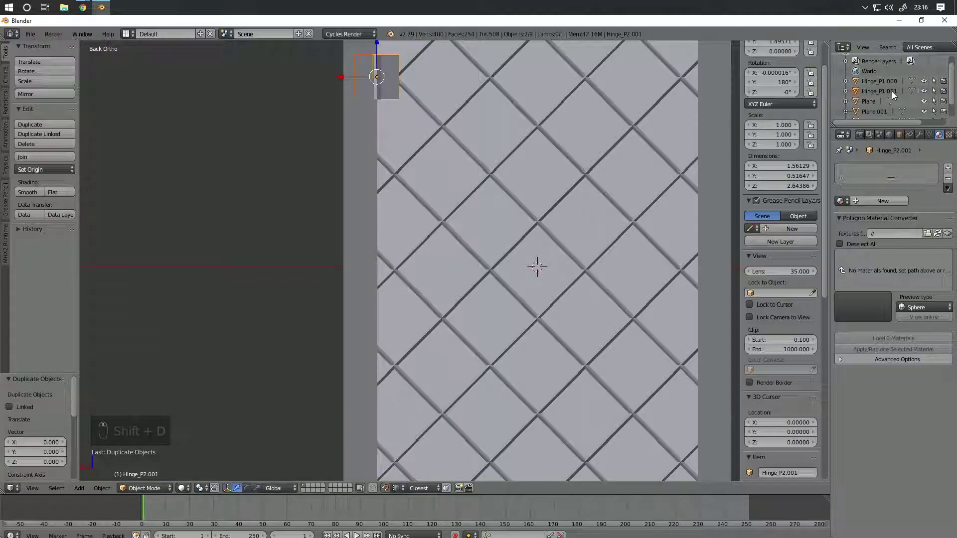
scroll(892, 92, down, 2)
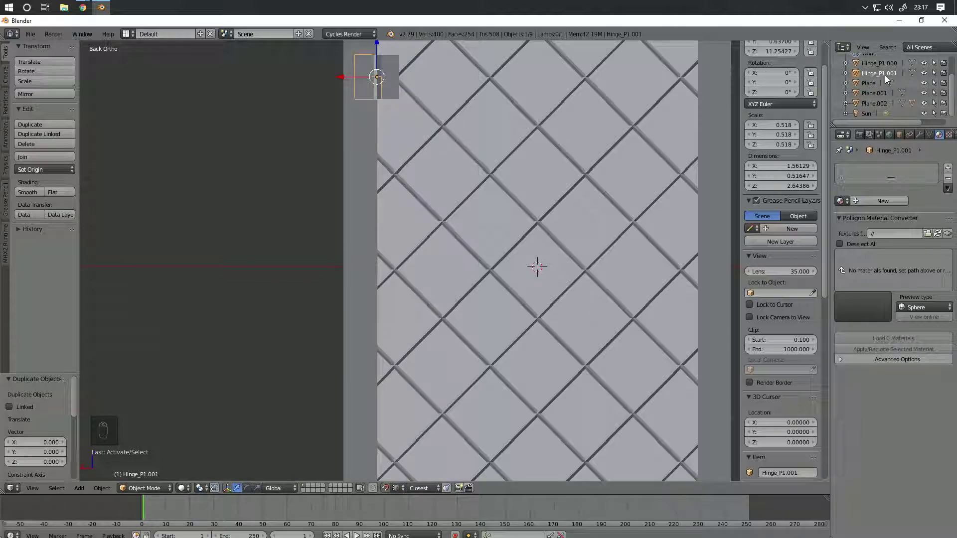
scroll(784, 89, up, 2)
click(751, 92)
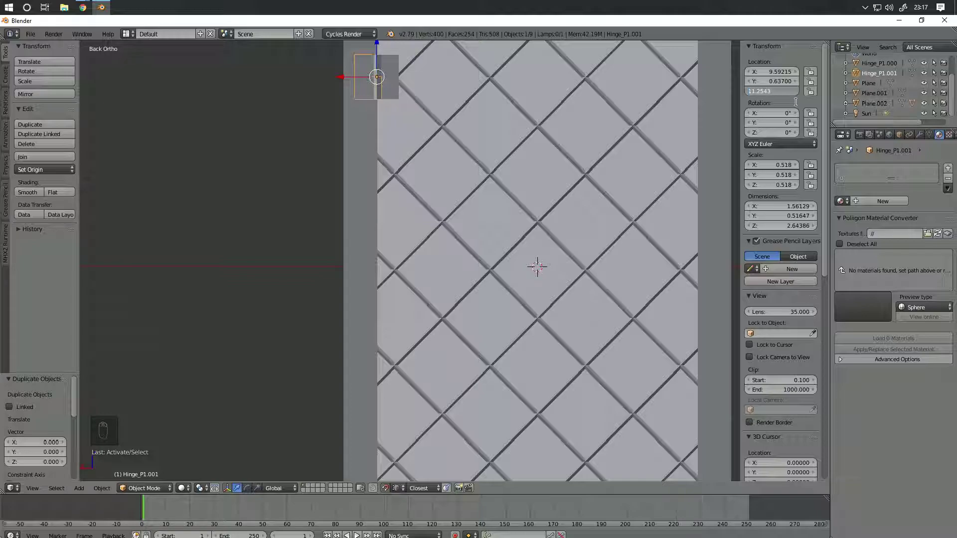
key(Return)
scroll(551, 333, down, 4)
mouse_move(551, 334)
shift+middle_down()
mouse_move(551, 206)
mouse_move(492, 199)
mouse_move(492, 279)
mouse_move(535, 293)
shift+middle_up()
Step: Preview the window with both hinges in rendered shading, and return to solid shading
key(shift+z)
middle_drag(467, 194, 444, 193)
scroll(445, 193, down, 5)
key(z)
key(z)
key(z)
Step: Rotate the Sun lamp 204° about global Z to light the hinged side of the window
middle_drag(521, 207, 451, 232)
right_click(516, 164)
mouse_move(541, 171)
middle_down()
mouse_move(518, 205)
mouse_move(511, 258)
middle_up()
key(r)
key(z)
click(453, 364)
middle_drag(454, 366, 431, 283)
key(g)
right_click(563, 267)
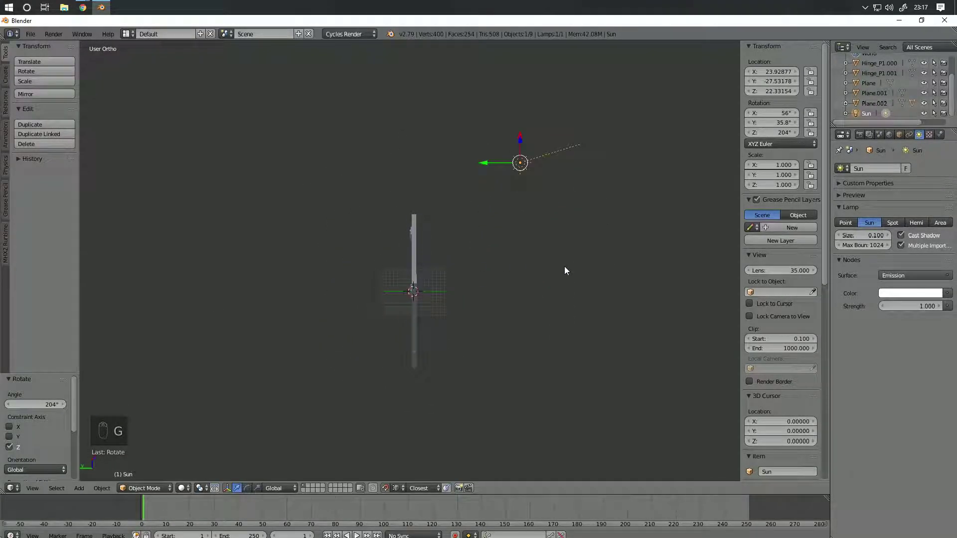
Step: Preview the hinged side under the rotated sun in rendered shading, and return to solid shading
key(KP_0)
key(shift+z)
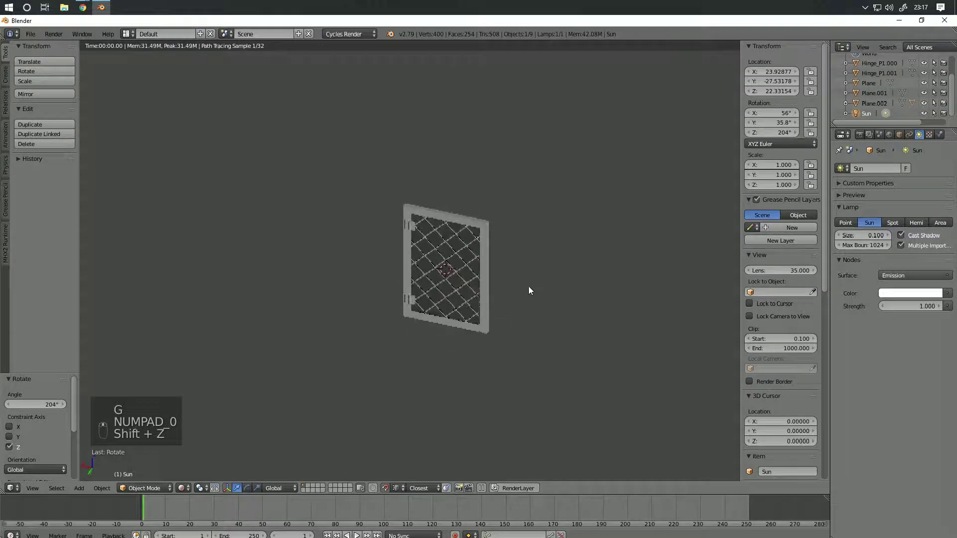
scroll(536, 255, up, 4)
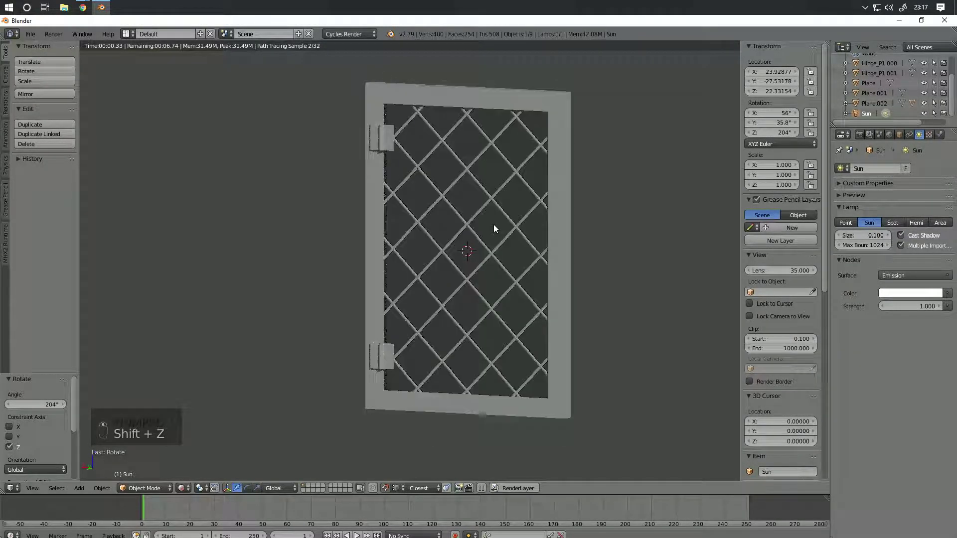
key(z)
key(z)
key(z)
Step: Select the glass pane and its lattice together and move them about -0.312 along global Y within the frame
mouse_move(386, 355)
middle_down()
mouse_move(290, 365)
mouse_move(351, 385)
middle_up()
right_click(389, 295)
mouse_move(435, 294)
middle_down()
mouse_move(444, 298)
mouse_move(426, 293)
middle_up()
right_click(426, 294)
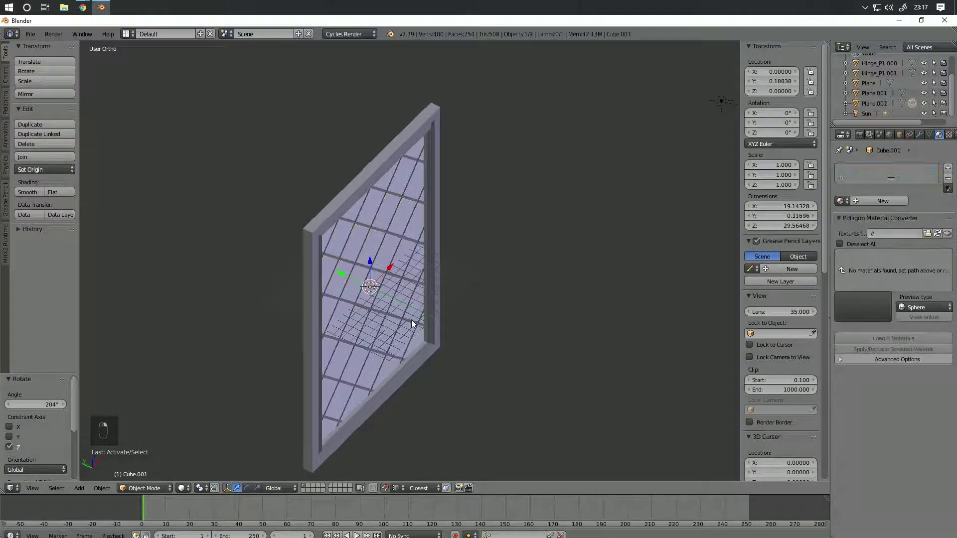
scroll(412, 339, up, 3)
shift+right_click(415, 348)
key(z)
middle_drag(395, 391, 419, 371)
right_click(420, 369)
key(z)
mouse_move(499, 374)
middle_down()
mouse_move(506, 396)
mouse_move(406, 404)
mouse_move(421, 360)
mouse_move(472, 307)
mouse_move(503, 331)
mouse_move(515, 319)
middle_up()
key(g)
middle_click(506, 396)
click(513, 395)
Step: Preview the shifted glass and lattice in rendered shading, and return to solid shading
key(shift+z)
key(z)
key(z)
key(z)
Step: Add a mesh plane at the window's centre, working from the hinged back side
key(KP_1)
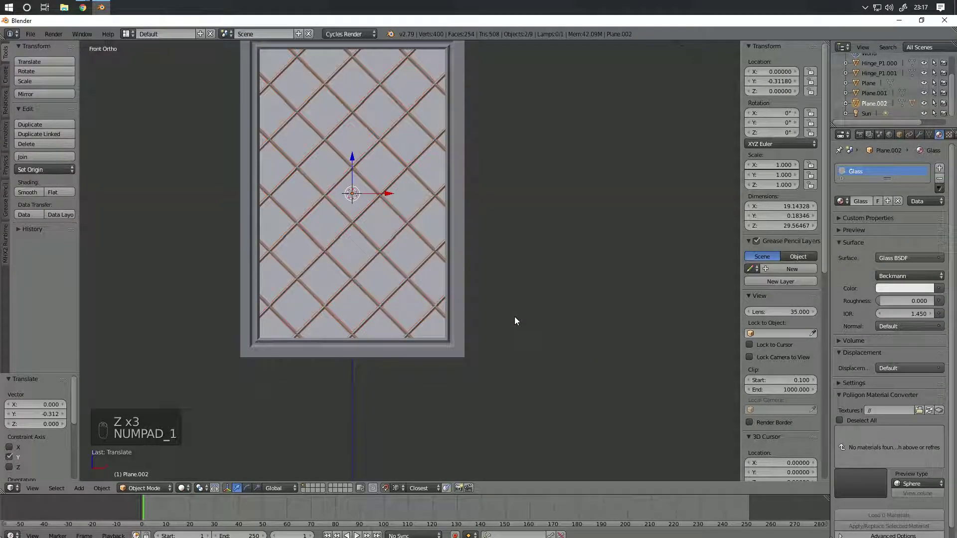
key(KP_3)
key(ctrl+KP_3)
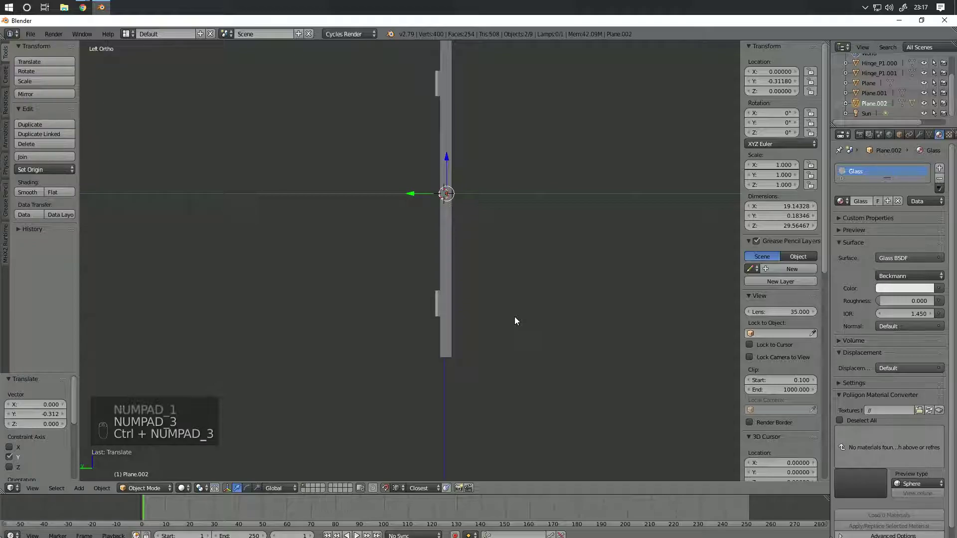
key(ctrl+KP_1)
scroll(481, 264, up, 4)
shift+middle_drag(481, 264, 417, 383)
scroll(396, 388, down, 4)
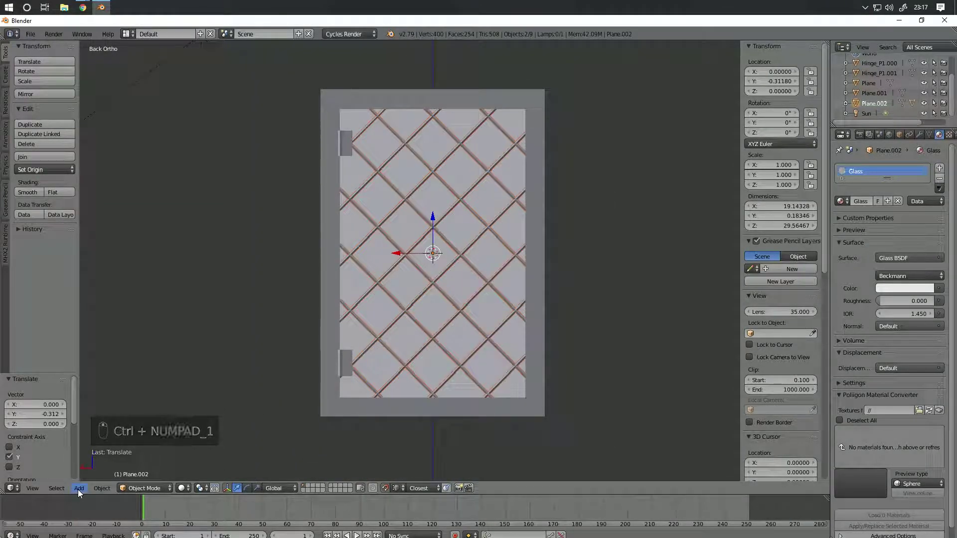
click(78, 489)
mouse_move(94, 477)
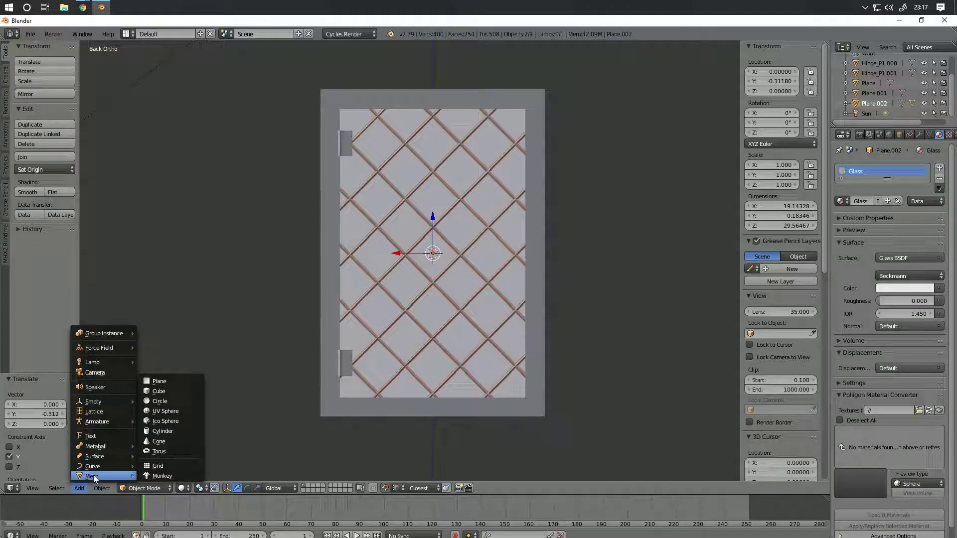
click(174, 381)
Step: Rotate the new plane 90° about global X so it stands parallel to the glass
middle_drag(279, 336, 530, 348)
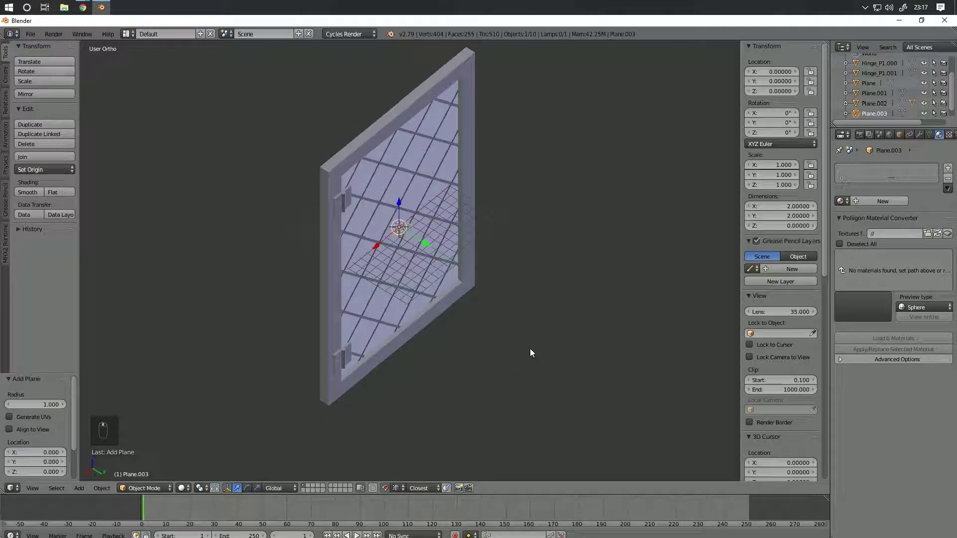
key(r)
key(x)
text(90)
key(Return)
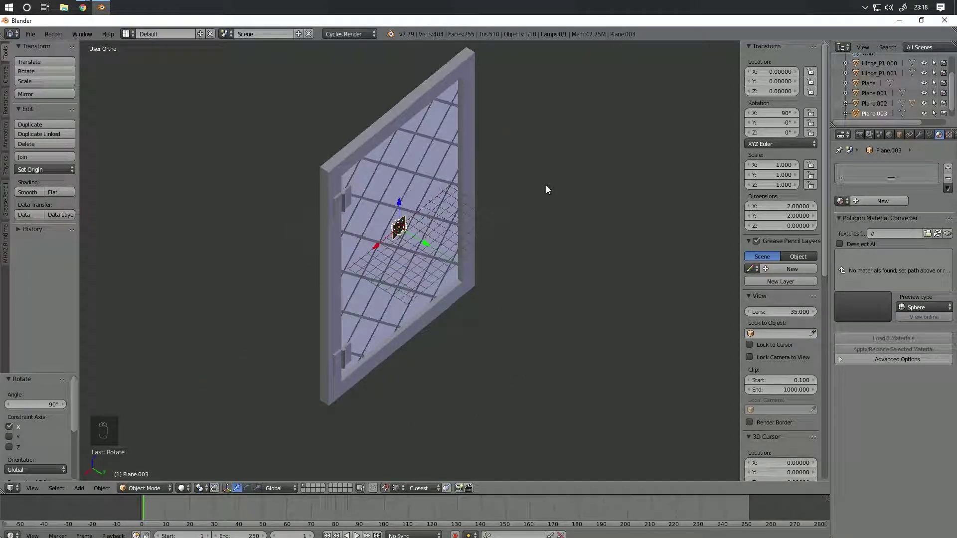
Step: In Edit Mode, move the plane's mesh about 4.578 along global X toward the hinge side
middle_drag(568, 268, 496, 179)
key(KP_1)
key(KP_3)
key(ctrl+KP_1)
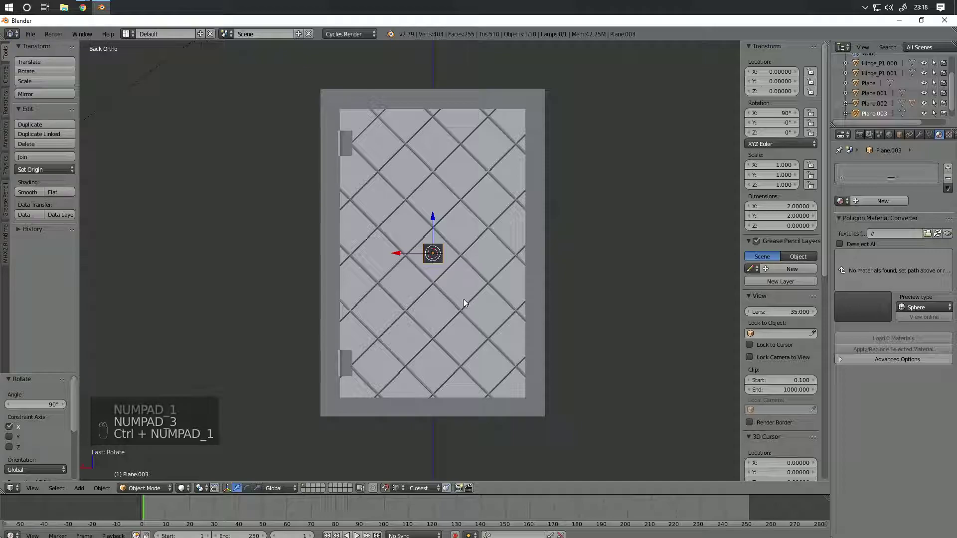
key(Tab)
key(g)
right_click(477, 278)
key(g)
key(x)
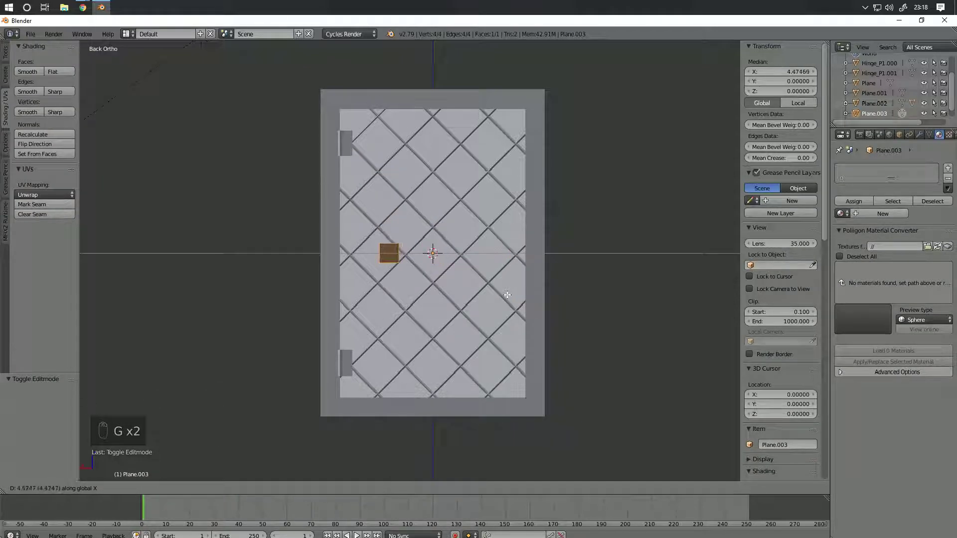
click(507, 295)
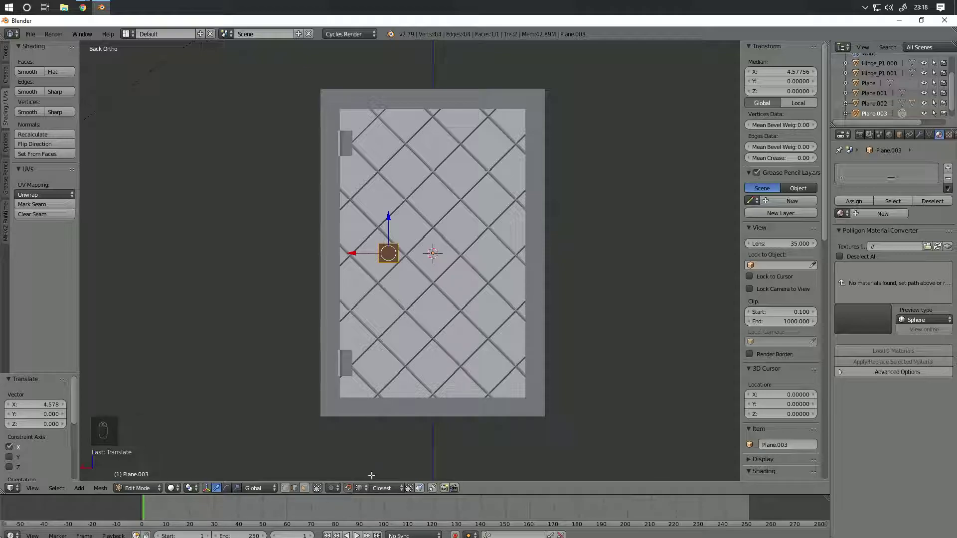
Step: Scale the plane uniformly to about 9 units wide and centre it near X 4.63, covering half of the window opening
key(shift+Tab)
key(s)
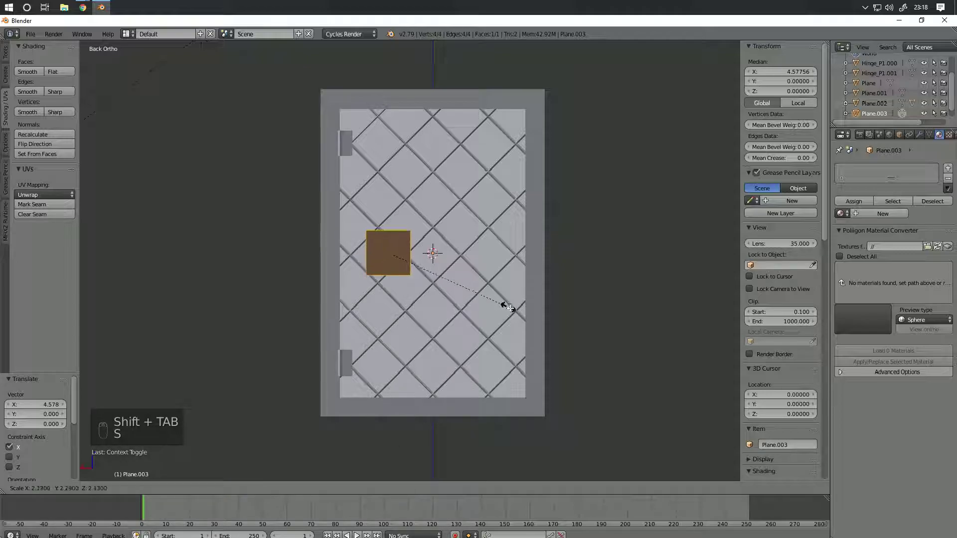
click(638, 336)
key(g)
key(x)
click(636, 338)
key(s)
click(629, 336)
key(g)
key(x)
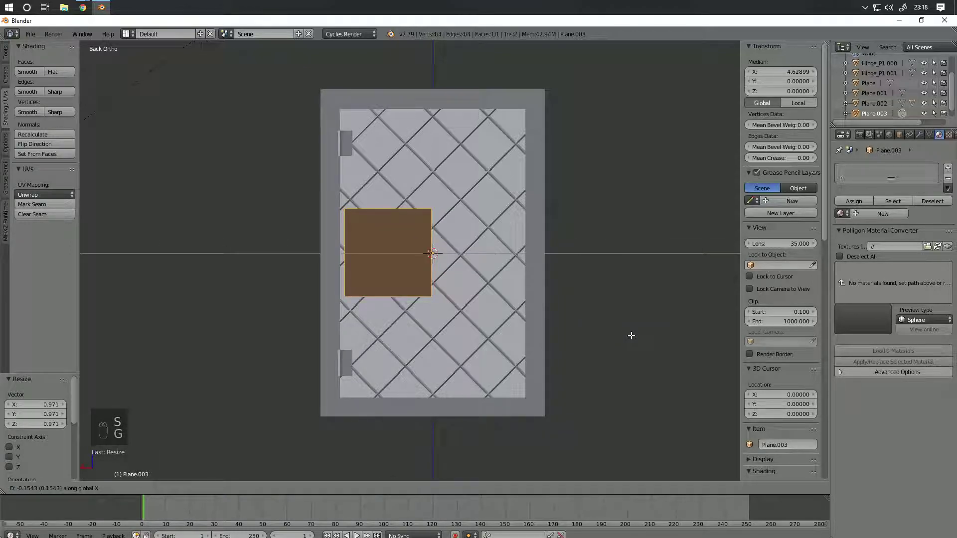
click(630, 336)
key(g)
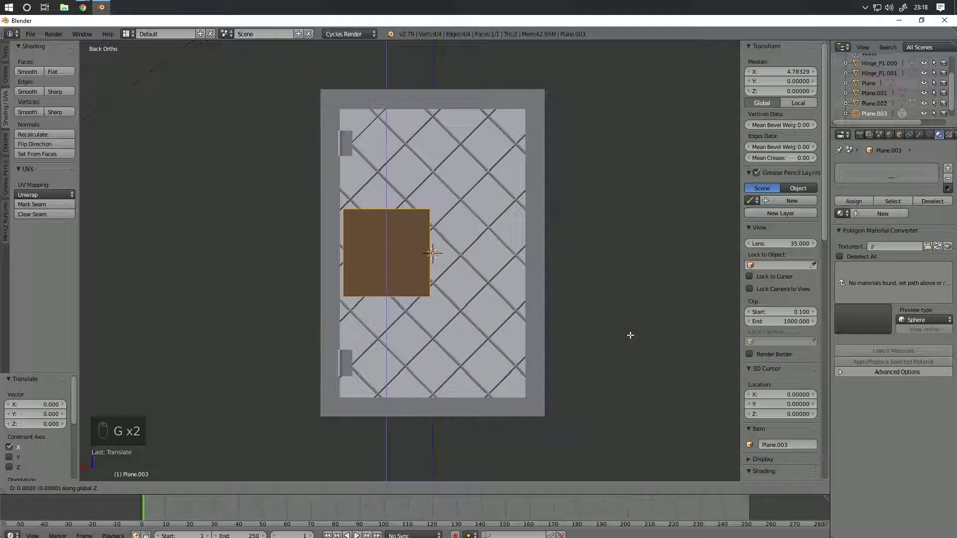
click(630, 335)
Step: Stretch the plane along global Z by about 3.24 to nearly the opening's full height, and return to Object Mode
key(s)
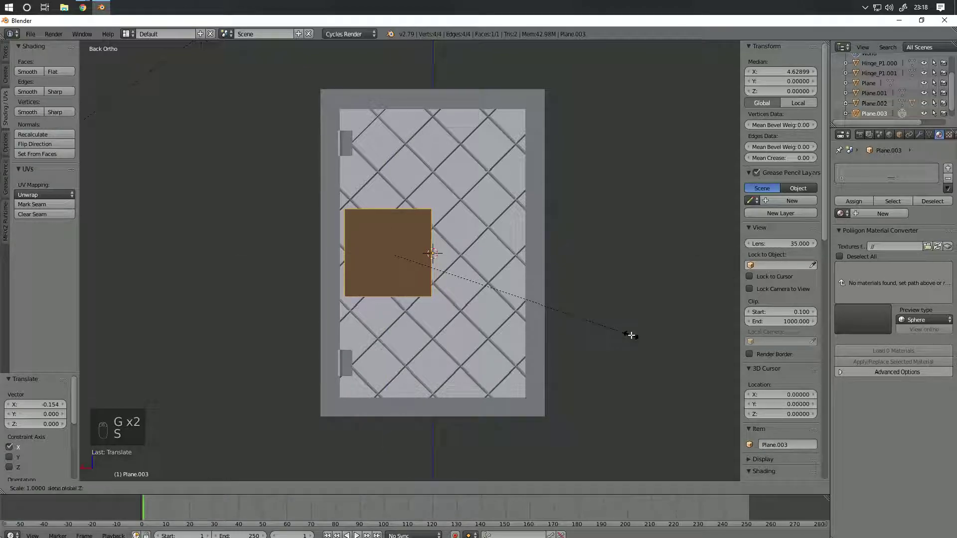
key(z)
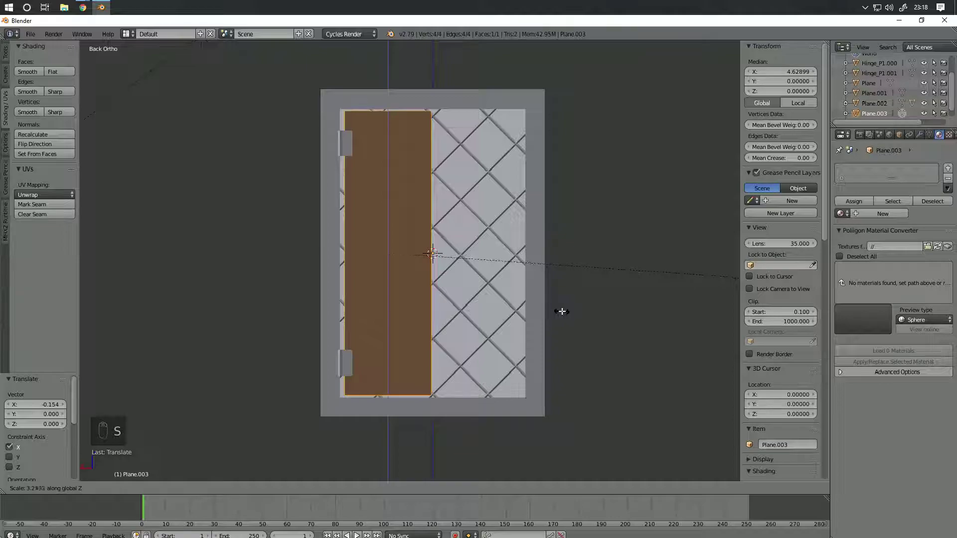
click(562, 311)
scroll(448, 249, up, 3)
scroll(342, 192, down, 2)
key(Tab)
Step: Select the upper and lower hinges and move them together about 0.214 along global X toward the frame
right_click(317, 124)
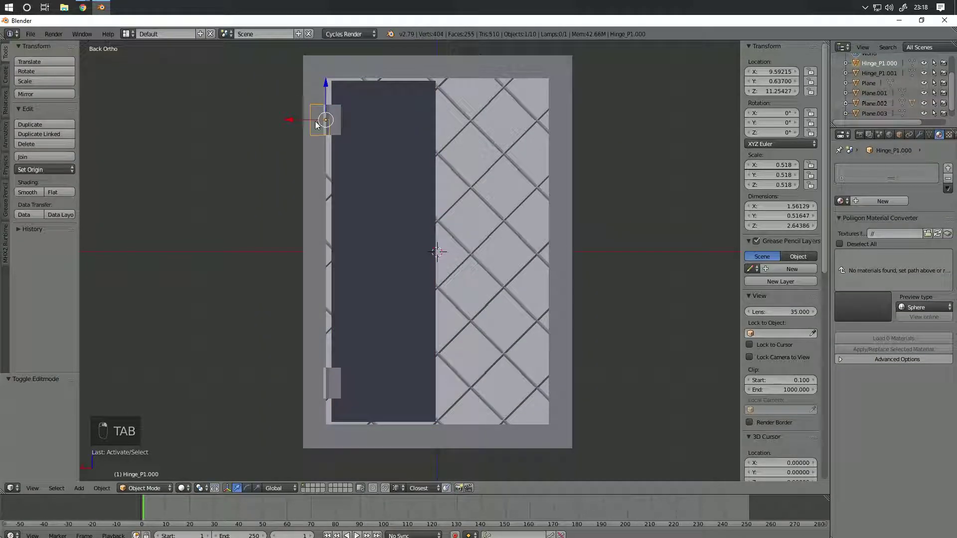
key(g)
key(x)
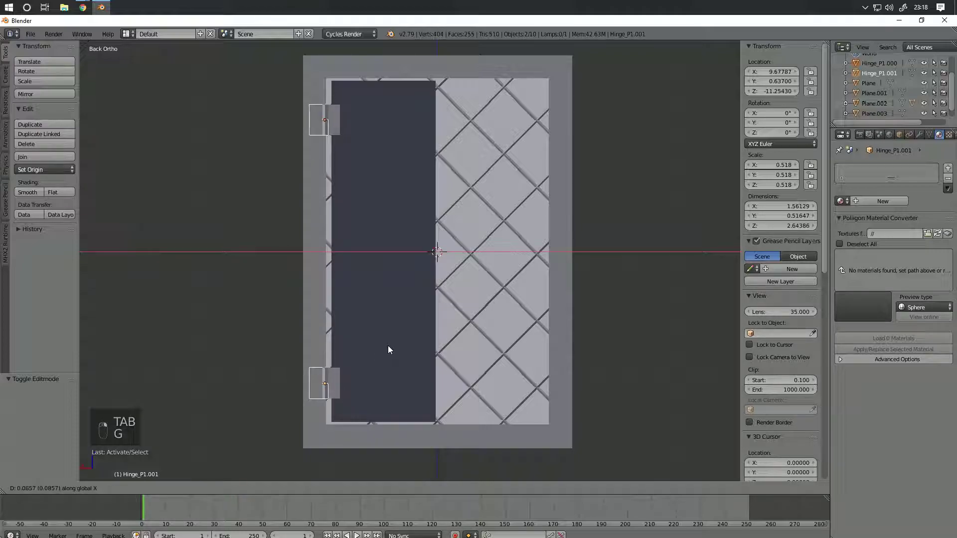
right_click(387, 345)
Step: Widen the shutter panel's mesh by about 1.047 along X and centre it near X 4.758, between the frame edge and the window's centre
right_click(387, 345)
key(Tab)
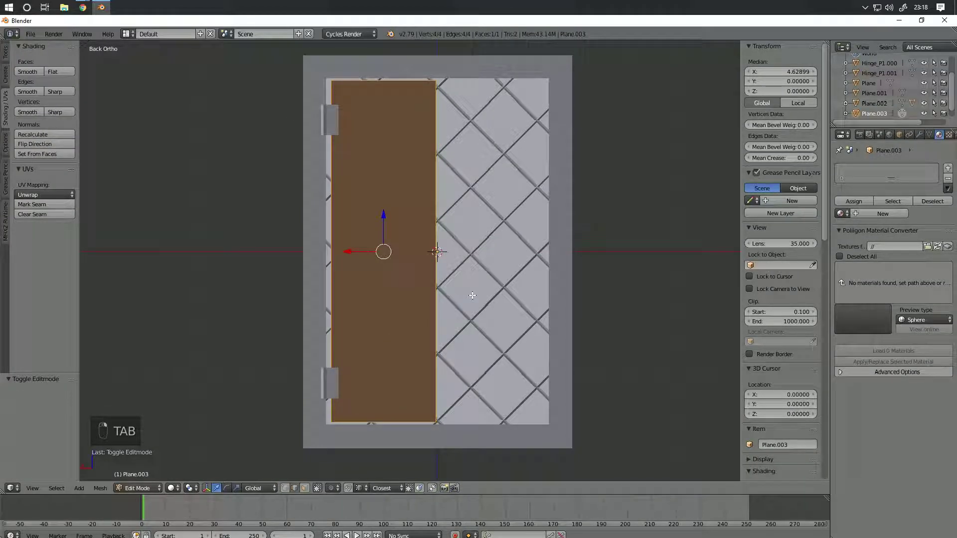
key(g)
key(x)
click(474, 295)
key(s)
key(x)
click(489, 293)
key(g)
key(x)
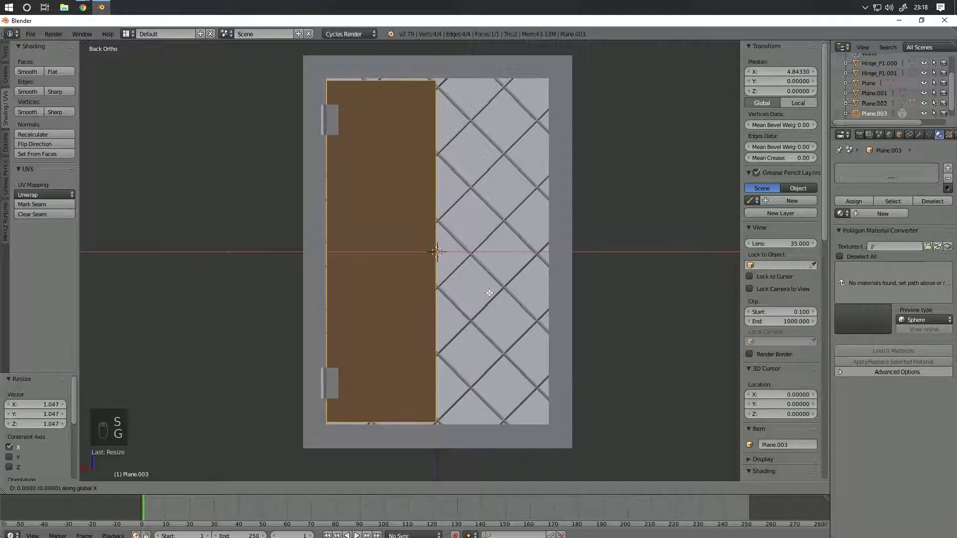
click(488, 293)
Step: Scale the shutter panel by about 1.003 along global Z to fit the opening's height
key(s)
key(z)
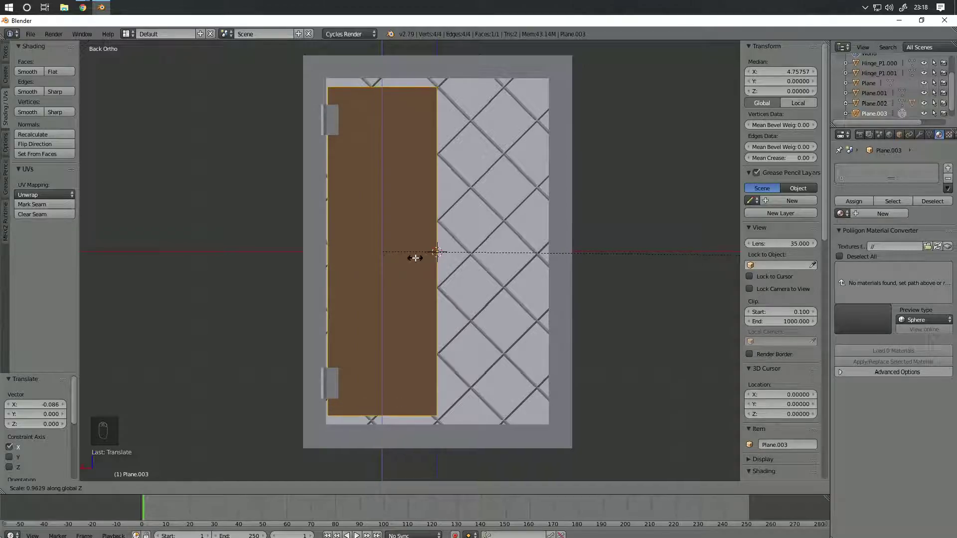
click(463, 251)
Step: Turn off snapping and move the shutter panel about 0.637 in total along global Y, out to the hinges' depth
middle_drag(463, 251, 440, 290)
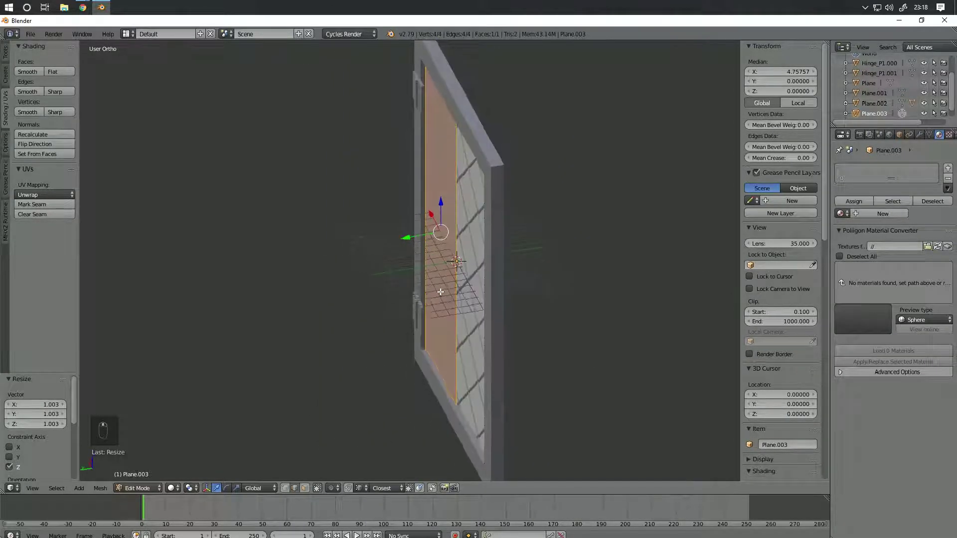
scroll(442, 297, up, 5)
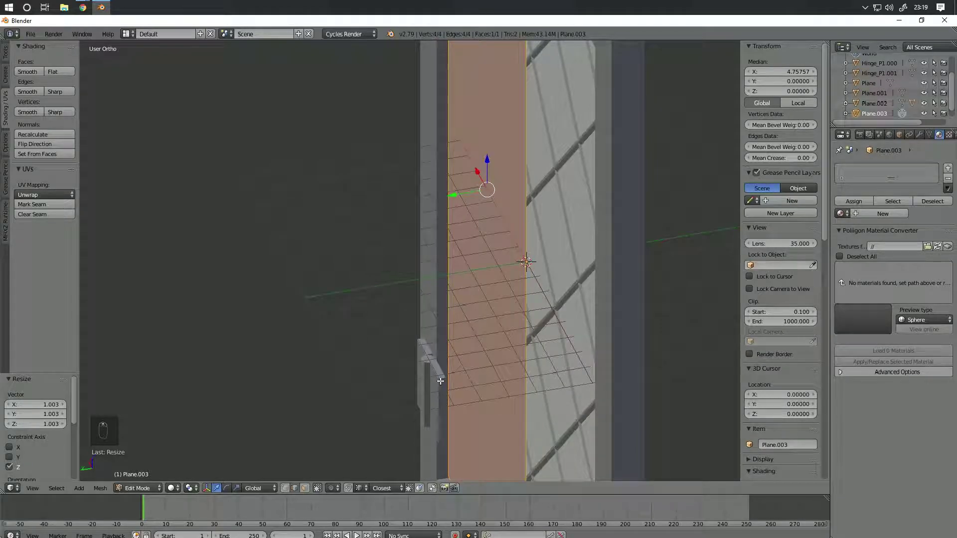
key(shift+Tab)
key(x)
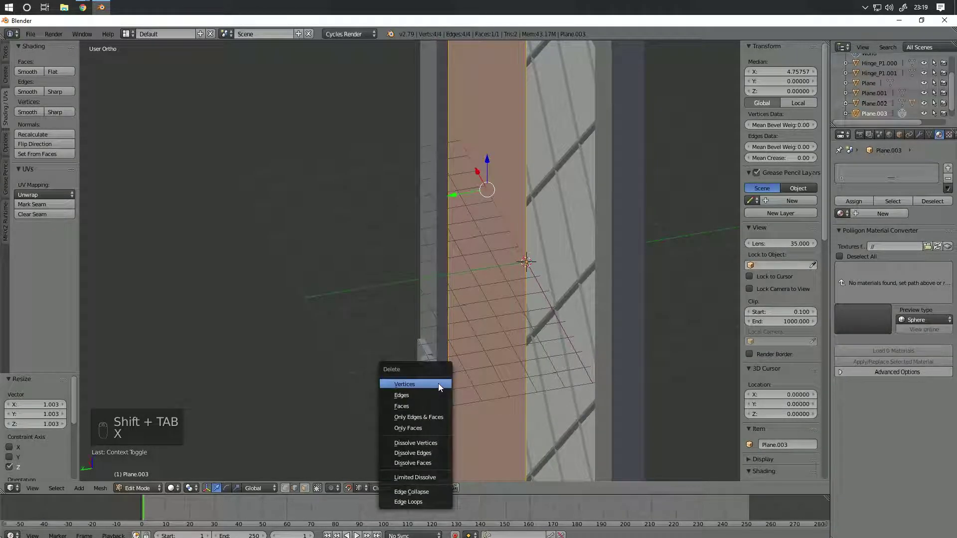
key(y)
key(g)
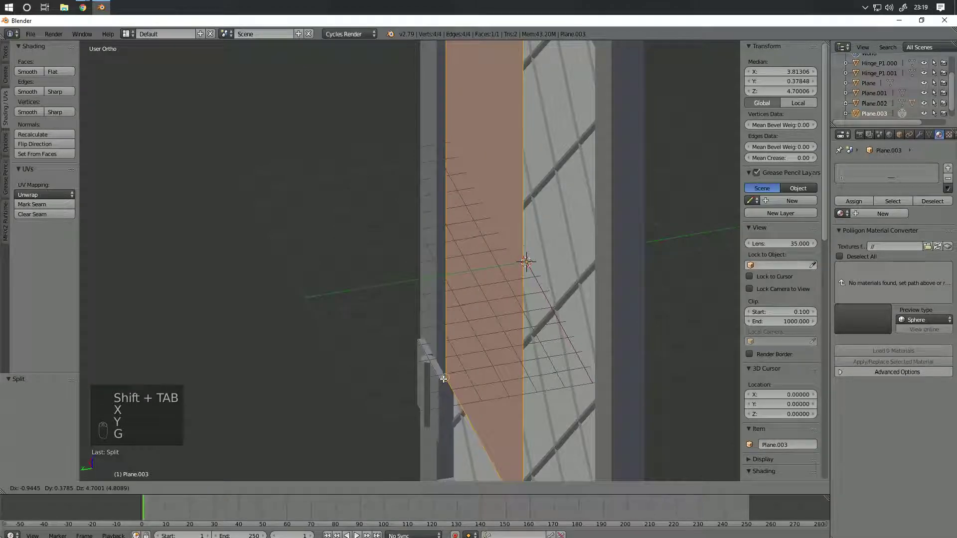
key(y)
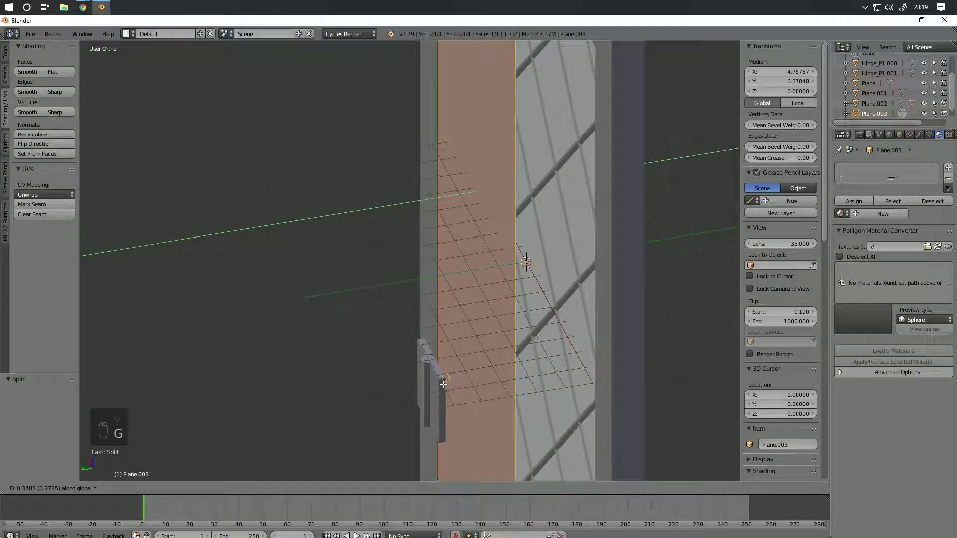
click(440, 384)
middle_drag(440, 384, 567, 312)
key(g)
key(y)
click(455, 377)
key(g)
key(y)
click(458, 320)
Step: Extrude the shutter panel's face about 0.376 outward to give it thickness, and return to Object Mode
middle_drag(417, 362, 476, 335)
key(e)
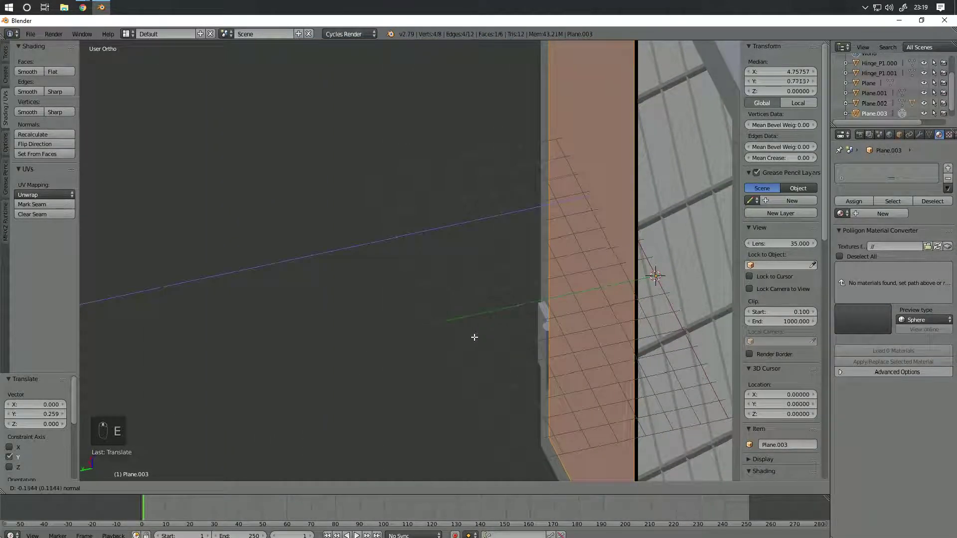
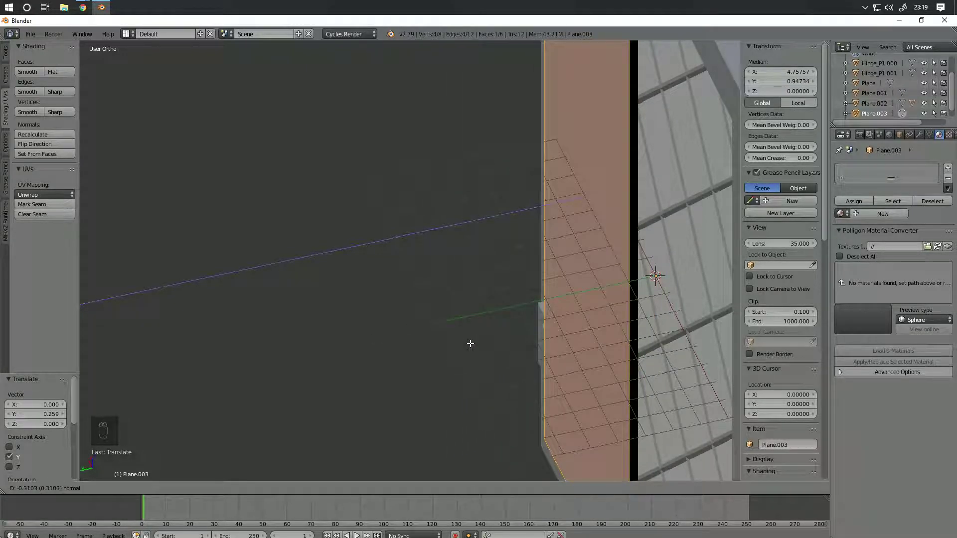
click(468, 344)
middle_drag(467, 343, 505, 258)
scroll(528, 341, down, 6)
key(a)
key(a)
key(a)
key(Tab)
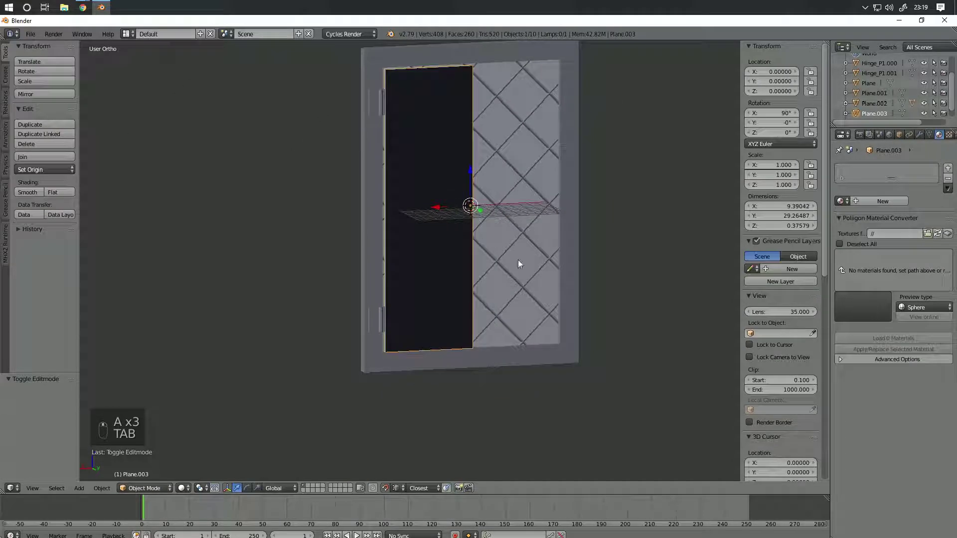
Step: Reselect the shutter panel's whole mesh, recalculate its normals outward, and leave Edit Mode
key(Tab)
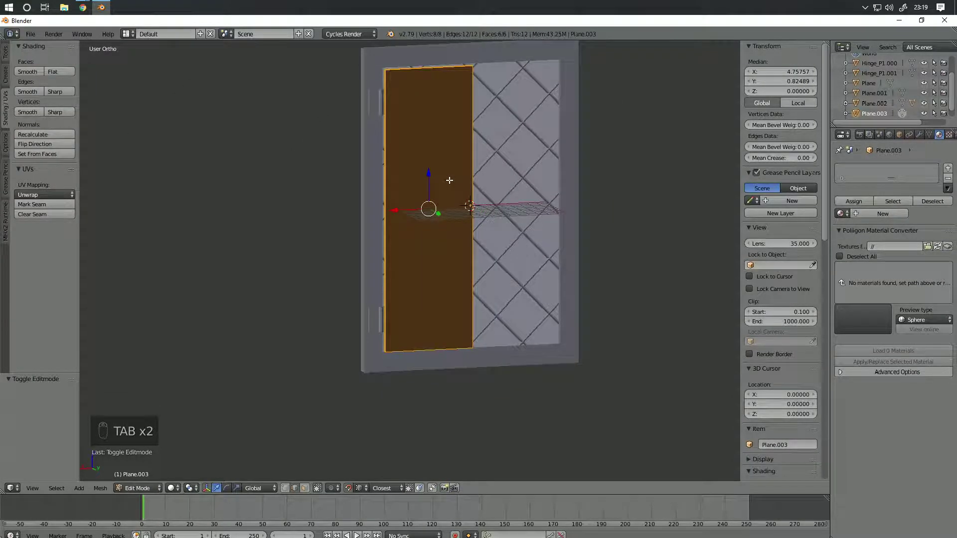
key(a)
key(a)
key(Tab)
Step: Preview the window with its shutter panel in rendered shading, and return to solid shading
mouse_move(316, 141)
middle_down()
mouse_move(297, 143)
mouse_move(285, 177)
mouse_move(411, 141)
mouse_move(397, 163)
mouse_move(400, 199)
mouse_move(489, 203)
mouse_move(330, 139)
mouse_move(401, 362)
mouse_move(352, 231)
middle_up()
key(shift+z)
key(z)
key(z)
key(z)
Step: Select both hinges and move them about -0.066 along global Y toward the window frame
right_click(352, 231)
middle_drag(348, 279, 371, 161)
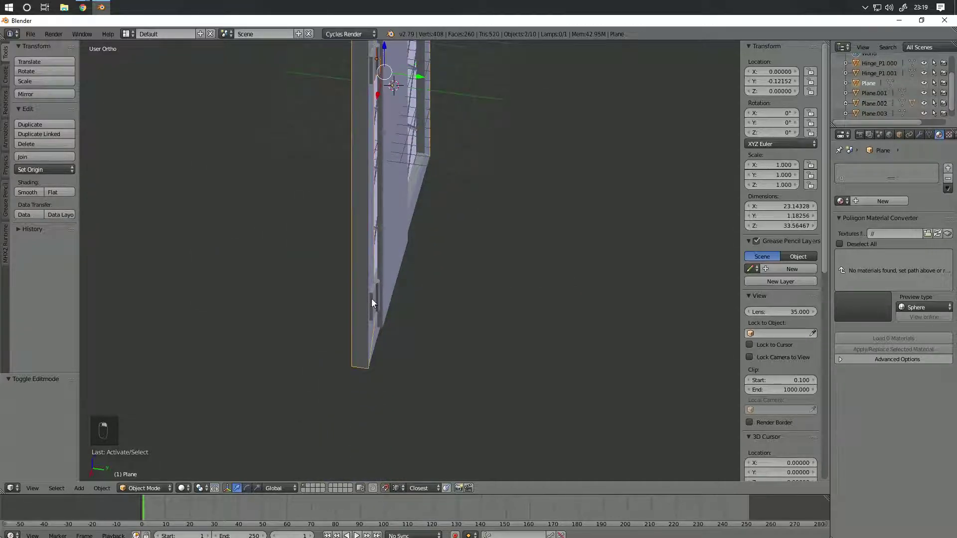
key(ctrl+z)
key(ctrl+z)
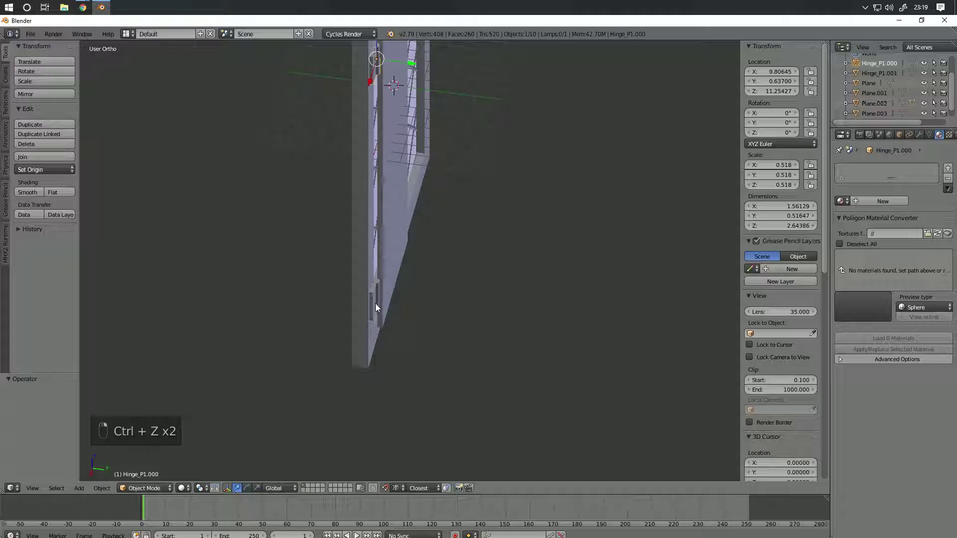
middle_drag(383, 252, 397, 306)
key(g)
key(y)
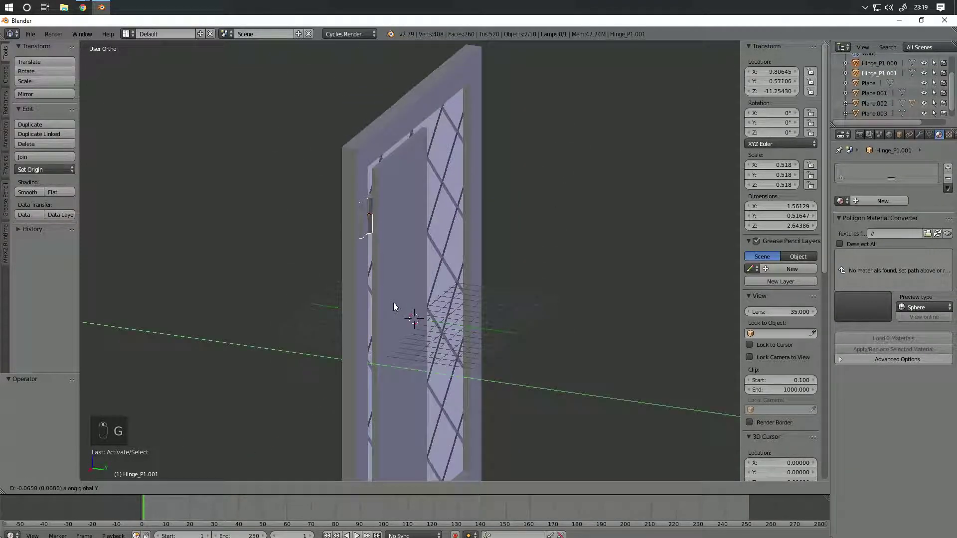
click(393, 303)
Step: Move the shutter panel's whole mesh about -0.132 along global Y so that its back face lies flush with the hinge plates
middle_drag(393, 303, 447, 267)
right_click(419, 218)
key(Tab)
scroll(416, 263, up, 5)
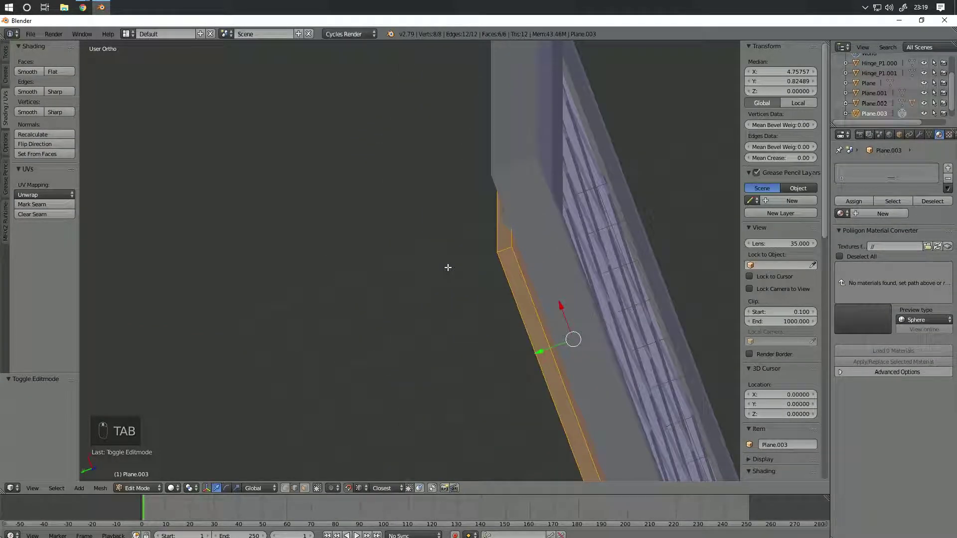
key(KP_7)
scroll(441, 283, up, 2)
shift+middle_drag(392, 429, 411, 315)
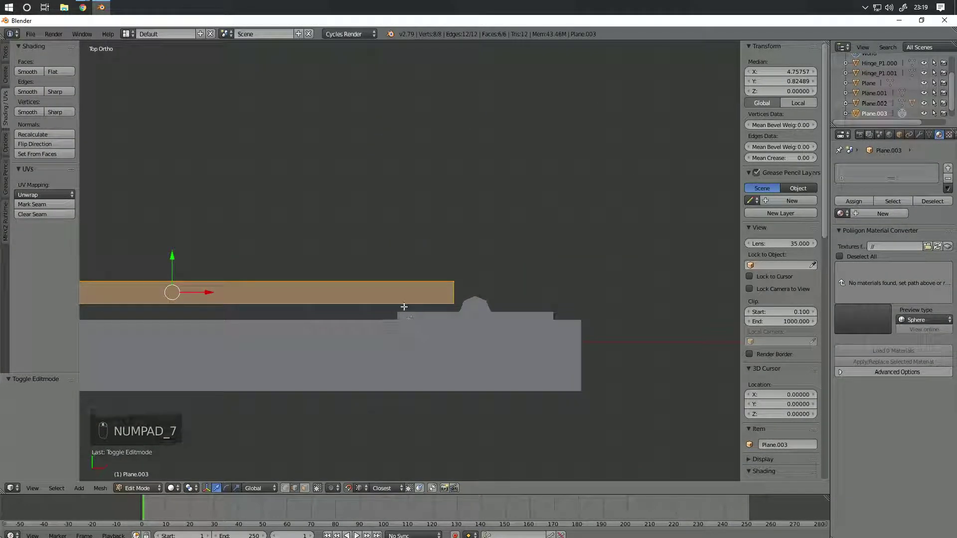
key(g)
key(y)
click(400, 311)
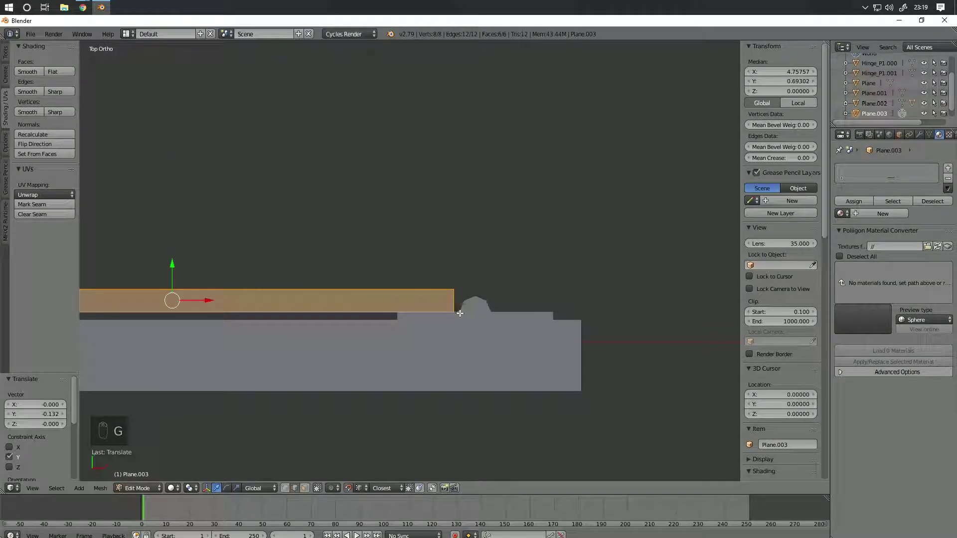
key(ctrl+z)
key(g)
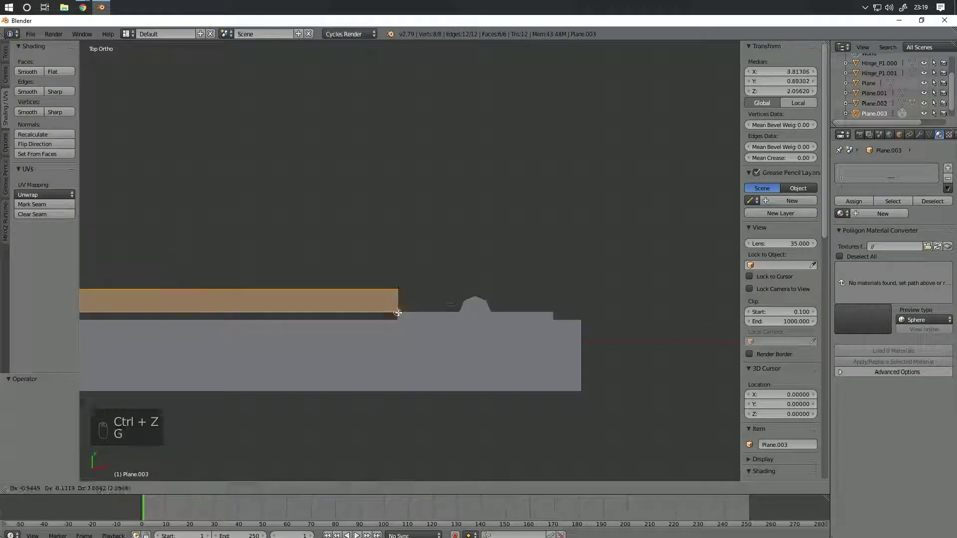
click(398, 313)
middle_drag(397, 313, 570, 265)
scroll(570, 264, down, 5)
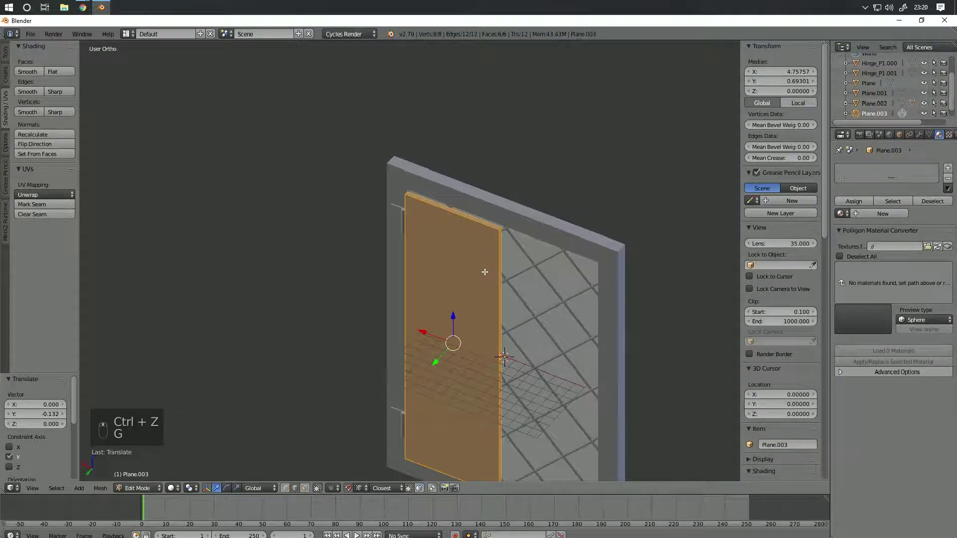
Step: Move the shutter panel's front face outward along Y to thicken the panel to about 0.58, and leave Edit Mode
middle_drag(485, 271, 471, 273)
right_click(464, 360)
middle_drag(481, 349, 459, 359)
scroll(460, 360, up, 2)
key(g)
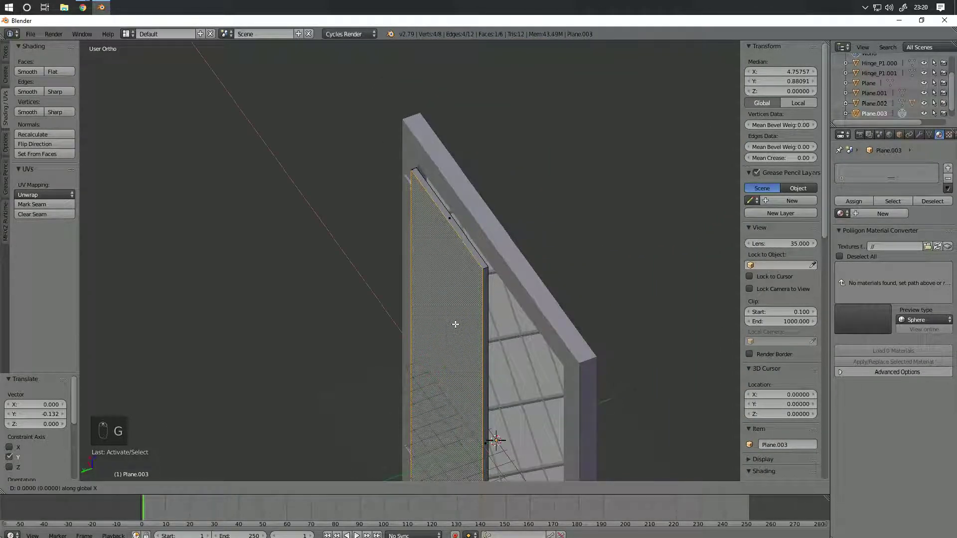
click(451, 325)
middle_drag(490, 350, 447, 307)
key(Tab)
scroll(472, 357, up, 2)
key(g)
key(y)
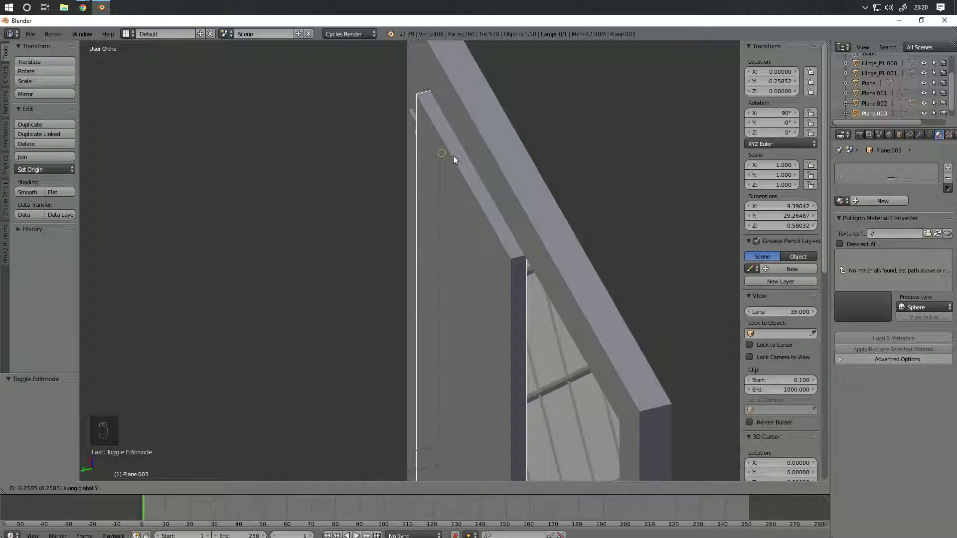
right_click(501, 216)
Step: Turn off snapping and move the shutter panel about -0.69 along global Y to recess it into the window frame
key(shift+Tab)
key(g)
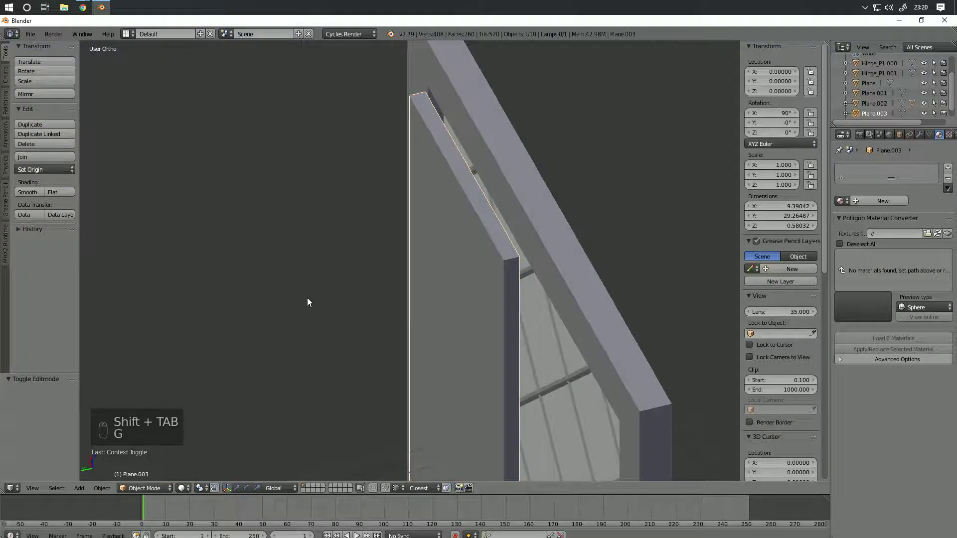
key(y)
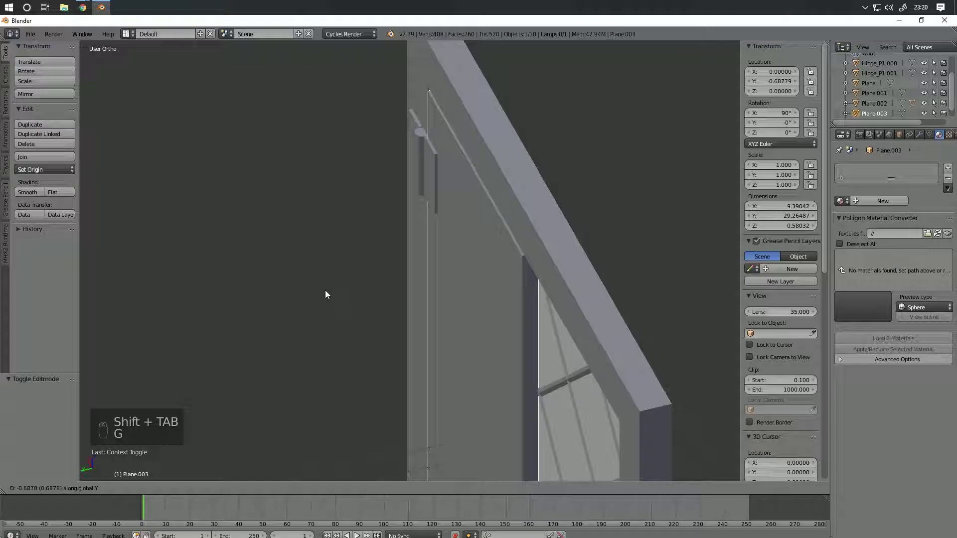
click(325, 290)
Step: Move the front faces of the frame's top and bottom pieces outward along global Y, giving them a depth of about 1.683
middle_drag(443, 288, 491, 270)
scroll(491, 270, down, 4)
right_click(390, 156)
shift+right_click(446, 163)
key(Tab)
middle_drag(526, 218, 447, 227)
scroll(529, 217, down, 5)
scroll(446, 223, up, 5)
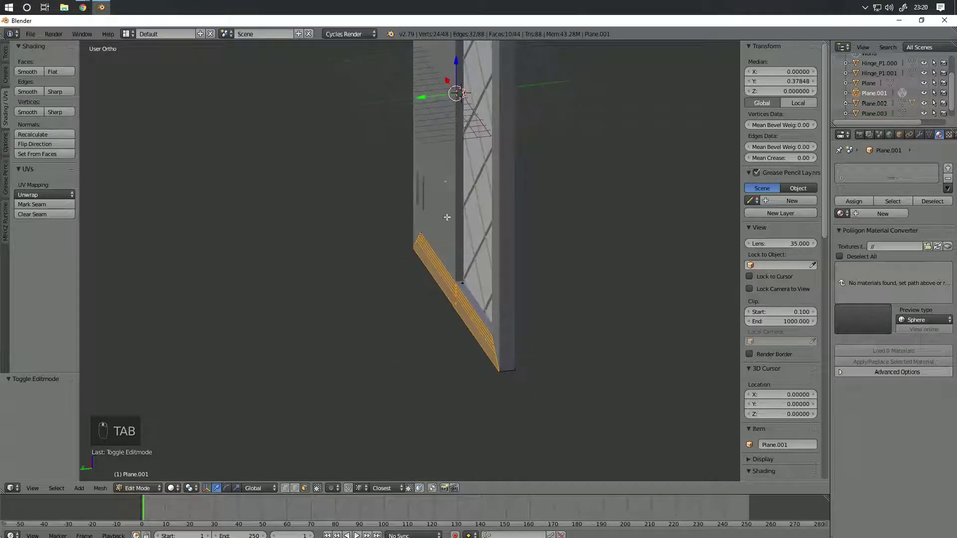
shift+middle_drag(448, 175, 431, 348)
middle_drag(472, 256, 461, 262)
key(g)
key(y)
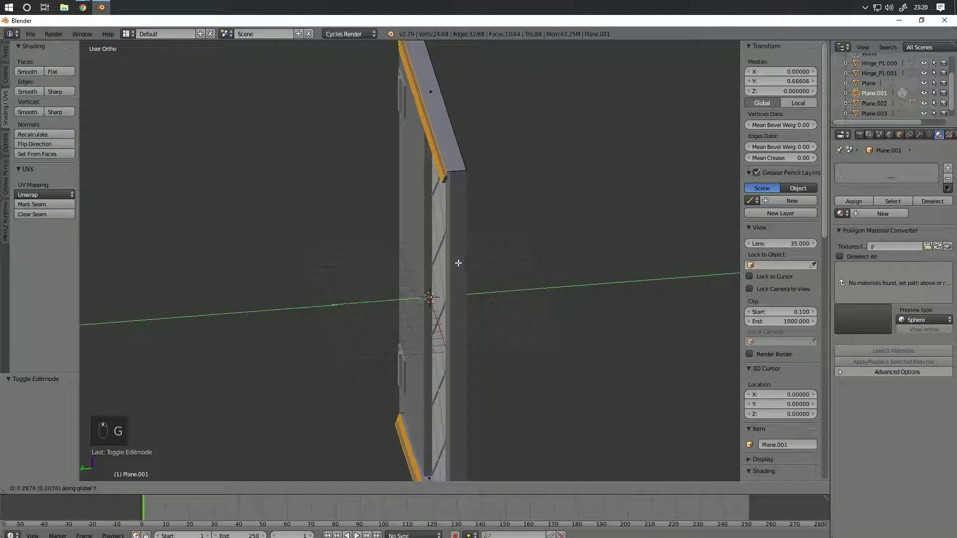
click(457, 255)
key(Tab)
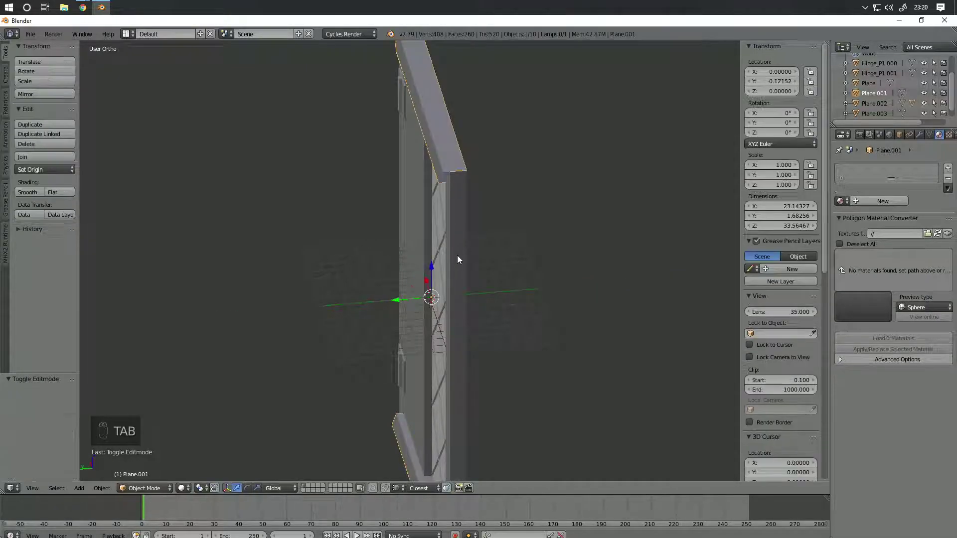
Step: Circle-select the front faces of both vertical frame pieces and move them 0.5 along global Y, and return to Object Mode
right_click(457, 255)
key(Tab)
middle_drag(453, 318, 533, 329)
key(c)
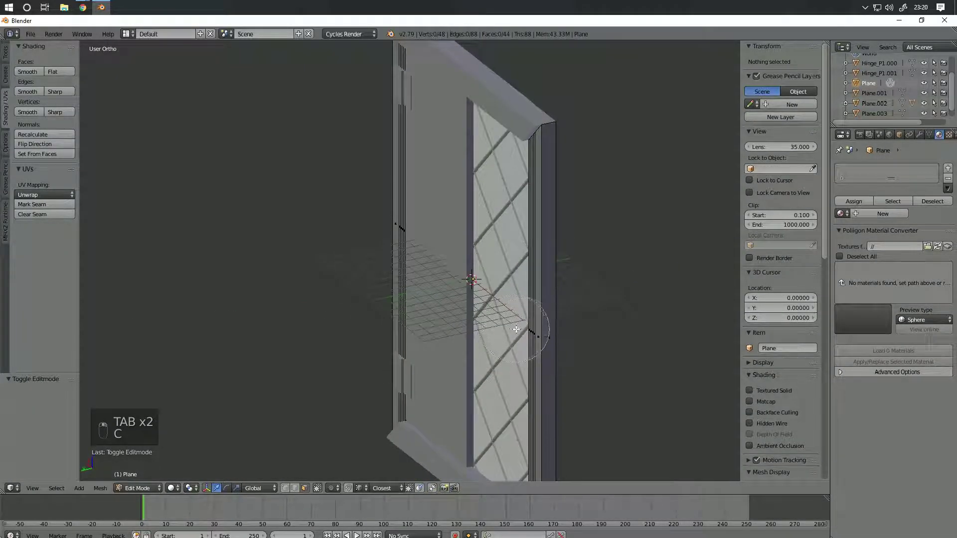
click(509, 328)
key(c)
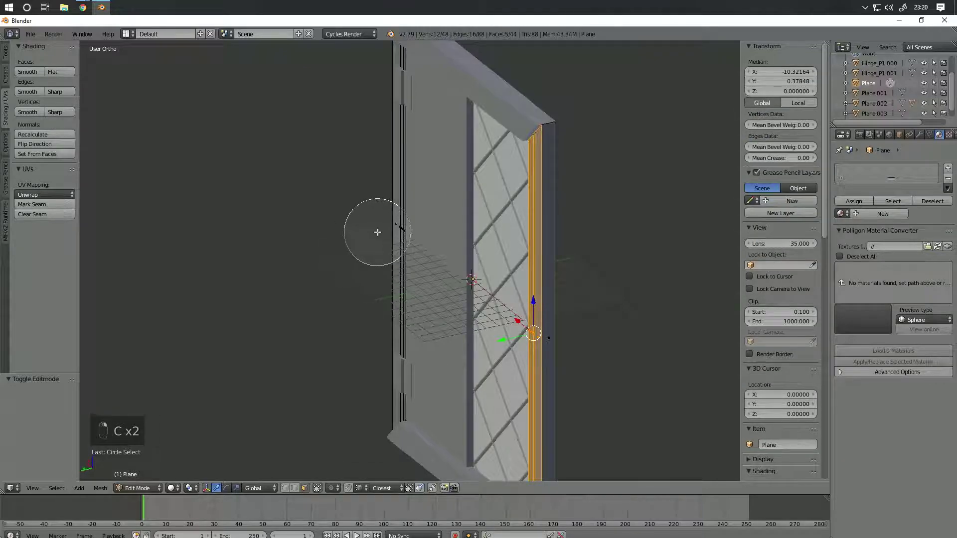
click(372, 231)
right_click(371, 229)
middle_drag(372, 229, 445, 265)
key(g)
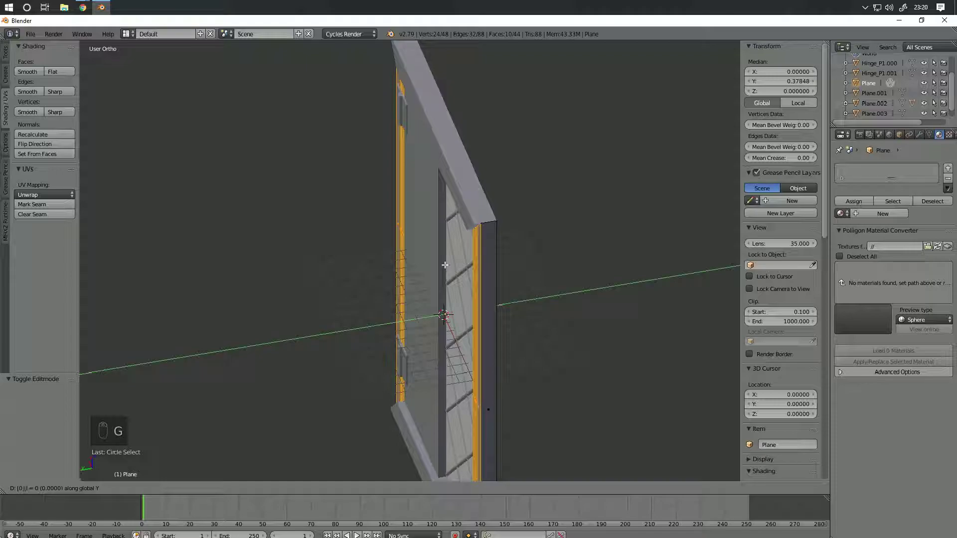
text(.5)
key(Return)
key(Tab)
middle_drag(354, 199, 363, 187)
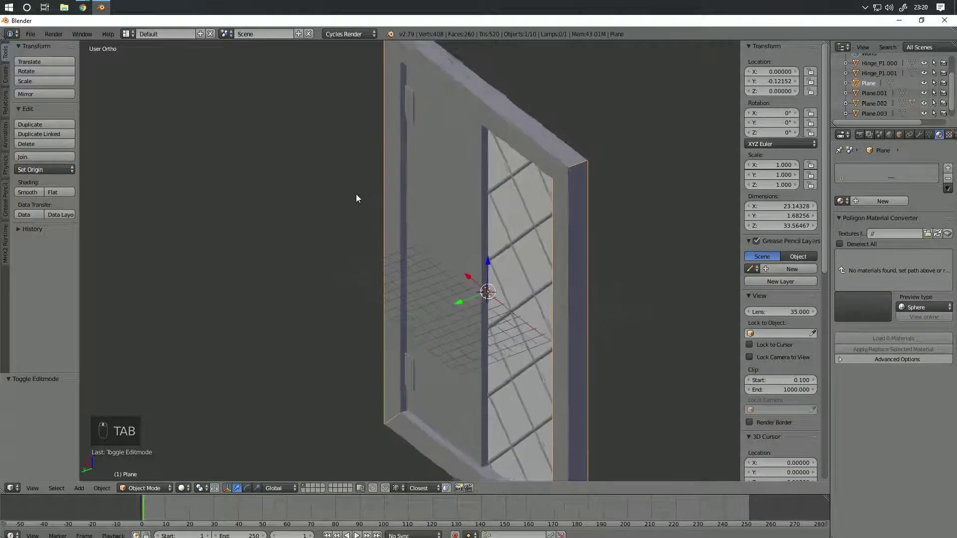
Step: Select both hinges in wireframe and move them about 0.554 along global Y onto the deepened frame's front
right_click(407, 355)
key(z)
right_click(396, 359)
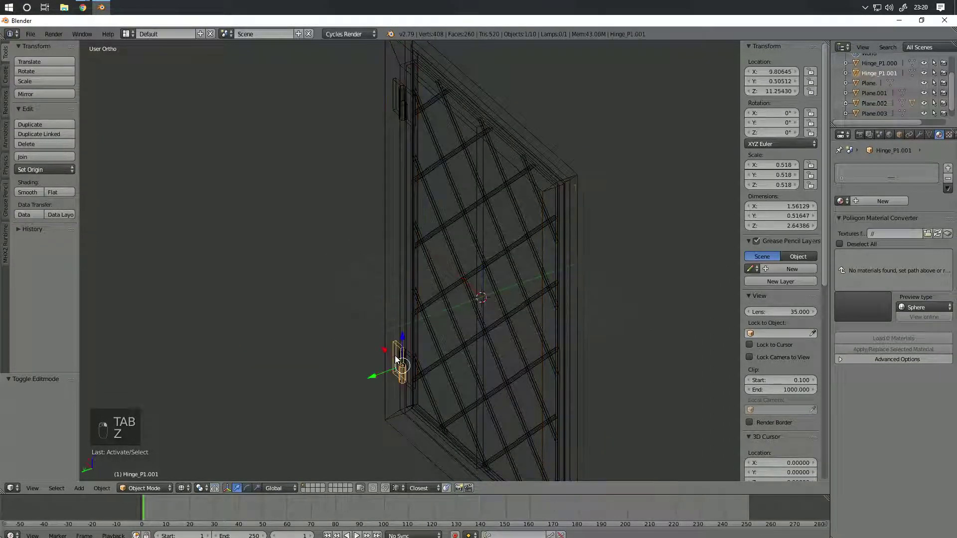
shift+right_click(393, 103)
middle_drag(384, 141, 372, 267)
key(z)
scroll(371, 266, up, 2)
key(g)
key(y)
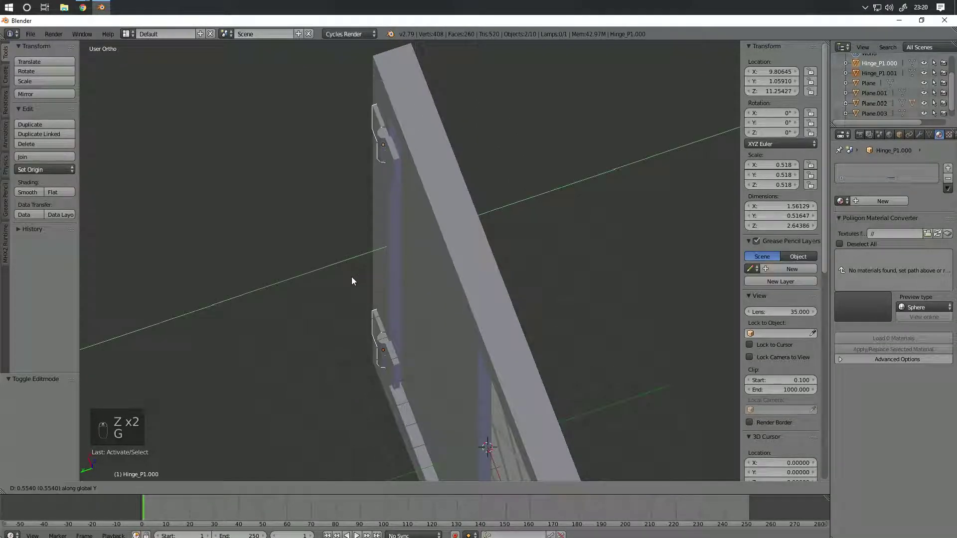
click(352, 277)
Step: Move the shutter panel along Y toward the hinges, to a Y location of about -0.22
middle_drag(411, 307, 439, 286)
right_click(439, 286)
key(g)
key(g)
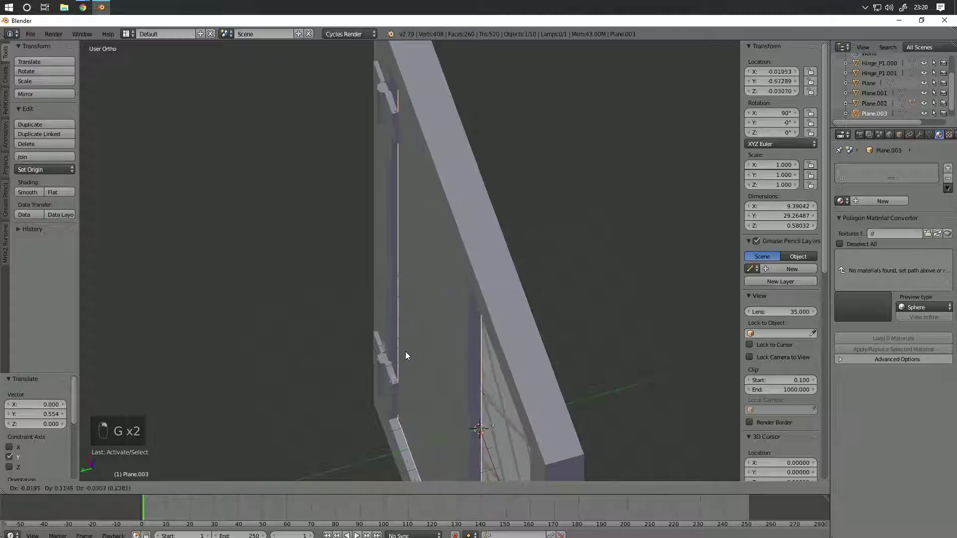
click(405, 381)
mouse_move(405, 381)
middle_down()
mouse_move(427, 358)
mouse_move(456, 397)
mouse_move(388, 342)
mouse_move(411, 366)
mouse_move(392, 359)
middle_up()
Step: Inspect the lower hinge's mesh, preview the window in rendered shading, and return to solid shading
right_click(388, 349)
key(Tab)
scroll(393, 354, down, 3)
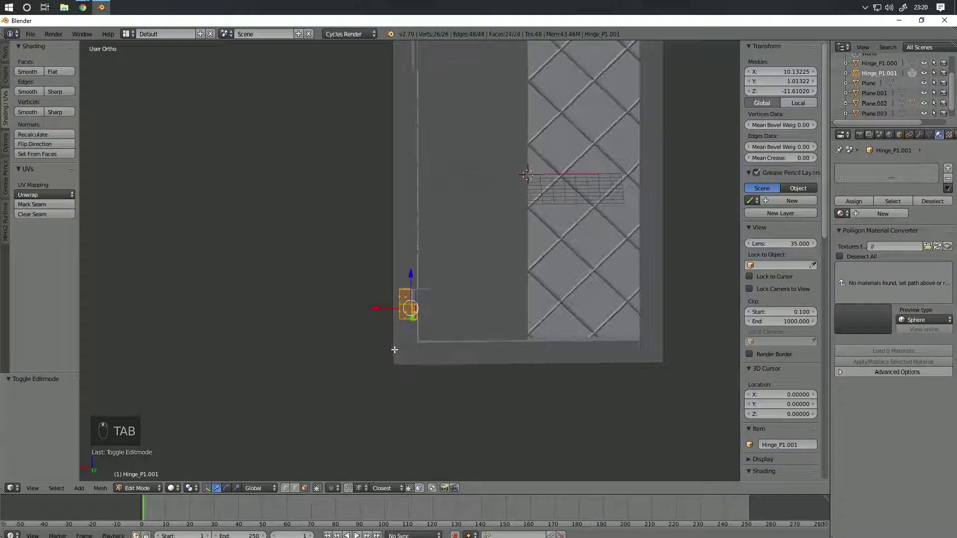
middle_drag(451, 316, 412, 376)
mouse_move(419, 316)
middle_down()
mouse_move(425, 358)
mouse_move(413, 301)
middle_up()
key(Tab)
key(shift+z)
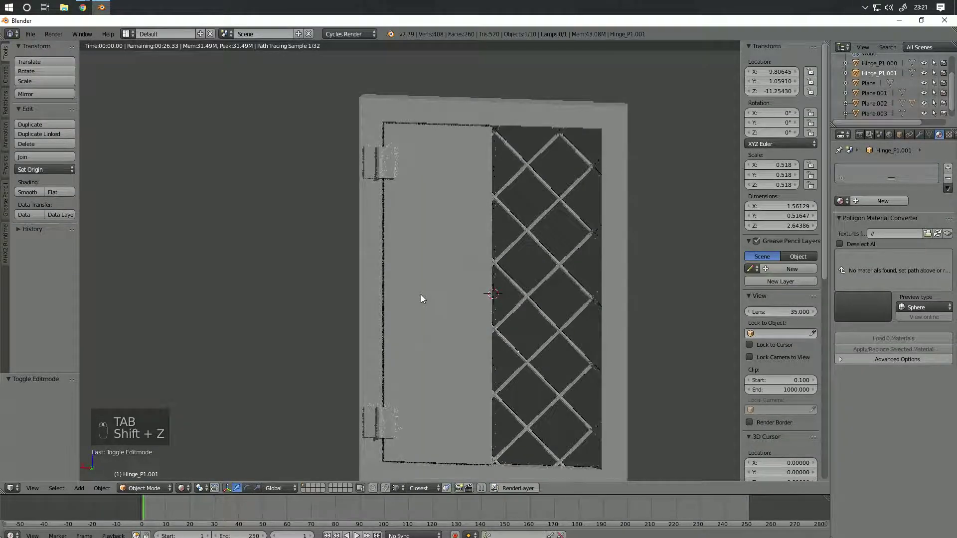
key(z)
key(z)
Step: Select the shutter panel's back face in wireframe and move it about -0.183 along global Y toward the glass
mouse_move(384, 299)
middle_down()
mouse_move(398, 277)
mouse_move(410, 323)
middle_up()
right_click(412, 319)
mouse_move(426, 284)
middle_down()
mouse_move(493, 234)
mouse_move(461, 276)
mouse_move(396, 279)
mouse_move(432, 279)
mouse_move(439, 271)
mouse_move(374, 238)
mouse_move(337, 309)
middle_up()
key(Tab)
key(z)
right_click(336, 339)
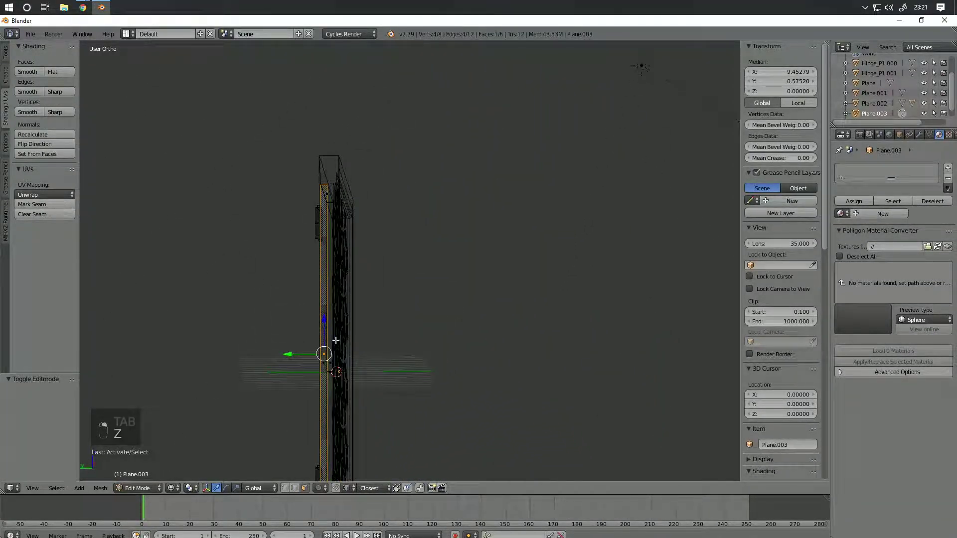
right_click(333, 355)
middle_drag(335, 363, 388, 382)
key(KP_7)
scroll(359, 124, up, 5)
shift+middle_drag(359, 125, 482, 361)
scroll(482, 361, up, 2)
key(g)
key(y)
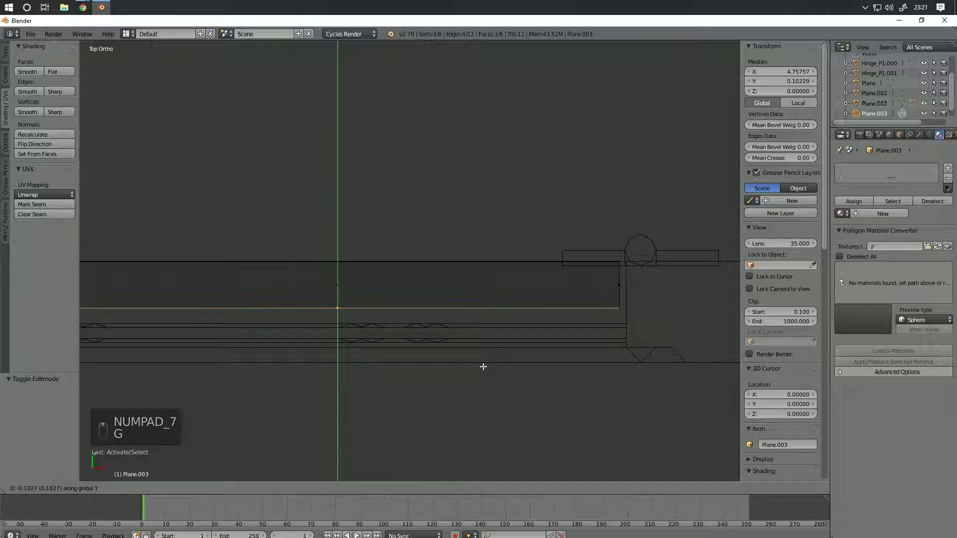
click(483, 367)
Step: Move the panel's back face further toward the glass along Y, making the panel about 0.83 thick, and leave Edit Mode
key(g)
key(y)
click(440, 344)
middle_drag(440, 344, 574, 300)
key(Tab)
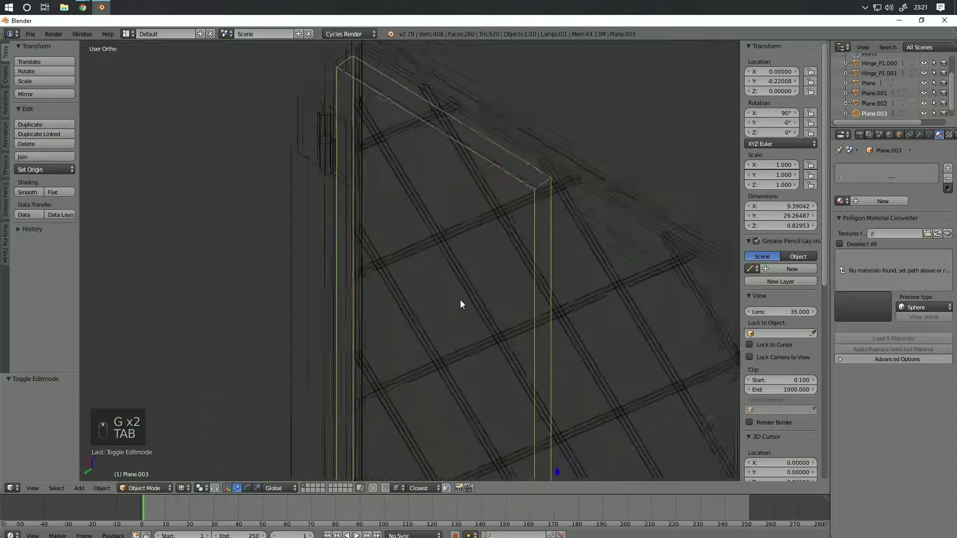
Step: Preview the thickened shutter panel in rendered shading, and return to solid shading
key(shift+z)
key(z)
key(z)
key(z)
Step: Add two evenly spaced vertical loop cuts to the shutter panel's mesh
key(Tab)
scroll(436, 276, up, 4)
shift+middle_drag(413, 229, 443, 164)
scroll(442, 195, down, 4)
middle_drag(440, 203, 425, 223)
key(KP_1)
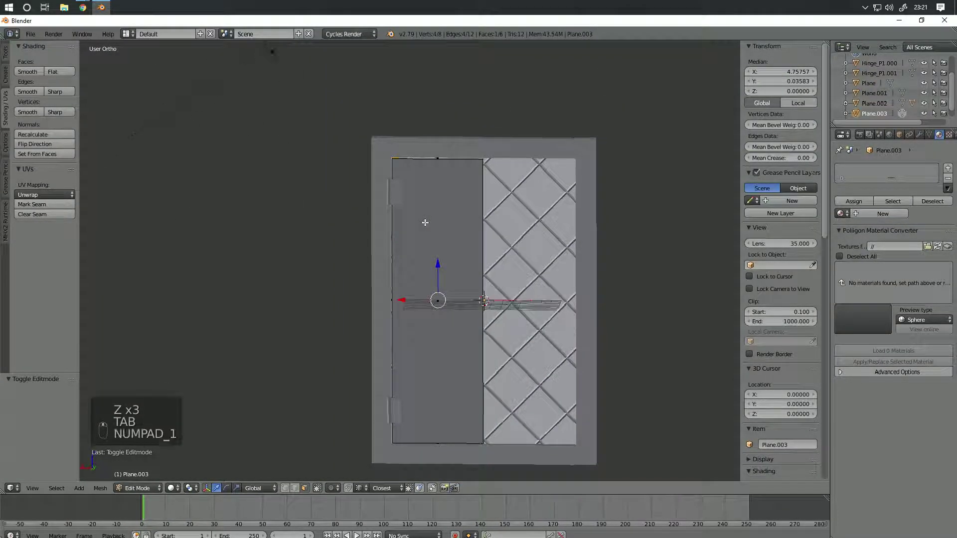
key(ctrl+KP_1)
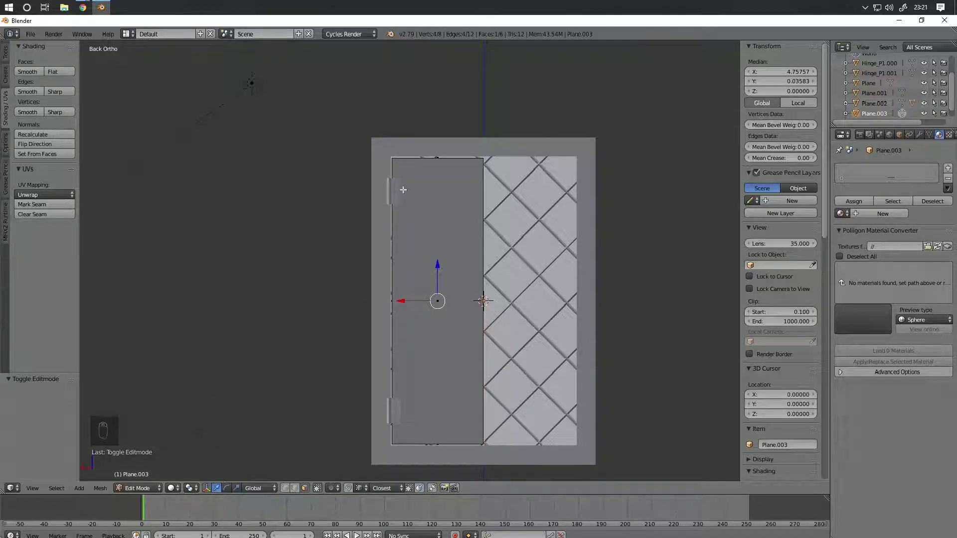
key(ctrl+r)
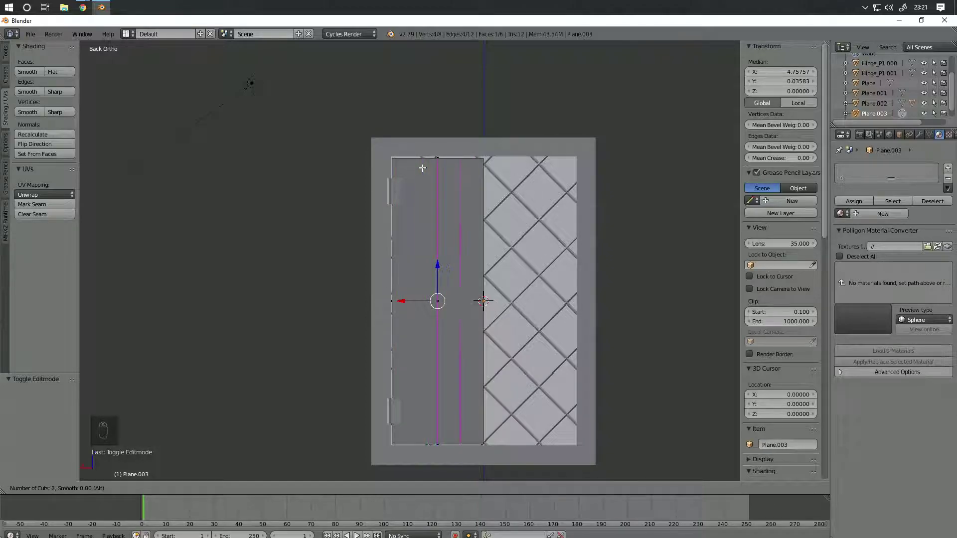
scroll(422, 176, down, 7)
click(443, 155)
right_click(443, 155)
Step: Scale the two vertical loops by about 1.8 along X so they sit near the panel's side edges
key(s)
key(x)
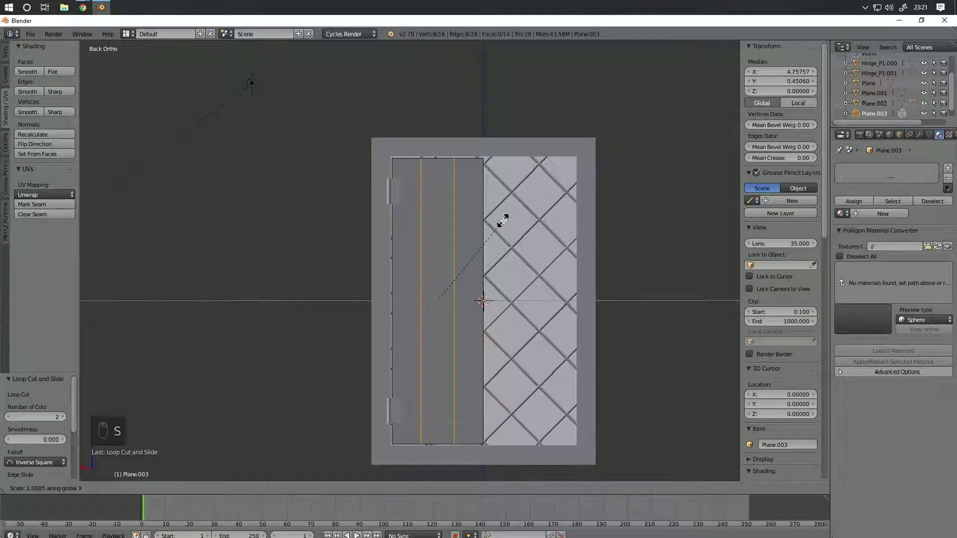
right_click(566, 214)
key(s)
key(x)
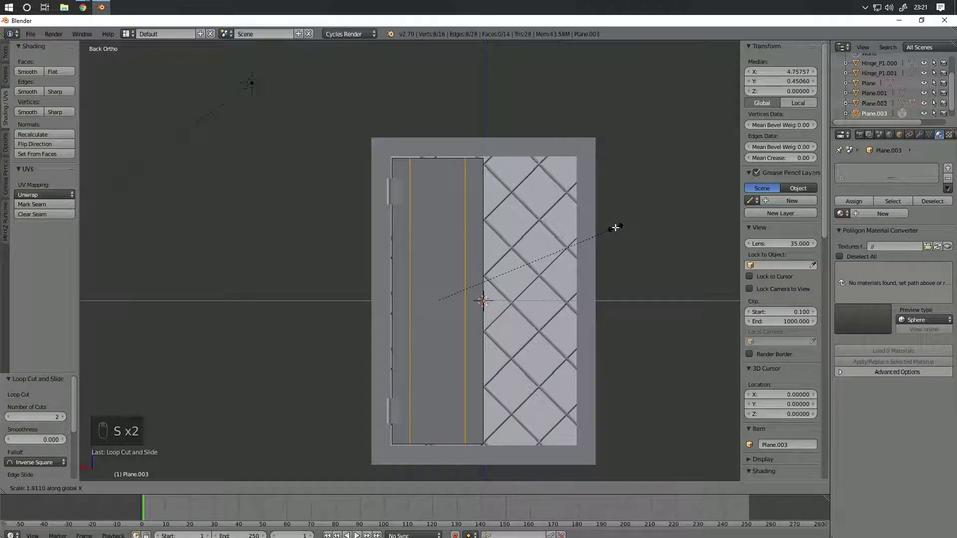
click(611, 227)
Step: Add two horizontal loop cuts to the shutter panel and scale them by about 2.512 along Z toward its ends
key(ctrl+r)
click(470, 219)
right_click(552, 286)
key(s)
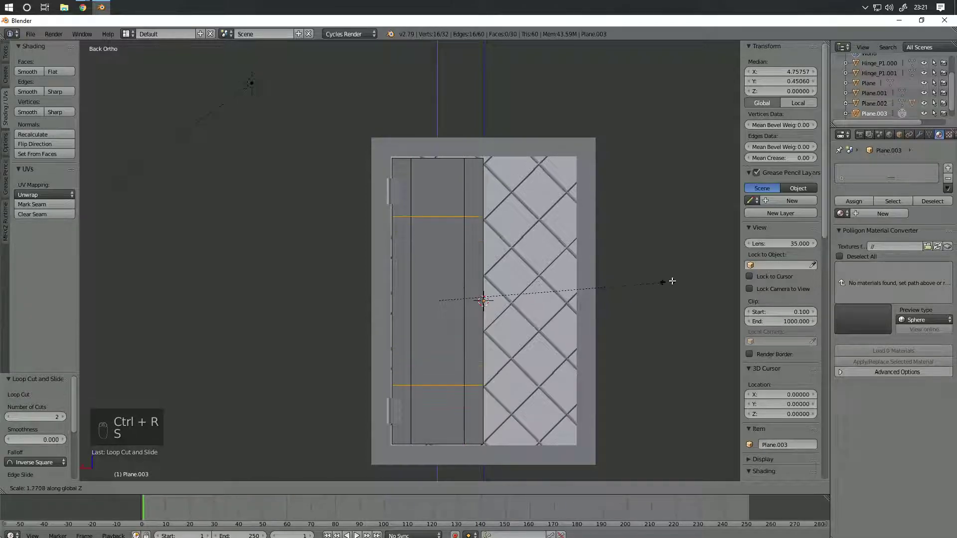
click(103, 269)
Step: Add two more horizontal loop cuts across the panel's middle and scale them to about 0.425 along Z
key(ctrl+r)
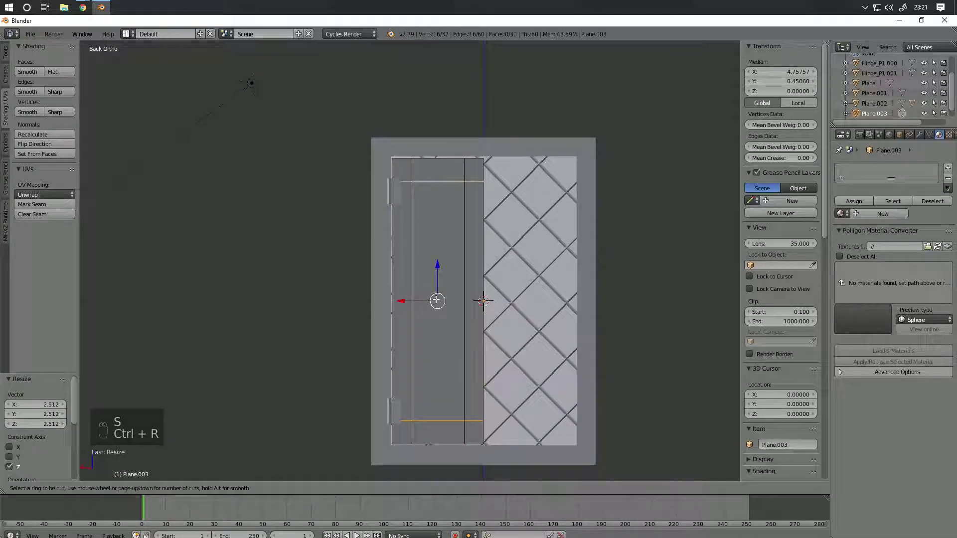
click(414, 288)
key(s)
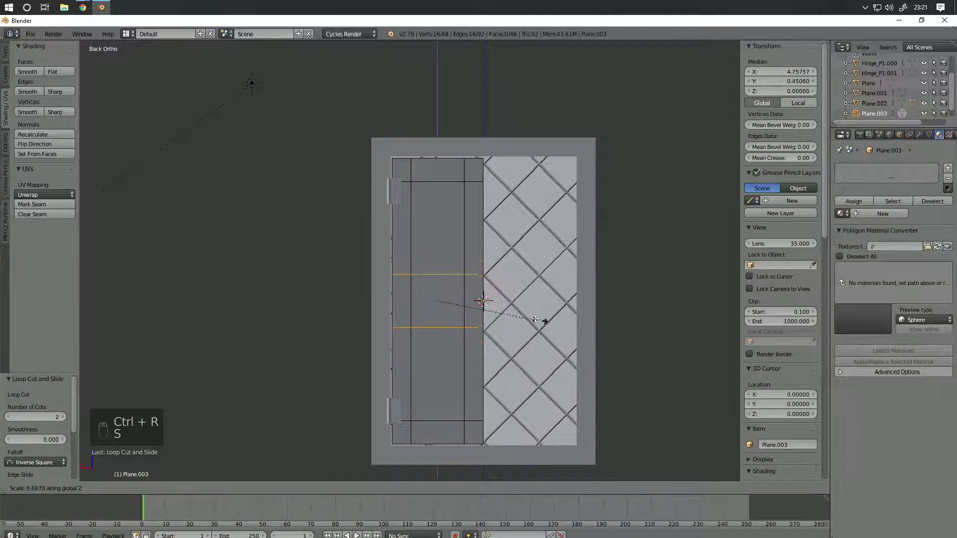
click(502, 314)
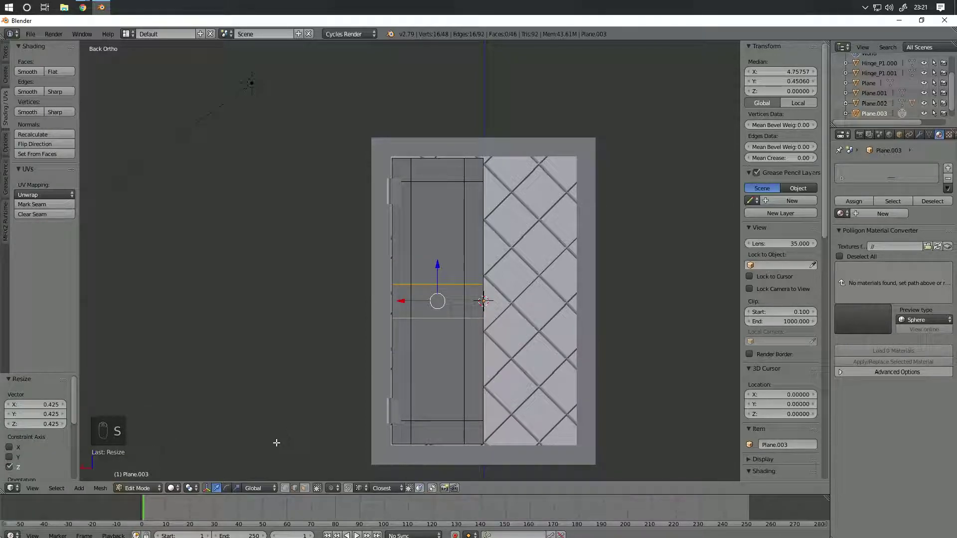
Step: Try to triangulate the two large central faces of the shutter panel, and undo the triangulation
click(304, 489)
click(437, 369)
shift+click(438, 232)
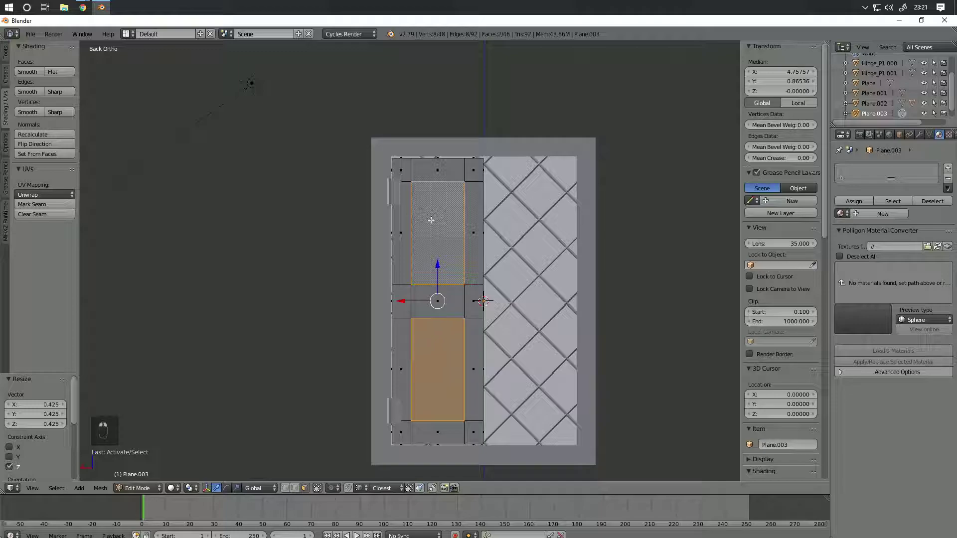
middle_drag(491, 256, 416, 263)
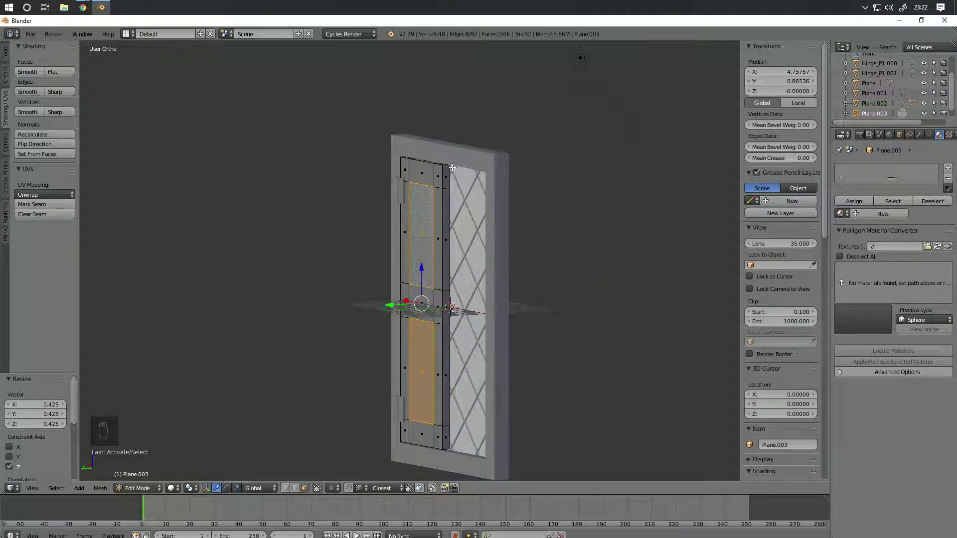
key(ctrl+t)
key(ctrl+z)
middle_drag(443, 183, 443, 151)
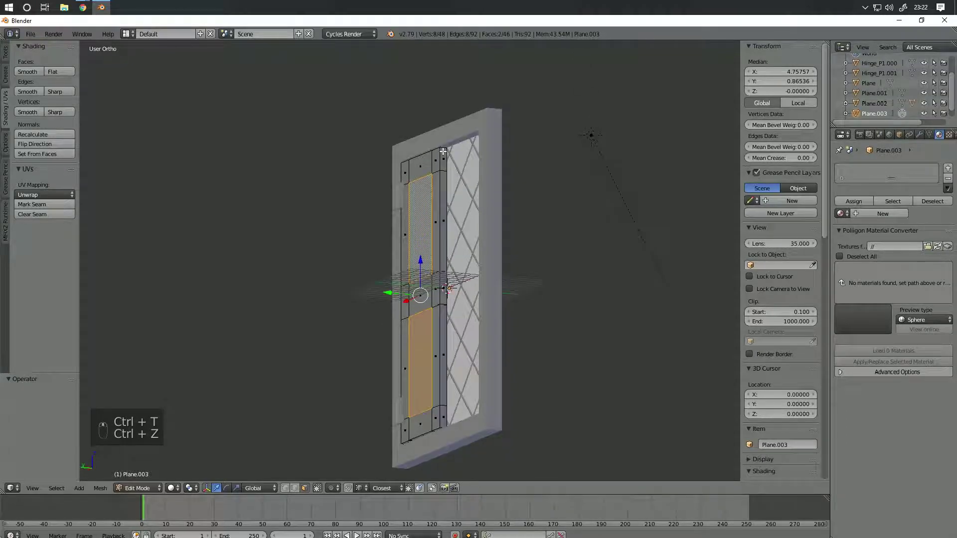
middle_drag(420, 210, 461, 266)
key(ctrl+t)
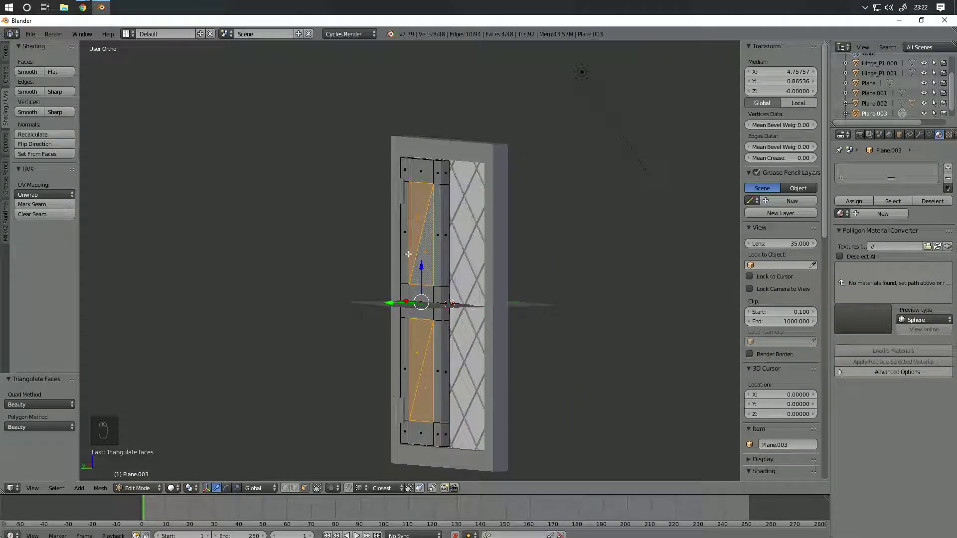
key(ctrl+z)
middle_drag(426, 255, 426, 231)
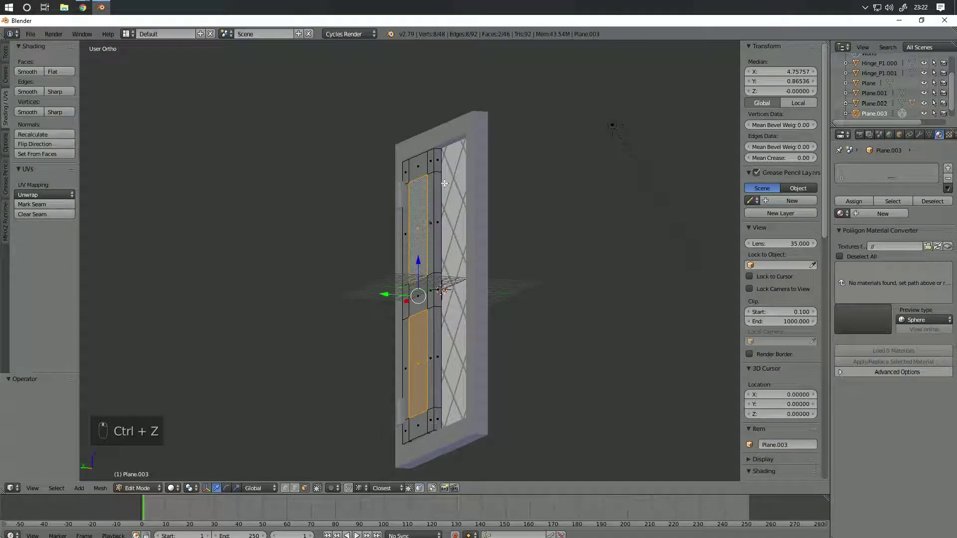
Step: Add a centred loop cut around the shutter panel through the middle of its thickness
key(ctrl+r)
click(438, 171)
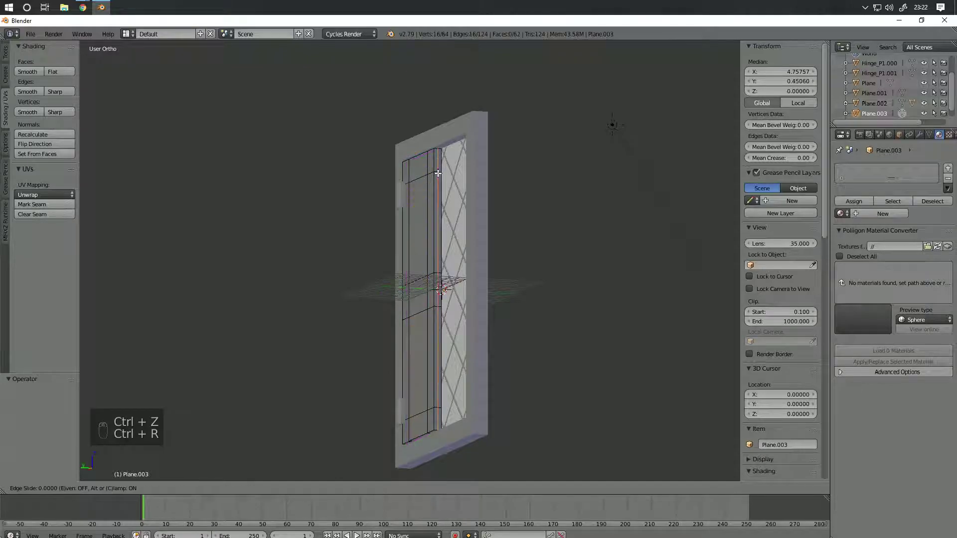
right_click(438, 171)
middle_drag(437, 172, 355, 219)
Step: Set the shutter panel's origin to its geometry in Object Mode
key(Tab)
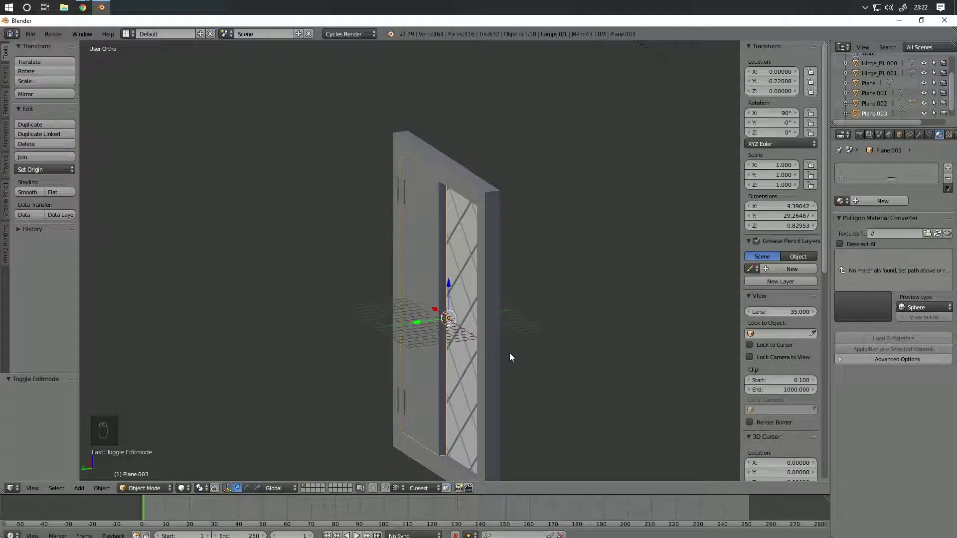
key(ctrl+alt+shift+c)
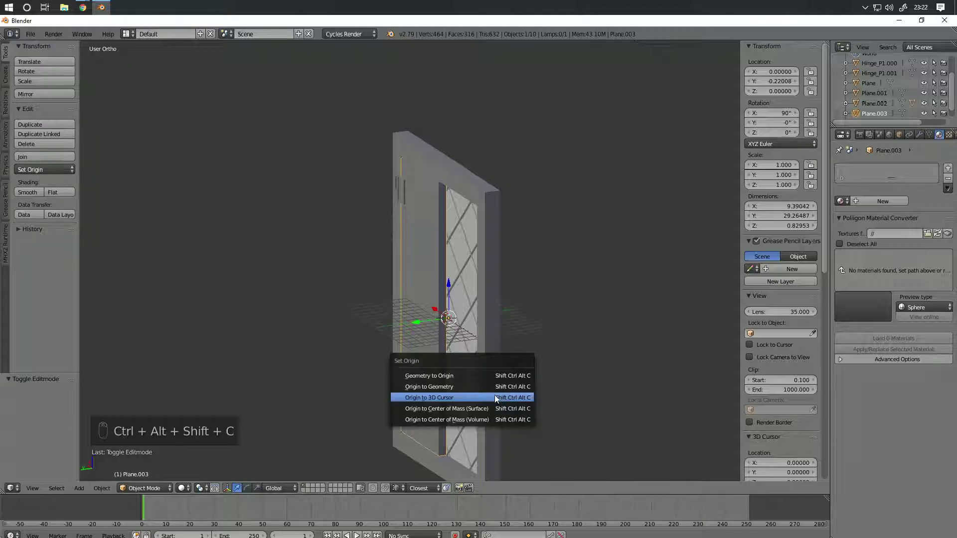
click(475, 387)
middle_drag(424, 332, 452, 315)
Step: In face selection mode, select the large upper and lower central faces of the shutter panel's mesh
key(Tab)
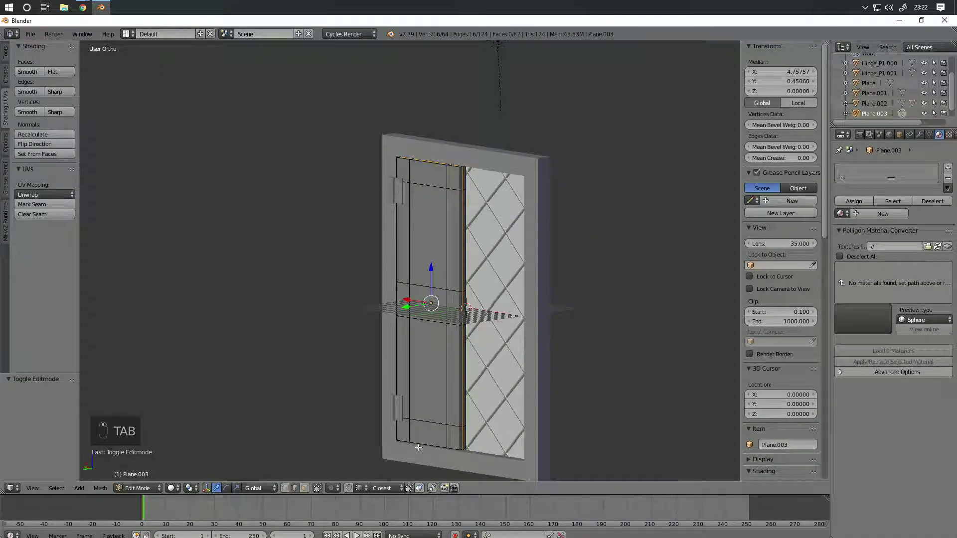
click(306, 489)
middle_drag(429, 394, 438, 404)
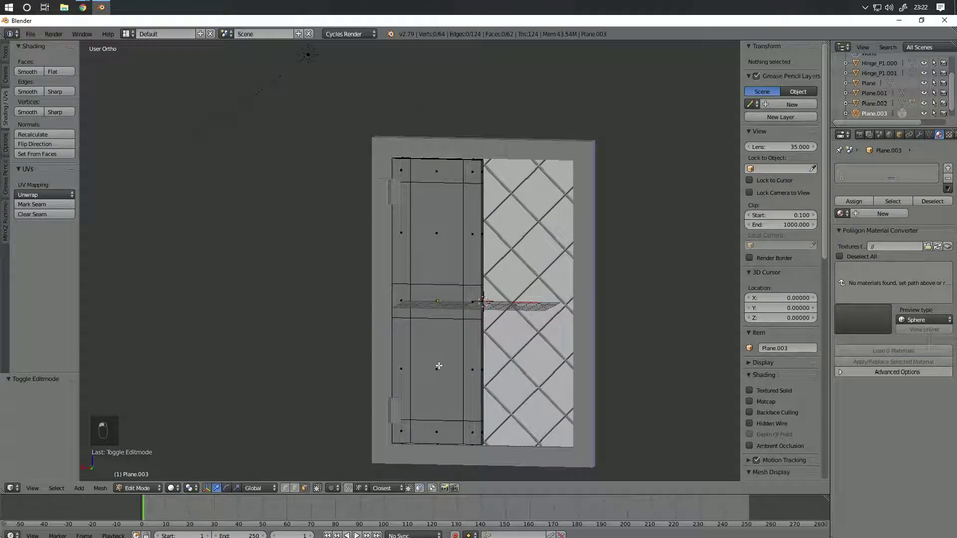
right_click(439, 365)
shift+right_click(440, 229)
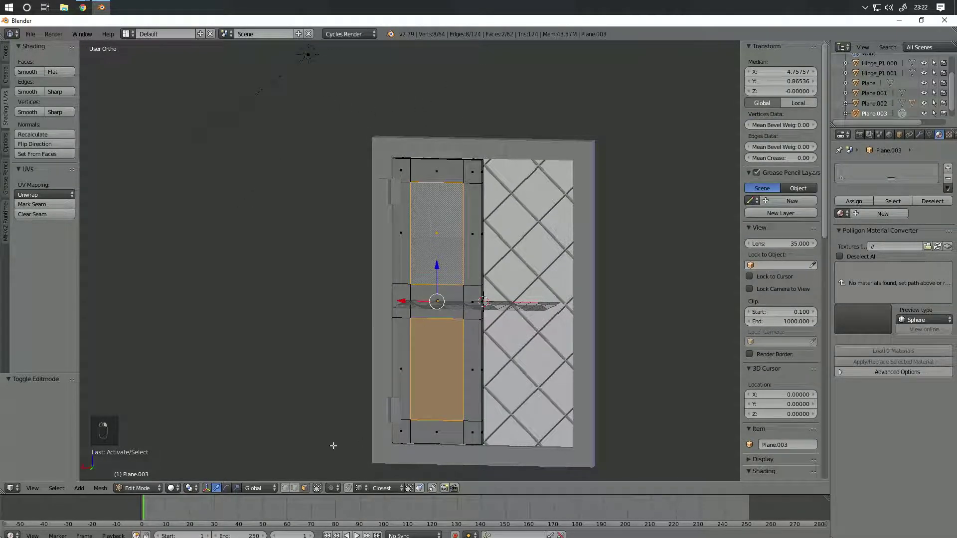
Step: Set the pivot point to Individual Origins, keeping both central faces selected, and test it with a cancelled scale
click(190, 490)
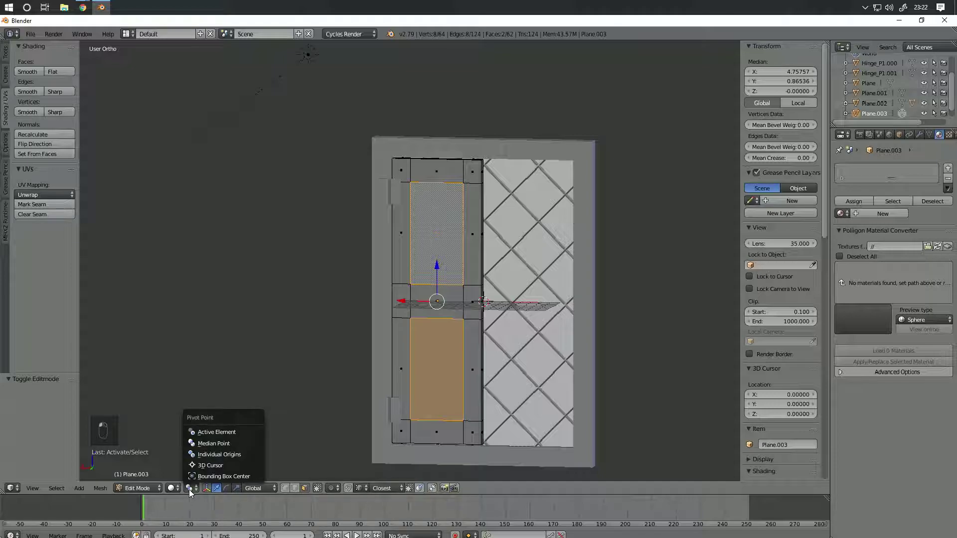
click(219, 454)
right_click(436, 310)
key(ctrl+z)
key(s)
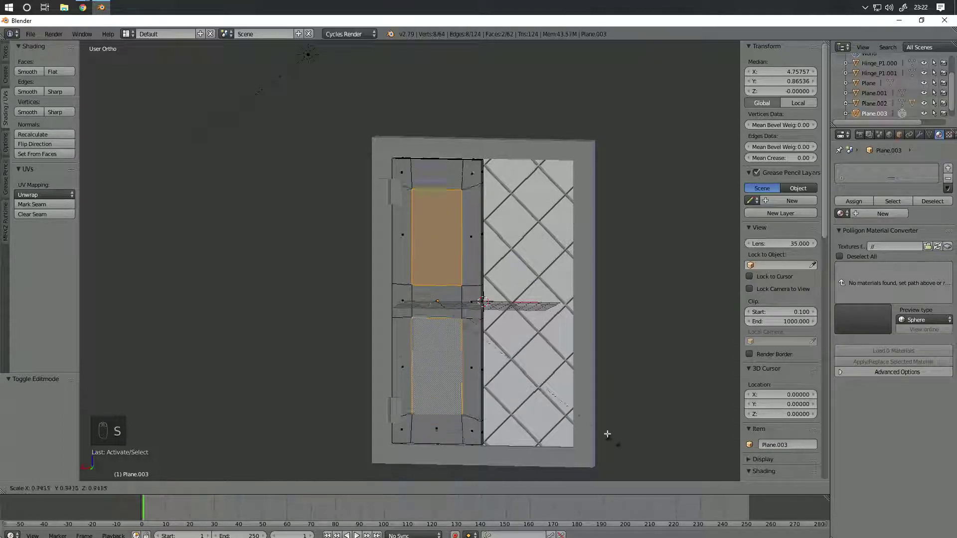
key(Escape)
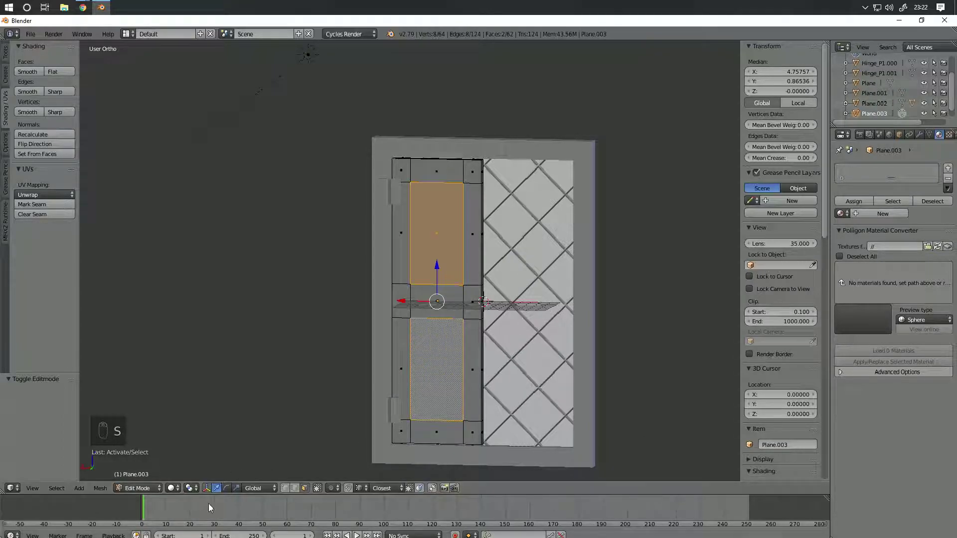
click(188, 489)
click(211, 455)
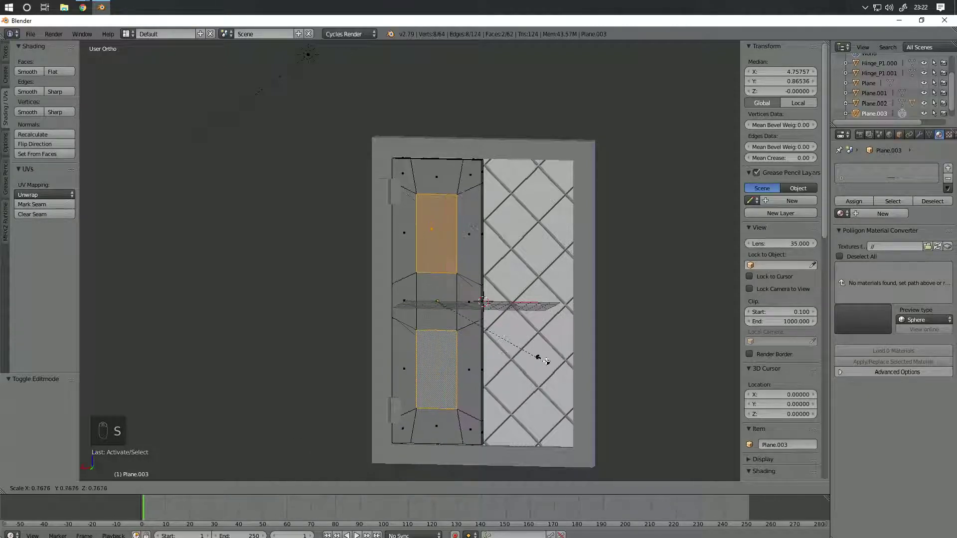
key(Escape)
middle_drag(505, 335, 521, 338)
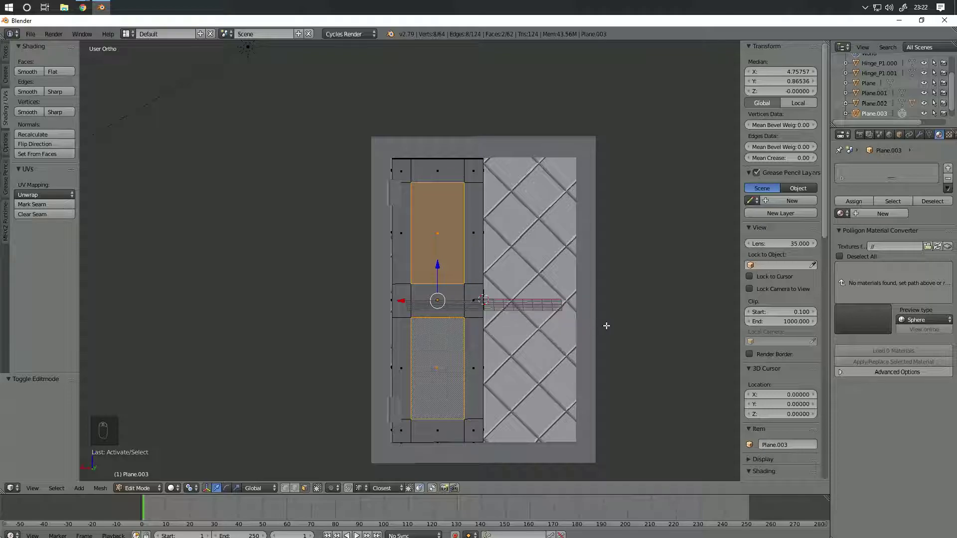
Step: Try extruding the two central faces in place and scaling them to 0.548, and undo both operations
key(e)
right_click(595, 314)
mouse_move(587, 303)
middle_down()
mouse_move(571, 288)
mouse_move(600, 299)
mouse_move(602, 316)
mouse_move(588, 301)
middle_up()
key(s)
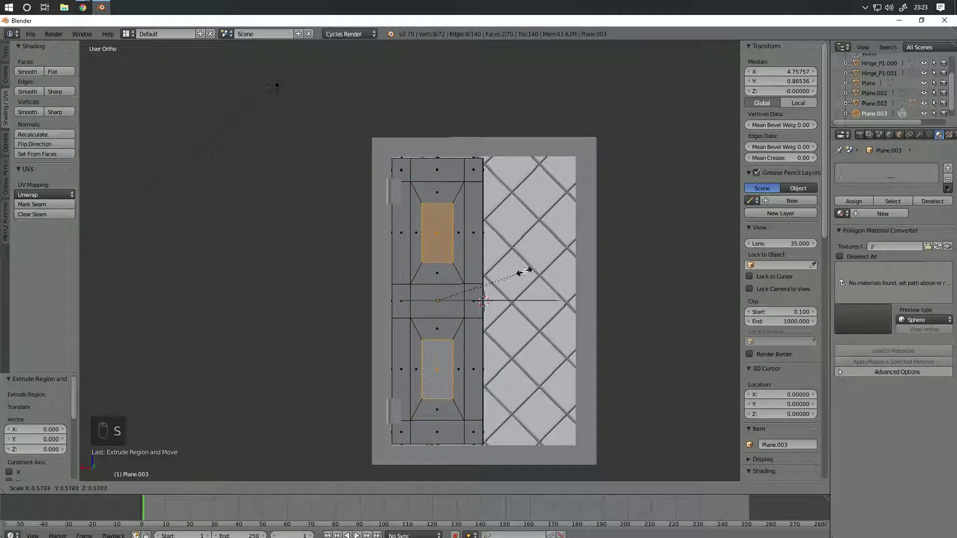
click(490, 283)
scroll(490, 303, up, 2)
scroll(490, 303, up, 3)
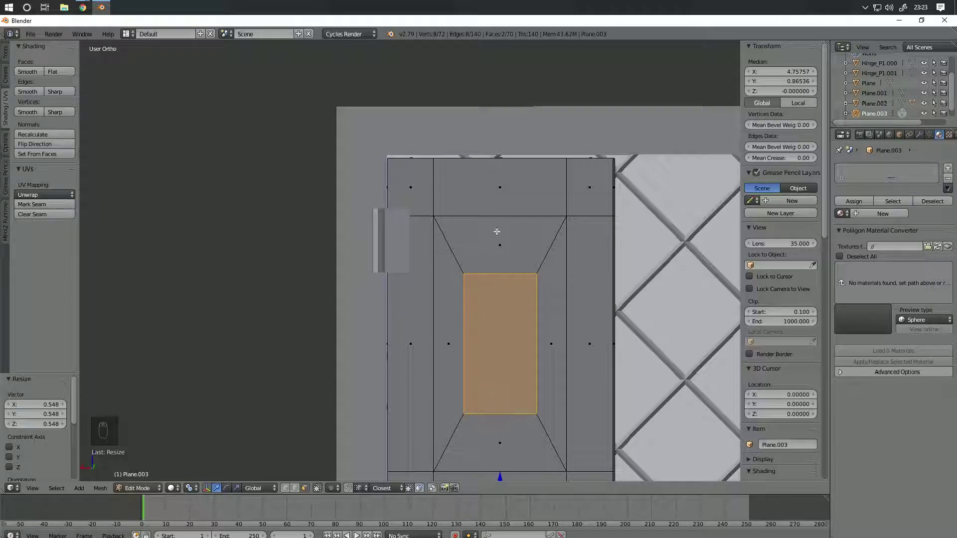
scroll(511, 313, down, 6)
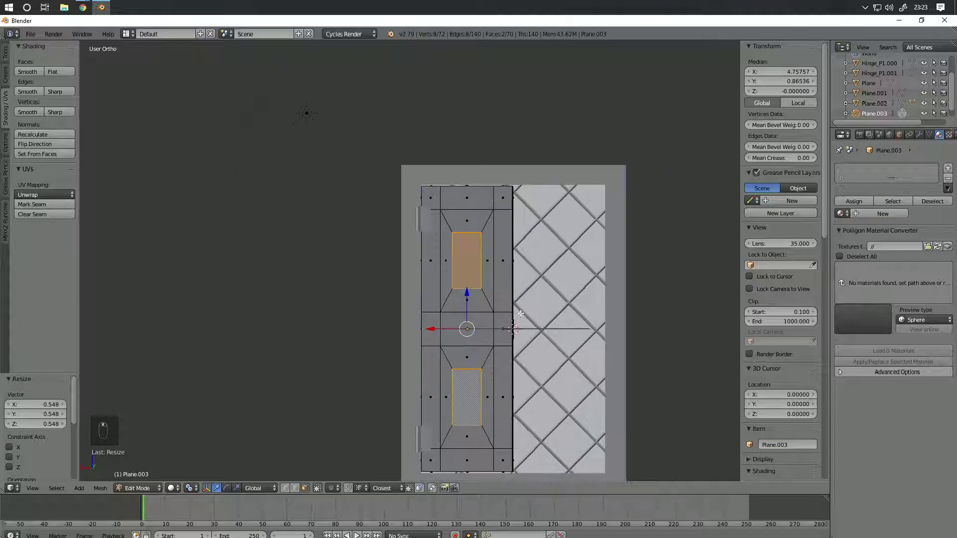
scroll(517, 300, up, 4)
scroll(500, 325, down, 4)
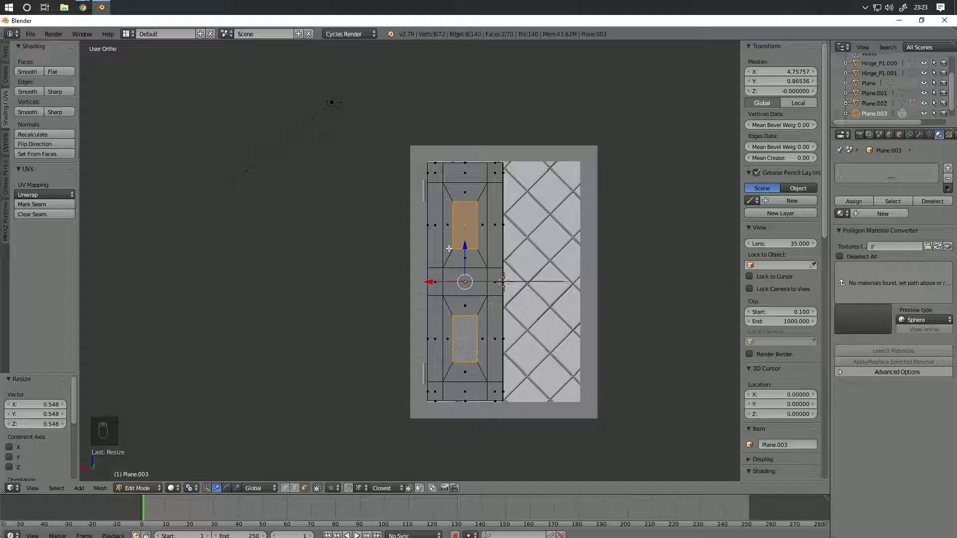
key(ctrl+z)
key(ctrl+z)
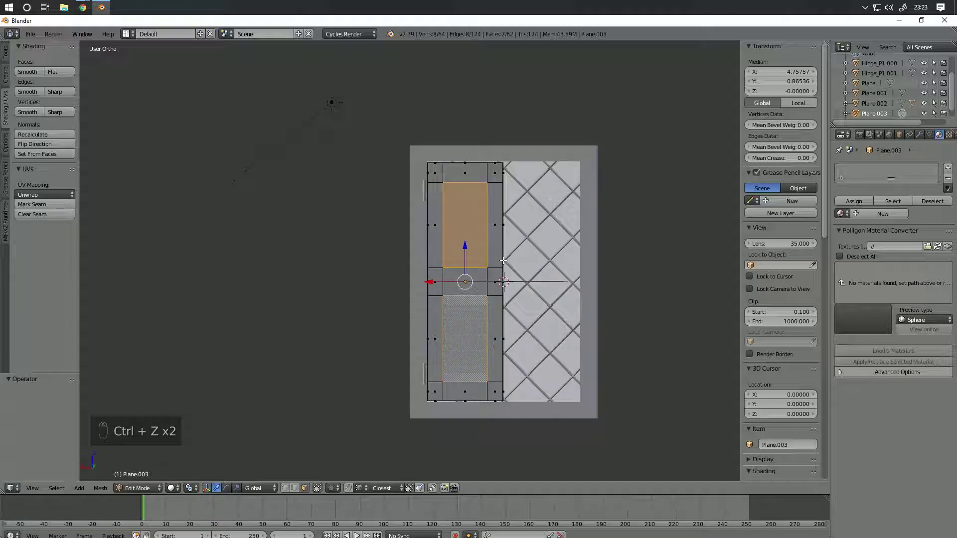
Step: Inset the two central faces of the shutter panel with a thickness of about 0.472
key(i)
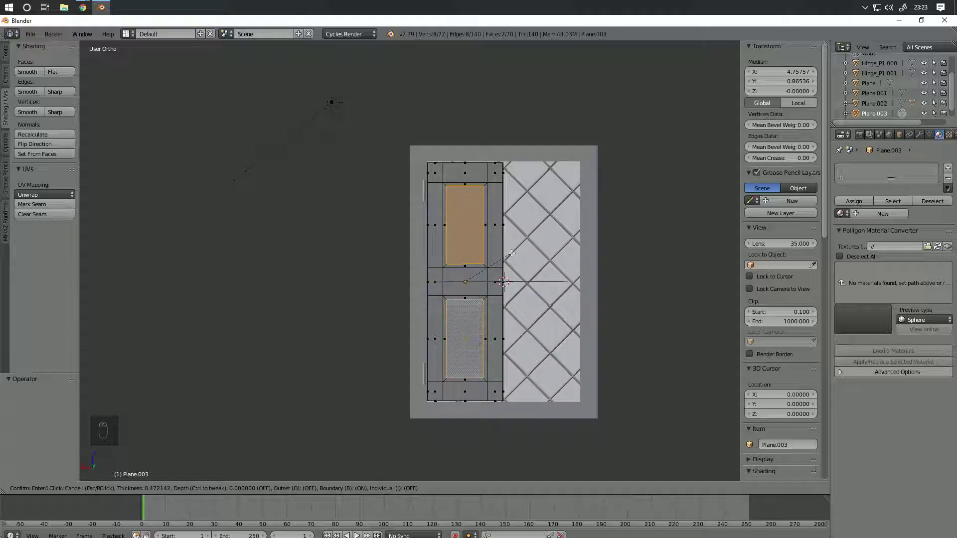
click(511, 253)
scroll(474, 328, up, 8)
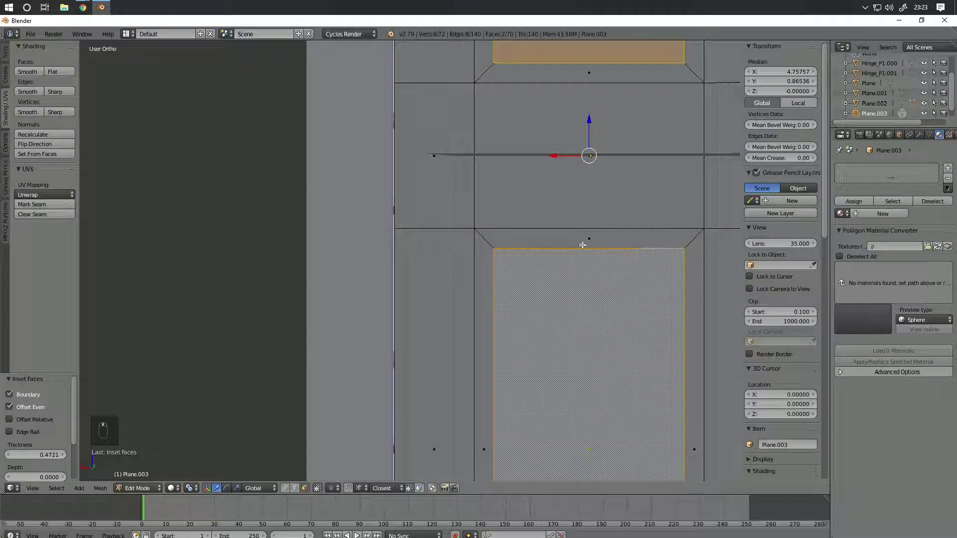
shift+middle_drag(684, 471, 660, 314)
shift+middle_drag(673, 446, 662, 280)
shift+middle_drag(447, 248, 429, 399)
shift+middle_drag(435, 249, 419, 396)
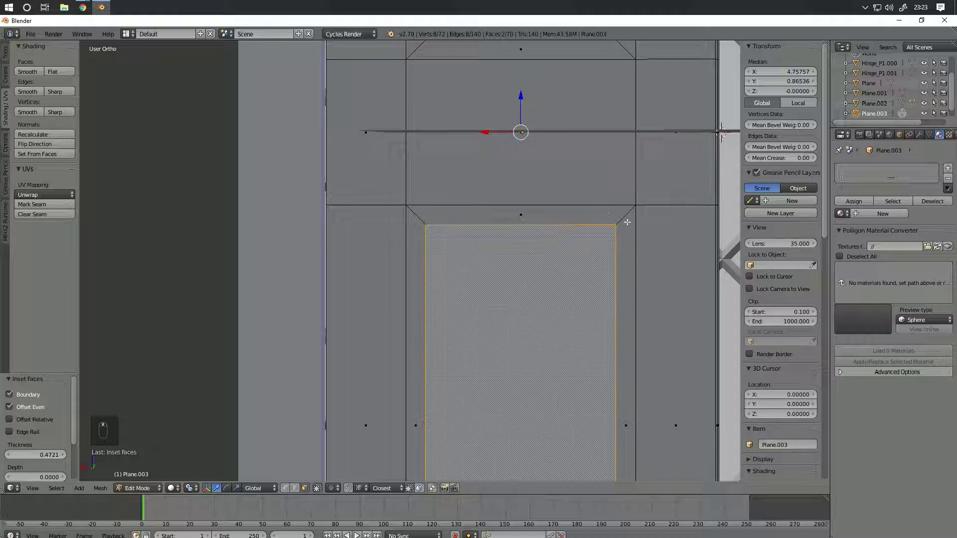
scroll(627, 235, down, 3)
Step: Move the two inset faces about -0.244 along Y to sink them into the shutter panel
middle_drag(505, 288, 460, 304)
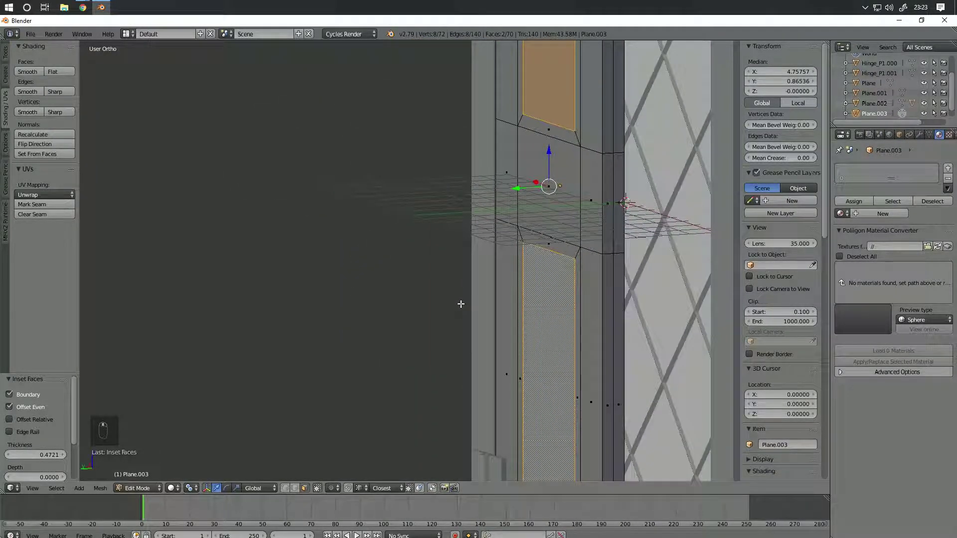
key(g)
key(y)
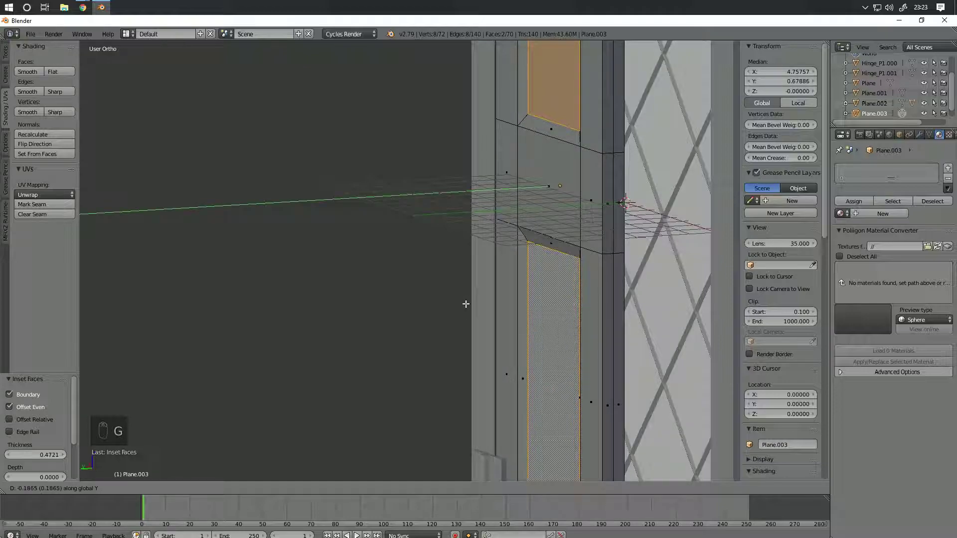
click(466, 304)
middle_drag(472, 303, 503, 324)
Step: Extrude the sunken faces outward about 0.233 and snap them along Y flush with the shutter panel's front surface
key(e)
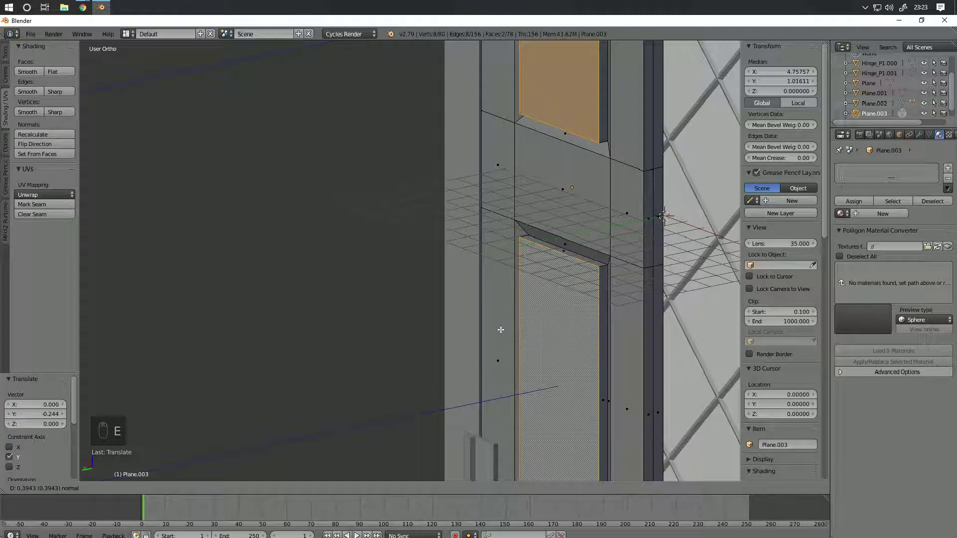
click(539, 309)
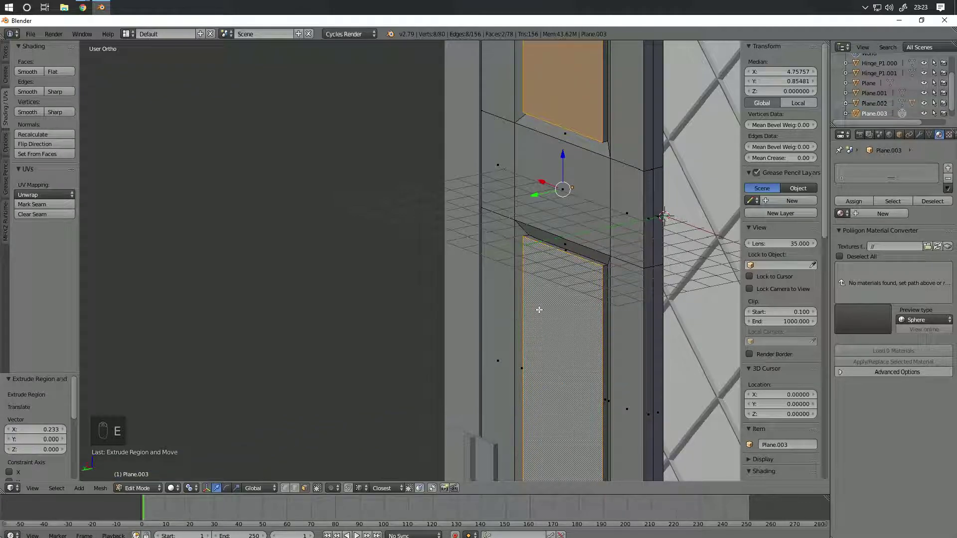
key(shift+Tab)
key(g)
key(y)
click(608, 257)
middle_drag(609, 257, 572, 128)
Step: Try scaling the two raised faces to 0.851, and undo the scaling
middle_drag(527, 224, 595, 227)
key(s)
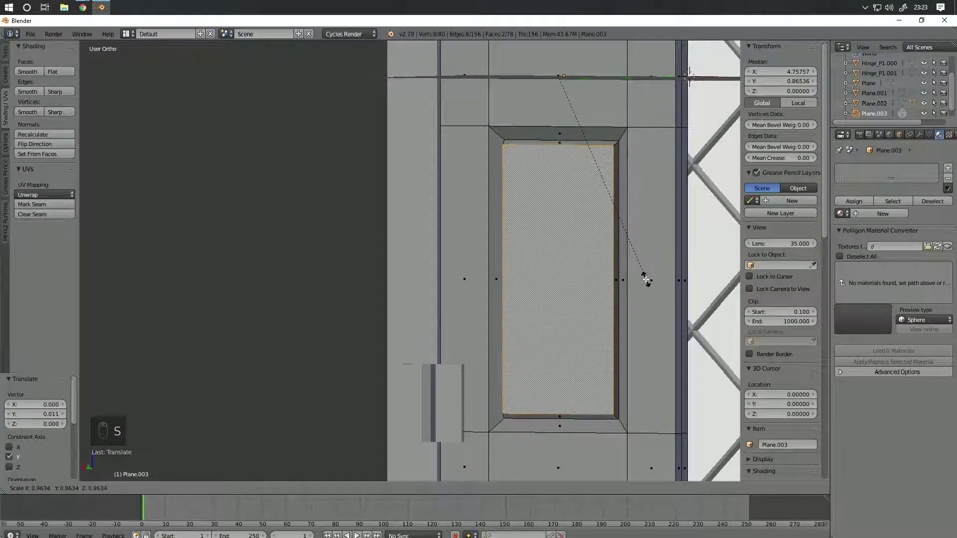
click(618, 268)
middle_drag(618, 268, 596, 405)
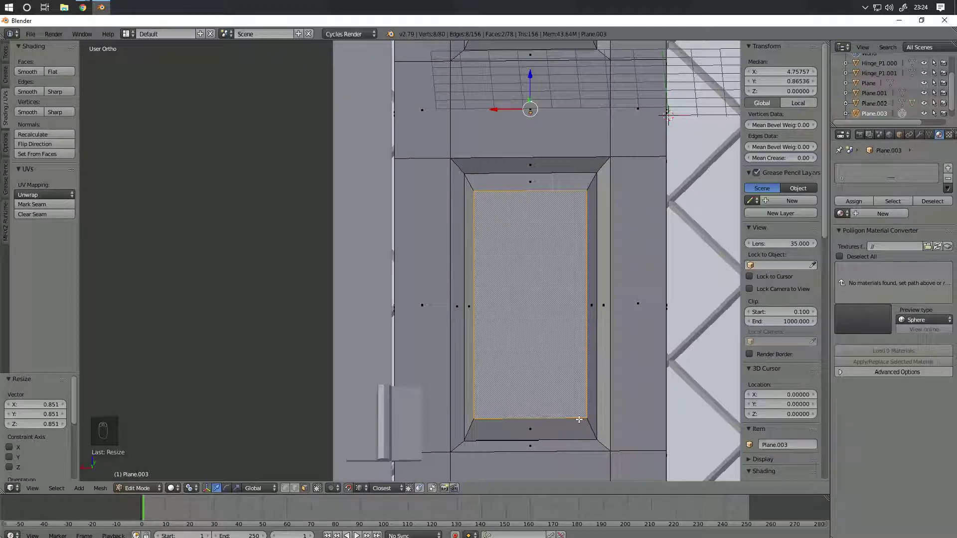
key(ctrl+z)
middle_drag(602, 398, 570, 414)
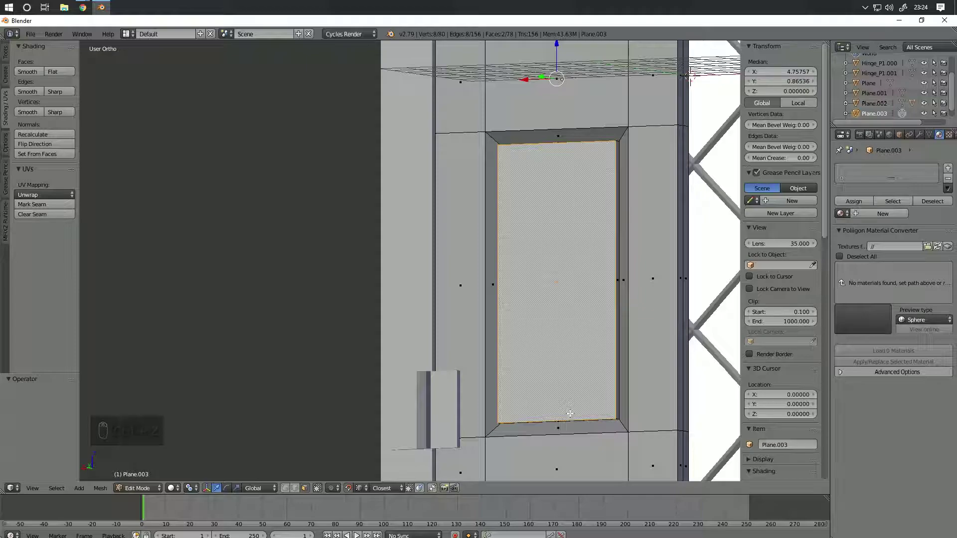
Step: Inset the two raised faces of the shutter panel with a thickness of about 0.265
key(i)
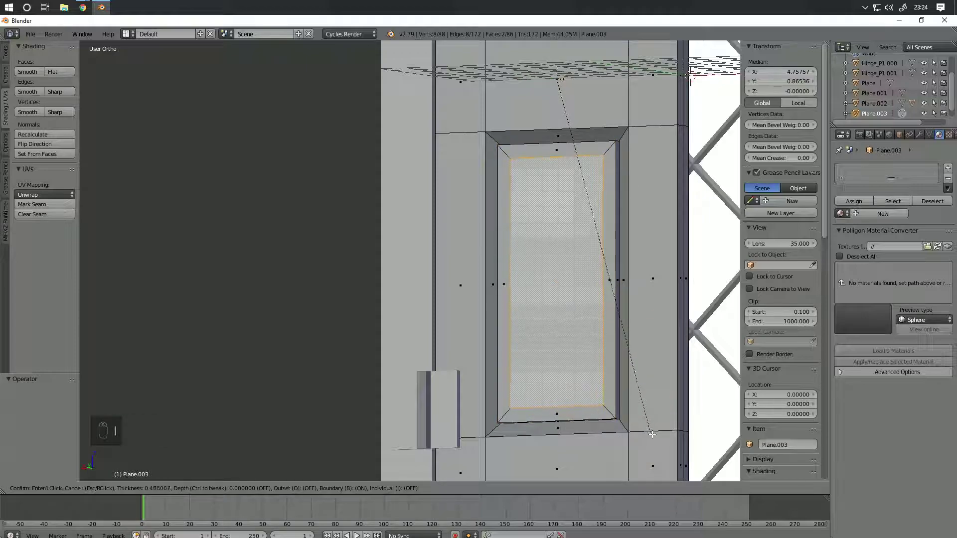
click(658, 439)
middle_drag(658, 440, 597, 342)
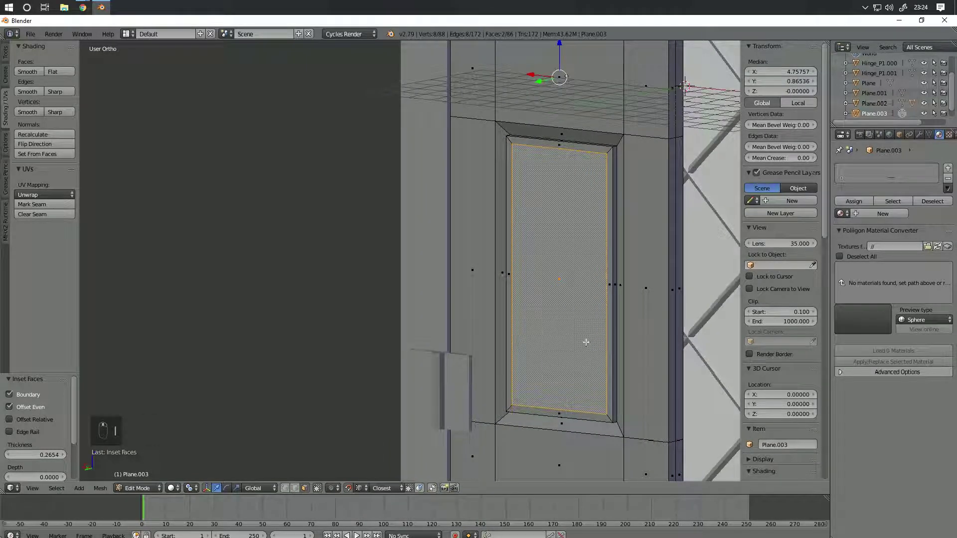
Step: Dissolve the edge loops surrounding the inset faces on both raised panels of the shutter, and return to Object Mode
alt+right_click(614, 271)
shift+middle_drag(552, 159, 542, 260)
scroll(545, 259, up, 4)
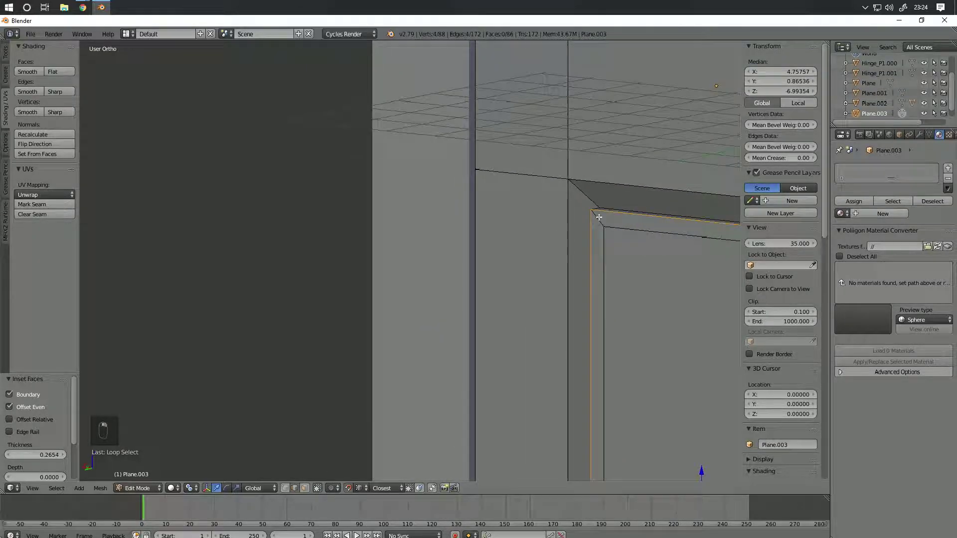
middle_drag(548, 283, 587, 182)
alt+right_click(587, 165)
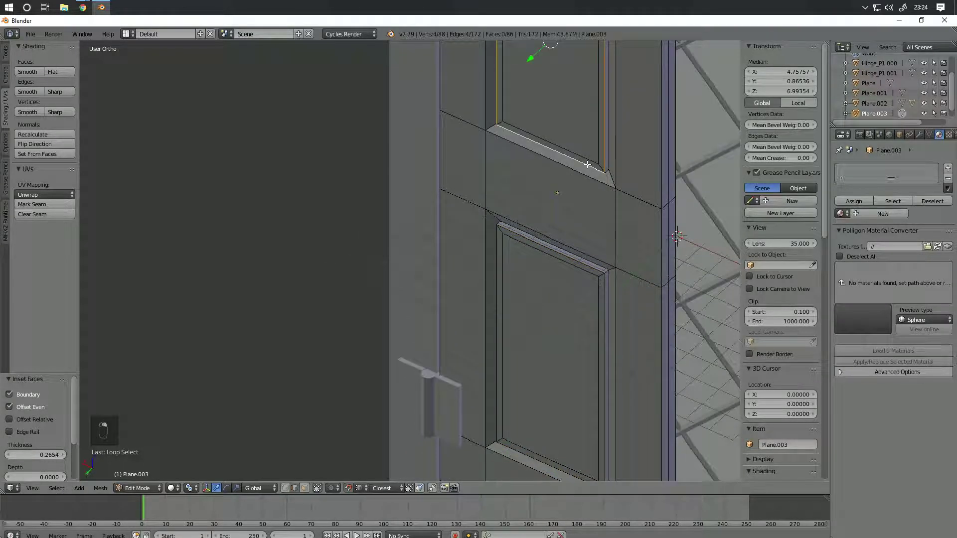
key(ctrl+z)
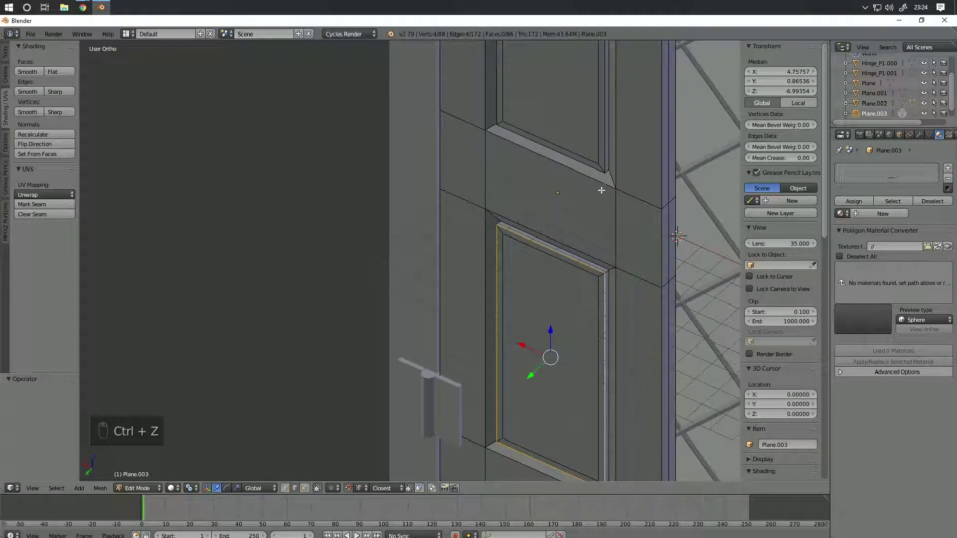
alt+shift+right_click(589, 166)
middle_drag(586, 242, 521, 357)
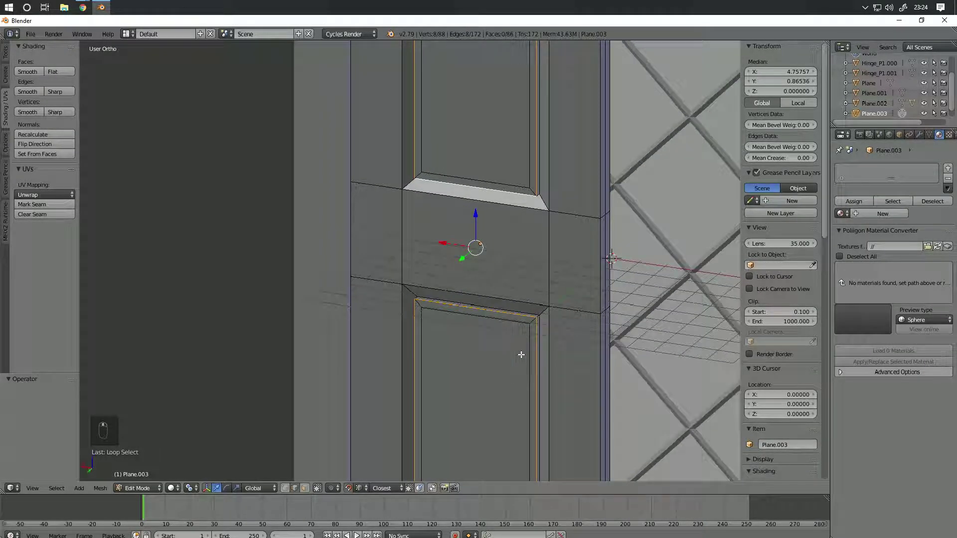
key(Delete)
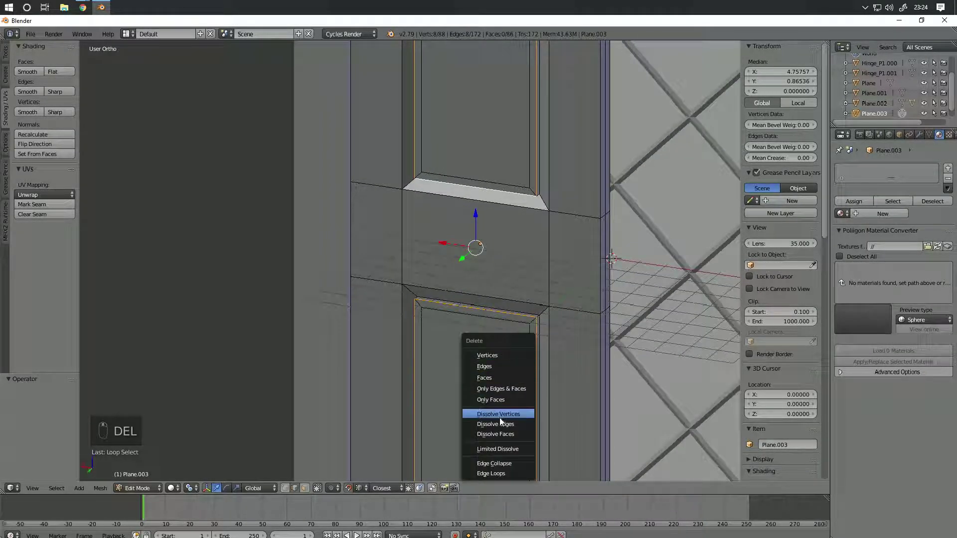
click(499, 423)
scroll(500, 418, down, 5)
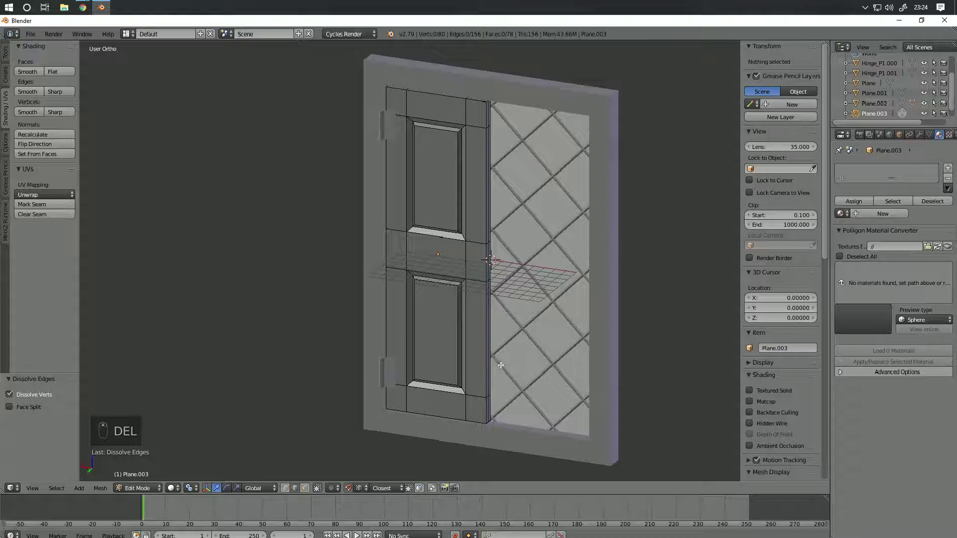
key(Tab)
Step: Inspect the shutter inside the window frame in wireframe, rendered and solid shading
mouse_move(497, 360)
middle_down()
mouse_move(530, 321)
mouse_move(502, 256)
mouse_move(438, 284)
mouse_move(421, 330)
mouse_move(431, 299)
mouse_move(455, 322)
mouse_move(553, 331)
mouse_move(465, 312)
mouse_move(500, 331)
mouse_move(491, 363)
mouse_move(447, 352)
mouse_move(436, 315)
mouse_move(461, 335)
mouse_move(438, 344)
mouse_move(491, 336)
mouse_move(507, 218)
mouse_move(476, 298)
mouse_move(533, 320)
mouse_move(486, 330)
mouse_move(500, 328)
middle_up()
key(z)
key(z)
key(z)
key(shift+z)
key(z)
key(z)
key(z)
Step: Duplicate the shutter in back view and place the copy over the other half of the window at X -4.75757
key(KP_1)
key(ctrl+KP_1)
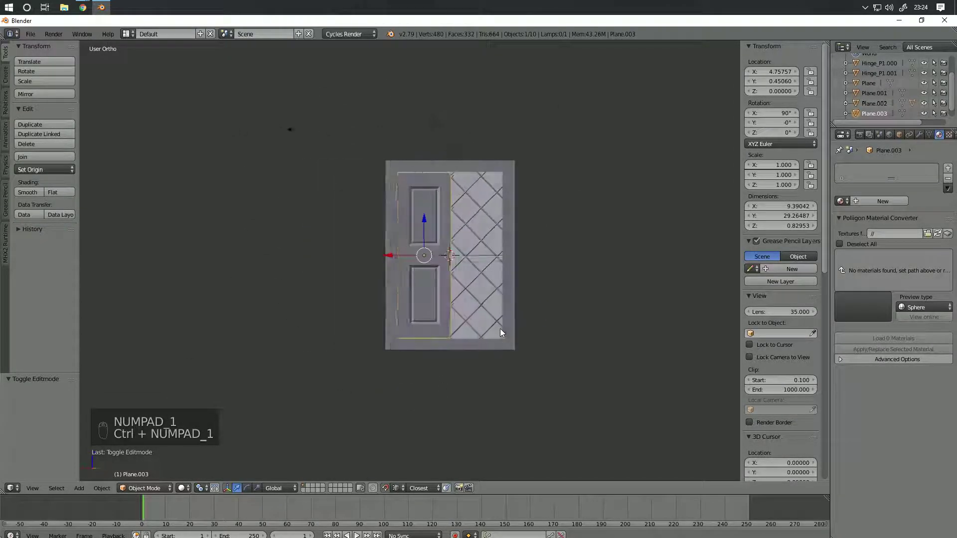
scroll(471, 264, up, 3)
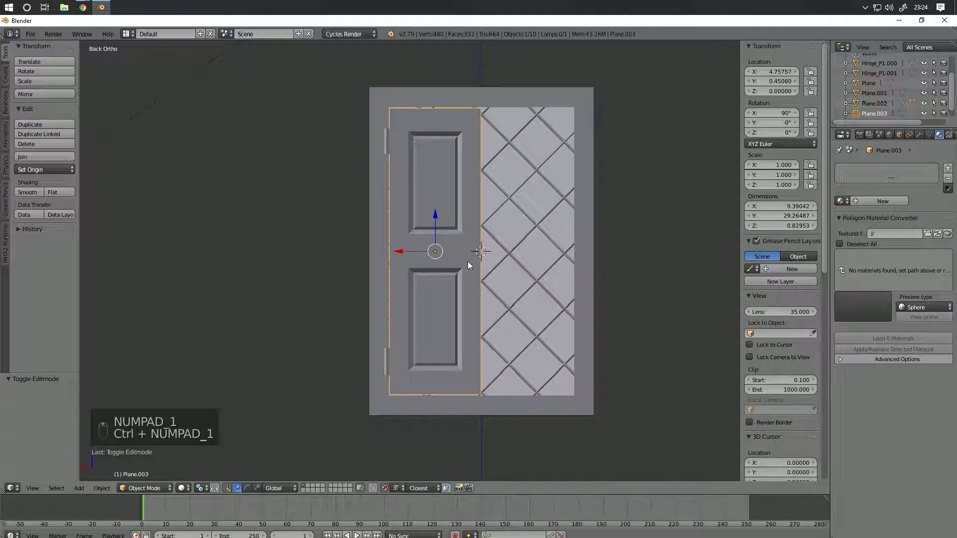
key(shift+d)
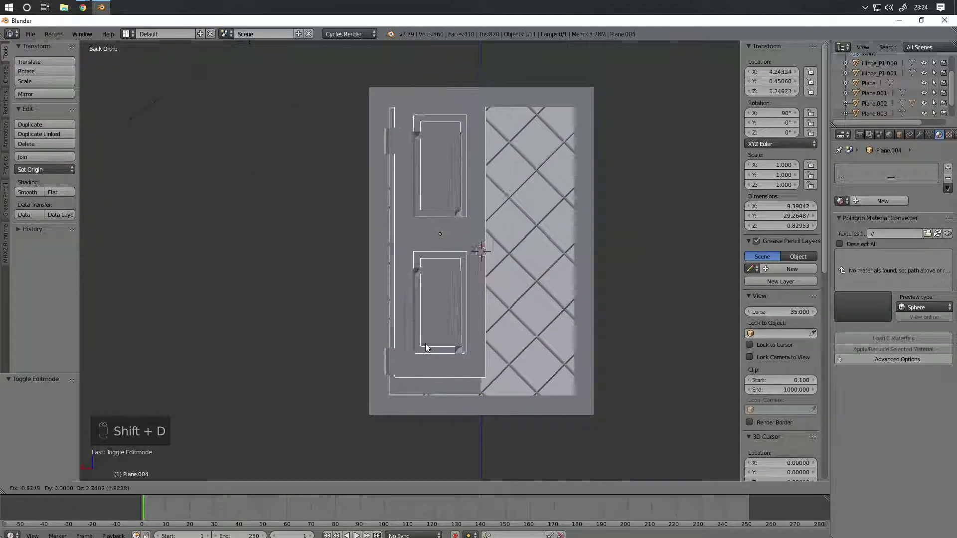
right_click(556, 292)
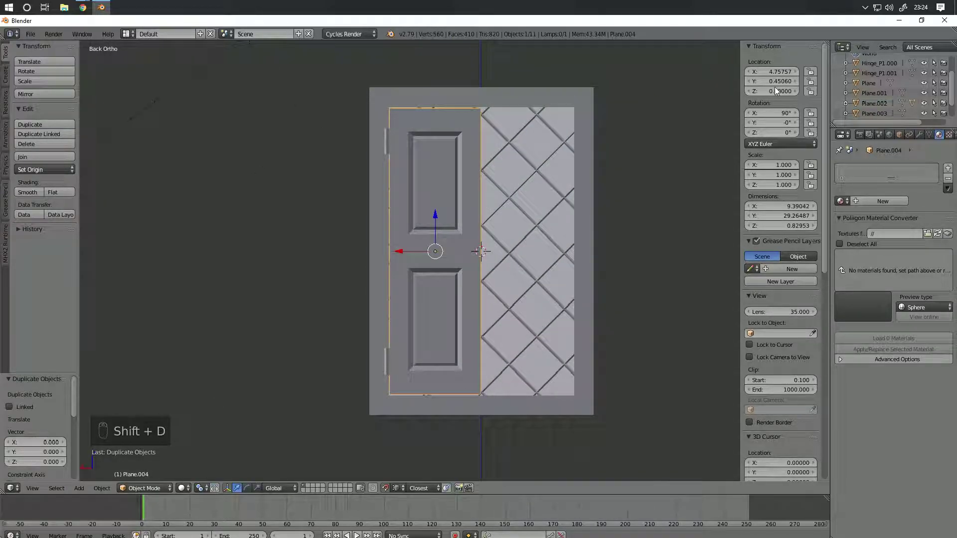
click(750, 73)
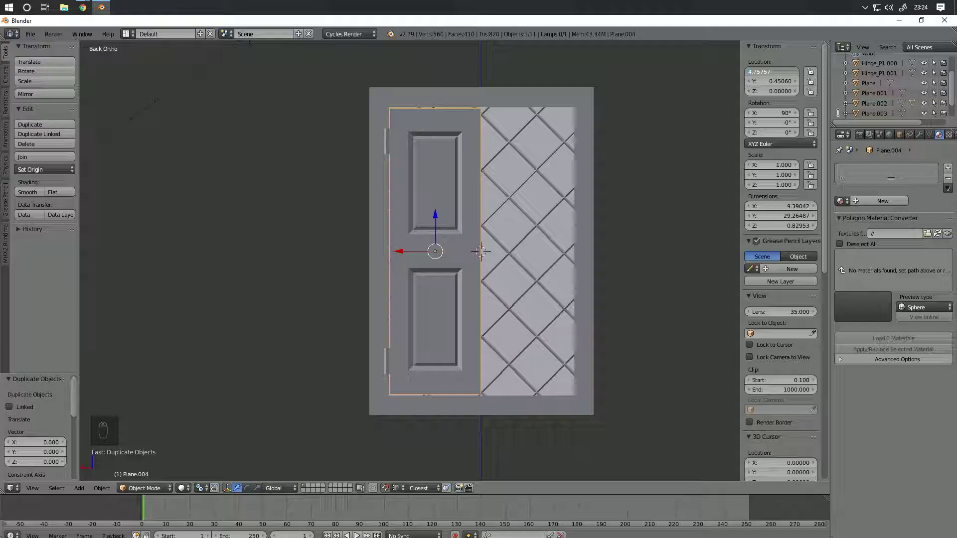
text(-)
key(Return)
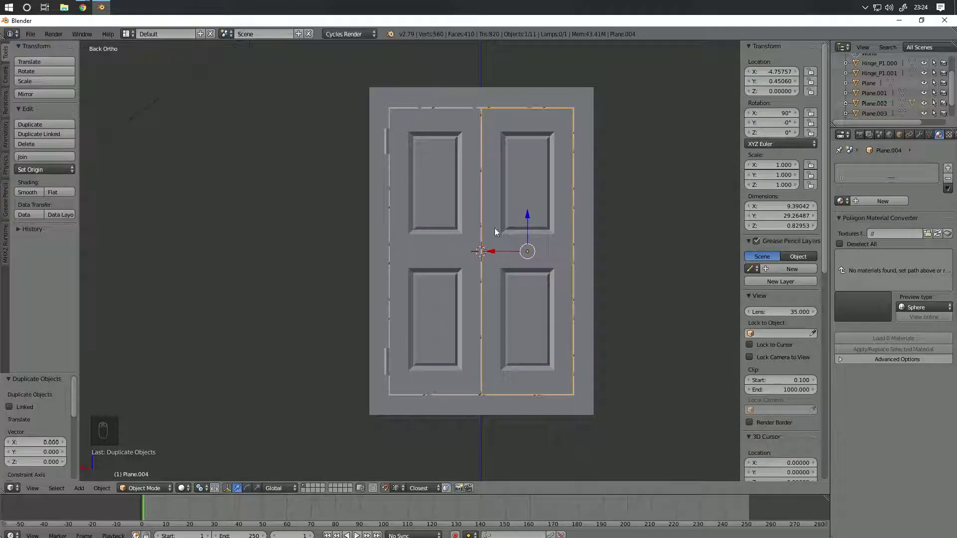
Step: Select all four parts of the two hinges and duplicate them in place
shift+middle_drag(384, 263, 376, 351)
scroll(871, 97, down, 1)
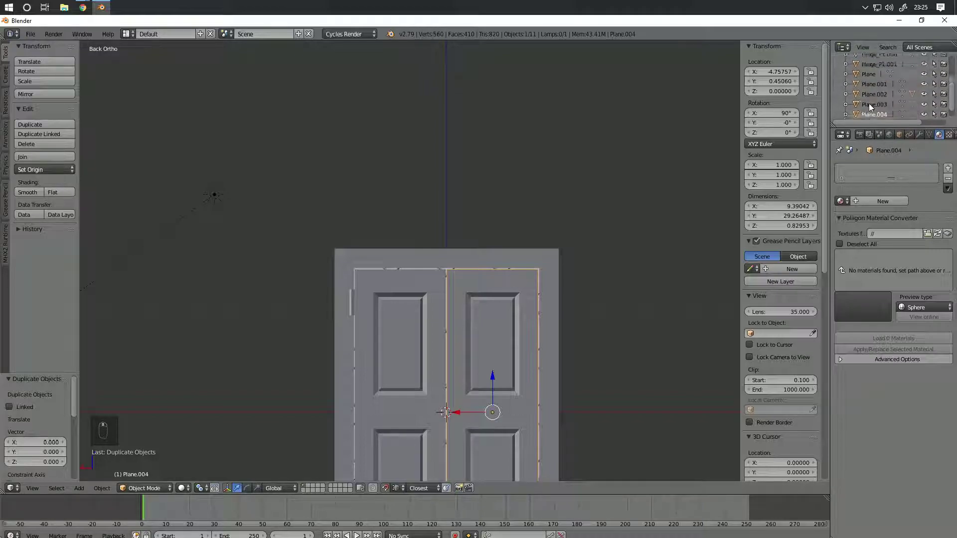
shift+middle_drag(432, 322, 476, 169)
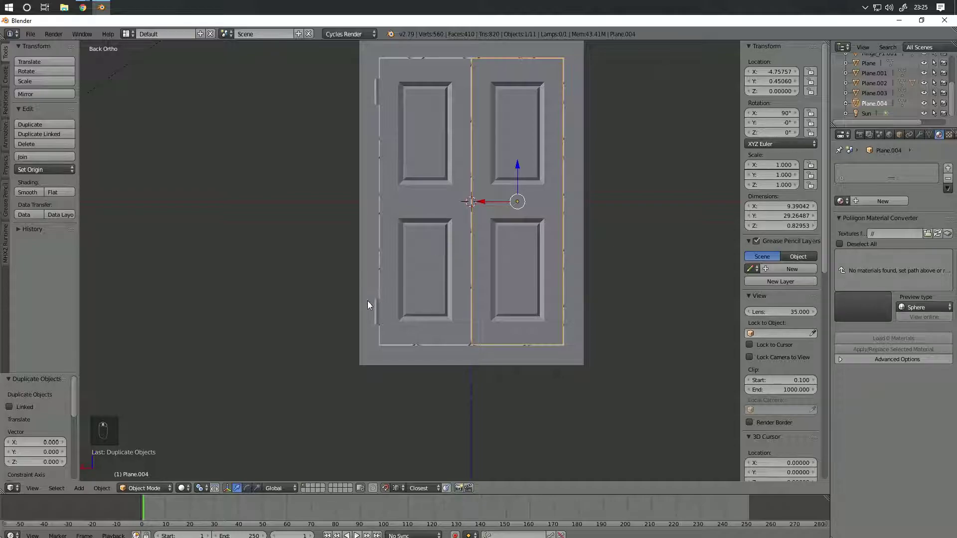
right_click(368, 315)
shift+right_click(369, 89)
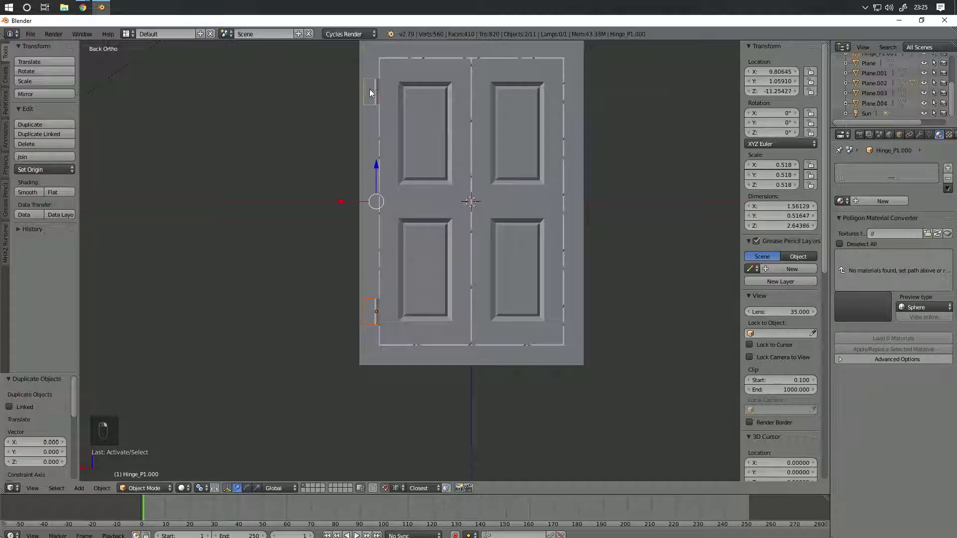
shift+middle_drag(439, 195, 434, 292)
key(z)
shift+right_click(379, 197)
key(ctrl+z)
shift+right_click(379, 406)
shift+middle_drag(414, 395, 412, 282)
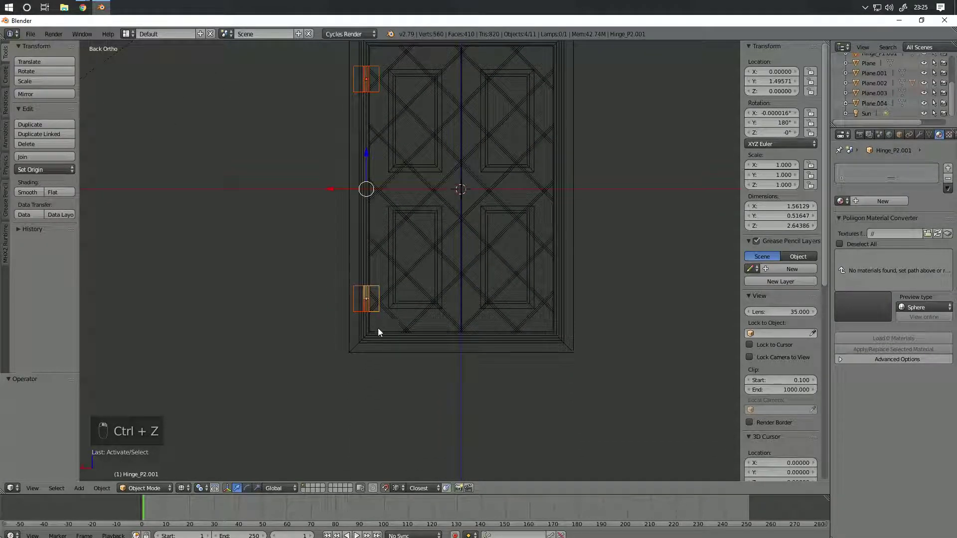
key(shift+d)
right_click(489, 287)
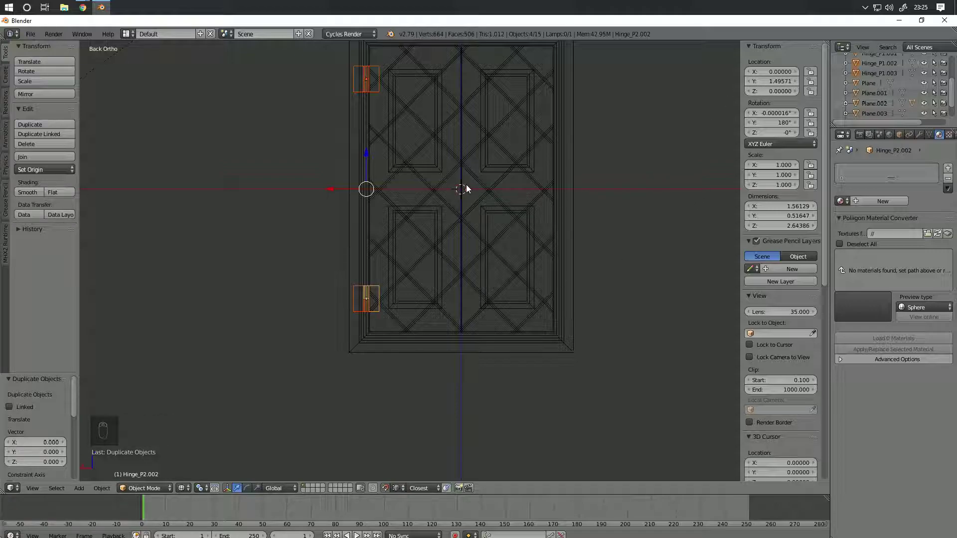
Step: Rotate the duplicated hinges 180° around the 3D cursor onto the opposite side of the window
key(period)
key(r)
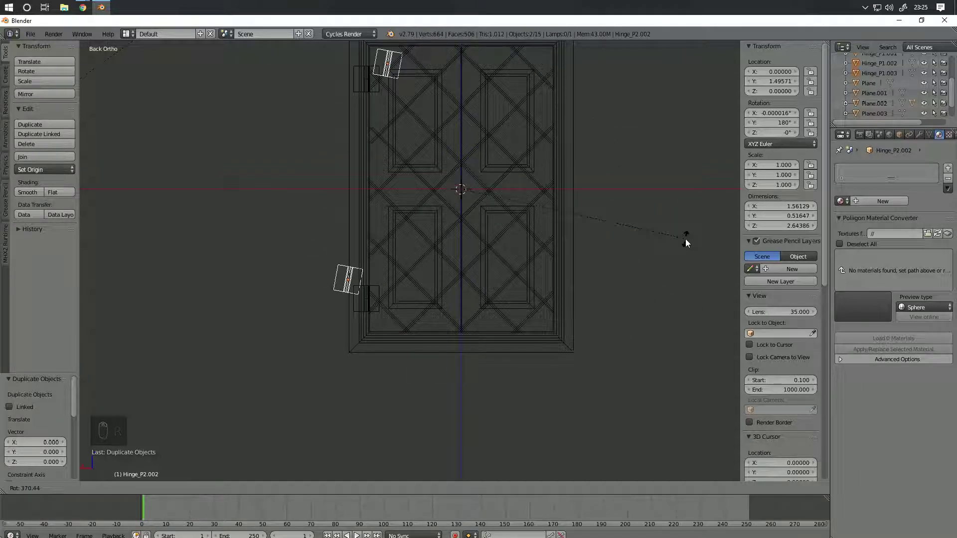
text(180)
key(Return)
key(z)
mouse_move(641, 204)
middle_down()
mouse_move(585, 237)
mouse_move(634, 256)
mouse_move(645, 157)
middle_up()
key(shift+z)
key(z)
key(z)
Step: Parent the duplicated shutter to its upper hinge leaf, Hinge_P2.002, as Object (Keep Transform)
right_click(549, 125)
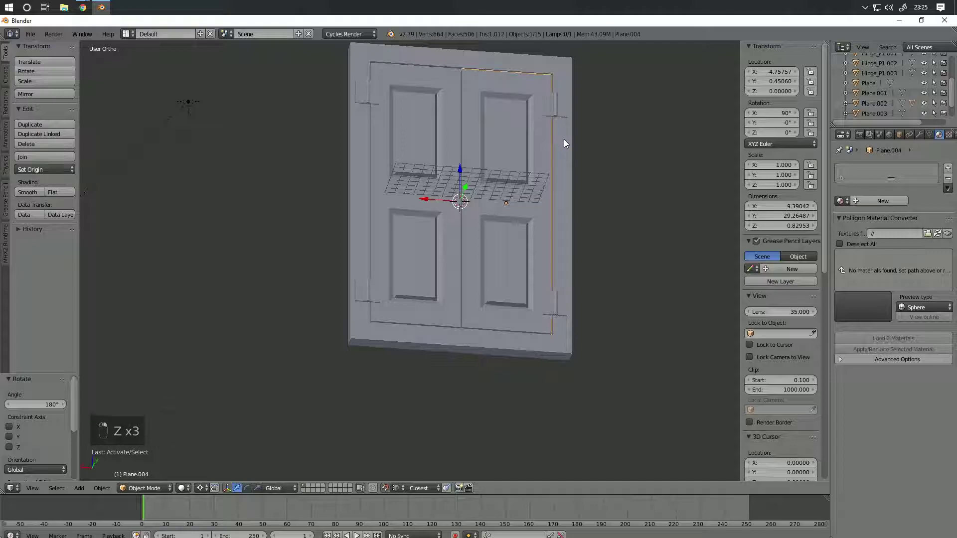
shift+right_click(548, 107)
key(z)
middle_drag(573, 111, 505, 316)
right_click(505, 316)
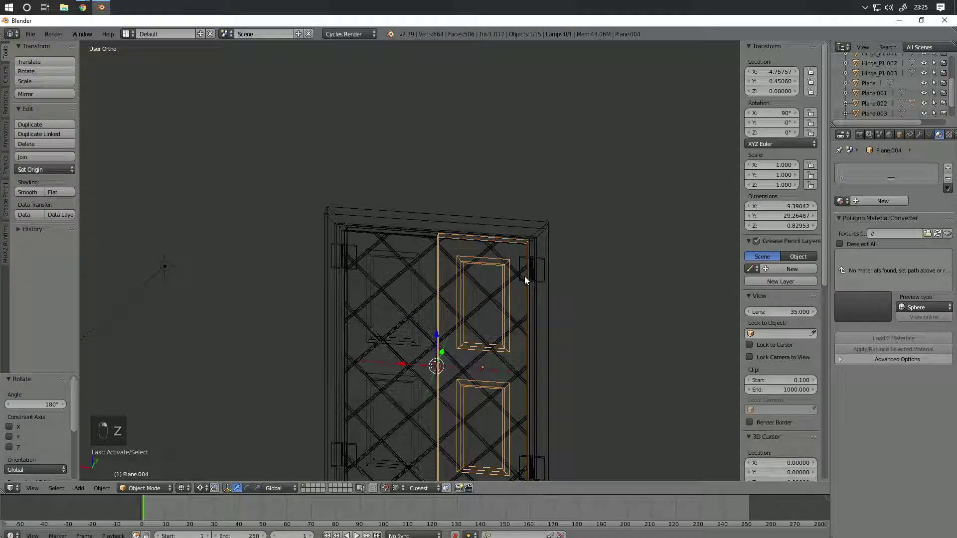
key(ctrl+z)
key(ctrl+z)
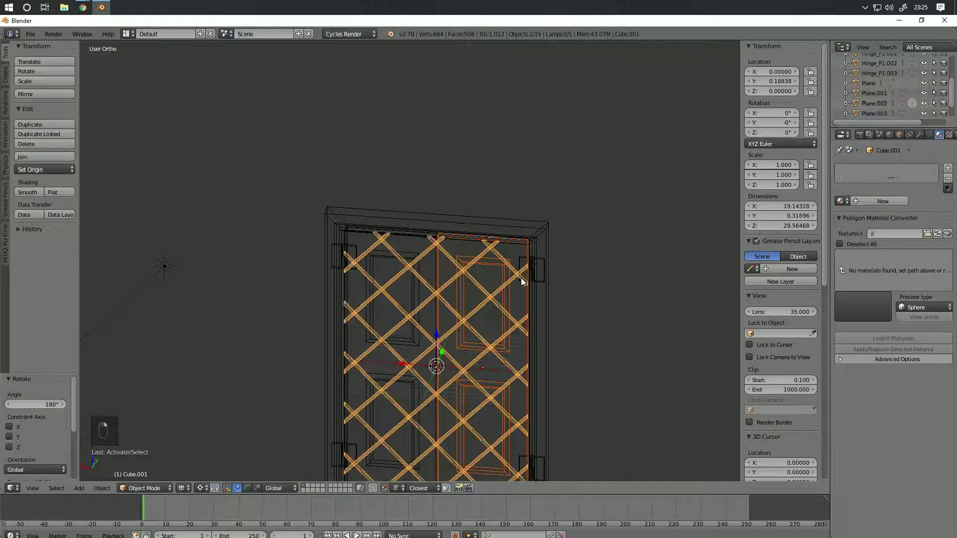
key(ctrl+z)
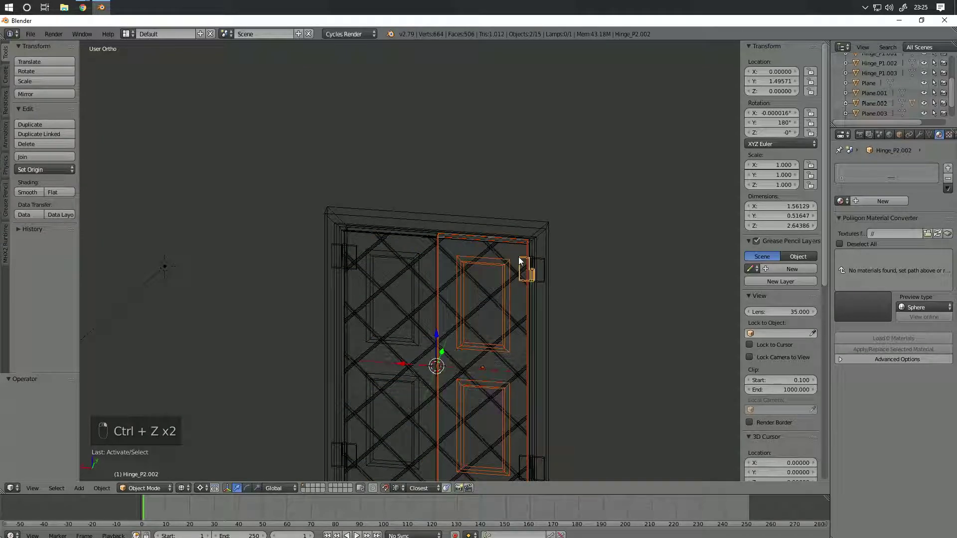
middle_drag(557, 262, 542, 285)
key(z)
scroll(545, 243, up, 3)
middle_drag(591, 241, 630, 253)
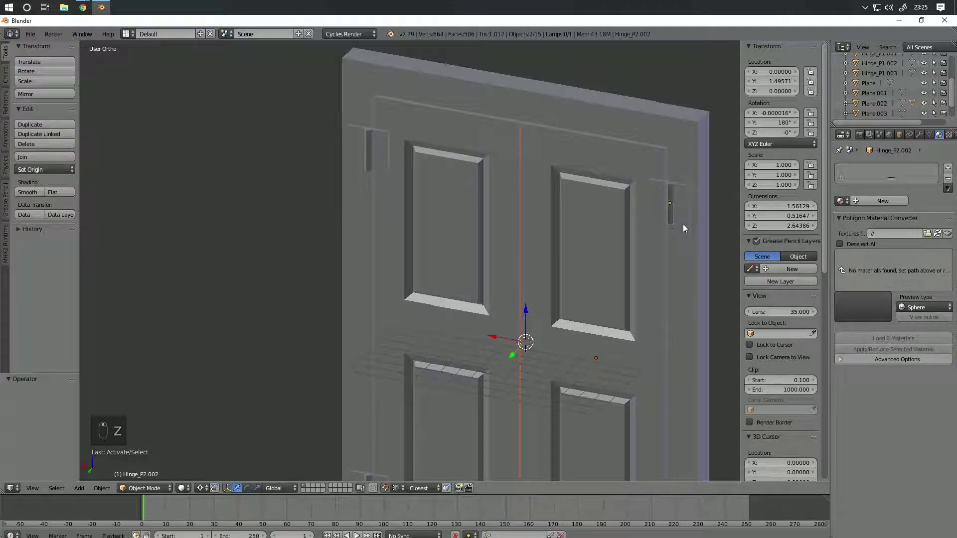
middle_drag(662, 208, 630, 209)
key(ctrl+p)
click(630, 212)
Step: Parent the original shutter to its upper hinge leaf, Hinge_P2.000, as Object (Keep Transform)
middle_drag(650, 240, 664, 268)
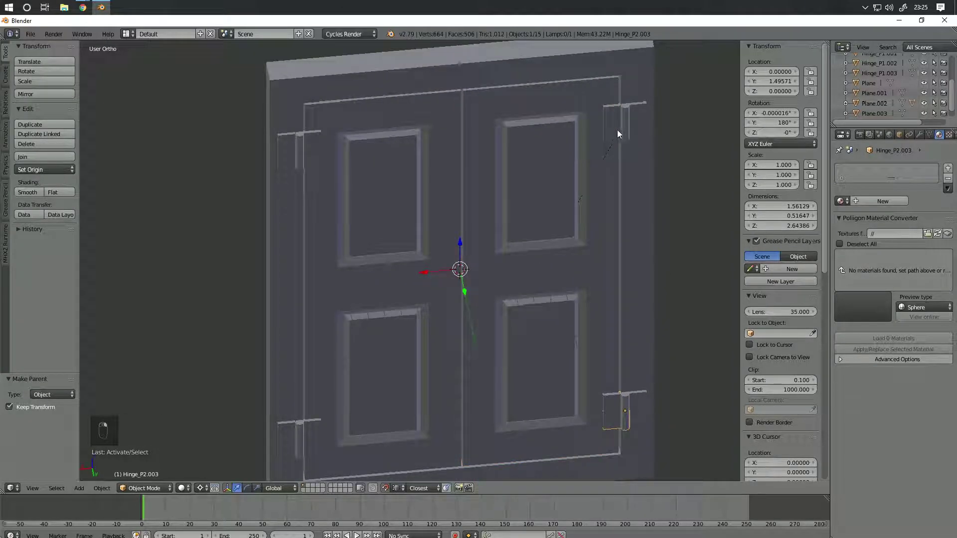
right_click(327, 144)
shift+right_click(322, 137)
key(ctrl+p)
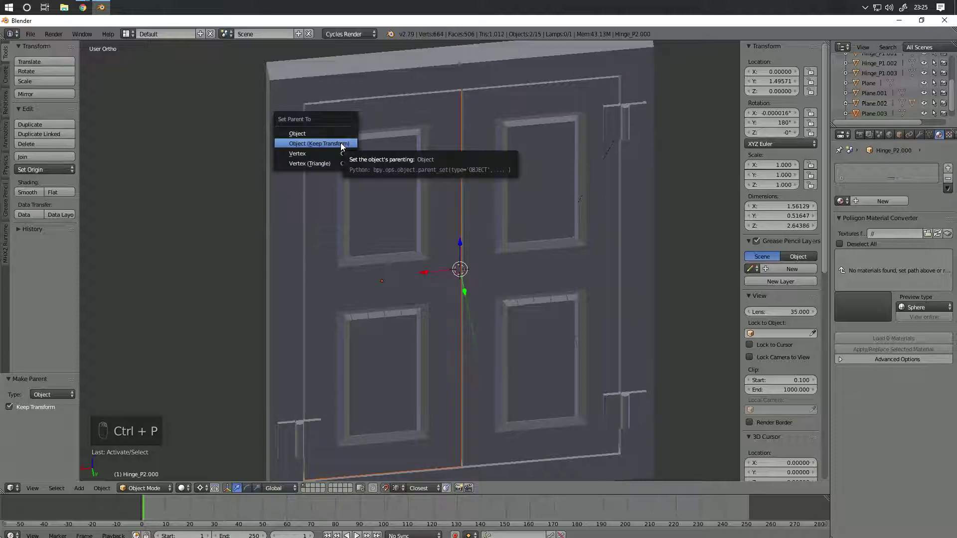
click(342, 143)
Step: Add a Copy Rotation constraint to the duplicated shutter's lower hinge leaf, Hinge_P2.003, restricted to the Z axis
click(909, 134)
right_click(606, 404)
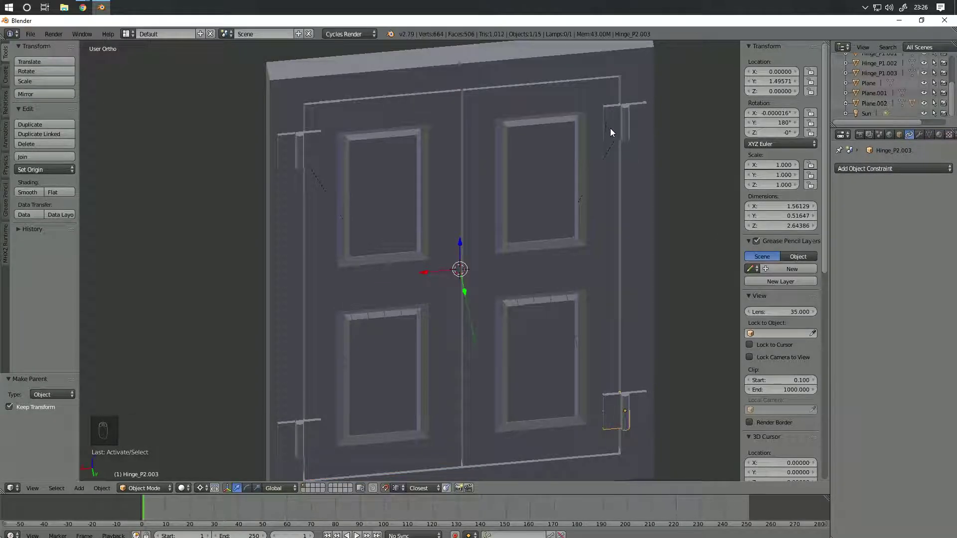
click(866, 169)
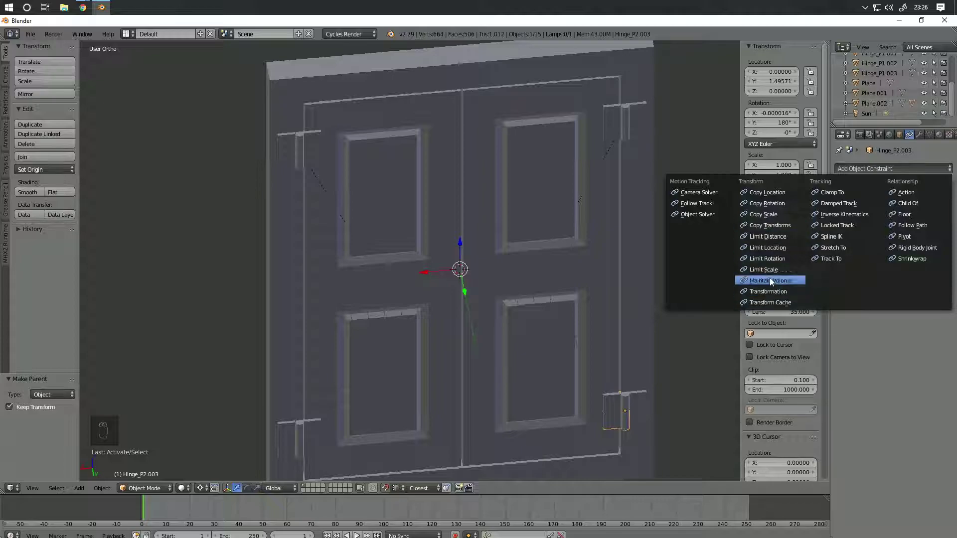
click(779, 202)
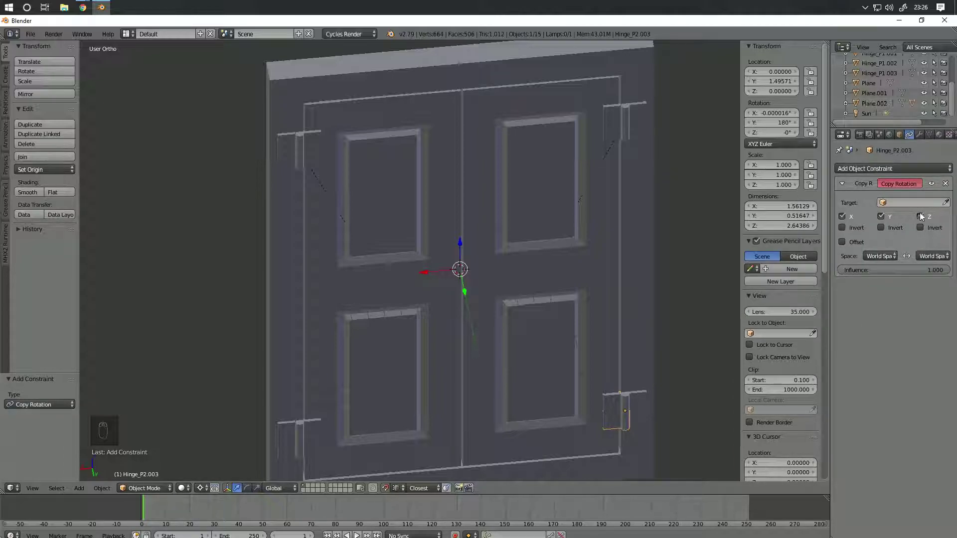
click(842, 217)
Step: Set the upper hinge leaf, Hinge_P2.002, as the target of the lower hinge leaf's Copy Rotation constraint
click(921, 202)
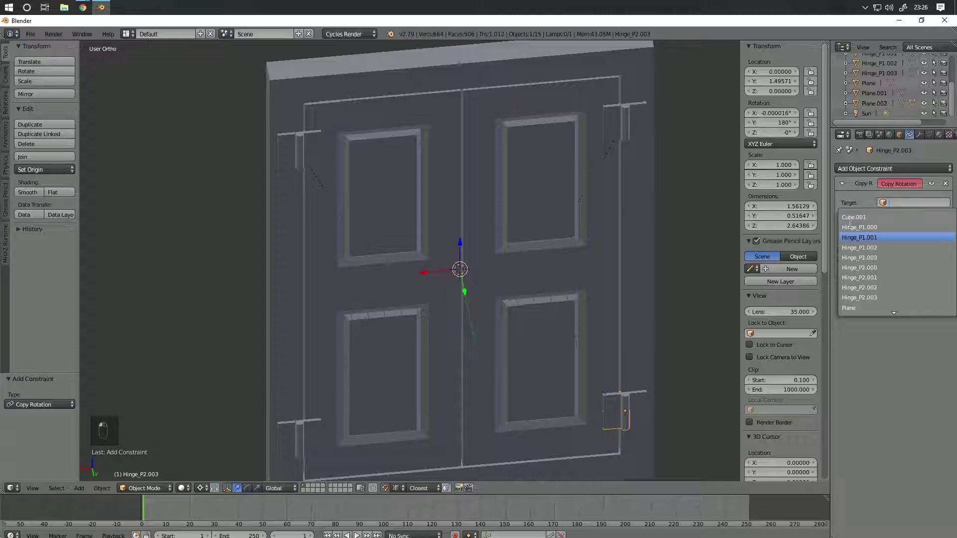
right_click(619, 127)
scroll(900, 79, up, 3)
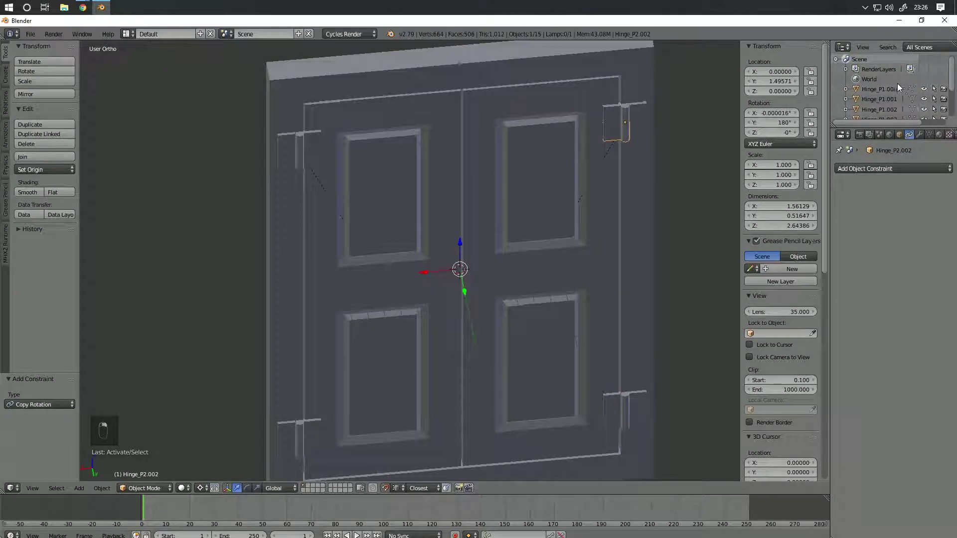
right_click(616, 414)
click(922, 203)
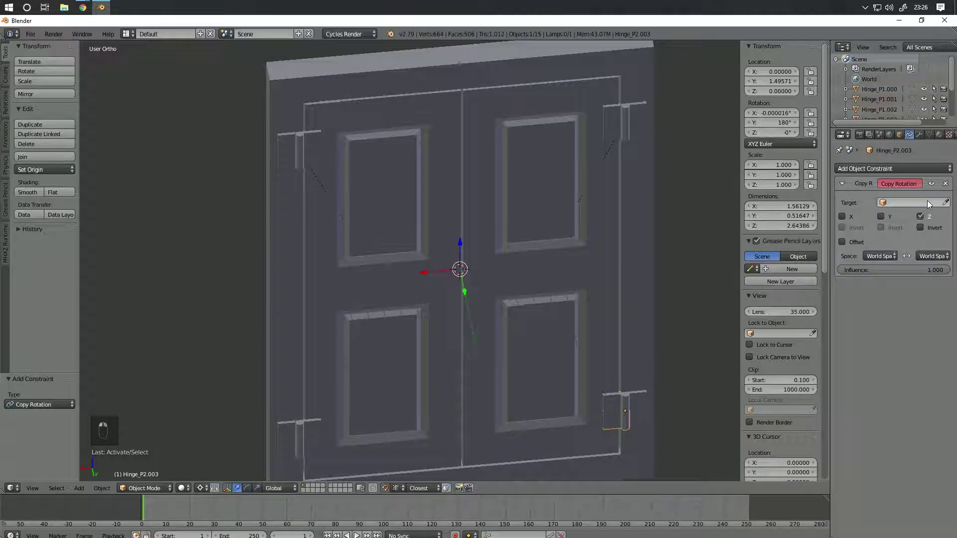
click(948, 200)
click(615, 118)
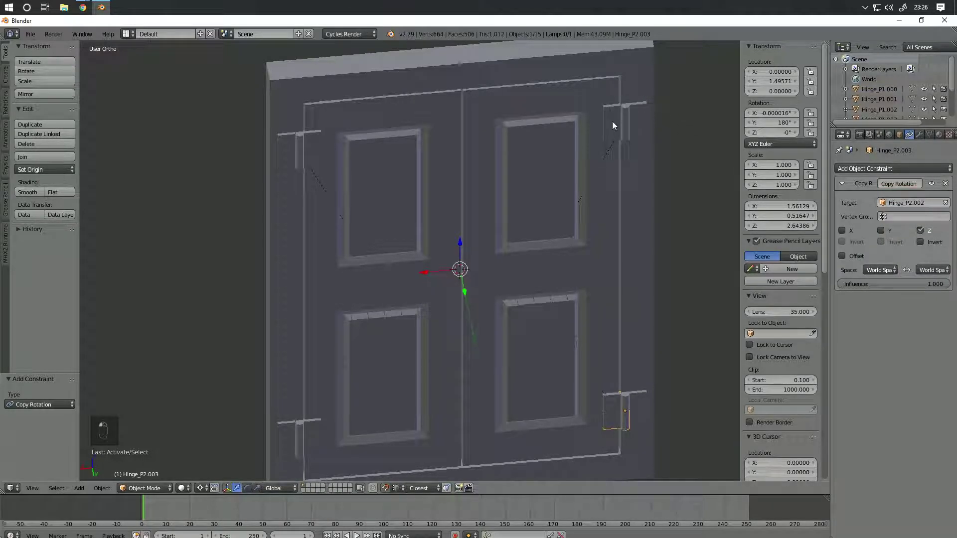
right_click(608, 144)
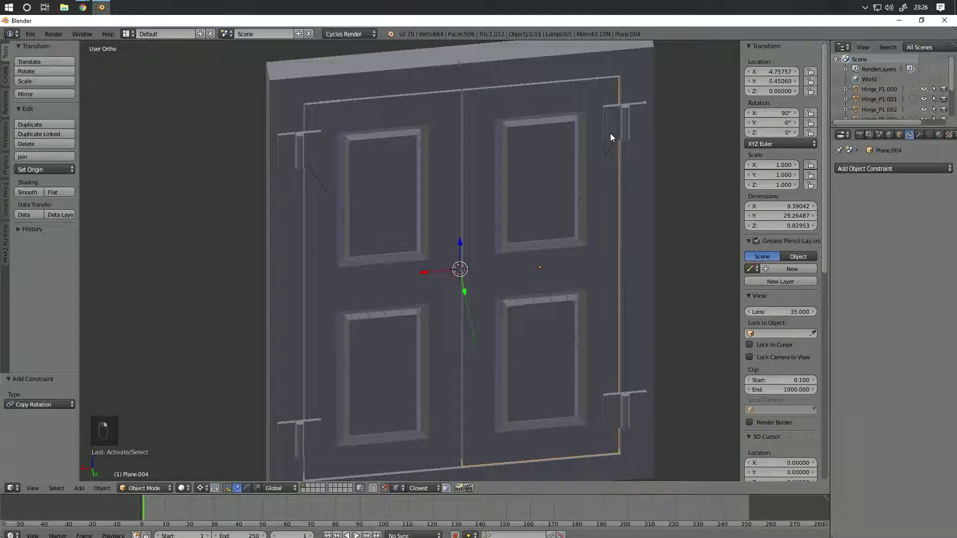
key(r)
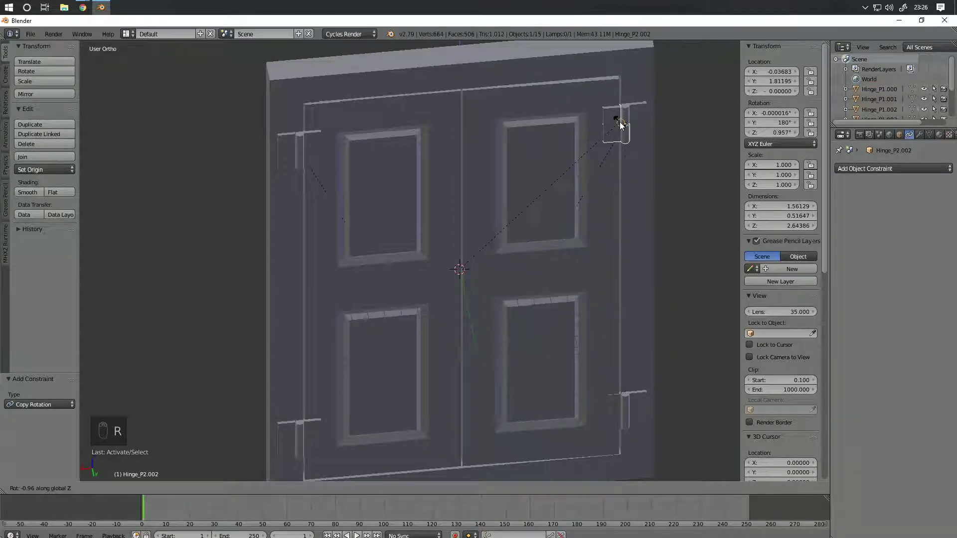
right_click(611, 107)
right_click(638, 125)
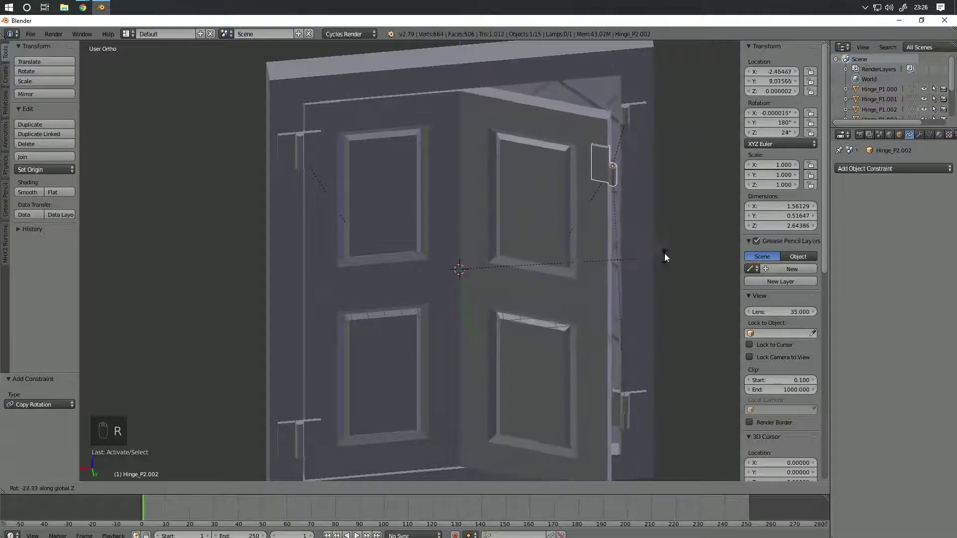
right_click(684, 148)
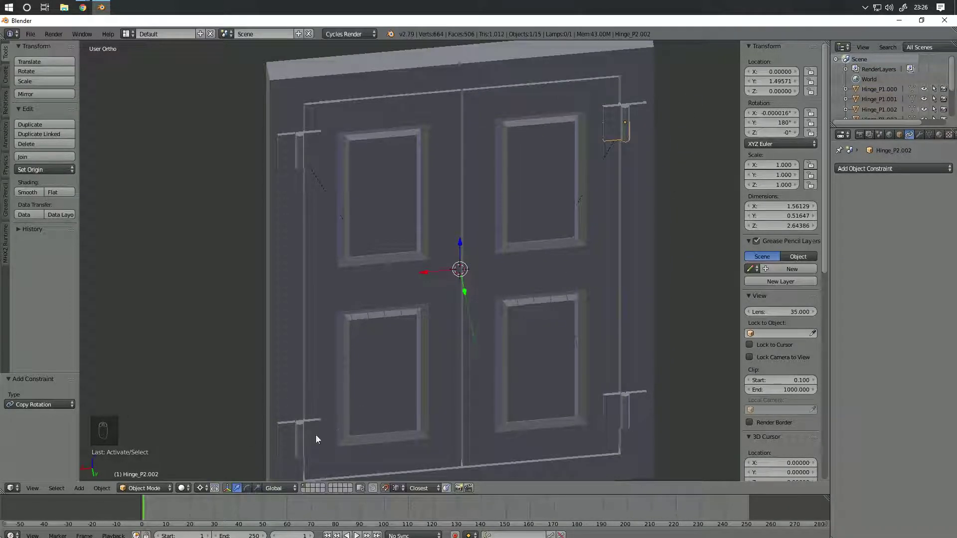
Step: Switch the pivot away from the 3D cursor and rotate the duplicated shutter's upper hinge leaf, Hinge_P2.002, about 45.6° around global Z
click(200, 489)
key(r)
key(z)
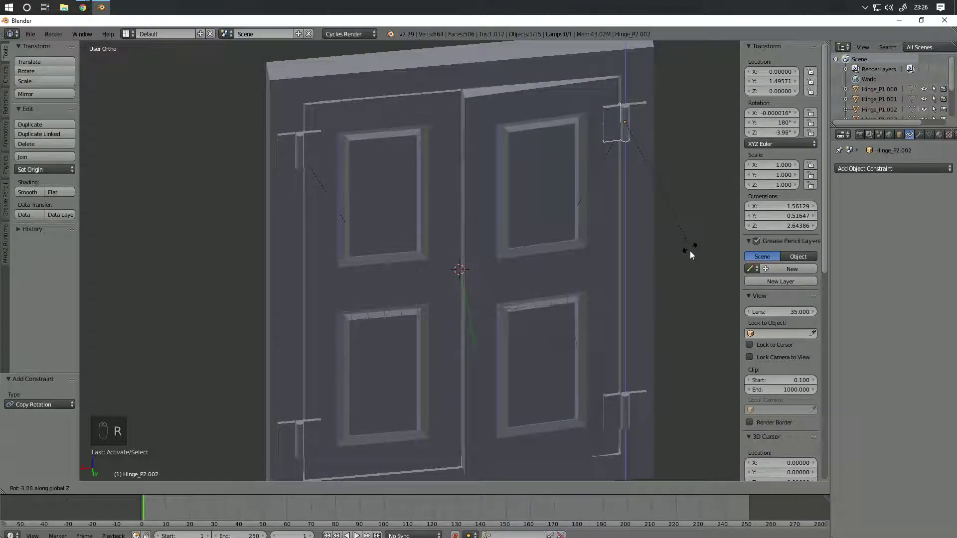
click(686, 150)
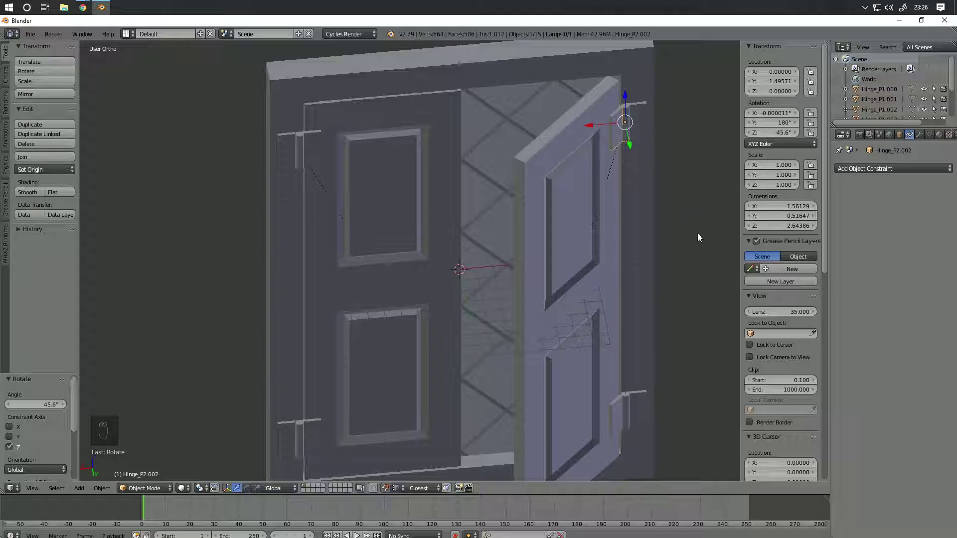
Step: Inspect the constrained lower hinge leaf, and swing the duplicated shutter's upper hinge leaf a further 79.1° or so around Z
ctrl+scroll(688, 230, down, 8)
right_click(610, 321)
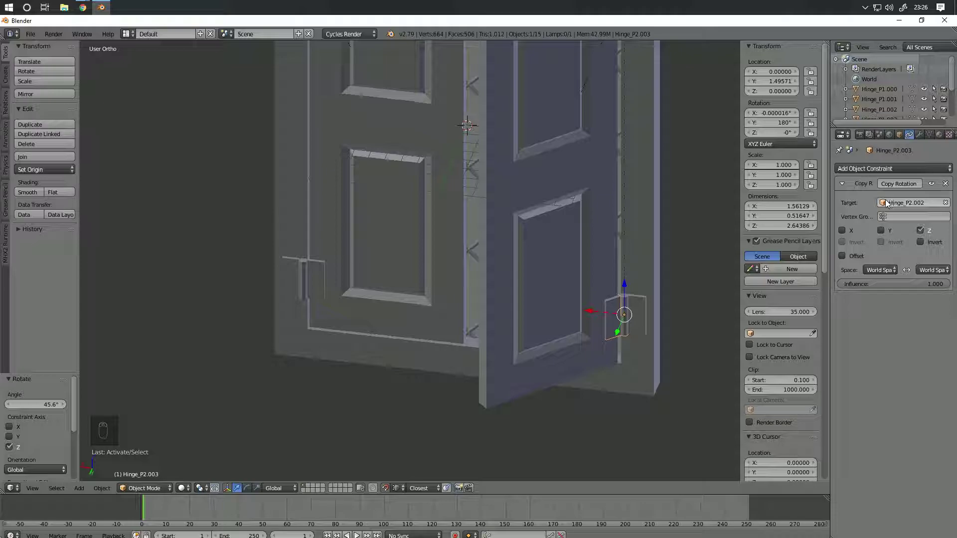
shift+middle_drag(680, 240, 644, 363)
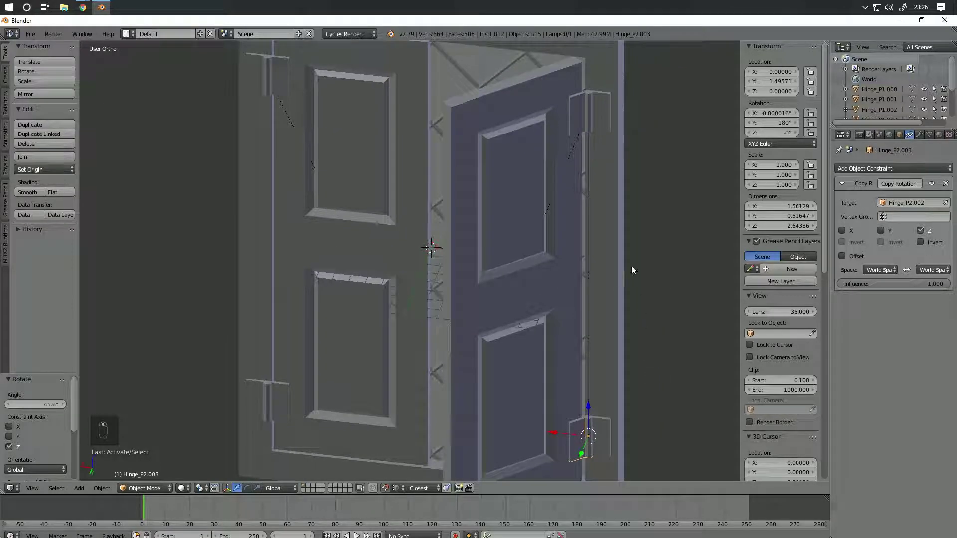
right_click(579, 126)
key(r)
key(z)
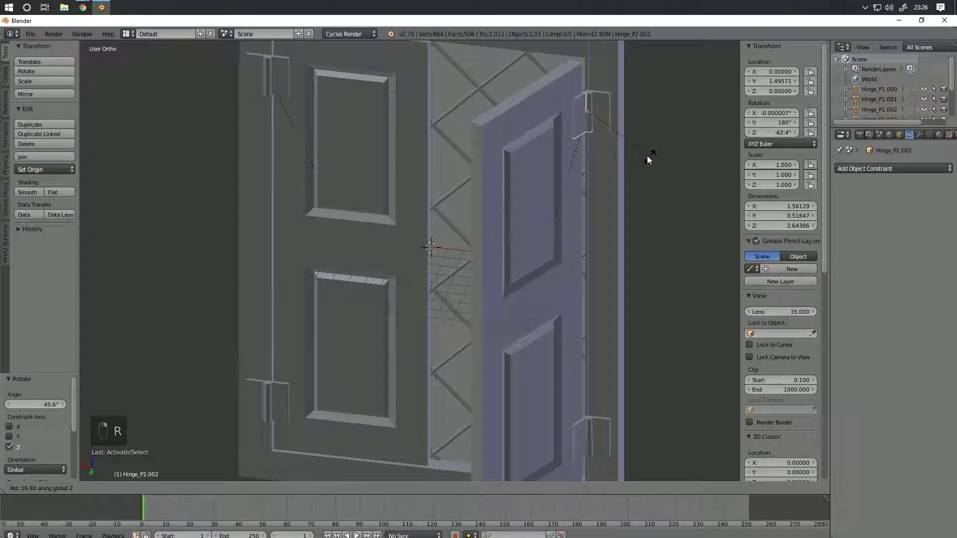
click(677, 67)
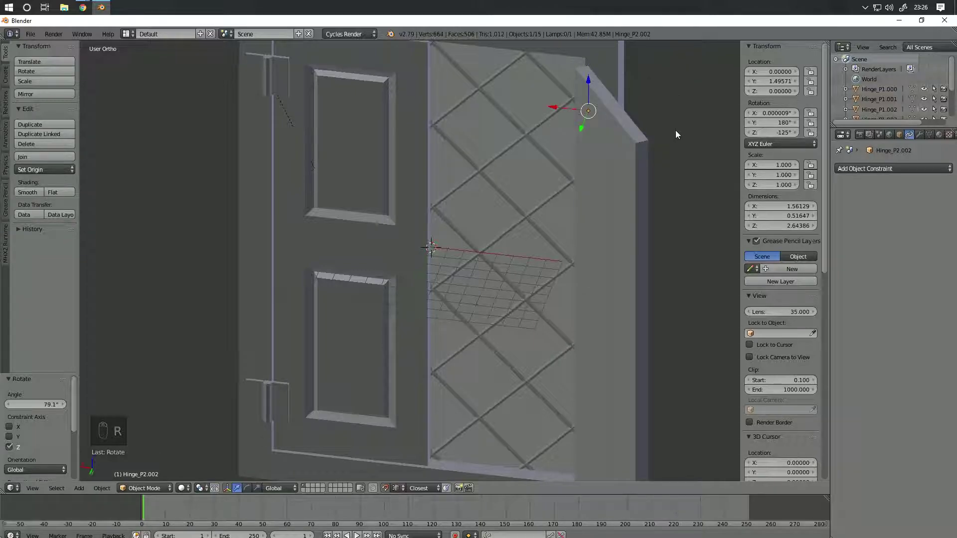
Step: Add a Copy Rotation constraint to the original shutter's lower hinge leaf, Hinge_P2.001, restricted to the Z axis
key(shift+z)
scroll(654, 266, down, 5)
key(z)
key(z)
key(z)
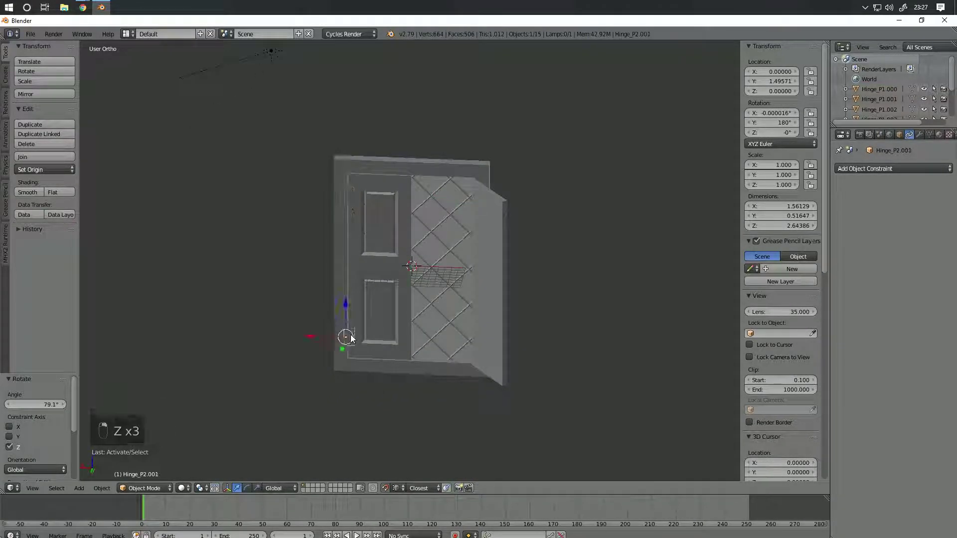
scroll(351, 338, up, 6)
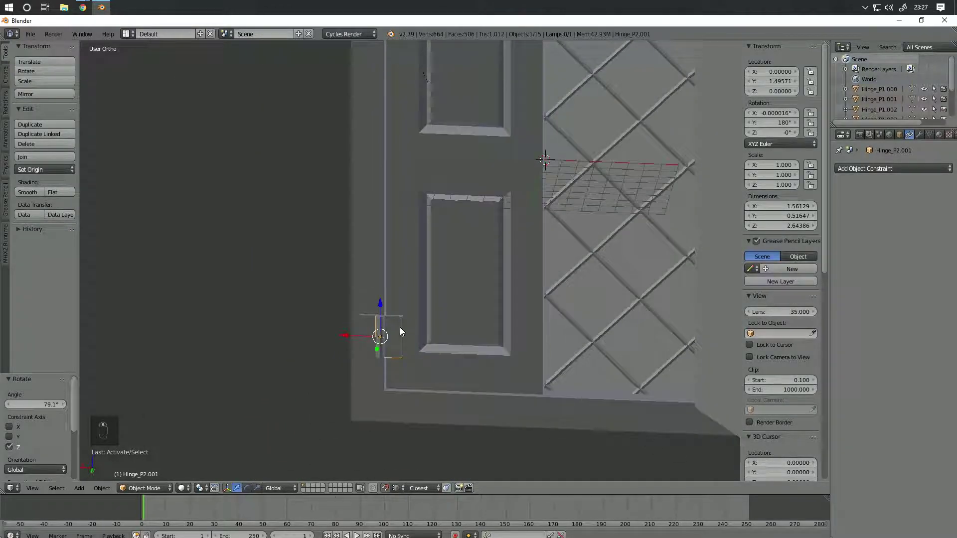
click(877, 168)
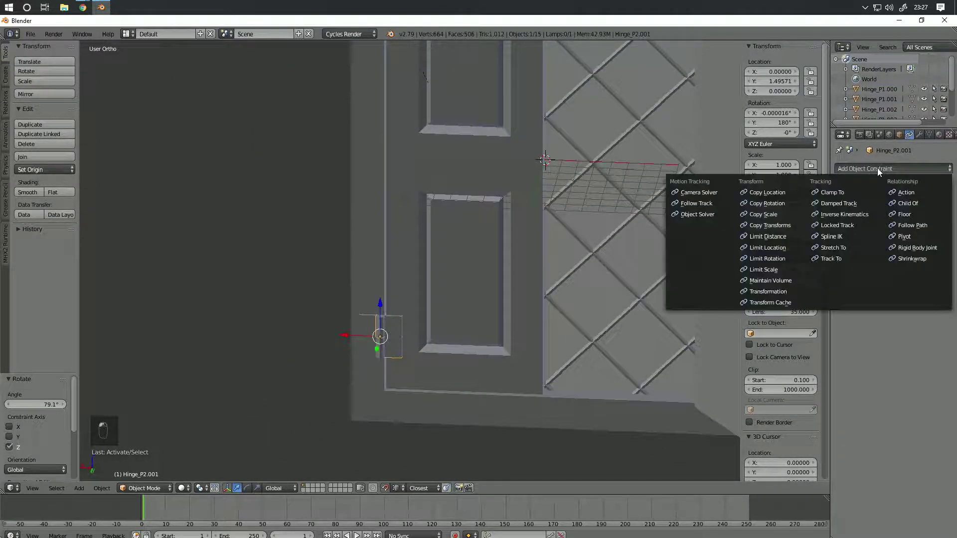
click(772, 202)
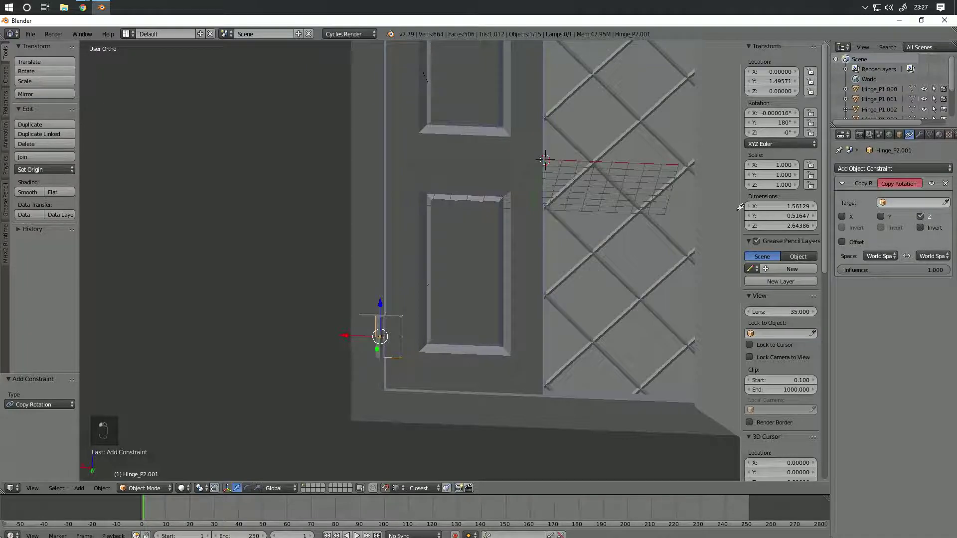
Step: Set the original shutter's upper hinge leaf, Hinge_P2.000, as the target of the Copy Rotation constraint
key(Escape)
shift+middle_drag(456, 103, 456, 208)
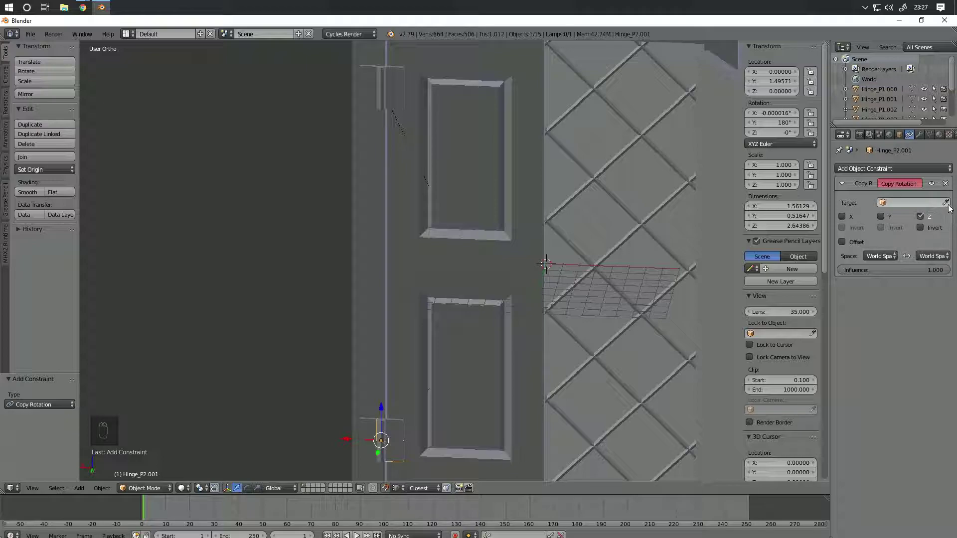
click(399, 81)
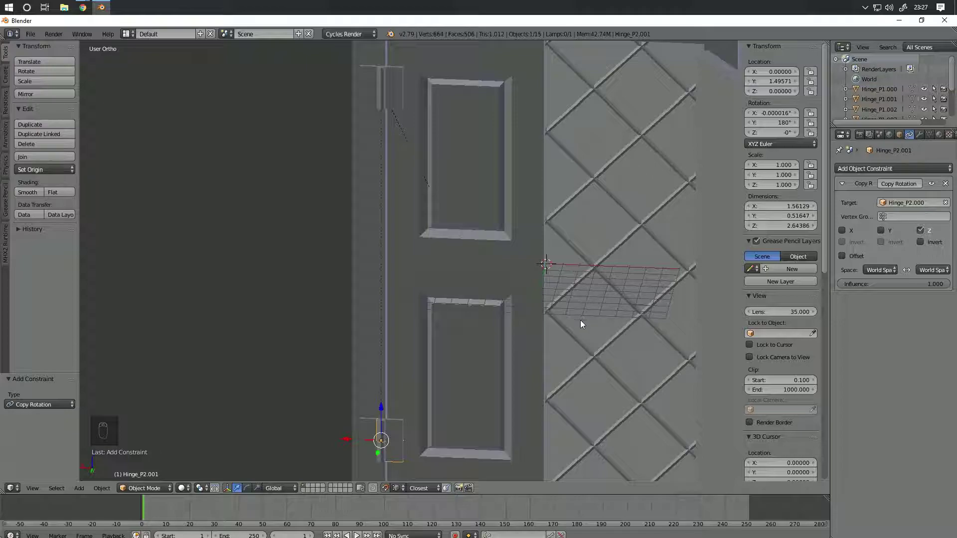
Step: Toggle snapping and rotate the original shutter's upper hinge leaf, Hinge_P2.000, about -76° around global Z
scroll(582, 324, down, 4)
right_click(402, 176)
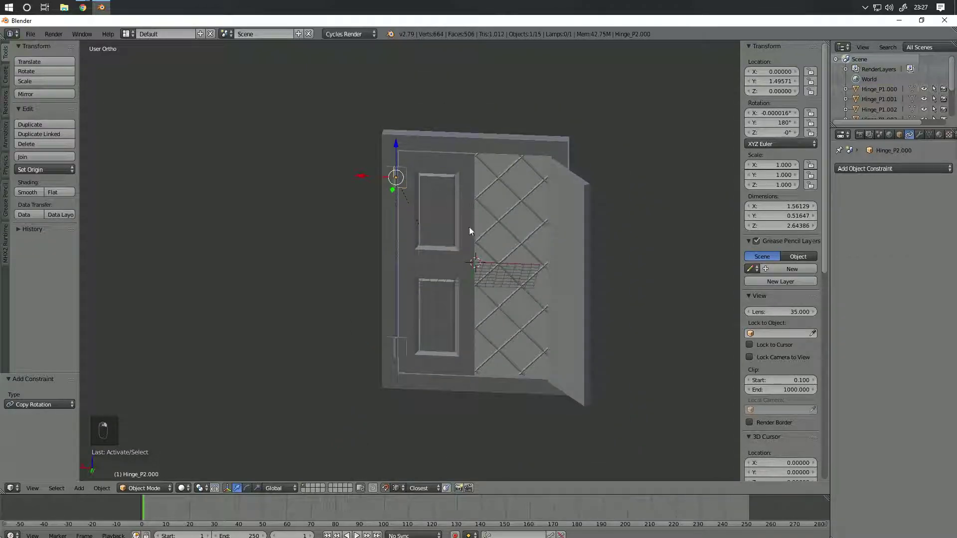
key(shift+Tab)
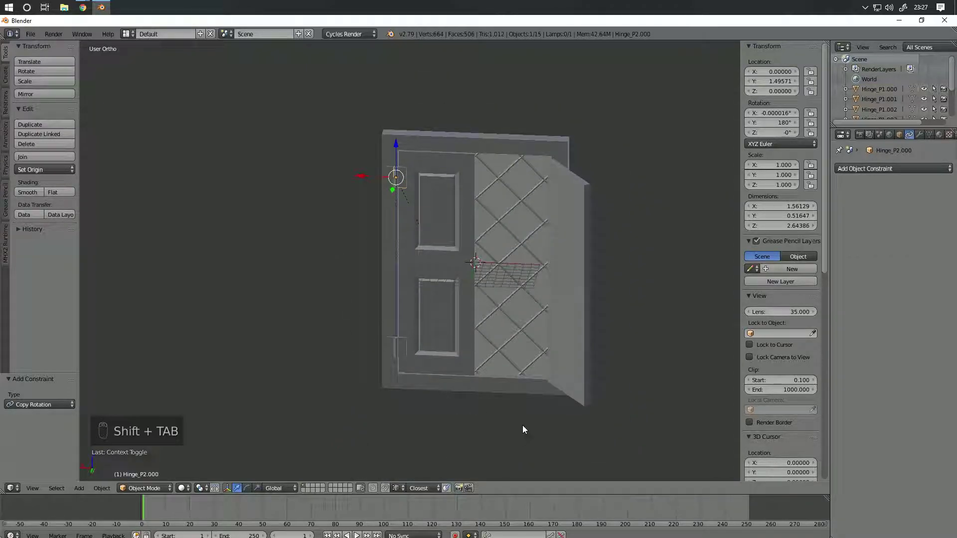
key(r)
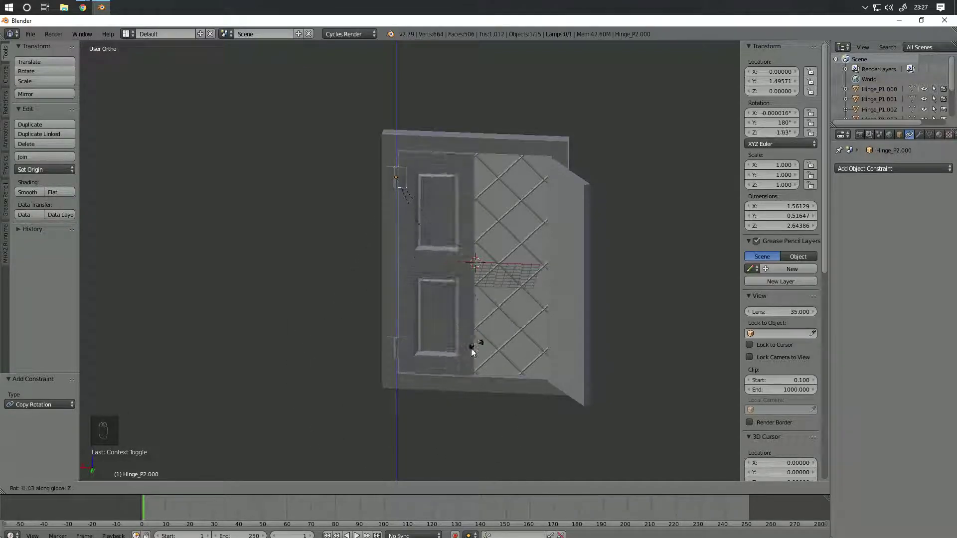
click(259, 298)
Step: Swing the original shutter further open by rotating its upper hinge leaf about another -45.4° around Z
mouse_move(259, 299)
middle_down()
mouse_move(414, 320)
mouse_move(468, 348)
mouse_move(414, 342)
middle_up()
key(shift+z)
key(z)
key(z)
key(z)
middle_drag(540, 351, 573, 367)
key(r)
key(z)
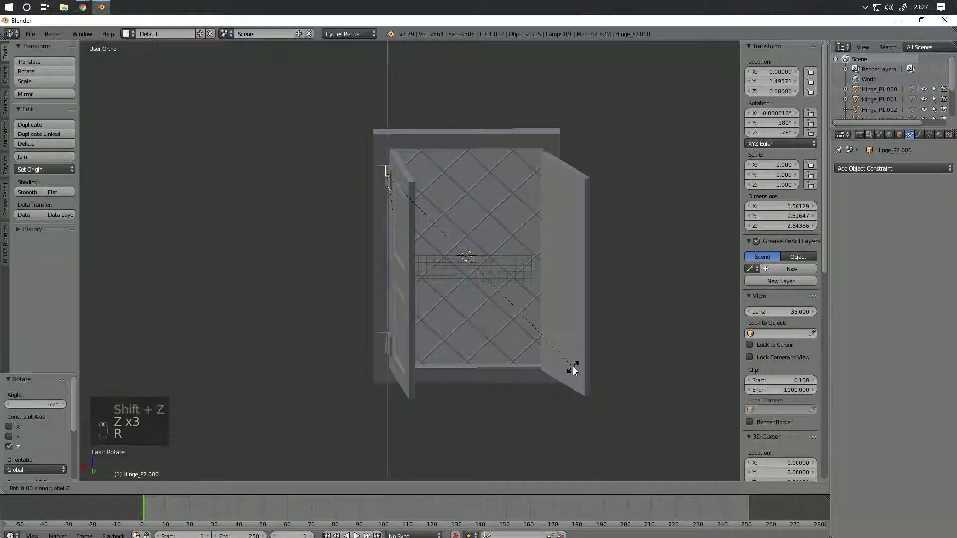
drag(573, 367, 362, 406)
click(381, 396)
Step: Examine the opened window and shutters from different angles in rendered and solid shading
key(shift+z)
mouse_move(453, 372)
middle_down()
mouse_move(447, 378)
mouse_move(524, 379)
mouse_move(458, 369)
mouse_move(444, 375)
mouse_move(457, 387)
mouse_move(512, 384)
mouse_move(438, 380)
mouse_move(459, 298)
mouse_move(438, 308)
middle_up()
key(z)
key(z)
key(z)
key(shift+z)
key(z)
key(z)
key(z)
Step: Add a cube and move it down about 15.9 units along Z to the window frame's lower edge
click(77, 488)
mouse_move(100, 476)
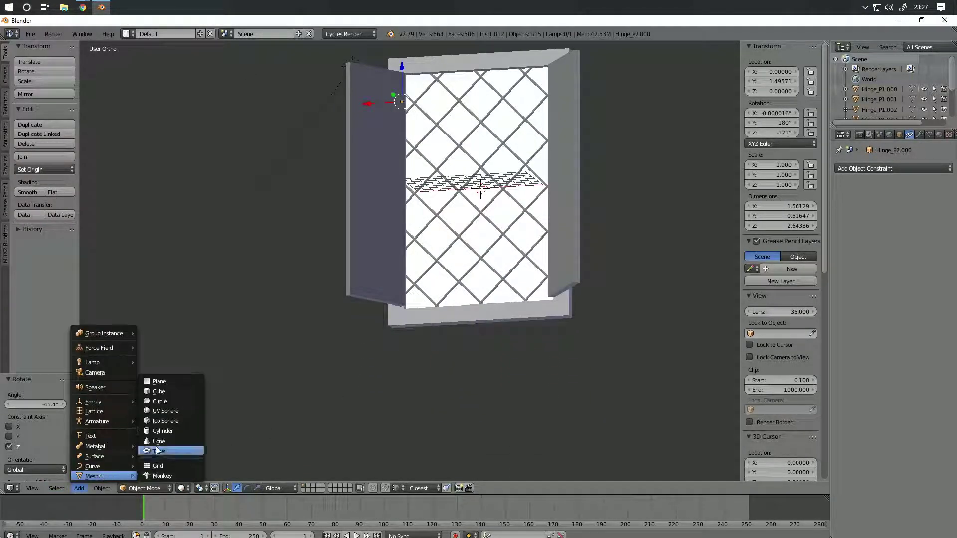
click(162, 387)
middle_drag(341, 347, 413, 365)
key(g)
key(z)
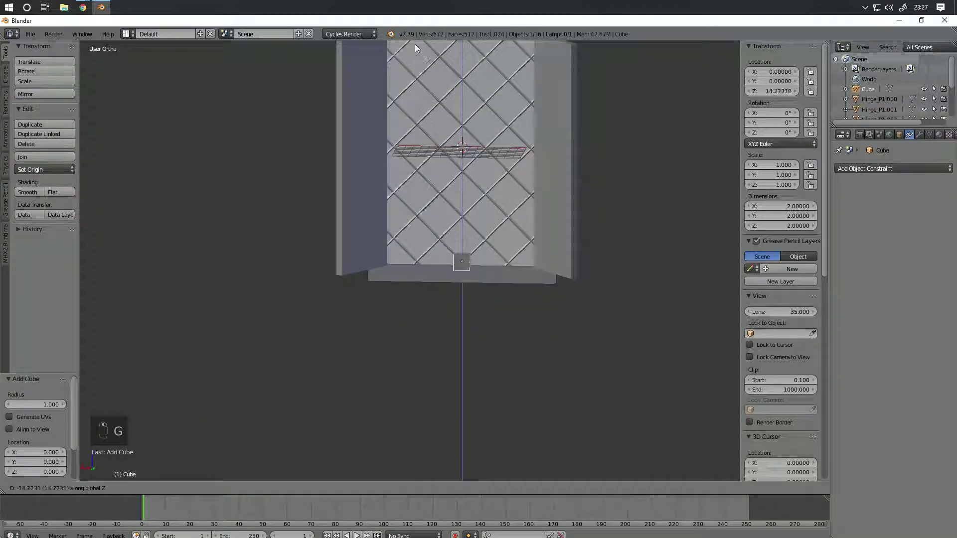
click(433, 54)
Step: Raise the cube's bottom face about 0.77 units along Z in Edit Mode to flatten the block
middle_drag(545, 152, 531, 163)
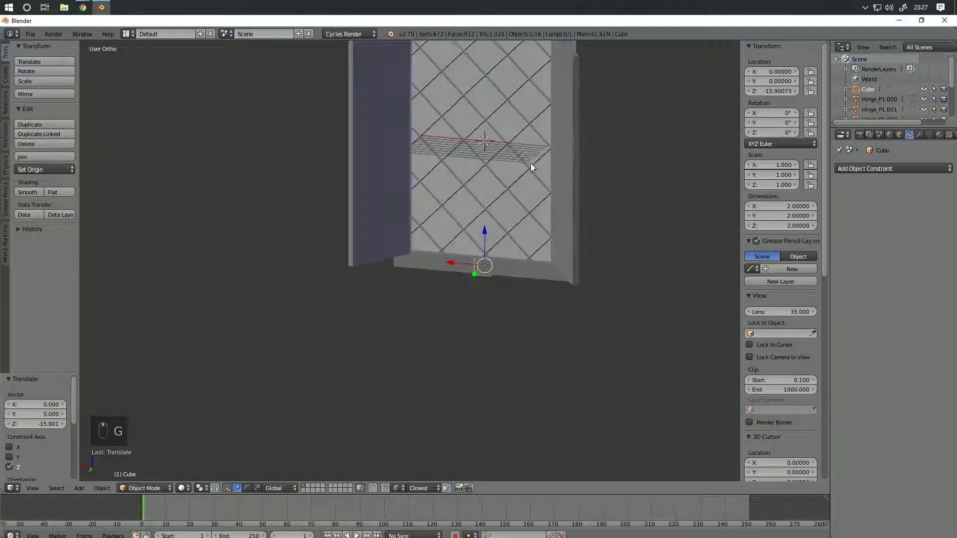
key(Tab)
scroll(629, 248, up, 5)
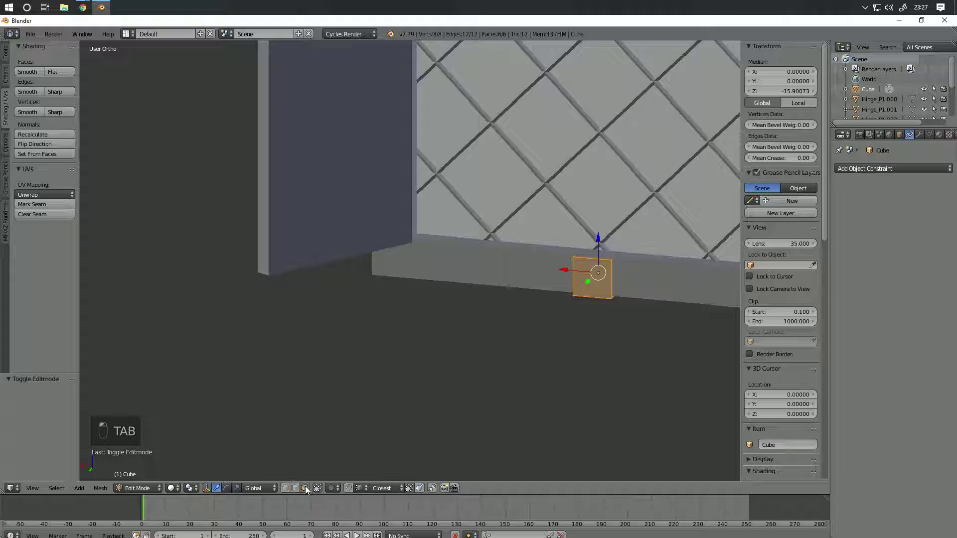
key(z)
right_click(600, 295)
key(z)
key(g)
key(z)
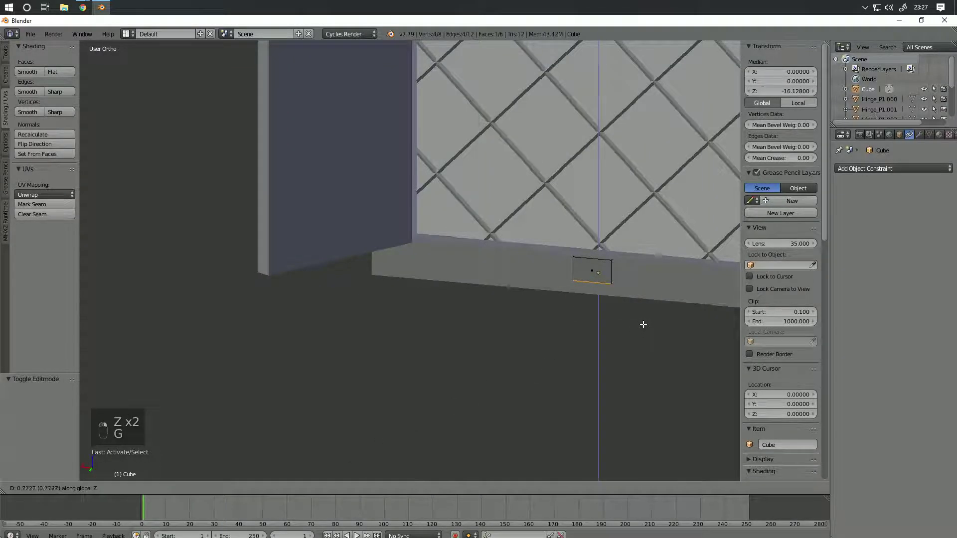
click(643, 325)
Step: Move the whole flattened block along Z to about -16.08, in line with the frame's lower rail
middle_drag(643, 324, 624, 319)
key(a)
key(a)
key(a)
key(Tab)
key(g)
key(z)
click(622, 327)
Step: Scale the block's mesh about 10.786 times along X to form a sill spanning the window frame
key(Tab)
middle_drag(622, 327, 677, 325)
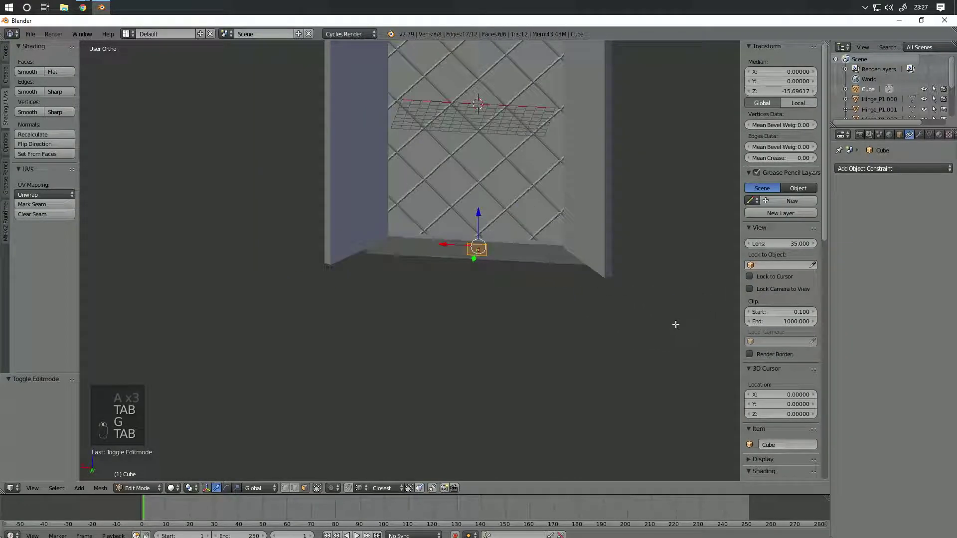
key(s)
key(x)
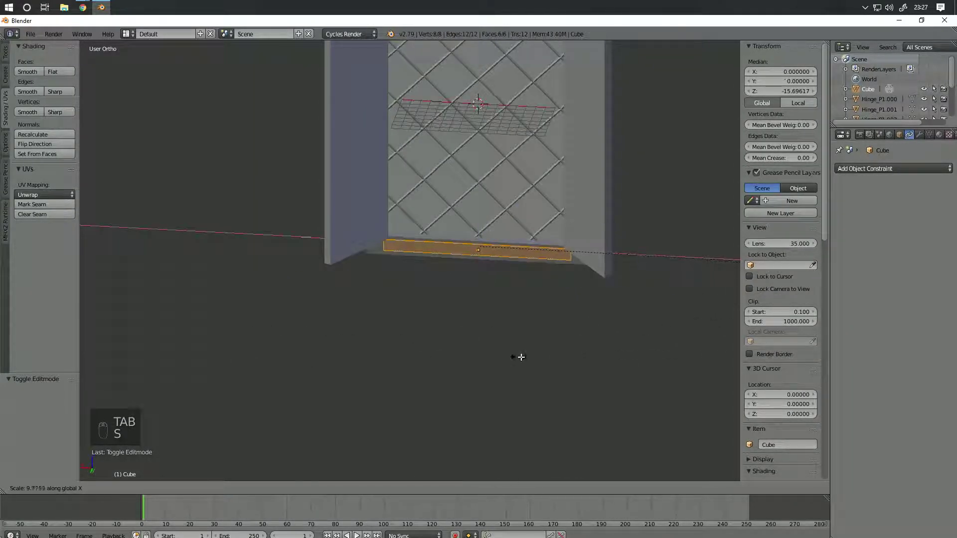
click(727, 345)
middle_drag(726, 345, 625, 317)
Step: Pull the sill's front face outward along Y so it projects beyond the window frame
middle_drag(541, 287, 494, 319)
key(g)
key(y)
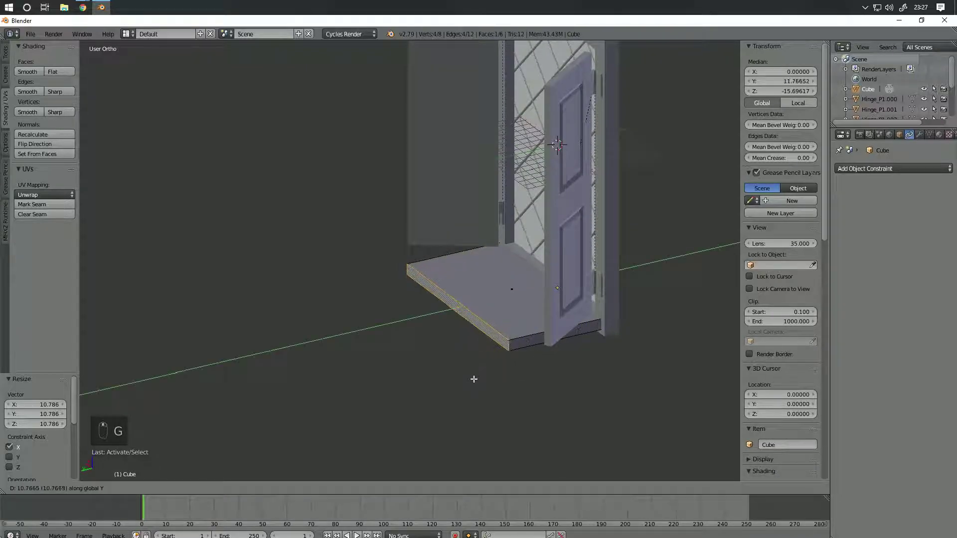
click(540, 361)
Step: Turn on snapping and move the sill's back face about 1.878 units along Y onto the frame's front surface
middle_drag(540, 361, 654, 250)
key(z)
right_click(543, 304)
key(z)
key(shift+Tab)
key(g)
click(548, 333)
Step: Delete the sill's hidden back face with Only Faces and return to Object Mode
key(z)
key(z)
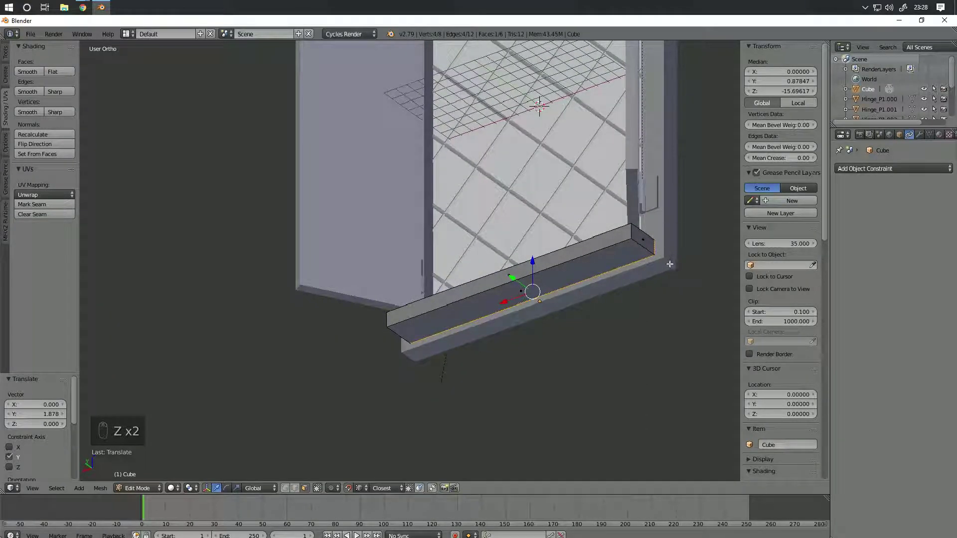
middle_drag(656, 248, 553, 239)
key(z)
key(z)
key(Delete)
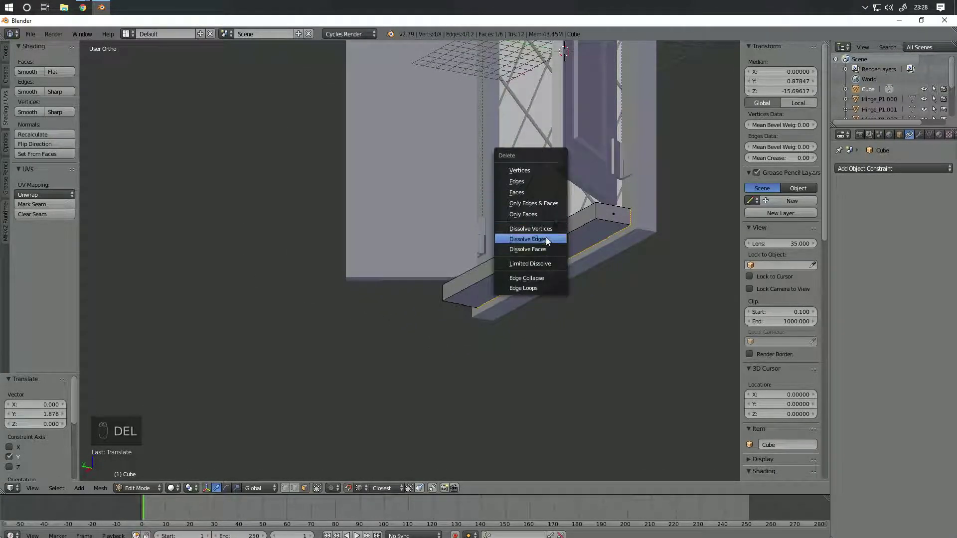
click(546, 215)
key(z)
mouse_move(546, 215)
middle_down()
mouse_move(604, 248)
mouse_move(536, 265)
mouse_move(513, 251)
mouse_move(566, 250)
mouse_move(596, 265)
mouse_move(570, 245)
mouse_move(555, 312)
middle_up()
key(z)
key(Tab)
scroll(566, 312, down, 5)
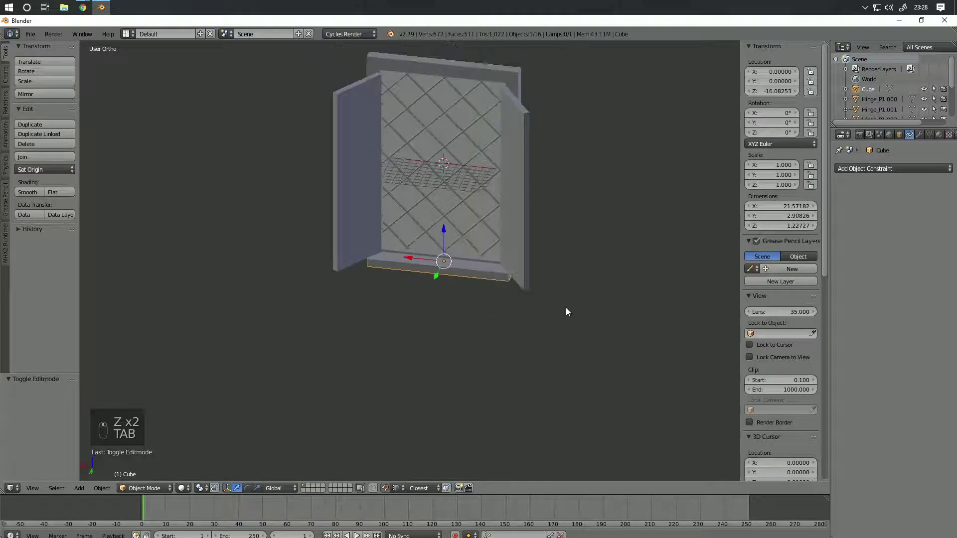
key(shift+z)
middle_drag(488, 267, 515, 310)
key(z)
mouse_move(519, 235)
shift+middle_down()
mouse_move(524, 331)
mouse_move(551, 307)
mouse_move(632, 330)
mouse_move(684, 327)
mouse_move(668, 321)
mouse_move(651, 343)
mouse_move(553, 363)
mouse_move(449, 342)
shift+middle_up()
key(z)
click(79, 488)
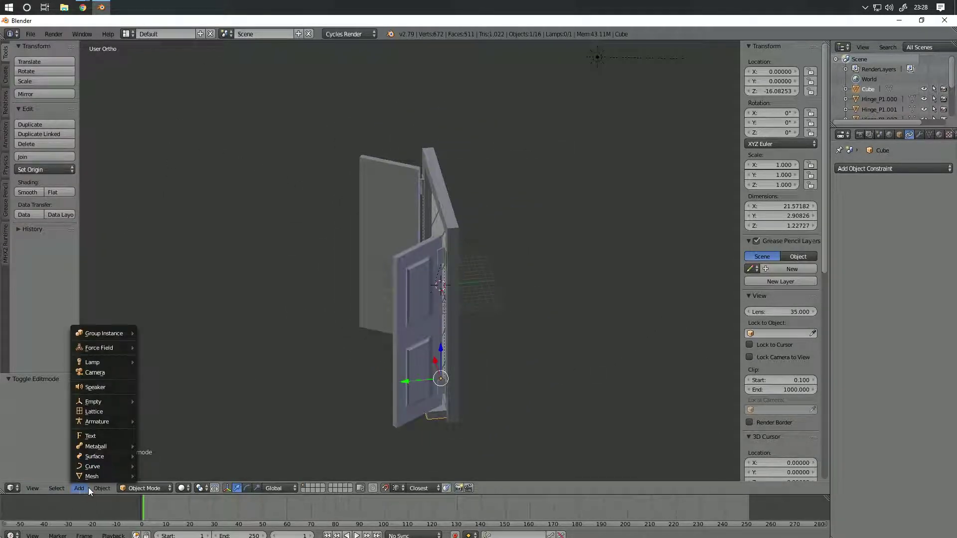
Step: Open the window frame's upright pieces for mesh editing in a wireframe right-side view with nothing selected
middle_drag(573, 322, 463, 309)
right_click(451, 312)
key(Tab)
key(Tab)
key(Tab)
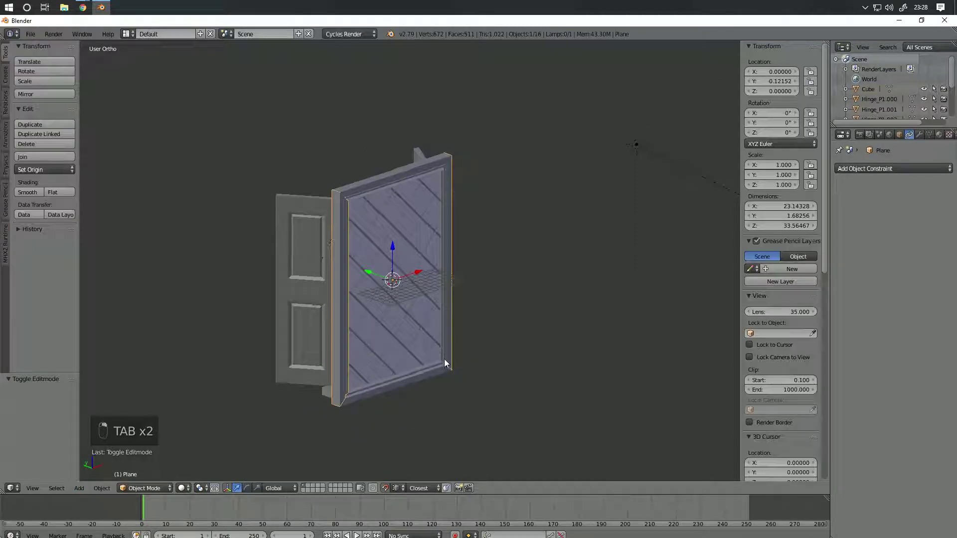
middle_drag(444, 359, 516, 334)
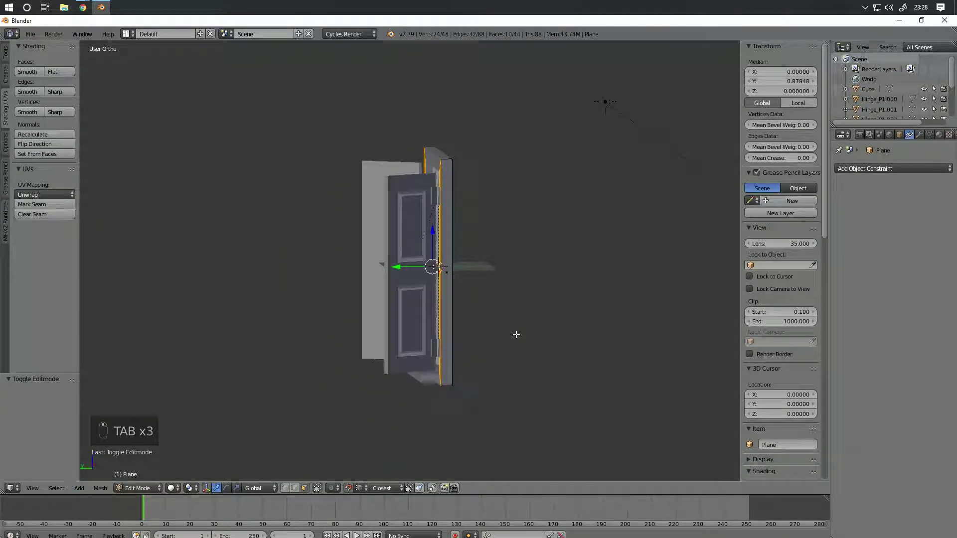
key(KP_1)
key(KP_3)
key(z)
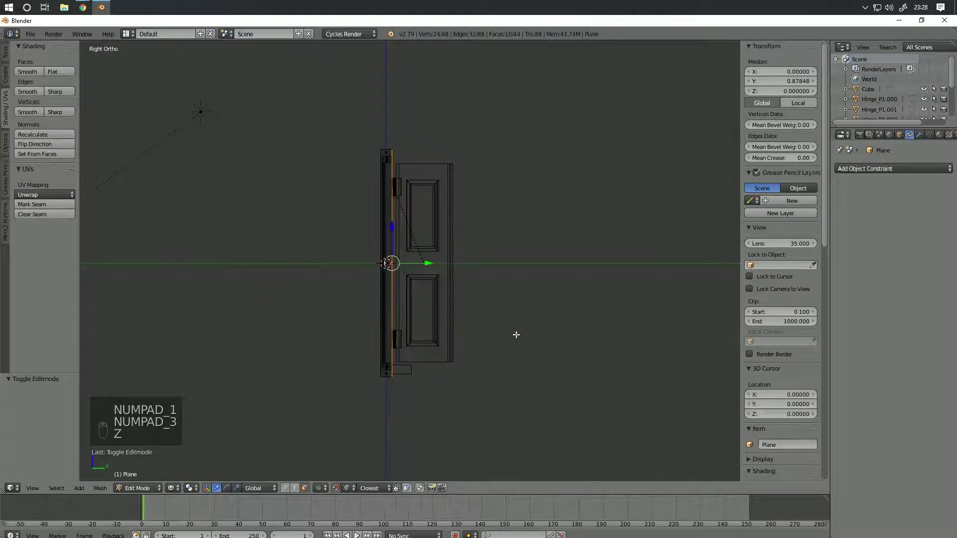
scroll(412, 262, up, 4)
key(a)
key(c)
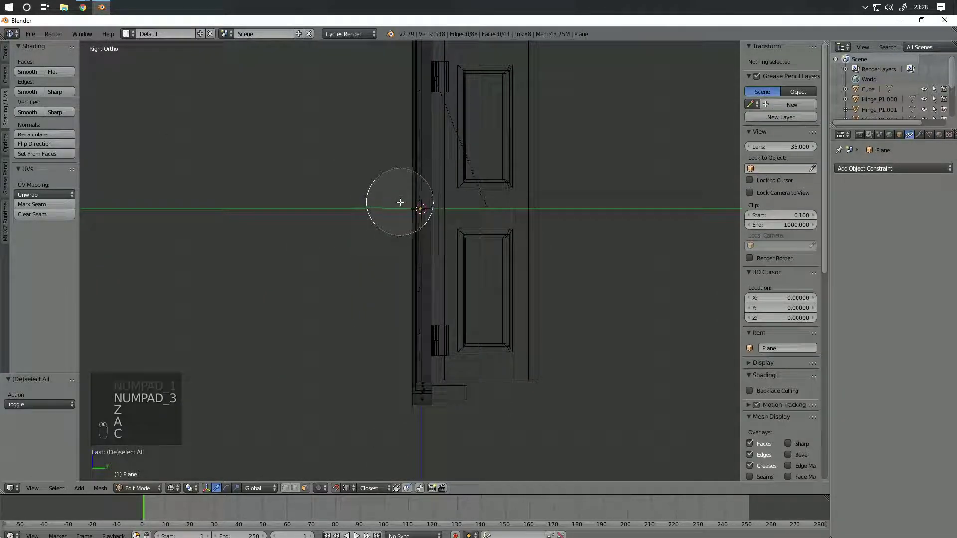
click(390, 204)
key(z)
key(a)
middle_drag(382, 217, 405, 240)
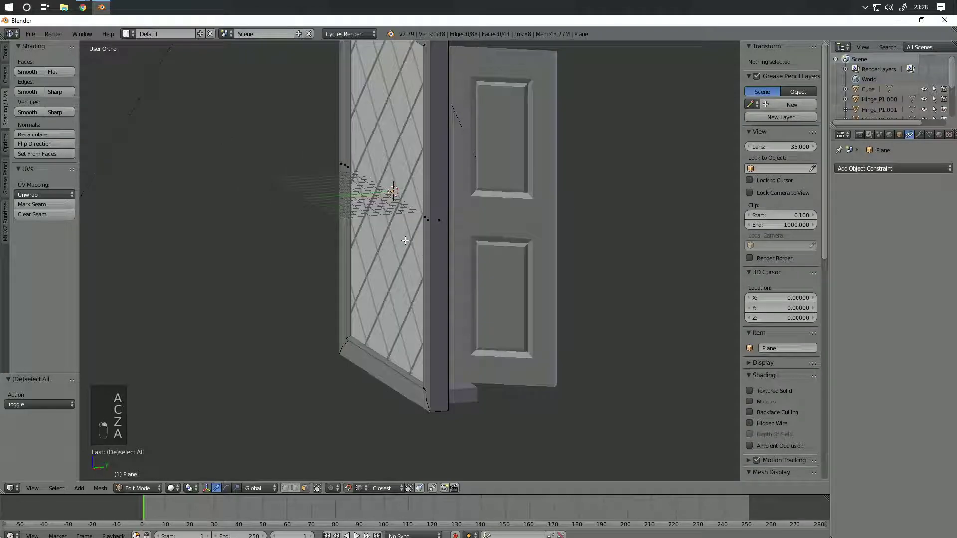
key(KP_3)
key(z)
Step: Circle-select the rear vertices of the upright frame pieces and move them 1 unit along negative Y
scroll(391, 218, up, 4)
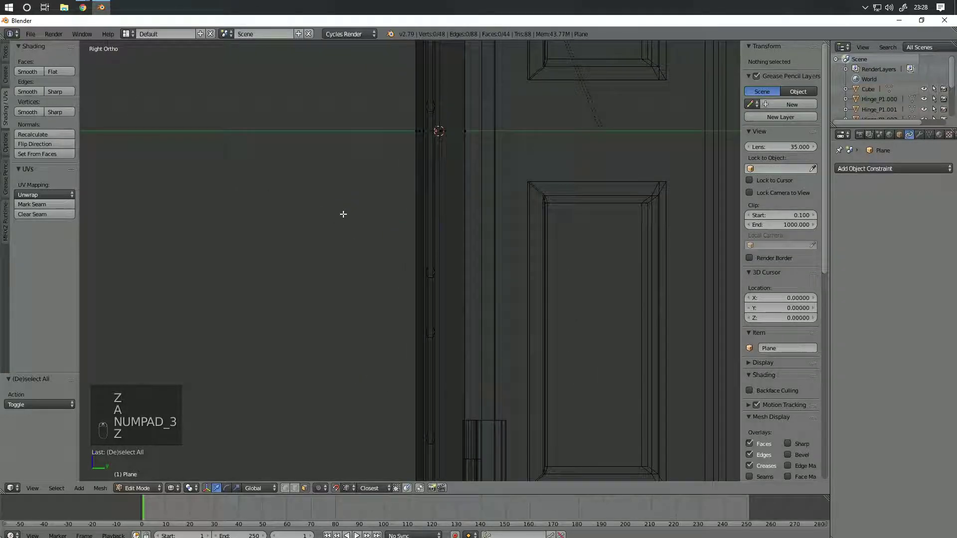
key(c)
click(436, 207)
key(z)
mouse_move(425, 229)
middle_down()
mouse_move(448, 234)
mouse_move(398, 269)
middle_up()
key(g)
key(y)
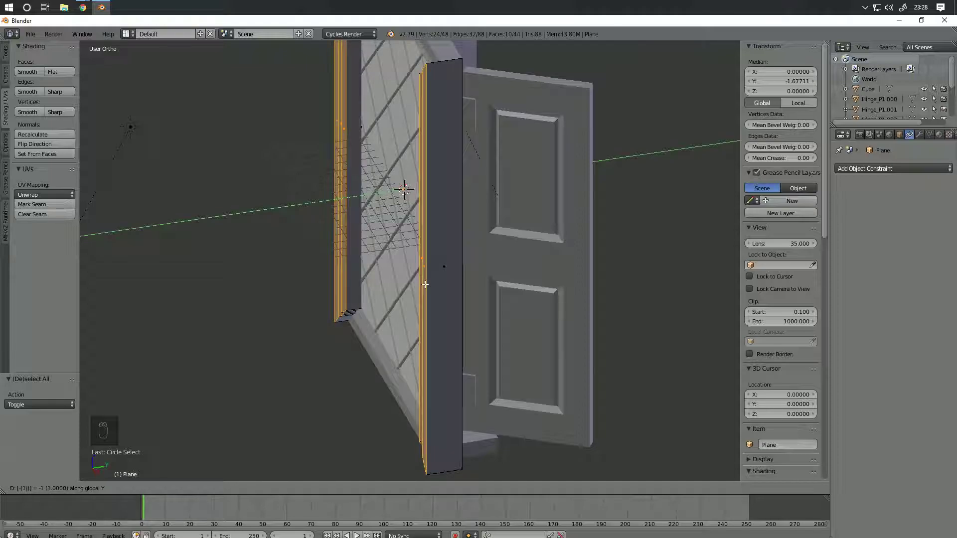
key(Return)
Step: Switch mesh editing to the frame's horizontal pieces and circle-select the rear vertices of the bottom piece
key(Tab)
right_click(363, 340)
key(Tab)
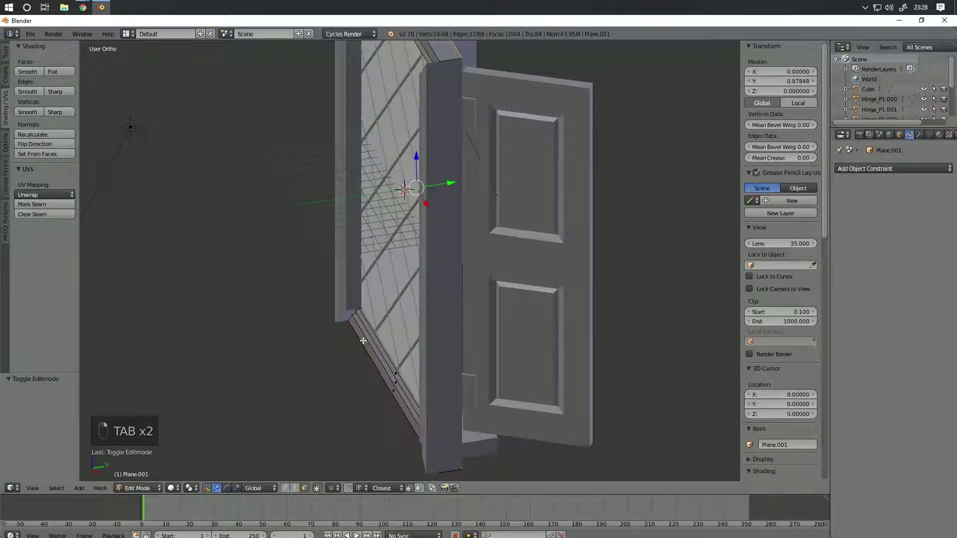
key(a)
key(a)
key(a)
key(c)
drag(385, 380, 373, 392)
right_click(374, 387)
key(z)
shift+middle_drag(407, 192, 406, 402)
key(z)
Step: Add the top piece's rear vertices to the selection, move both sets 1 unit along negative Y, and return to Object Mode
middle_drag(419, 247, 466, 242)
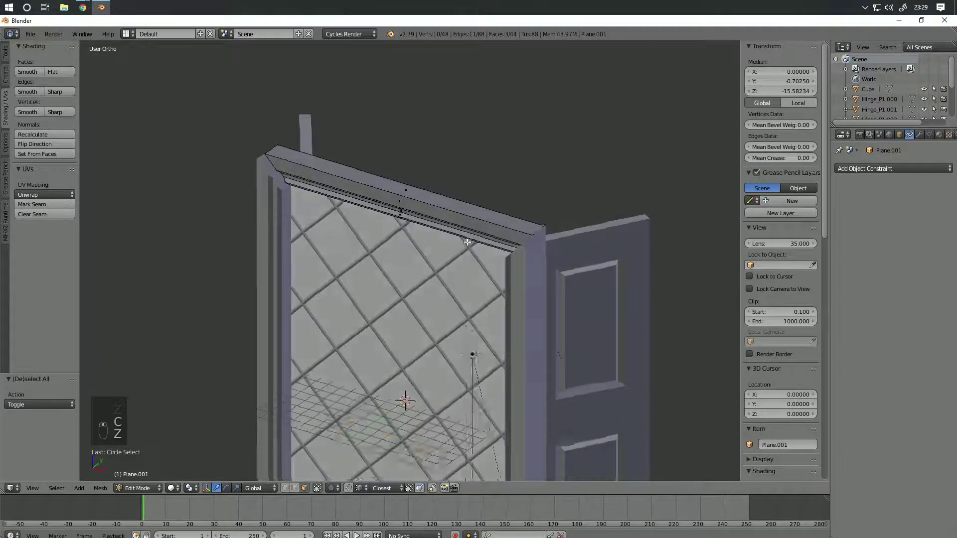
scroll(467, 242, down, 5)
middle_drag(457, 337, 396, 371)
scroll(319, 349, up, 5)
shift+middle_drag(242, 340, 258, 212)
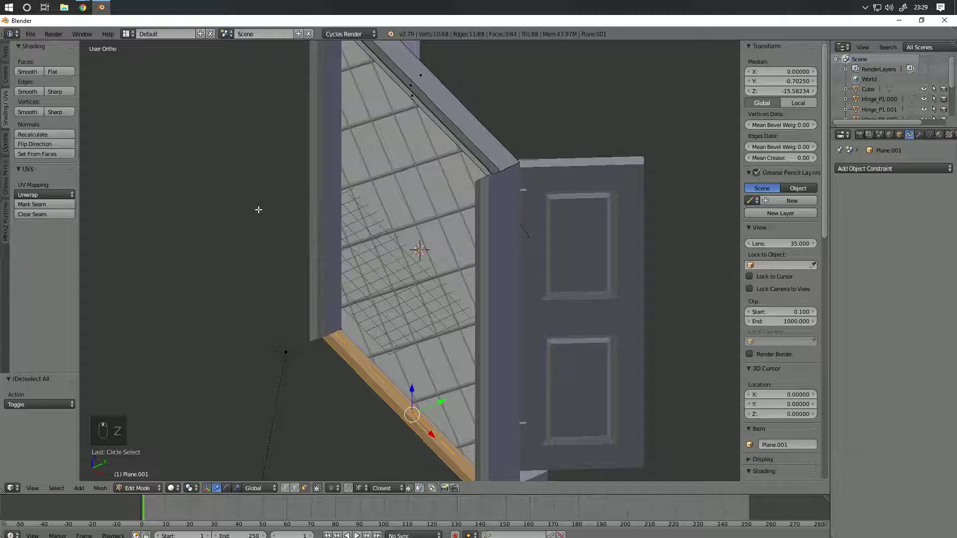
middle_drag(348, 276, 413, 341)
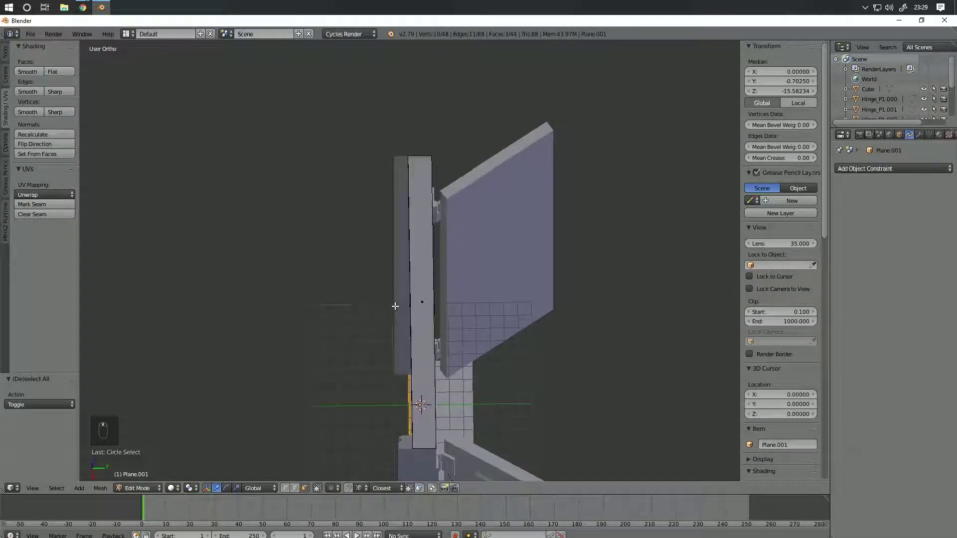
middle_drag(395, 306, 392, 315)
key(z)
right_click(387, 330)
key(z)
mouse_move(374, 362)
middle_down()
mouse_move(459, 318)
mouse_move(577, 319)
mouse_move(488, 217)
mouse_move(314, 220)
middle_up()
scroll(577, 319, down, 5)
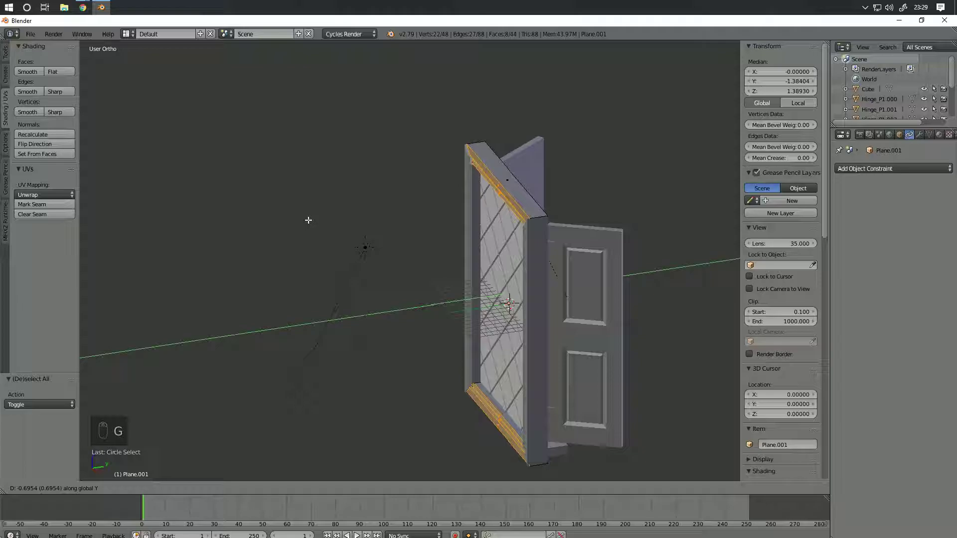
click(308, 219)
key(Tab)
Step: Preview the deepened frame in rendered shading and inspect its corners and glass in solid view
key(shift+z)
mouse_move(397, 240)
middle_down()
mouse_move(467, 228)
mouse_move(416, 207)
mouse_move(418, 221)
mouse_move(426, 219)
middle_up()
key(z)
key(z)
key(z)
scroll(483, 207, up, 3)
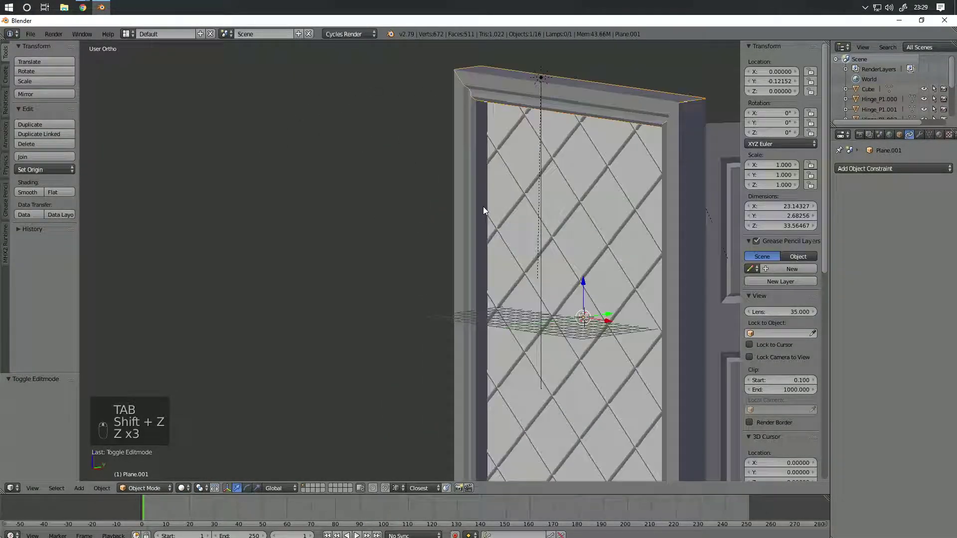
Step: Select the glass pane together with its lattice and move them about 0.357 units along negative Y
right_click(522, 190)
shift+right_click(525, 222)
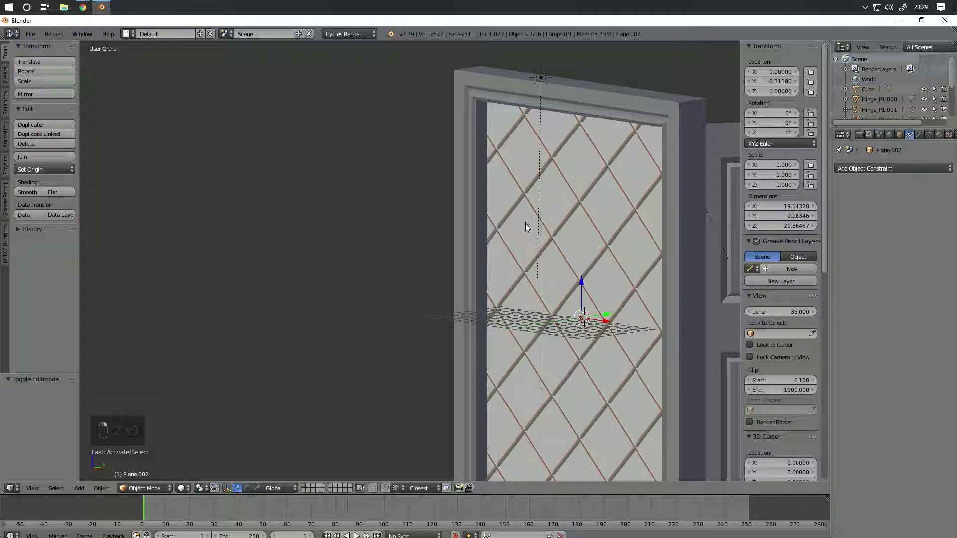
key(g)
key(y)
click(517, 243)
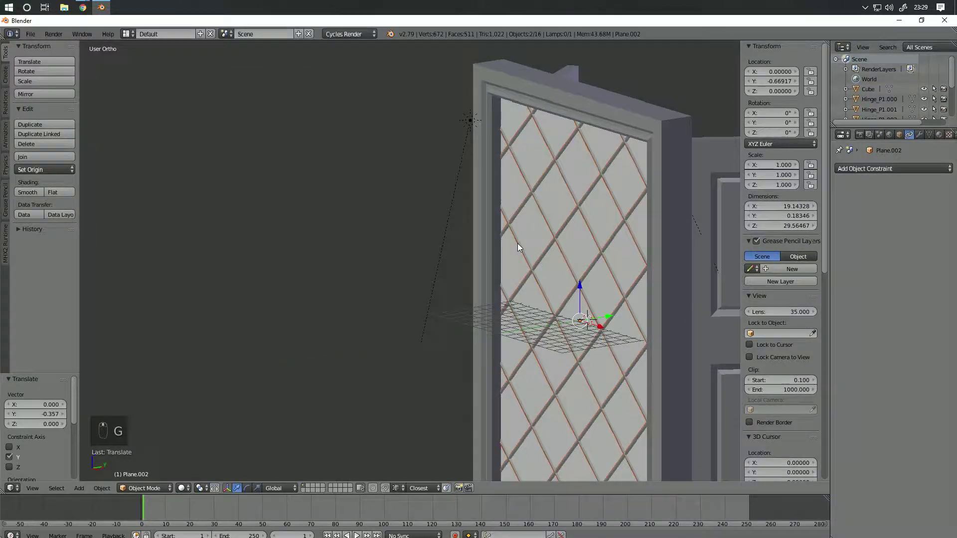
Step: Preview the repositioned lattice in rendered shading, then return to solid view and inspect the whole window
key(shift+z)
scroll(400, 243, down, 4)
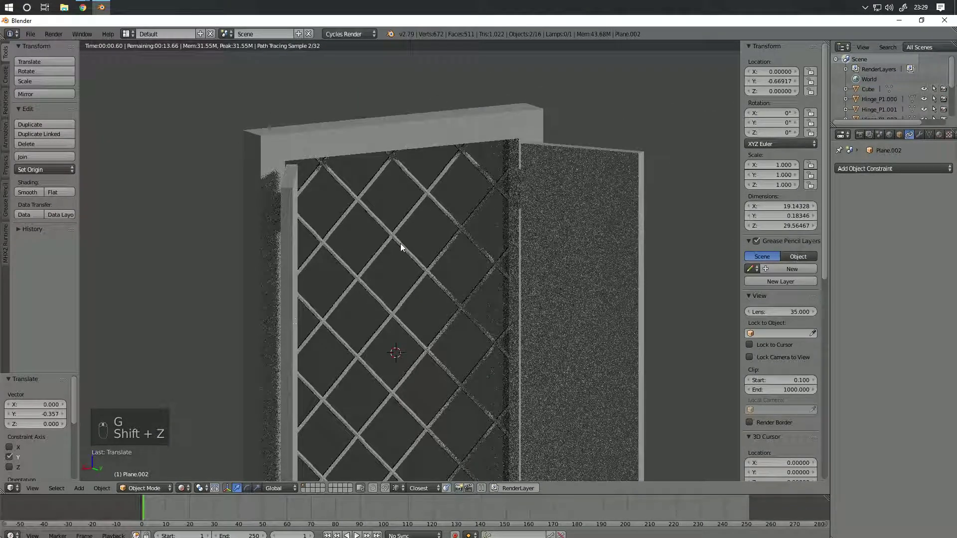
key(z)
key(z)
key(z)
middle_drag(397, 244, 454, 296)
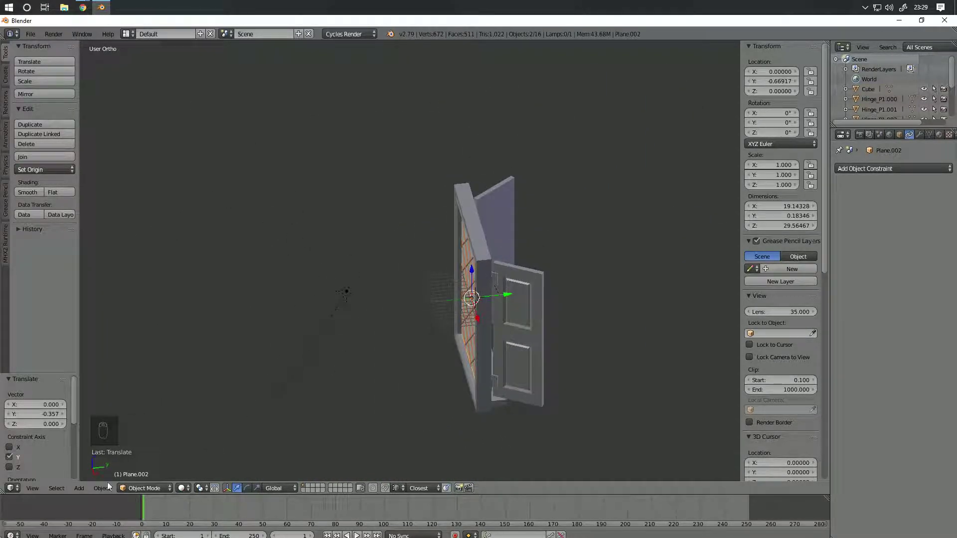
Step: Open the list of mesh primitives that can be added to the scene
click(79, 488)
mouse_move(100, 476)
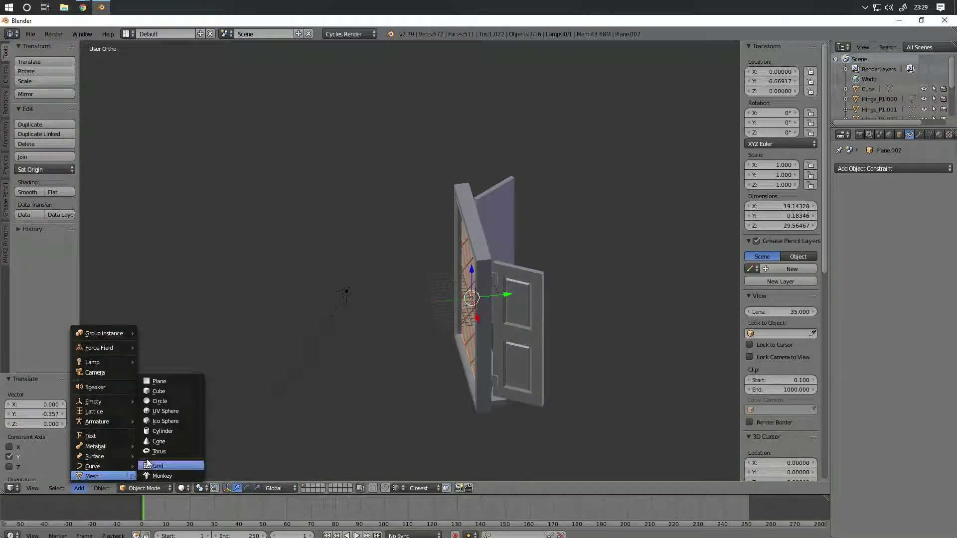
Step: Add a cube mesh at the origin of the window model and open it for mesh editing
click(167, 391)
mouse_move(372, 340)
middle_down()
mouse_move(495, 304)
mouse_move(430, 310)
mouse_move(409, 354)
mouse_move(397, 315)
middle_up()
key(z)
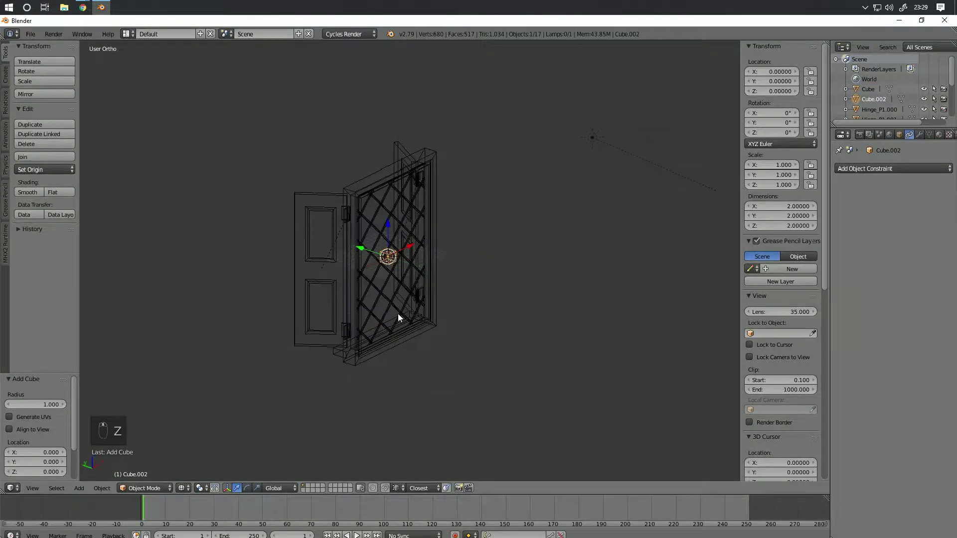
key(Tab)
mouse_move(479, 300)
middle_down()
mouse_move(594, 214)
mouse_move(495, 329)
middle_up()
key(z)
scroll(495, 328, up, 2)
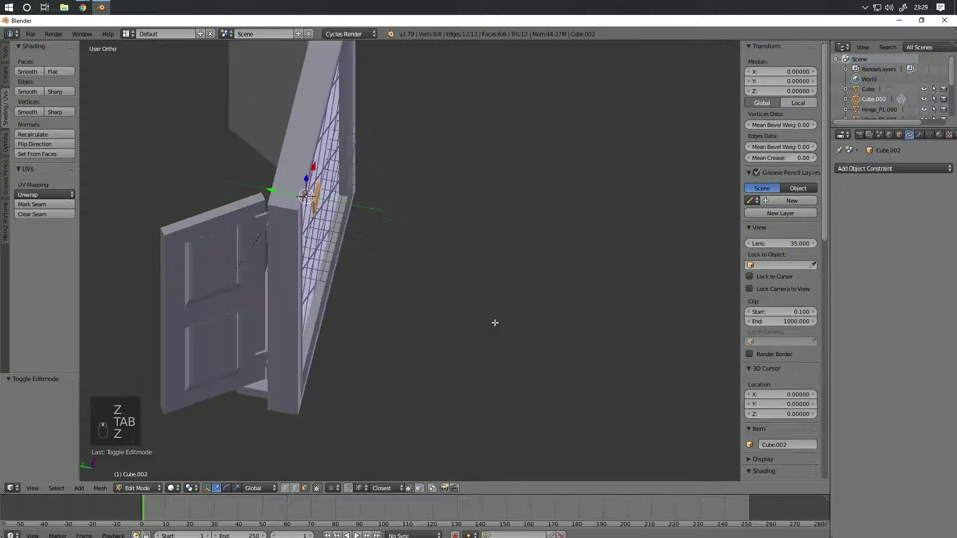
Step: Move the cube object along Y to about -0.36 in the top wireframe view
key(KP_7)
key(z)
scroll(489, 173, up, 3)
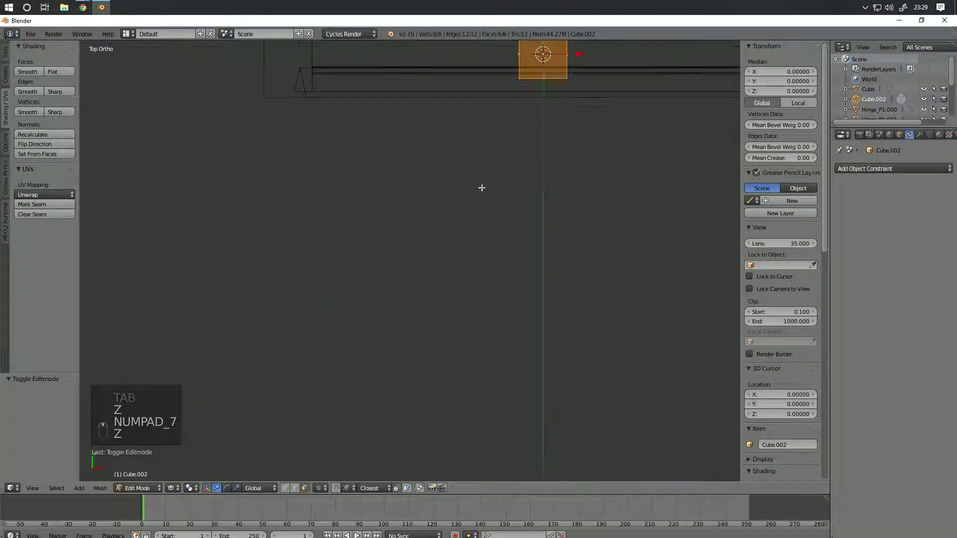
shift+middle_drag(489, 173, 388, 353)
scroll(420, 257, down, 2)
key(Tab)
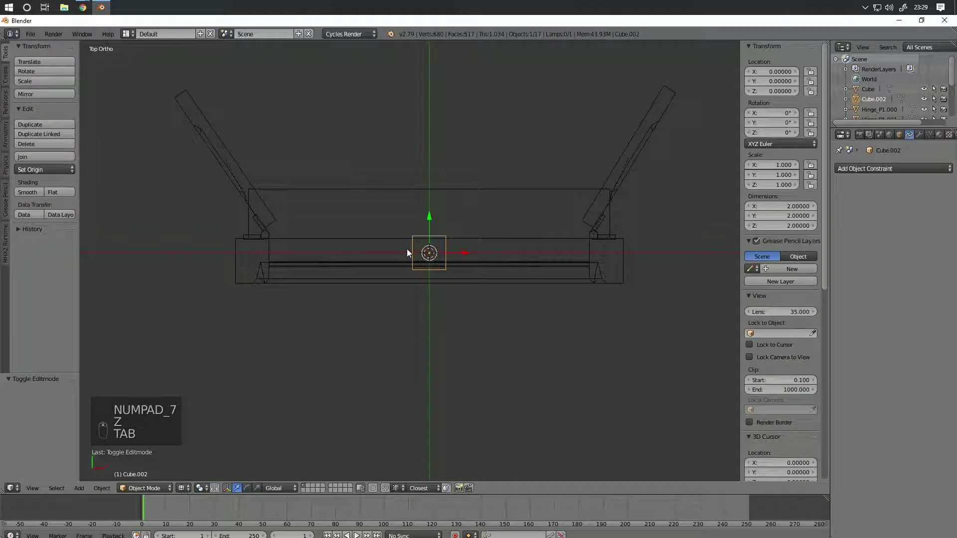
key(g)
click(406, 255)
Step: Scale the cube's mesh on all axes except Y to about 82 units wide, forming a wall slab
key(Tab)
scroll(457, 262, down, 1)
scroll(457, 261, down, 1)
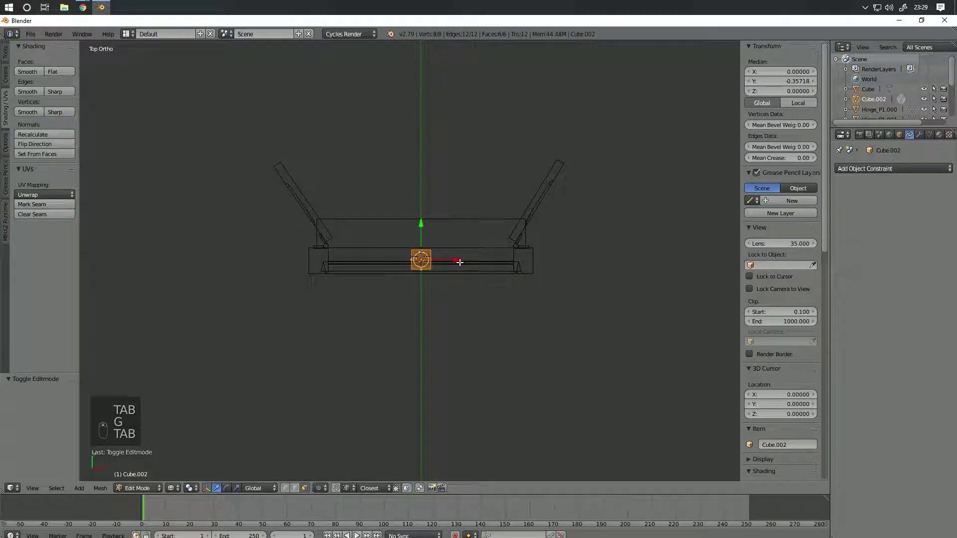
key(s)
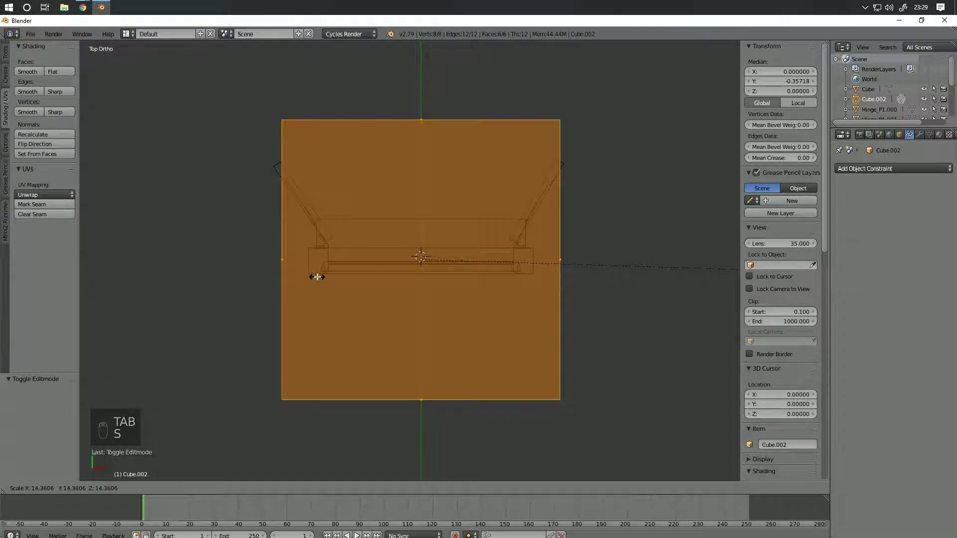
key(shift+y)
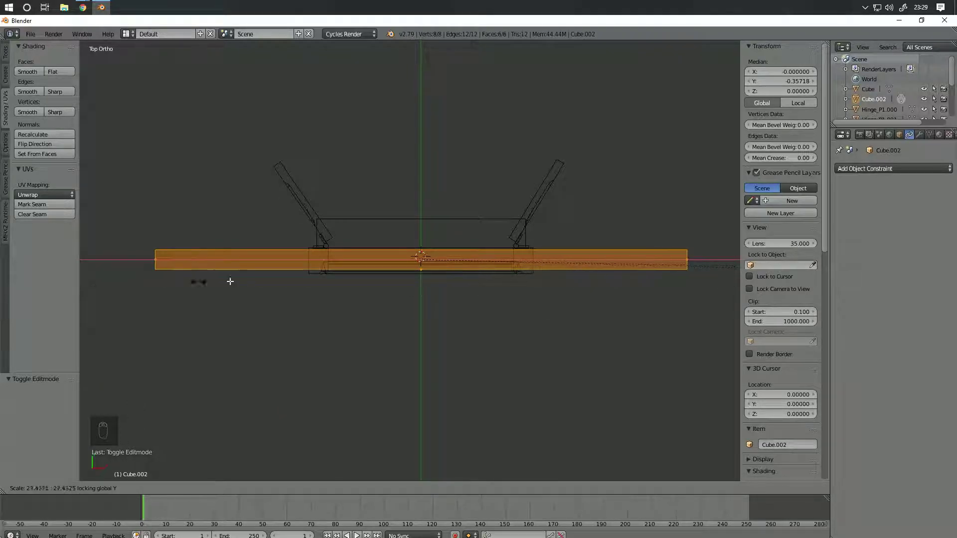
click(642, 302)
Step: Scale the wall slab's mesh along Z by about 0.784 in solid shading
scroll(649, 276, down, 6)
key(z)
mouse_move(635, 316)
middle_down()
mouse_move(649, 276)
mouse_move(603, 231)
mouse_move(650, 273)
middle_up()
key(s)
key(z)
click(608, 299)
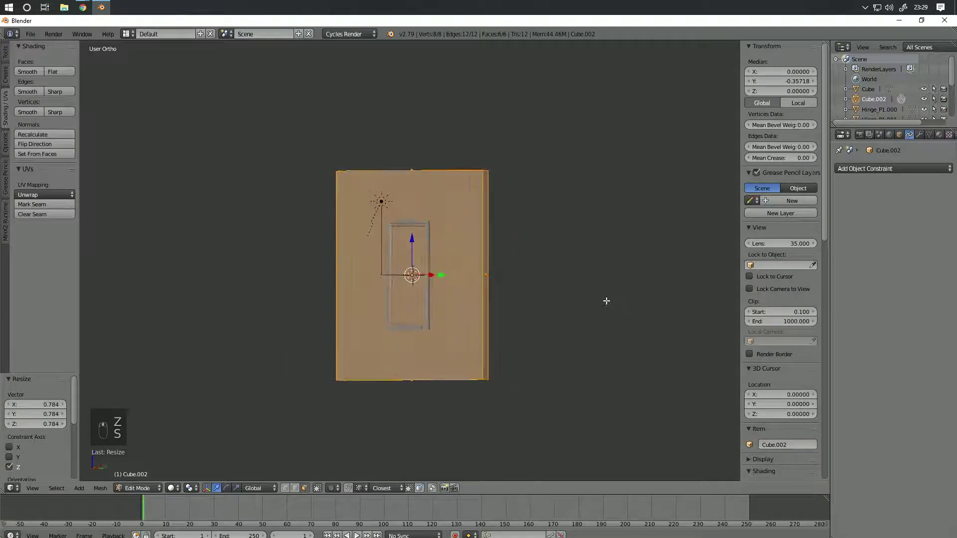
Step: Preview the wall in rendered shading and thin its mesh along Y by a factor of about 0.68
key(Tab)
key(shift+z)
scroll(468, 305, up, 5)
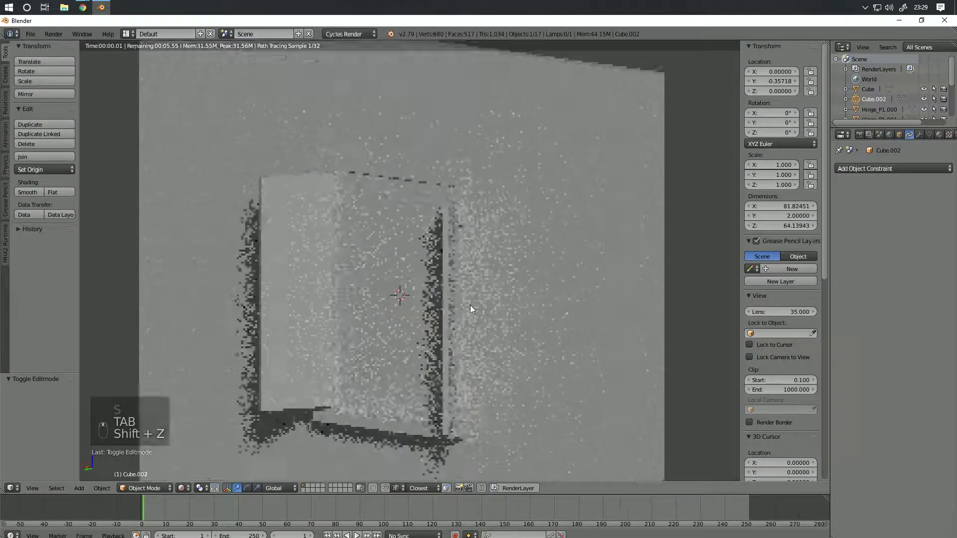
key(z)
key(z)
key(z)
mouse_move(527, 247)
shift+middle_down()
mouse_move(543, 324)
mouse_move(537, 314)
mouse_move(485, 330)
mouse_move(553, 327)
shift+middle_up()
key(Tab)
key(s)
key(y)
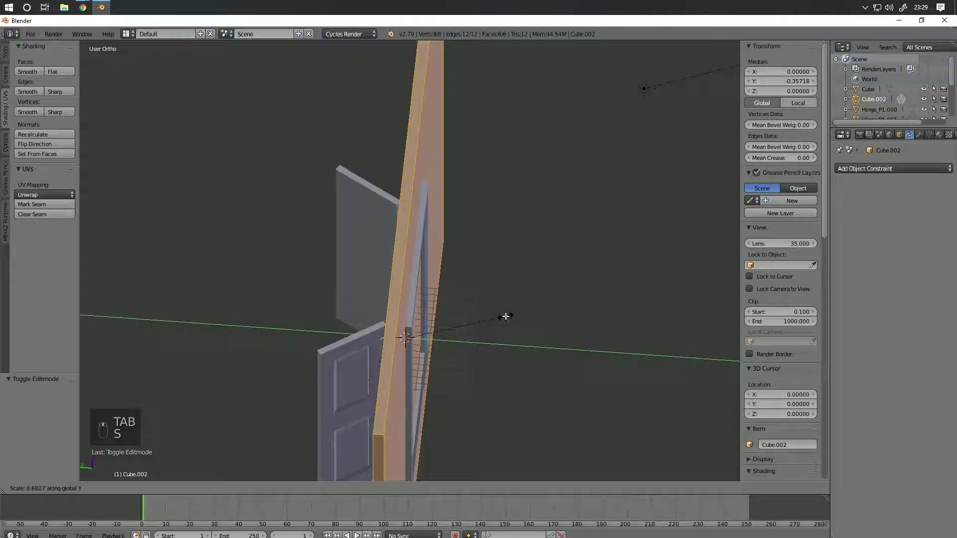
click(505, 316)
Step: Move the wall object along Y to about -0.67 in Object Mode
key(g)
right_click(505, 316)
key(Tab)
key(g)
key(y)
click(507, 316)
Step: Examine how the wall meets the window frame from several angles in solid and rendered shading
key(Tab)
mouse_move(429, 331)
middle_down()
mouse_move(533, 291)
mouse_move(573, 253)
middle_up()
key(Tab)
key(shift+z)
middle_drag(430, 286, 373, 286)
mouse_move(411, 313)
middle_down()
mouse_move(410, 205)
mouse_move(415, 228)
mouse_move(429, 239)
mouse_move(414, 252)
mouse_move(417, 329)
middle_up()
key(z)
key(z)
Step: Select the outer top and bottom faces of the window frame mesh in Edit Mode
mouse_move(410, 285)
middle_down()
mouse_move(487, 278)
mouse_move(445, 276)
mouse_move(502, 223)
mouse_move(509, 267)
middle_up()
right_click(514, 239)
key(Tab)
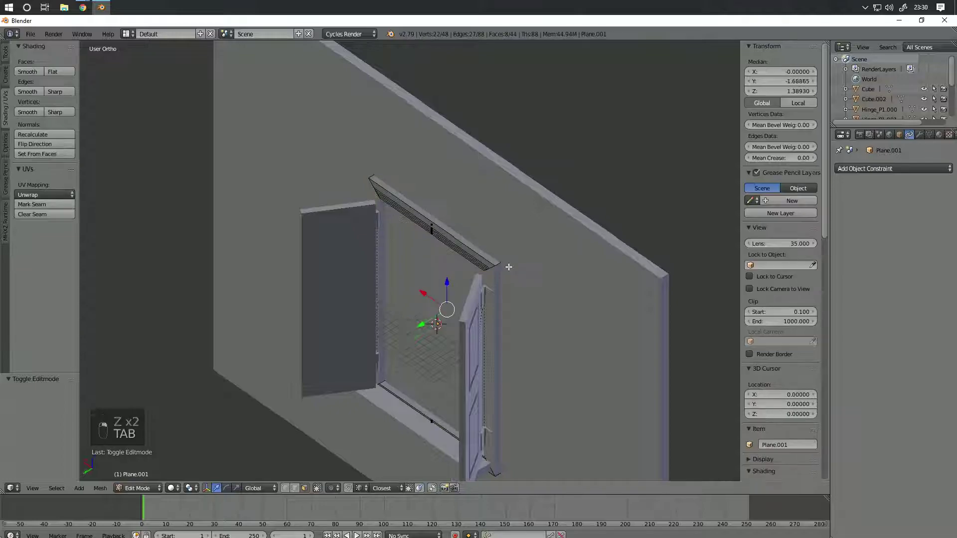
right_click(451, 223)
middle_drag(453, 282, 464, 330)
shift+right_click(464, 330)
middle_drag(497, 284, 518, 302)
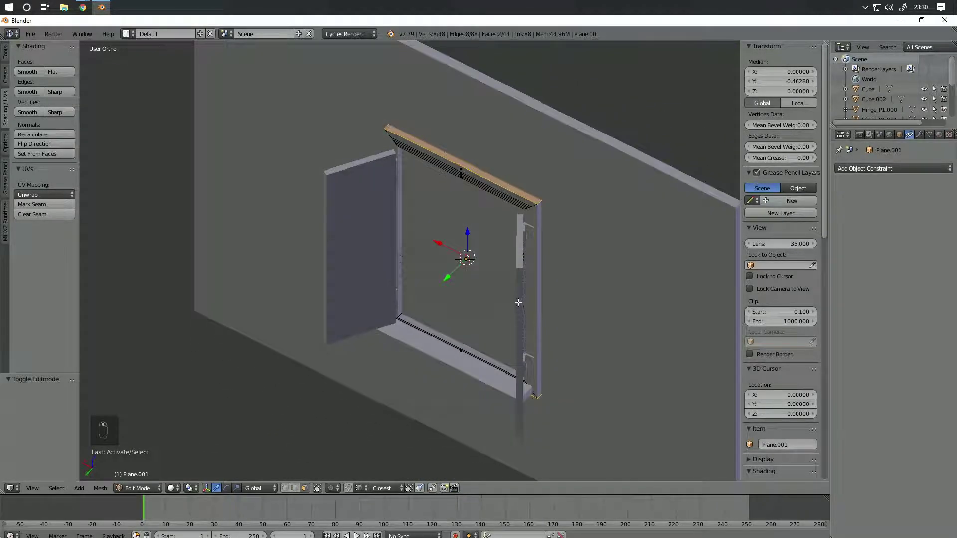
Step: Duplicate the two selected frame faces in place and separate the copy into its own object
key(shift+d)
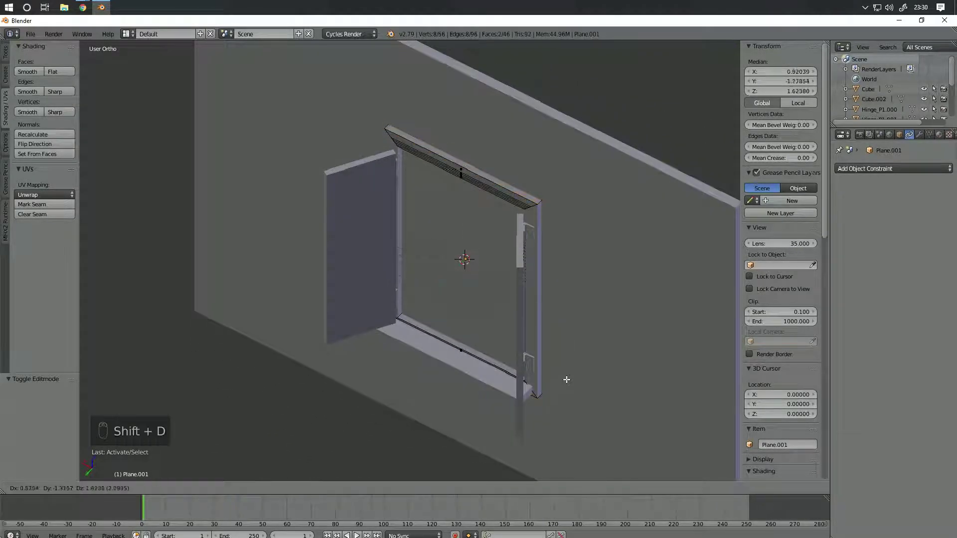
right_click(575, 295)
key(p)
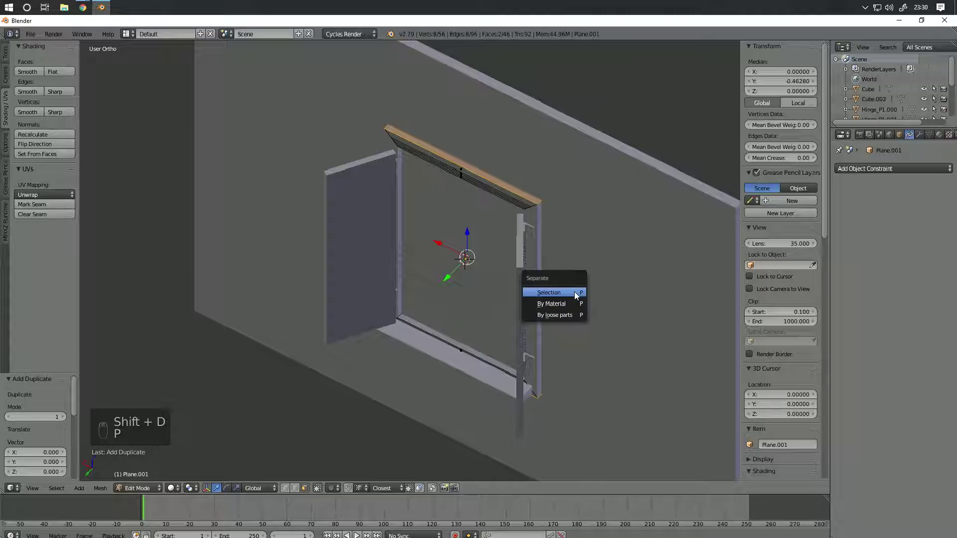
click(574, 292)
key(Tab)
Step: Scale the separated pair of faces along Y by 10 so they extend through the wall
right_click(504, 190)
key(Tab)
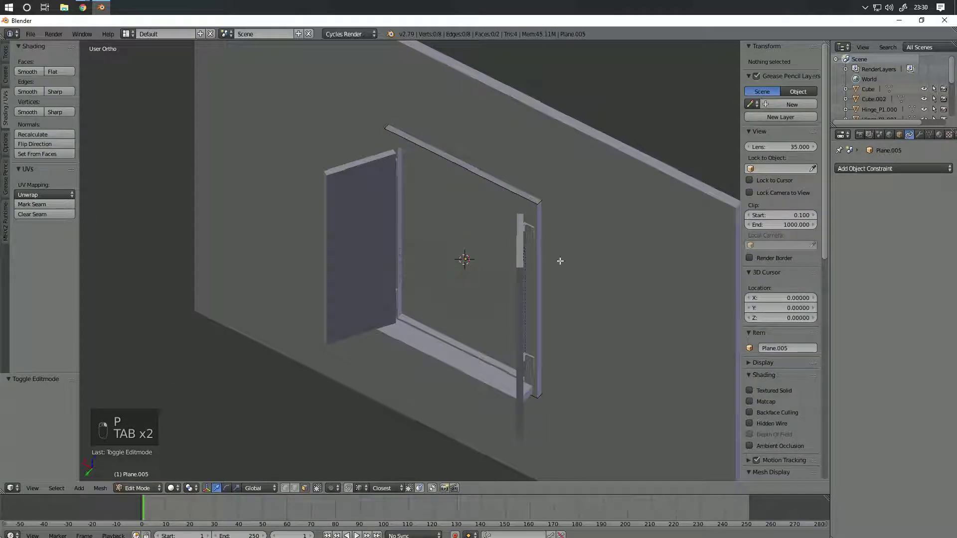
middle_drag(556, 261, 585, 244)
key(a)
key(a)
key(a)
scroll(574, 283, down, 2)
middle_drag(572, 284, 527, 325)
key(s)
key(y)
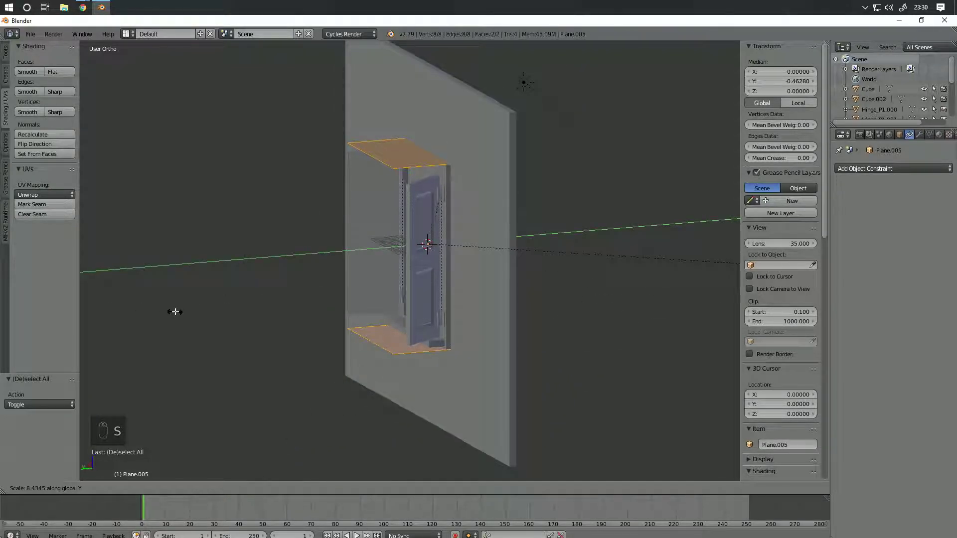
text(10)
key(Return)
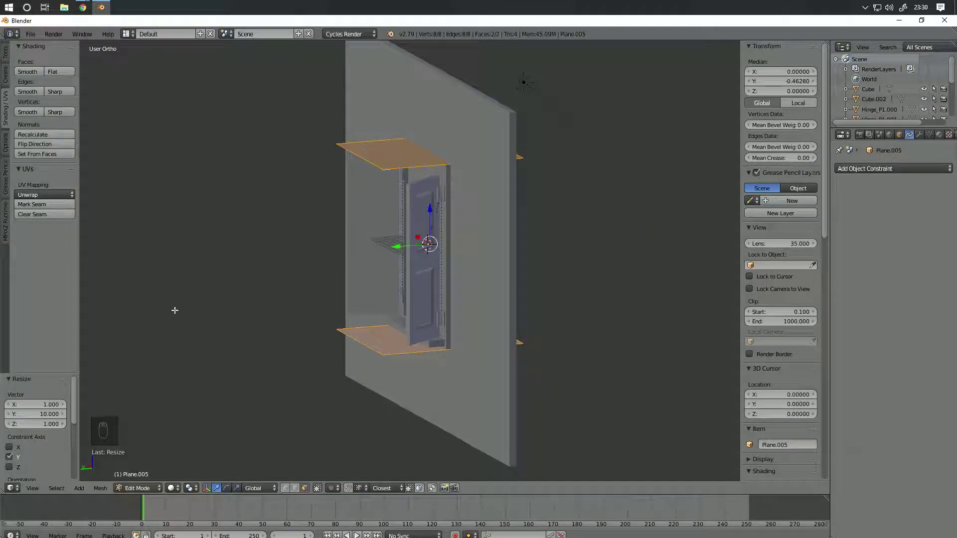
Step: Extrude the lower face along Z up to the upper face to form a closed box
right_click(424, 344)
middle_drag(307, 298, 438, 259)
key(e)
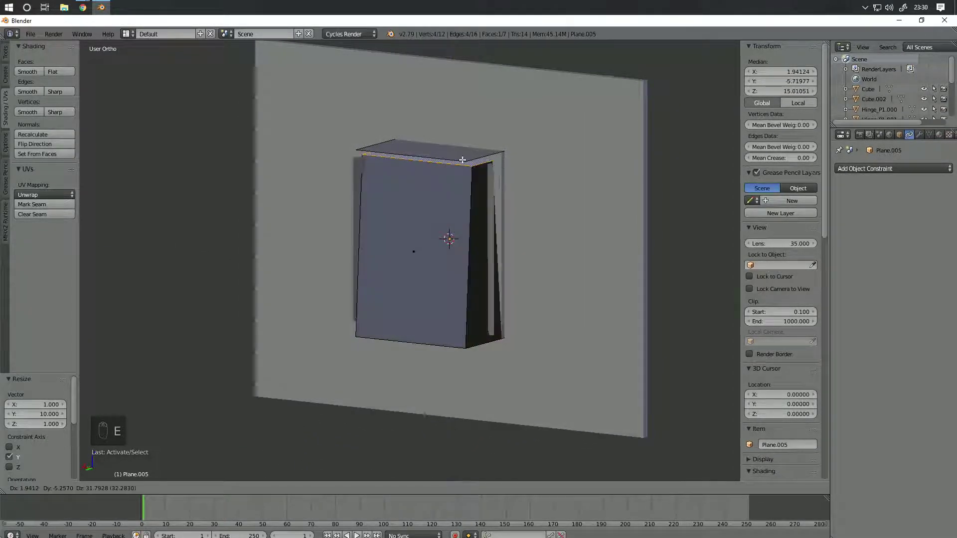
key(z)
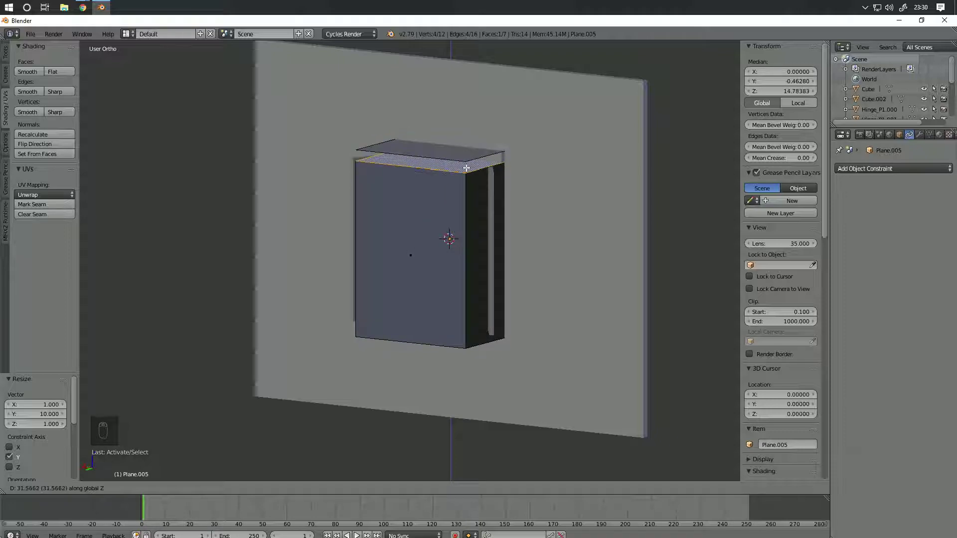
click(467, 173)
Step: Select the whole box mesh and remove its doubled vertices
key(a)
key(a)
key(a)
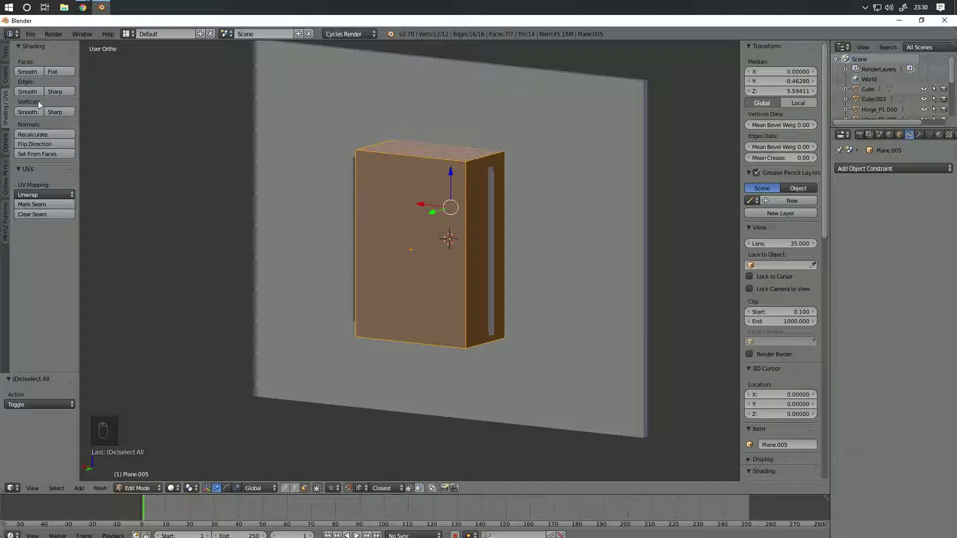
click(5, 51)
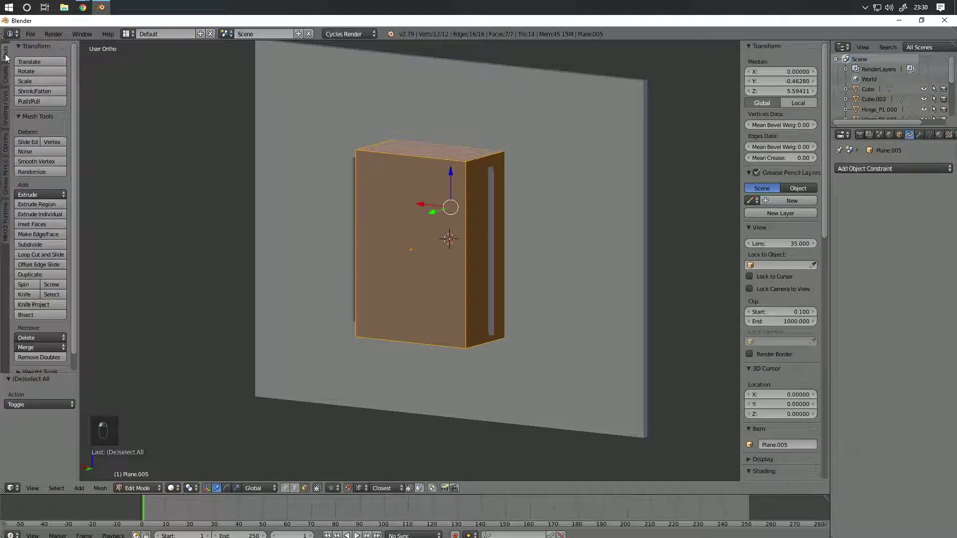
click(48, 358)
middle_drag(460, 143, 408, 169)
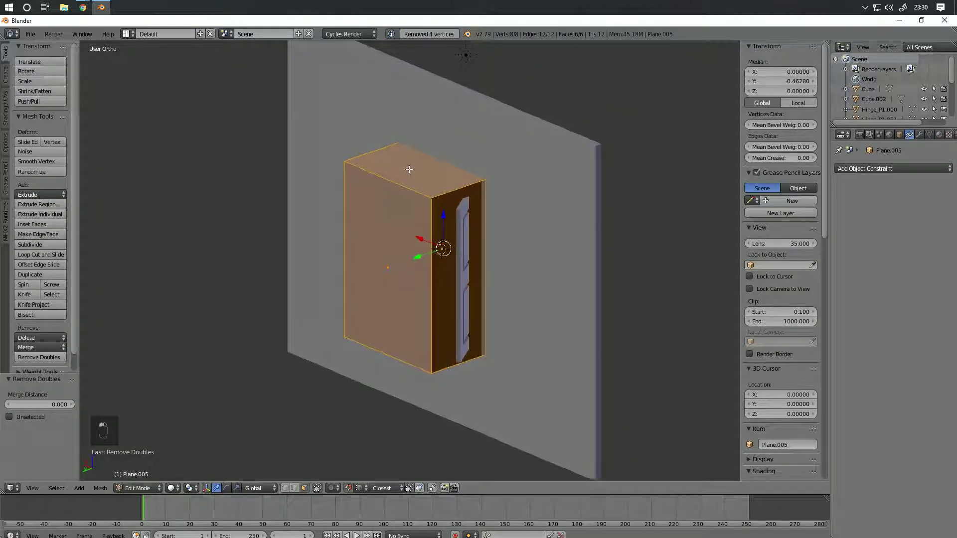
right_click(432, 167)
key(g)
right_click(455, 218)
Step: Recalculate the normals of the entire box mesh and return to Object Mode
key(a)
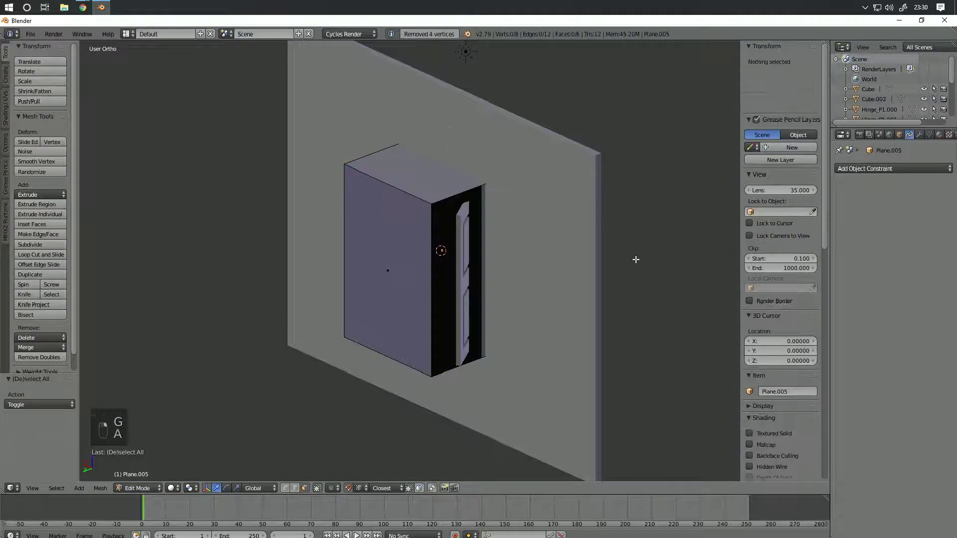
key(a)
click(5, 109)
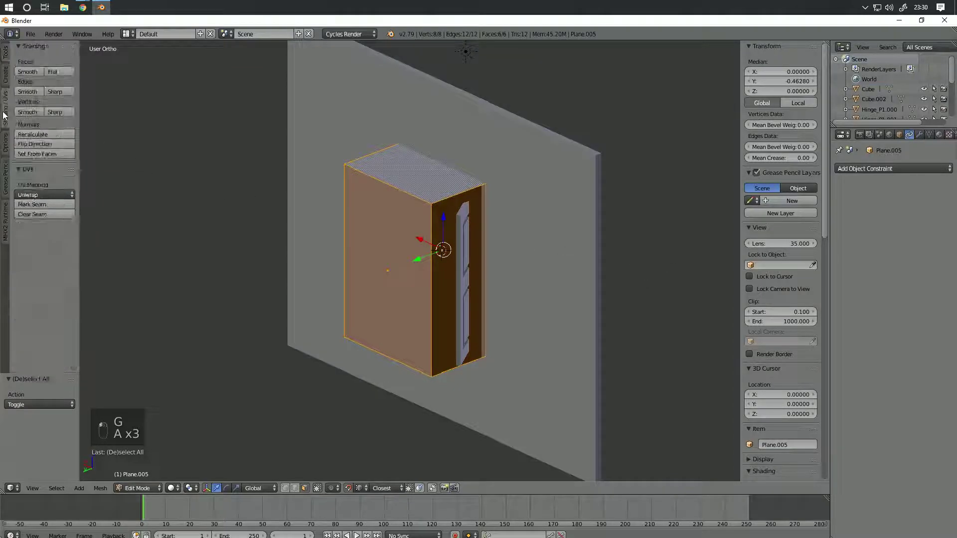
click(52, 136)
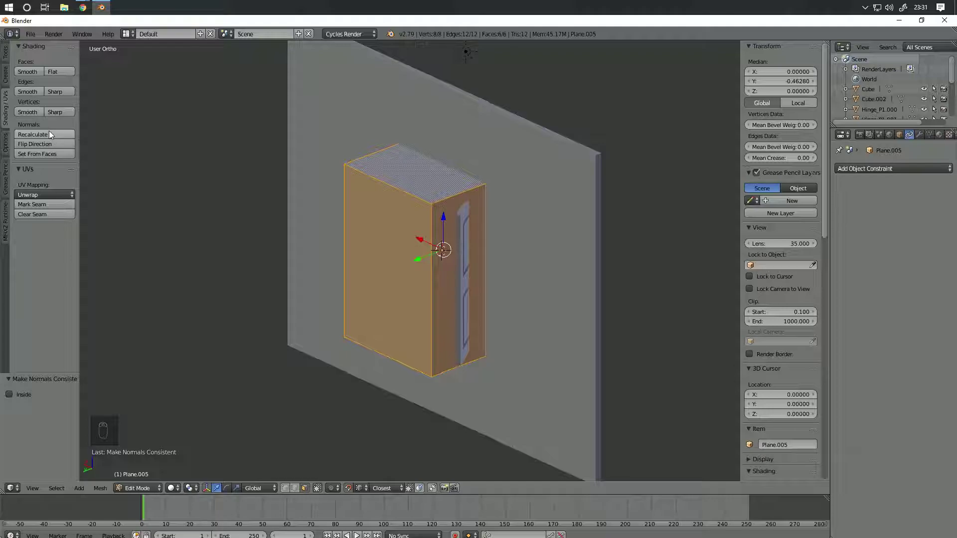
key(Tab)
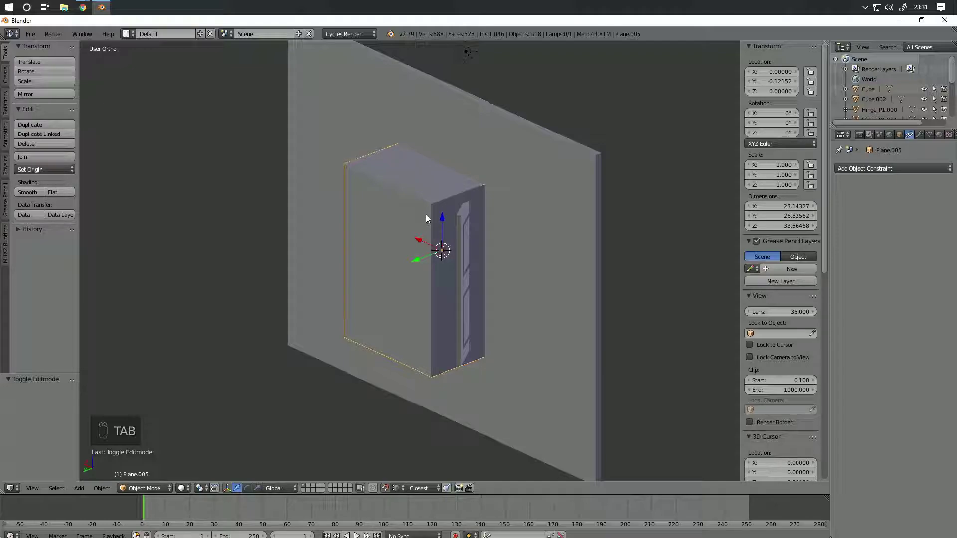
Step: Add a Boolean modifier to the wall object and set its solver to Carve
middle_drag(453, 206, 271, 300)
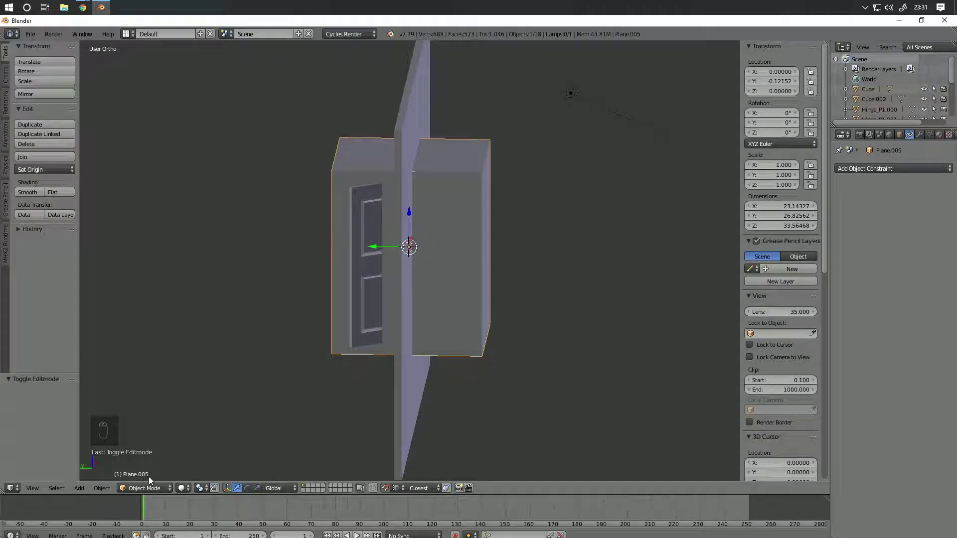
middle_drag(142, 476, 659, 249)
middle_drag(584, 270, 553, 253)
right_click(553, 253)
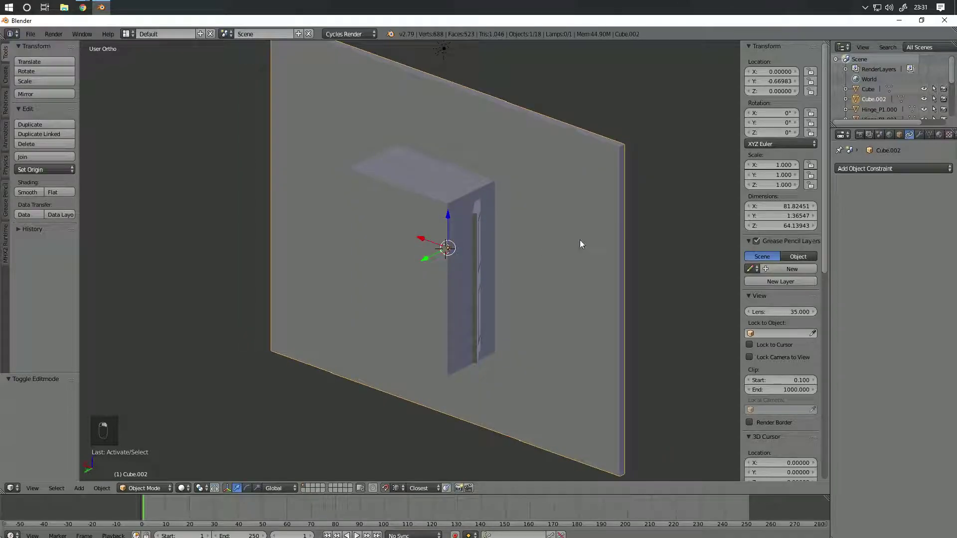
click(921, 132)
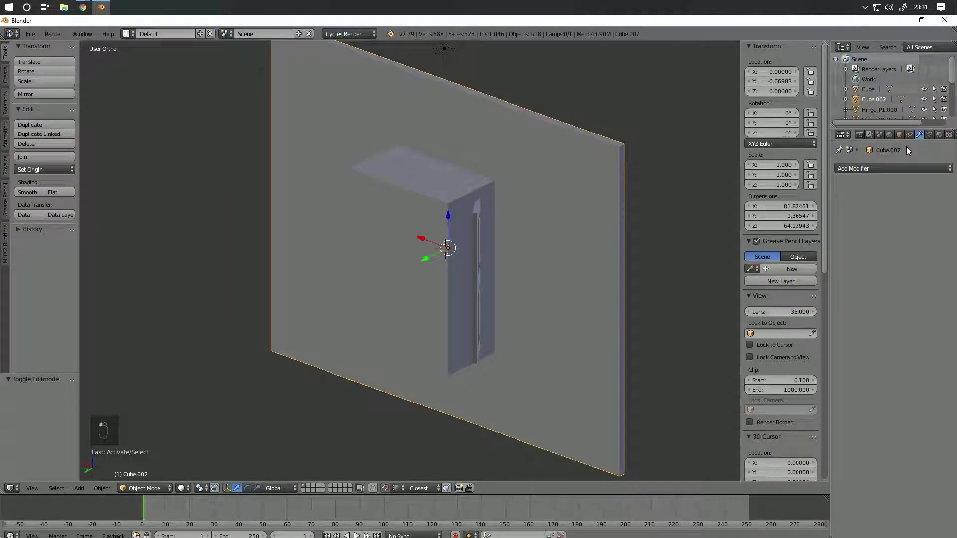
click(884, 168)
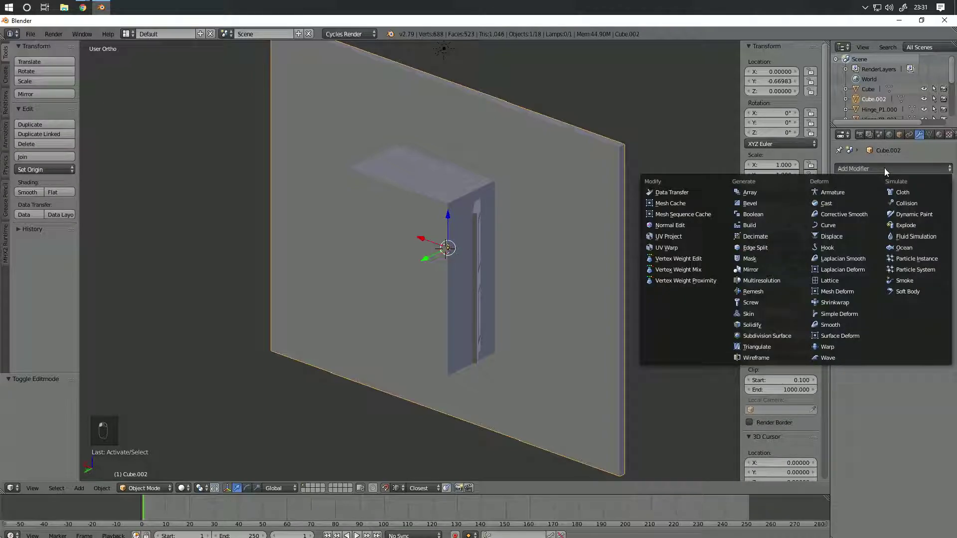
click(782, 214)
click(923, 234)
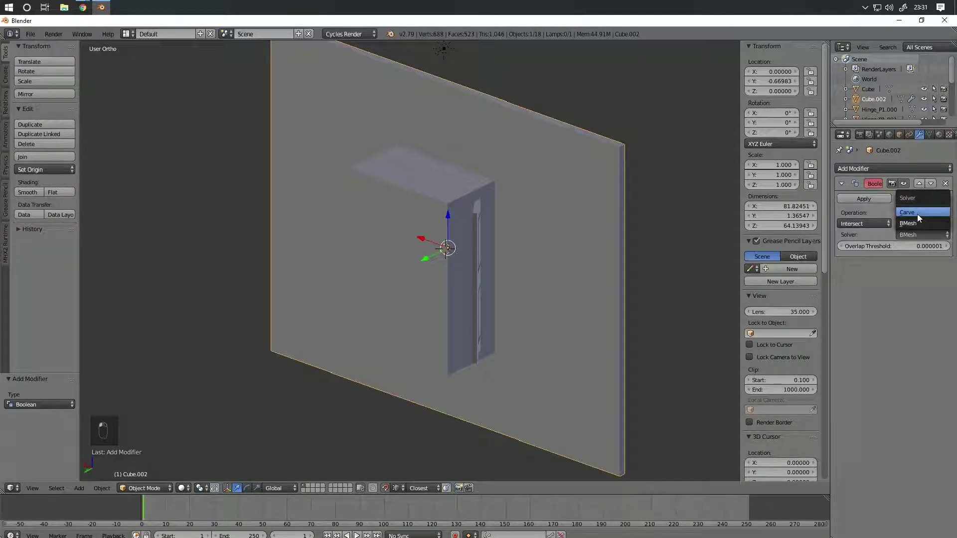
click(918, 214)
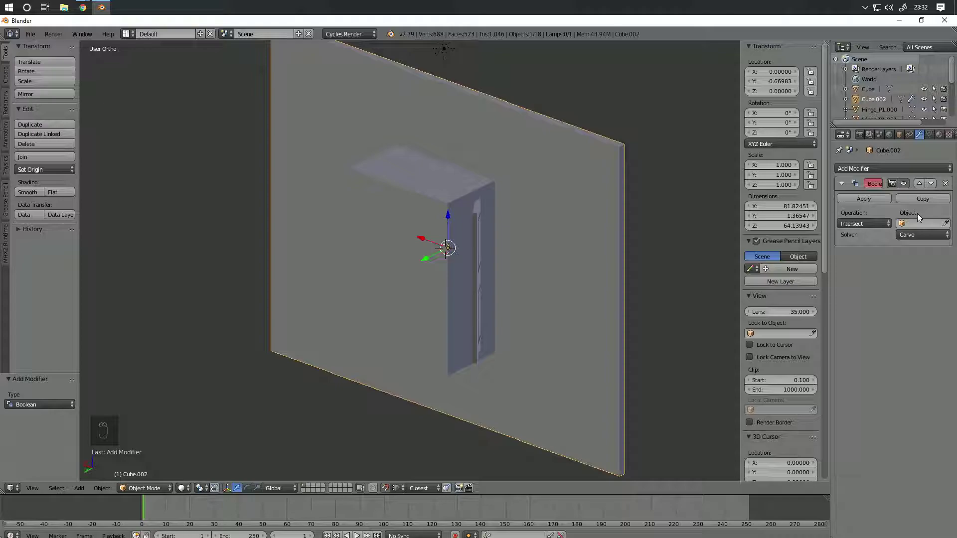
Step: Set the box object Plane.005 as the wall's Boolean target, picking it in the viewport
click(935, 224)
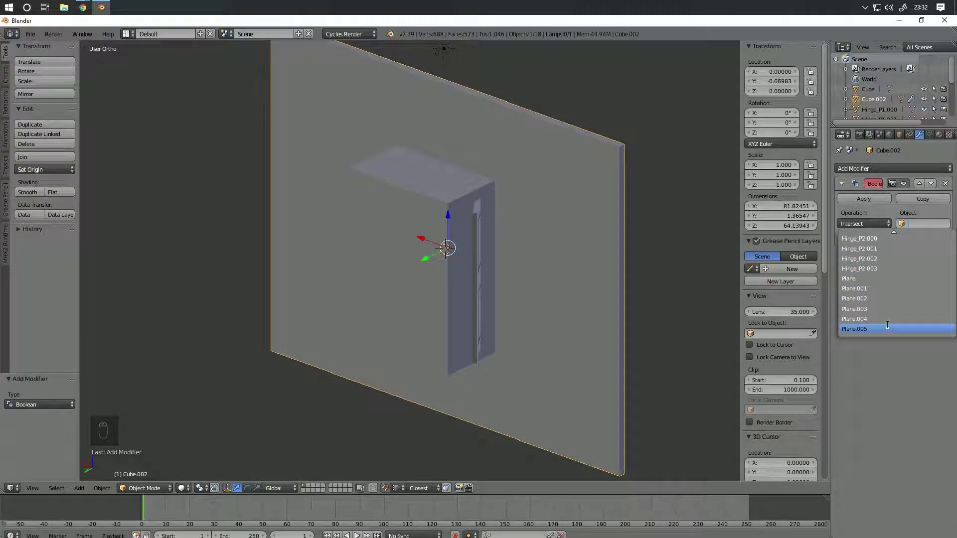
click(940, 213)
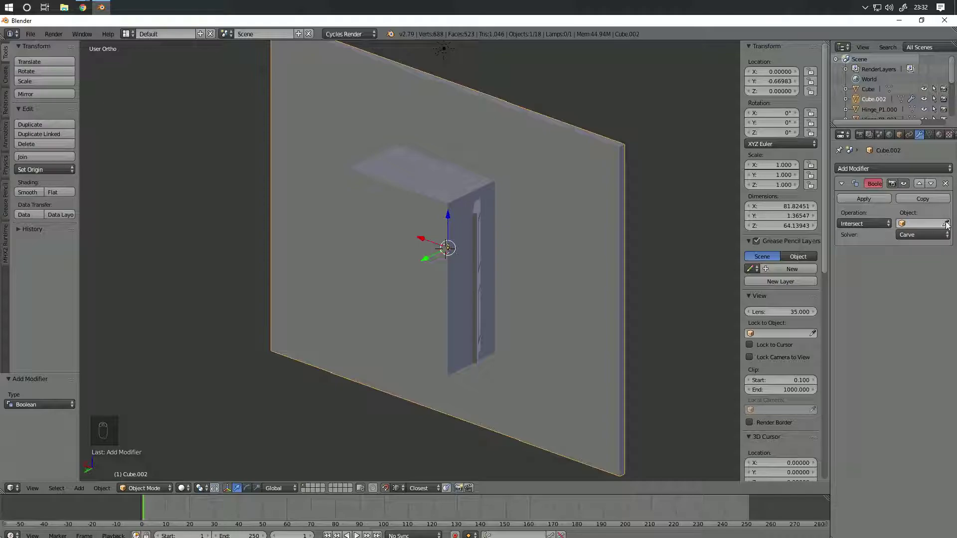
click(440, 219)
middle_drag(493, 139, 474, 124)
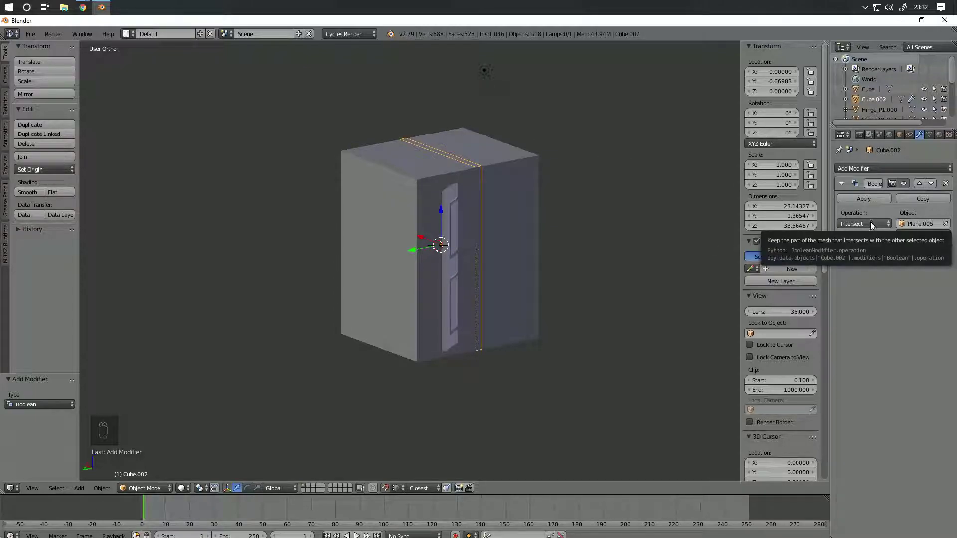
Step: Set the wall's Boolean operation to Difference and apply the modifier
key(z)
middle_drag(504, 194, 475, 186)
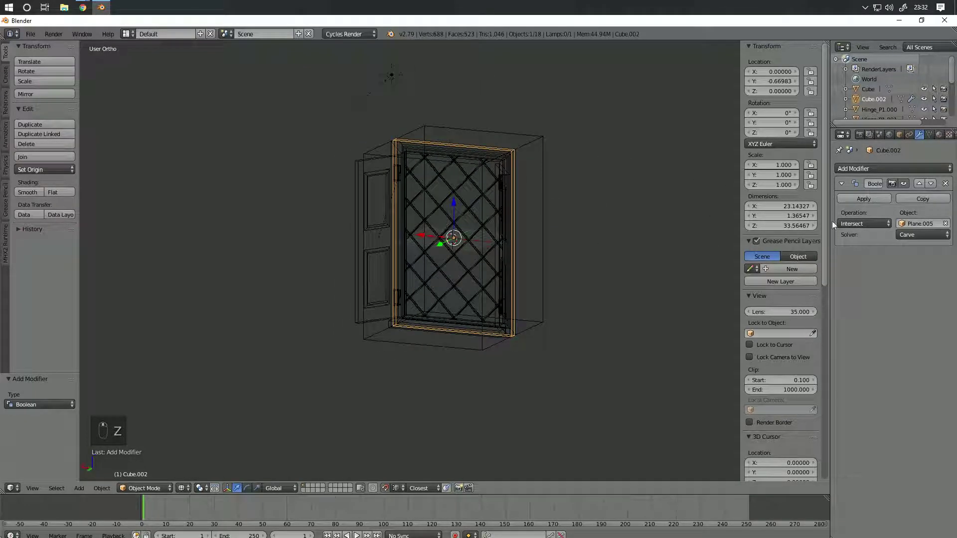
click(864, 223)
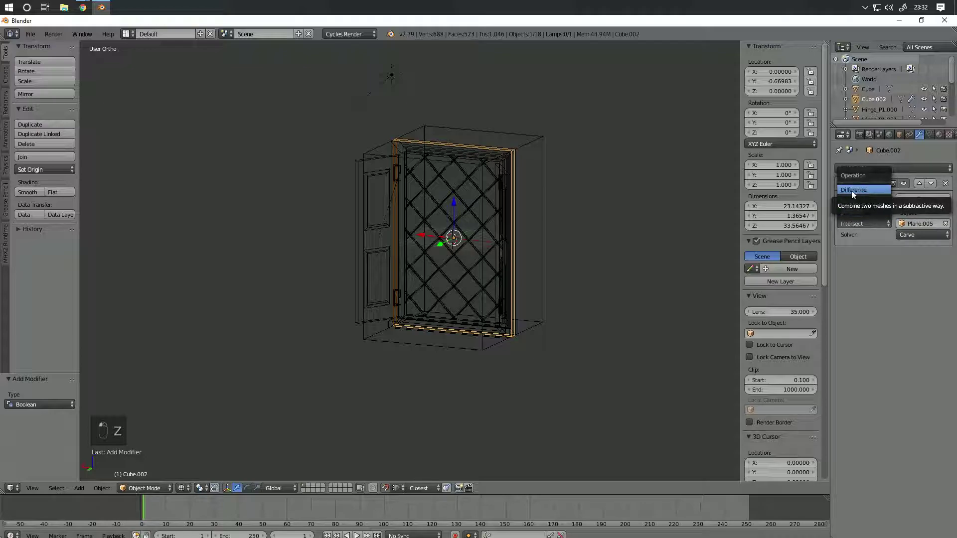
key(z)
click(878, 222)
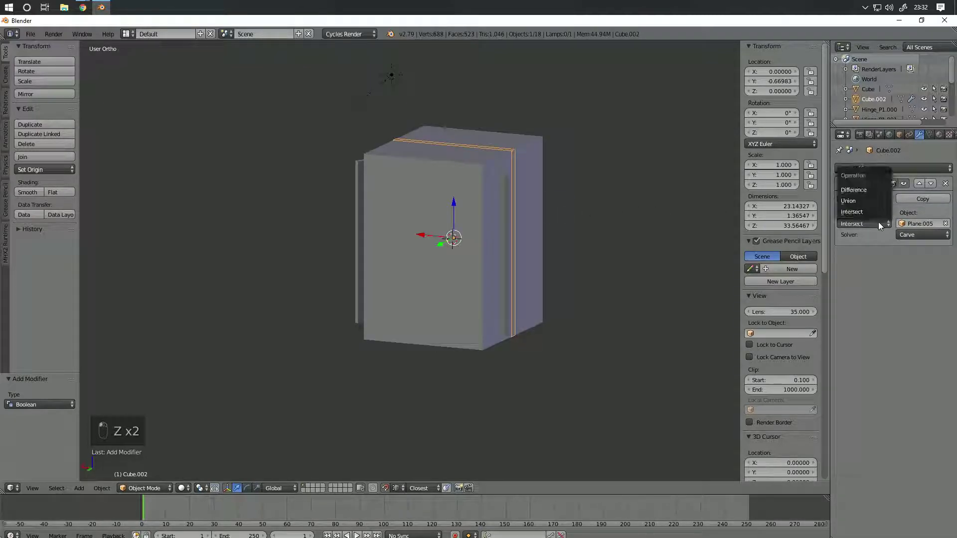
click(862, 194)
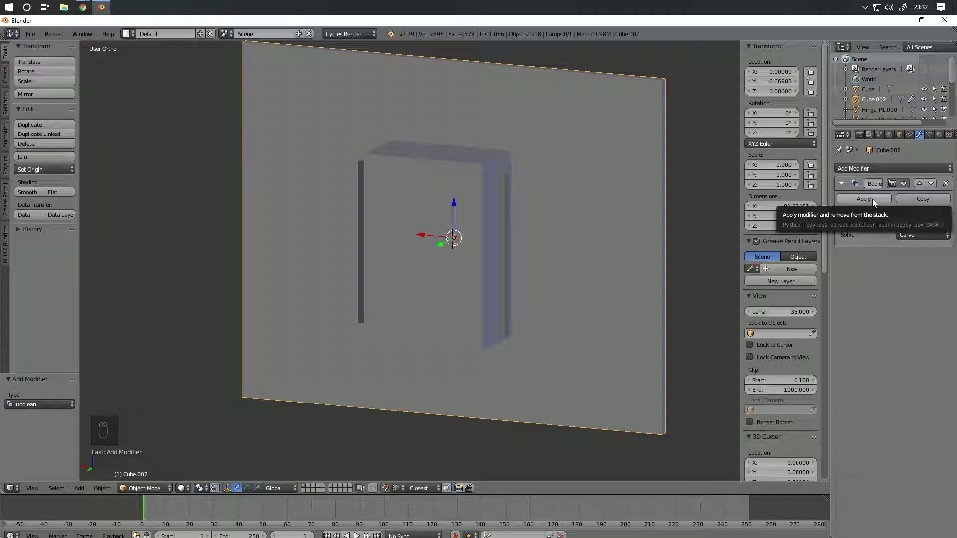
click(871, 197)
Step: Delete the cutting box Plane.005 from the scene
right_click(478, 187)
key(Delete)
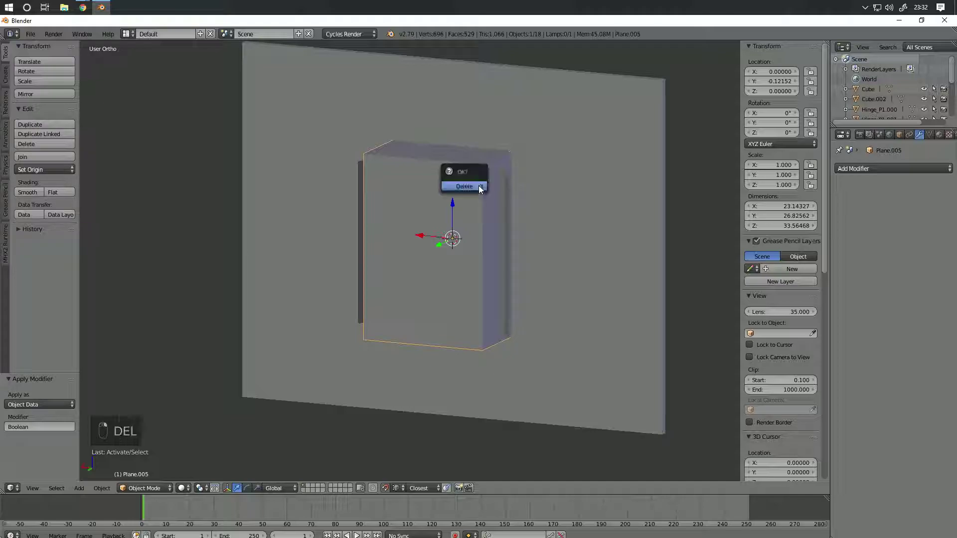
click(472, 192)
mouse_move(471, 191)
middle_down()
mouse_move(530, 177)
mouse_move(459, 250)
mouse_move(623, 225)
mouse_move(583, 223)
mouse_move(556, 200)
mouse_move(534, 206)
mouse_move(551, 209)
mouse_move(557, 236)
mouse_move(607, 178)
mouse_move(408, 226)
mouse_move(470, 265)
mouse_move(428, 269)
middle_up()
Step: Examine the new window opening in the wall in rendered, wireframe and solid shading
key(shift+z)
key(z)
key(z)
key(z)
key(shift+z)
key(z)
key(z)
key(z)
Step: Enter Edit Mode on the wall and select the L-shaped face around the opening on the shutter side
key(Tab)
scroll(607, 177, down, 3)
right_click(518, 224)
key(g)
right_click(644, 139)
middle_drag(615, 173, 566, 207)
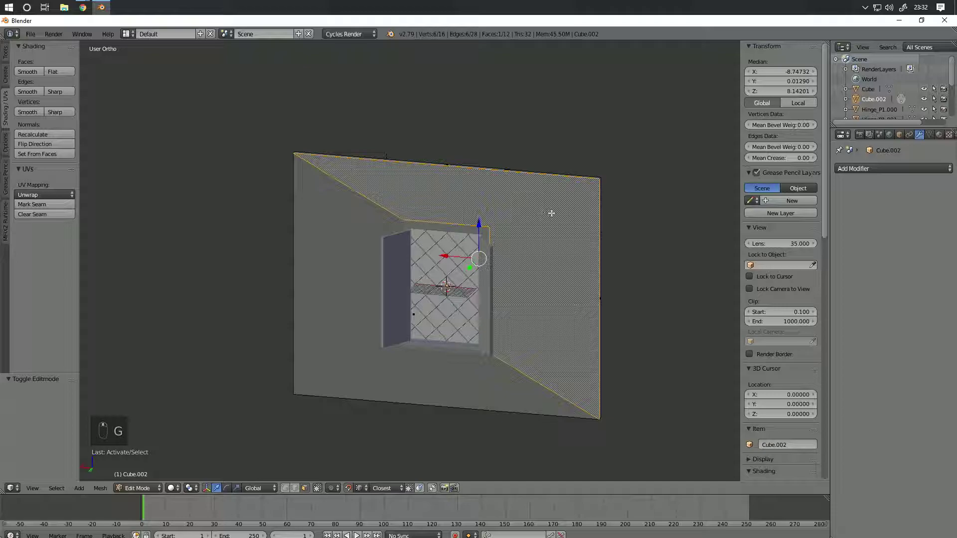
Step: Knife-cut the selected L-shaped face diagonally from the opening's upper corner to the wall's nearest upper corner
scroll(531, 209, up, 3)
key(z)
scroll(428, 225, up, 4)
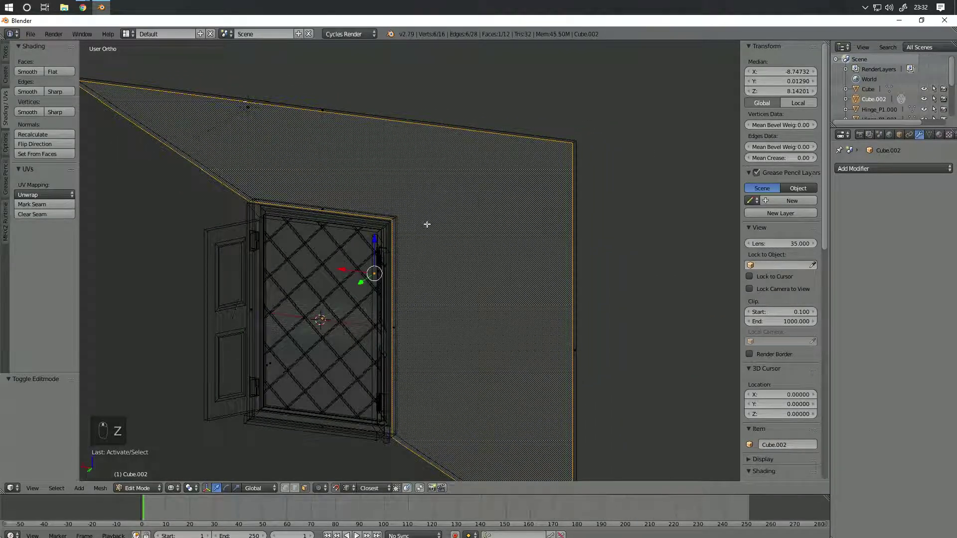
key(z)
key(k)
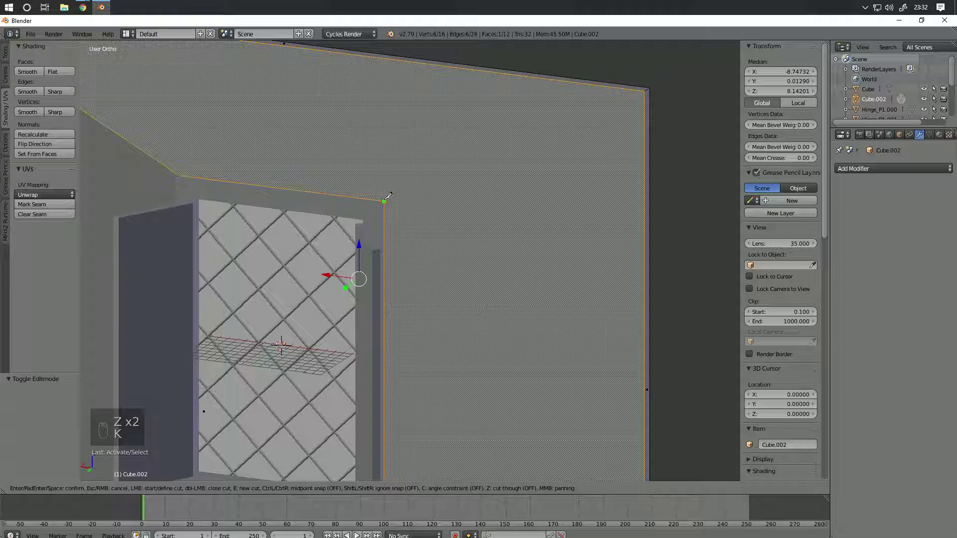
click(385, 199)
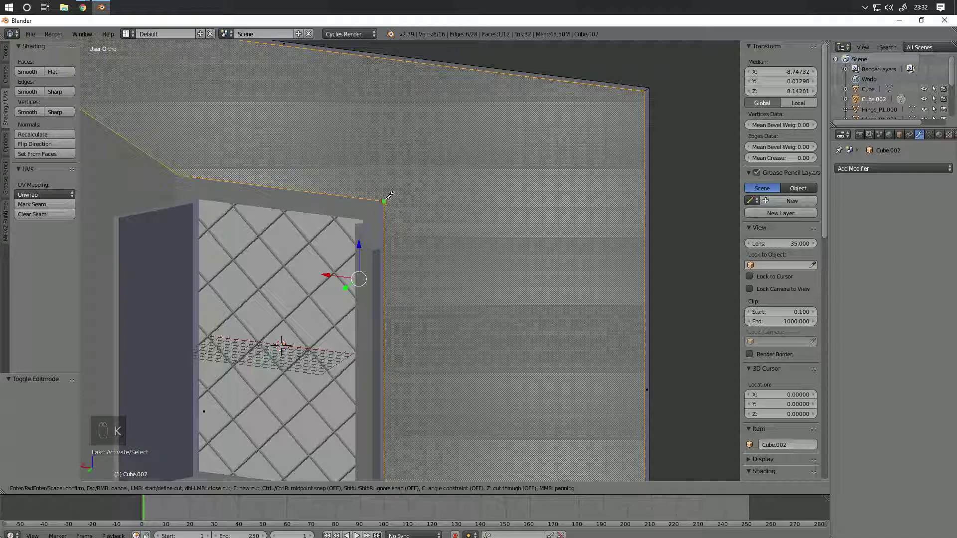
click(645, 89)
key(Return)
scroll(549, 169, down, 4)
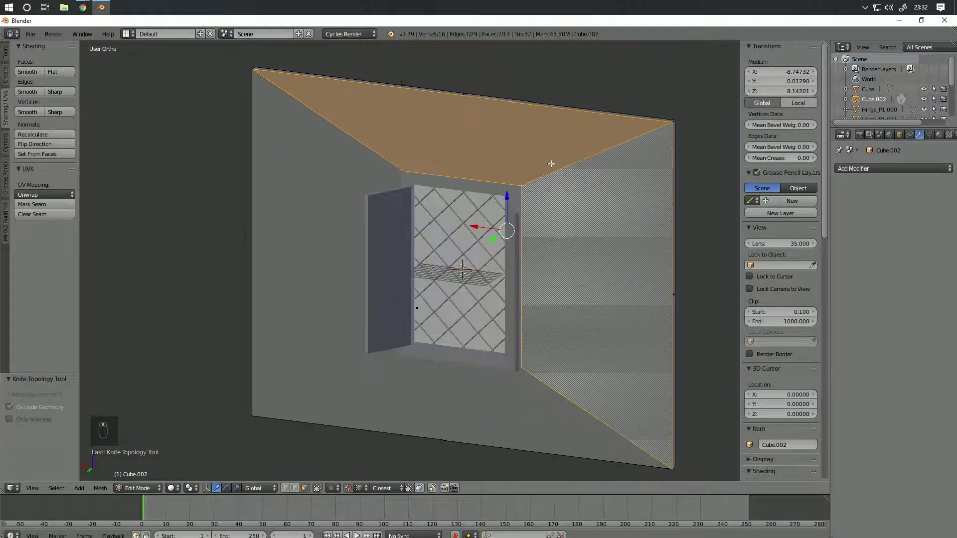
Step: Knife-cut the shutter-side face from the opening's remaining uncut lower corner to the wall's nearest lower corner
key(g)
right_click(506, 168)
middle_drag(507, 168, 446, 159)
scroll(446, 160, up, 2)
key(k)
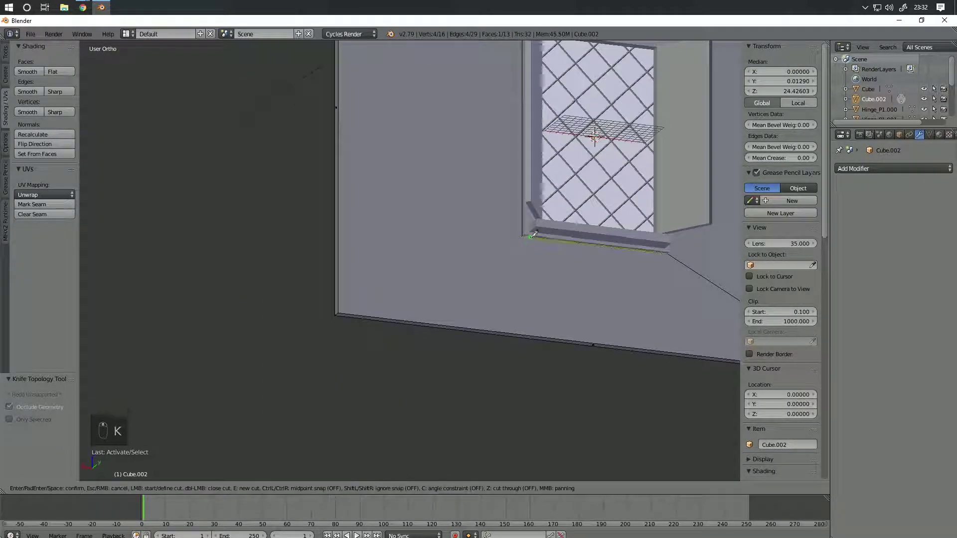
click(523, 235)
click(336, 314)
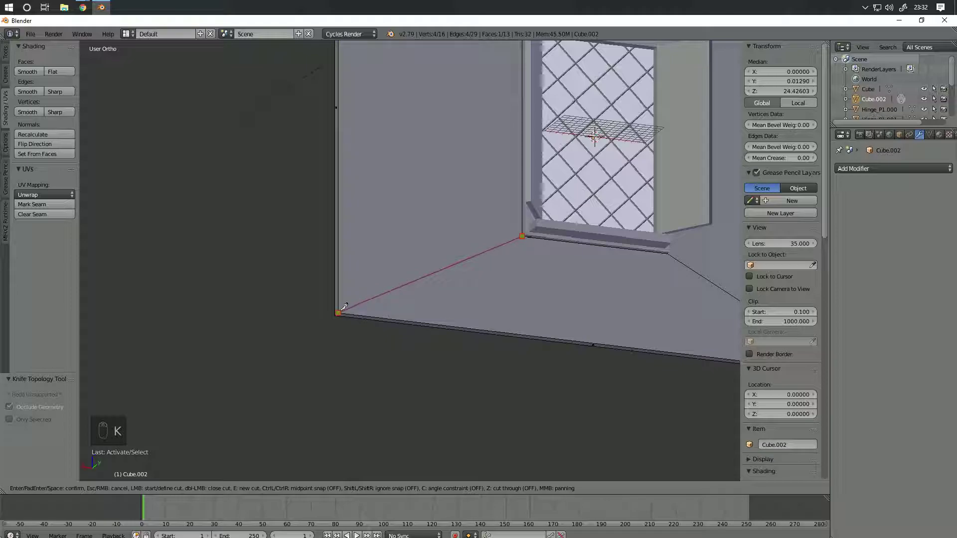
key(Return)
Step: Knife-cut the wall's back face from the opening's uncut lower corner to the wall's nearest lower corner
middle_drag(372, 289, 513, 263)
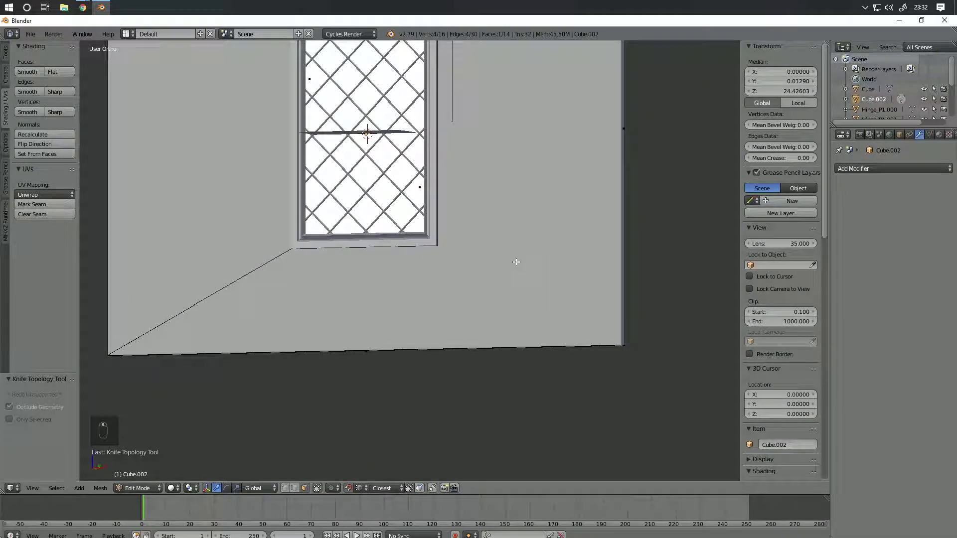
key(k)
click(437, 245)
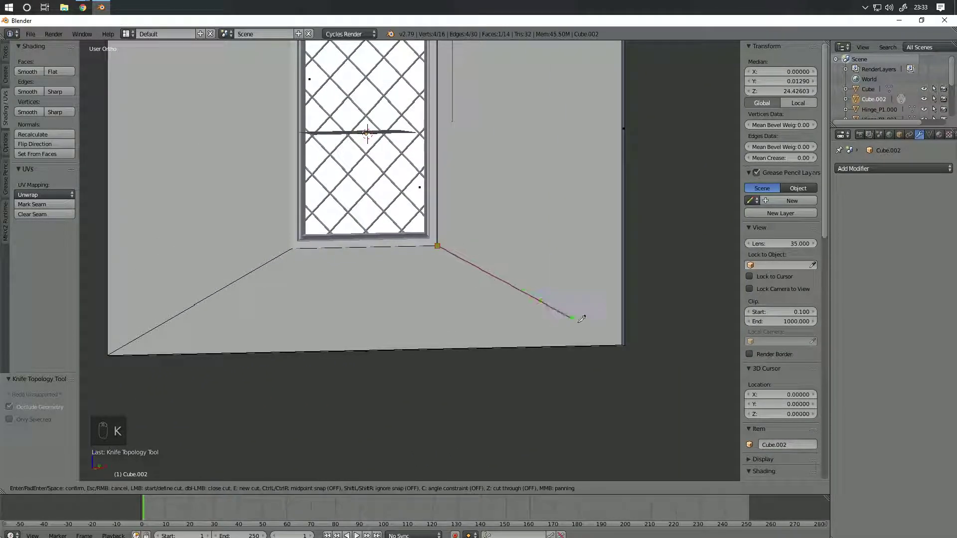
click(622, 344)
key(Return)
Step: Knife-cut the back face between the wall's upper corner and the opening's uncut upper corner, and return to Object Mode
middle_drag(518, 310, 507, 252)
middle_drag(522, 268, 587, 326)
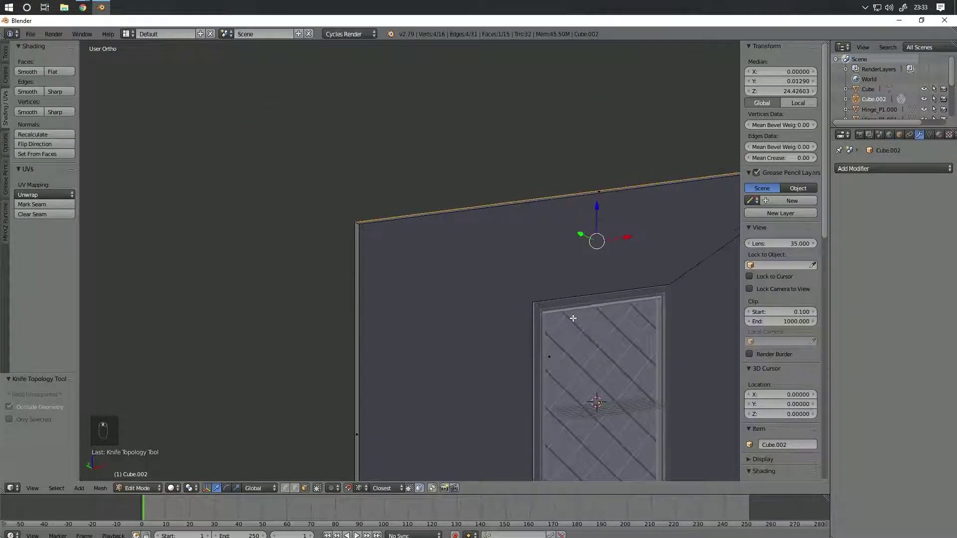
key(k)
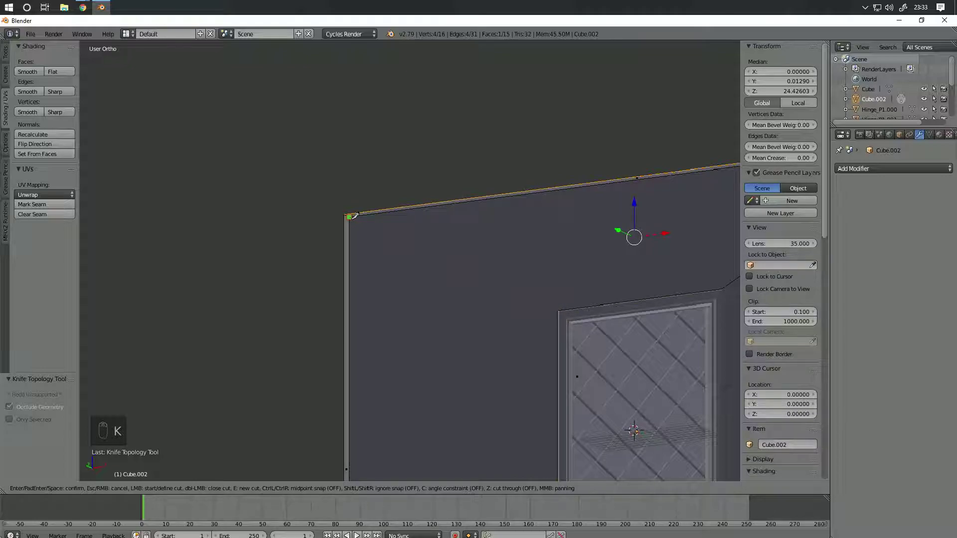
key(Escape)
middle_drag(376, 237, 419, 275)
key(a)
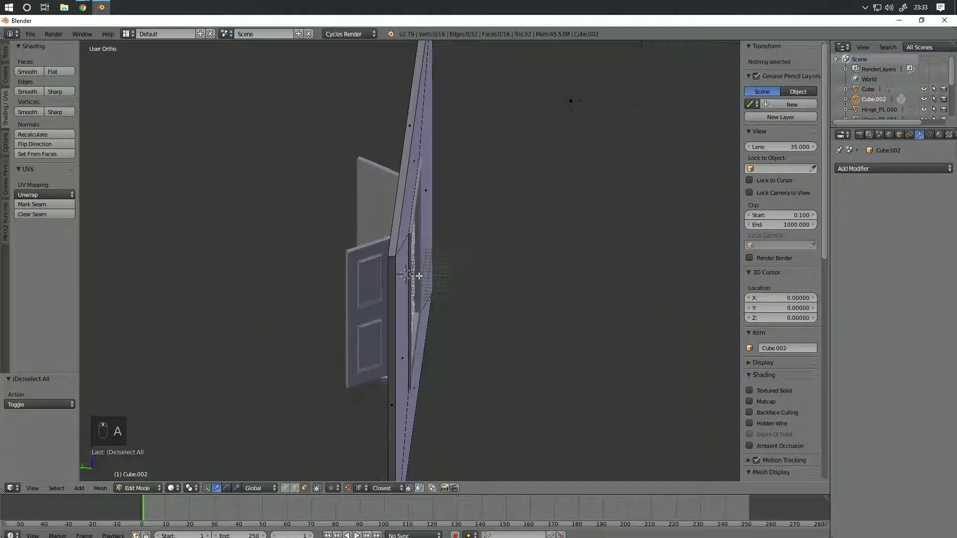
key(Tab)
Step: Examine the wall and the open-shuttered window in rendered shading
middle_drag(326, 282, 421, 270)
key(shift+z)
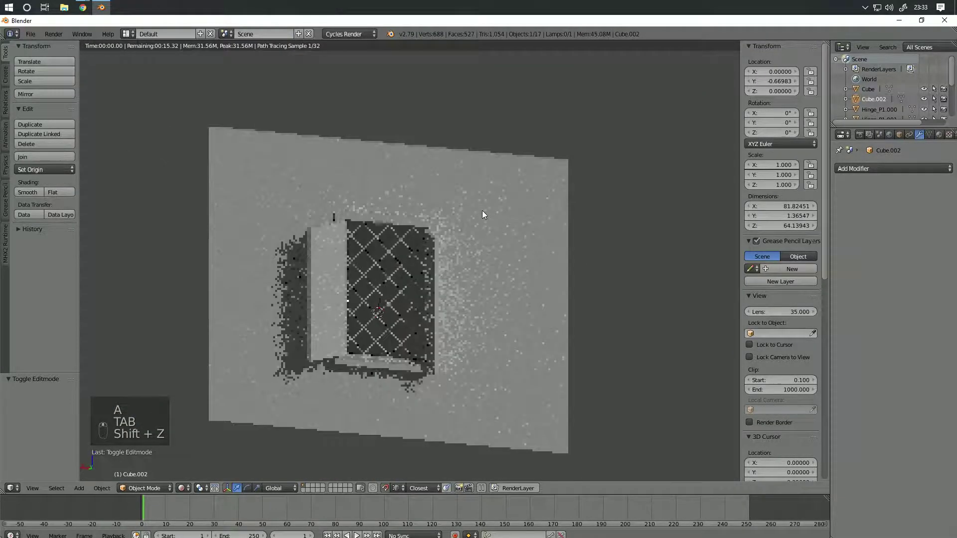
middle_drag(476, 211, 446, 237)
scroll(395, 321, up, 3)
key(z)
key(z)
key(z)
Step: Close the shutter Plane.003 by setting the Z rotation of its hinge Hinge_P2.000 to 0°
middle_drag(375, 314, 444, 322)
mouse_move(246, 314)
shift+middle_down()
mouse_move(380, 288)
mouse_move(371, 283)
shift+middle_up()
right_click(302, 277)
key(Tab)
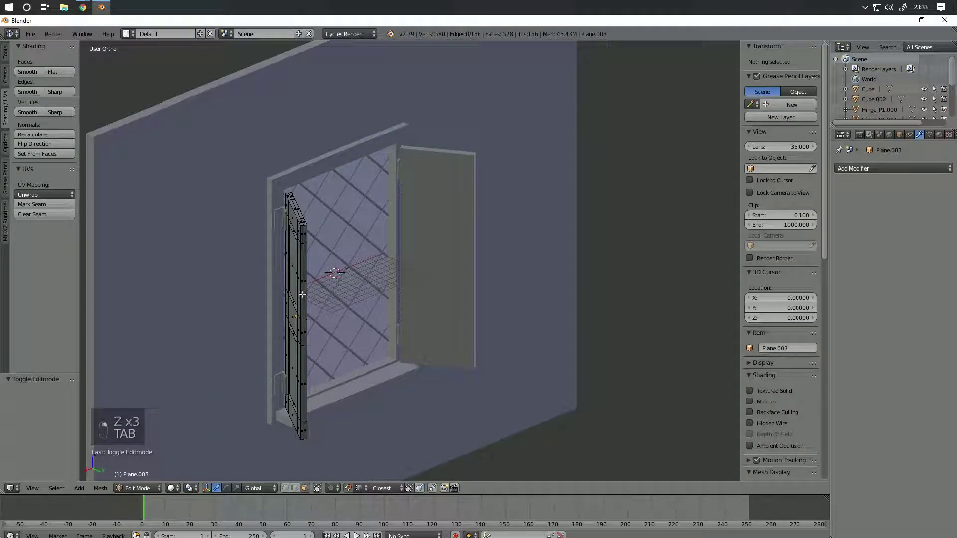
key(Tab)
right_click(284, 219)
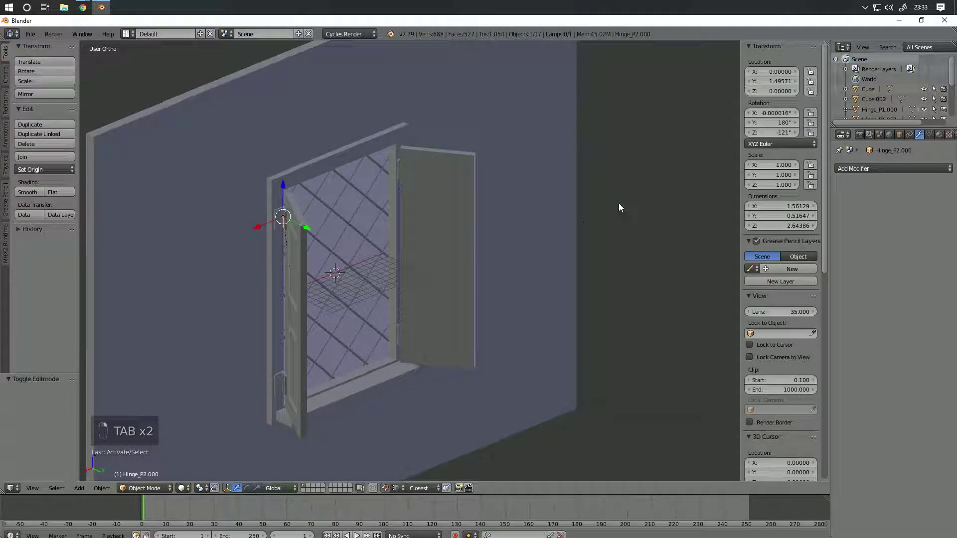
click(778, 131)
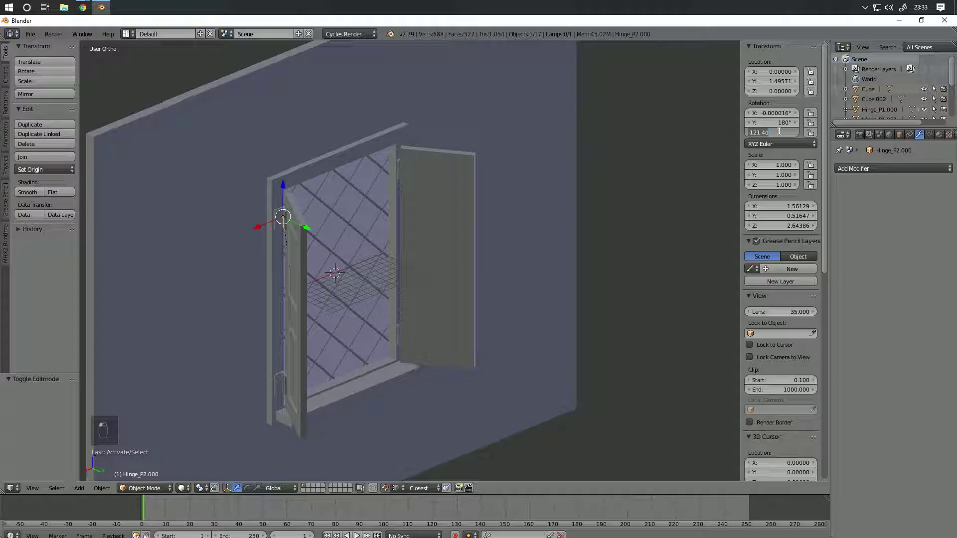
text(0)
key(Return)
Step: Close the other shutter by setting the Z rotation of its hinge Hinge_P2.002 to 0°
right_click(407, 167)
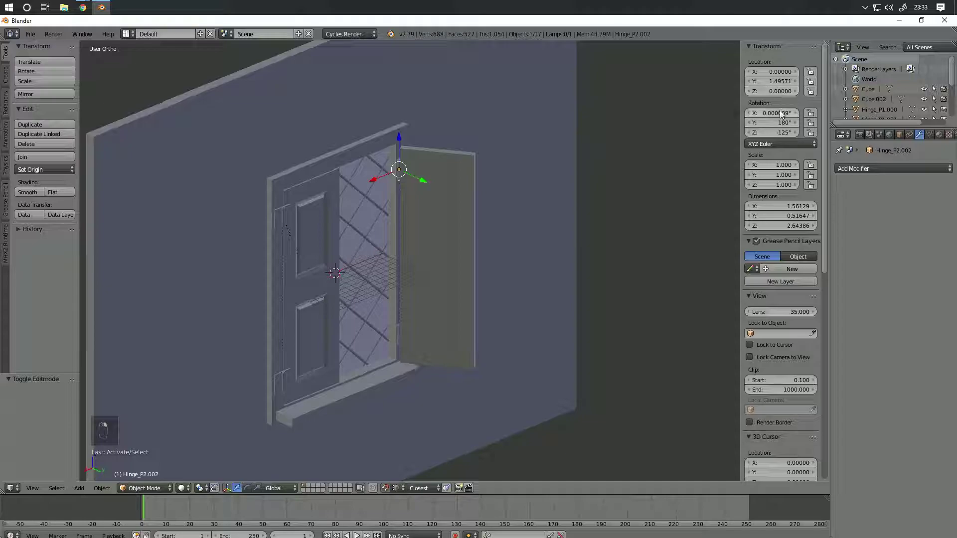
click(778, 133)
text(0)
key(Return)
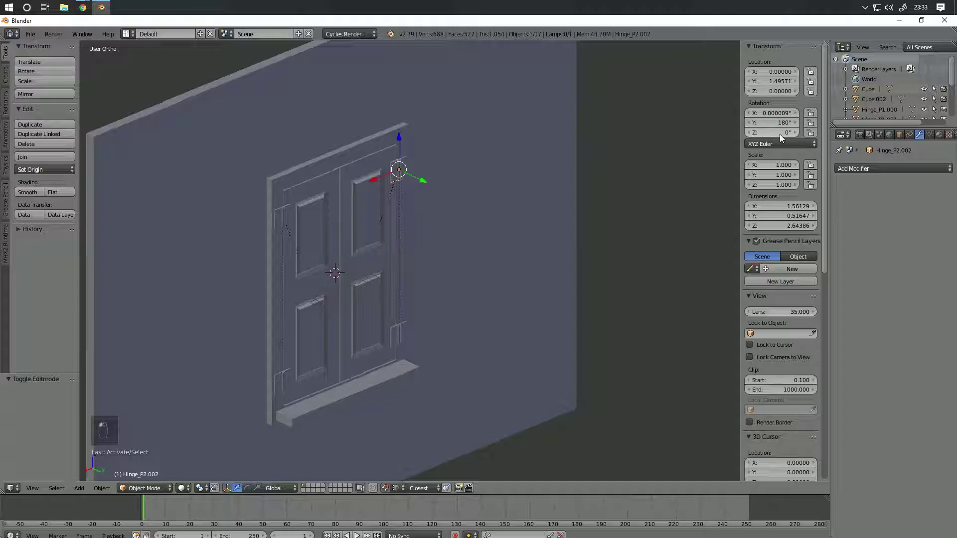
Step: Examine the mesh of shutter Plane.003 from the side in Edit Mode, in wireframe and solid shading
middle_drag(429, 166, 484, 173)
right_click(486, 174)
key(z)
scroll(563, 173, up, 5)
shift+middle_drag(567, 172, 390, 235)
middle_drag(390, 235, 413, 238)
key(Tab)
middle_drag(606, 181, 627, 187)
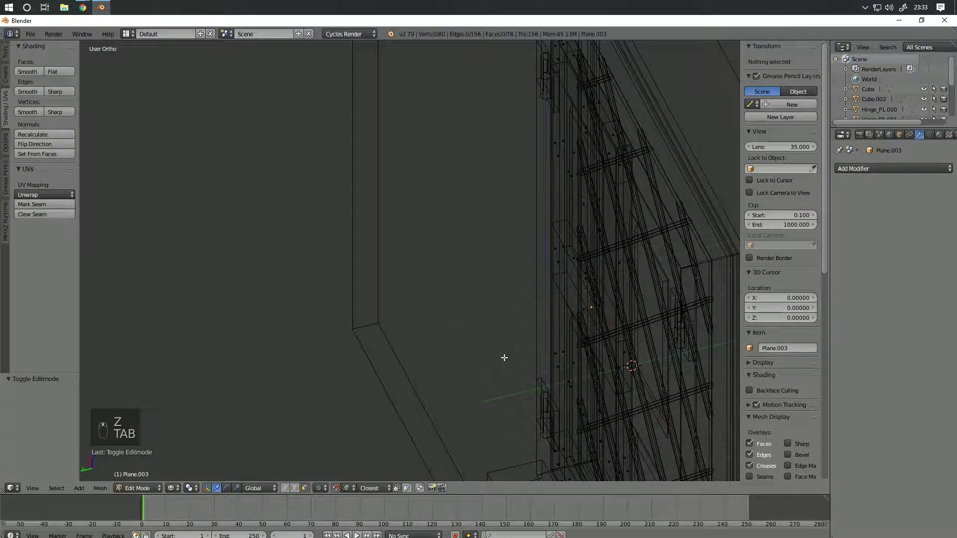
key(z)
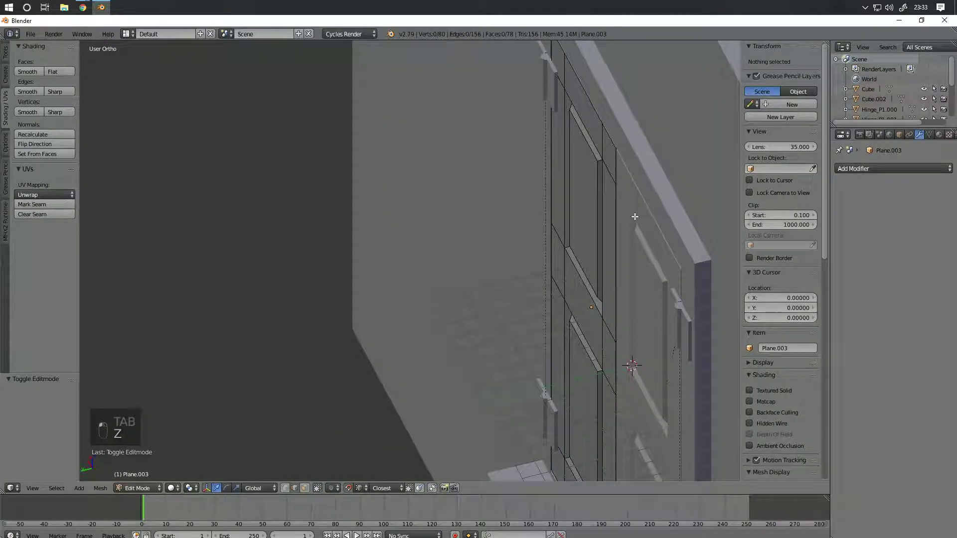
key(z)
middle_drag(651, 207, 637, 207)
scroll(636, 207, down, 5)
key(Tab)
Step: Hide the wall and the window frame objects around the shutters
right_click(547, 238)
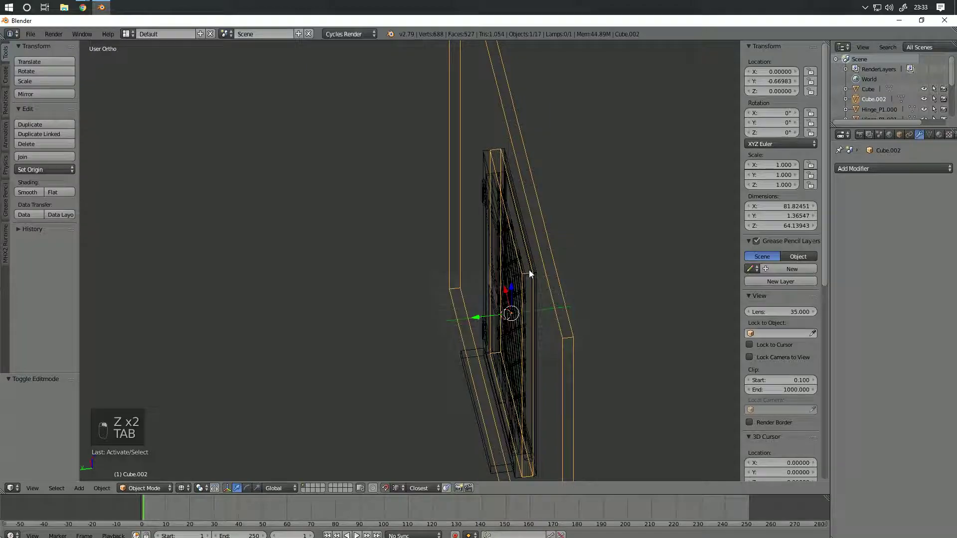
key(z)
middle_drag(515, 295, 530, 292)
scroll(508, 334, up, 3)
key(h)
scroll(500, 269, down, 2)
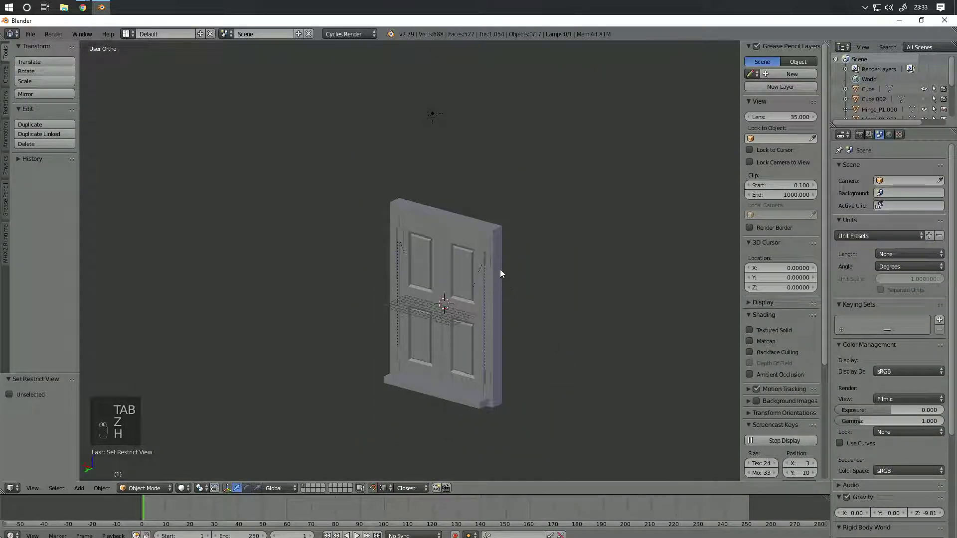
right_click(500, 269)
key(h)
right_click(478, 217)
key(h)
scroll(520, 372, up, 3)
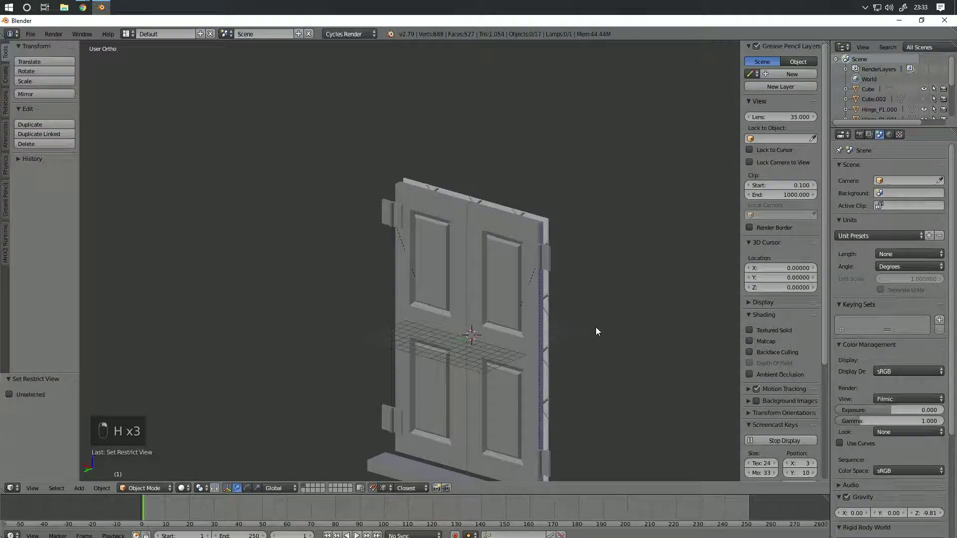
Step: Hide the lattice glazing behind the shutters and the window sill
middle_drag(600, 328, 542, 322)
right_click(542, 322)
key(h)
right_click(568, 308)
key(h)
shift+middle_drag(538, 393, 548, 214)
right_click(524, 380)
key(h)
middle_drag(541, 292, 529, 313)
Step: Circle-select the back layer of vertices of shutter Plane.003, opposite the hinges, in top wireframe view and delete them
right_click(545, 228)
key(Tab)
middle_drag(545, 228, 558, 293)
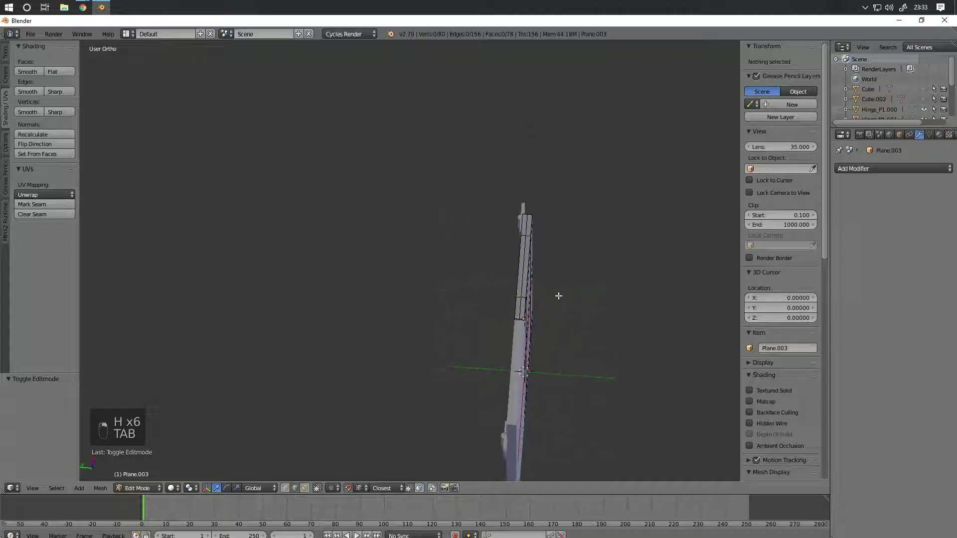
key(KP_7)
key(z)
scroll(543, 327, up, 3)
shift+middle_drag(476, 378, 516, 206)
scroll(521, 229, up, 3)
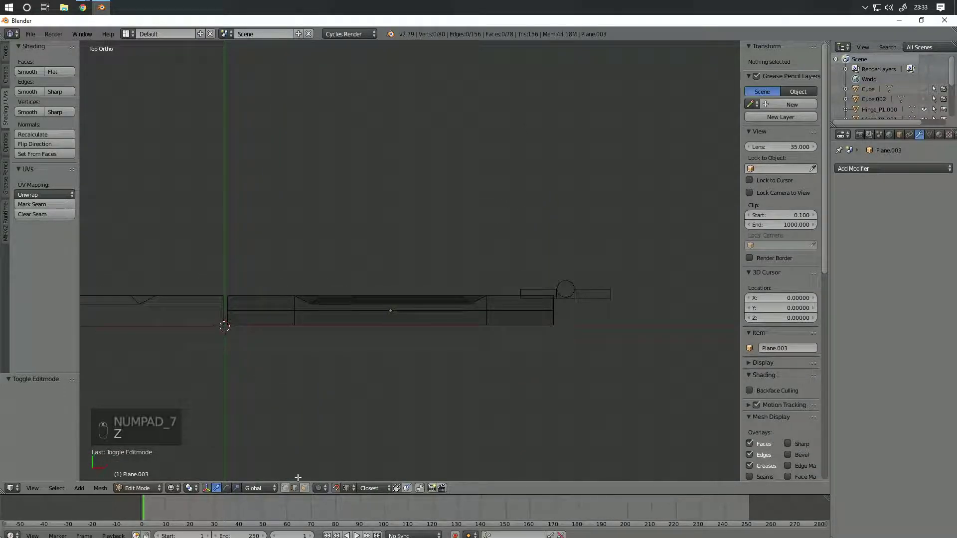
key(c)
mouse_move(220, 344)
mouse_down()
mouse_move(219, 352)
mouse_move(527, 354)
mouse_up()
key(z)
mouse_move(525, 380)
middle_down()
mouse_move(507, 329)
mouse_move(333, 250)
mouse_move(297, 265)
mouse_move(380, 281)
middle_up()
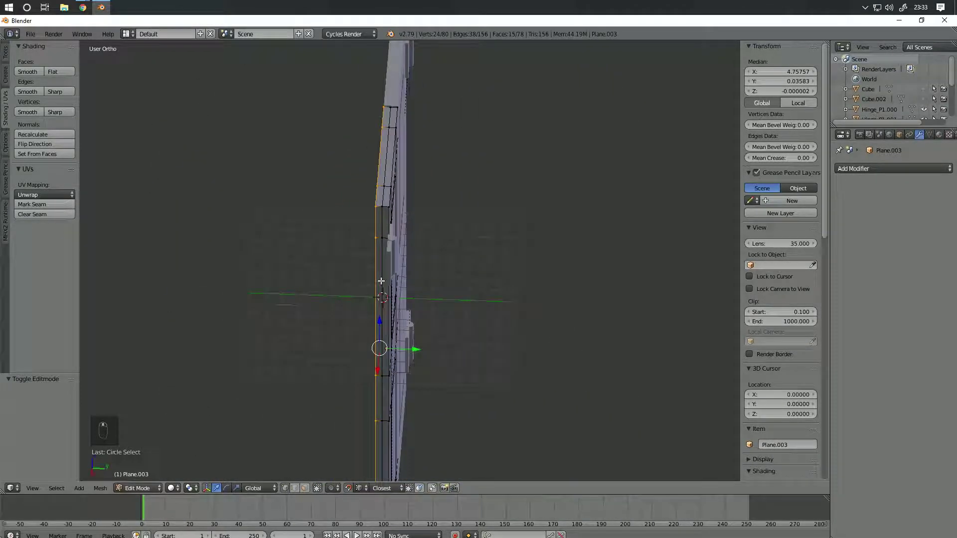
key(Delete)
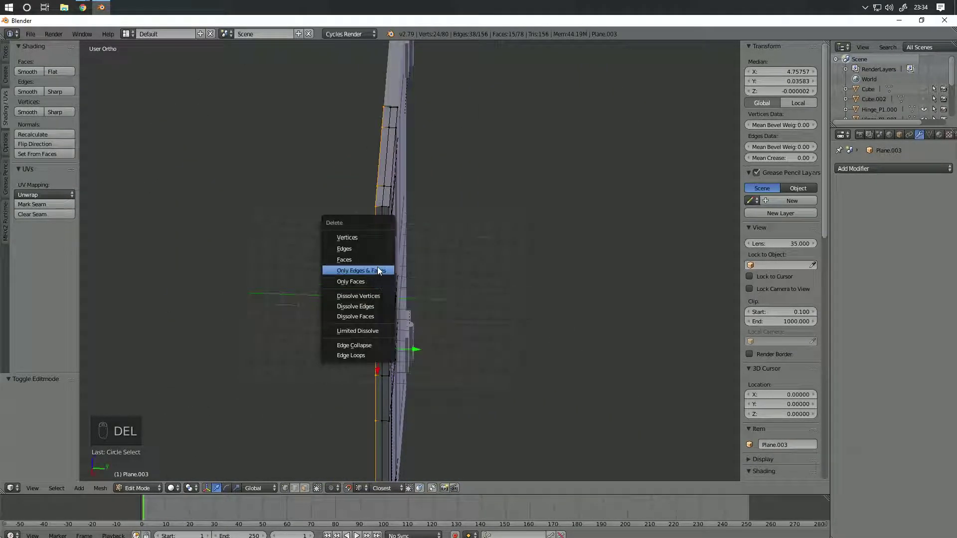
click(370, 237)
middle_drag(369, 237, 391, 338)
key(a)
key(Tab)
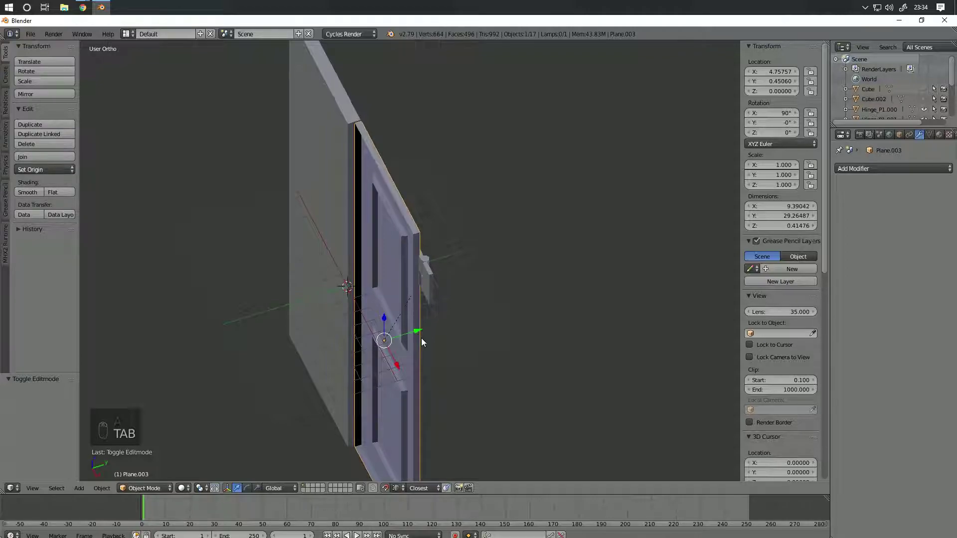
Step: Add a Mirror modifier to the shutter Plane.003
click(902, 168)
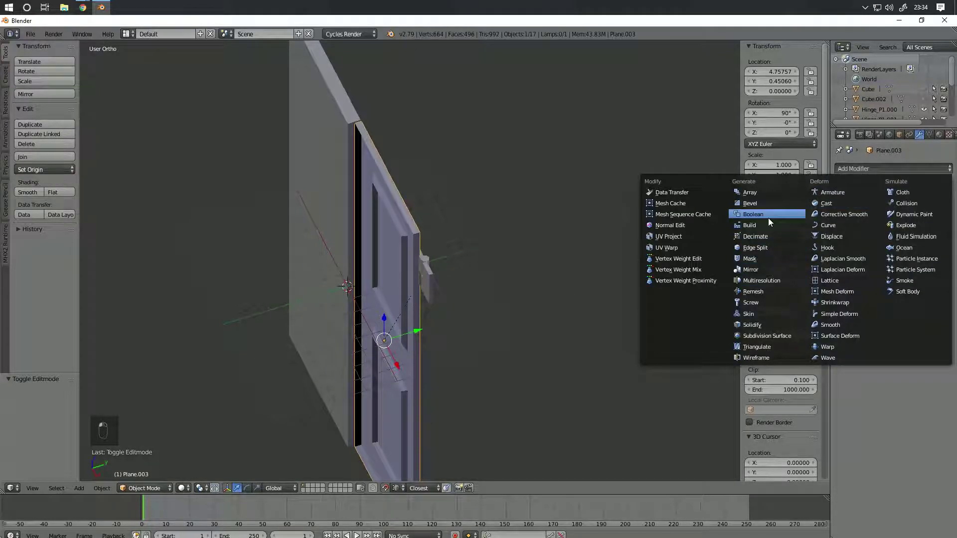
click(754, 269)
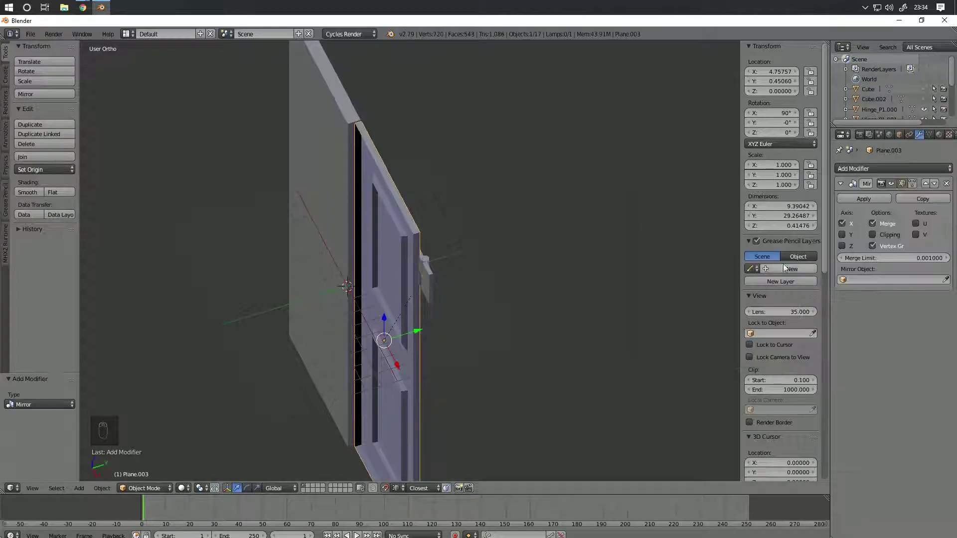
Step: Set the shutter's Mirror modifier to mirror along Y only and check the mirrored mesh in Edit Mode
click(843, 224)
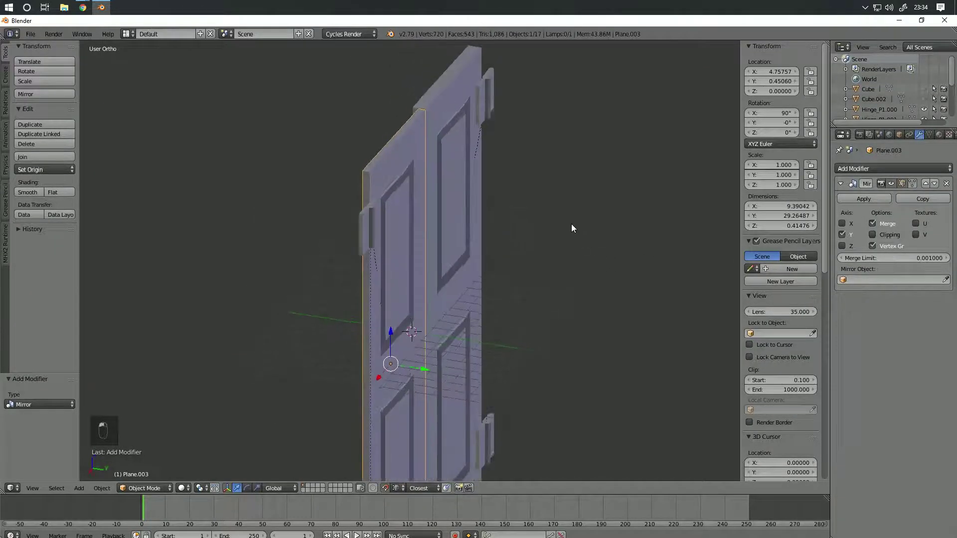
middle_drag(572, 225, 553, 235)
key(Tab)
middle_drag(411, 285, 519, 278)
key(Tab)
Step: Set the Mirror modifier to mirror along the Z axis only
click(842, 245)
click(842, 235)
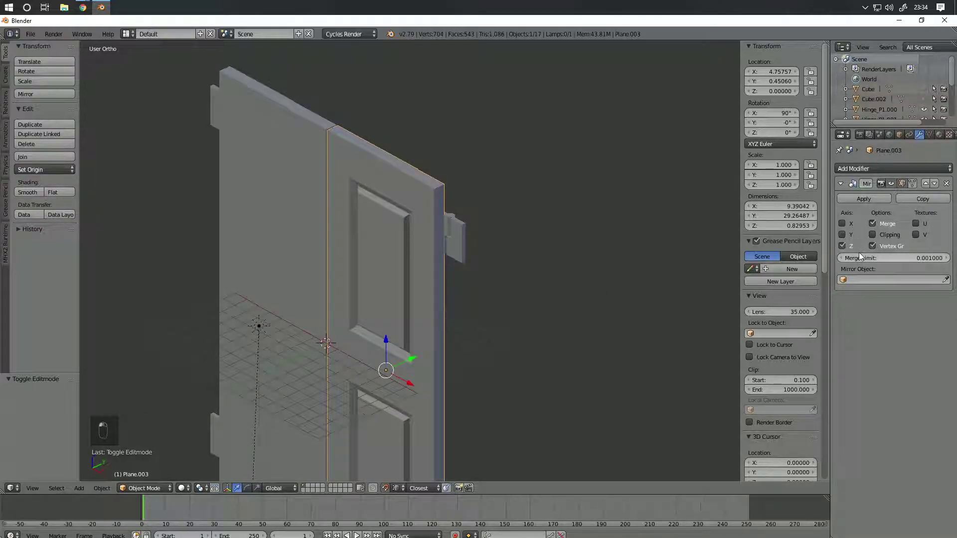
middle_drag(623, 272, 372, 362)
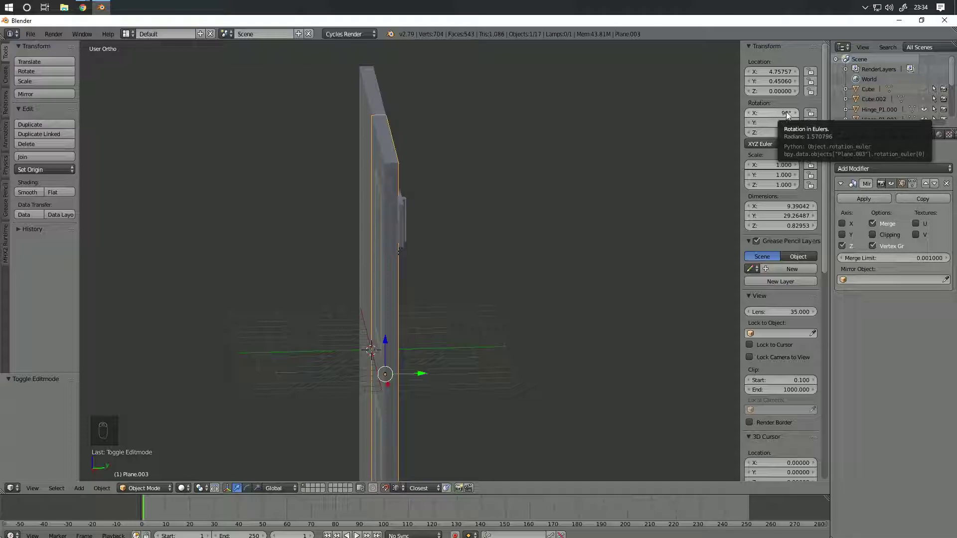
Step: Apply the shutter's rotation to its mesh data and view it from both sides
middle_drag(627, 282, 553, 311)
key(ctrl+a)
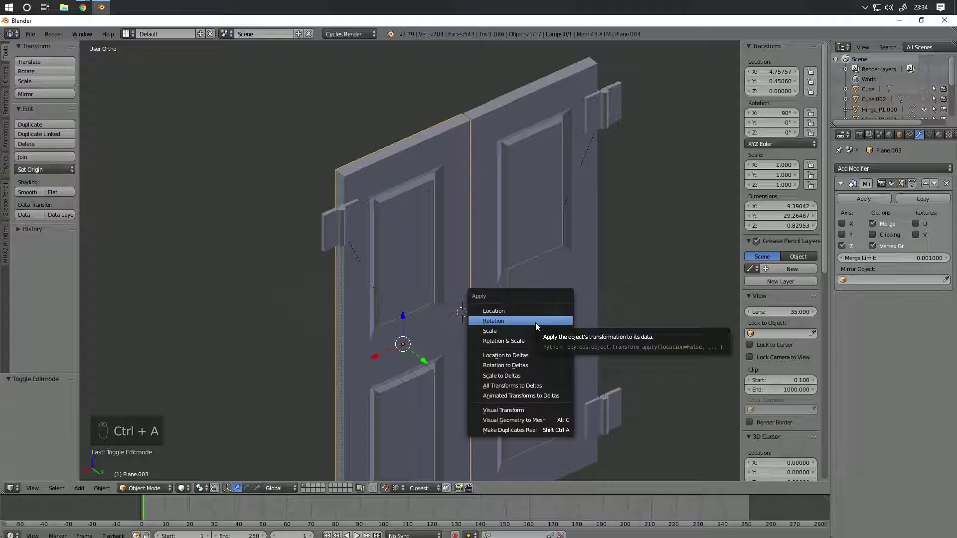
click(535, 322)
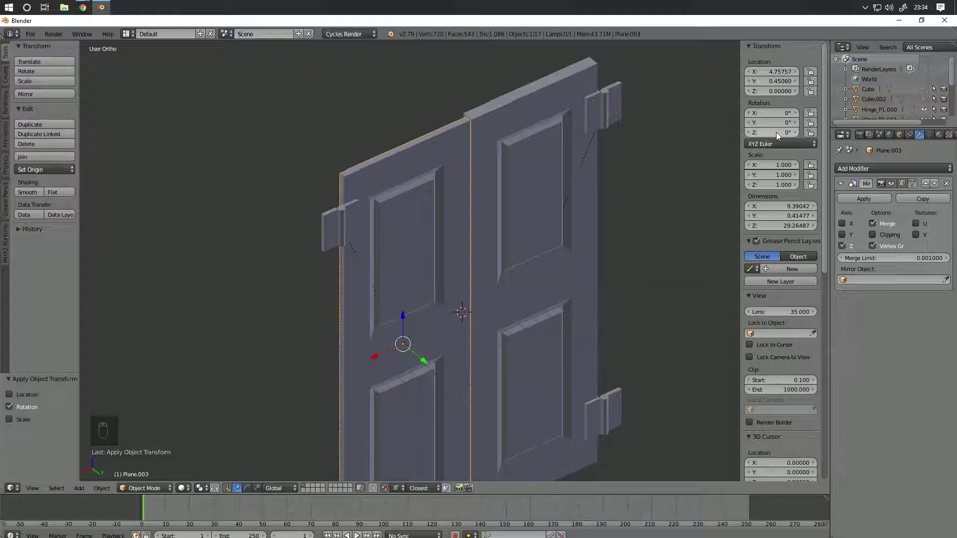
middle_drag(498, 279, 459, 282)
middle_drag(384, 347, 486, 344)
Step: Try applying the shutter's location to its mesh data and undo it
key(ctrl+a)
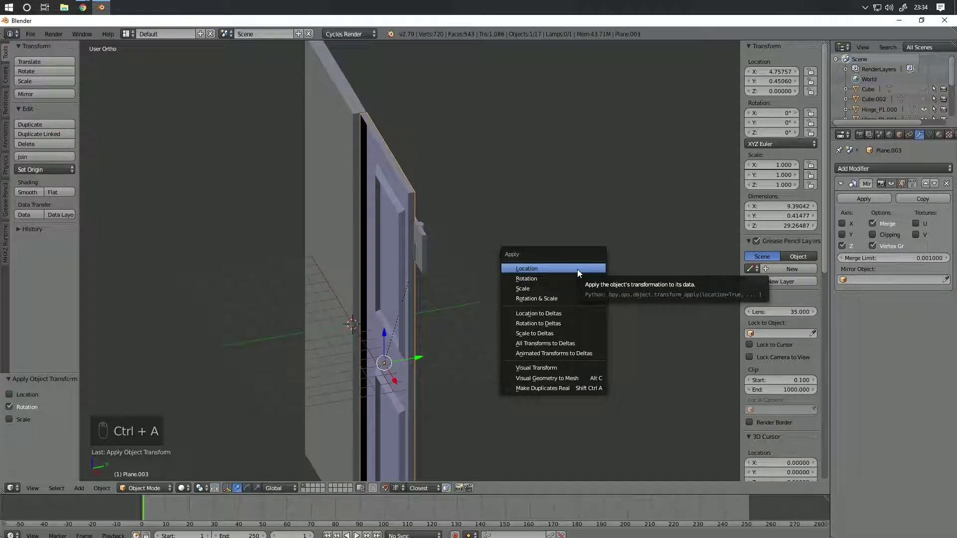
click(577, 270)
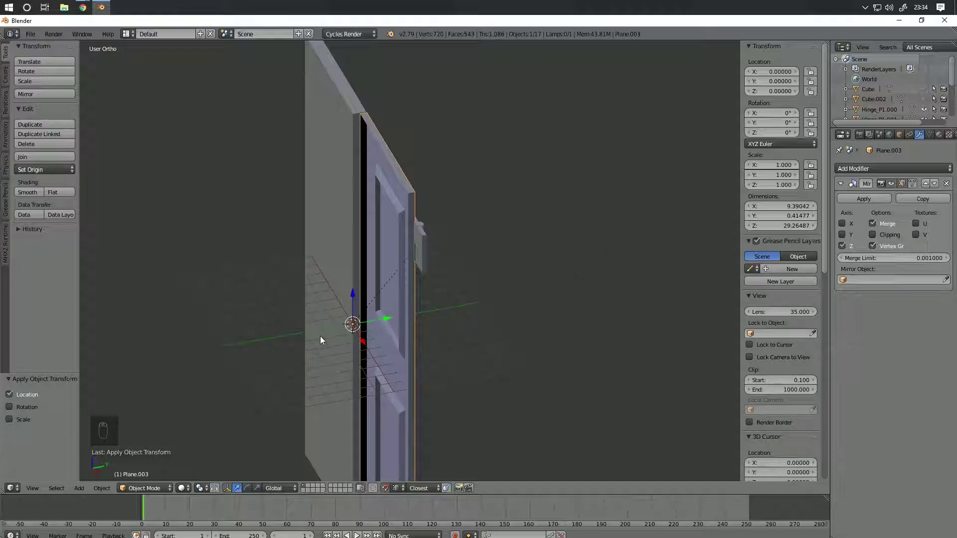
key(ctrl+z)
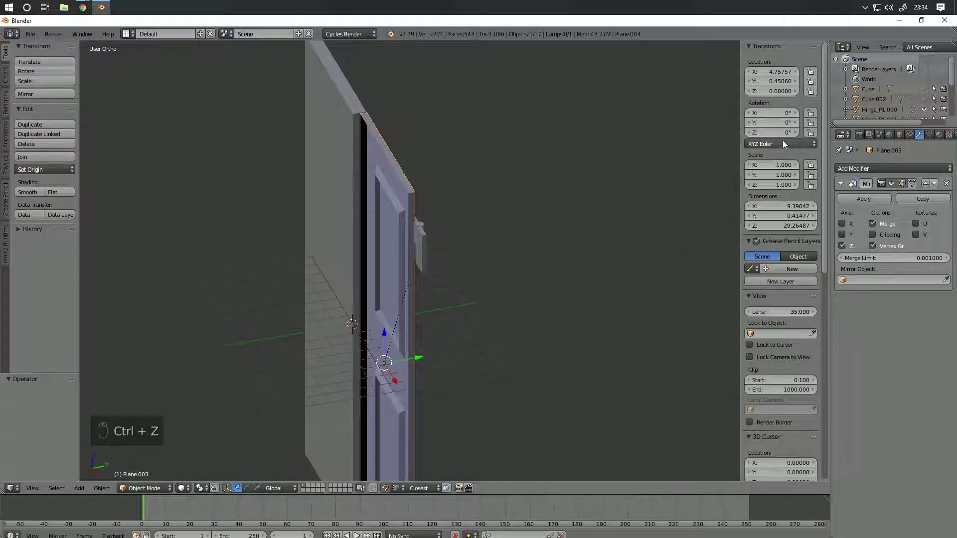
Step: Try stretching the shutter to an X scale of 4.740 and applying its scale, and undo both changes
drag(770, 165, 814, 166)
middle_drag(619, 219, 553, 208)
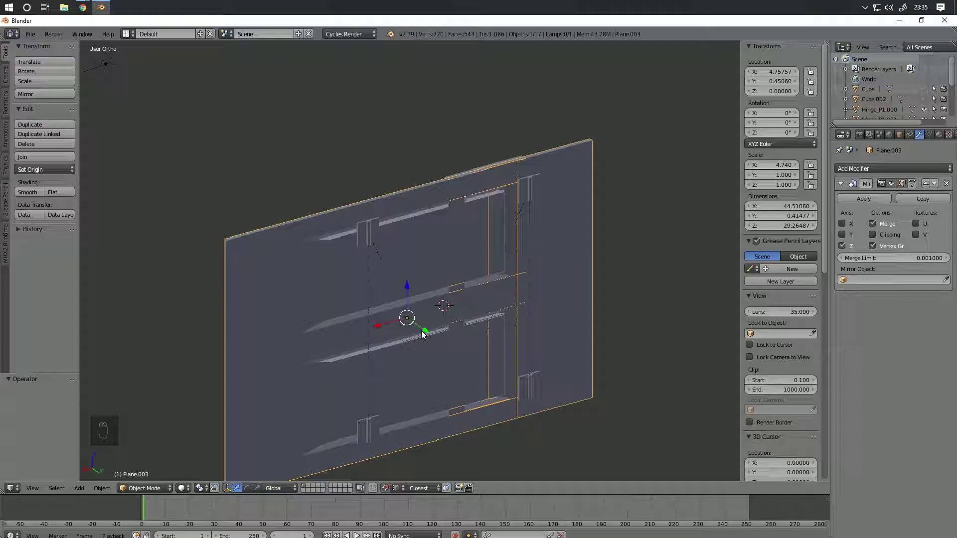
key(ctrl+a)
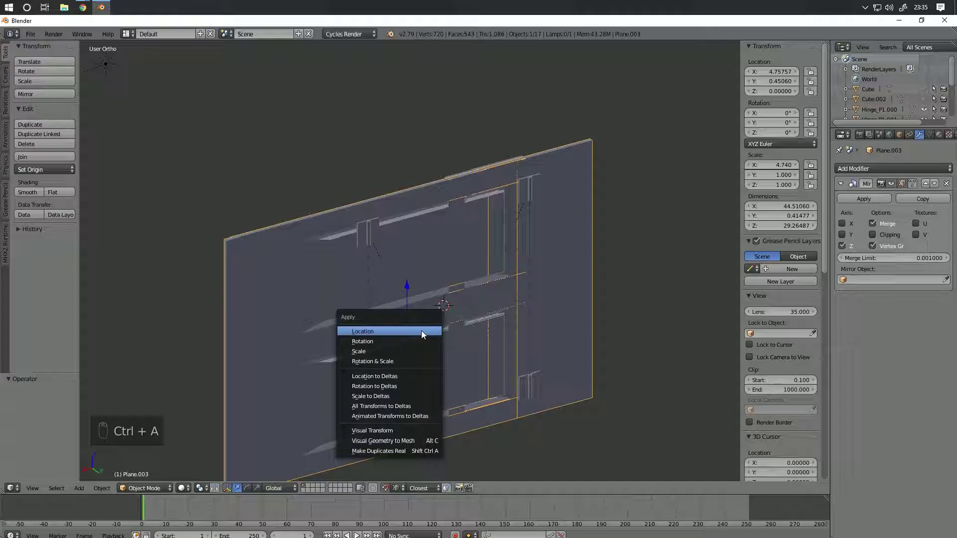
click(384, 351)
key(ctrl+z)
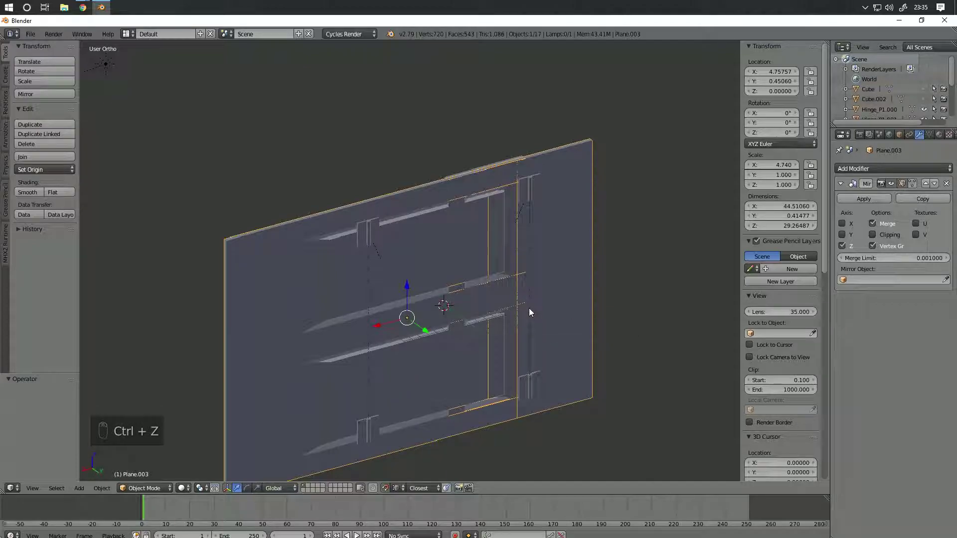
key(ctrl+z)
middle_drag(390, 337, 503, 305)
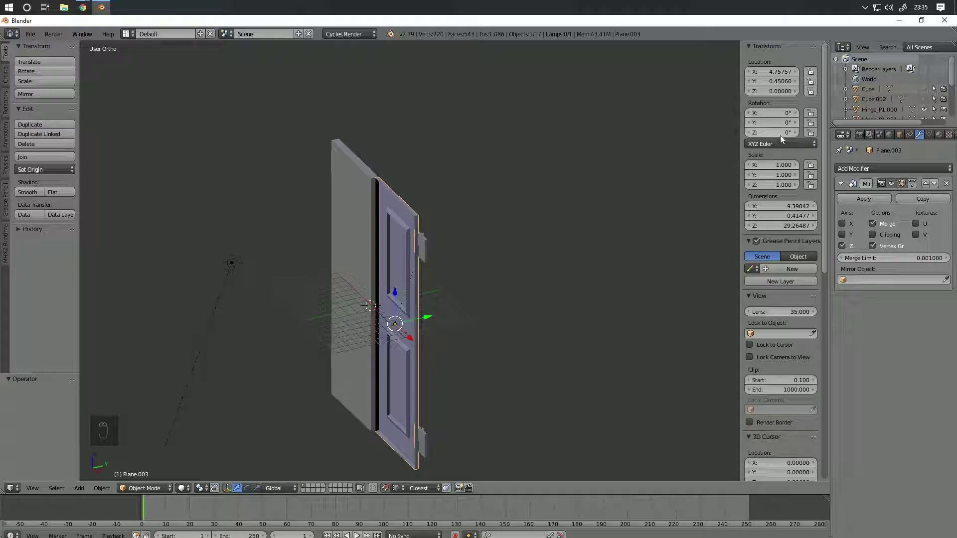
Step: Enable the Y axis and disable the Z axis in the shutter's Mirror modifier
click(842, 234)
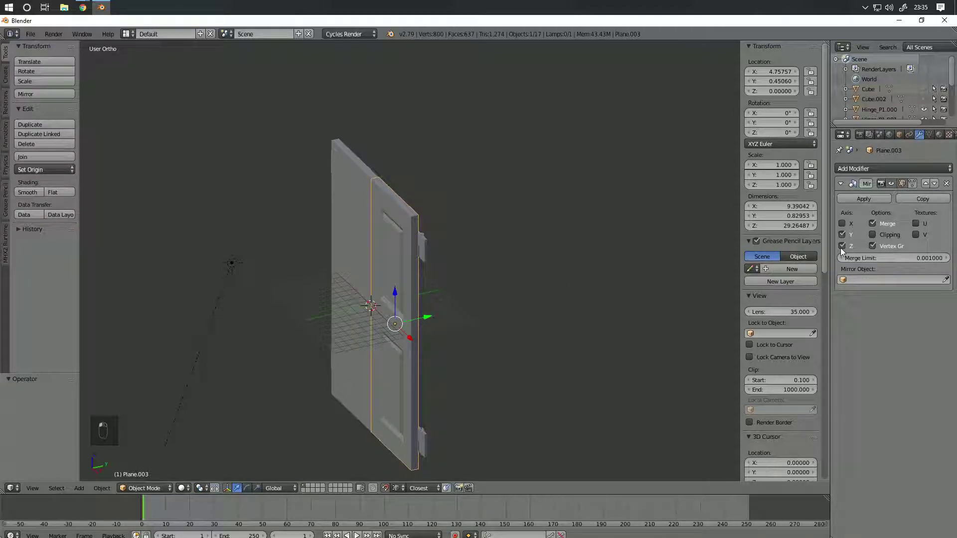
click(841, 247)
middle_drag(637, 266, 420, 268)
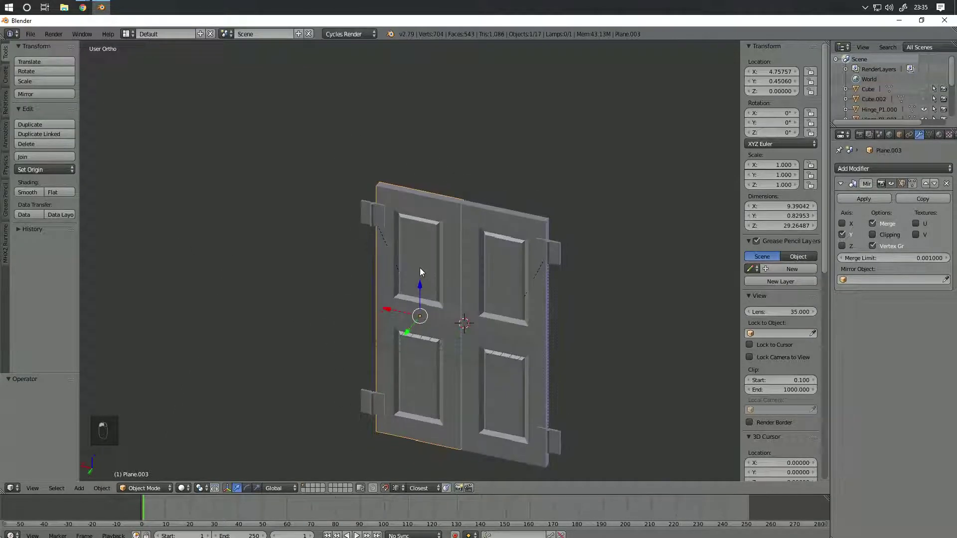
Step: Delete the other, non-mirrored shutter and select the remaining mirrored one
right_click(518, 237)
key(Delete)
click(536, 231)
right_click(443, 270)
Step: Inspect the mirrored shutter's editable mesh by test-moving a vertex on its side edge and cancelling the move
middle_drag(444, 271, 524, 254)
key(Tab)
scroll(418, 287, up, 4)
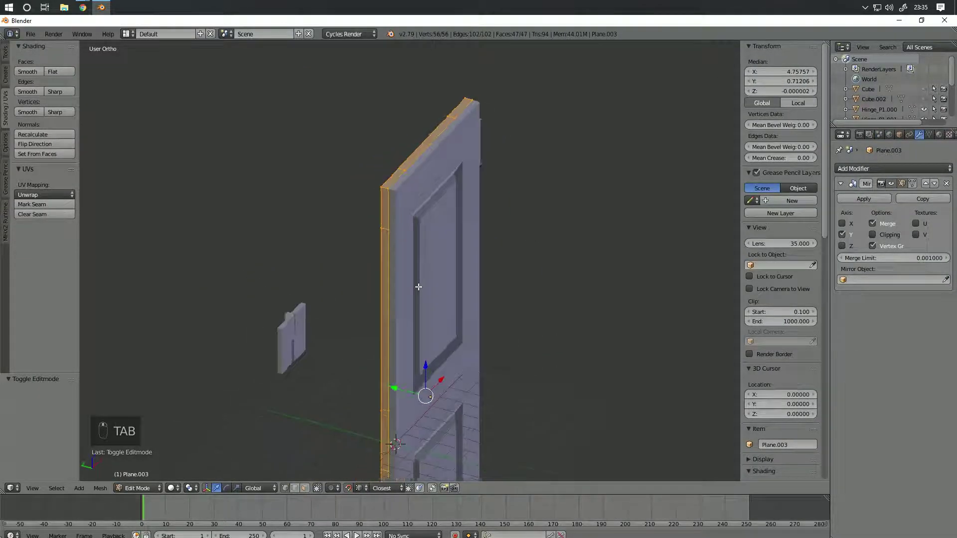
middle_drag(418, 287, 432, 309)
right_click(415, 264)
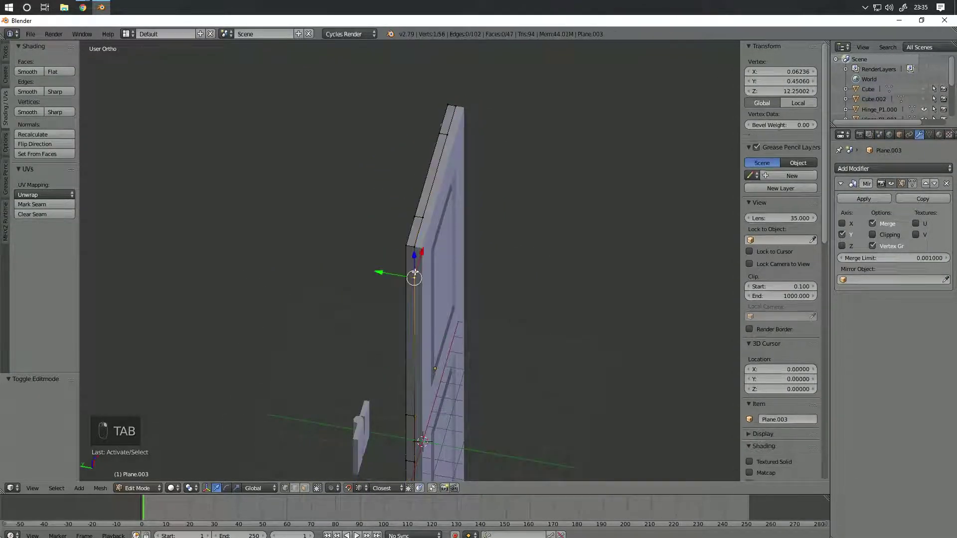
key(g)
right_click(474, 302)
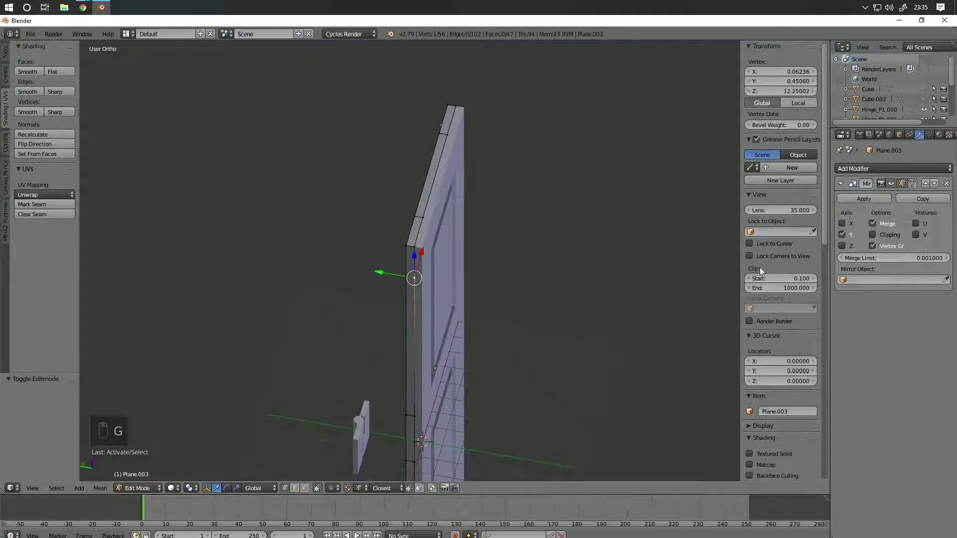
Step: Apply the shutter's Mirror modifier and check the side-edge geometry in Edit Mode with a cancelled vertex move
key(Tab)
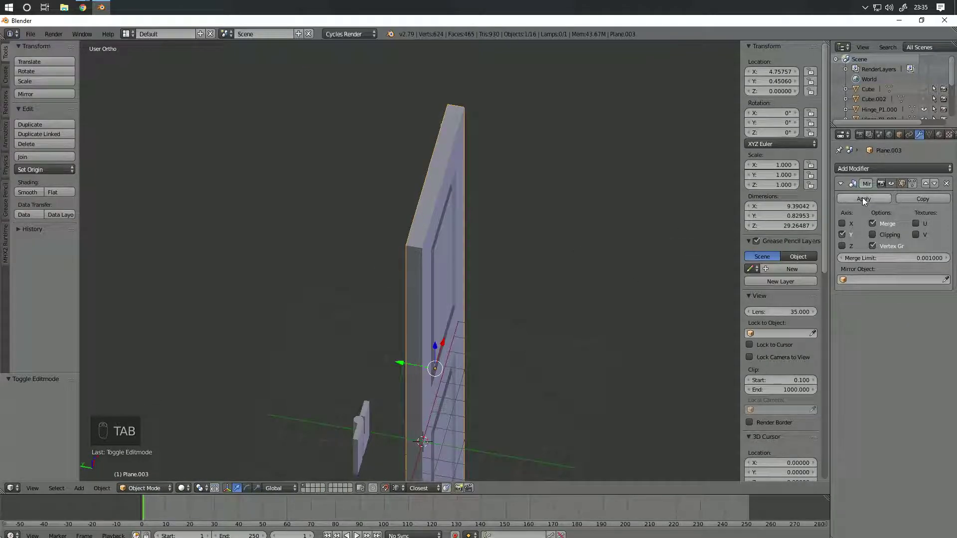
key(Tab)
scroll(490, 271, up, 4)
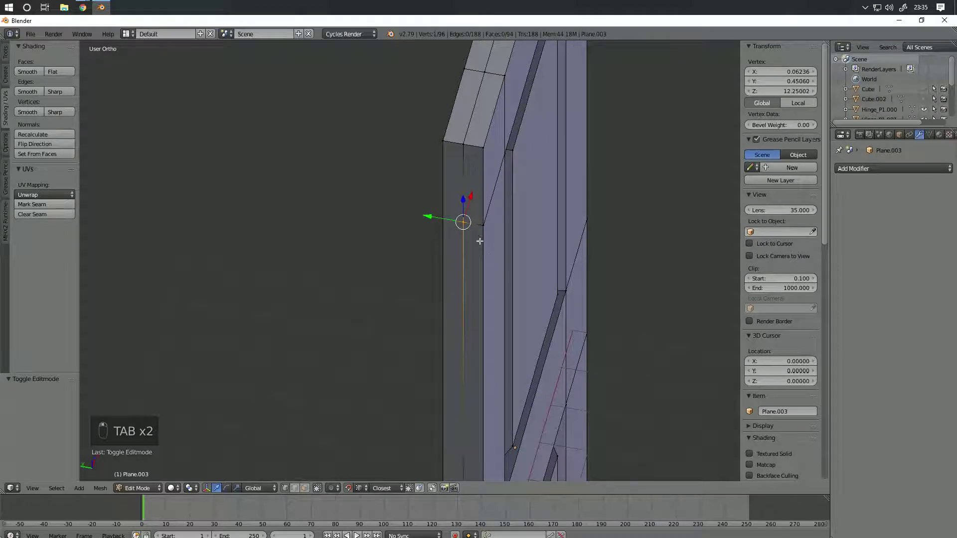
key(g)
right_click(448, 263)
scroll(539, 268, down, 4)
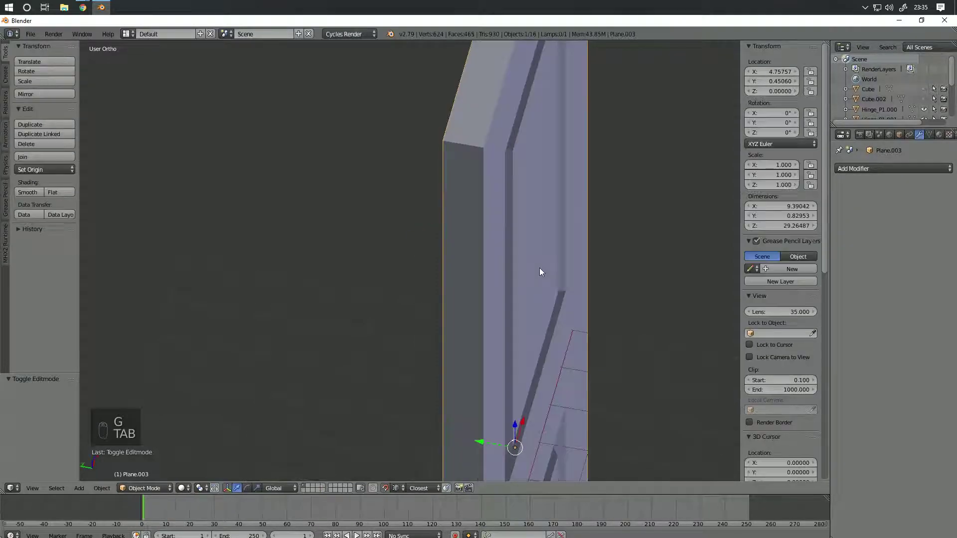
scroll(386, 296, down, 2)
key(Tab)
Step: Duplicate the finished shutter in place and set the copy's X location to -4.75757
middle_drag(386, 297, 523, 290)
scroll(523, 290, down, 5)
middle_drag(417, 288, 443, 306)
key(shift+d)
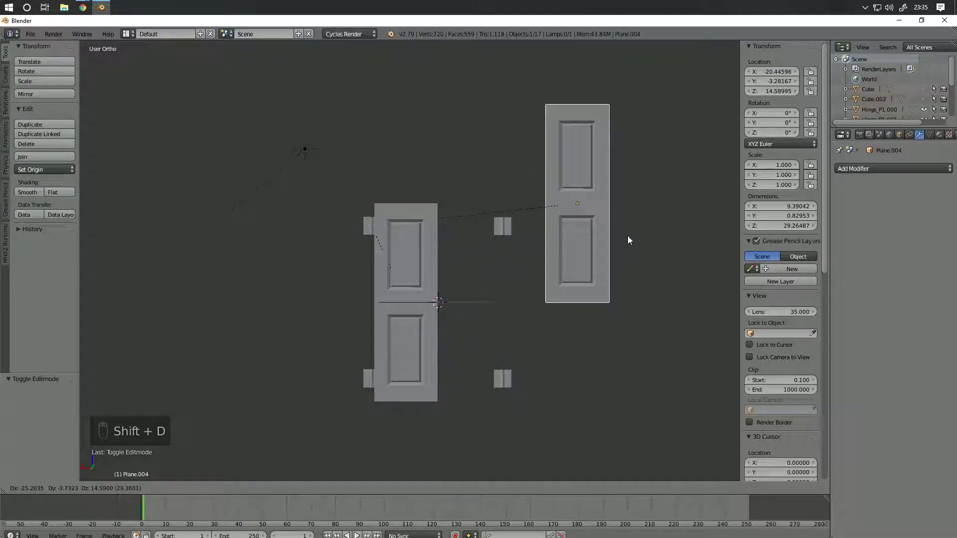
right_click(616, 230)
text(0)
key(Return)
click(766, 71)
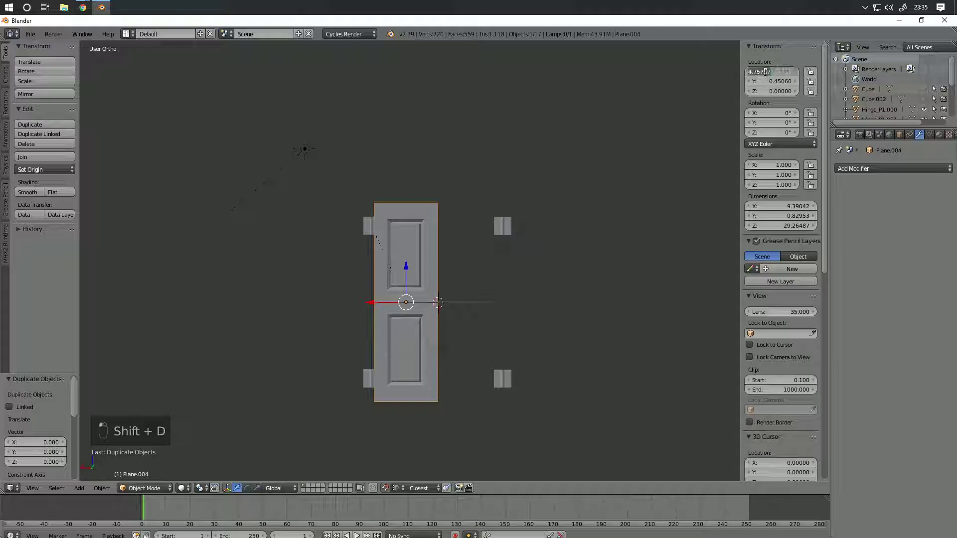
click(751, 72)
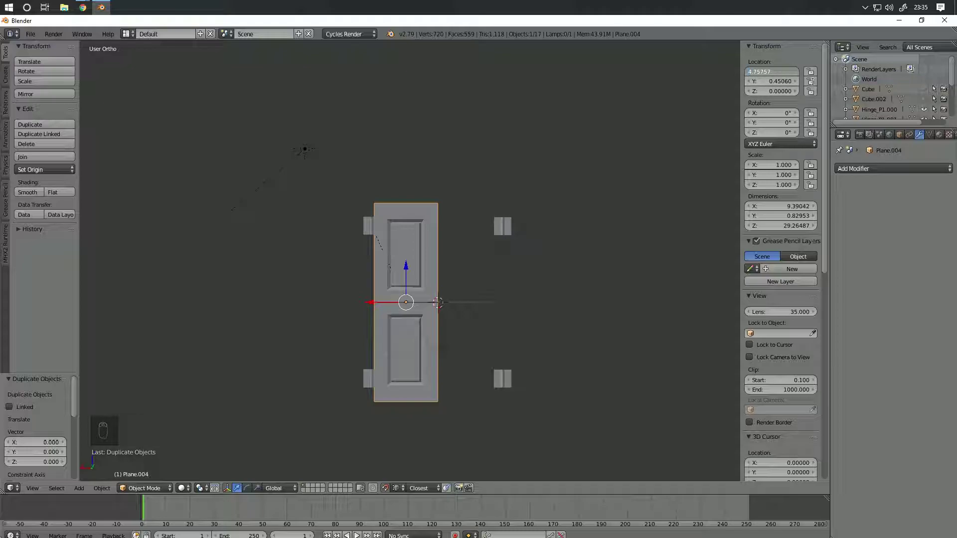
text(-)
key(Return)
Step: Preview the closed pair of shutters in rendered shading from different angles and return to solid shading
key(shift+z)
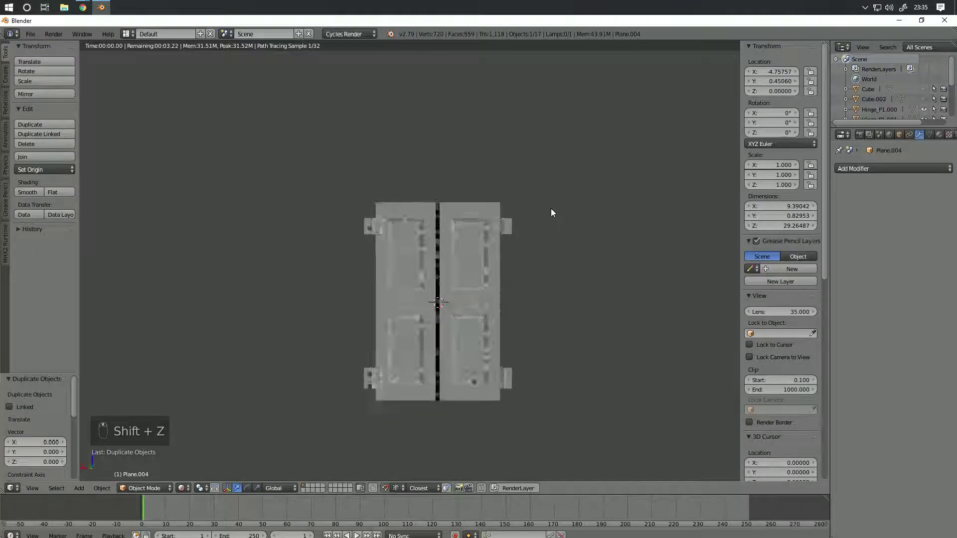
key(z)
key(z)
key(z)
middle_drag(551, 208, 501, 249)
key(shift+z)
key(z)
key(z)
key(z)
Step: Unhide all objects and try rotating the duplicated shutter's upper hinge about Z, cancelling the rotation
key(alt+h)
right_click(500, 247)
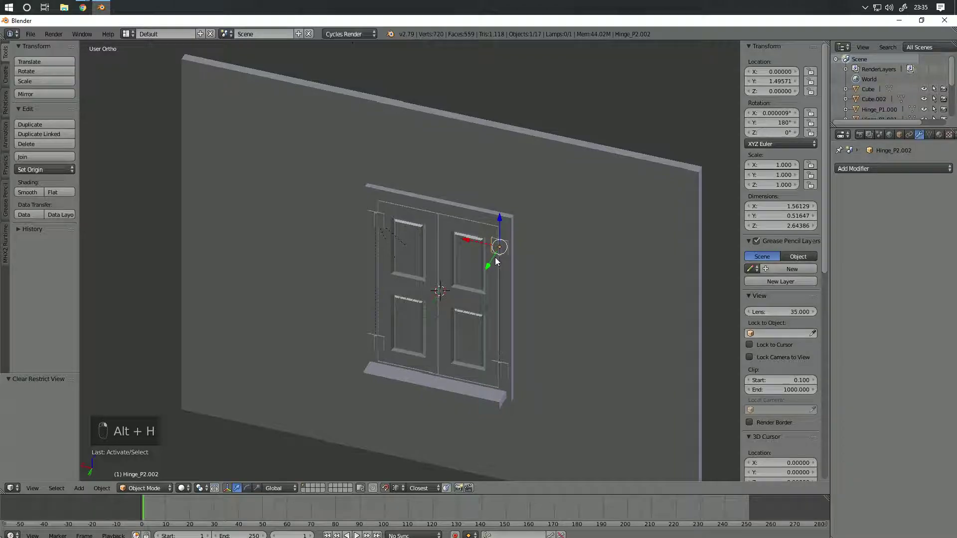
scroll(504, 262, up, 3)
key(r)
key(z)
right_click(658, 269)
Step: Parent the duplicated shutter to its upper hinge part using Object with Keep Transform
right_click(553, 270)
right_click(557, 241)
middle_drag(557, 241, 590, 227)
key(ctrl+p)
click(590, 228)
Step: Swing the duplicated shutter open by rotating its upper hinge part 125° about the Z axis
right_click(565, 226)
right_click(566, 225)
key(r)
key(z)
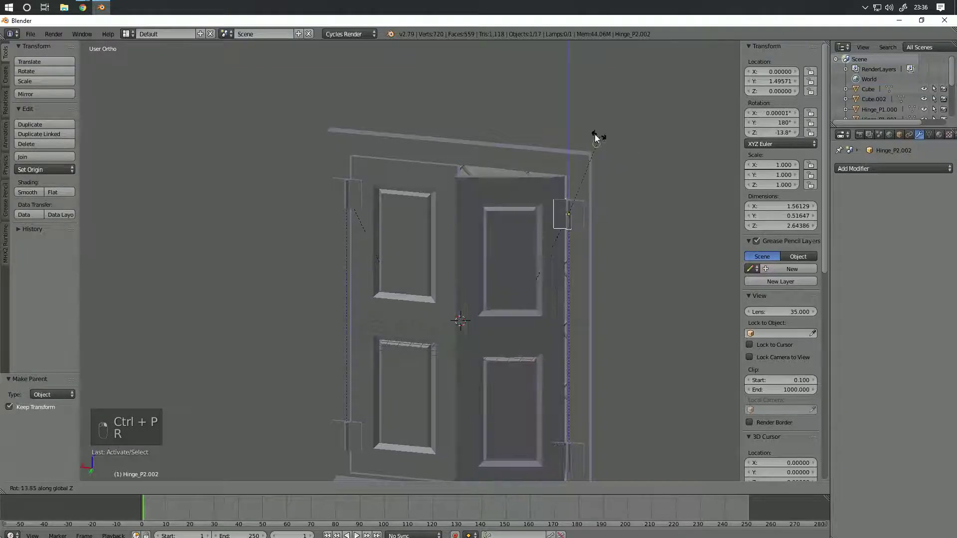
text(125)
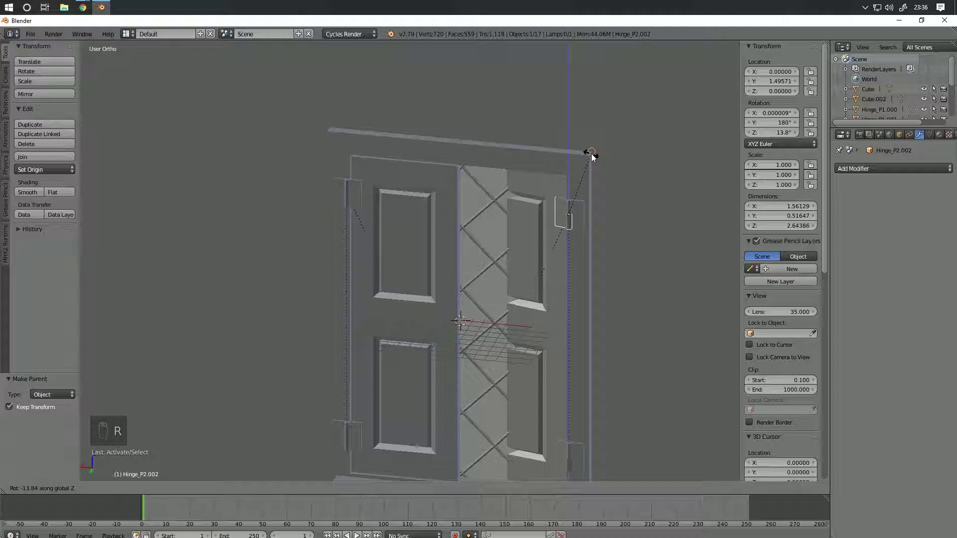
key(Return)
Step: Swing the original shutter open by rotating its upper hinge part -119° about the Z axis
right_click(352, 190)
key(r)
text(119)
key(Return)
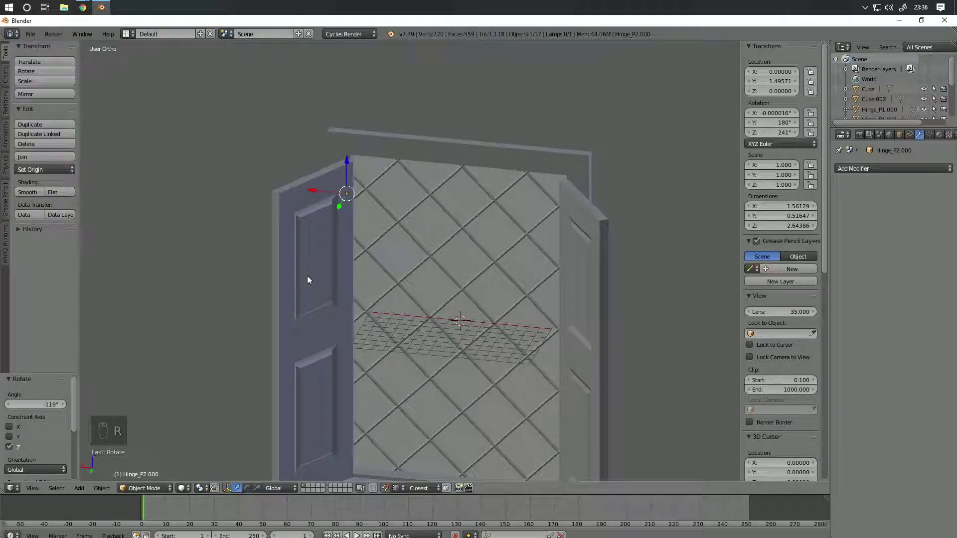
Step: Preview the window with its open shutters in rendered shading from several angles and return to solid shading
key(shift+z)
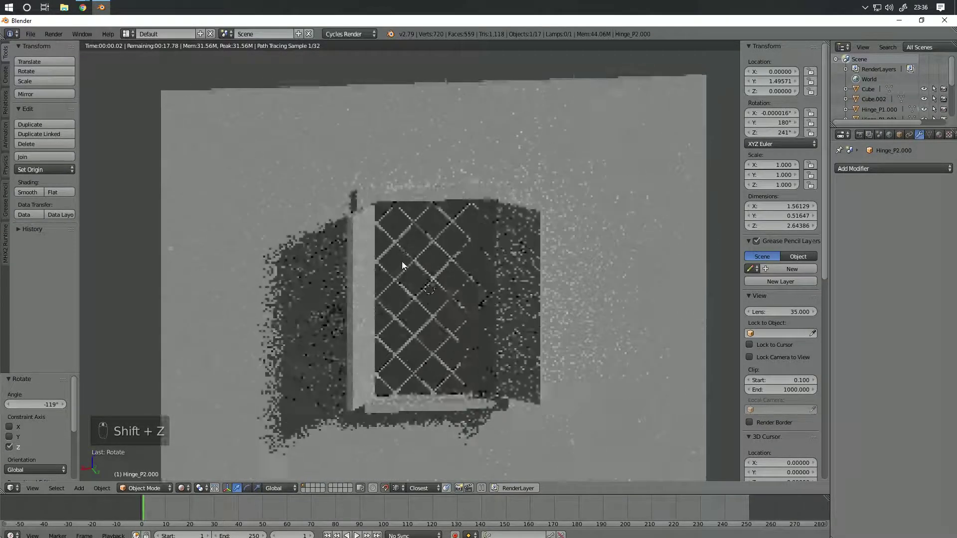
key(z)
key(z)
key(z)
mouse_move(414, 264)
middle_down()
mouse_move(278, 254)
mouse_move(205, 265)
mouse_move(348, 250)
mouse_move(335, 299)
mouse_move(373, 245)
mouse_move(423, 201)
mouse_move(321, 192)
mouse_move(500, 203)
mouse_move(433, 196)
mouse_move(380, 149)
mouse_move(455, 169)
middle_up()
key(shift+z)
key(z)
key(z)
key(z)
mouse_move(490, 164)
middle_down()
mouse_move(494, 210)
mouse_move(544, 176)
mouse_move(468, 180)
mouse_move(402, 157)
mouse_move(384, 122)
mouse_move(252, 141)
mouse_move(431, 152)
mouse_move(265, 339)
middle_up()
key(z)
key(z)
key(z)
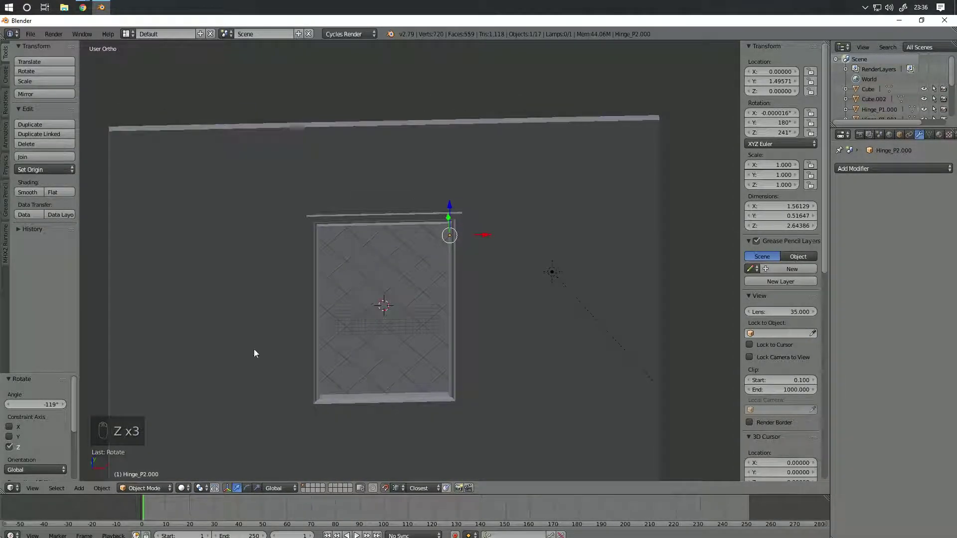
Step: Add a 32-vertex circle mesh with radius 1.000 at the world origin
click(80, 488)
mouse_move(97, 476)
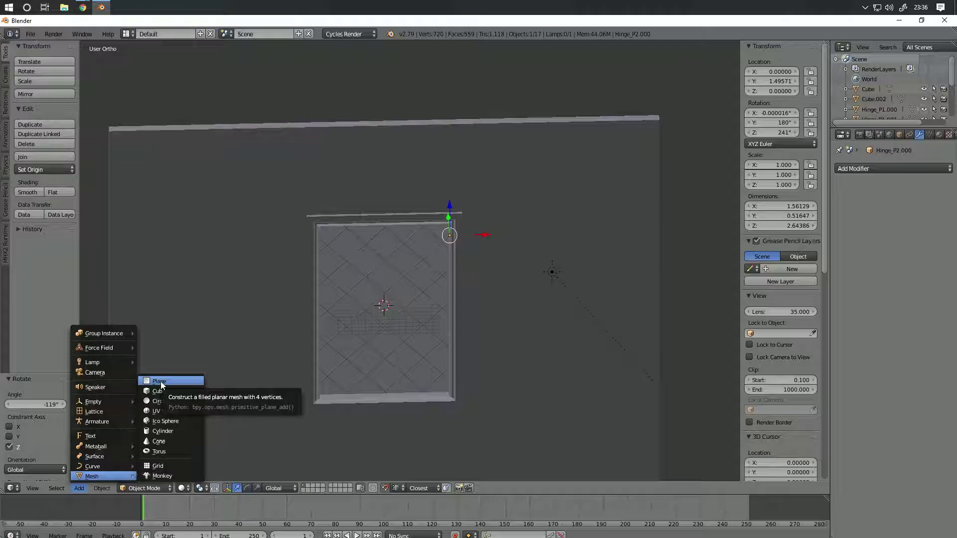
click(169, 400)
middle_drag(214, 392, 472, 386)
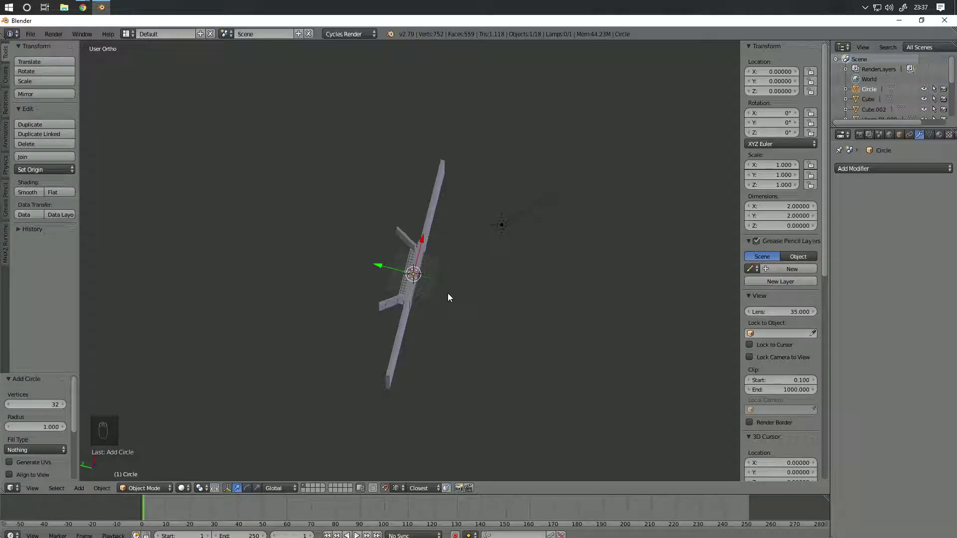
Step: Move the circle to layer 2 and show only that layer
key(m)
click(539, 312)
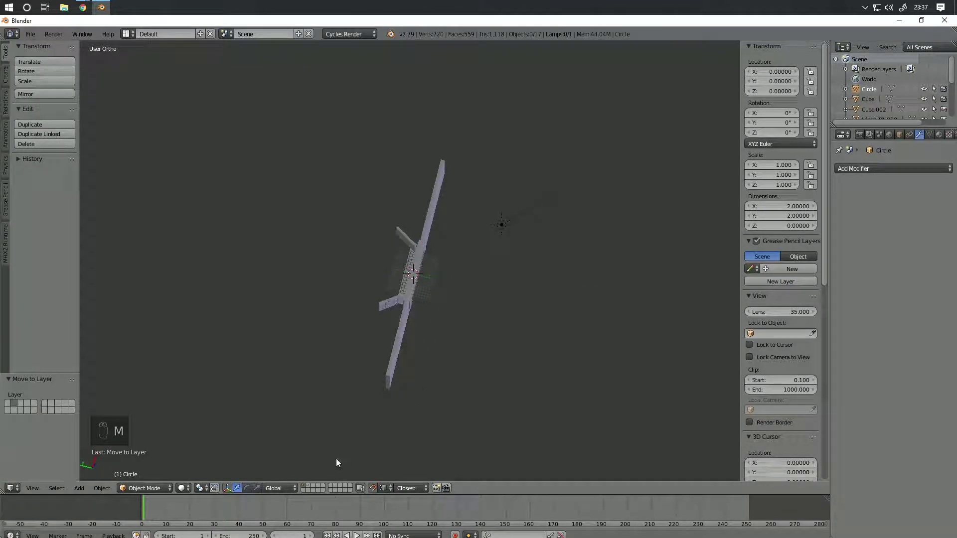
click(309, 487)
scroll(489, 327, up, 8)
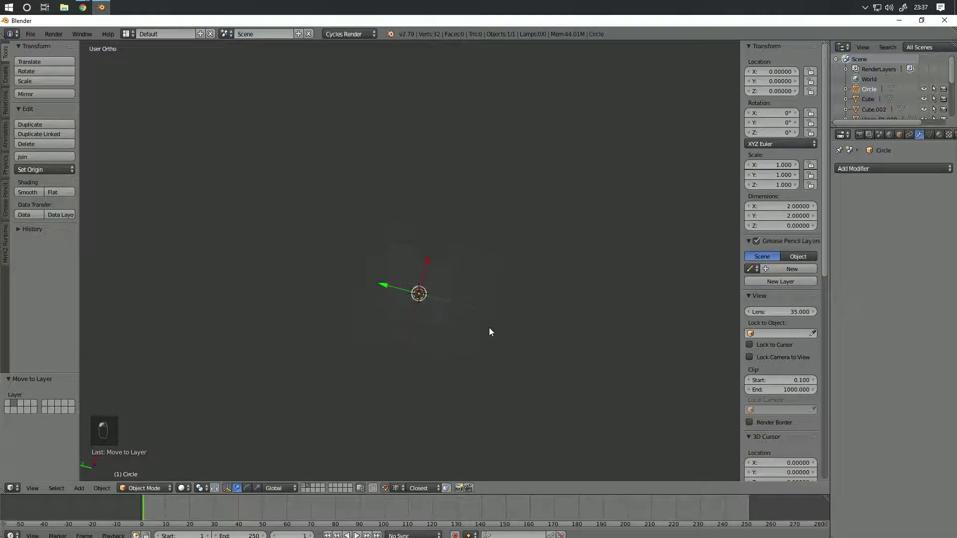
shift+middle_drag(492, 328, 435, 273)
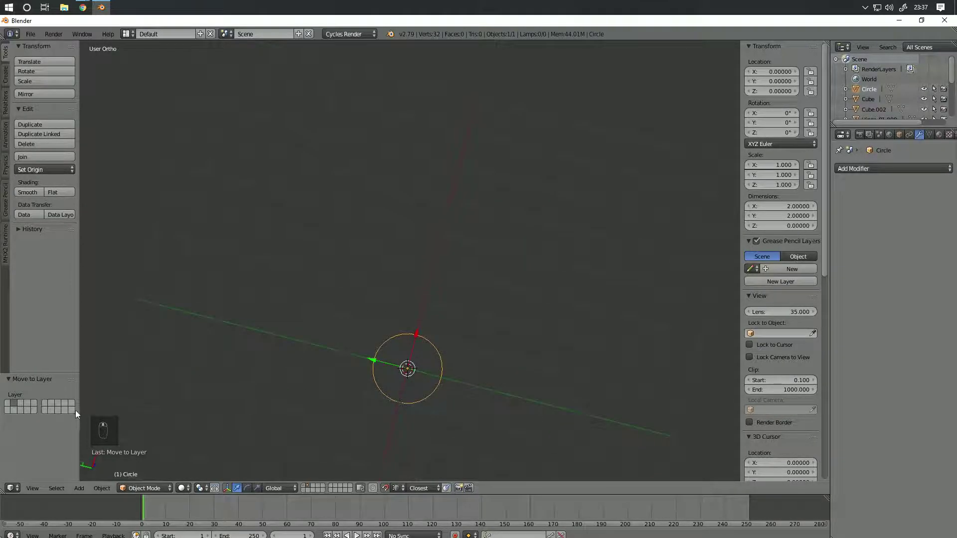
Step: Delete the existing circle and add an 8-vertex circle mesh with radius 1.000 at the world origin
key(Delete)
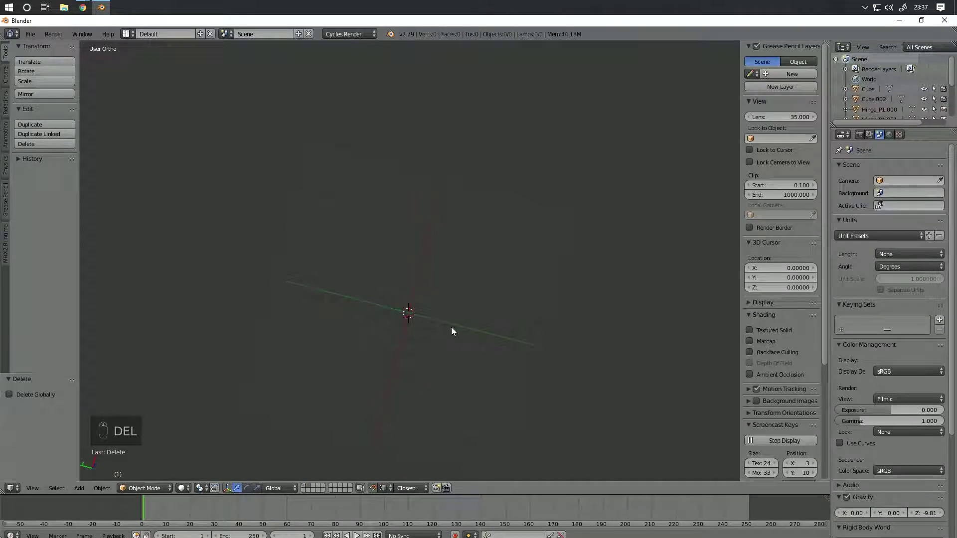
click(79, 488)
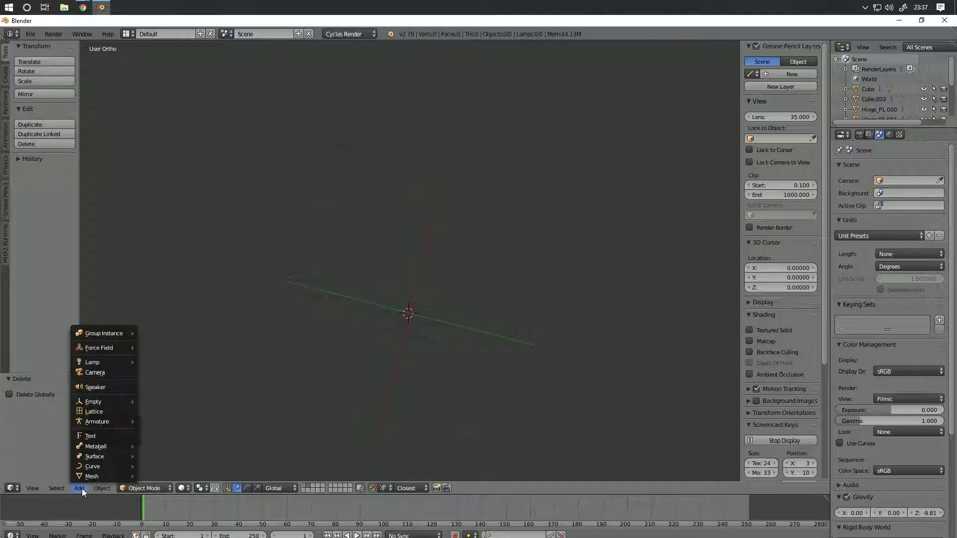
mouse_move(97, 474)
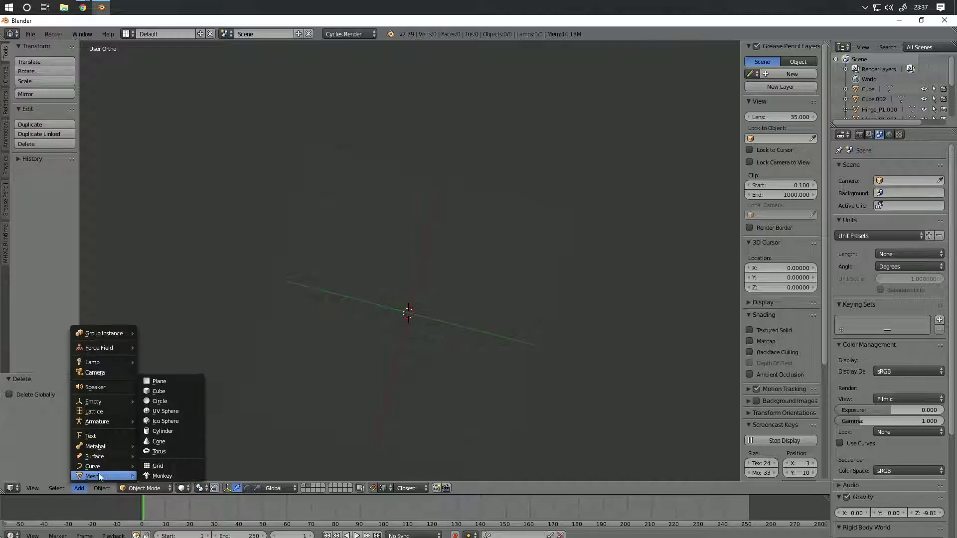
click(163, 402)
scroll(423, 367, up, 8)
shift+middle_drag(423, 368, 441, 240)
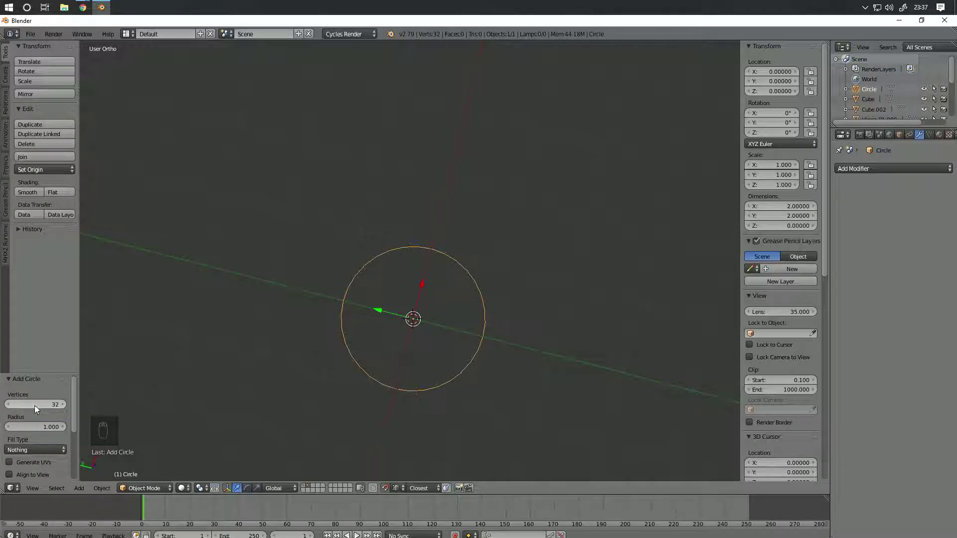
text(8)
key(Return)
Step: Delete the circle's three vertices on the negative Y side, leaving a half-circle arc
key(Tab)
right_click(480, 272)
shift+right_click(482, 337)
shift+right_click(450, 382)
key(Delete)
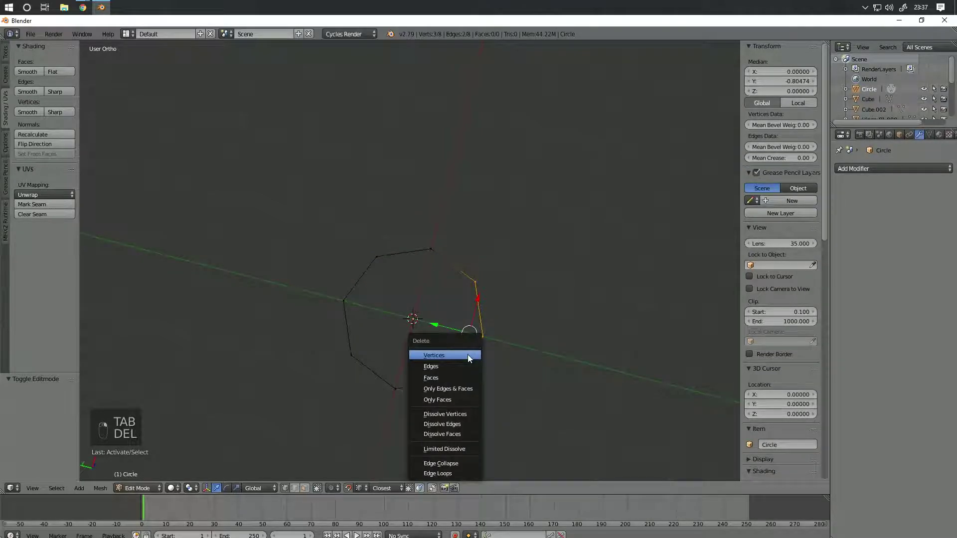
click(465, 355)
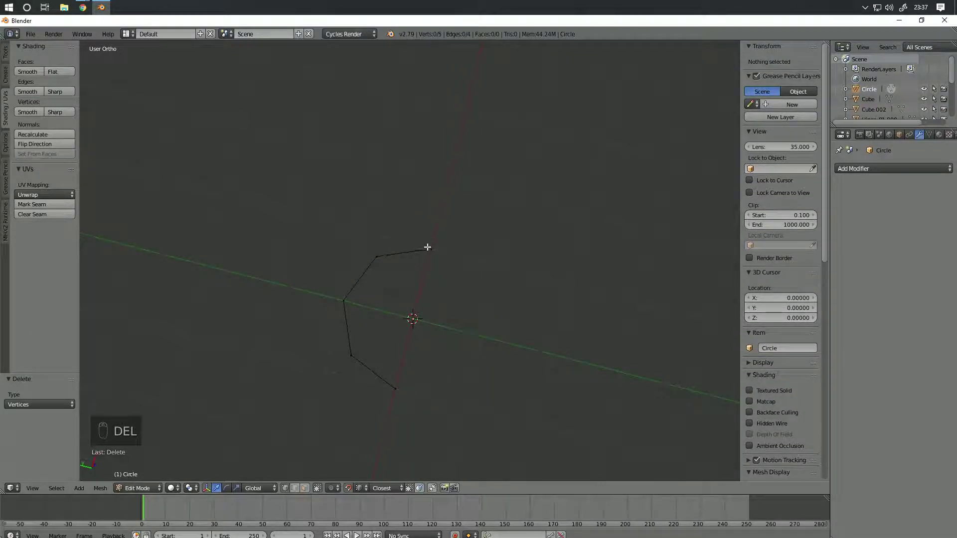
Step: Stretch the whole arc along the X axis by a factor of about 1.430 in top view
key(a)
key(KP_7)
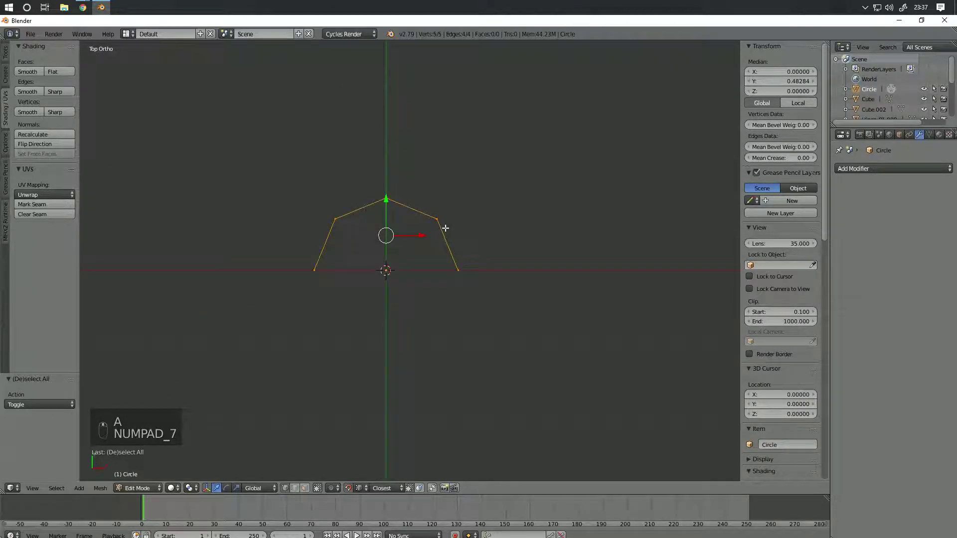
key(s)
key(x)
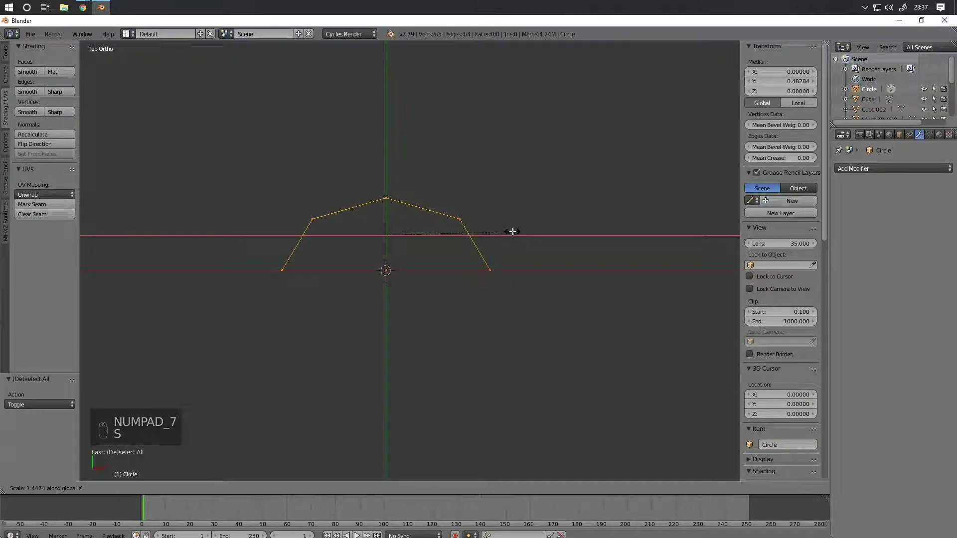
click(510, 232)
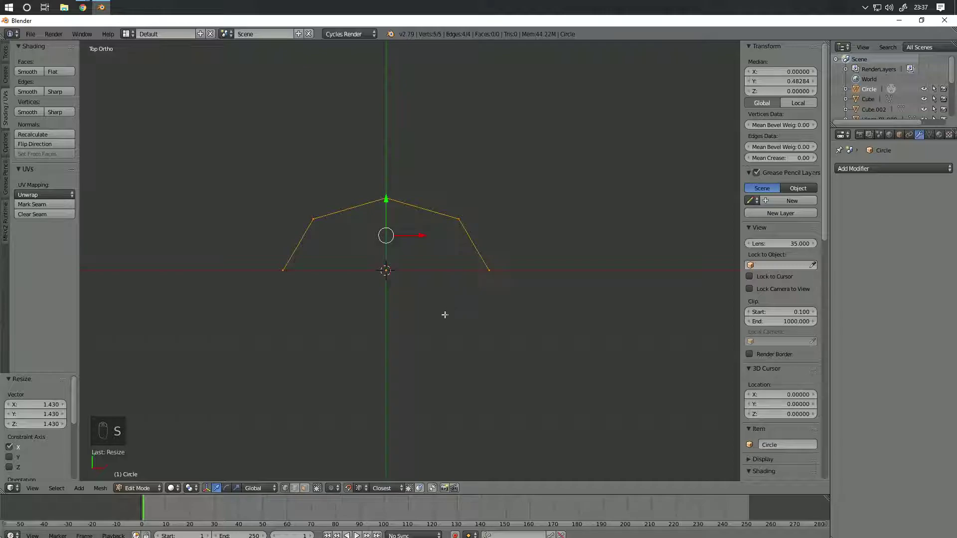
Step: Duplicate the arc in place and rotate the copy 180° about the Z axis
key(shift+d)
right_click(452, 289)
key(r)
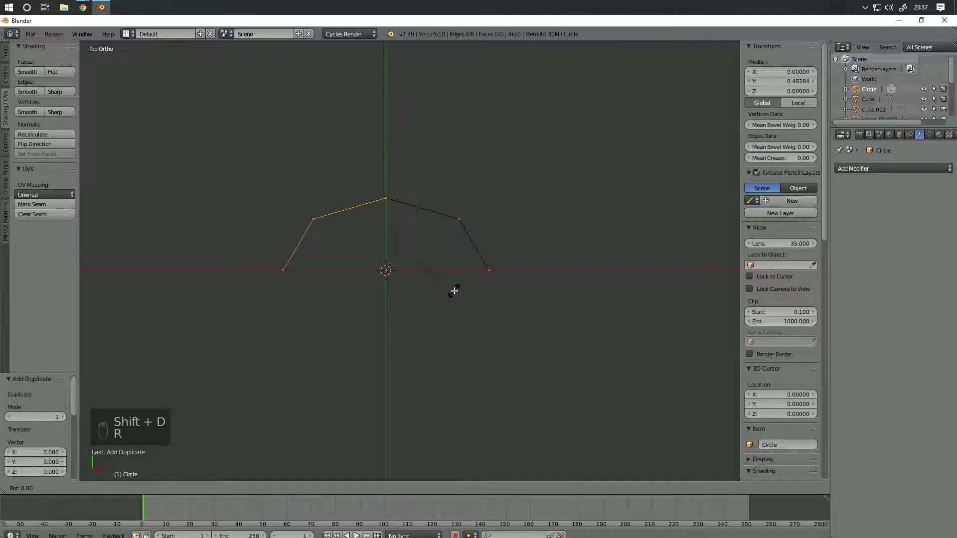
text(180)
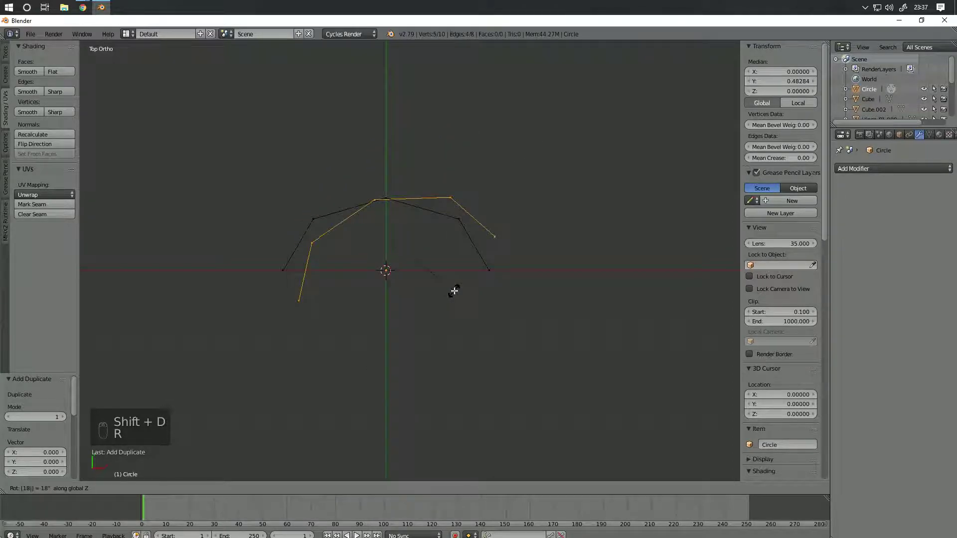
key(Return)
Step: Move the copied arc down in Y and about 2.85 along X so its end vertex meets the original arc's end
key(g)
key(y)
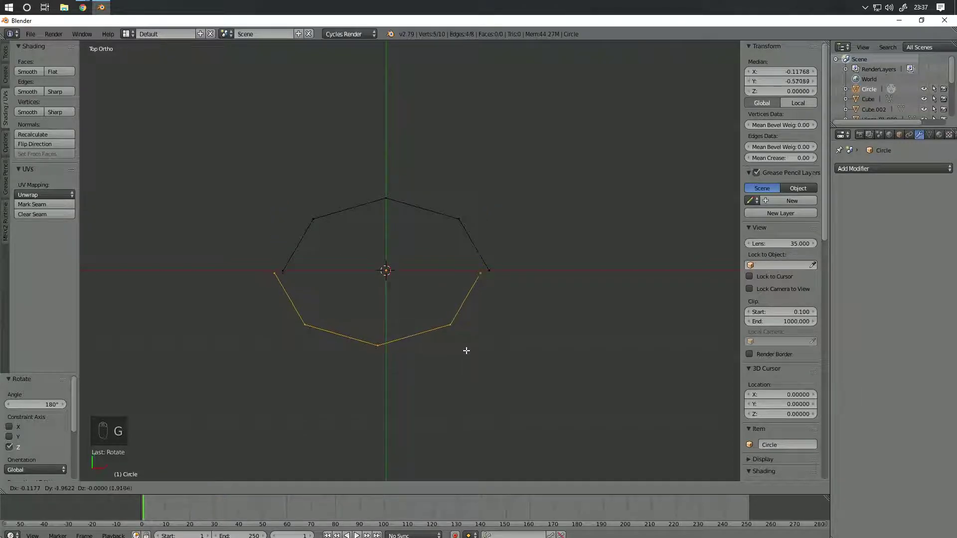
click(466, 349)
key(g)
key(x)
click(634, 368)
scroll(594, 326, up, 8)
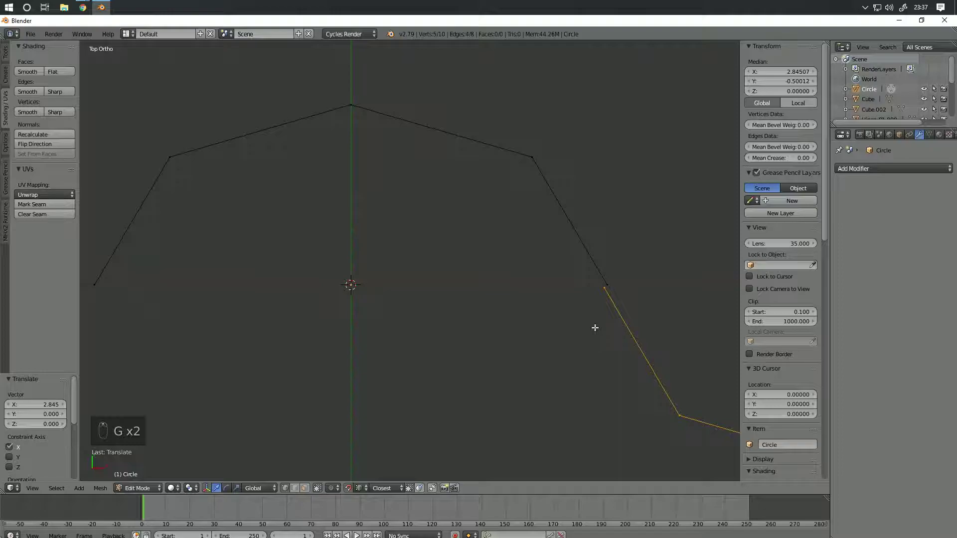
shift+middle_drag(482, 262, 425, 373)
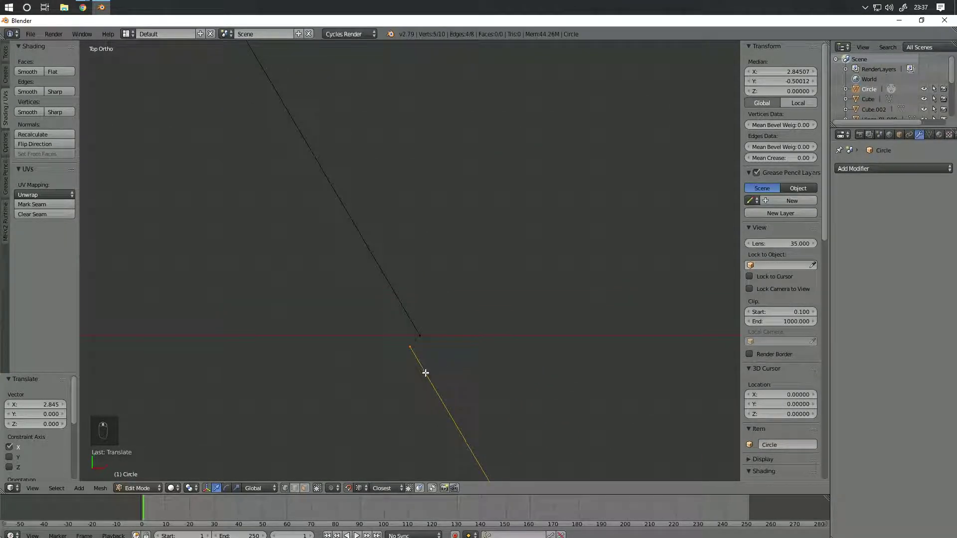
key(g)
click(419, 338)
Step: Remove the doubled vertex where the two arcs join in the wave segment
scroll(474, 327, down, 7)
key(a)
middle_drag(482, 320, 431, 283)
shift+middle_drag(408, 391, 448, 375)
key(a)
key(a)
key(a)
key(a)
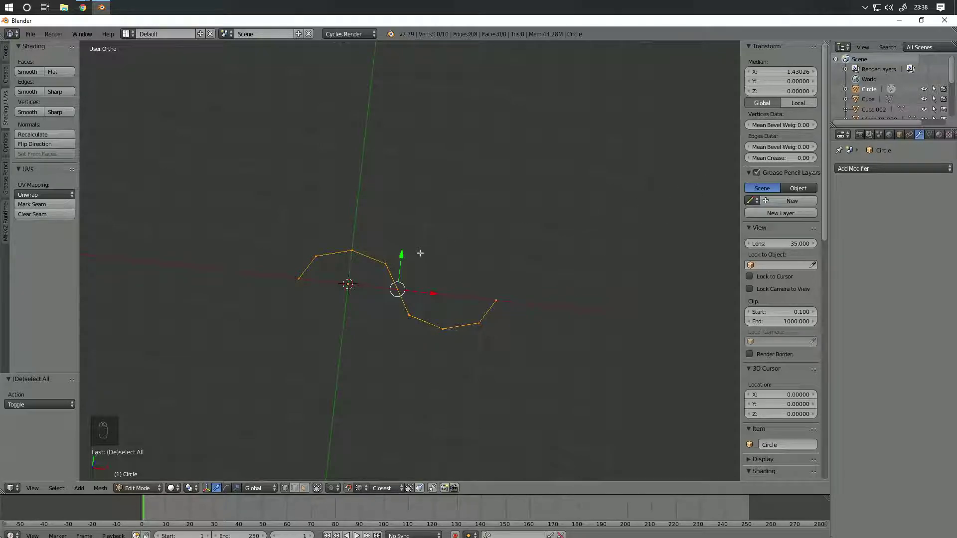
click(6, 59)
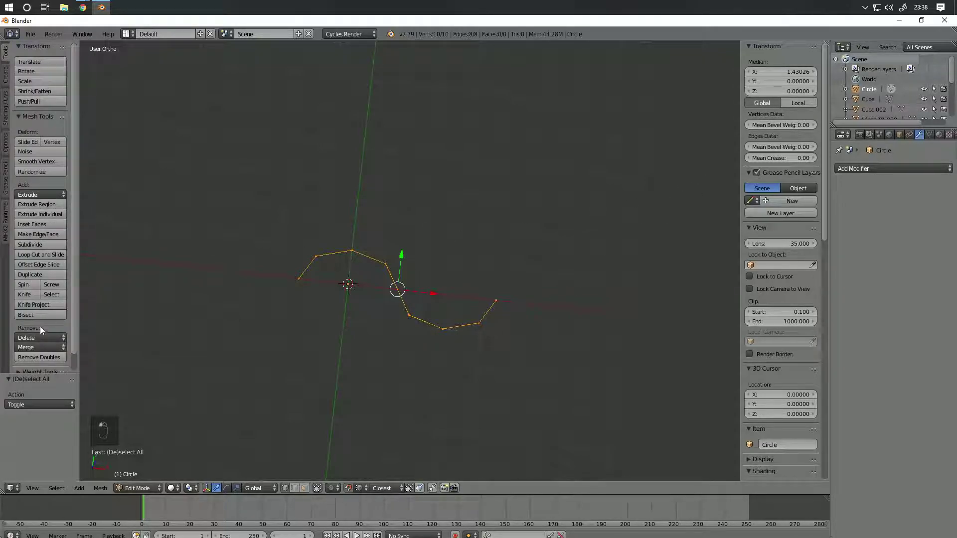
click(41, 357)
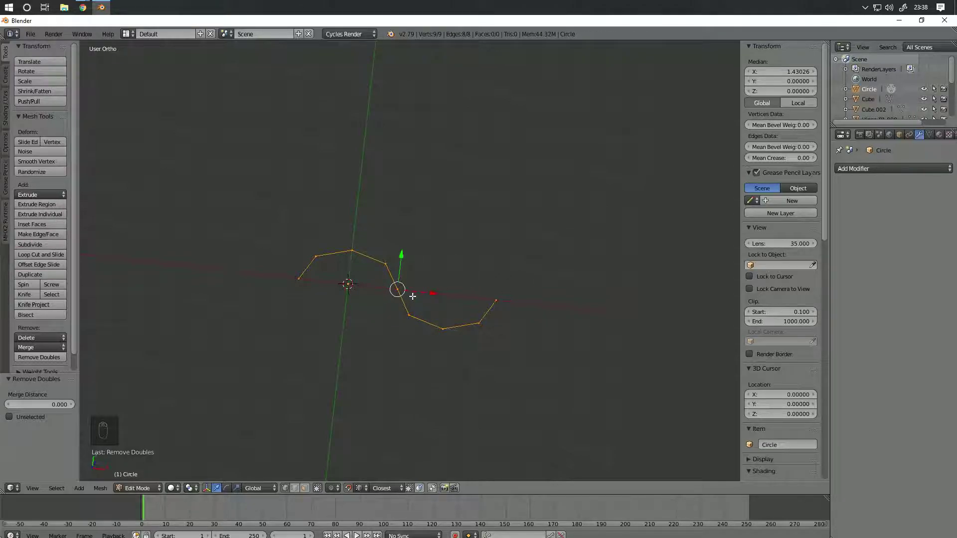
Step: Centre the wave segment on its object origin by setting the median X of all vertices to 0, and return to Object Mode
key(Tab)
key(Tab)
key(a)
key(a)
key(a)
key(a)
key(a)
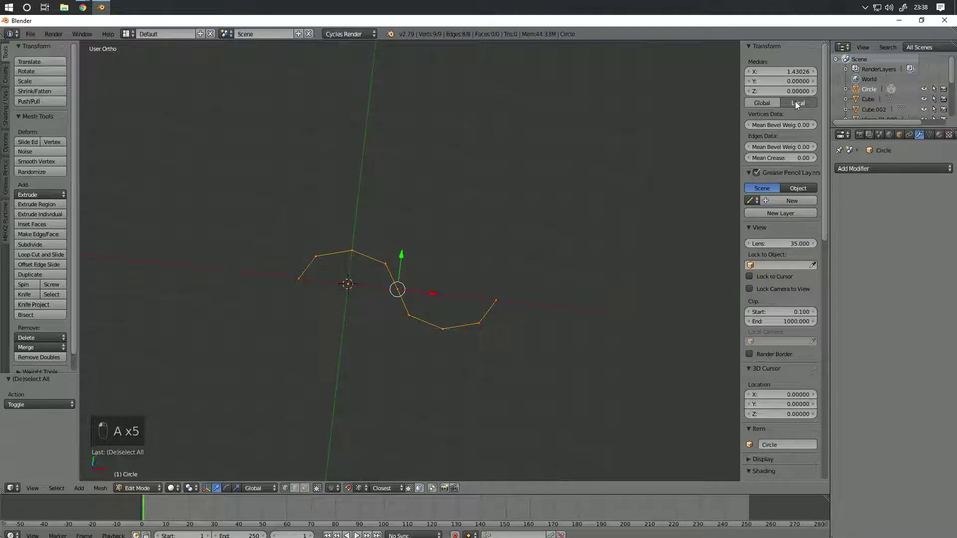
text(0)
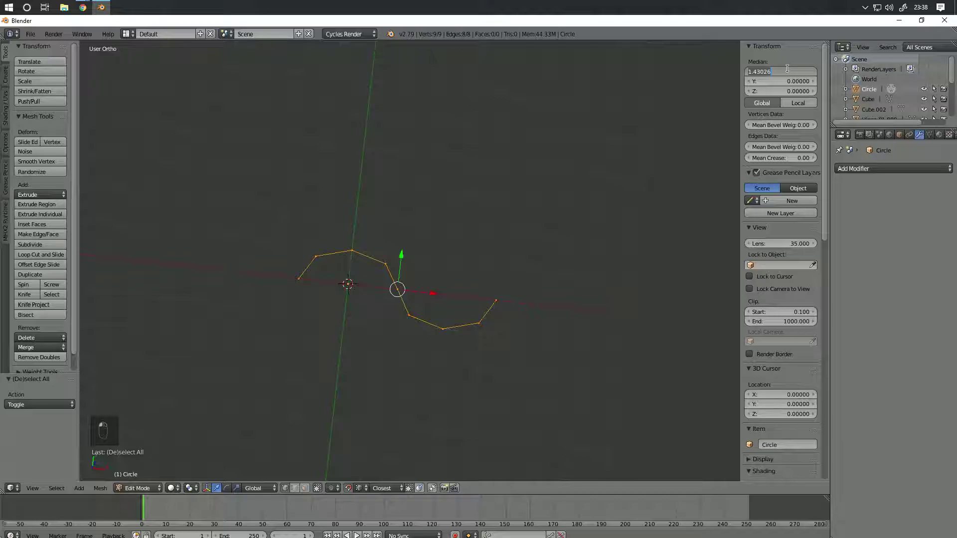
key(Return)
middle_drag(520, 216, 640, 172)
key(Tab)
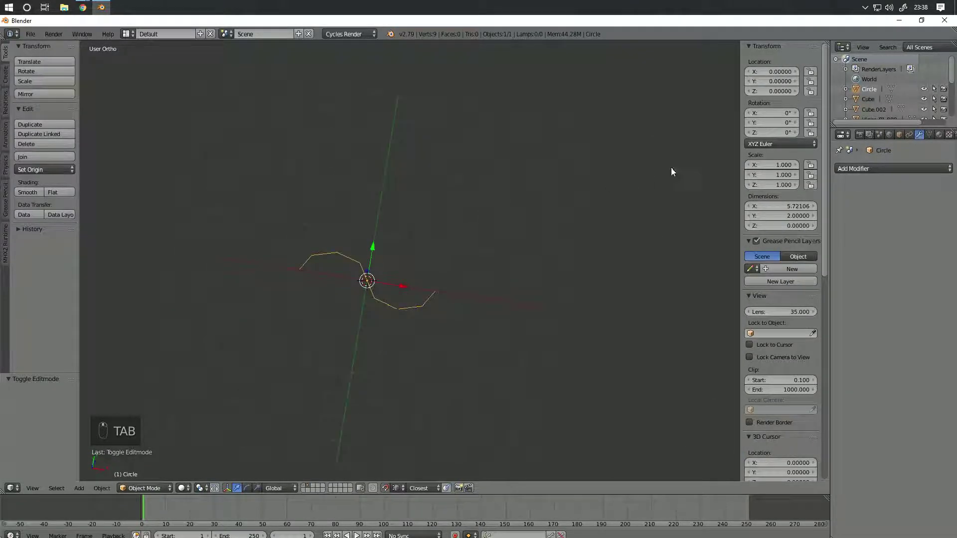
Step: Repeat the wave segment along X with an Array modifier with a count of 5 and apply the modifier
click(859, 168)
click(772, 192)
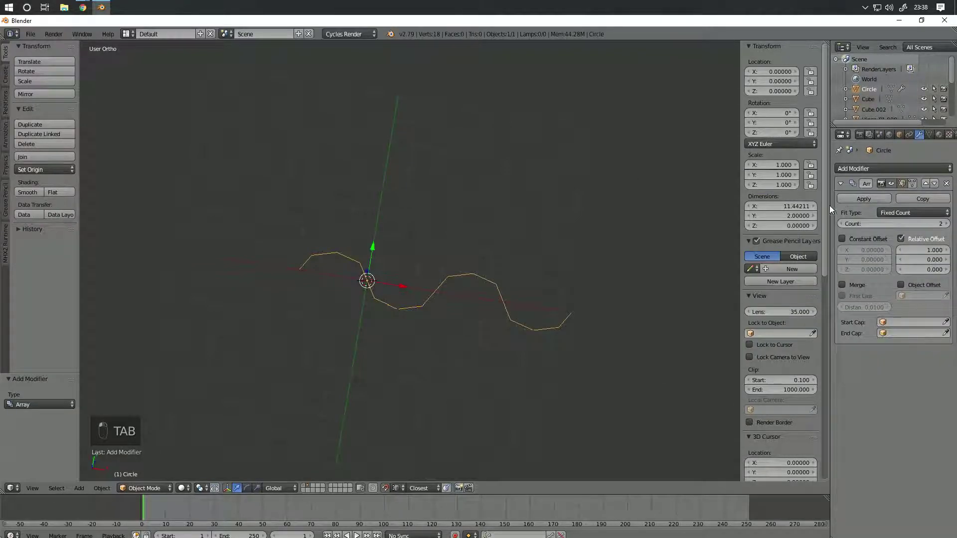
click(950, 224)
scroll(578, 254, down, 7)
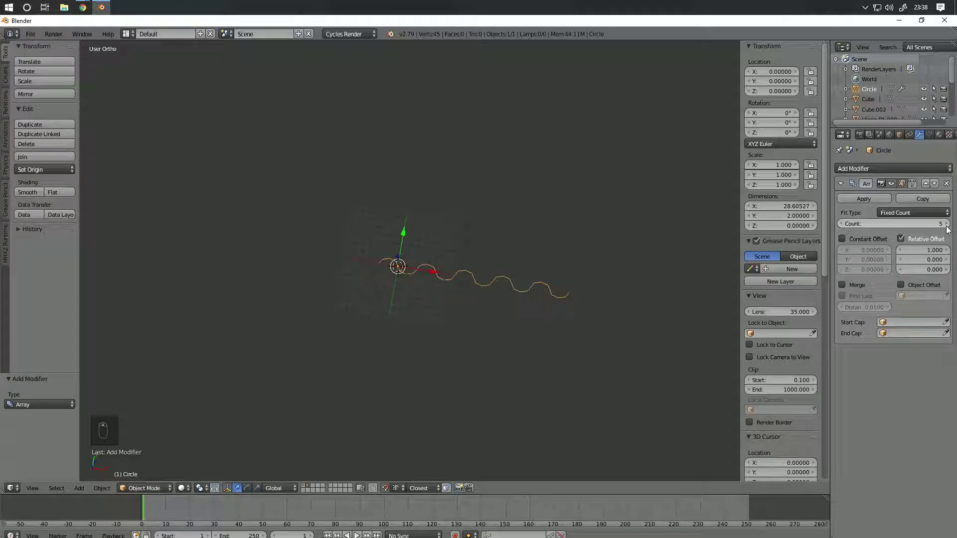
click(858, 286)
click(864, 199)
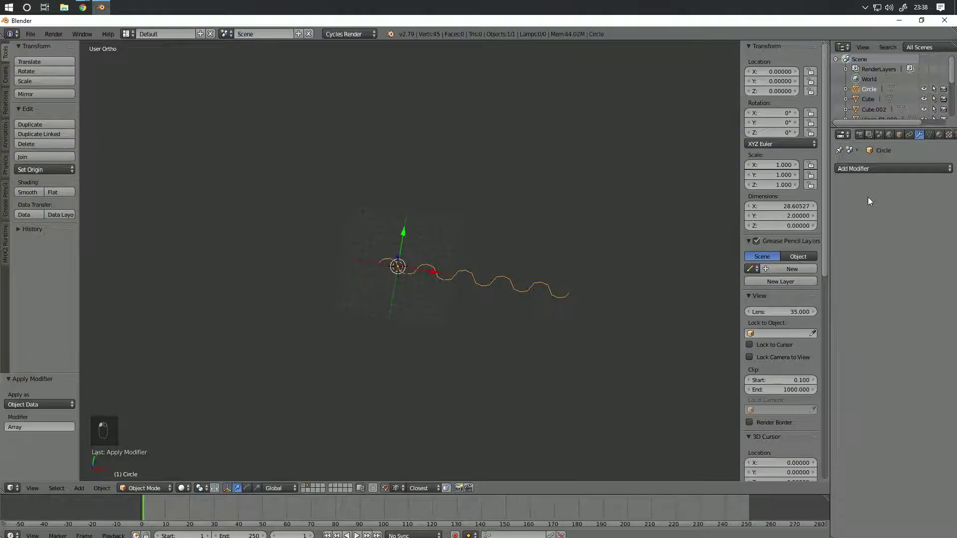
Step: Try removing doubles on all vertices of the arrayed wave profile, and undo the merge
key(Tab)
middle_drag(560, 254, 419, 241)
key(a)
key(a)
key(a)
key(a)
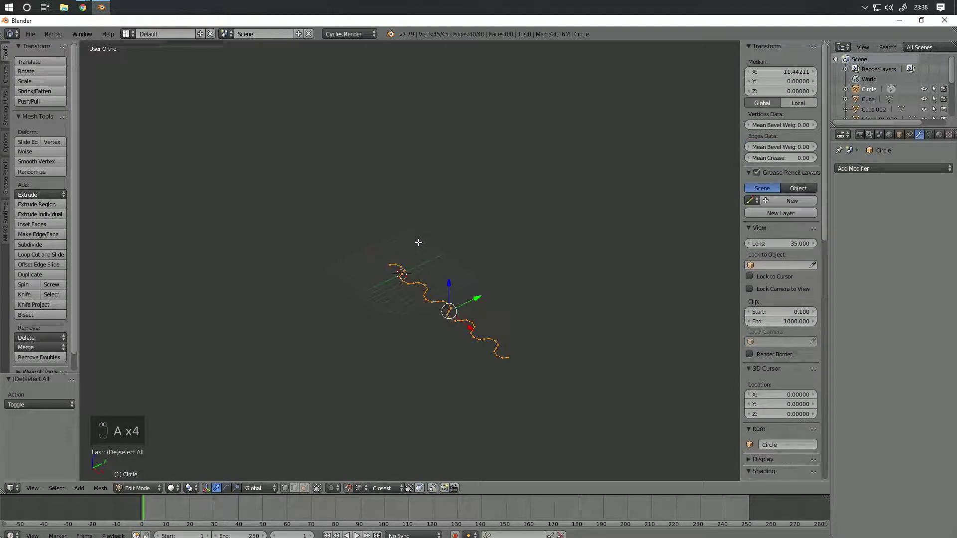
click(49, 357)
scroll(459, 220, up, 5)
key(ctrl+z)
Step: Test whether the vertices joining the wave segments are connected by grabbing them, cancelling each move
scroll(430, 228, up, 2)
right_click(393, 165)
key(g)
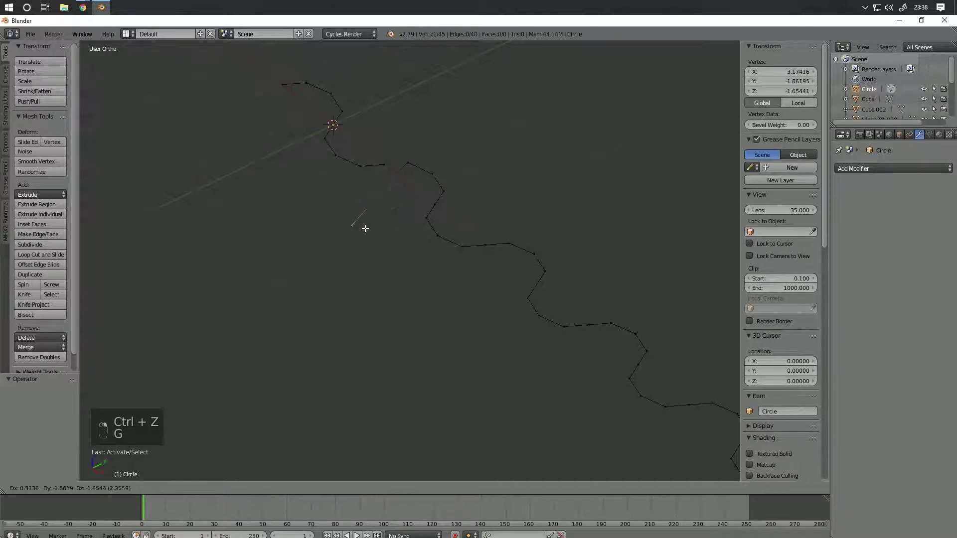
right_click(394, 226)
key(g)
right_click(481, 208)
key(a)
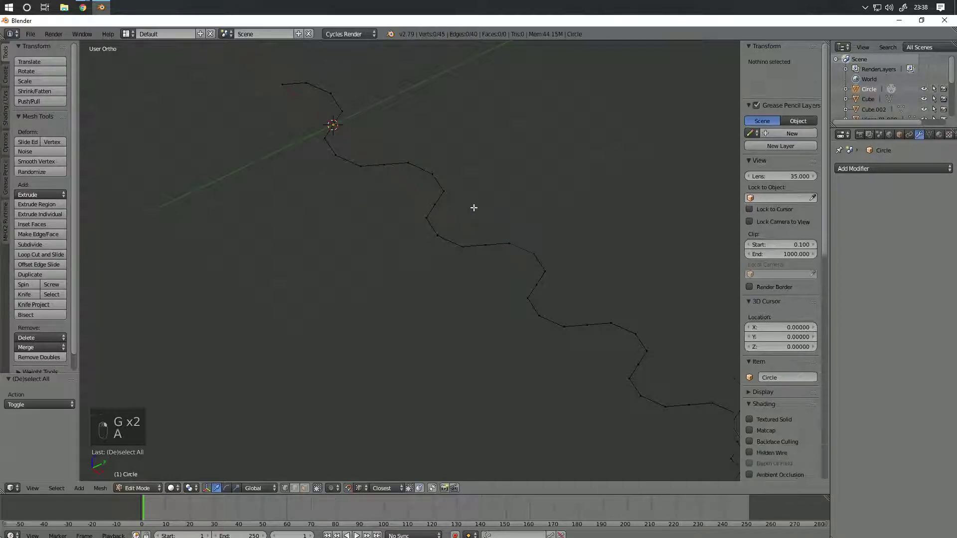
Step: Remove doubles on all vertices of the wave profile and return to Object Mode
key(a)
click(44, 357)
middle_drag(289, 264, 356, 258)
key(Tab)
middle_drag(457, 256, 444, 229)
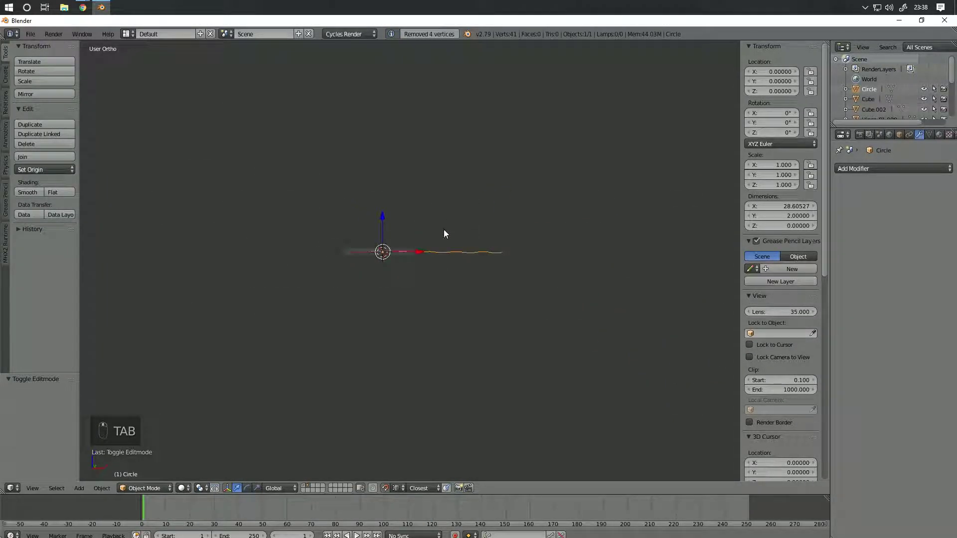
Step: Move the wave profile to layer 1 and show only that layer
key(m)
click(584, 258)
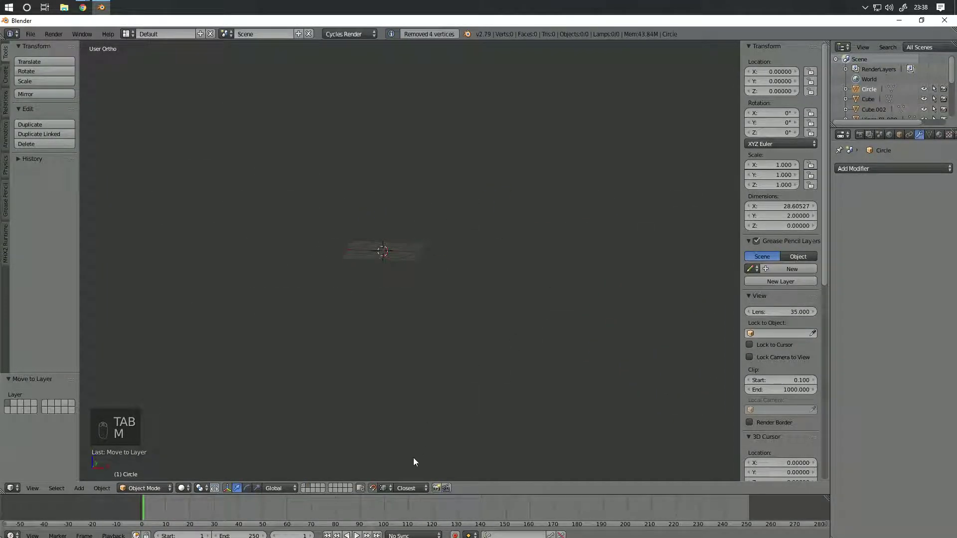
click(304, 486)
Step: In wireframe top view, move the wave profile in front of the window by about -11.187 in X and -4.072 in Y
middle_drag(315, 462, 267, 391)
key(KP_7)
scroll(352, 349, up, 4)
shift+middle_drag(386, 309, 528, 319)
scroll(494, 282, down, 2)
scroll(496, 287, down, 2)
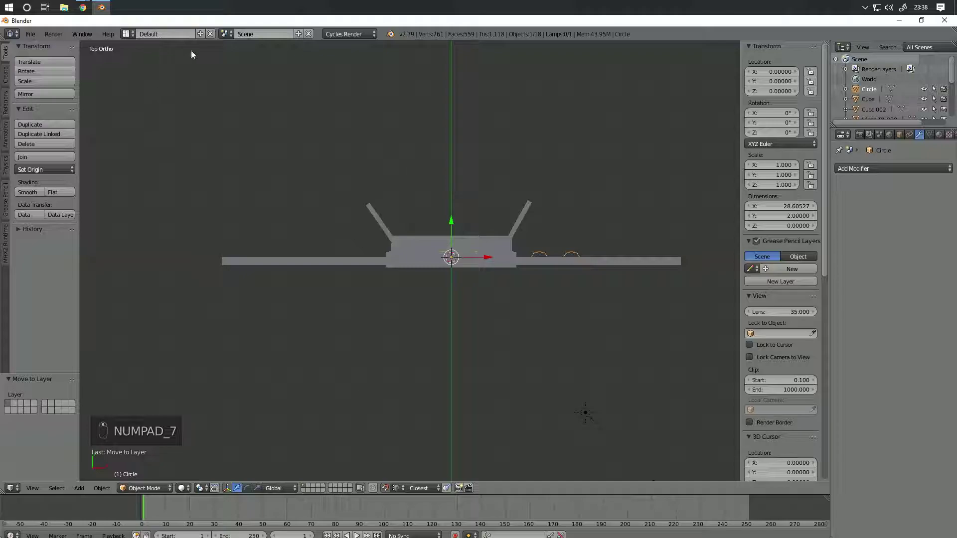
key(z)
scroll(481, 273, up, 3)
key(g)
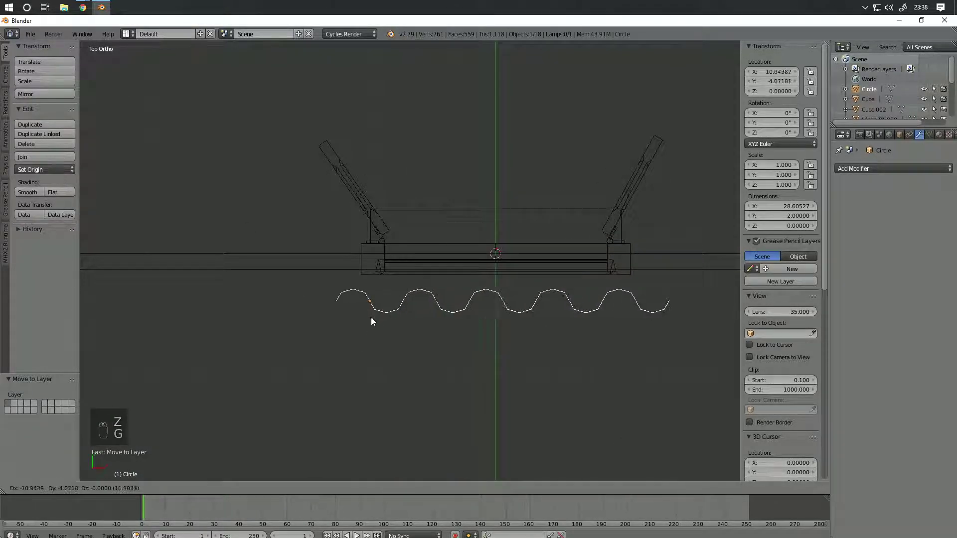
click(371, 317)
Step: Scale the wave profile to about 0.424 and shift it about 0.171 in X and 0.857 in Y, closer to the window
key(s)
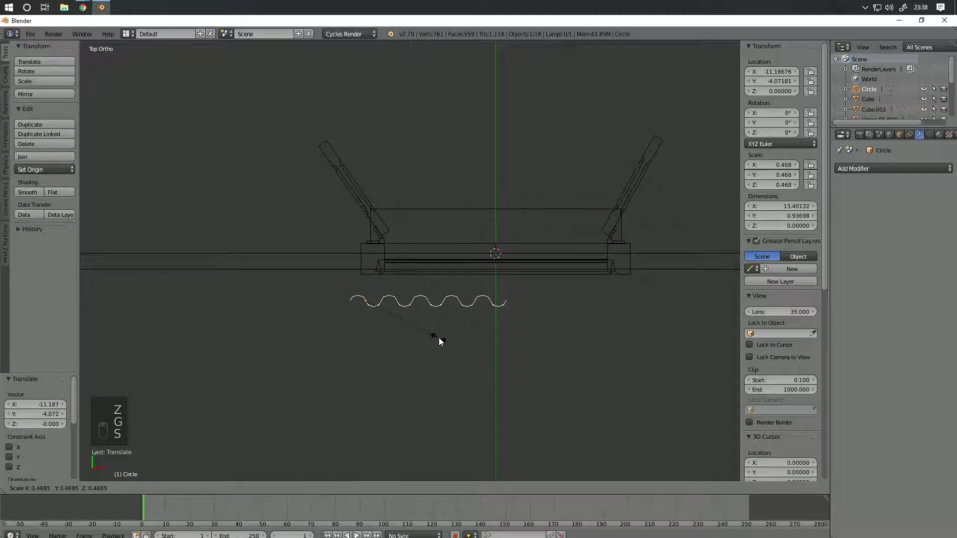
click(431, 336)
key(g)
click(435, 332)
Step: Return to solid shading and raise the wave profile along Z to about 18.22, just above the window's top edge
key(z)
middle_drag(435, 333, 459, 289)
key(g)
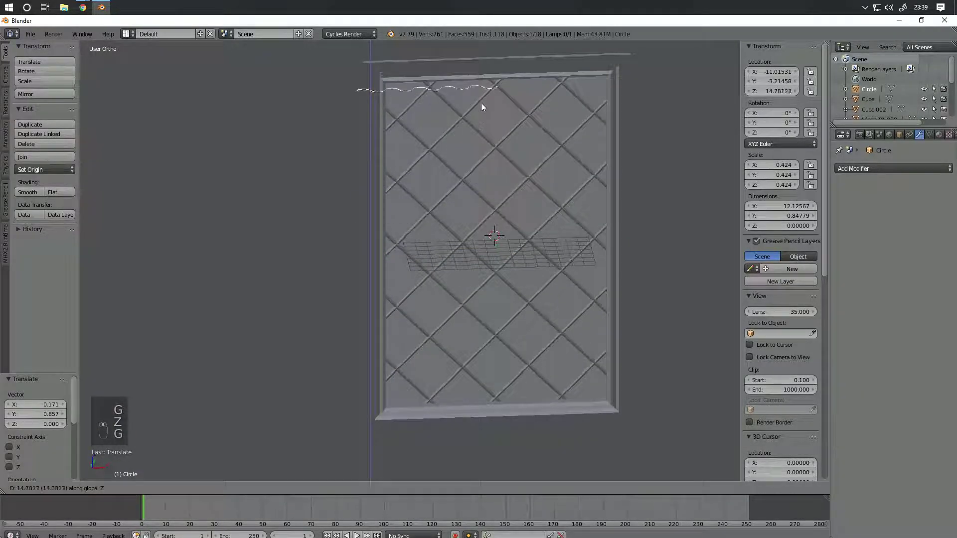
click(449, 62)
middle_drag(434, 122, 436, 306)
Step: Set the wave profile's origin to the centre of its geometry
key(Tab)
key(Tab)
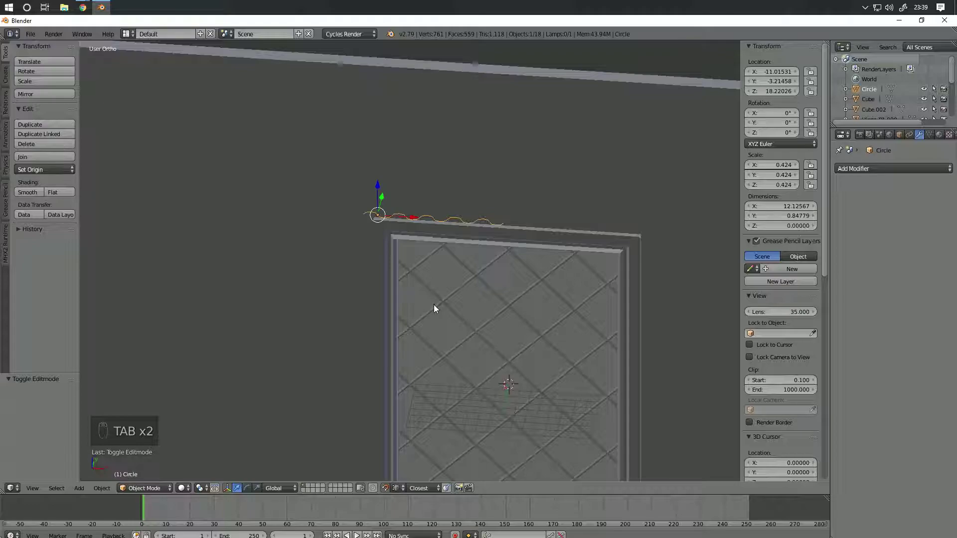
key(ctrl+alt+shift+c)
click(415, 307)
middle_drag(414, 306, 448, 269)
Step: Extrude the wave profile straight down along Z past the window's lower edge to form a pleated curtain
key(Tab)
key(e)
key(z)
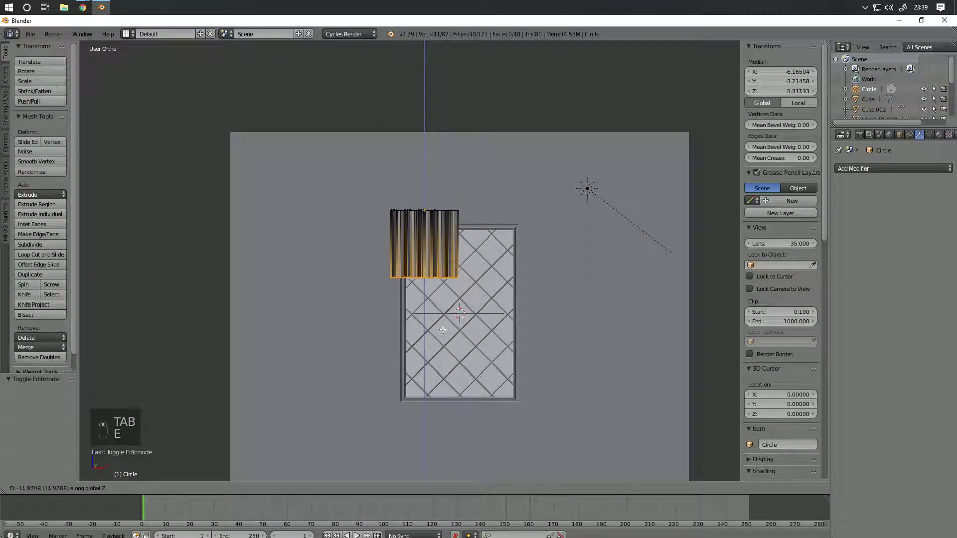
click(507, 472)
middle_drag(506, 472, 478, 459)
middle_drag(427, 309, 224, 199)
Step: Select the whole curtain mesh and recalculate its normals
key(a)
key(z)
key(z)
key(a)
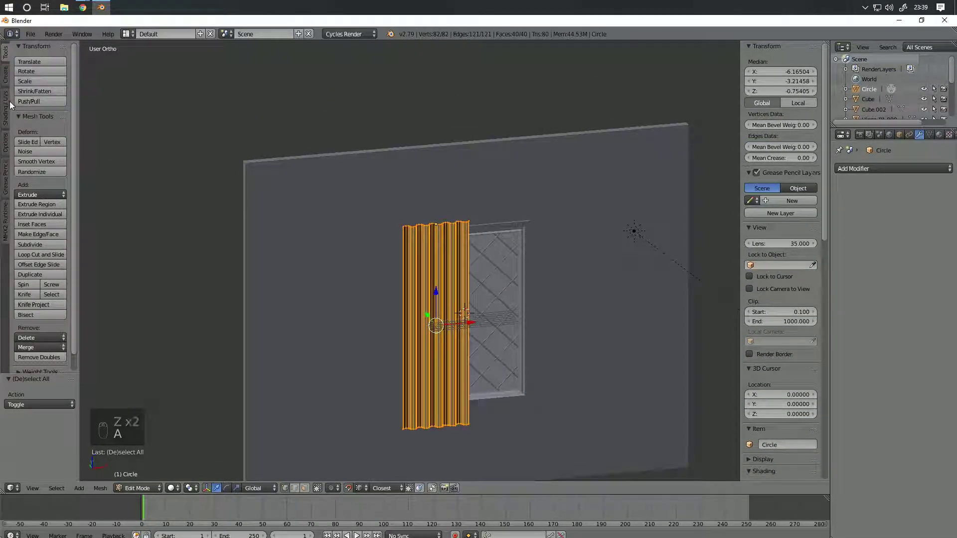
click(7, 104)
click(52, 136)
Step: Examine the window from the other side in rendered shading, return to solid shading, deselect the mesh and inspect the curtain's pleated upper edge
mouse_move(491, 232)
middle_down()
mouse_move(447, 227)
mouse_move(323, 250)
mouse_move(273, 220)
middle_up()
key(z)
key(z)
key(shift+z)
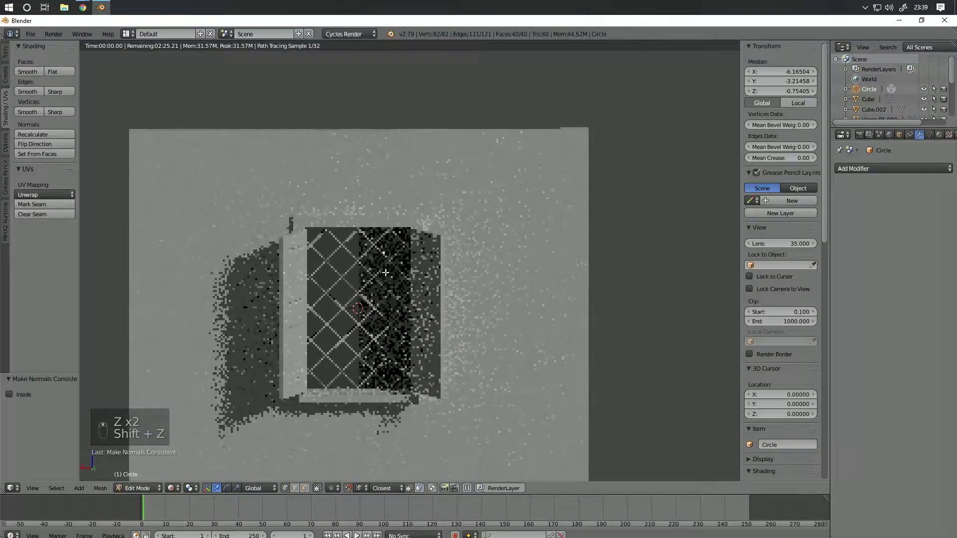
scroll(384, 272, up, 6)
key(z)
mouse_move(384, 272)
middle_down()
mouse_move(504, 297)
mouse_move(563, 294)
middle_up()
key(z)
key(z)
scroll(461, 288, up, 3)
key(a)
middle_drag(461, 288, 523, 317)
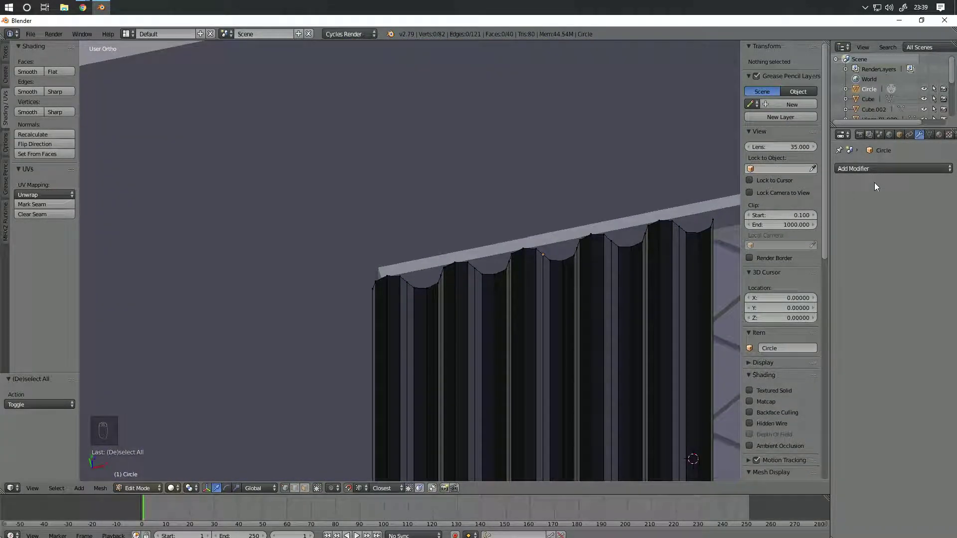
Step: Add a Solidify modifier with a thickness of 0.47 to the curtain and check it in Object and Edit Mode
click(873, 169)
click(758, 325)
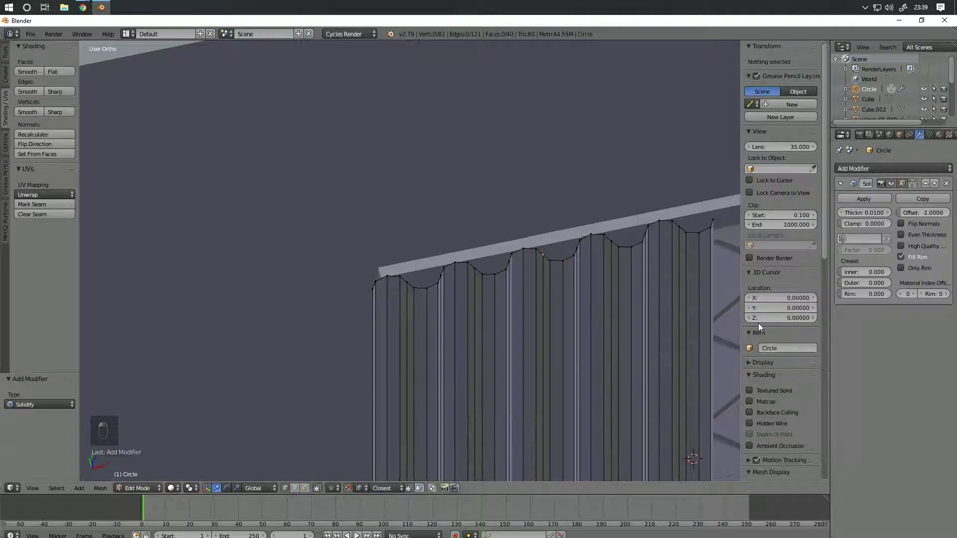
drag(869, 210, 914, 211)
key(Tab)
key(Tab)
key(Tab)
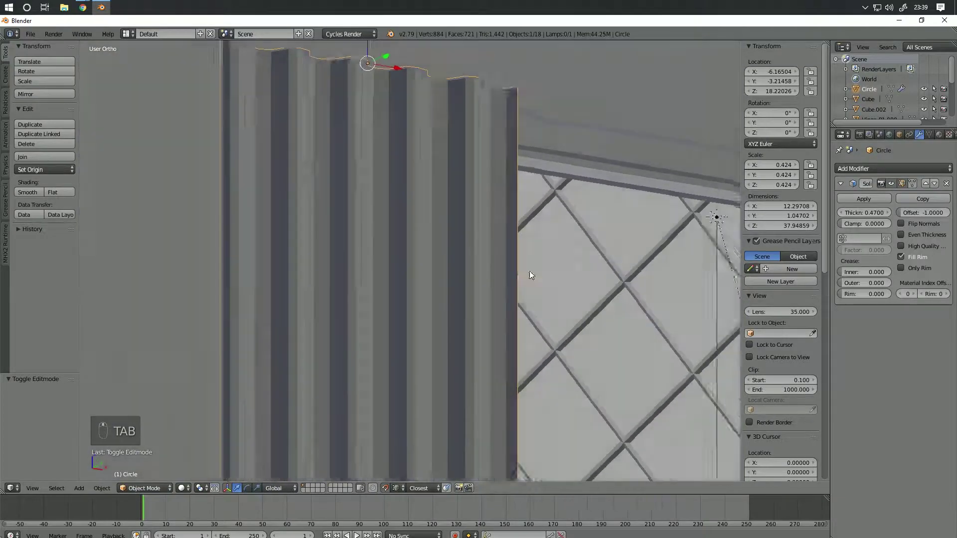
key(Tab)
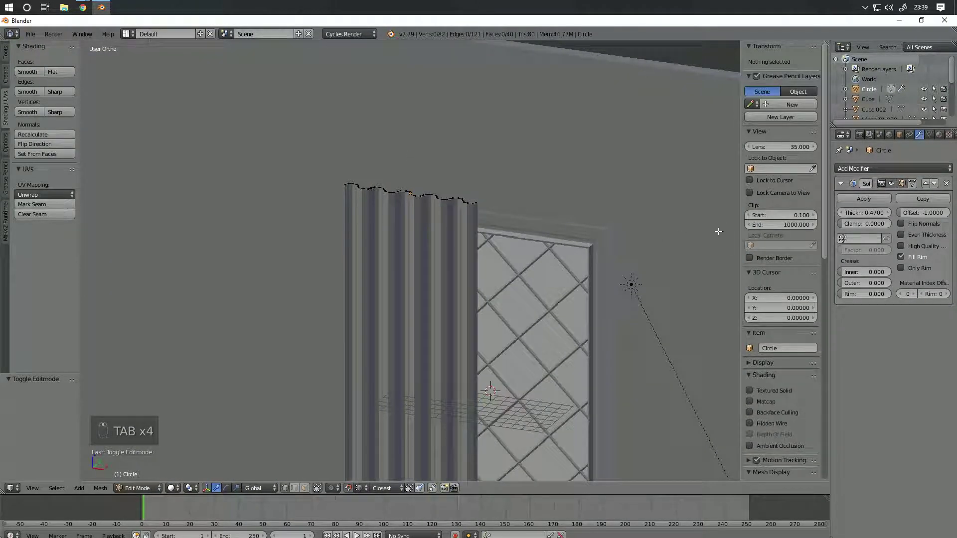
Step: Hide the Solidify effect in the viewport and add 14 evenly spaced horizontal loop cuts across the curtain
click(889, 184)
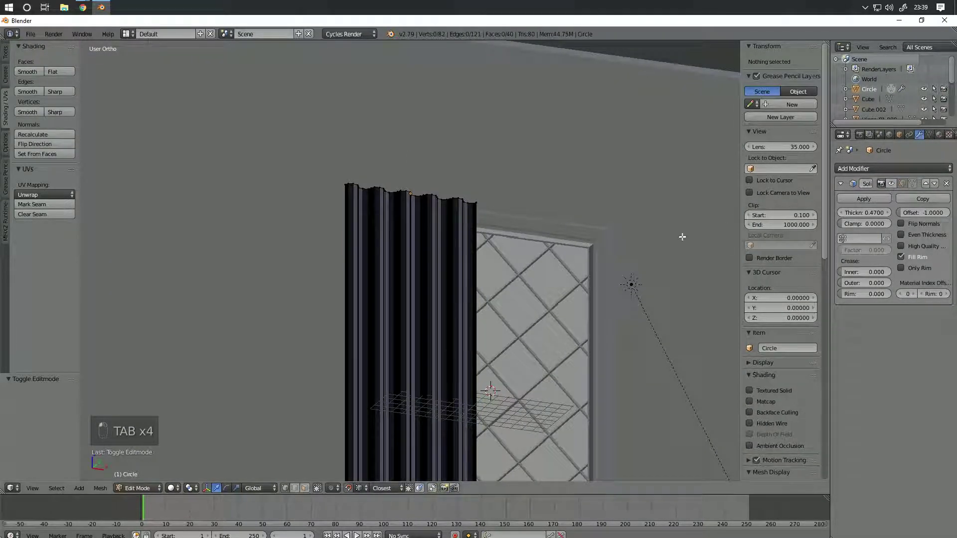
shift+middle_drag(462, 307, 505, 185)
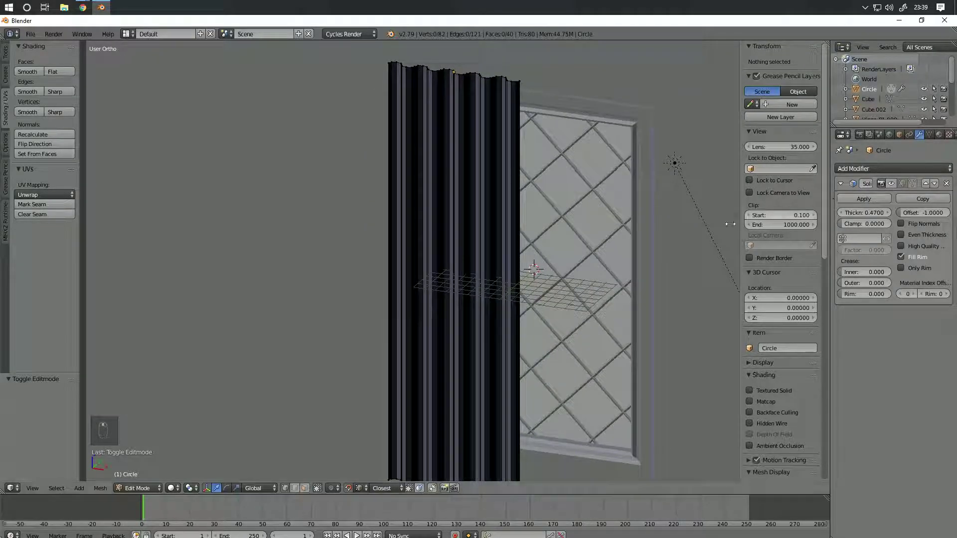
key(ctrl+r)
scroll(513, 286, up, 13)
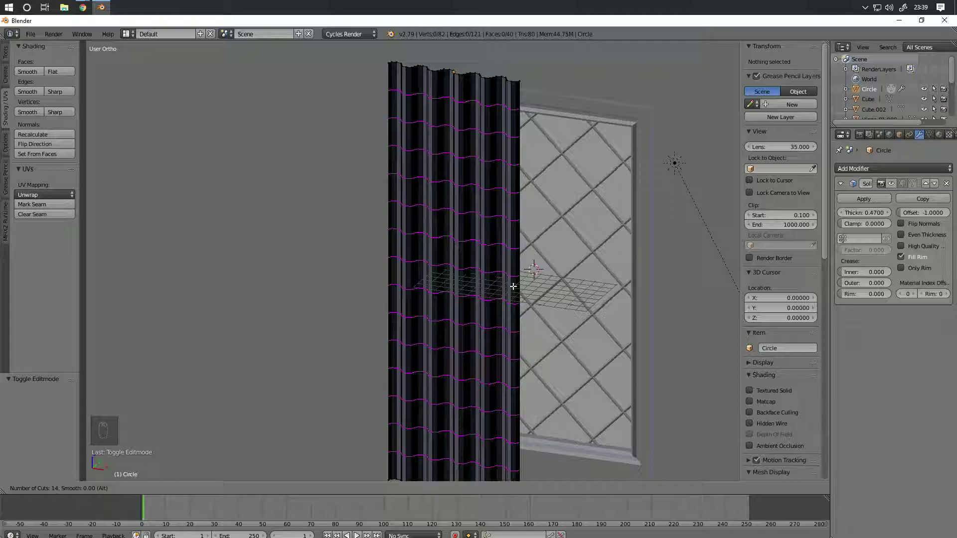
click(514, 286)
shift+middle_drag(513, 286, 587, 172)
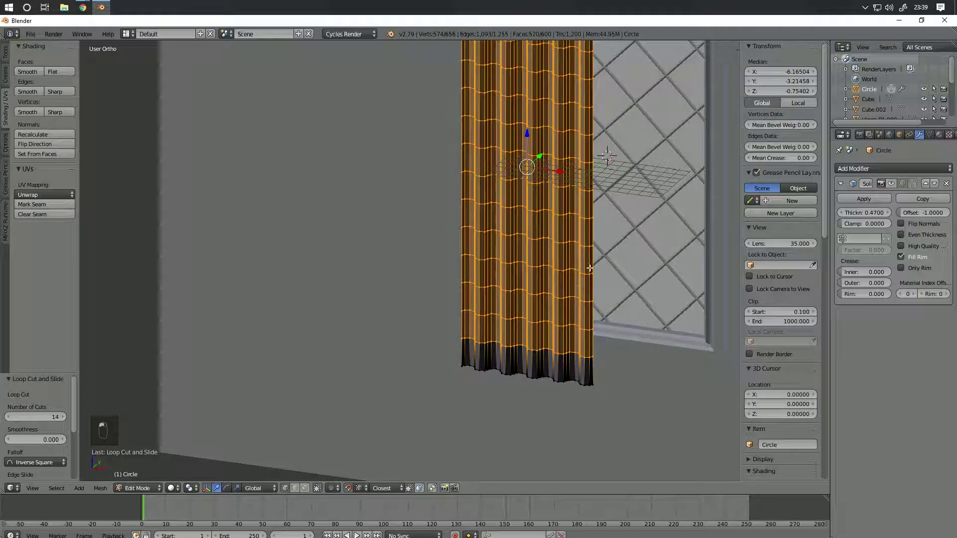
Step: Select a vertex on the curtain's inner edge in its lower third and set proportional editing to Connected
right_click(592, 273)
middle_drag(601, 289, 588, 279)
scroll(662, 284, up, 3)
key(z)
shift+middle_drag(683, 284, 555, 253)
key(z)
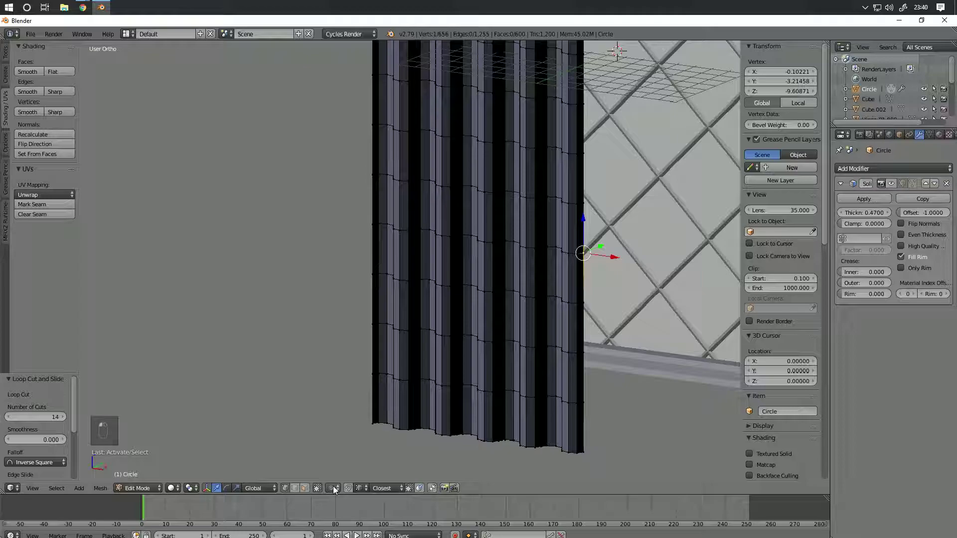
click(350, 487)
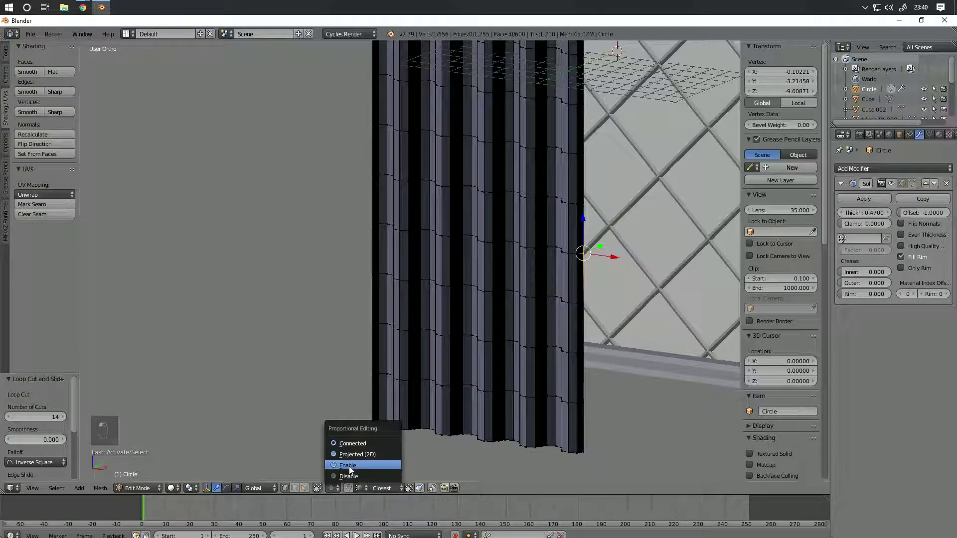
click(360, 442)
Step: Try pulling the selected inner-edge vertex inward along X by about 4 units with a wide proportional falloff, and undo the move
middle_drag(580, 369, 638, 353)
key(g)
key(x)
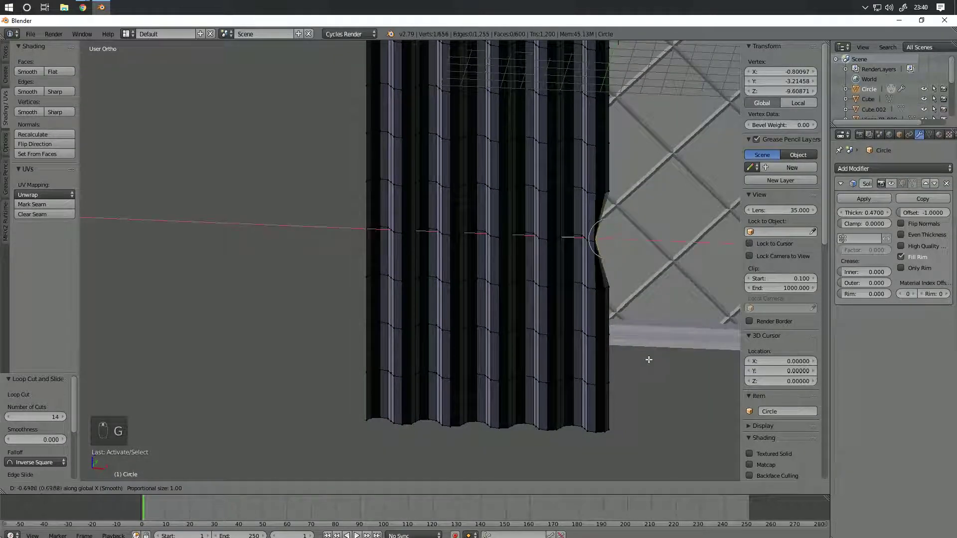
scroll(673, 362, down, 19)
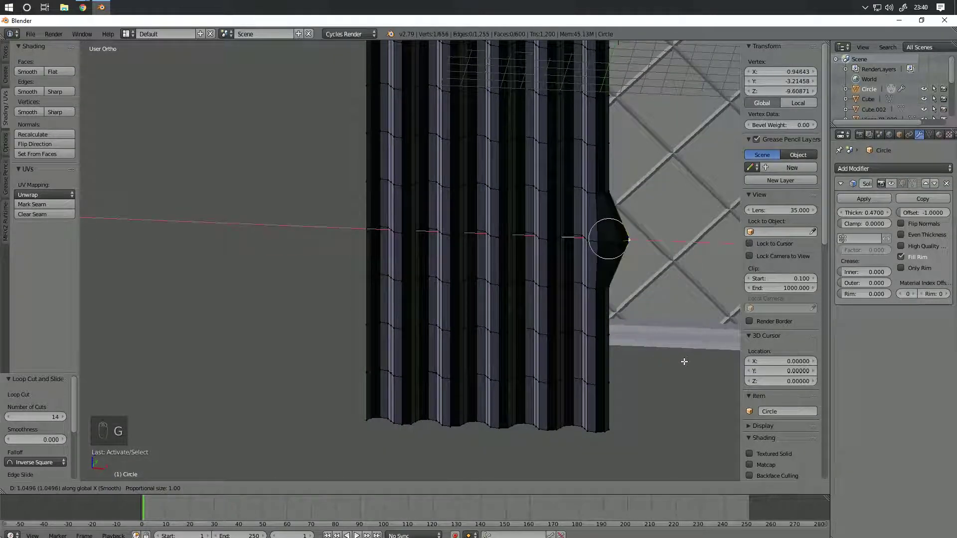
scroll(663, 365, down, 9)
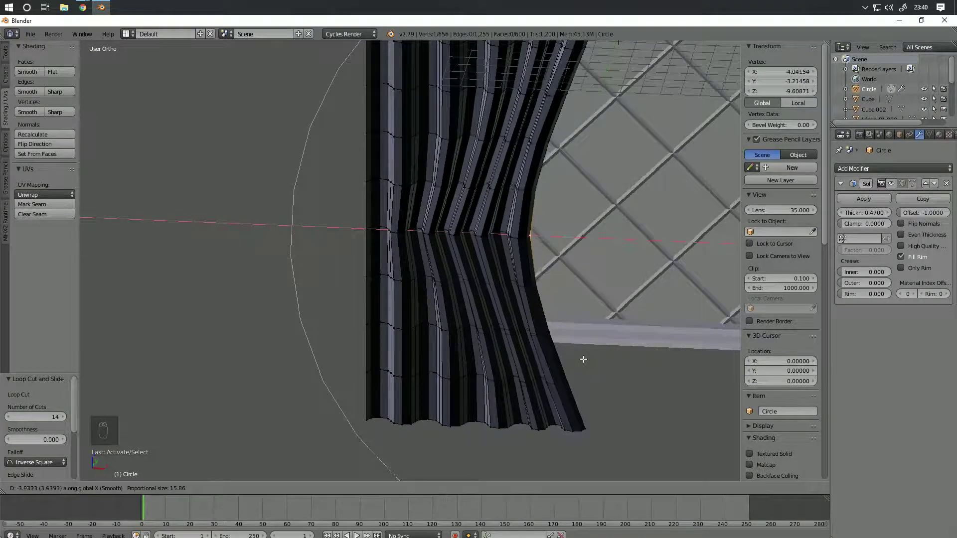
click(577, 359)
scroll(579, 341, down, 5)
shift+middle_drag(556, 300, 528, 429)
middle_drag(522, 401, 520, 368)
key(ctrl+z)
Step: Pull the curtain's lower inner edge inward along X with a proportional size of about 15.86, adding a final nudge of -0.31
key(g)
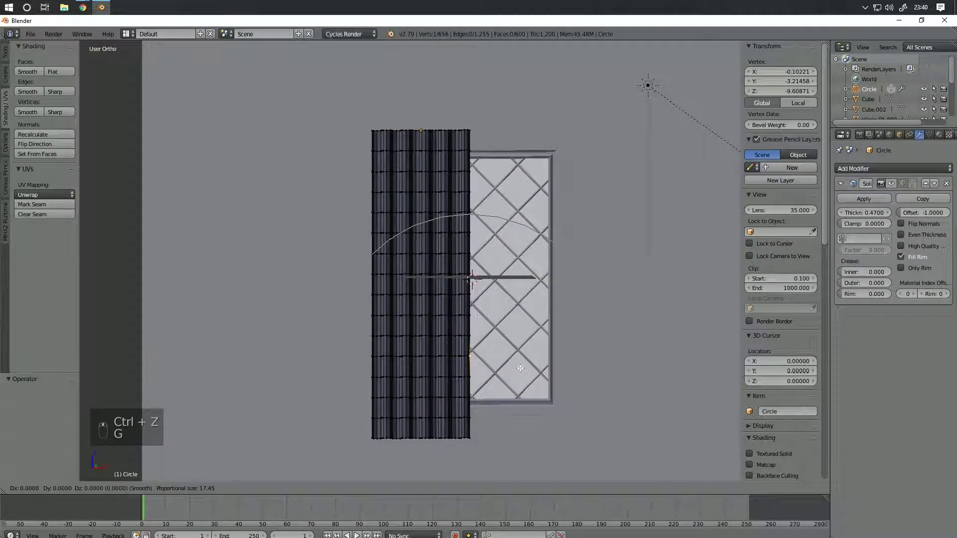
key(x)
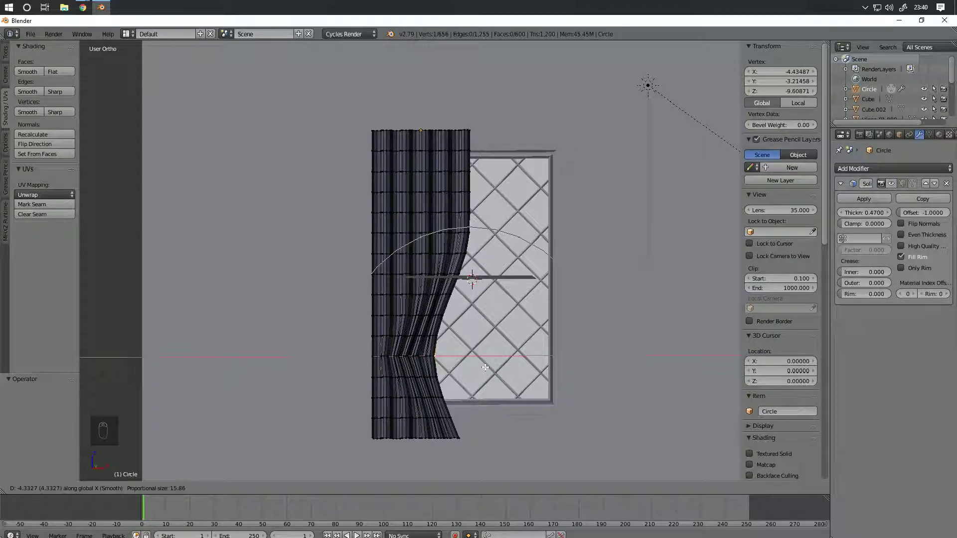
click(495, 365)
key(g)
key(x)
click(488, 337)
key(g)
key(x)
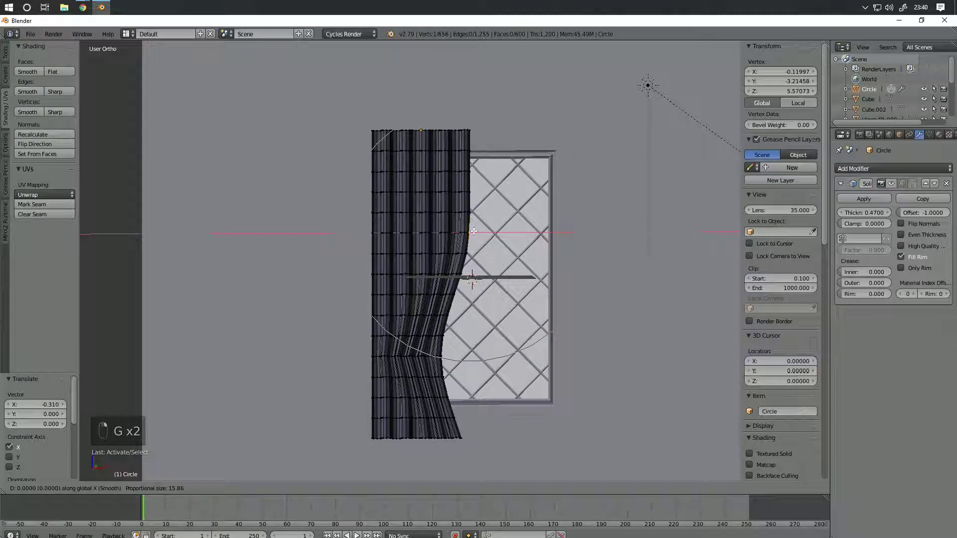
key(g)
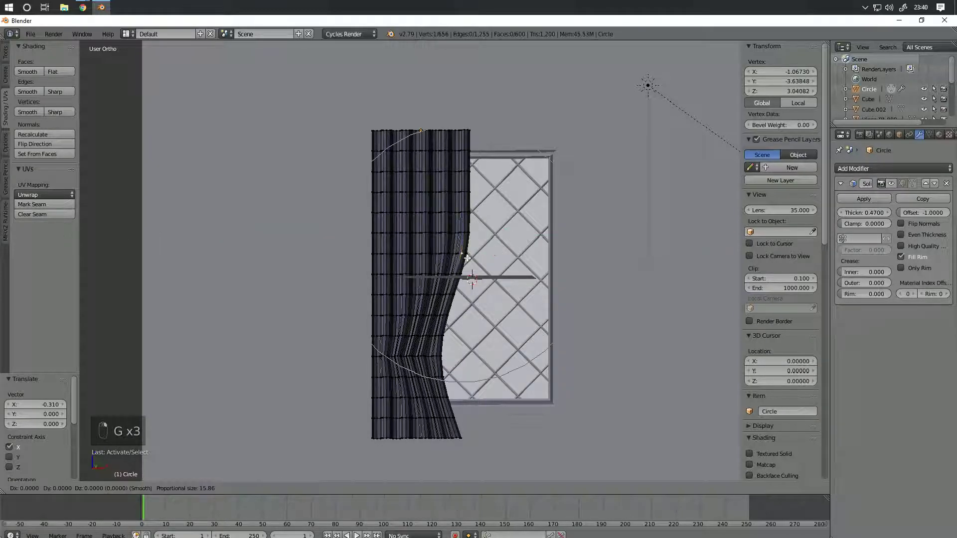
key(g)
scroll(463, 255, up, 3)
scroll(460, 256, up, 3)
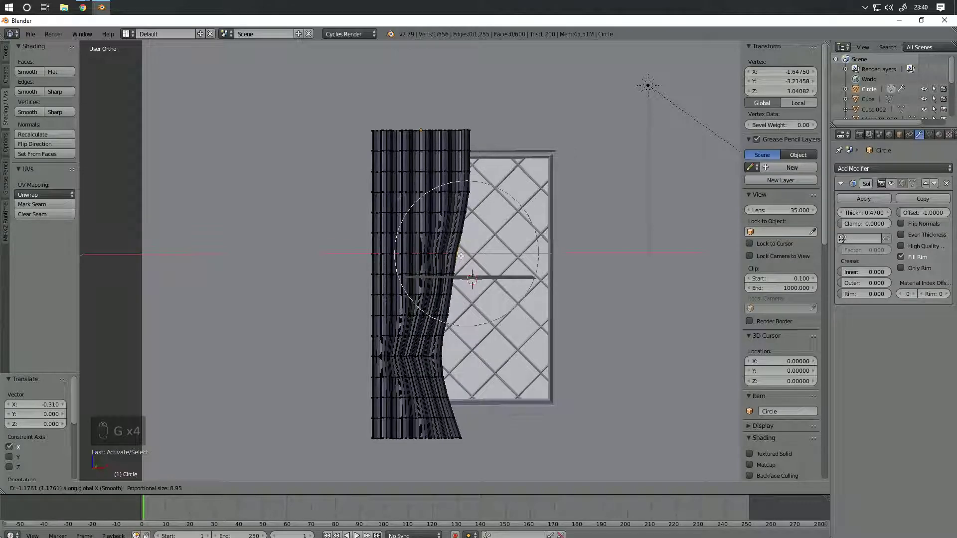
click(466, 274)
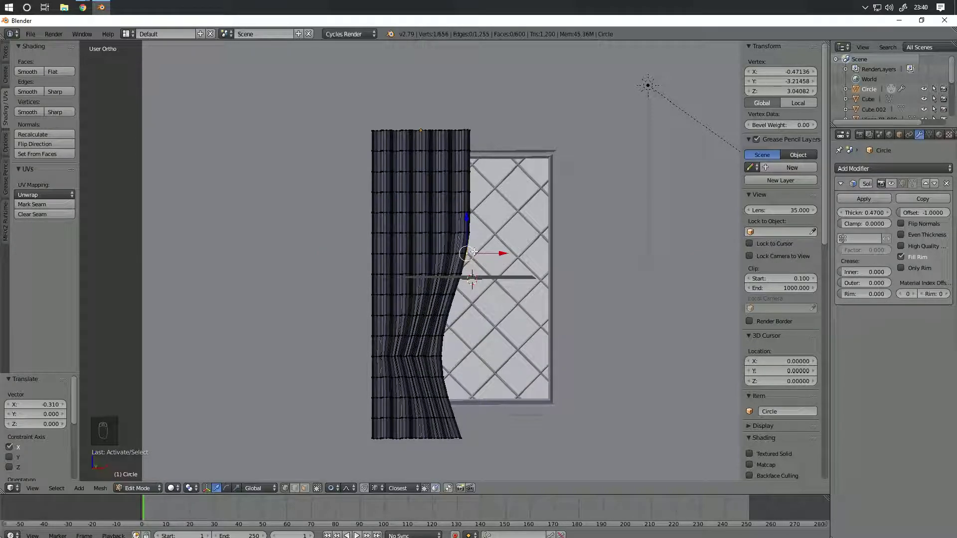
key(a)
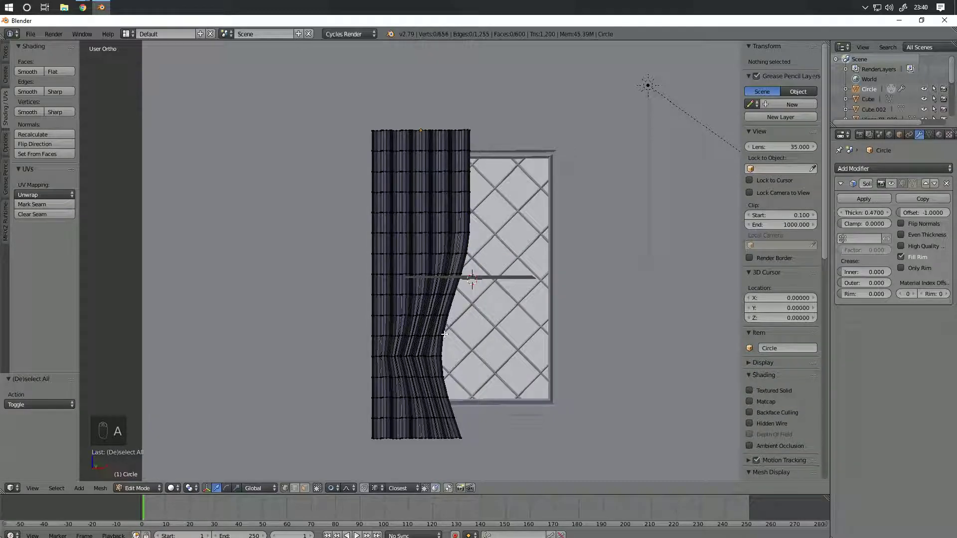
right_click(475, 347)
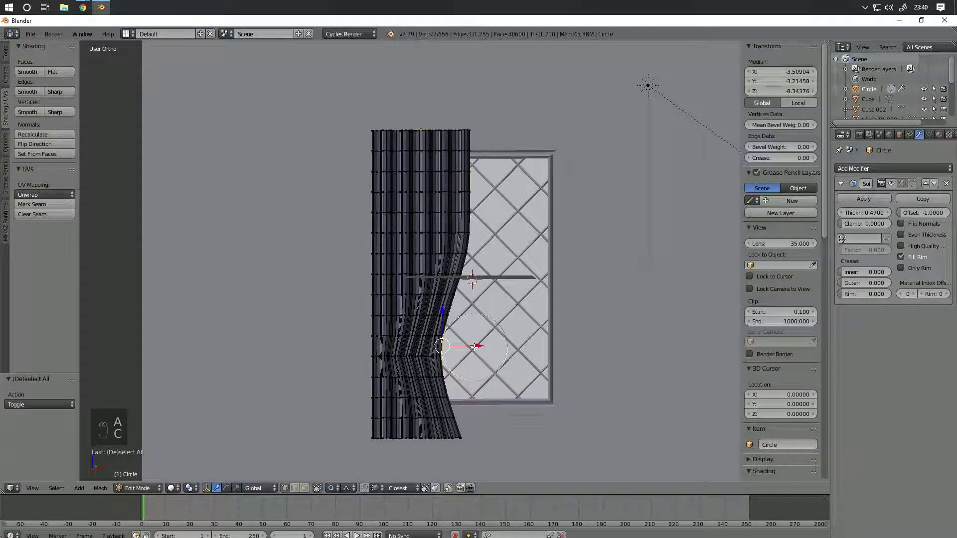
key(g)
middle_click(528, 337)
scroll(508, 326, down, 5)
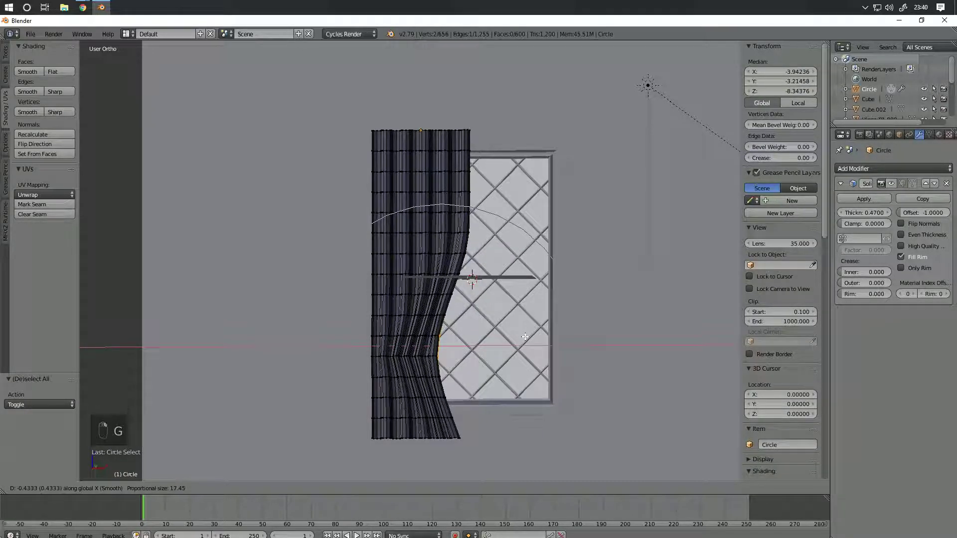
right_click(461, 298)
right_click(477, 251)
key(g)
middle_click(476, 250)
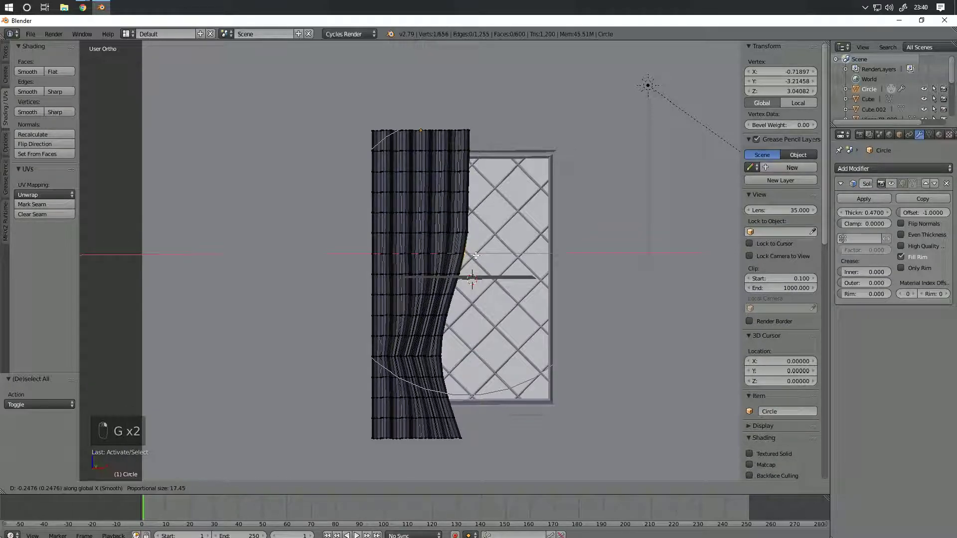
click(475, 247)
Step: Smooth the inner edge above the waist by moving three successively lower vertices along X by about -0.619, -0.557 and -0.433
right_click(473, 236)
key(g)
middle_click(472, 236)
scroll(470, 236, up, 3)
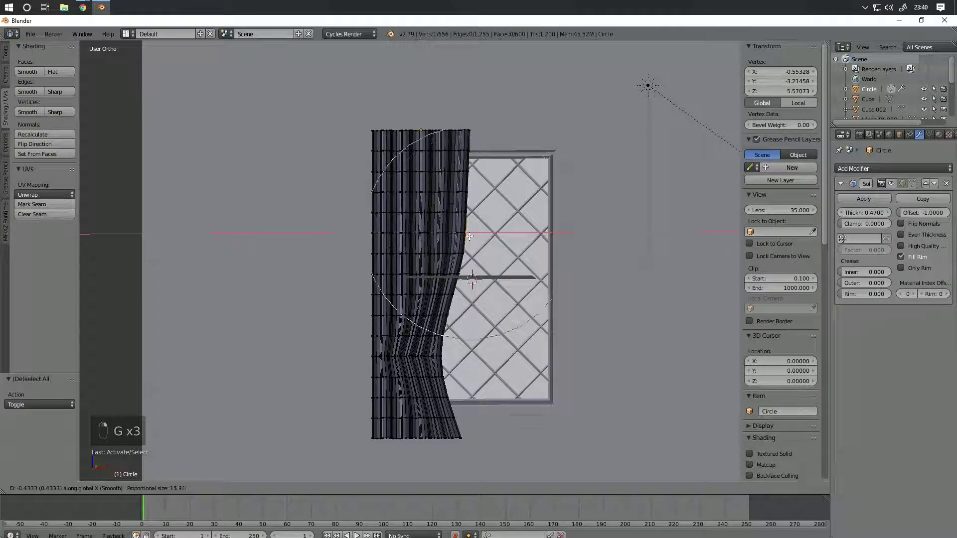
click(468, 236)
right_click(462, 266)
key(g)
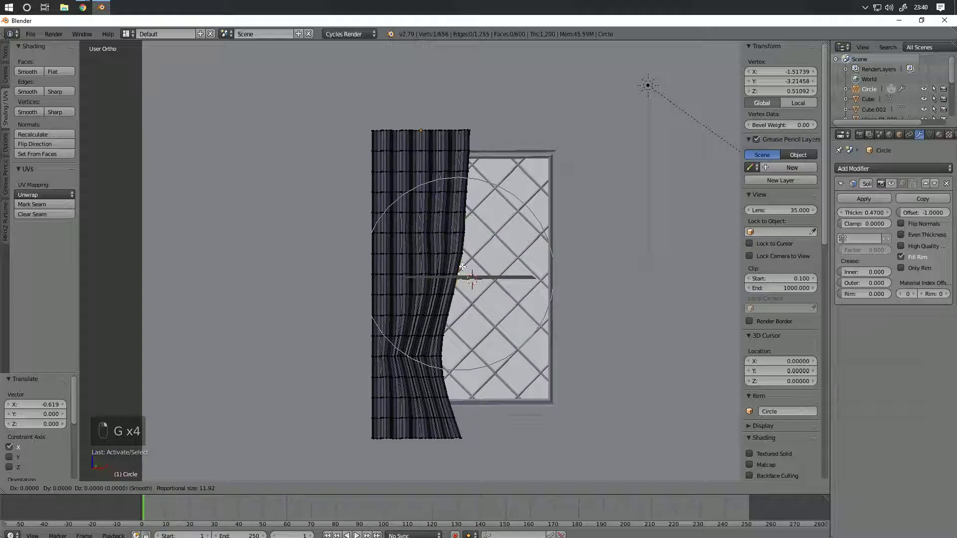
middle_click(461, 267)
click(457, 267)
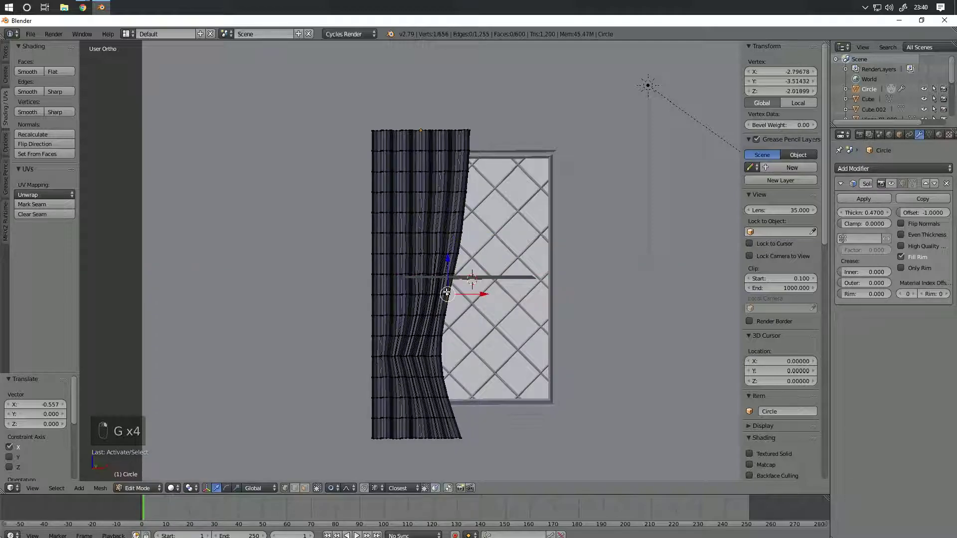
key(g)
middle_click(449, 295)
click(435, 346)
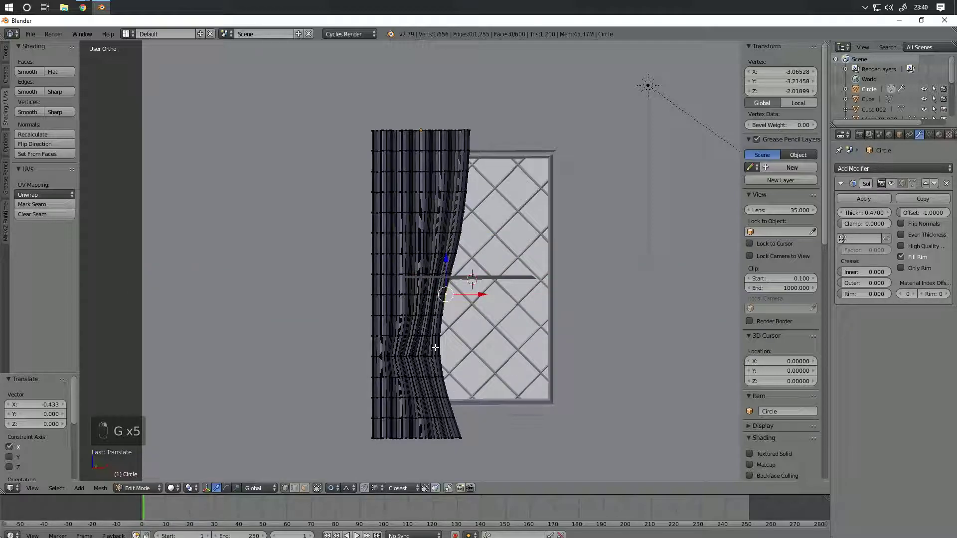
Step: Pull the curtain's waist vertex further inward along X with a proportional size of about 11.92
key(g)
middle_click(448, 356)
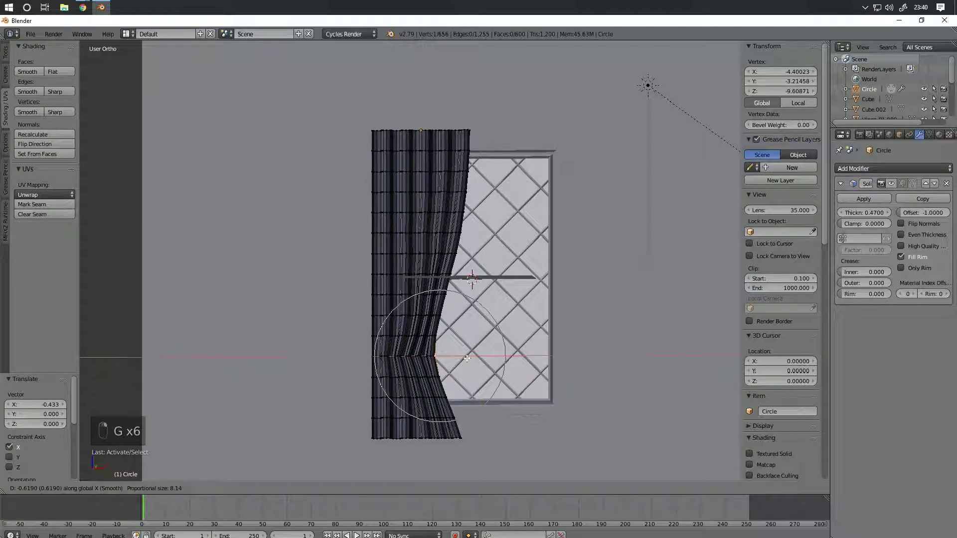
scroll(463, 358, down, 5)
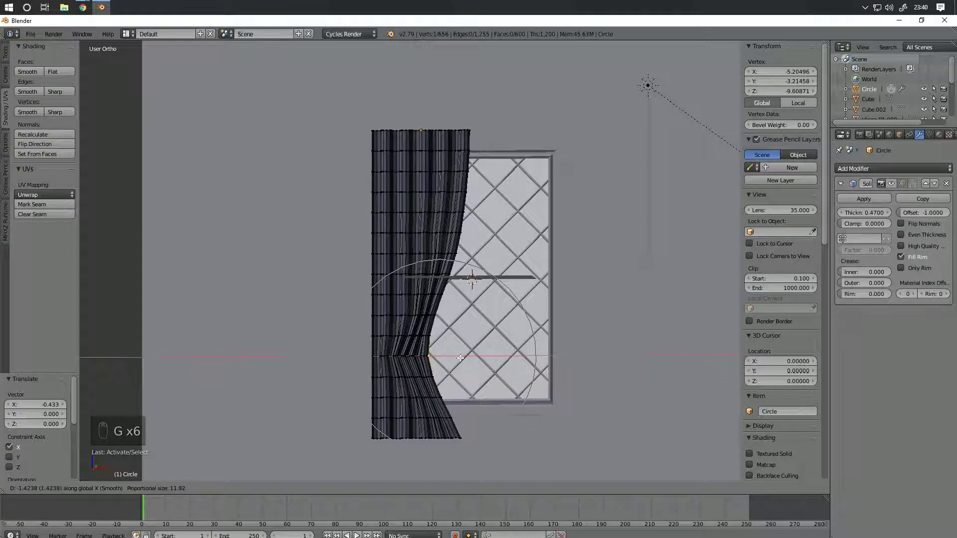
click(438, 357)
Step: Deselect the mesh, leave Edit Mode and examine the gathered curtain in rendered shading before returning to solid shading
mouse_move(439, 357)
middle_down()
mouse_move(348, 379)
mouse_move(382, 379)
middle_up()
key(a)
key(Tab)
key(shift+z)
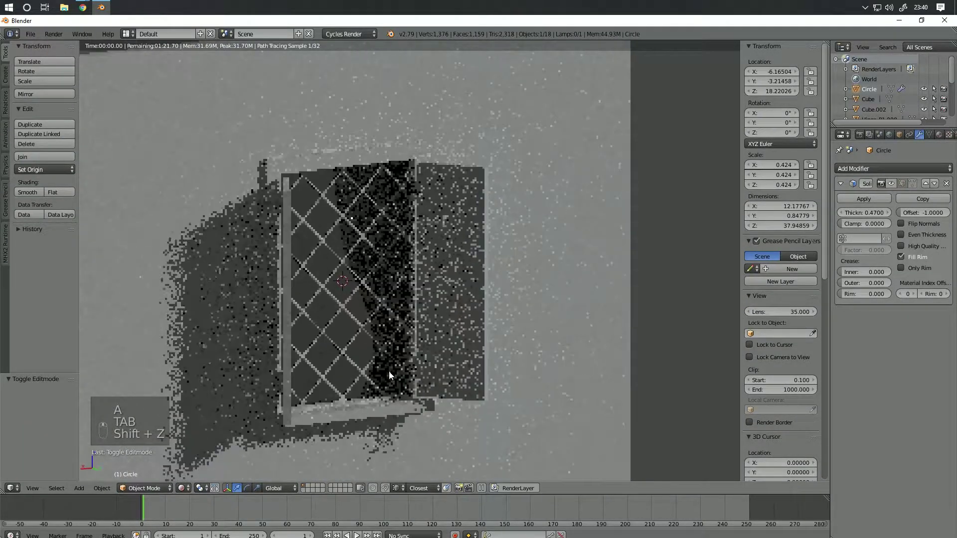
mouse_move(471, 368)
middle_down()
mouse_move(436, 360)
mouse_move(547, 368)
mouse_move(542, 382)
mouse_move(568, 269)
mouse_move(459, 291)
middle_up()
key(z)
key(z)
key(z)
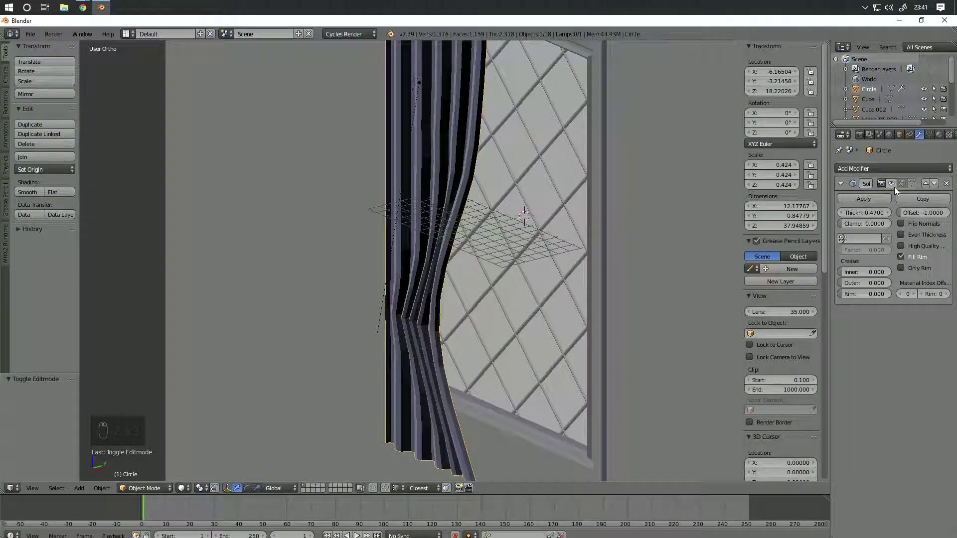
Step: Add a Subdivision Surface modifier to the curtain with 3 view subdivisions and check the result in rendered shading
mouse_move(548, 284)
middle_down()
mouse_move(509, 333)
mouse_move(516, 284)
mouse_move(476, 271)
mouse_move(549, 286)
middle_up()
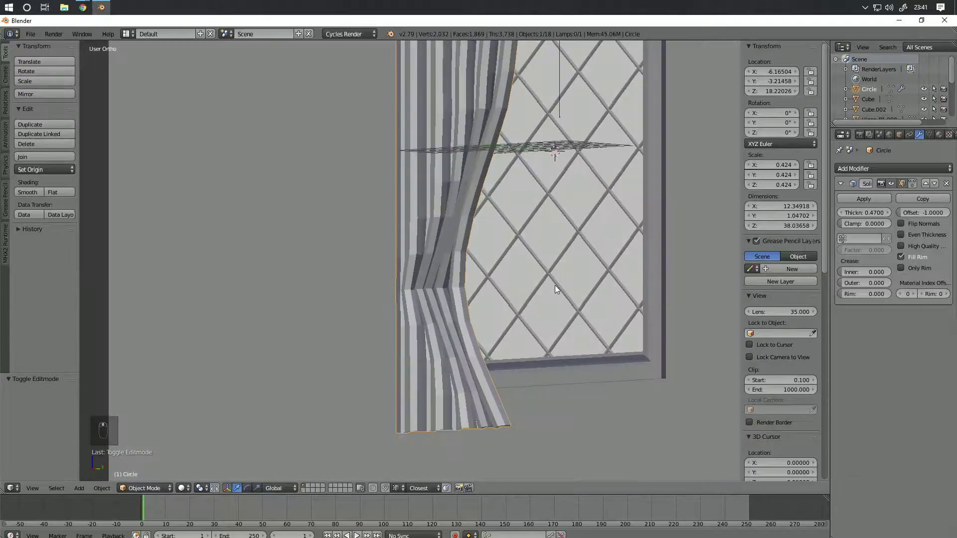
click(906, 172)
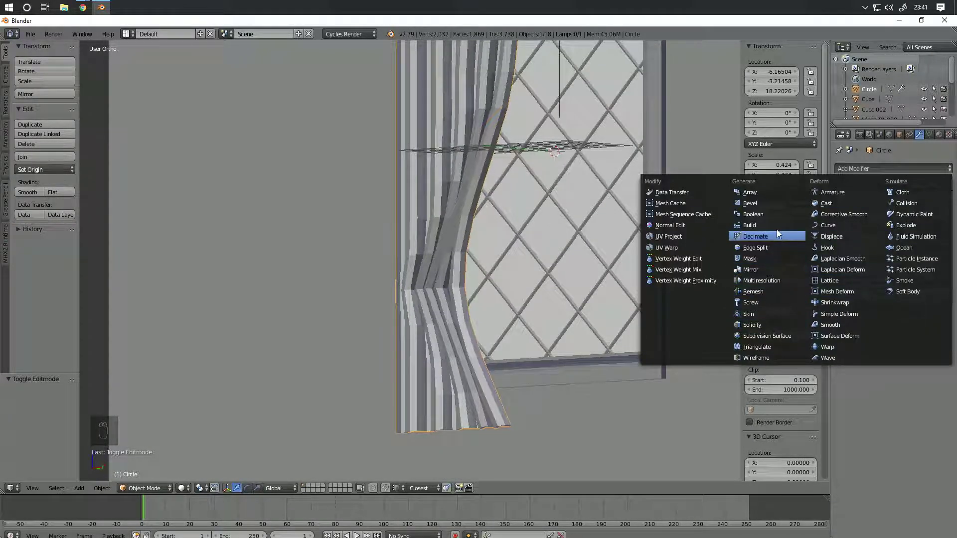
click(767, 337)
click(887, 367)
click(888, 366)
shift+middle_drag(555, 150, 441, 161)
key(shift+z)
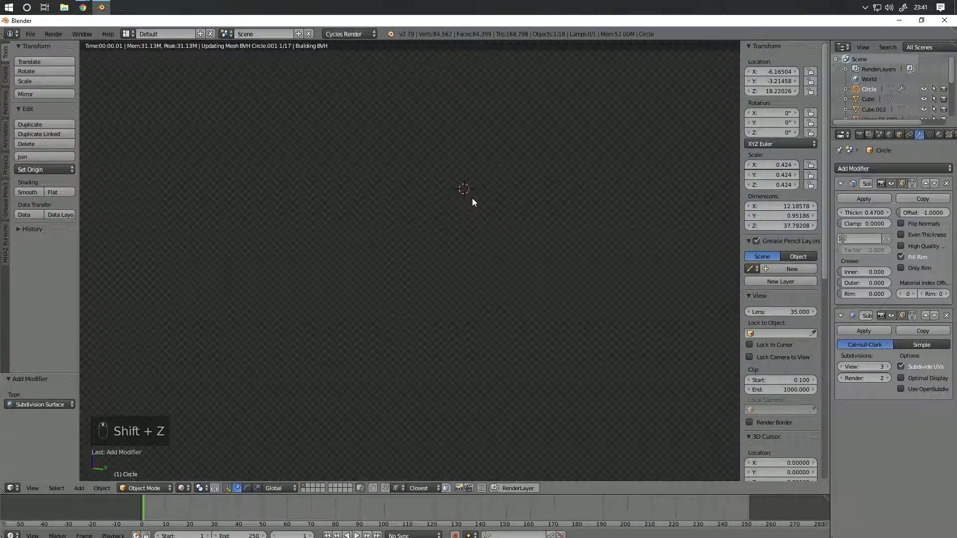
key(z)
key(z)
key(z)
mouse_move(388, 272)
middle_down()
mouse_move(463, 288)
mouse_move(392, 365)
middle_up()
Step: Add a cube mesh at the 3D cursor as the base for the curtain's tieback
click(79, 488)
mouse_move(95, 475)
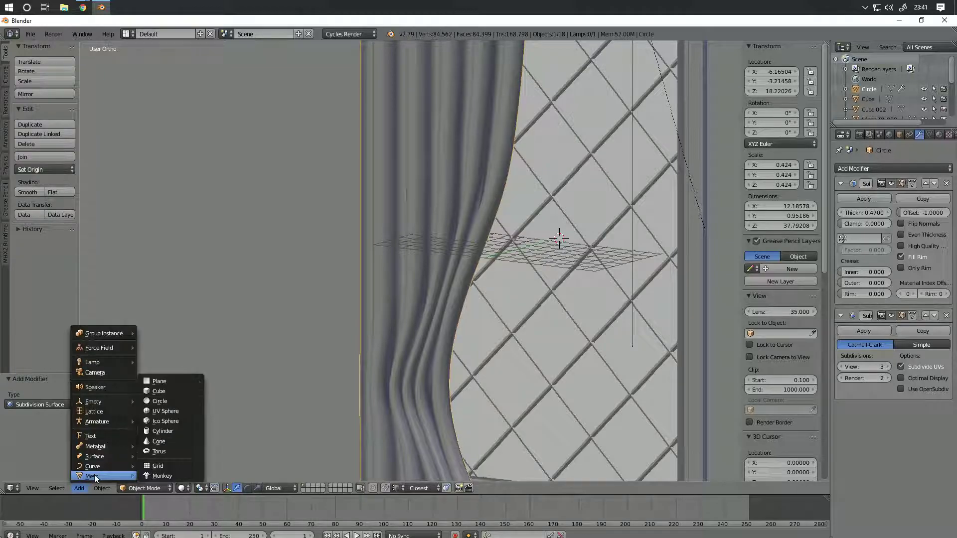
click(166, 392)
Step: Move the curtain and the new cube to the second layer and display only that layer
mouse_move(352, 375)
middle_down()
mouse_move(301, 405)
mouse_move(335, 403)
mouse_move(365, 379)
middle_up()
right_click(365, 379)
key(m)
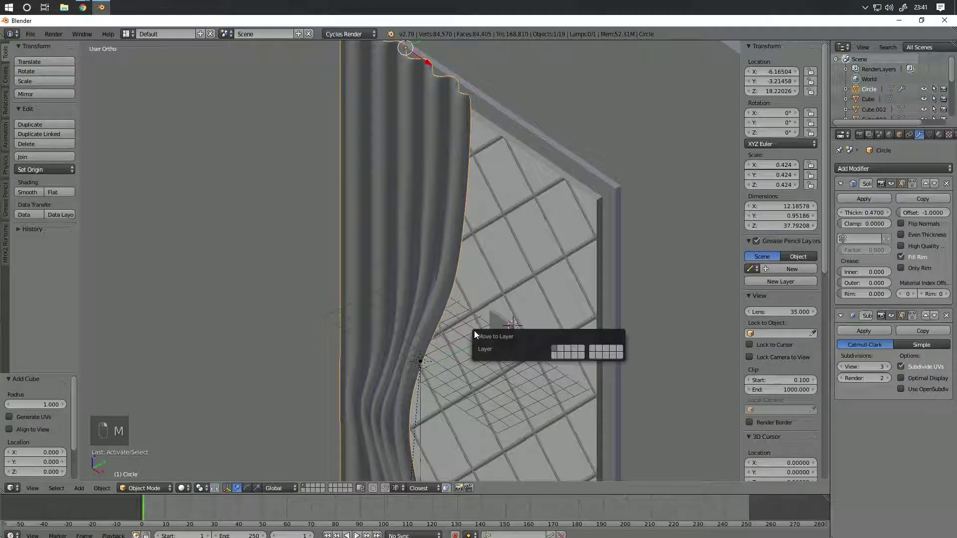
click(559, 348)
right_click(496, 324)
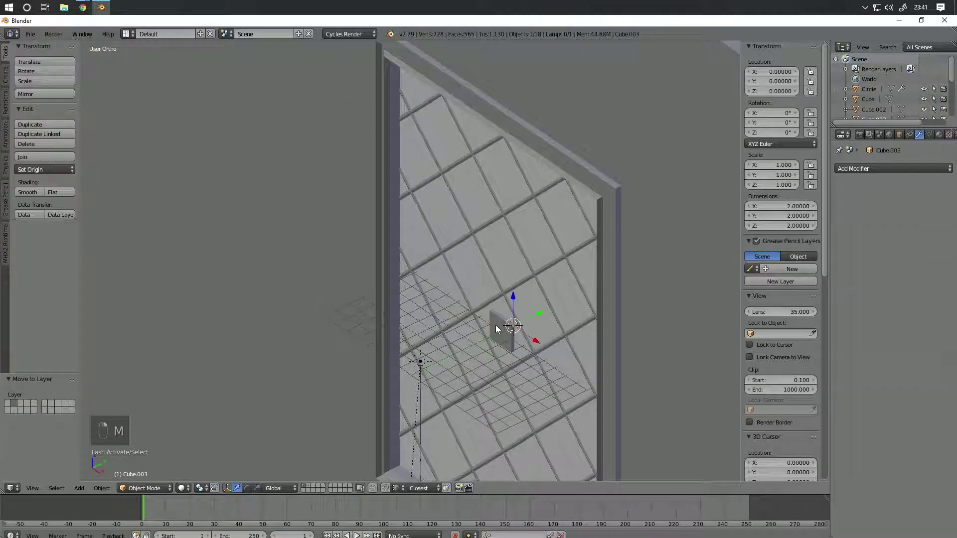
key(m)
click(581, 343)
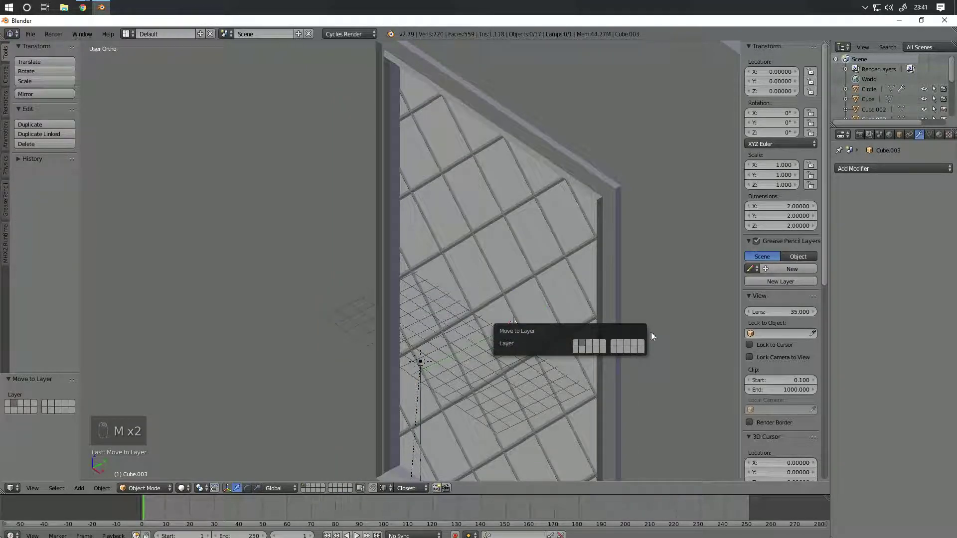
click(309, 485)
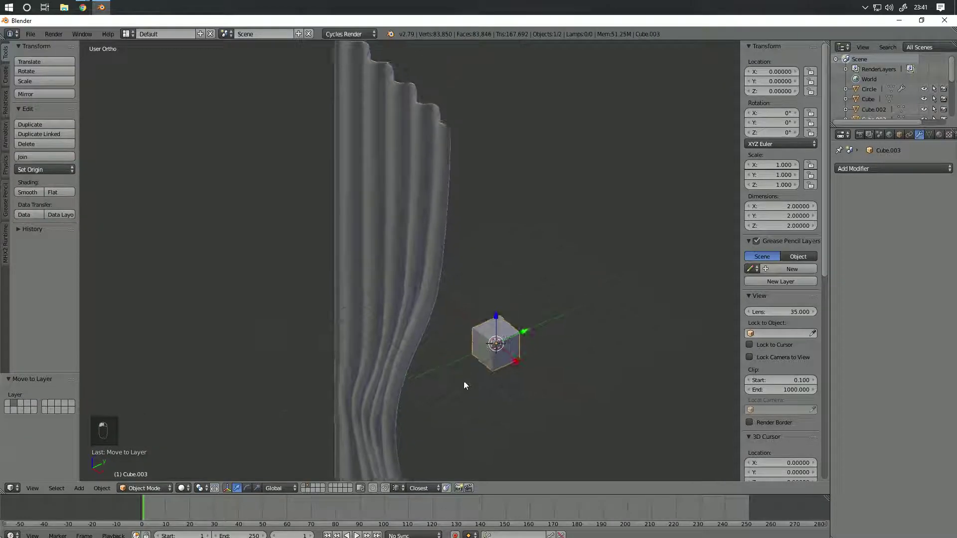
Step: Disable proportional editing in the cube's Edit Mode and return to Object Mode in the top view
middle_drag(464, 384, 419, 402)
key(KP_7)
scroll(559, 358, up, 4)
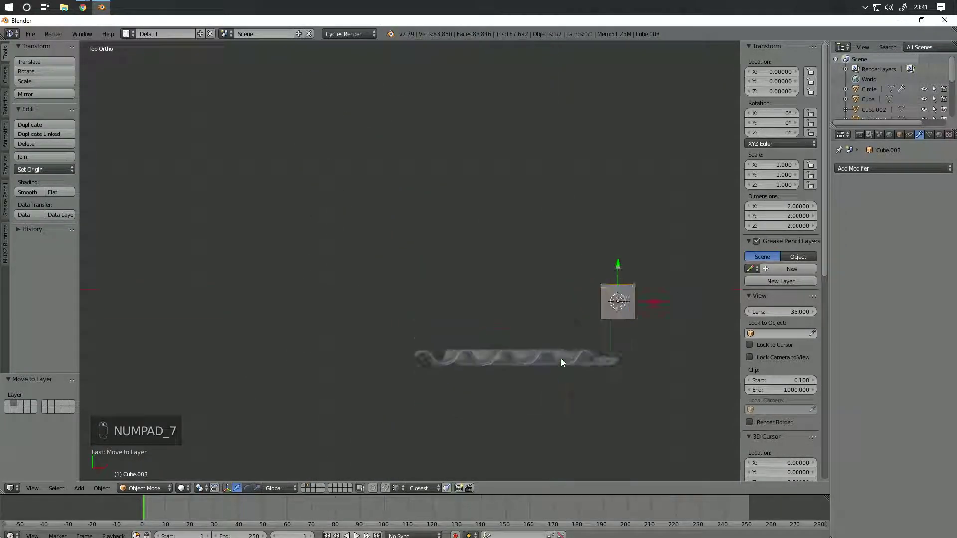
key(Tab)
shift+middle_drag(647, 341, 471, 286)
click(306, 487)
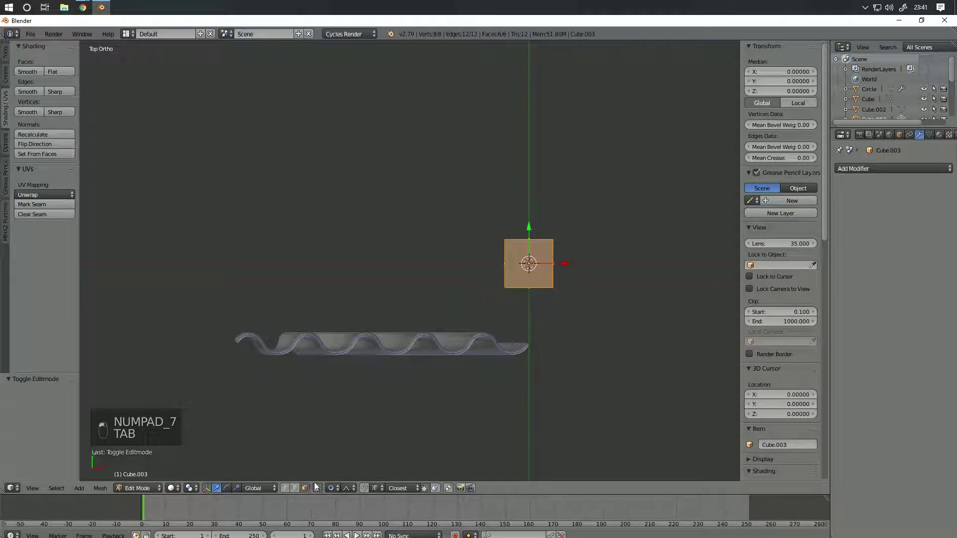
click(505, 268)
click(333, 488)
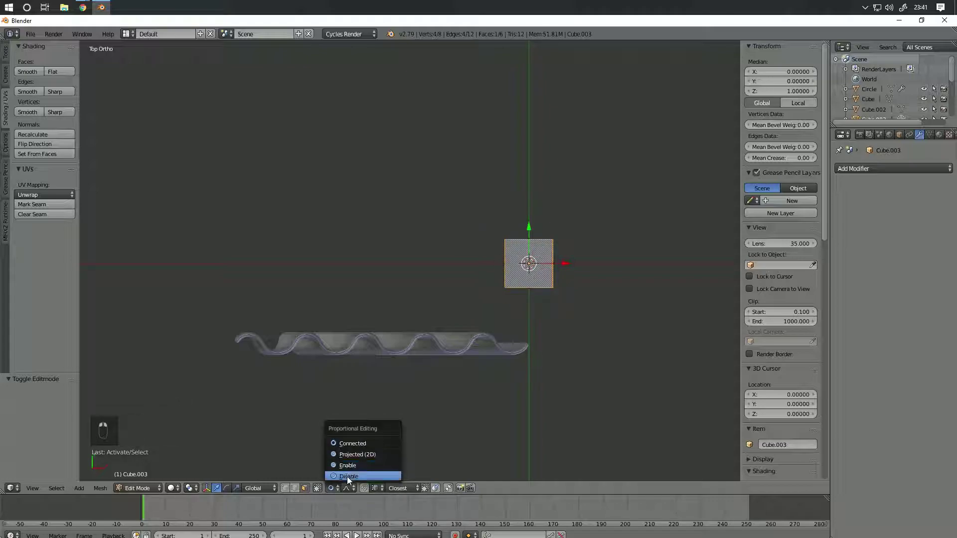
click(344, 474)
key(Tab)
Step: Move the cube over the curtain in the top view by about -3.245 in X and -3.183 in Y
key(g)
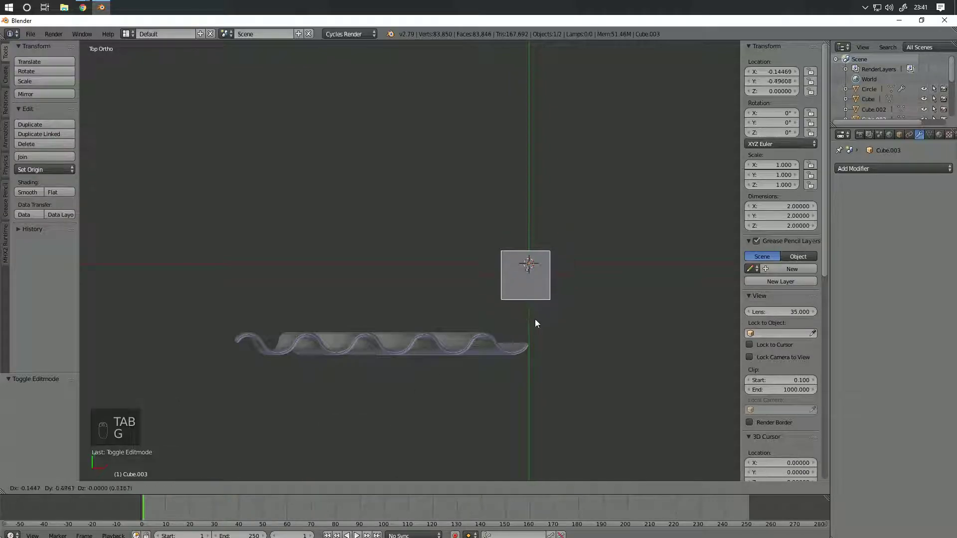
key(z)
key(z)
click(455, 431)
Step: Lower the cube along Z to the curtain's waist at about -9.522 and shift it along X to about -6.046
middle_drag(455, 432, 461, 297)
scroll(461, 297, down, 4)
key(g)
key(z)
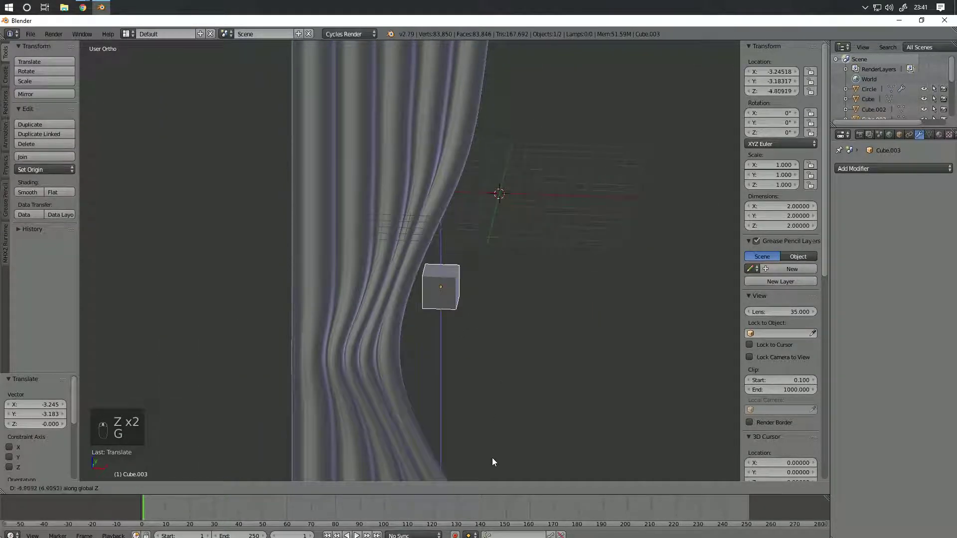
click(474, 88)
shift+middle_drag(496, 222, 506, 151)
key(g)
middle_click(520, 152)
click(496, 151)
Step: Stretch the cube across the curtain's waist by moving its outer end face about -5.105 along X
key(Tab)
scroll(423, 229, up, 2)
middle_drag(395, 249, 343, 366)
right_click(357, 259)
key(g)
middle_click(423, 242)
click(324, 259)
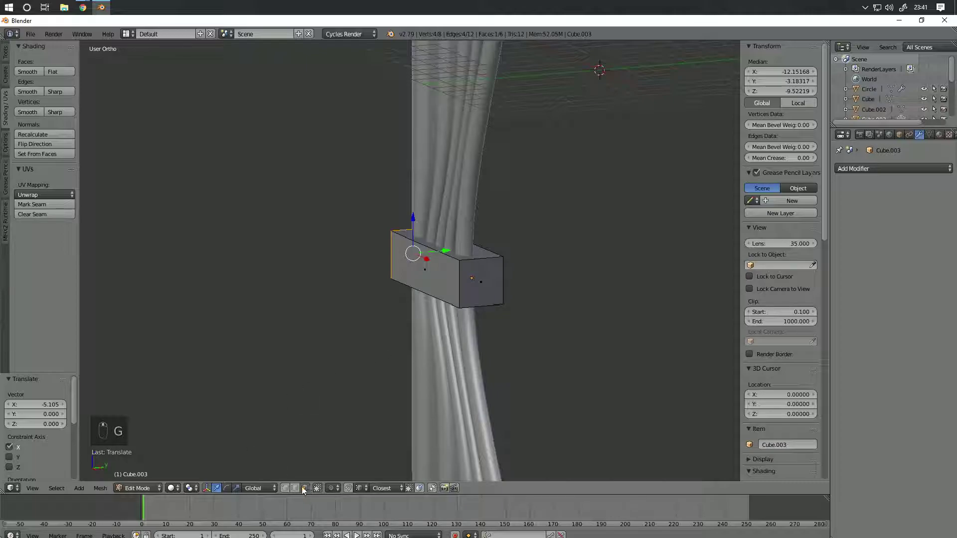
Step: Bevel the two vertical edges at the inner end of the tieback block with a single segment
right_click(460, 299)
middle_drag(526, 276, 570, 278)
key(ctrl+b)
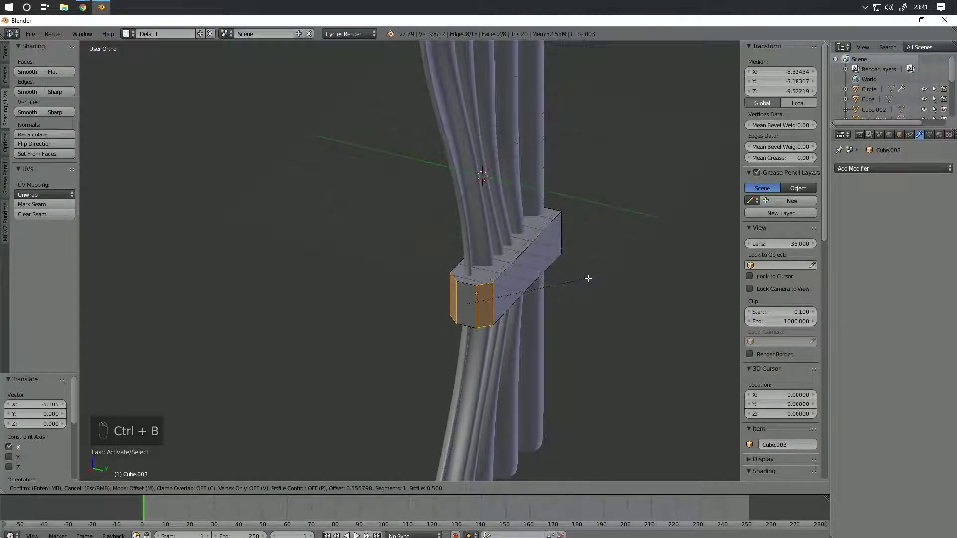
click(590, 277)
key(Tab)
key(Tab)
Step: Try a loop cut on the tieback block, and show the block in wireframe from the top
key(ctrl+r)
middle_drag(531, 248, 316, 278)
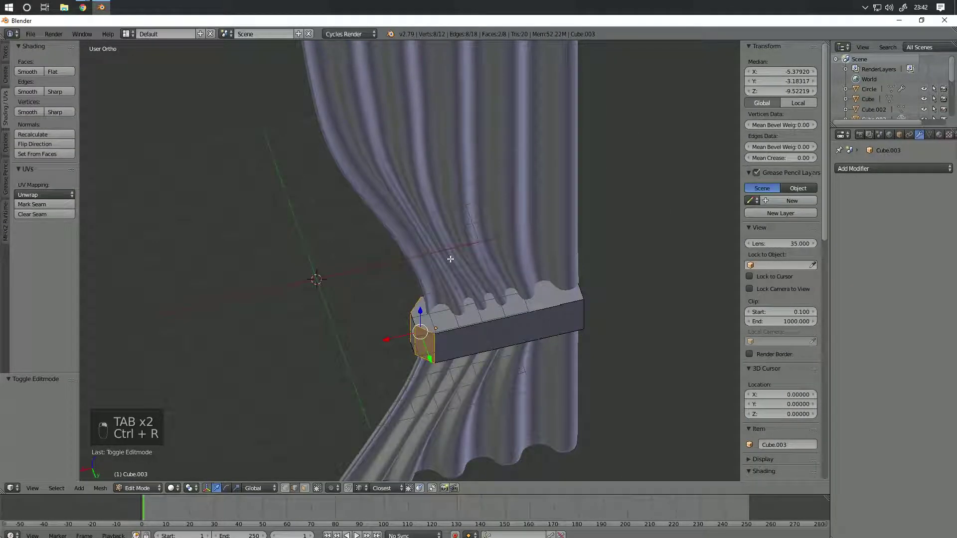
key(KP_7)
key(z)
scroll(391, 220, up, 2)
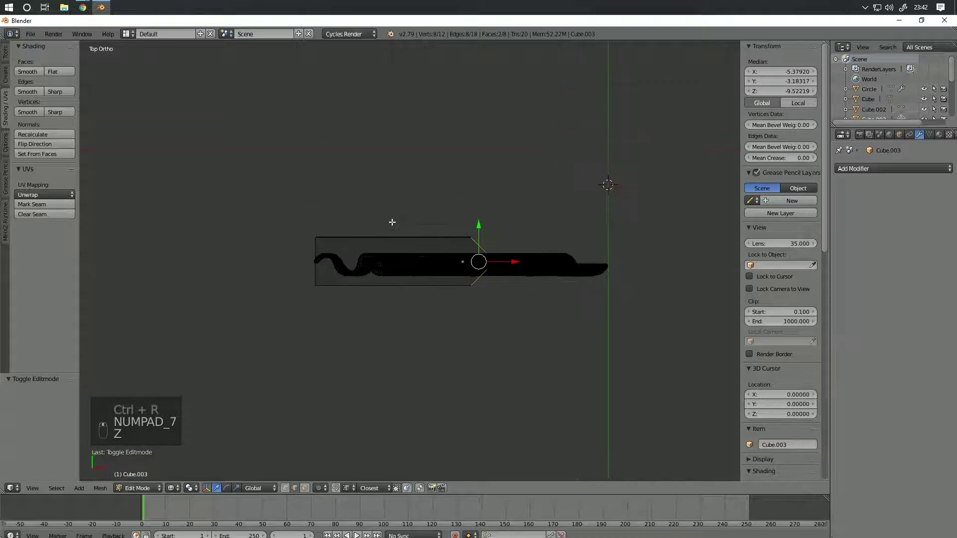
key(k)
key(z)
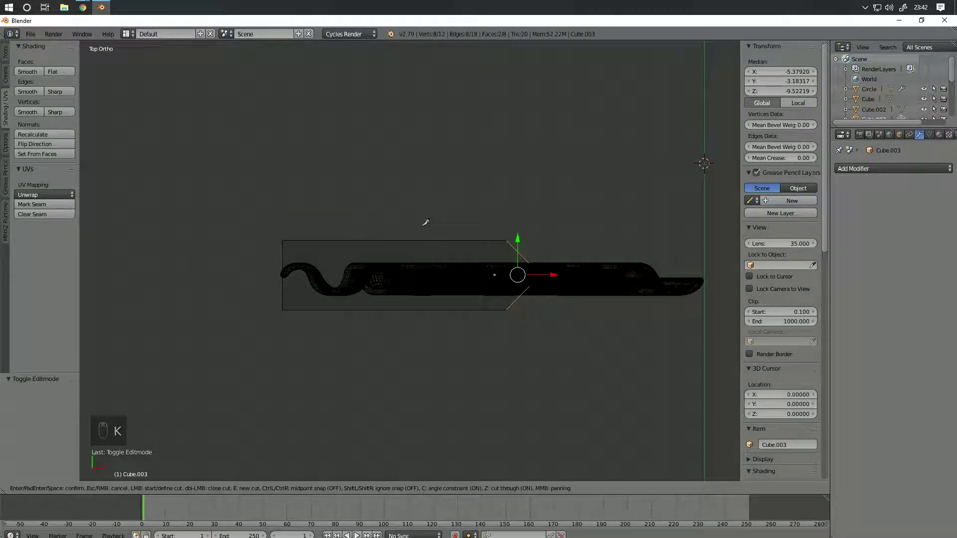
click(409, 188)
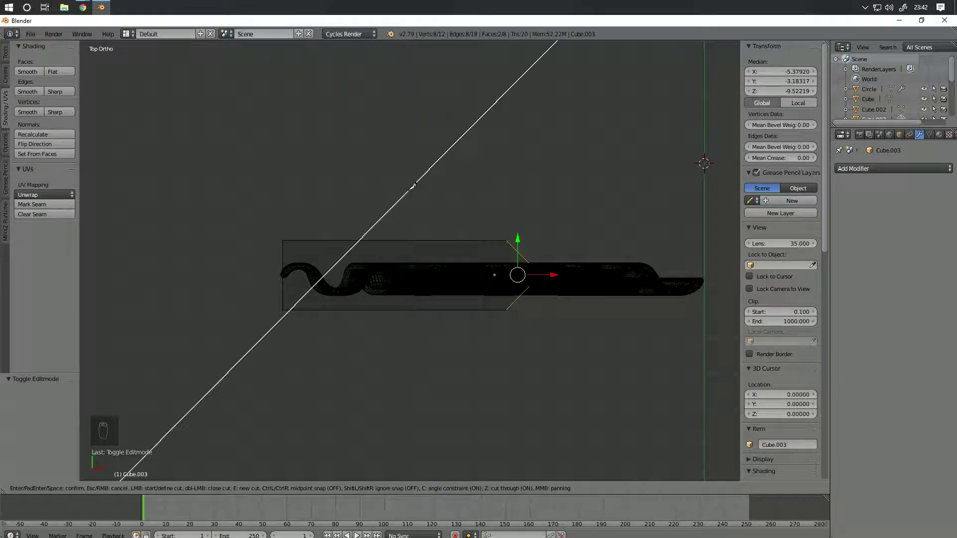
key(Escape)
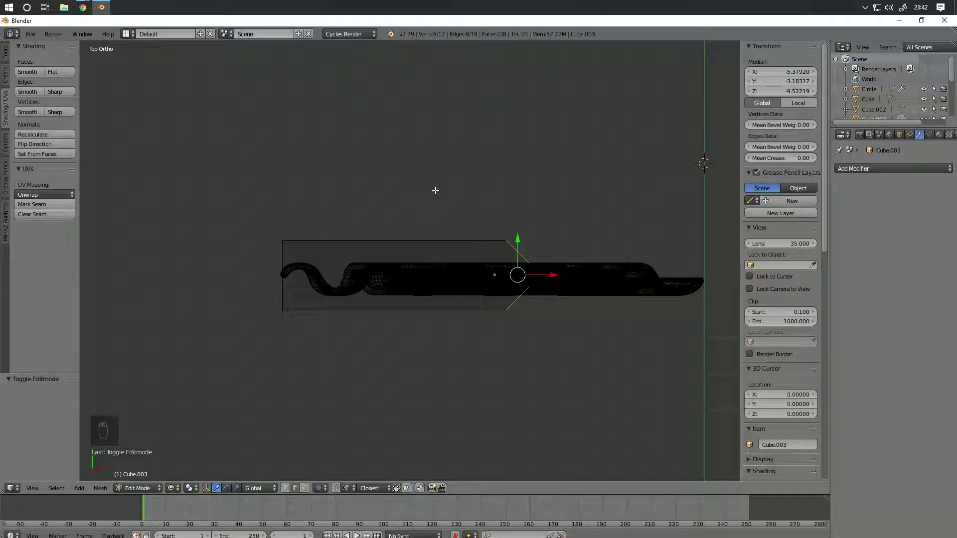
Step: Cut through the tieback block near its middle along Y with the Knife tool, using cut through
key(k)
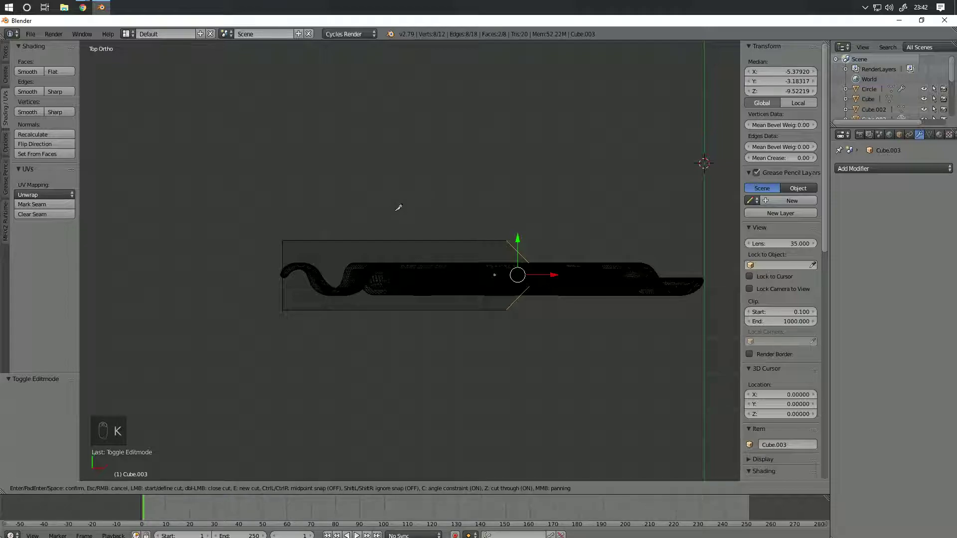
click(393, 215)
click(394, 332)
key(Return)
Step: Narrow the tieback block at its middle edge loop by scaling the loop along Y, and leave Edit Mode
middle_drag(445, 343, 559, 321)
key(z)
key(a)
right_click(424, 292)
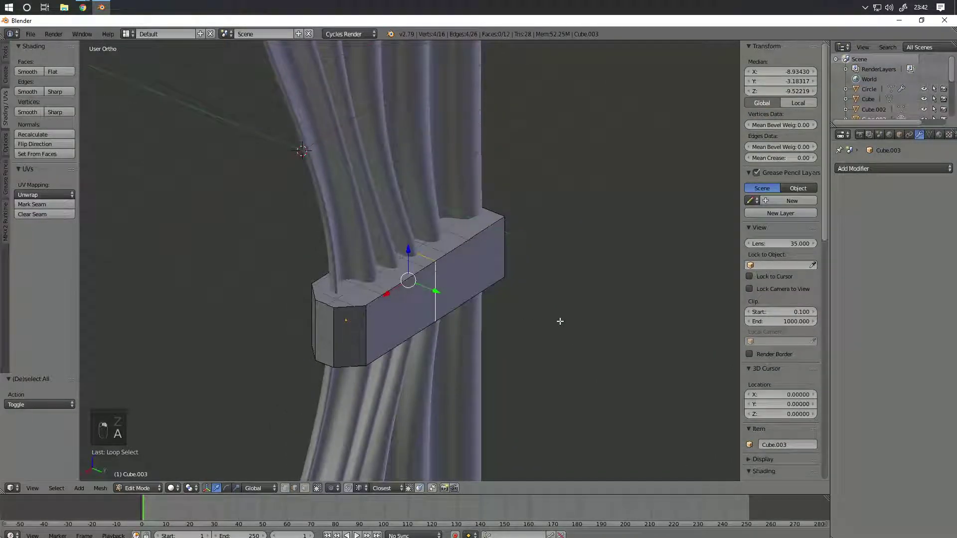
key(s)
key(y)
click(509, 300)
key(Tab)
Step: Add a Subdivision Surface modifier to the tieback with 3 view subdivisions
middle_drag(337, 298, 420, 301)
click(849, 169)
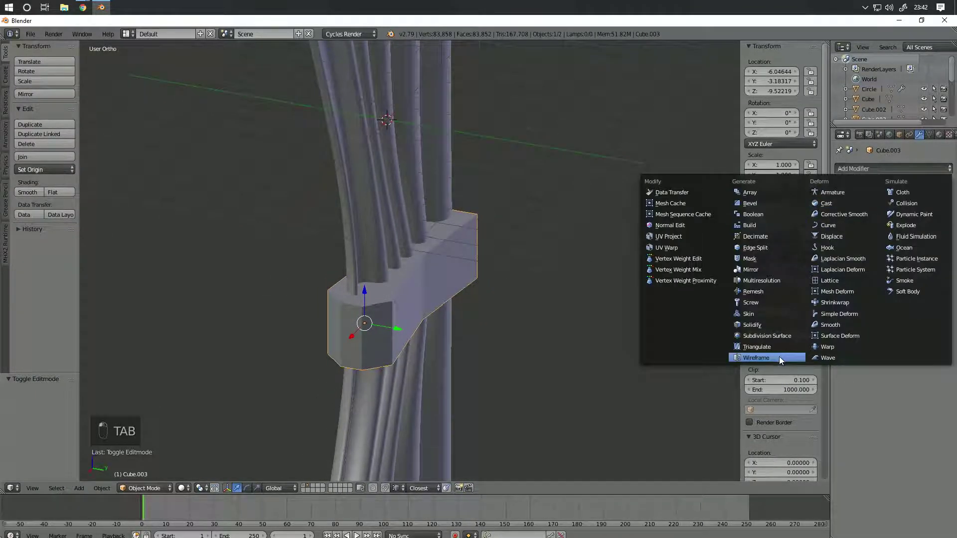
click(773, 333)
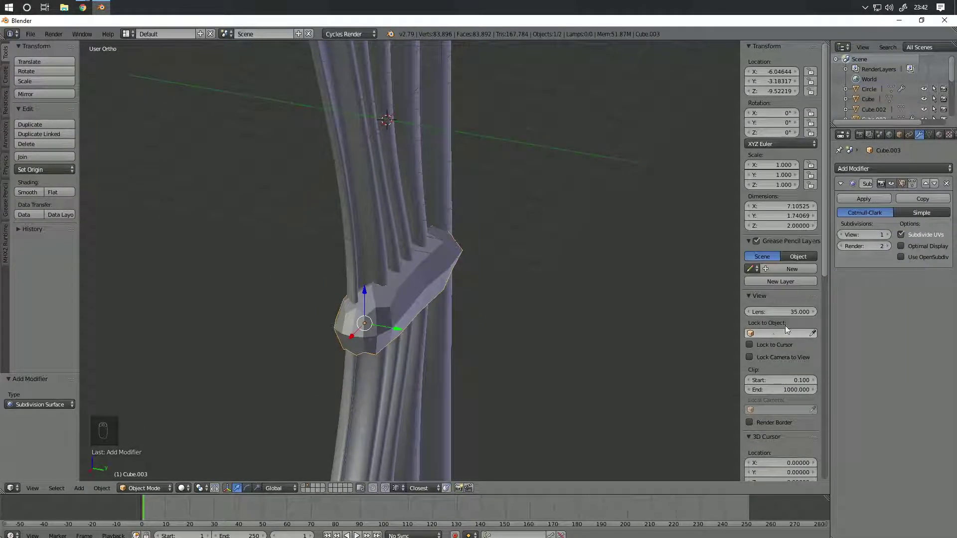
click(889, 234)
click(889, 235)
Step: Add two horizontal edge loops around the tieback and spread them along Z toward its upper and lower rims
key(Tab)
alt+click(386, 306)
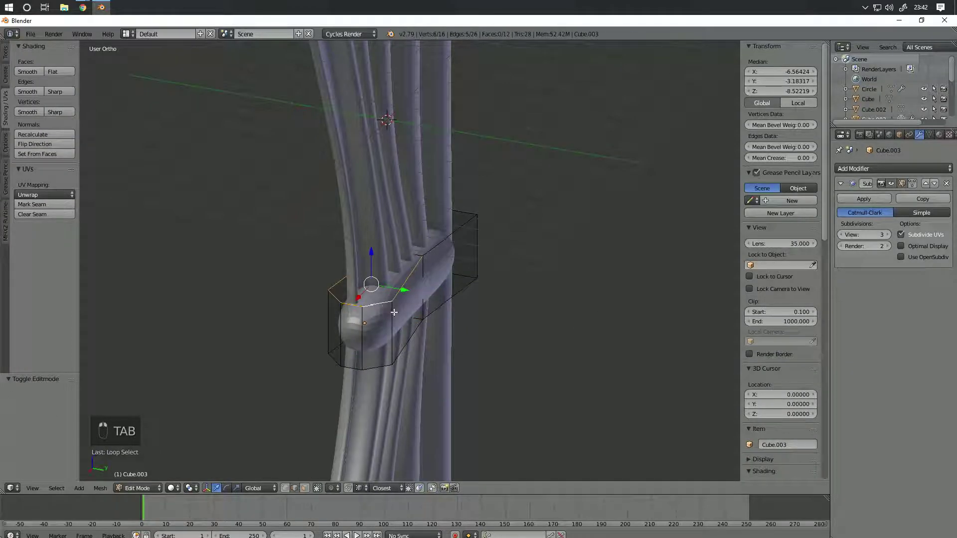
key(ctrl+r)
click(398, 317)
key(s)
key(z)
click(640, 311)
key(Tab)
mouse_move(504, 329)
middle_down()
mouse_move(575, 305)
mouse_move(628, 342)
mouse_move(598, 370)
mouse_move(539, 339)
mouse_move(537, 309)
mouse_move(402, 339)
mouse_move(412, 330)
middle_up()
key(shift+z)
key(z)
key(z)
key(z)
Step: Widen the inner end of the tieback by scaling its vertical side edges along Y by about 1.207
key(Tab)
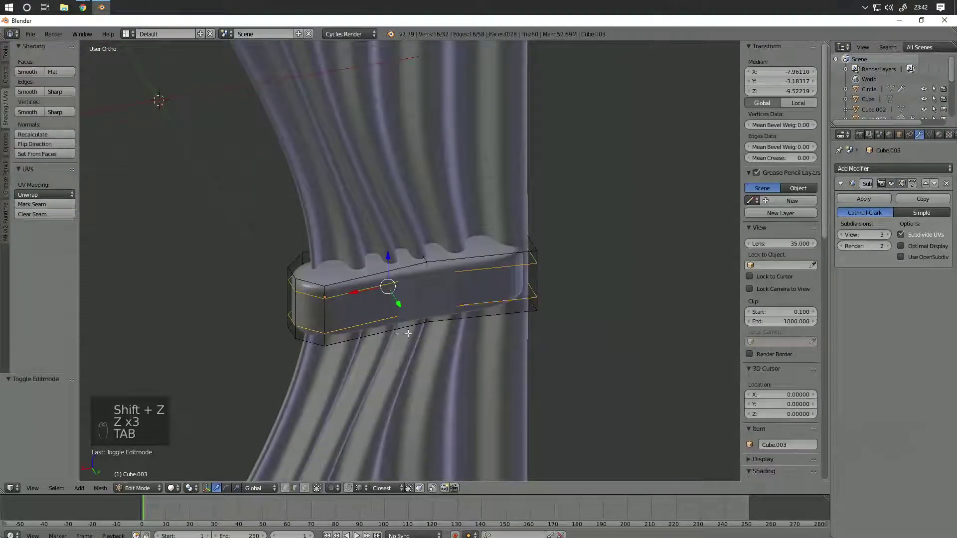
right_click(326, 309)
middle_drag(308, 309, 397, 315)
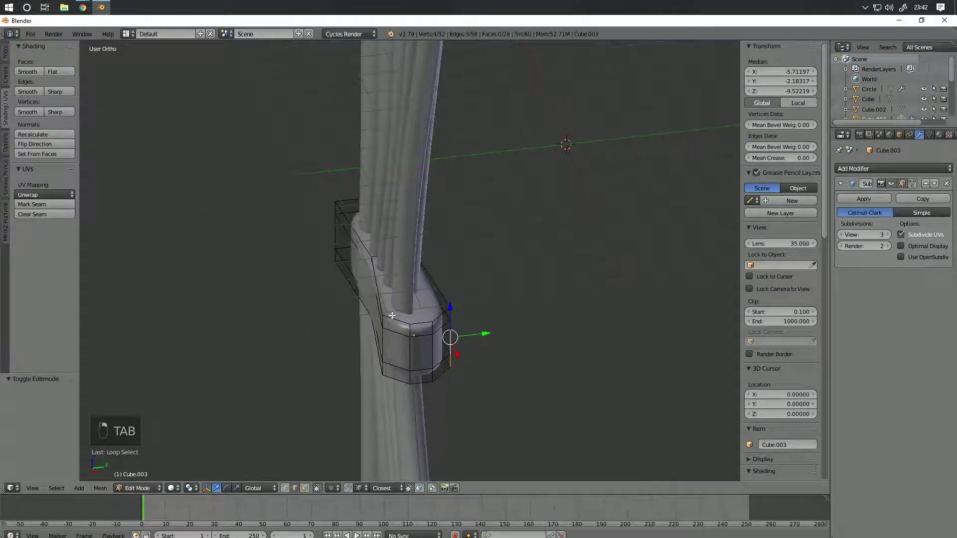
alt+shift+right_click(386, 334)
key(s)
key(y)
click(562, 314)
Step: Narrow the tieback's middle edge loop along Y by a factor of about 0.772
middle_drag(523, 319, 450, 340)
middle_drag(444, 297, 422, 294)
alt+right_click(424, 274)
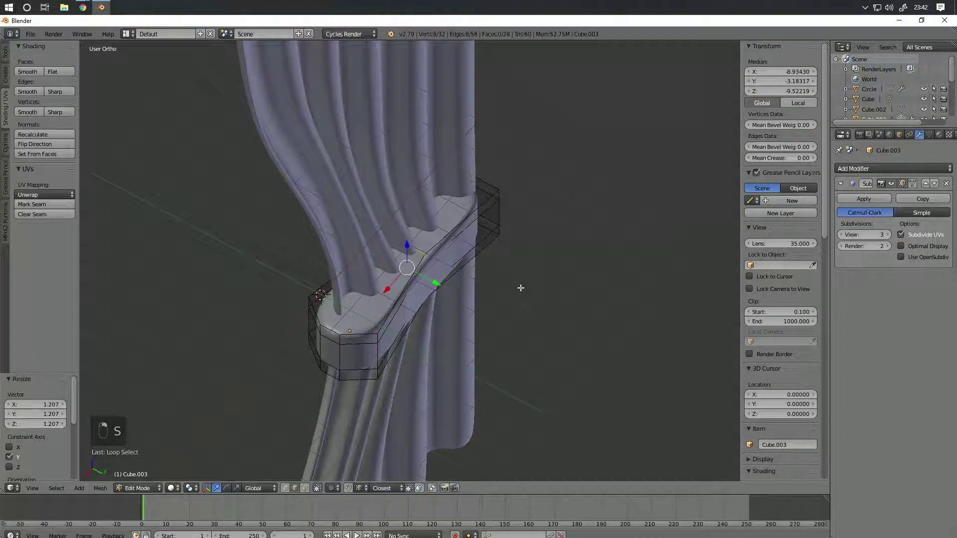
key(s)
click(495, 280)
right_click(384, 352)
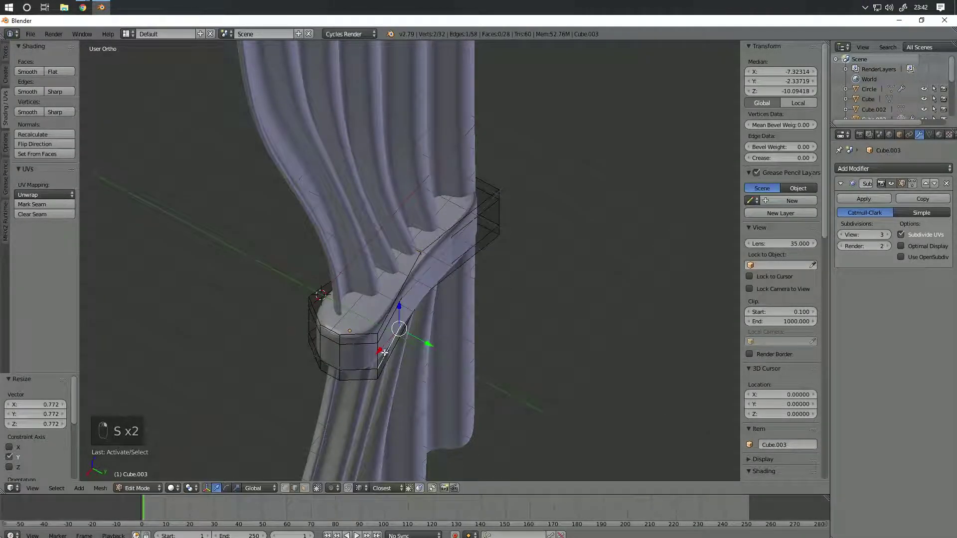
middle_drag(381, 353, 396, 307)
alt+right_click(378, 303)
alt+shift+right_click(381, 340)
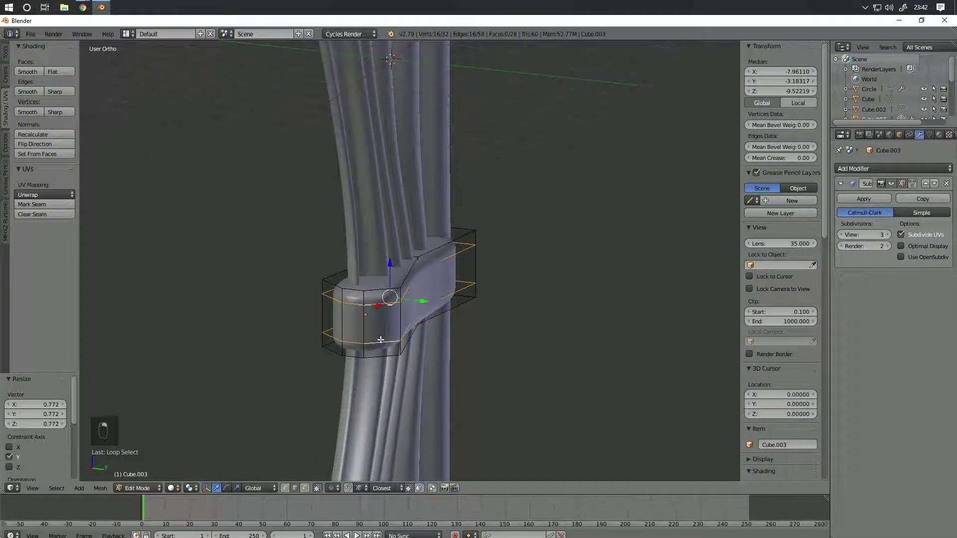
key(a)
Step: Inset the two upper and two lower faces of the tieback with a thickness of about 0.2103
middle_drag(389, 297, 358, 327)
right_click(365, 294)
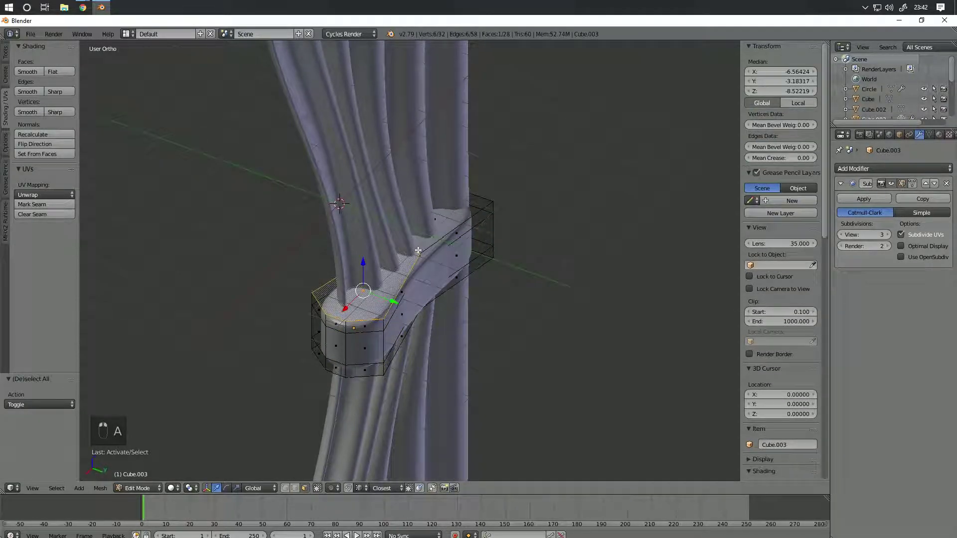
shift+right_click(437, 227)
middle_drag(410, 346, 434, 280)
shift+right_click(377, 298)
shift+right_click(441, 347)
middle_drag(441, 346, 396, 250)
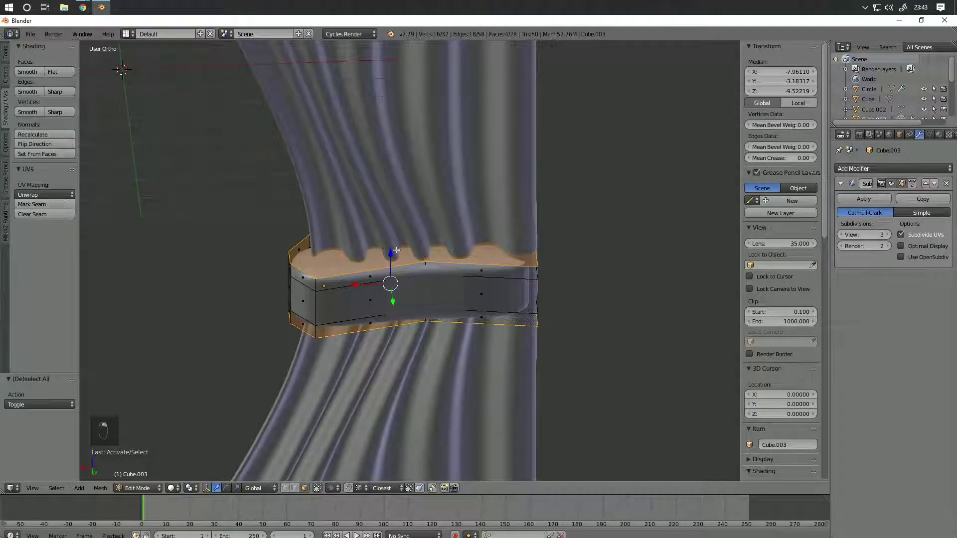
key(i)
click(627, 263)
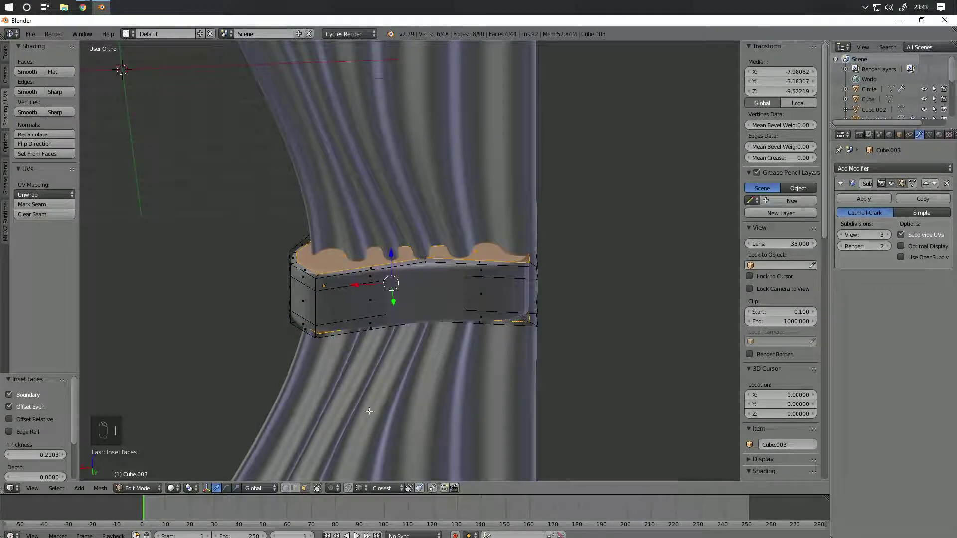
Step: Dissolve the outermost upper and lower edge loops around the tieback so its rims become more rounded
alt+right_click(308, 273)
alt+shift+right_click(333, 338)
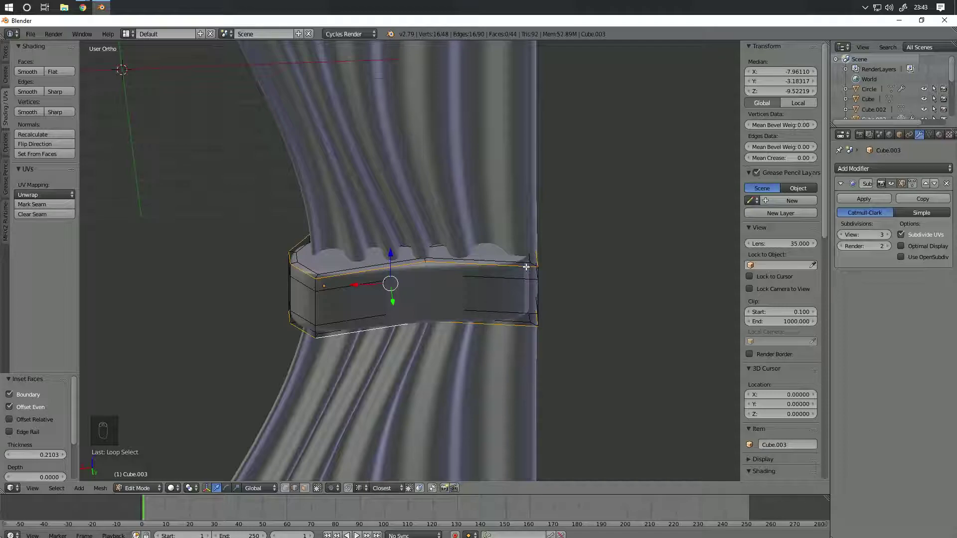
key(Delete)
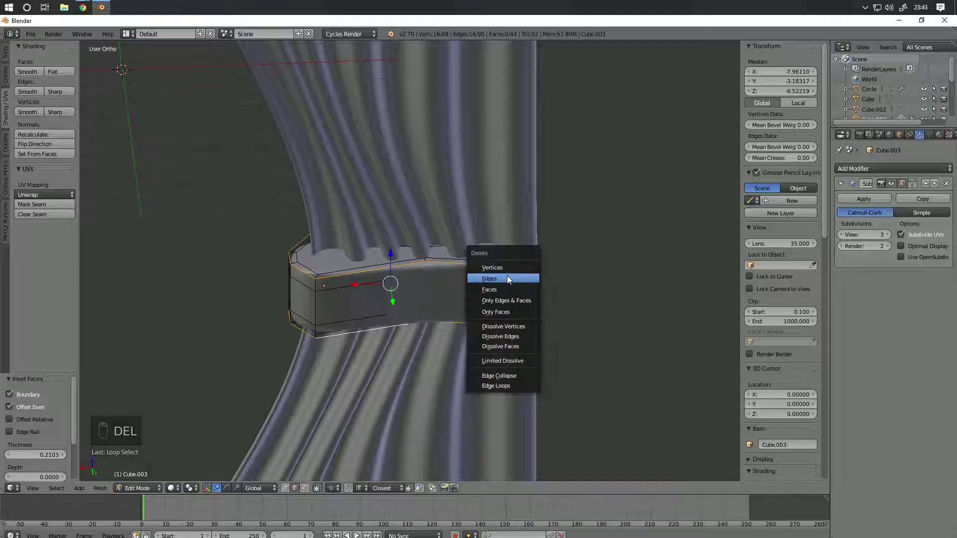
click(501, 337)
key(Tab)
middle_drag(500, 338, 303, 325)
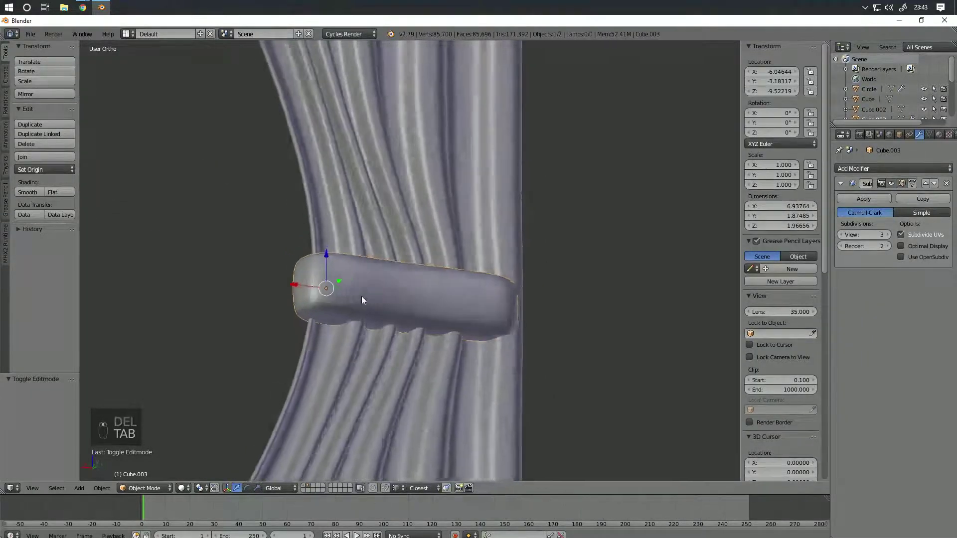
Step: Sharpen the tieback's outer end by raising the mean crease of its vertical corner edges to the maximum
key(Tab)
alt+right_click(510, 306)
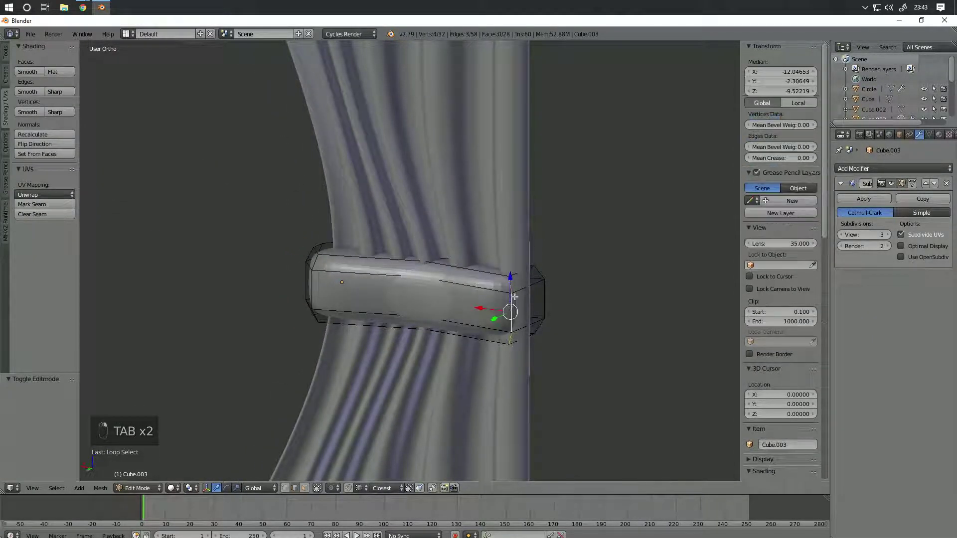
shift+right_click(514, 340)
drag(776, 160, 827, 160)
key(Tab)
Step: Move the curtain and its tieback to the first layer and show that layer with the window
mouse_move(510, 274)
middle_down()
mouse_move(519, 303)
mouse_move(454, 297)
mouse_move(506, 301)
mouse_move(488, 303)
mouse_move(376, 235)
middle_up()
key(shift+z)
key(z)
key(z)
key(z)
right_click(376, 235)
key(m)
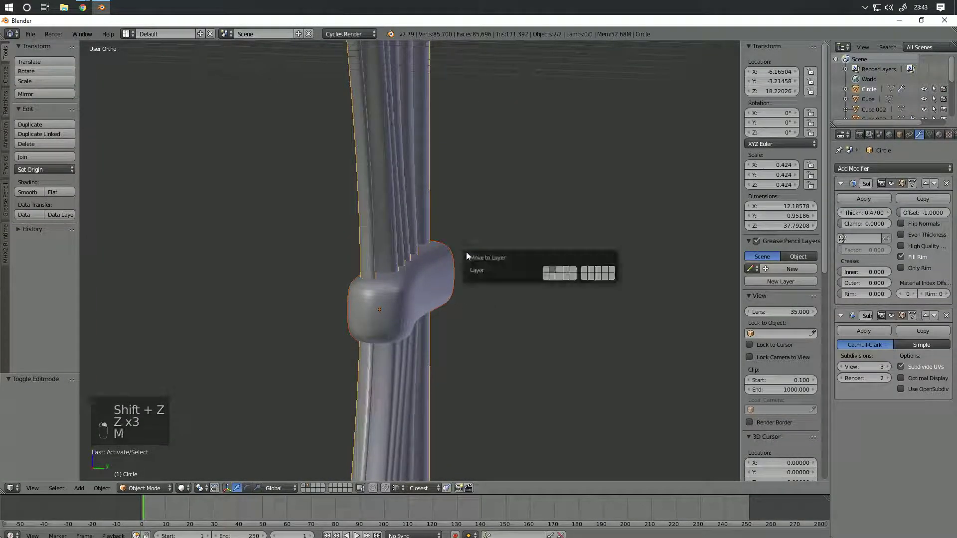
click(553, 268)
click(303, 486)
Step: Apply the tieback's location so its origin sits at the world centre
middle_drag(424, 391, 358, 376)
scroll(358, 377, down, 4)
key(z)
mouse_move(444, 366)
middle_down()
mouse_move(381, 350)
mouse_move(400, 352)
mouse_move(352, 357)
mouse_move(431, 307)
mouse_move(483, 309)
mouse_move(482, 321)
mouse_move(510, 296)
mouse_move(538, 289)
middle_up()
key(z)
right_click(437, 285)
key(ctrl+a)
click(462, 302)
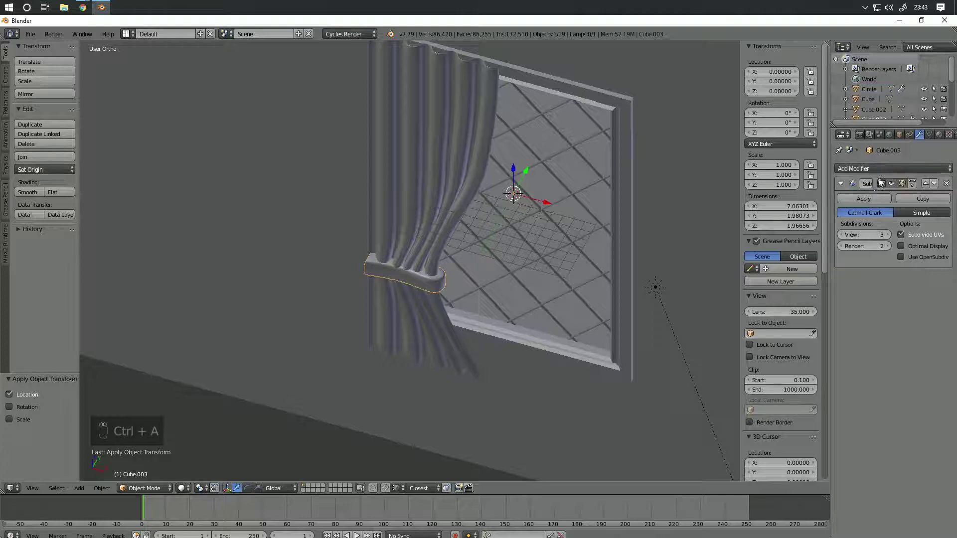
Step: Add a Mirror modifier across X to the tieback
click(865, 168)
key(ctrl+3)
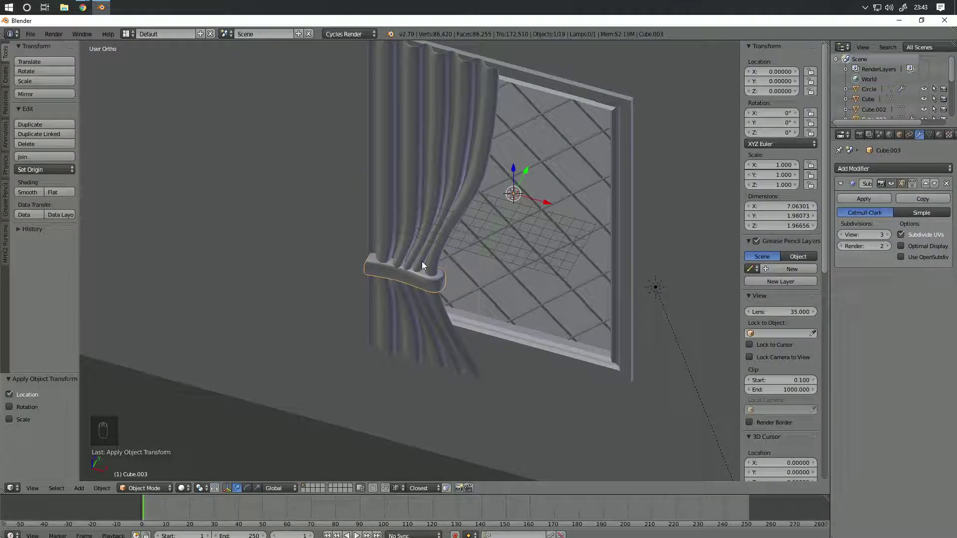
middle_drag(437, 259, 638, 200)
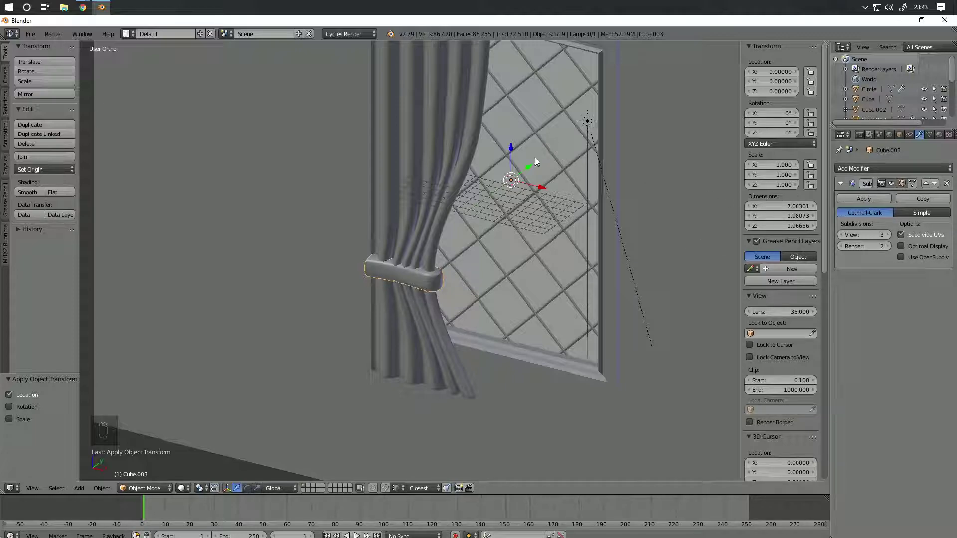
click(867, 168)
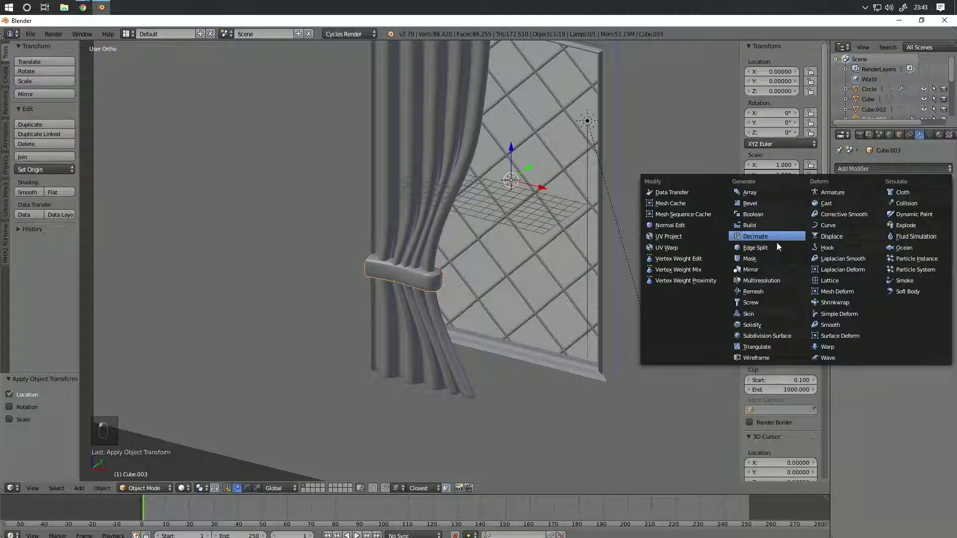
click(769, 270)
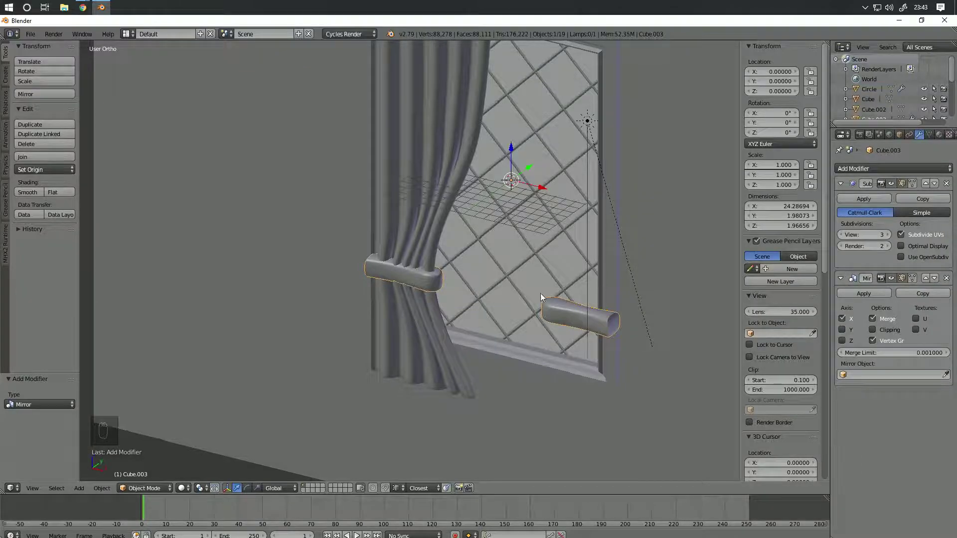
Step: Apply the curtain's location and add a Mirror modifier across X to it
right_click(405, 210)
key(ctrl+a)
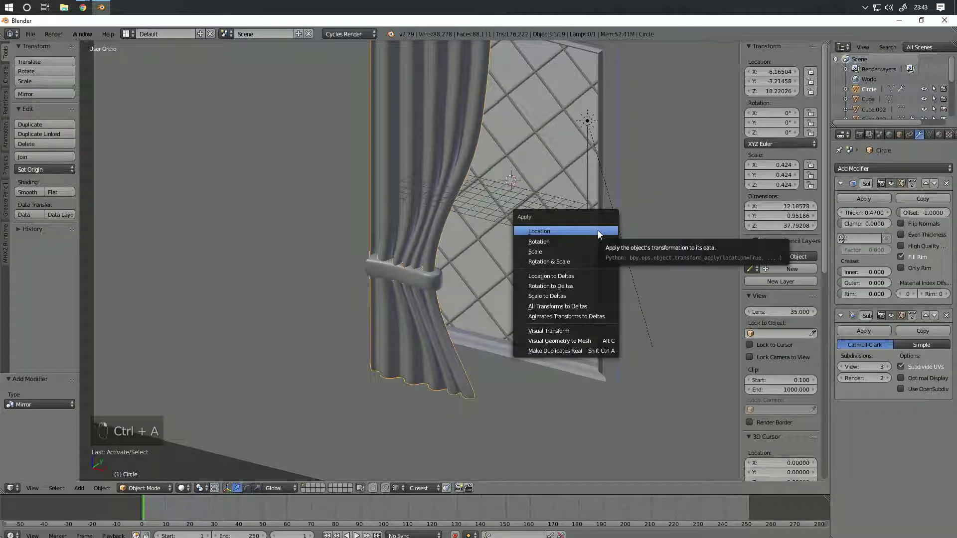
click(597, 230)
right_click(425, 198)
right_click(451, 207)
right_click(444, 199)
right_click(444, 199)
click(894, 169)
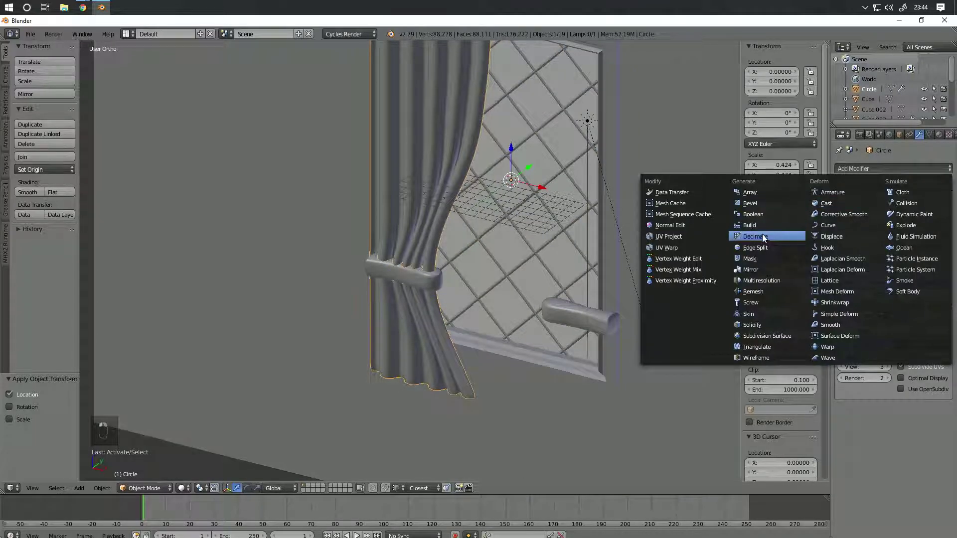
click(751, 269)
Step: Examine the mirrored curtains through the lattice window in a rendered preview from outside the wall
mouse_move(697, 272)
middle_down()
mouse_move(570, 274)
mouse_move(468, 252)
middle_up()
key(shift+z)
scroll(464, 250, down, 1)
shift+middle_drag(436, 224, 489, 293)
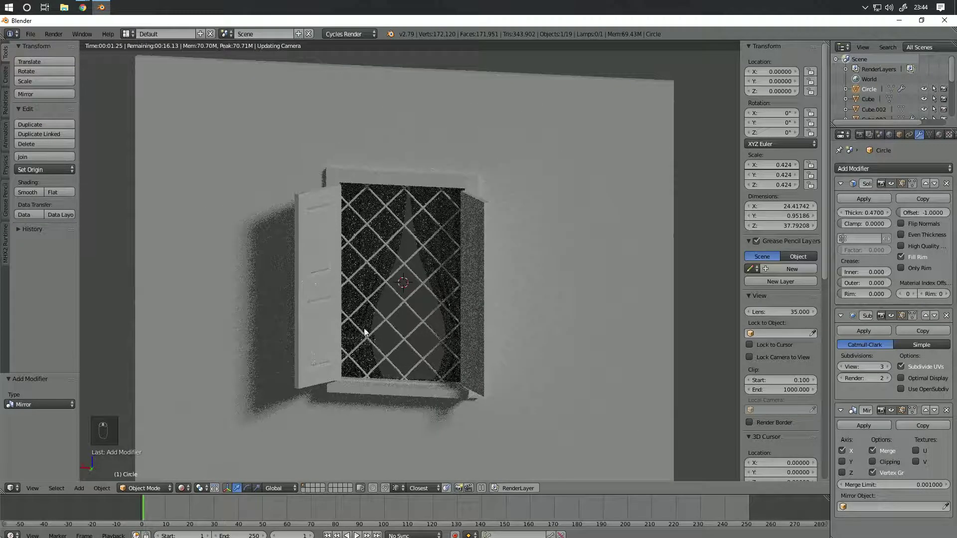
key(z)
key(z)
key(z)
mouse_move(371, 328)
middle_down()
mouse_move(493, 296)
mouse_move(427, 307)
mouse_move(456, 292)
mouse_move(451, 284)
middle_up()
key(z)
key(z)
Step: Select the curtain and tieback together, and select all of the tieback's geometry within its mesh
right_click(420, 273)
right_click(358, 316)
shift+right_click(363, 348)
key(g)
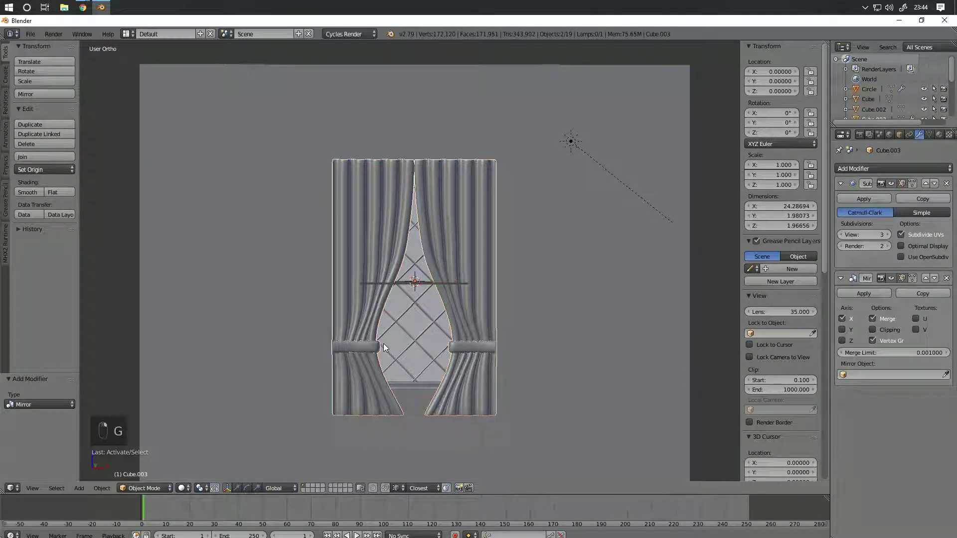
right_click(360, 342)
key(Tab)
key(a)
key(a)
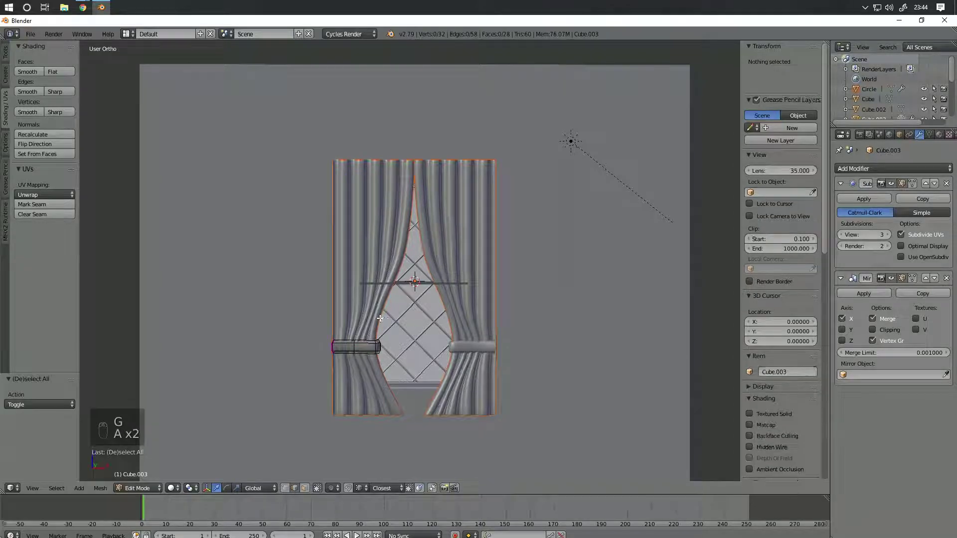
shift+middle_drag(409, 342, 429, 288)
key(Tab)
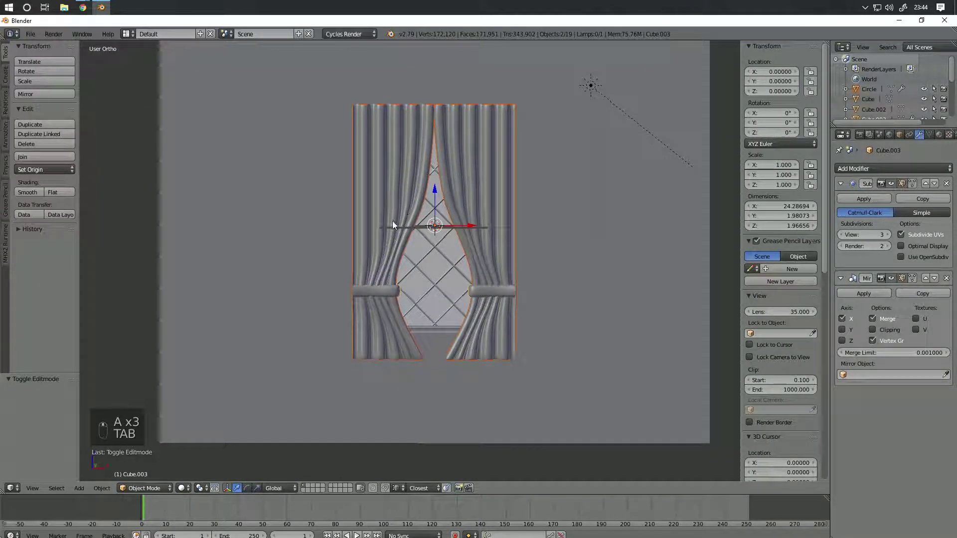
key(g)
key(x)
right_click(319, 254)
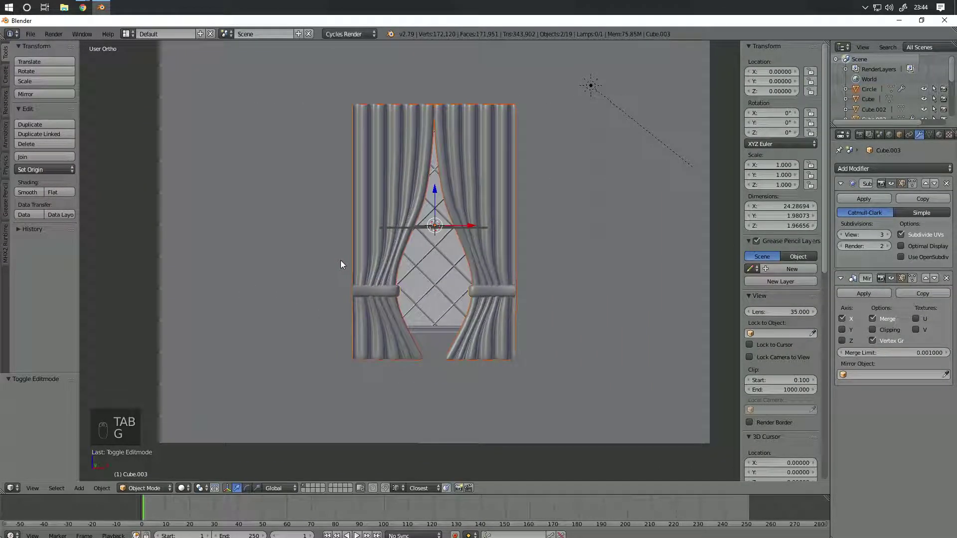
Step: Shift the tieback's whole mesh outward along X by a little over 2 units, keeping its origin centred
key(Tab)
scroll(414, 286, up, 3)
key(g)
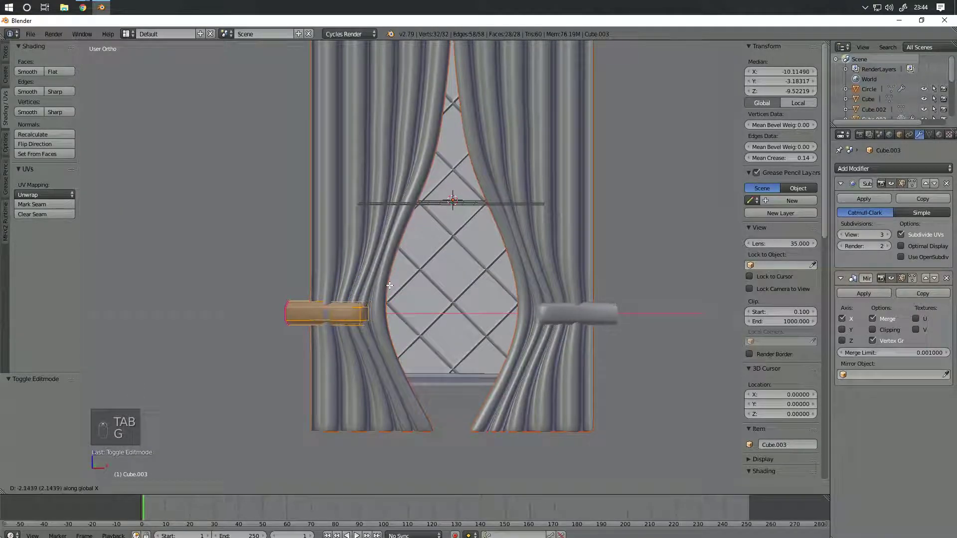
click(387, 283)
key(Tab)
Step: Shift the curtain's whole mesh outward along X by about 2.7 units to widen the opening between the curtains
right_click(374, 282)
key(Tab)
key(a)
key(a)
key(a)
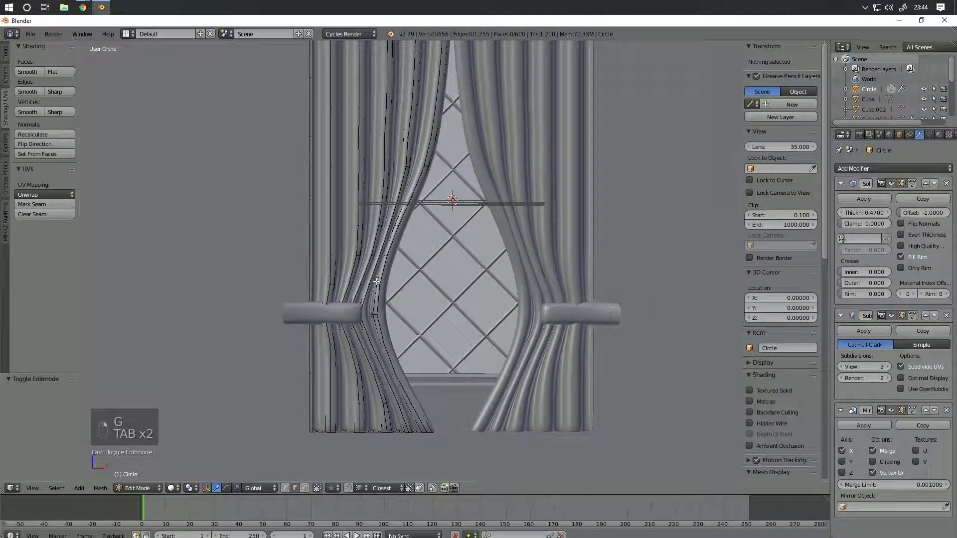
key(g)
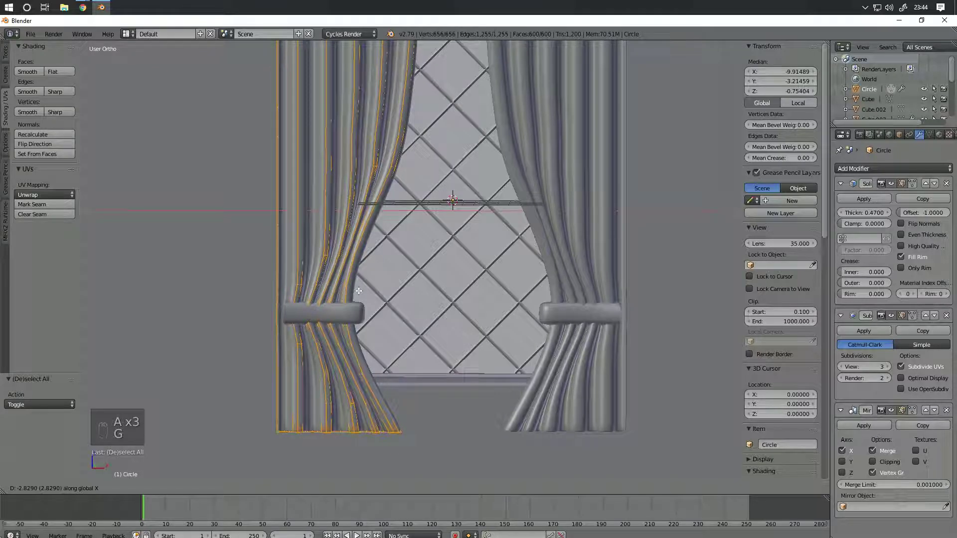
click(402, 304)
key(Tab)
Step: Examine the spread curtains behind the window in a rendered preview, using a perspective view from outside
middle_drag(400, 300, 366, 308)
key(shift+z)
scroll(402, 305, down, 3)
mouse_move(439, 304)
middle_down()
mouse_move(401, 305)
mouse_move(381, 285)
mouse_move(404, 273)
middle_up()
scroll(383, 288, down, 5)
scroll(399, 274, up, 3)
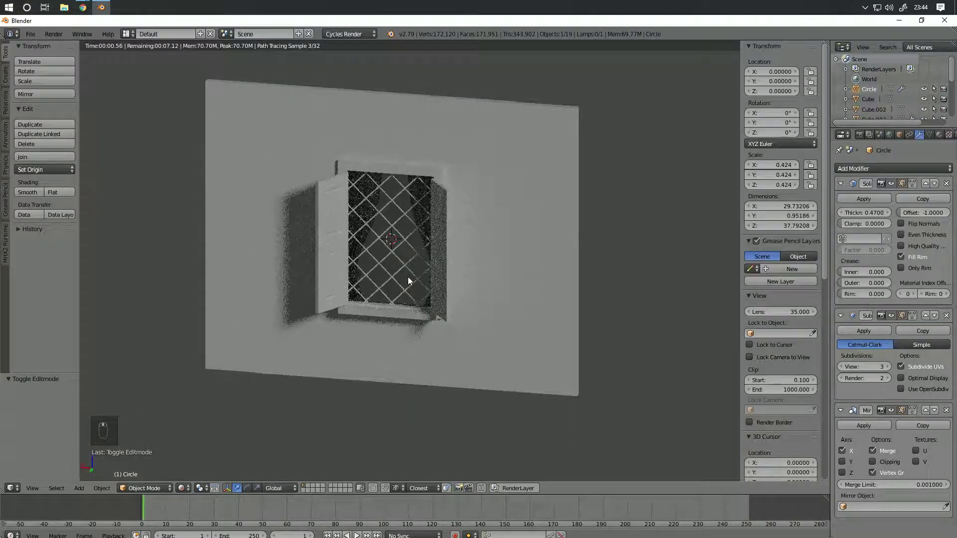
scroll(409, 271, up, 2)
middle_drag(409, 271, 418, 316)
key(KP_5)
scroll(417, 313, up, 3)
scroll(428, 294, down, 3)
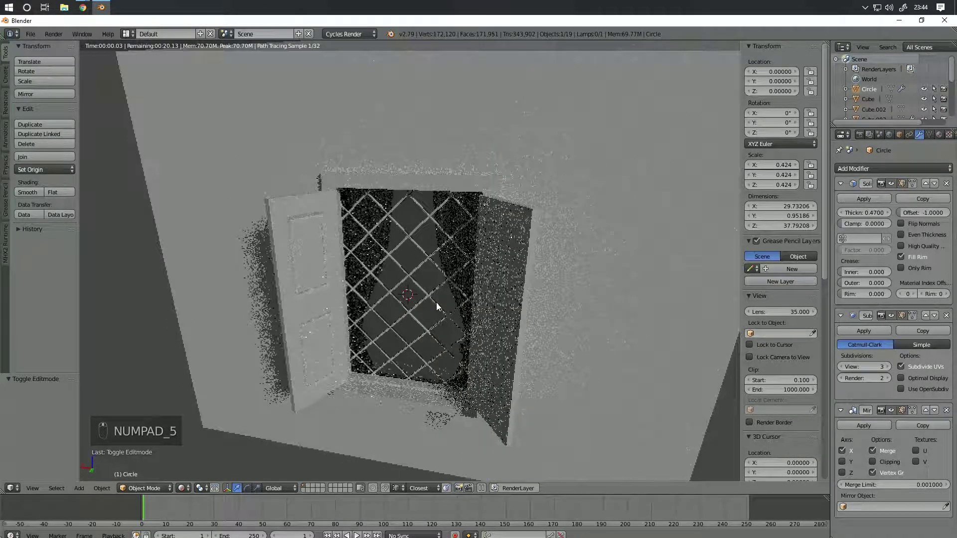
key(z)
key(z)
key(z)
middle_drag(435, 309, 274, 318)
scroll(273, 319, down, 5)
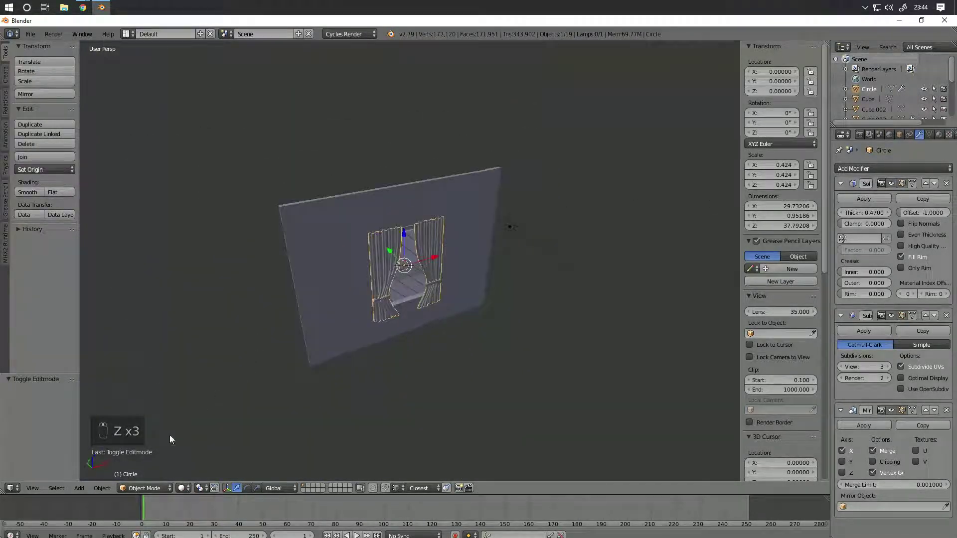
click(80, 488)
mouse_move(96, 477)
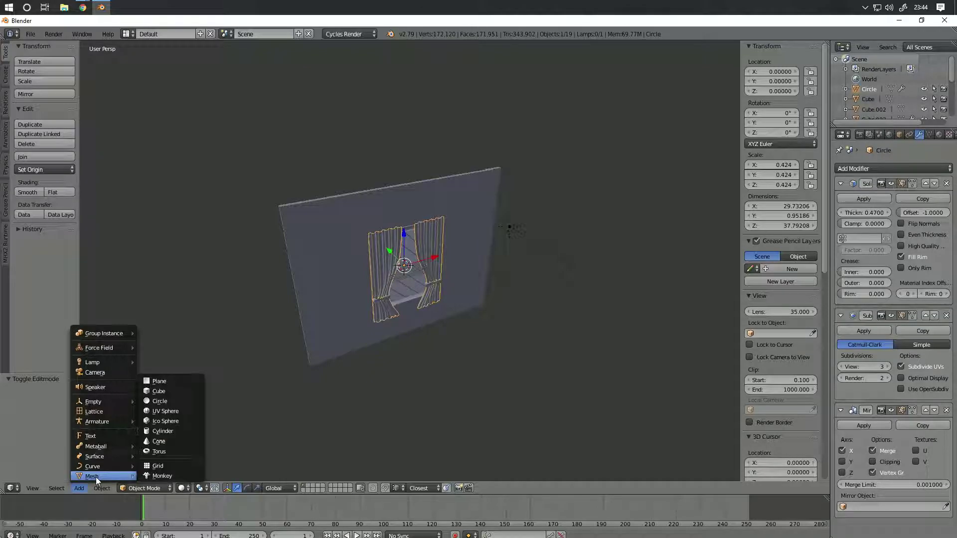
click(164, 381)
scroll(331, 358, down, 3)
middle_drag(331, 359, 498, 295)
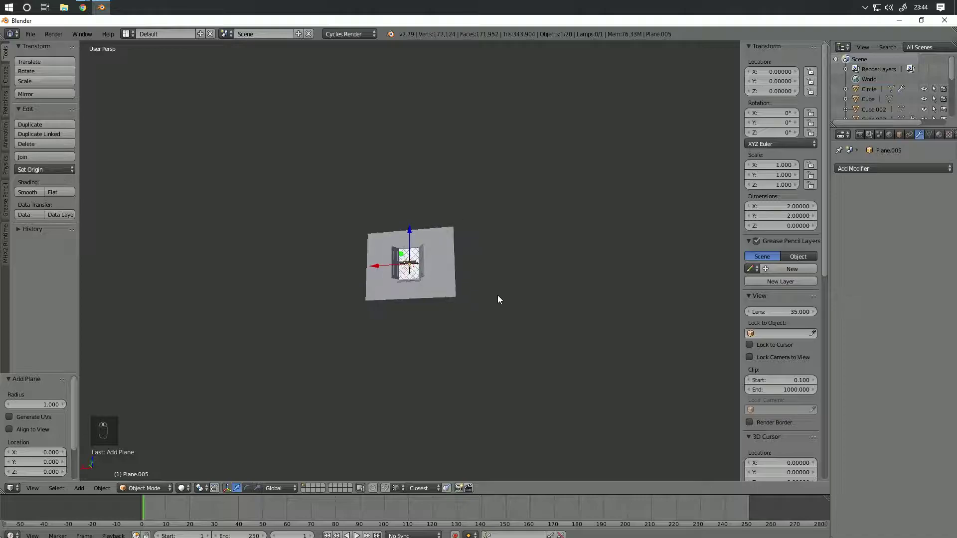
scroll(497, 295, up, 5)
key(g)
key(z)
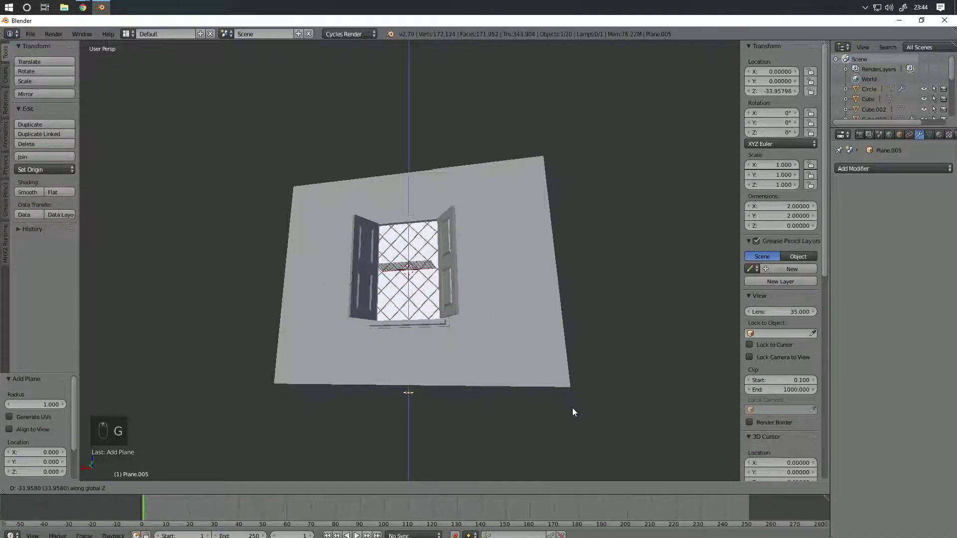
click(570, 386)
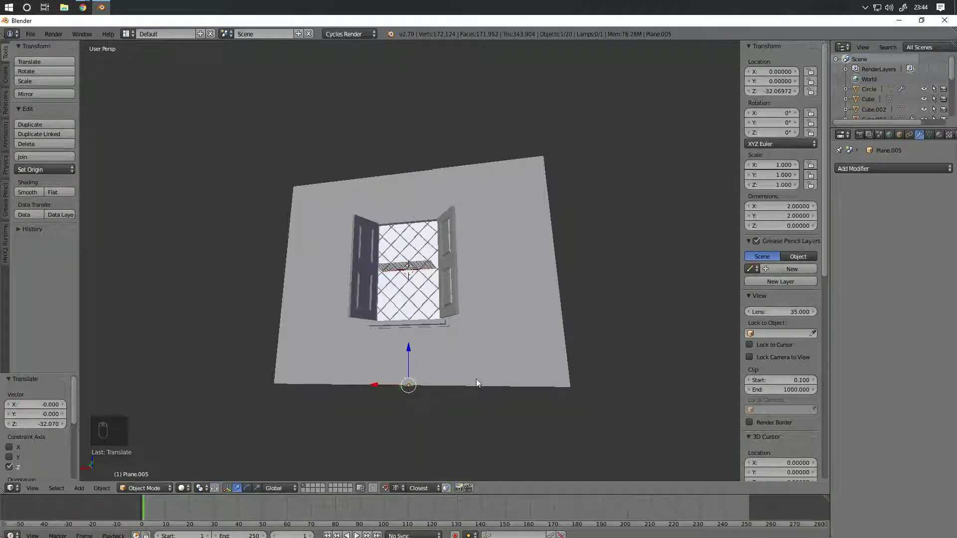
key(Delete)
Step: Select the window's frame together with its outer trim and sill, leaving the curtains out of the selection
scroll(465, 375, up, 3)
middle_drag(501, 386, 462, 382)
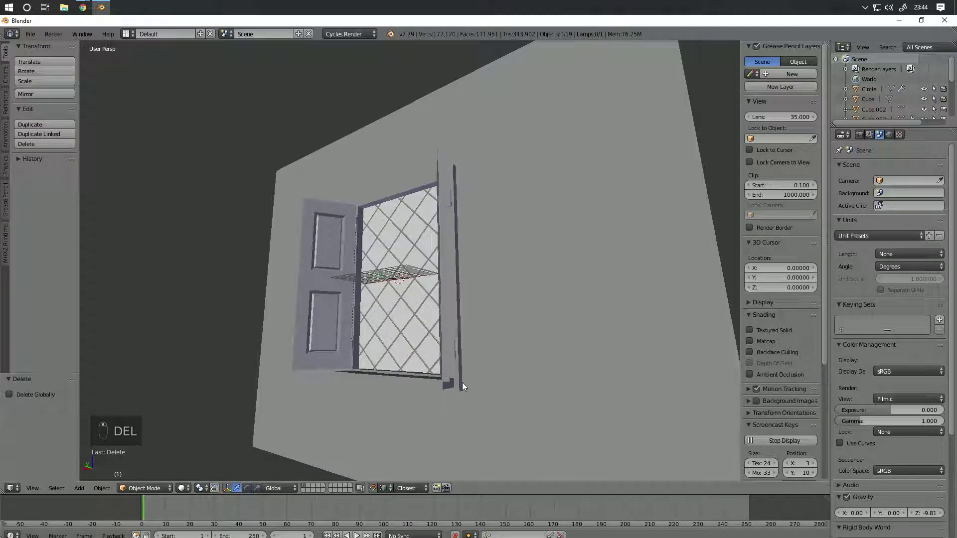
right_click(462, 384)
key(z)
shift+right_click(454, 390)
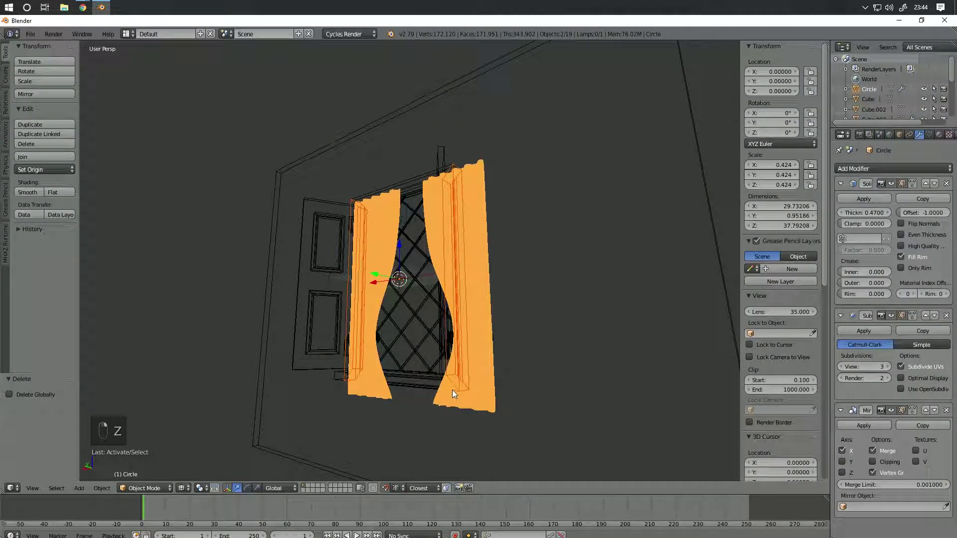
key(ctrl+z)
shift+right_click(430, 388)
key(ctrl+z)
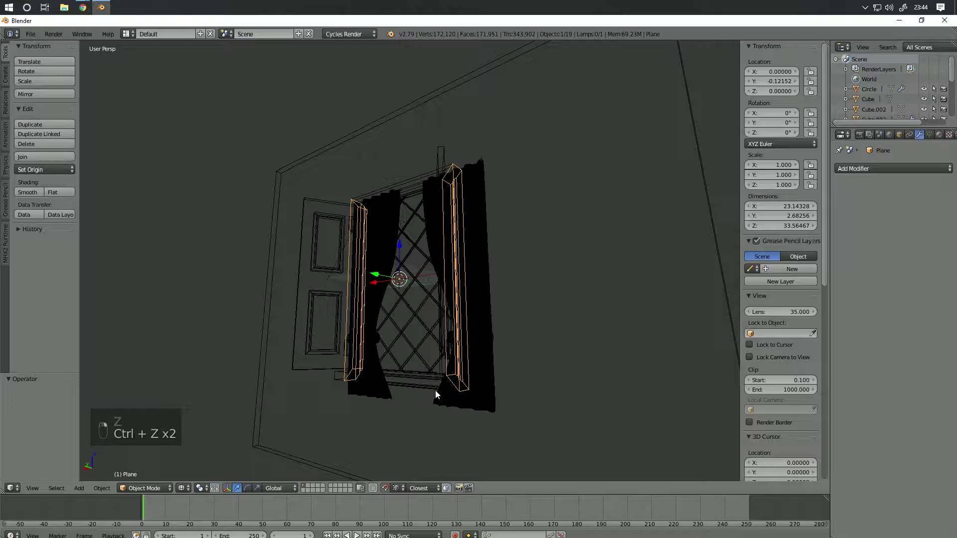
key(z)
scroll(432, 389, up, 2)
shift+right_click(425, 362)
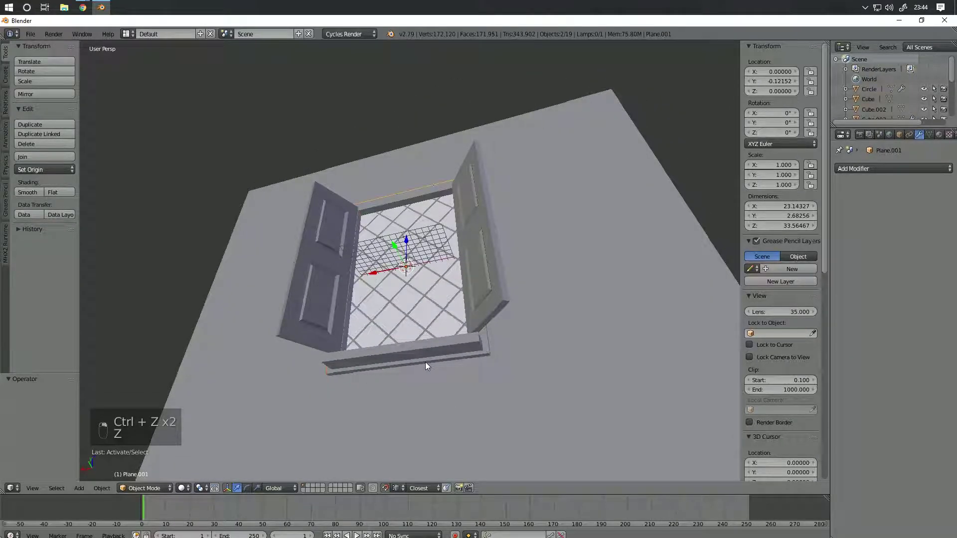
Step: Parent the selected window frame parts to the wall with the Object (Keep Transform) option
key(z)
scroll(516, 333, down, 3)
shift+right_click(535, 297)
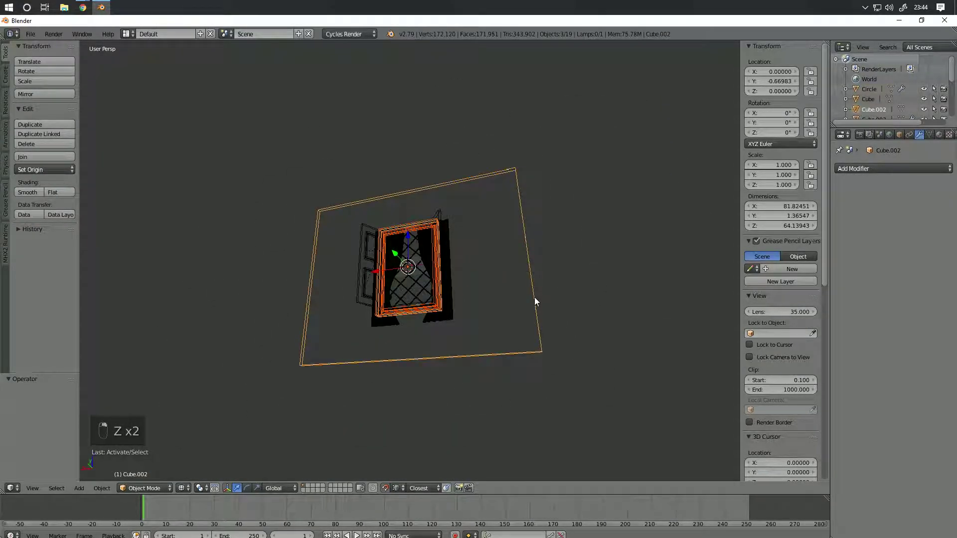
key(ctrl+p)
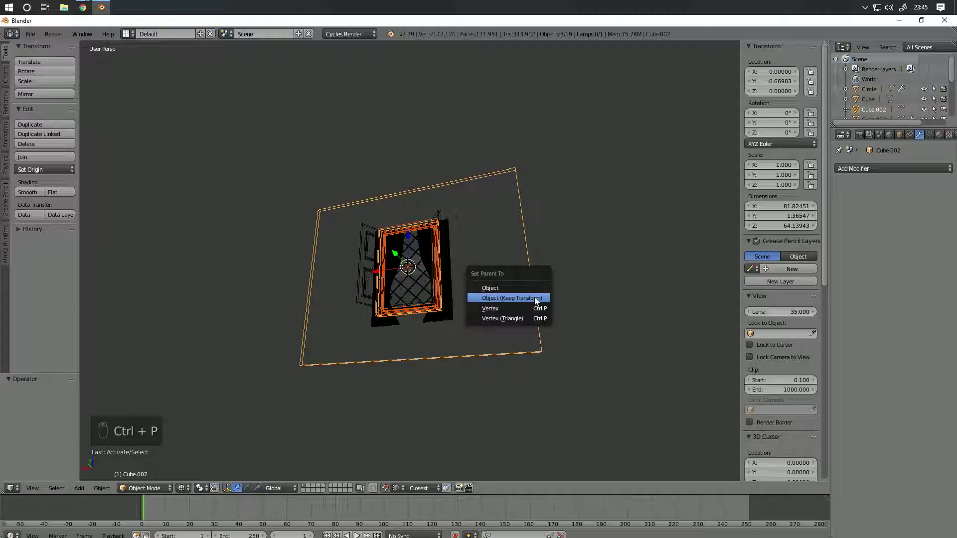
click(534, 296)
Step: Select only the diamond lattice of the window and display the scene in wireframe
key(z)
scroll(438, 313, up, 4)
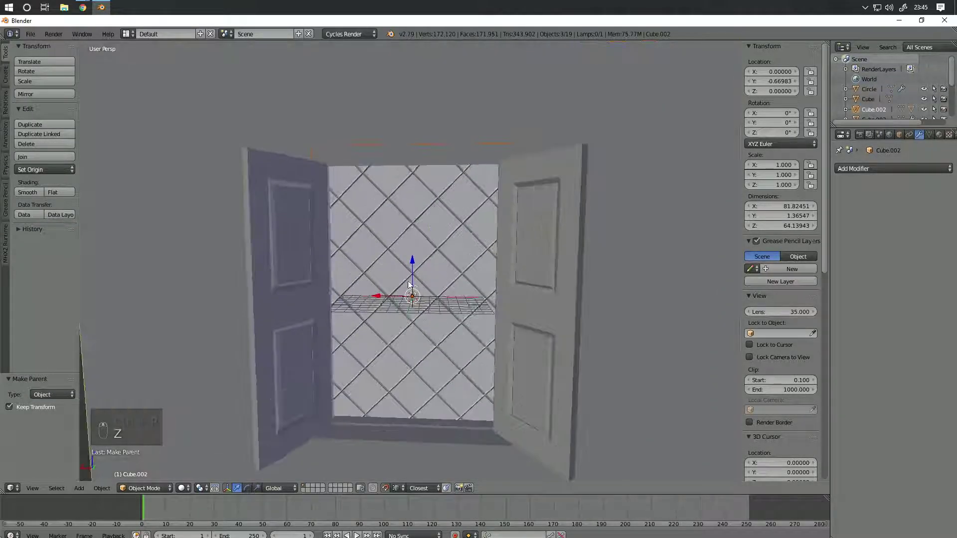
right_click(409, 284)
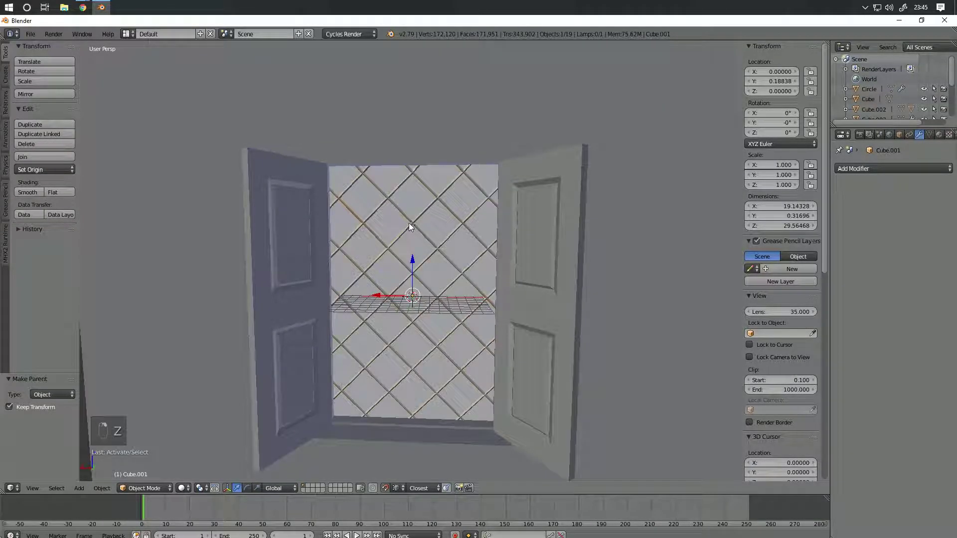
scroll(474, 253, down, 4)
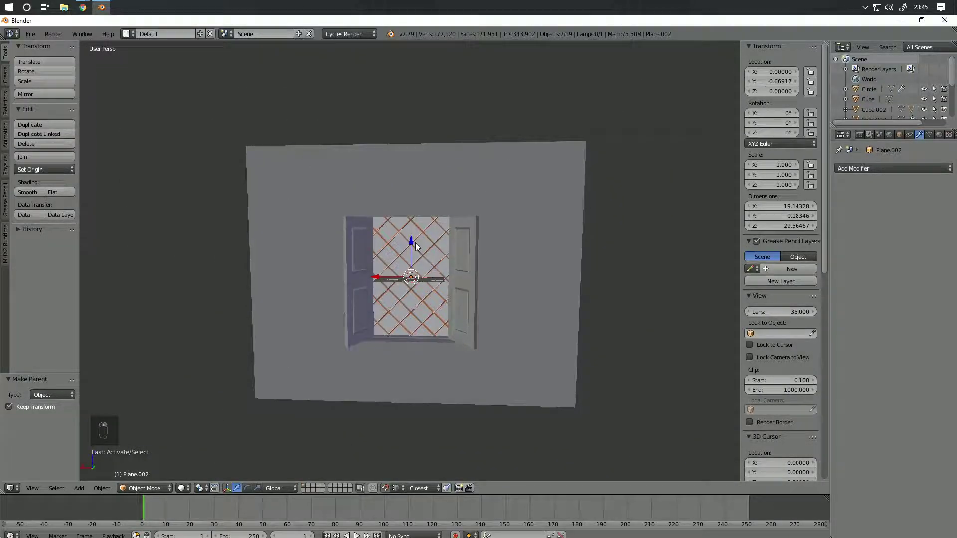
scroll(414, 242, up, 5)
right_click(417, 224)
key(z)
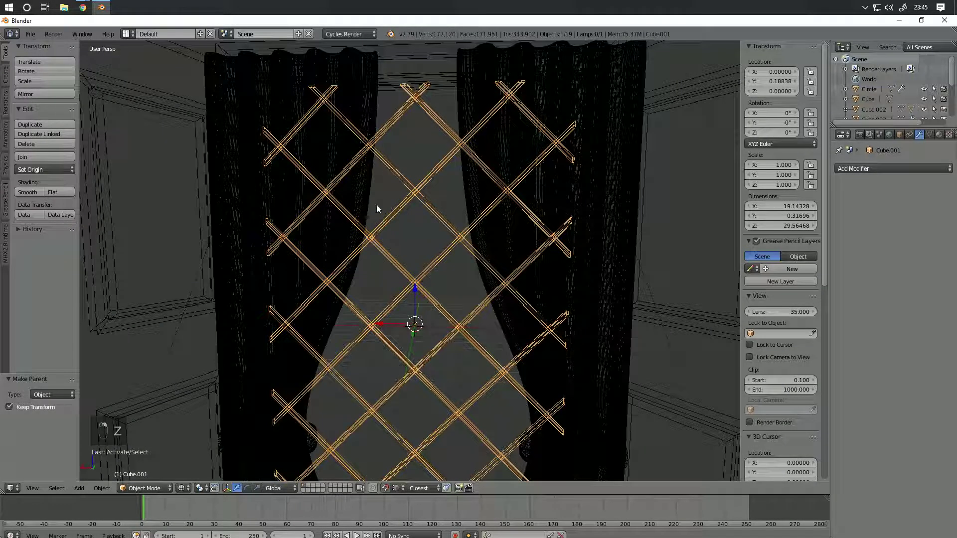
shift+right_click(370, 192)
key(z)
scroll(375, 194, up, 2)
key(ctrl+z)
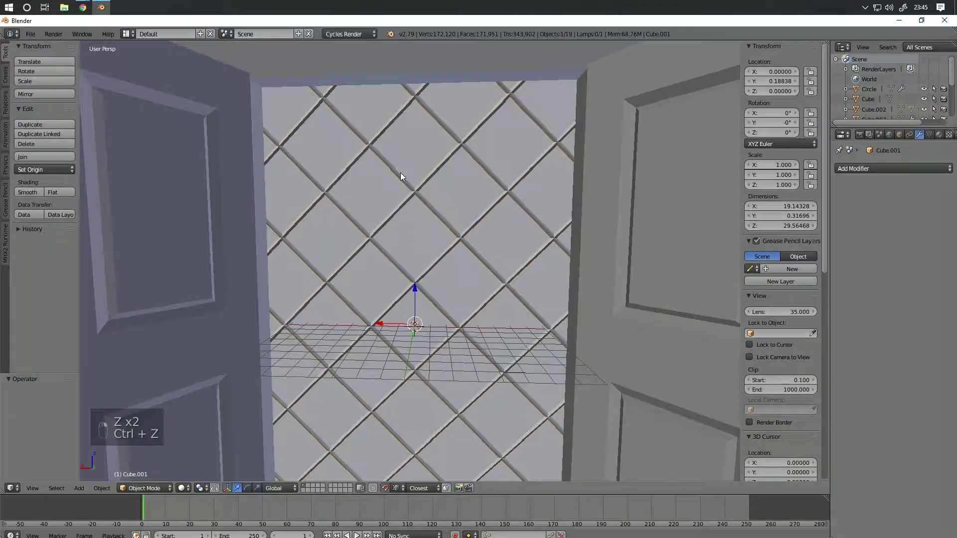
key(z)
key(ctrl+z)
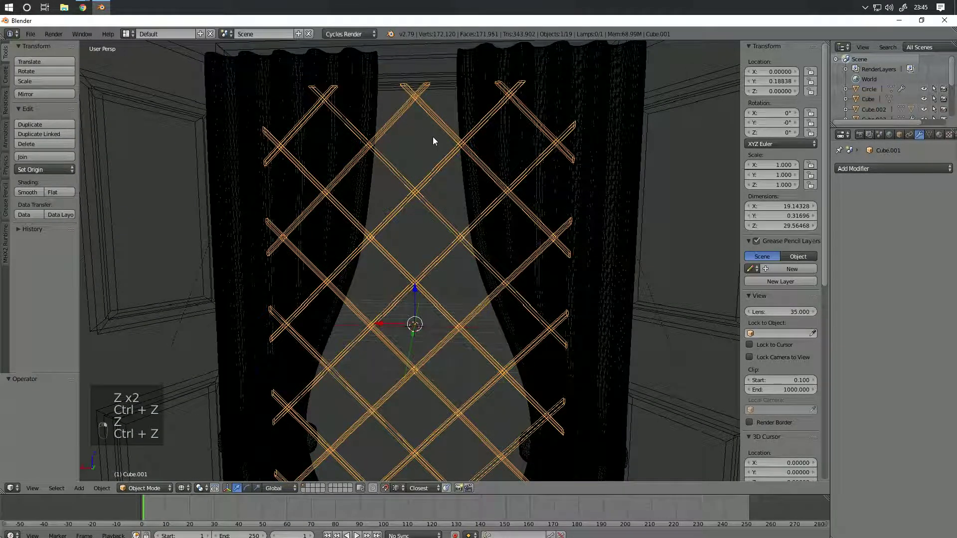
Step: Add the glass pane to the selection and parent the lattice to it with Object (Keep Transform)
key(z)
shift+right_click(424, 230)
middle_drag(423, 230, 416, 252)
key(z)
key(ctrl+p)
click(416, 251)
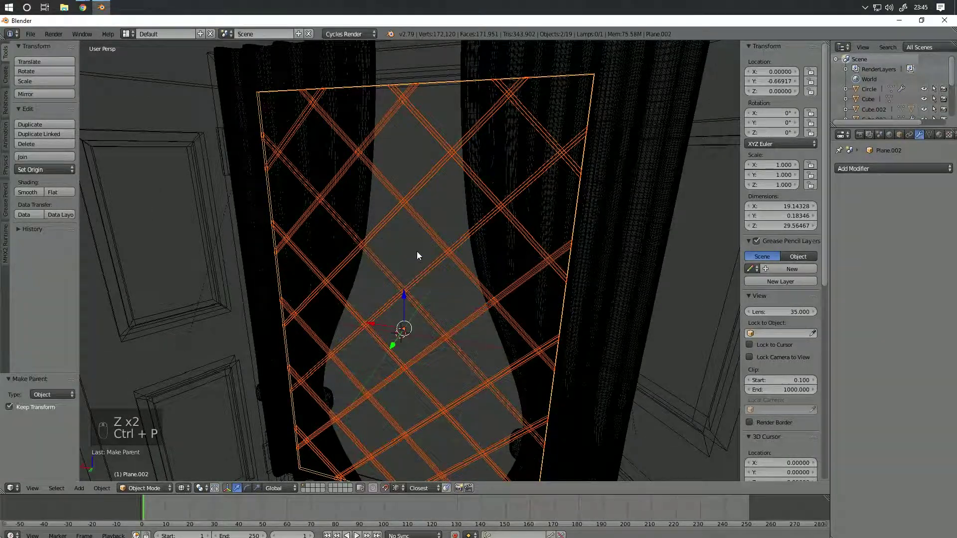
Step: Parent the glass pane to the wall with Object (Keep Transform) and test the link with a trial move of the wall
right_click(445, 88)
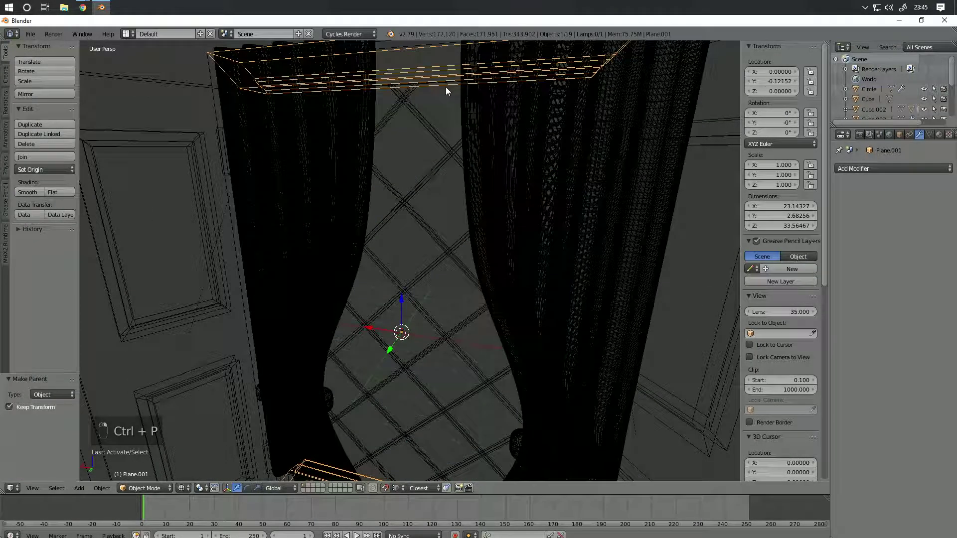
key(z)
right_click(433, 104)
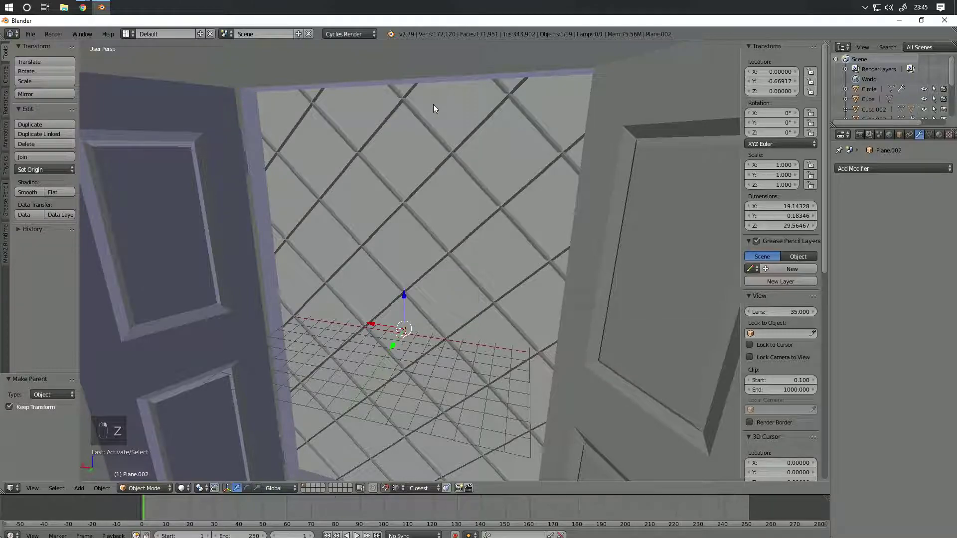
key(z)
key(z)
scroll(504, 194, down, 5)
shift+right_click(685, 280)
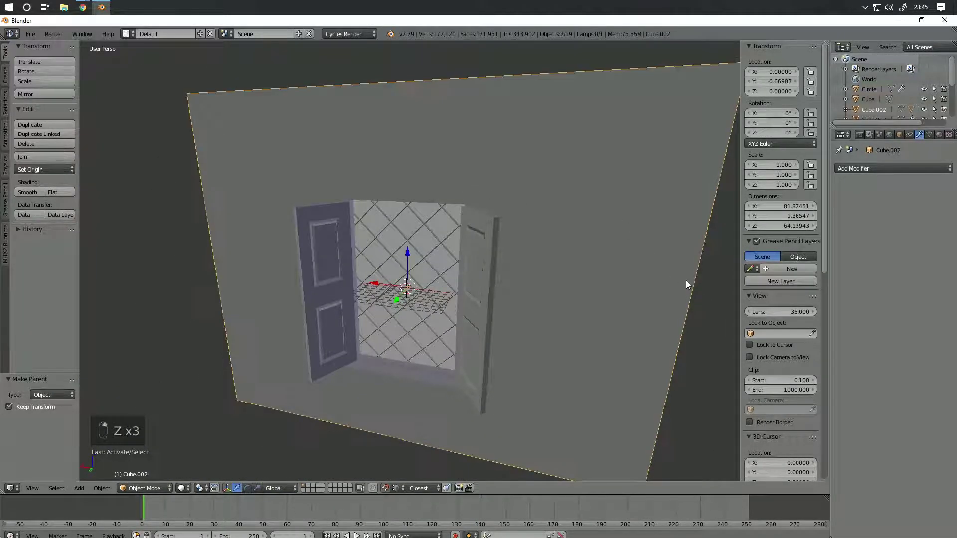
key(ctrl+p)
click(687, 282)
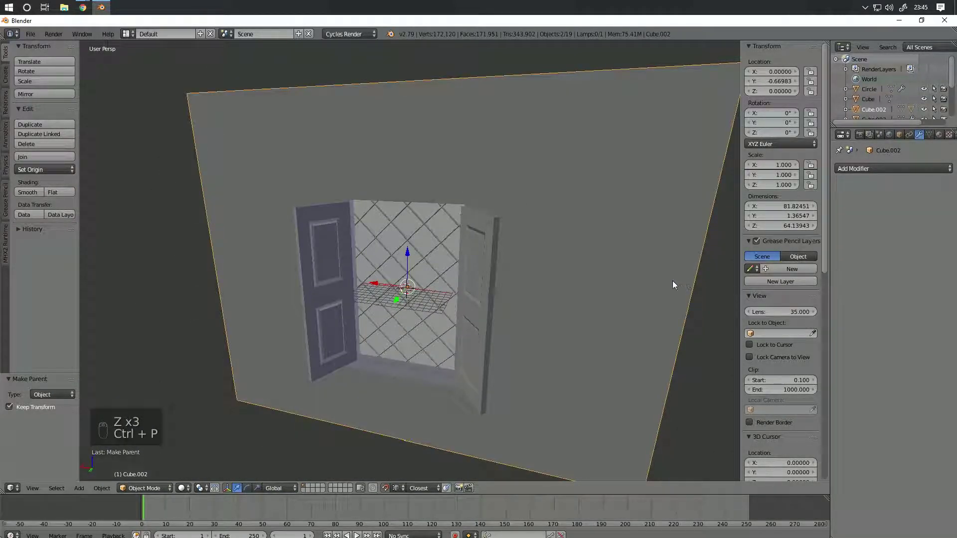
key(g)
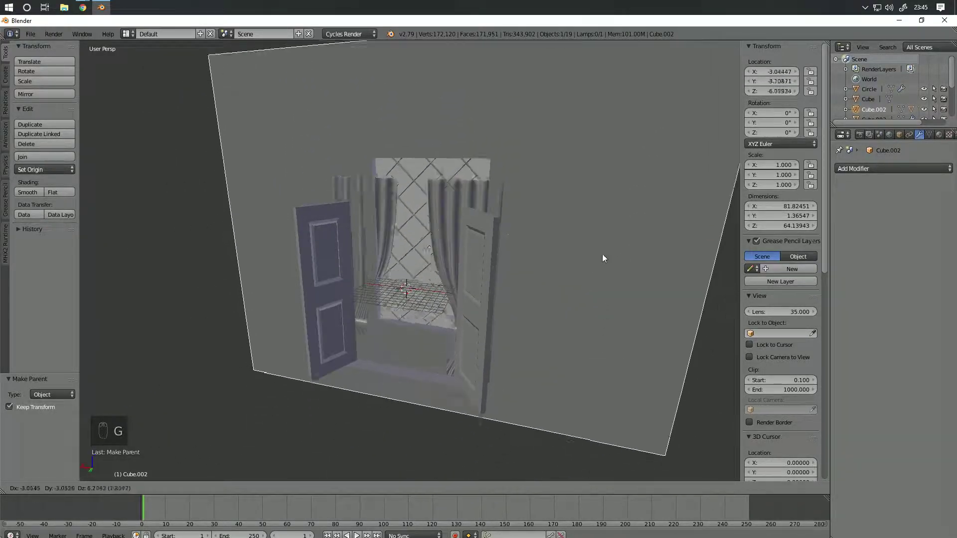
right_click(602, 249)
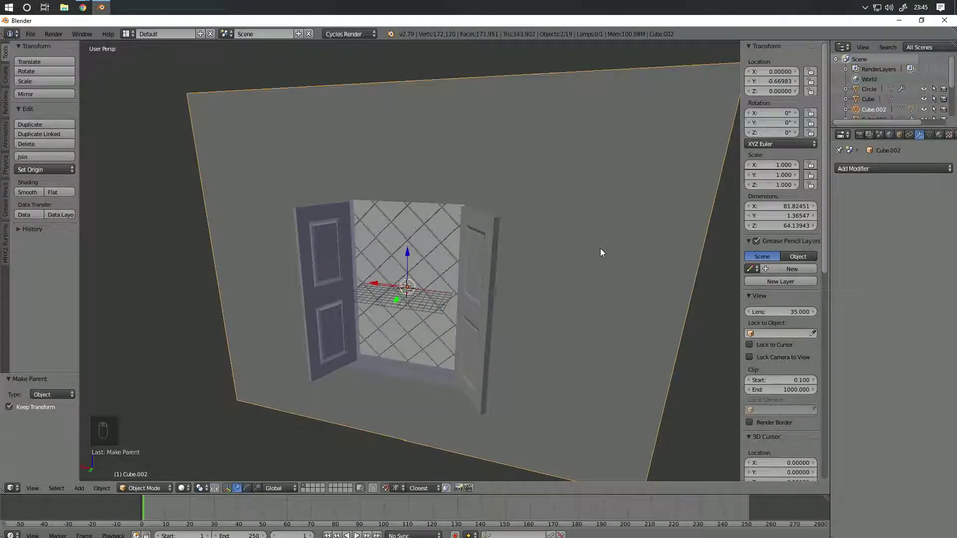
Step: Select the four hinges that hold the two open shutters to the window frame
middle_drag(498, 265, 459, 250)
scroll(459, 248, up, 1)
right_click(474, 205)
middle_drag(493, 386, 480, 200)
right_click(446, 260)
middle_drag(393, 296, 335, 299)
shift+right_click(303, 286)
shift+middle_drag(309, 169, 349, 383)
shift+right_click(330, 337)
scroll(330, 338, down, 5)
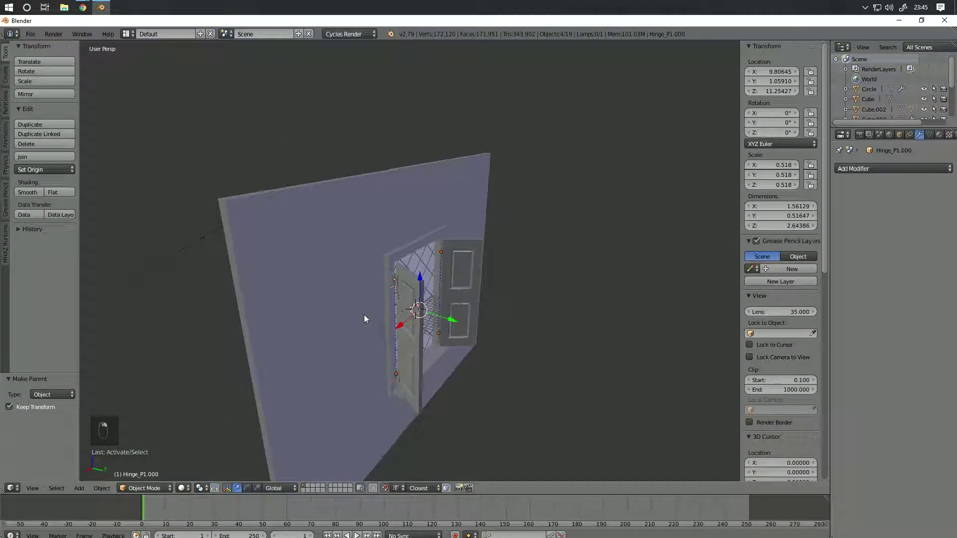
Step: Try to parent the four selected hinges to the wall with Object (Keep Transform)
middle_drag(363, 315, 319, 292)
shift+right_click(273, 293)
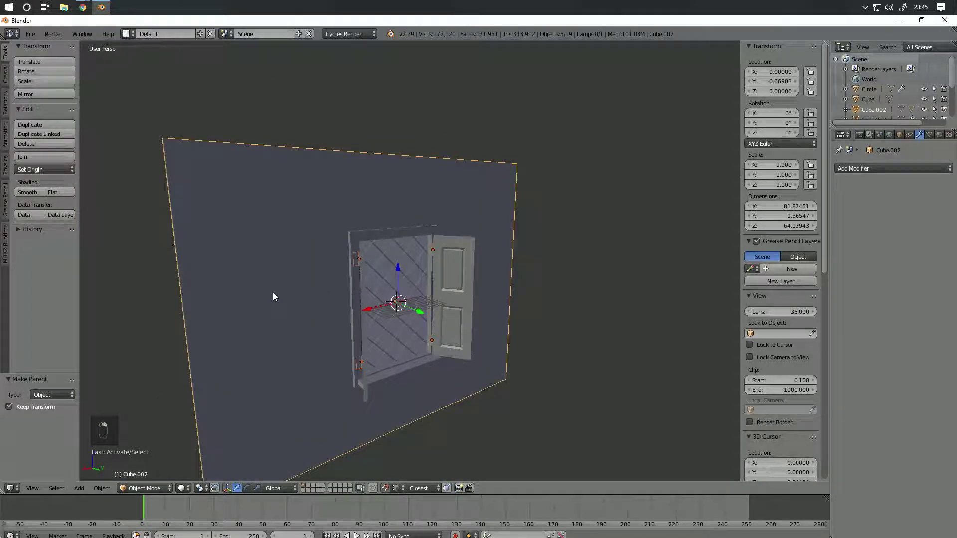
key(ctrl+p)
click(273, 293)
middle_drag(272, 292, 386, 246)
key(ctrl+z)
scroll(383, 259, up, 5)
scroll(341, 305, down, 4)
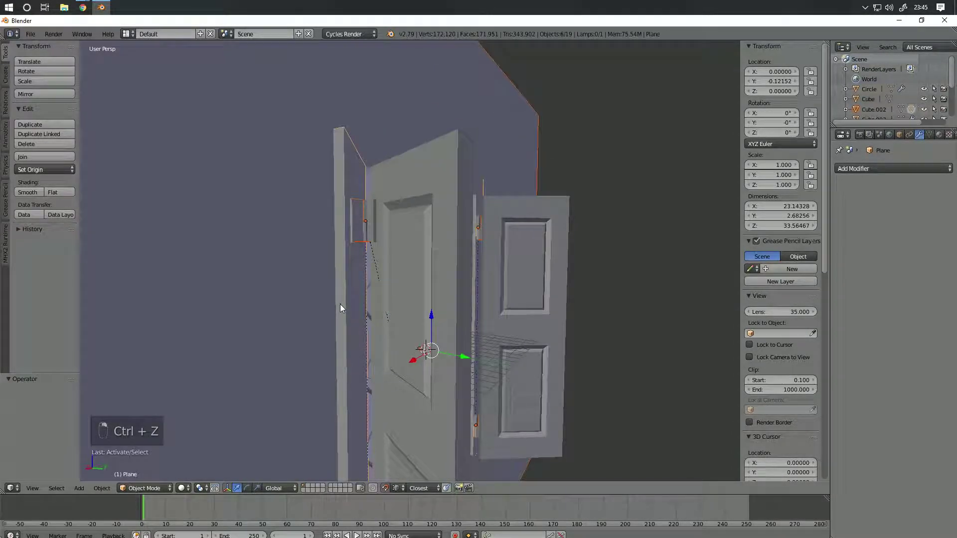
key(ctrl+z)
key(ctrl+z)
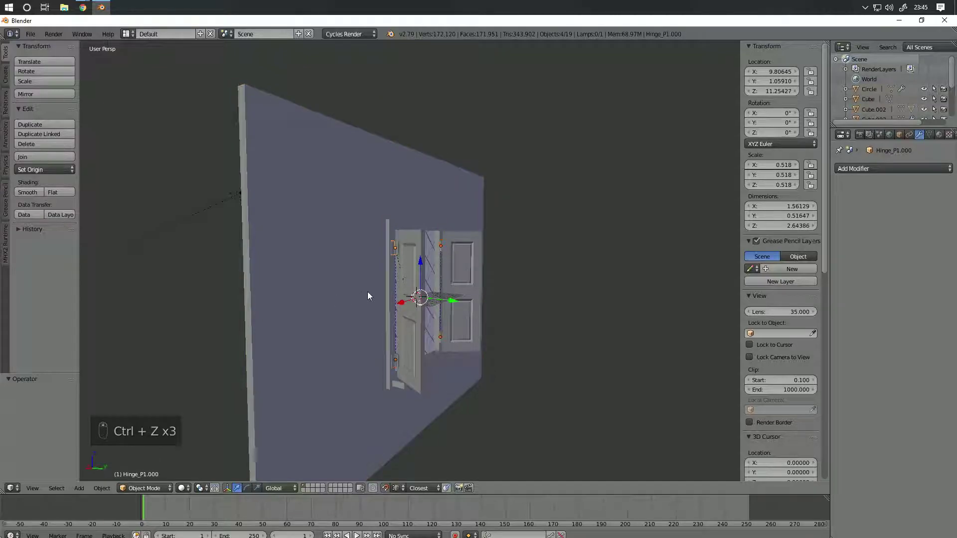
Step: Parent the four hinges to the window's outer frame with Object (Keep Transform) and test the link with a trial move of the wall
scroll(363, 292, up, 3)
shift+right_click(360, 283)
key(ctrl+p)
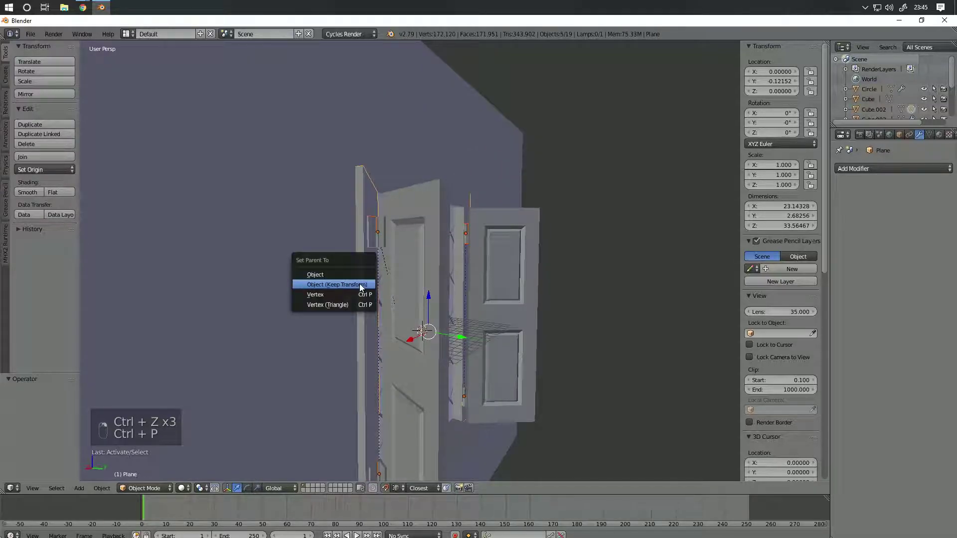
click(360, 285)
middle_drag(360, 288, 423, 283)
scroll(423, 283, down, 4)
right_click(336, 295)
key(g)
right_click(401, 344)
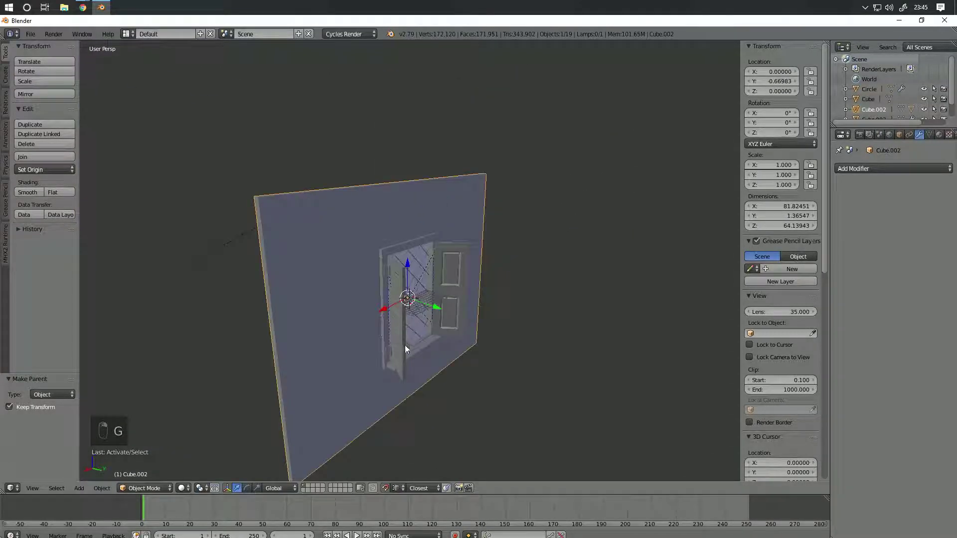
Step: Parent the protruding window sill to the window frame Plane.001 with Object (Keep Transform)
right_click(418, 350)
middle_drag(418, 349, 387, 324)
scroll(408, 335, up, 6)
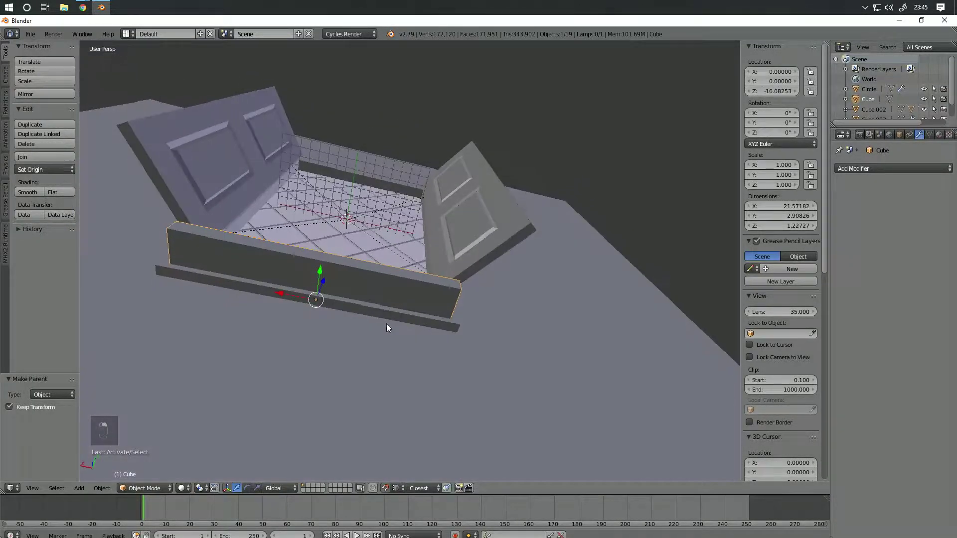
shift+right_click(385, 317)
key(ctrl+z)
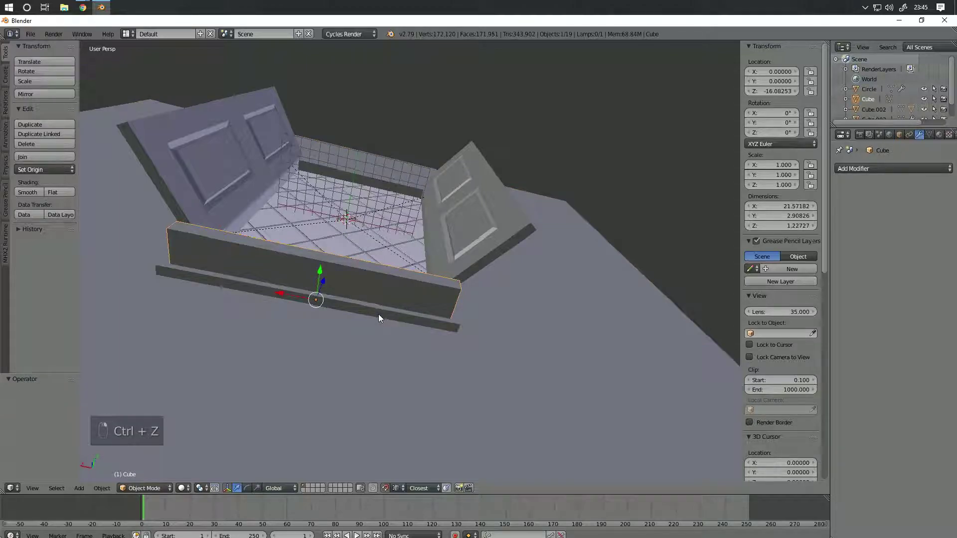
key(z)
shift+right_click(358, 335)
scroll(356, 344, up, 3)
key(z)
scroll(357, 346, down, 3)
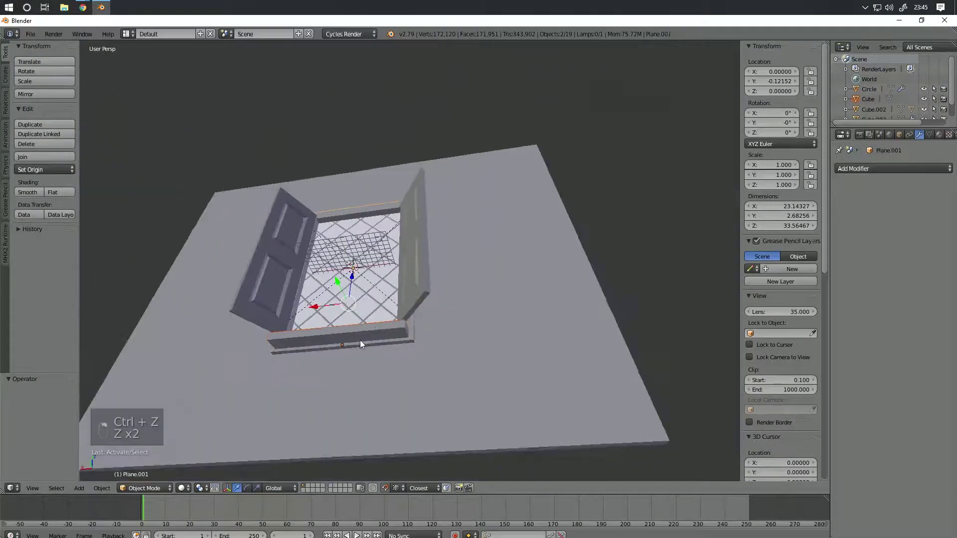
key(ctrl+p)
click(363, 335)
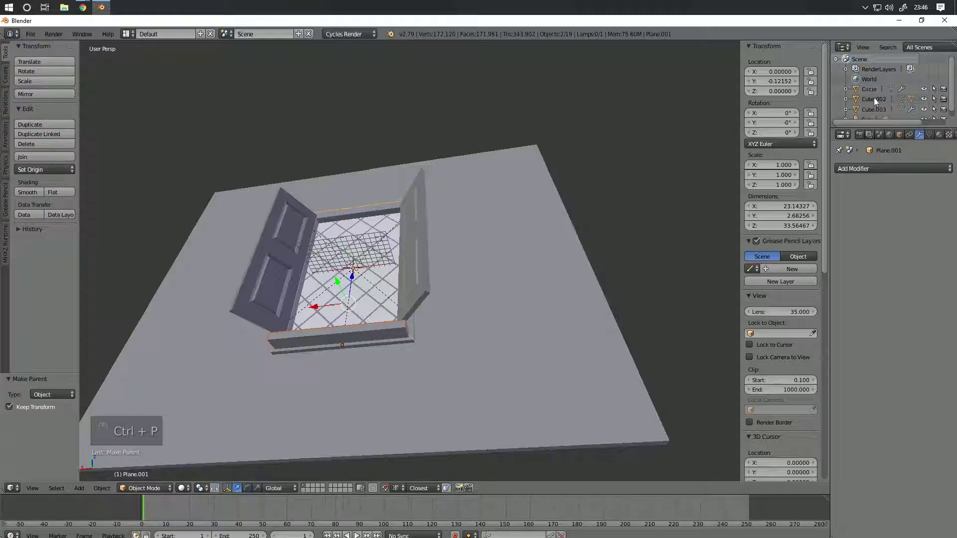
Step: Parent the curtain tiebacks to the curtains with Object (Keep Transform)
middle_drag(355, 263, 399, 249)
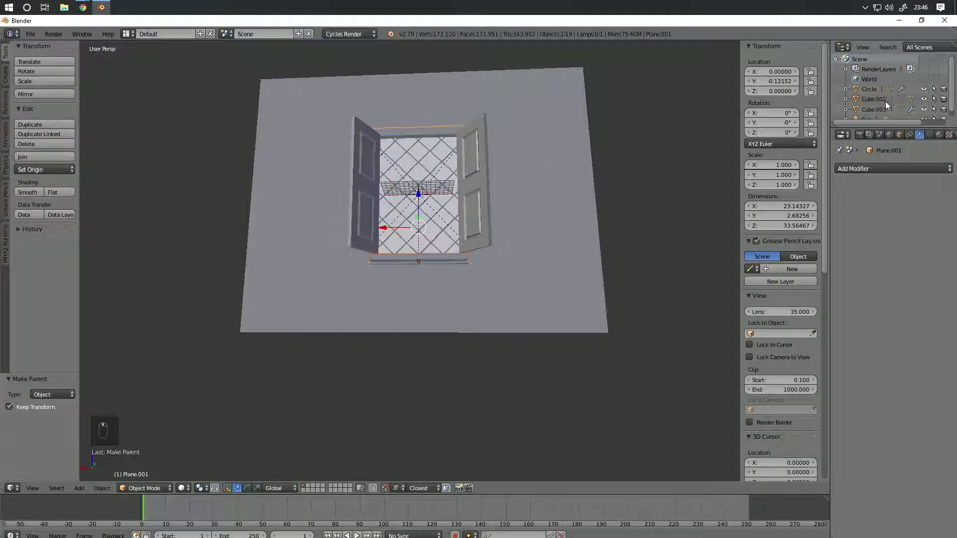
scroll(887, 99, down, 1)
middle_drag(432, 157, 444, 87)
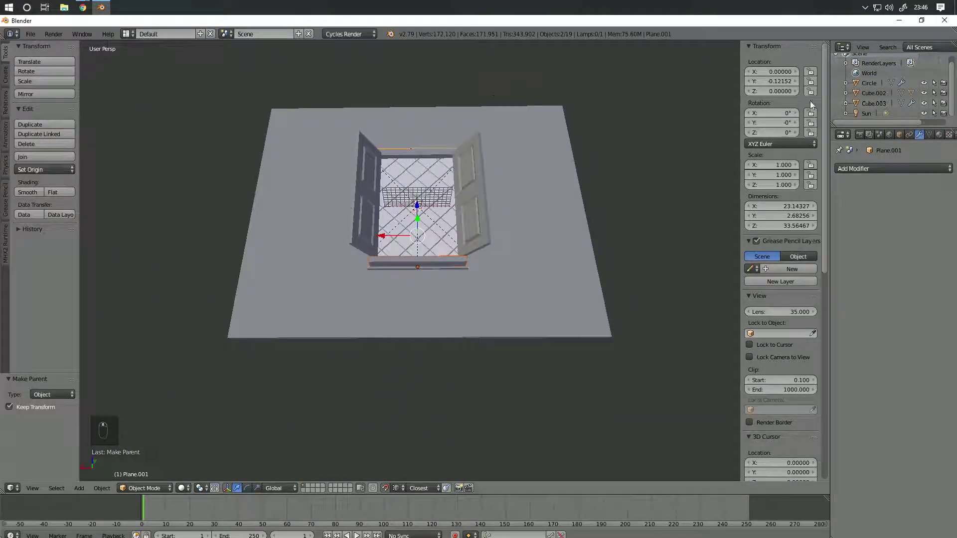
click(869, 85)
middle_drag(614, 212, 462, 193)
key(z)
key(z)
scroll(461, 192, up, 3)
right_click(495, 211)
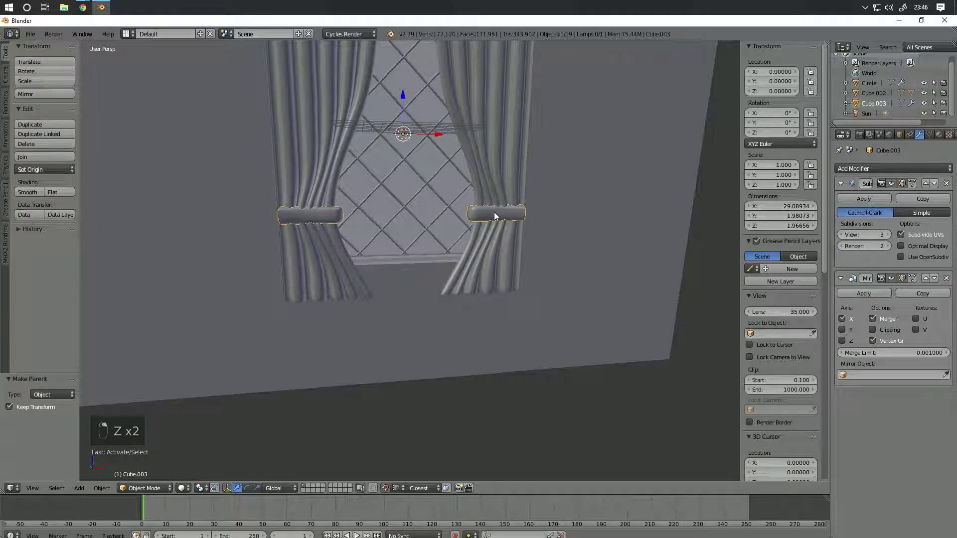
shift+right_click(508, 151)
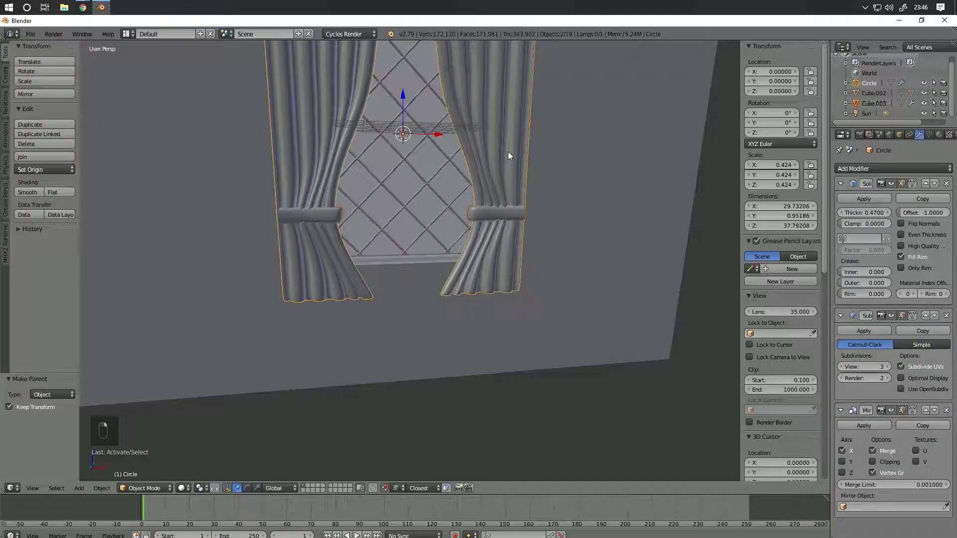
key(ctrl+p)
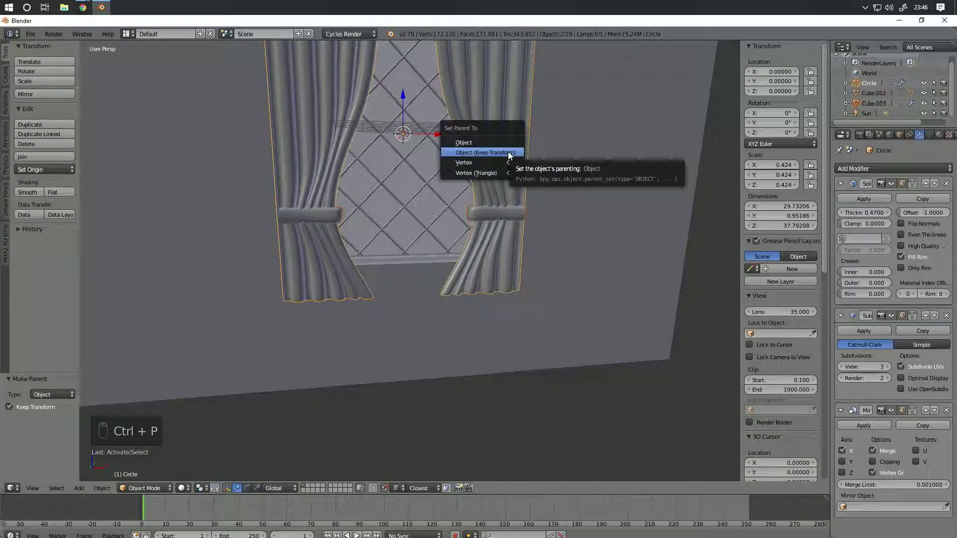
click(507, 153)
Step: Parent the curtains to the wall with Object (Keep Transform)
right_click(510, 161)
right_click(523, 166)
right_click(588, 165)
key(ctrl+p)
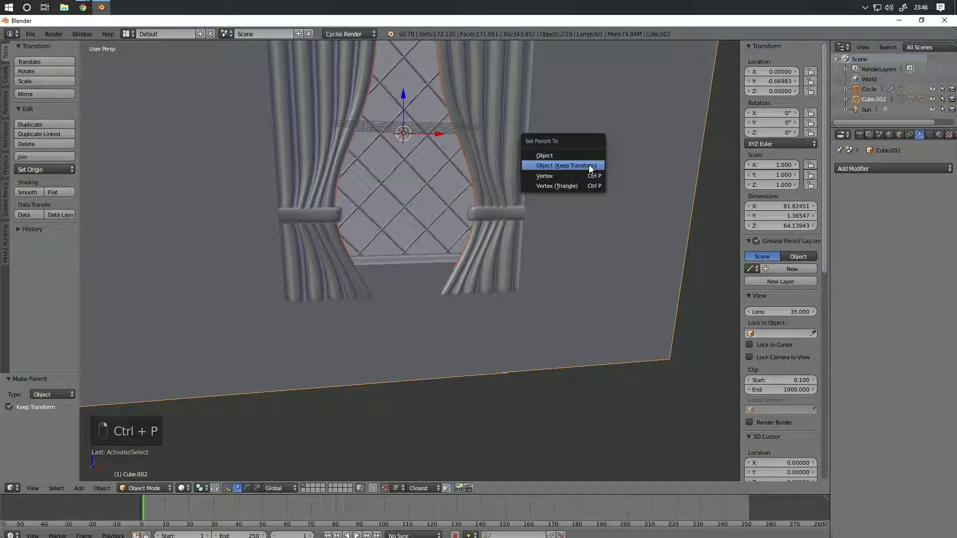
click(594, 166)
Step: Try moving the wall from the inside and outside views to test whether all window parts follow it
scroll(606, 195, down, 6)
key(g)
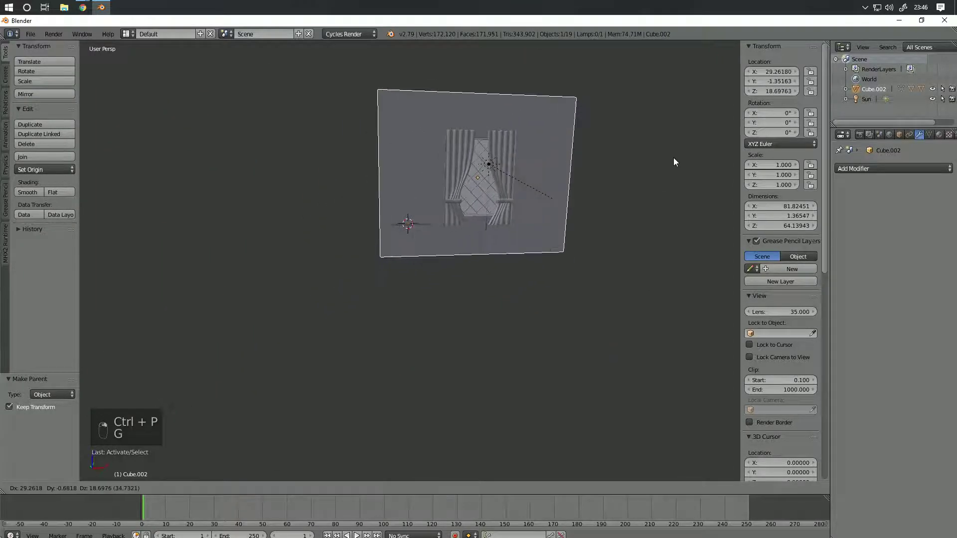
right_click(697, 156)
middle_drag(466, 226, 568, 231)
key(g)
right_click(561, 147)
middle_drag(438, 196, 576, 229)
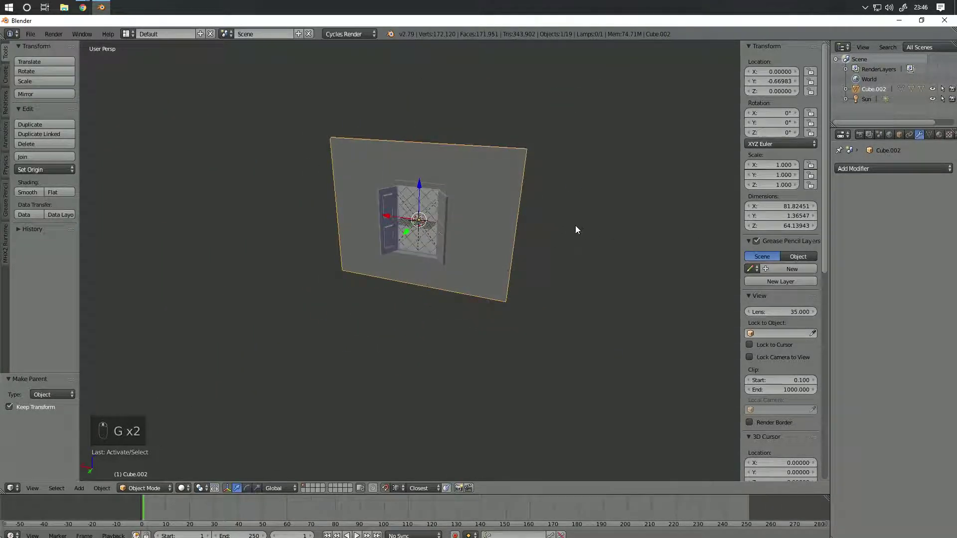
Step: Scale the wall together with all its parented window parts by a factor of 0.1
key(s)
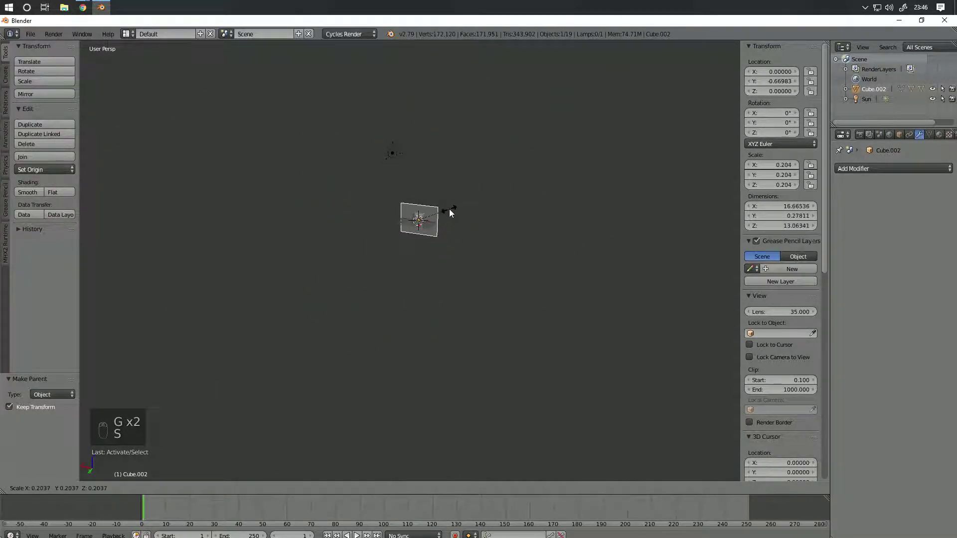
text(.1)
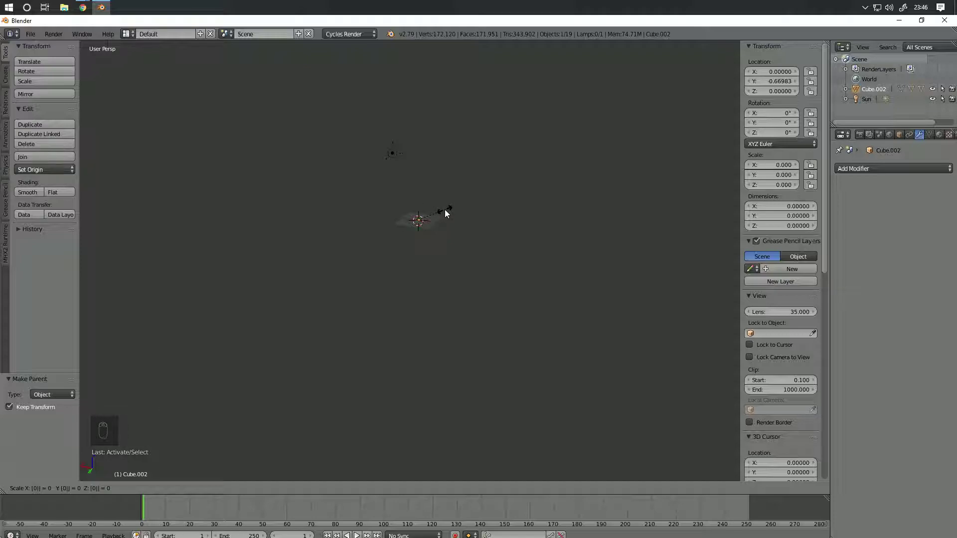
key(Return)
Step: Examine the scaled-down window up close in rendered and wireframe display
scroll(480, 178, up, 7)
scroll(479, 175, up, 1)
mouse_move(481, 104)
shift+middle_down()
mouse_move(434, 320)
mouse_move(455, 283)
mouse_move(471, 295)
mouse_move(512, 282)
mouse_move(492, 262)
mouse_move(713, 219)
mouse_move(583, 241)
shift+middle_up()
scroll(455, 309, up, 6)
key(shift+z)
scroll(455, 282, up, 6)
key(z)
scroll(457, 283, down, 7)
Step: Scale the wall with its parented window parts by 0.1 and apply the wall's scale
key(z)
scroll(489, 292, down, 3)
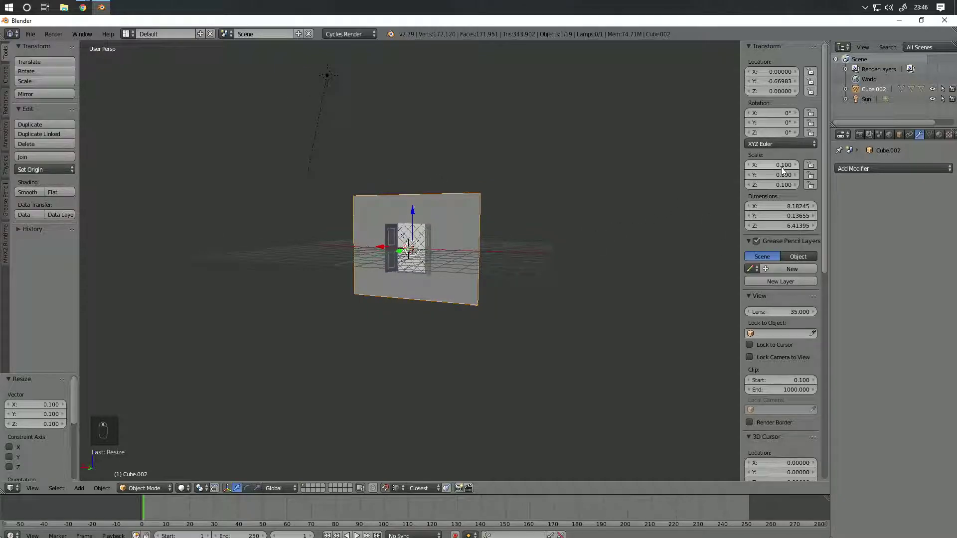
key(ctrl+a)
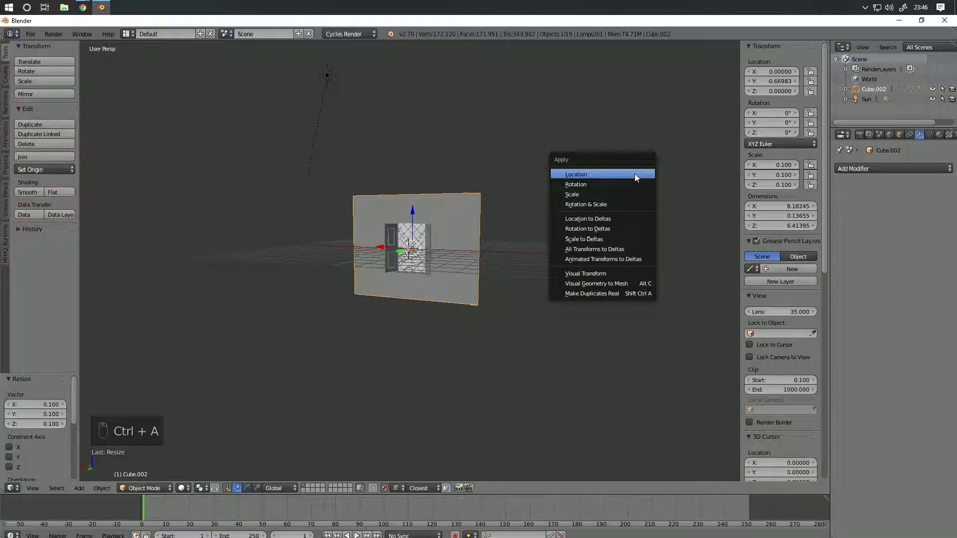
click(606, 194)
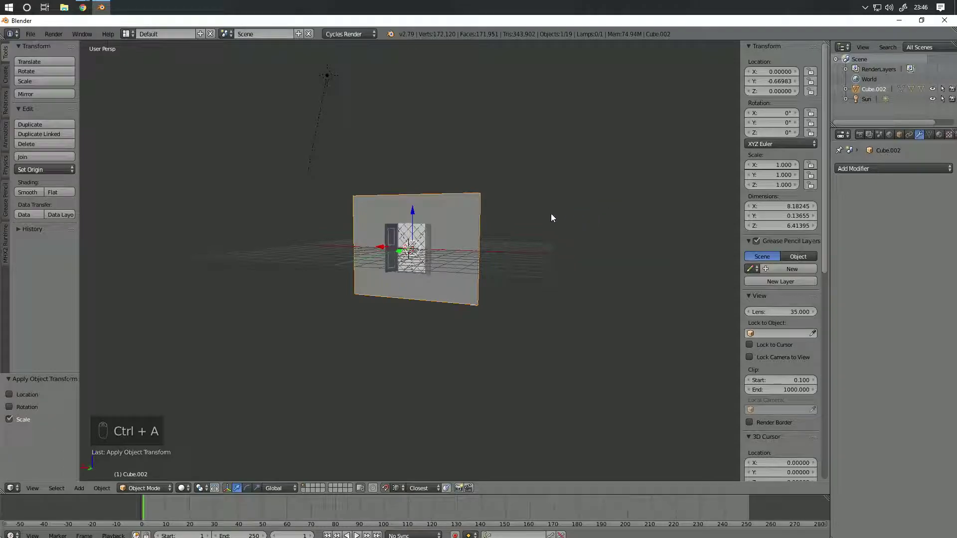
Step: Add a mesh plane at the 3D cursor to serve as the floor
scroll(462, 252, up, 4)
middle_drag(522, 216, 400, 305)
scroll(554, 236, down, 8)
scroll(516, 245, up, 8)
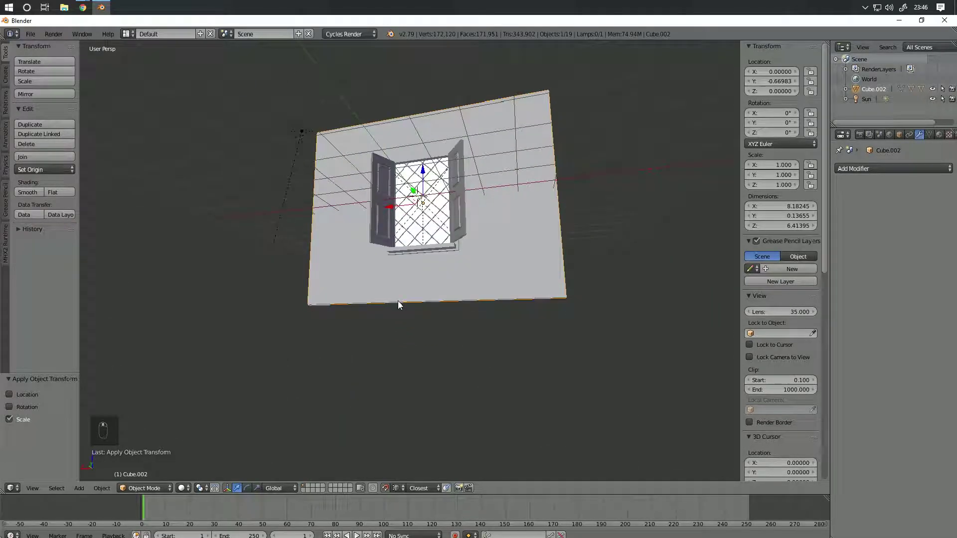
click(100, 488)
click(78, 488)
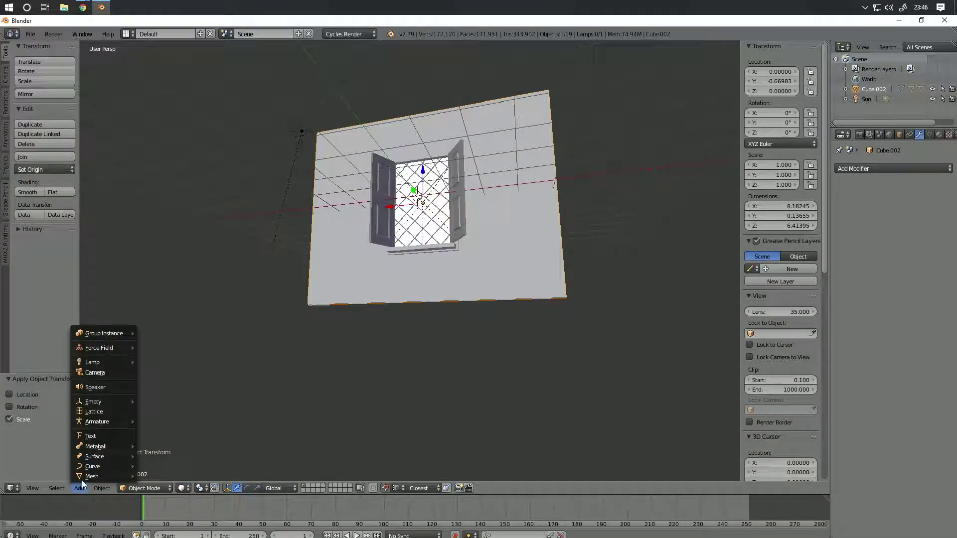
mouse_move(97, 476)
click(182, 377)
Step: Move the plane down about 3.21 units along Z, snapping it to the wall's lower corner
scroll(372, 245, down, 4)
middle_drag(373, 245, 476, 265)
scroll(477, 266, up, 4)
key(g)
key(z)
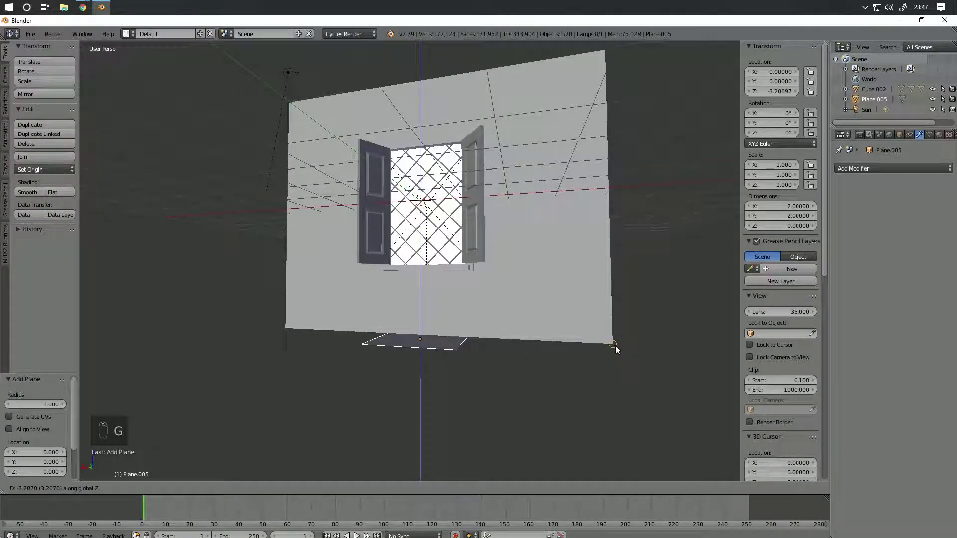
click(616, 349)
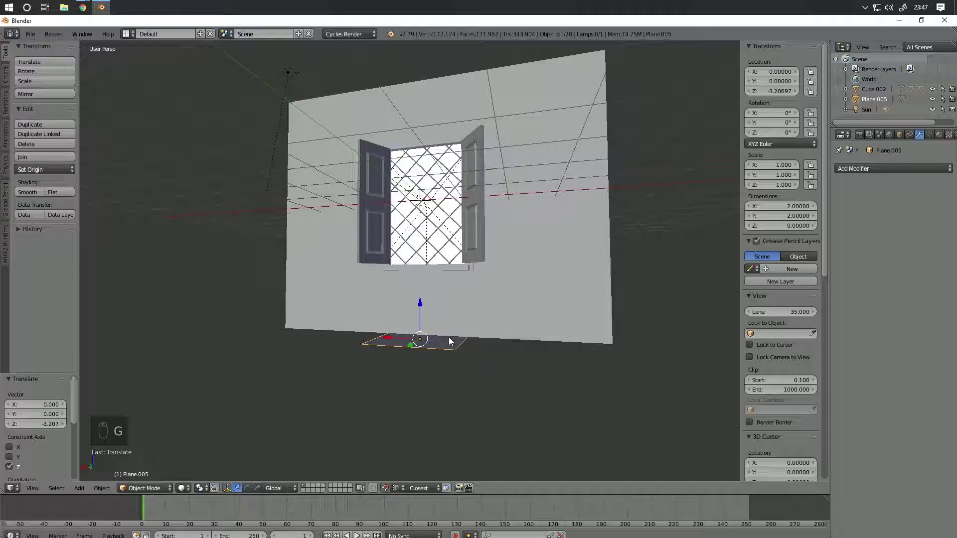
Step: Pull the wall mesh's bottom face downward until the wall is about 8.60 units high
right_click(512, 310)
key(Tab)
middle_drag(501, 319, 457, 226)
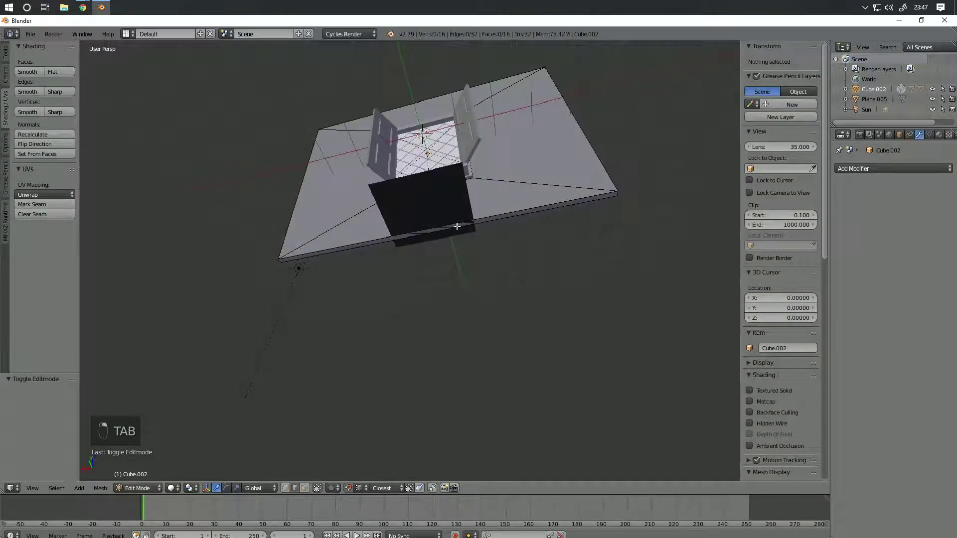
right_click(456, 227)
click(304, 489)
right_click(440, 229)
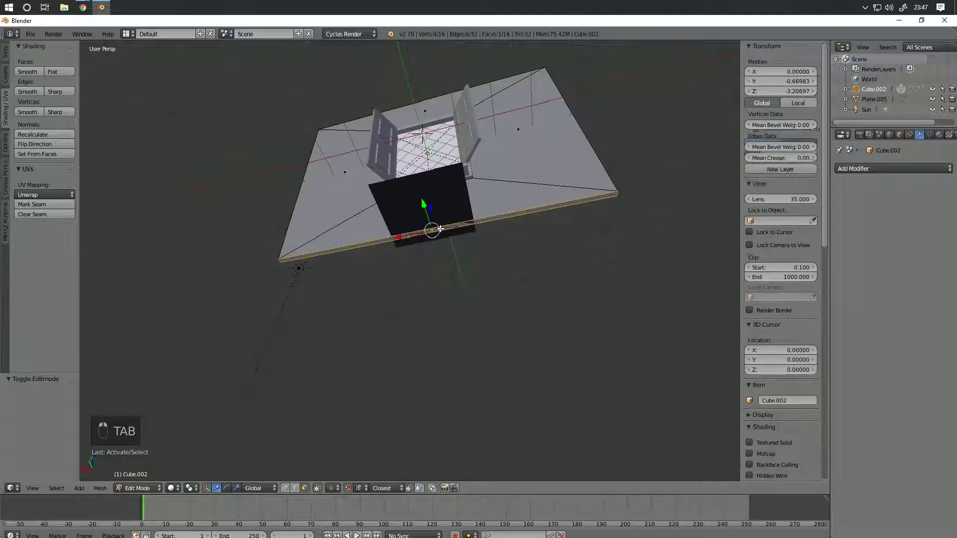
key(g)
click(435, 260)
key(Tab)
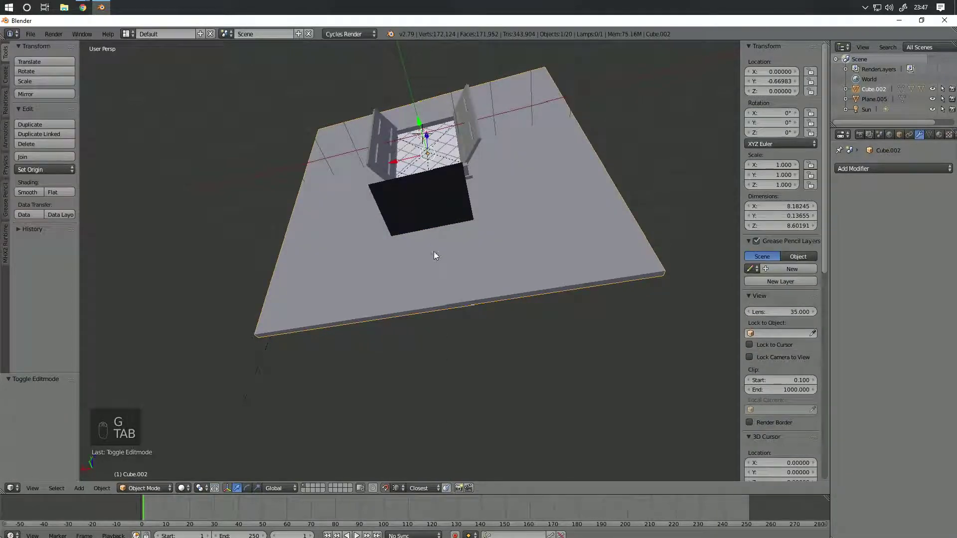
Step: Widen the wall by scaling its two side faces apart along X by about 1.4
right_click(434, 257)
middle_drag(435, 227, 465, 289)
key(Tab)
key(Tab)
right_click(468, 270)
key(Tab)
right_click(478, 272)
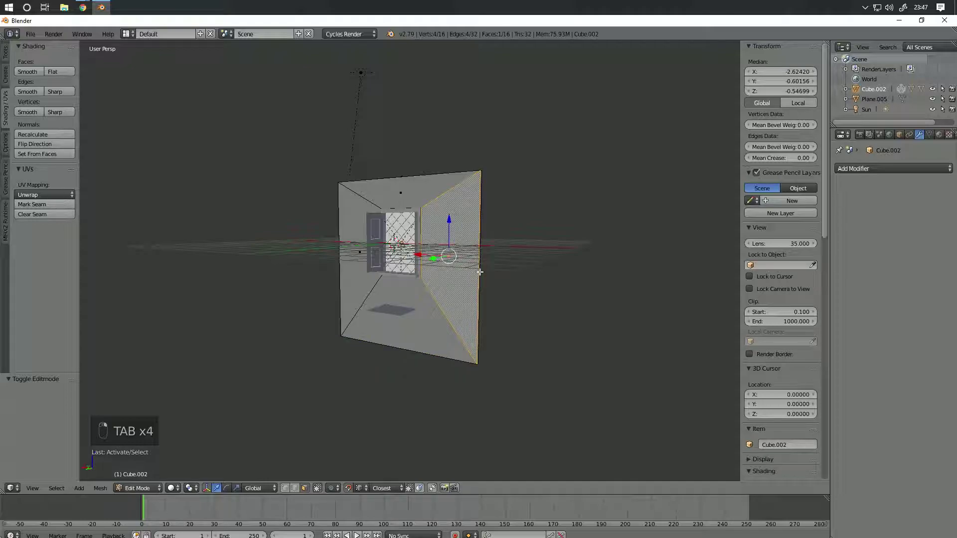
key(z)
shift+right_click(479, 269)
mouse_move(478, 269)
middle_down()
mouse_move(421, 277)
mouse_move(478, 289)
middle_up()
key(z)
key(s)
key(x)
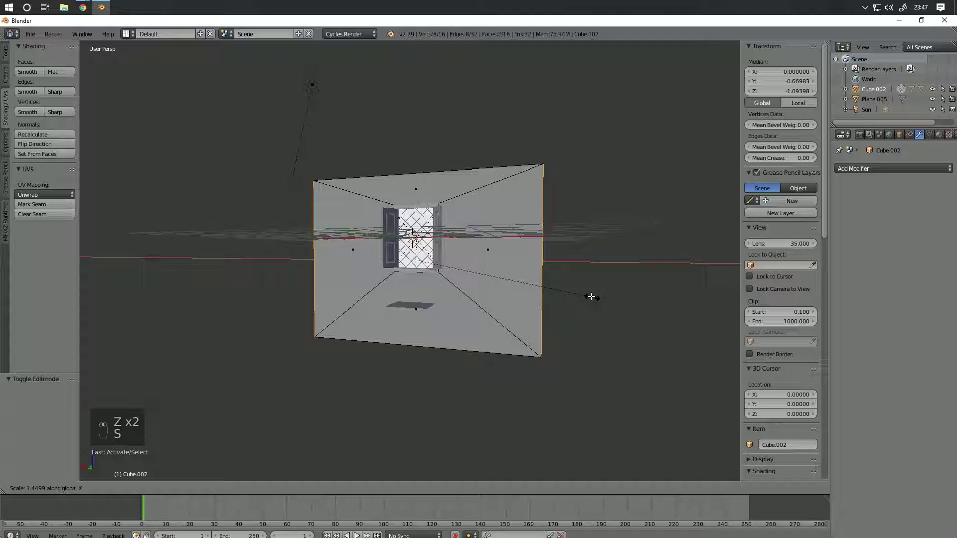
click(591, 297)
key(Tab)
Step: Lower the floor plane about 2.19 units along Z, snapping it to the extended wall's lower corner
middle_drag(424, 334, 399, 277)
right_click(399, 278)
key(g)
key(z)
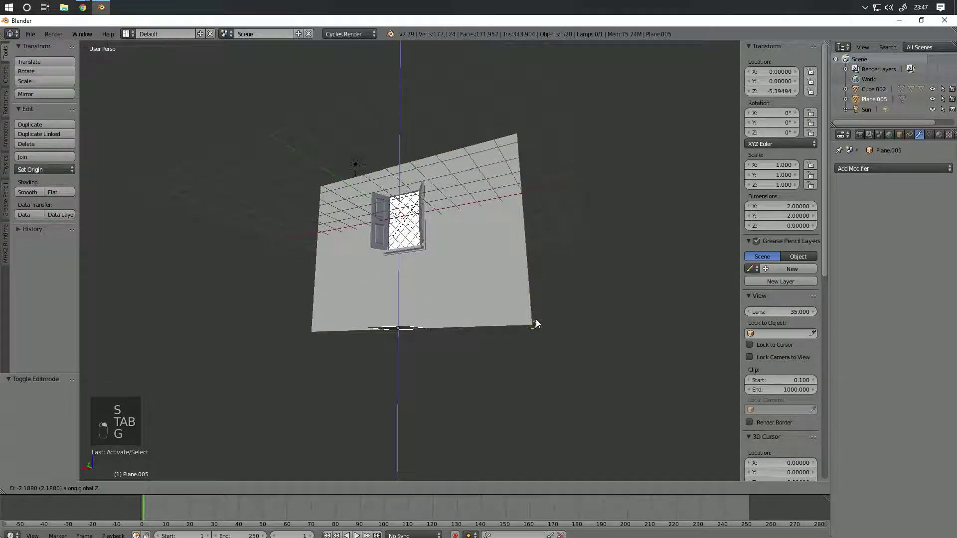
click(535, 322)
Step: Enlarge the floor plane's mesh by a factor of 20 in Edit Mode
mouse_move(498, 328)
middle_down()
mouse_move(492, 373)
mouse_move(492, 343)
mouse_move(456, 287)
mouse_move(451, 325)
middle_up()
key(z)
key(z)
key(KP_0)
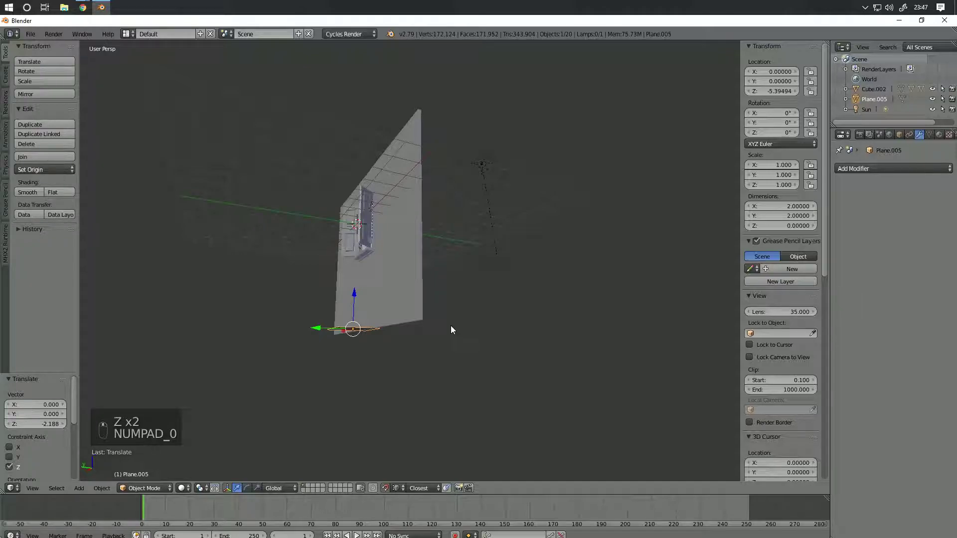
middle_drag(430, 330, 498, 400)
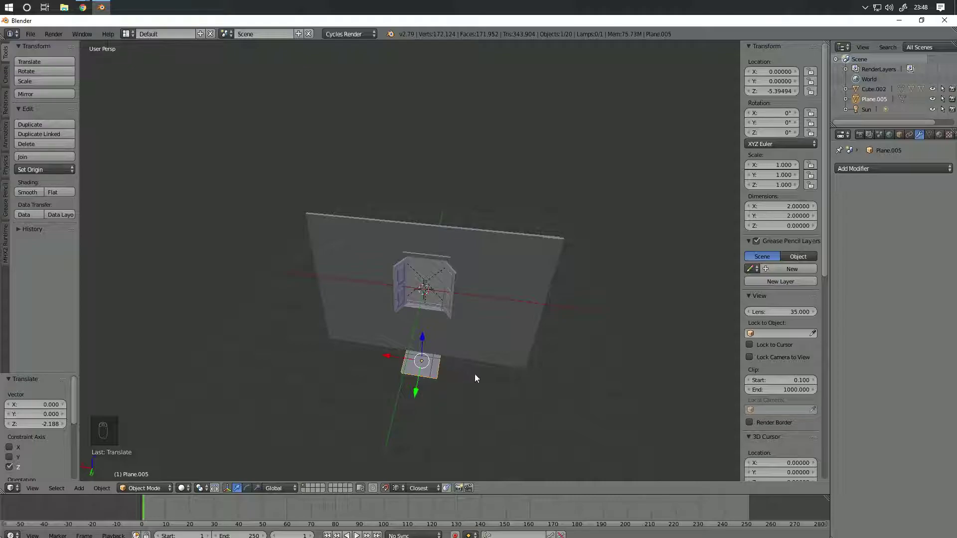
middle_drag(475, 373, 406, 333)
key(Tab)
key(s)
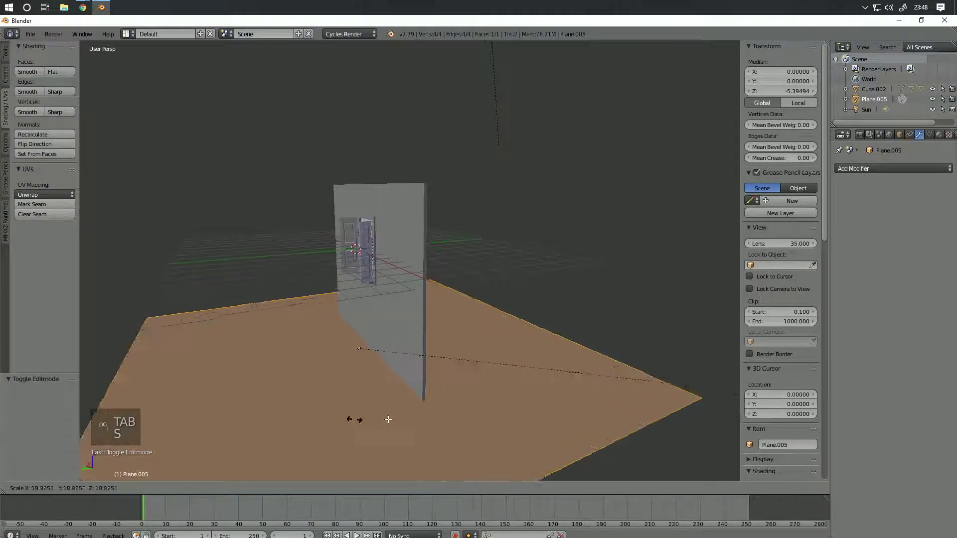
text(20)
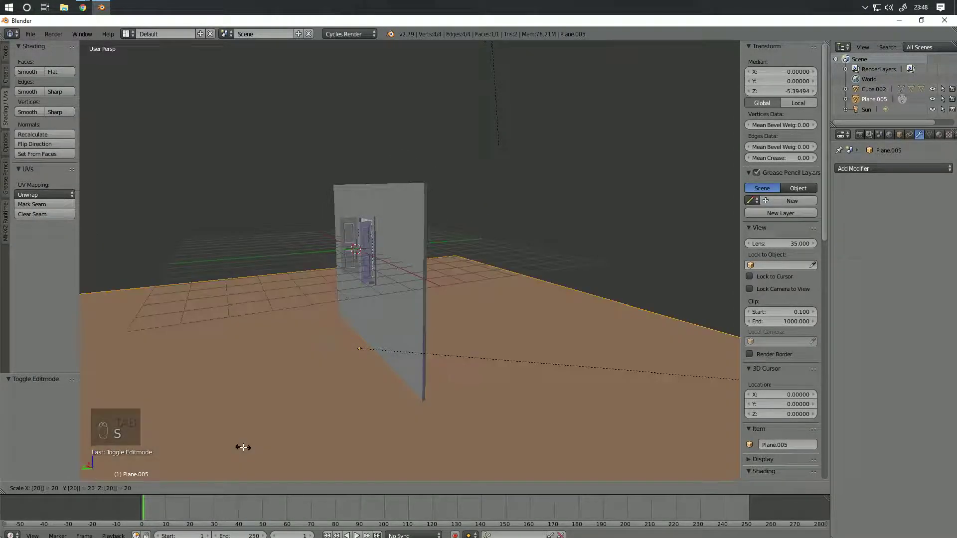
key(Return)
key(Tab)
Step: Shift the enlarged floor plane about -16.97 units along Y
scroll(261, 329, down, 6)
middle_drag(357, 355, 374, 378)
key(g)
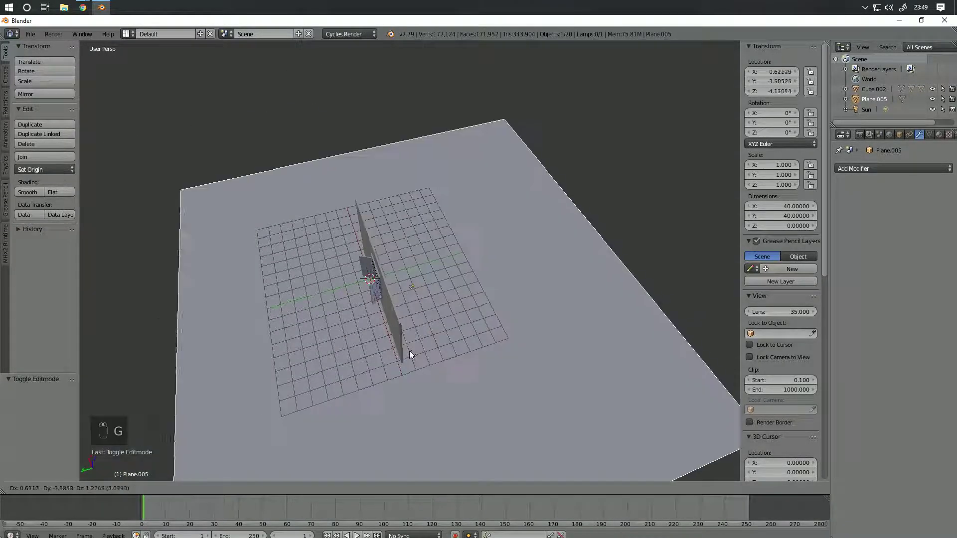
key(shift+z)
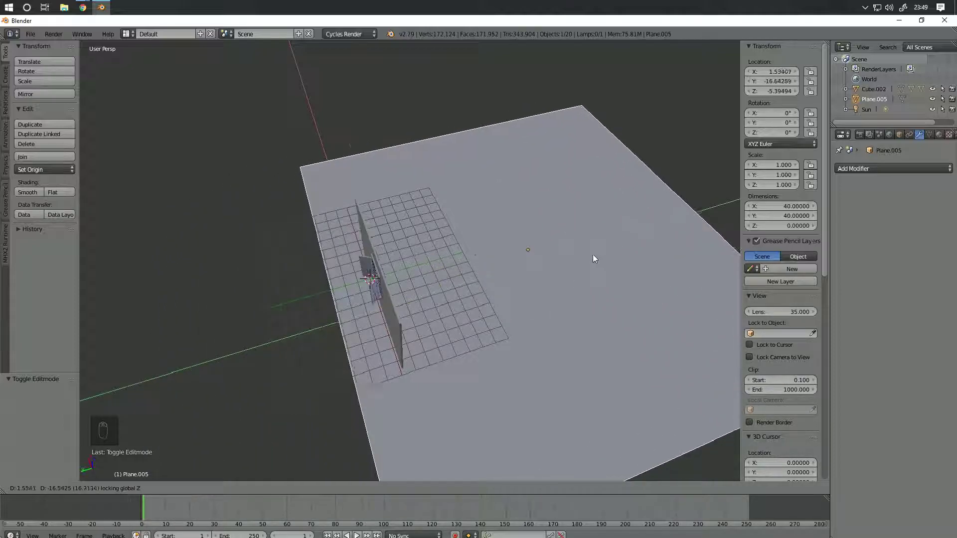
key(y)
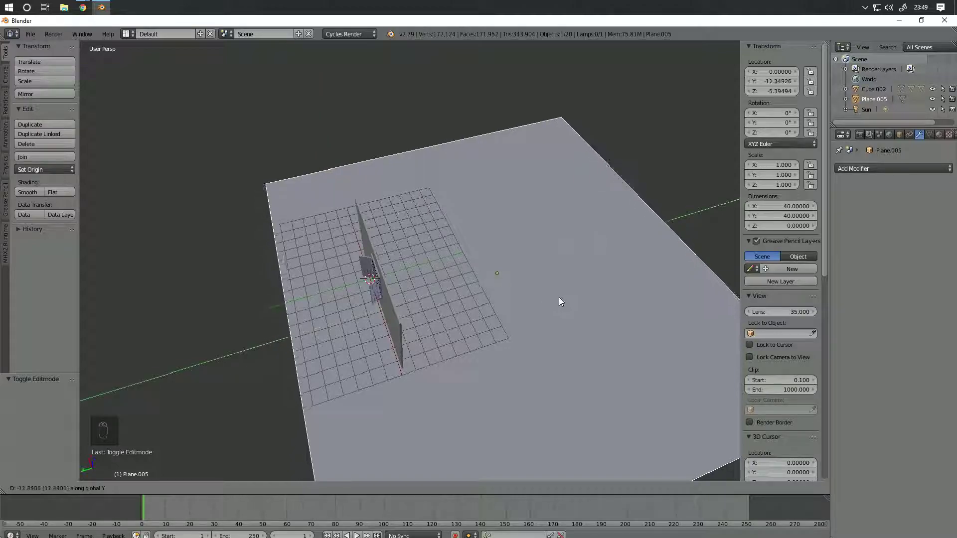
click(605, 279)
key(KP_0)
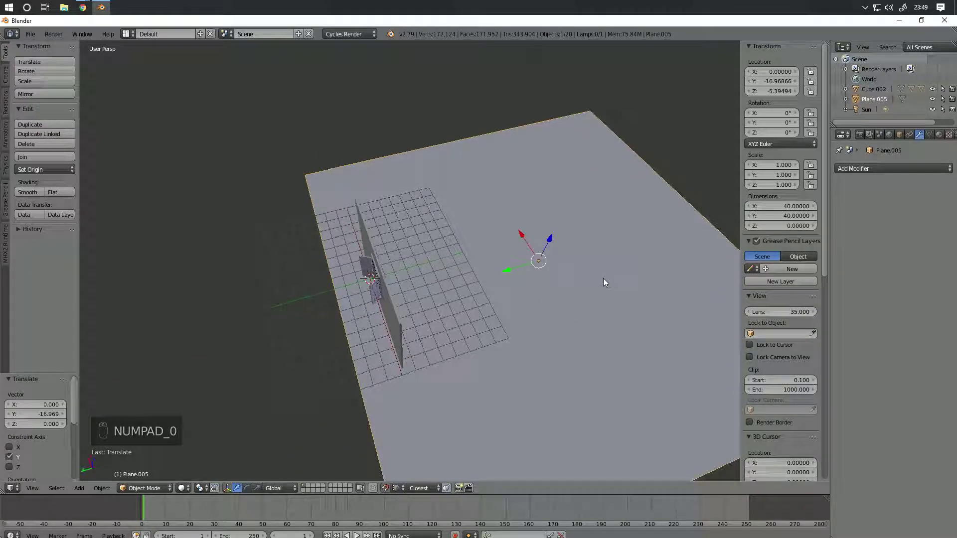
Step: Preview the wall and floor in rendered display, add a camera, and return to solid display
mouse_move(411, 291)
middle_down()
mouse_move(476, 254)
mouse_move(451, 238)
middle_up()
key(shift+z)
key(z)
key(z)
key(shift+z)
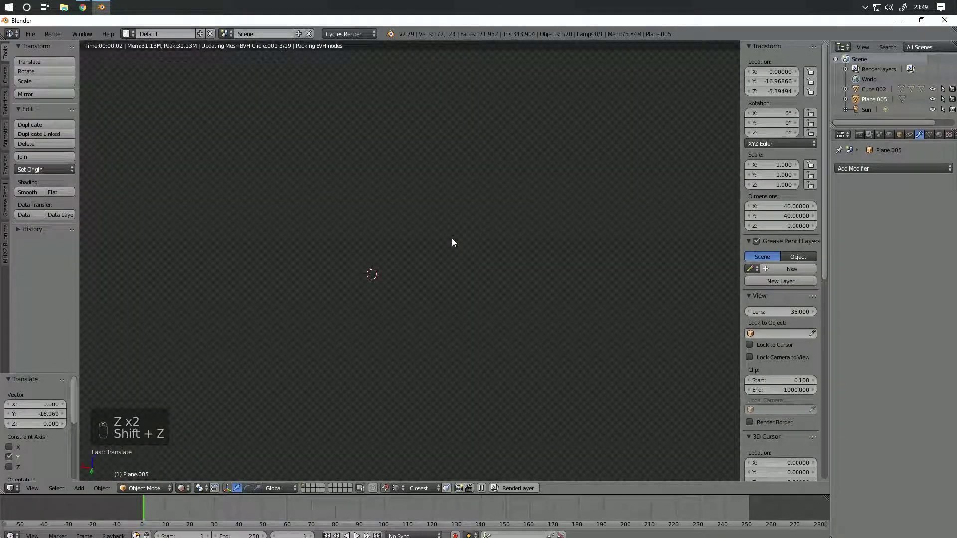
middle_drag(406, 144, 383, 279)
click(77, 488)
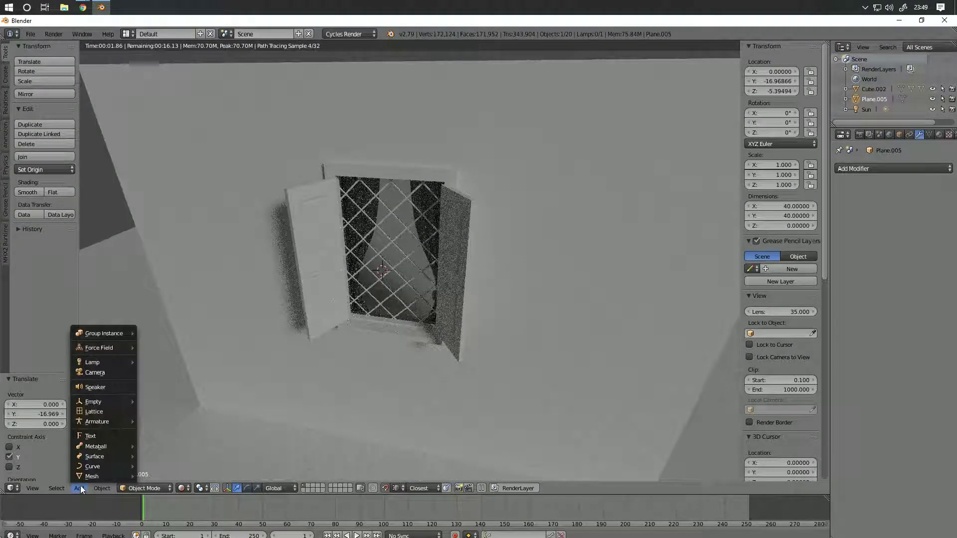
click(114, 369)
key(z)
key(z)
key(z)
Step: Move the camera in front of the wall to about X -3.95, Y 16.89, Z 8.15 and look through it
scroll(291, 378, down, 7)
middle_drag(291, 377, 473, 356)
scroll(423, 366, down, 4)
key(g)
click(585, 324)
key(KP_0)
key(g)
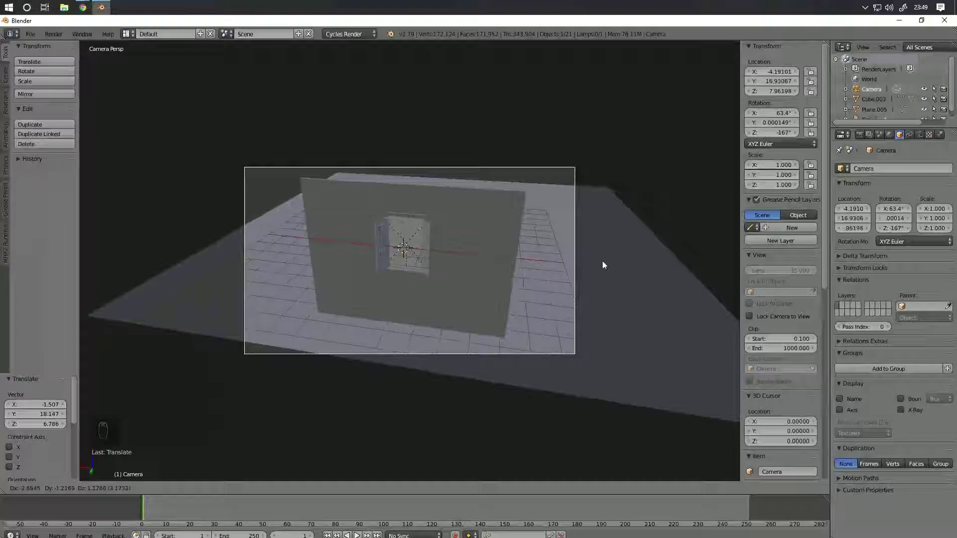
click(590, 252)
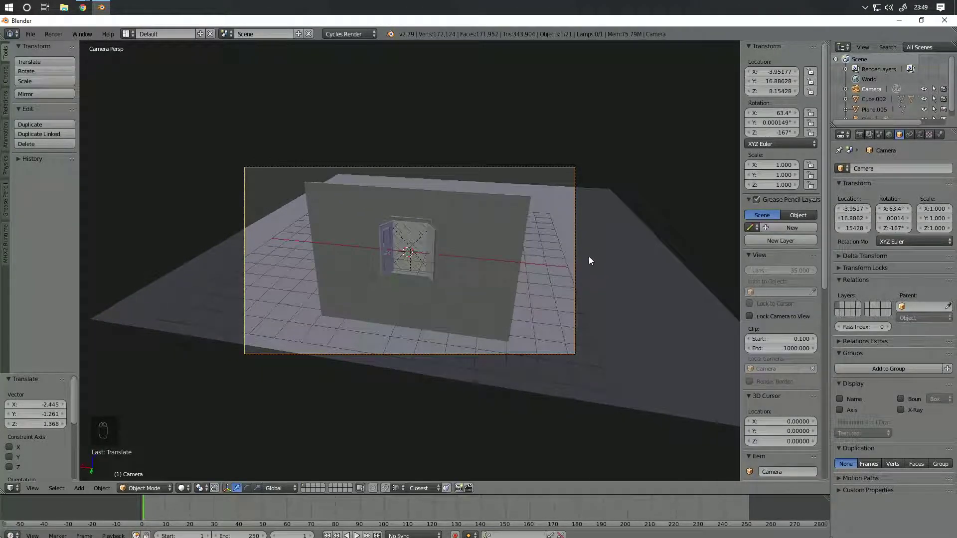
Step: Set the pivot to the 3D cursor and scale the camera by about 0.507 to bring it closer to the window
key(period)
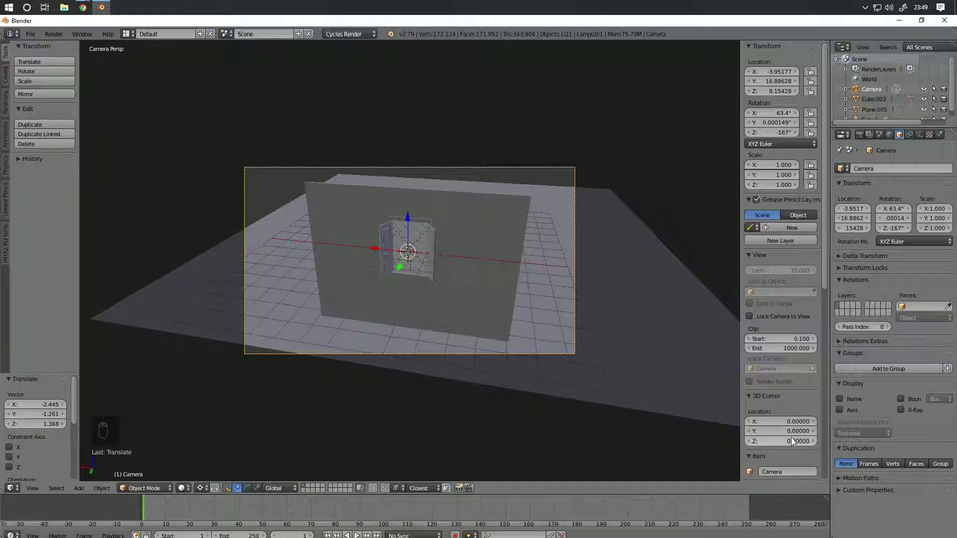
key(BackSpace)
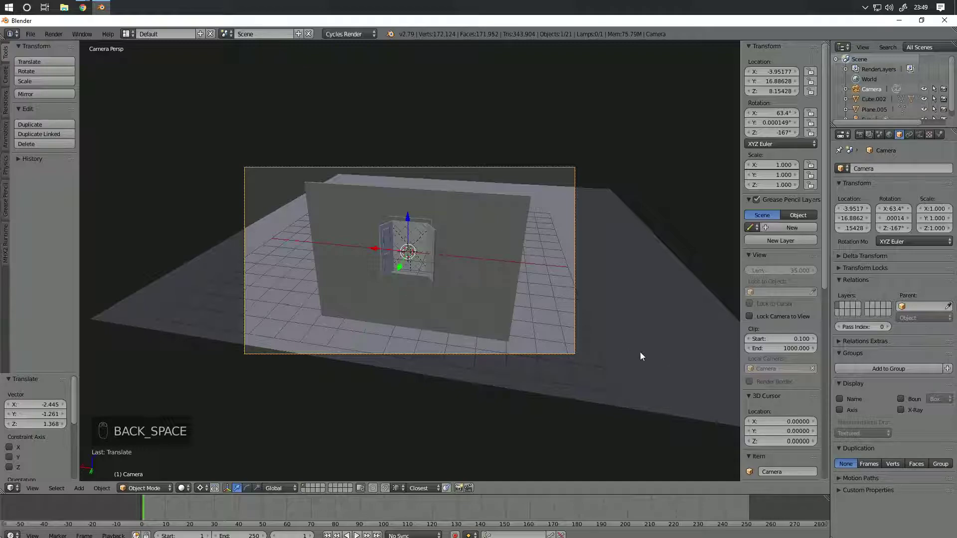
key(s)
key(s)
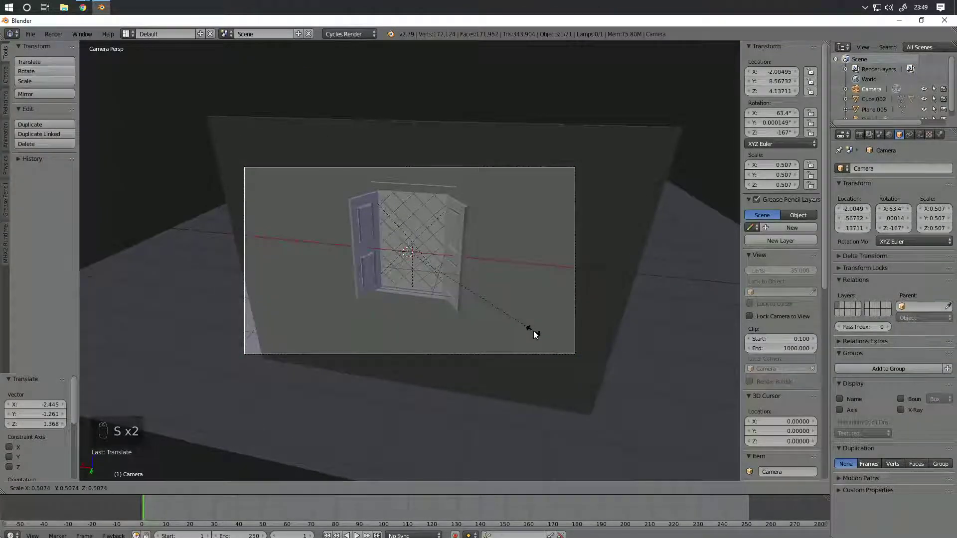
click(534, 334)
Step: Reposition the camera to about X -1.23, Y 8.49, Z 4.62 to frame the window, checking the framing in rendered display
key(g)
click(539, 318)
key(shift+z)
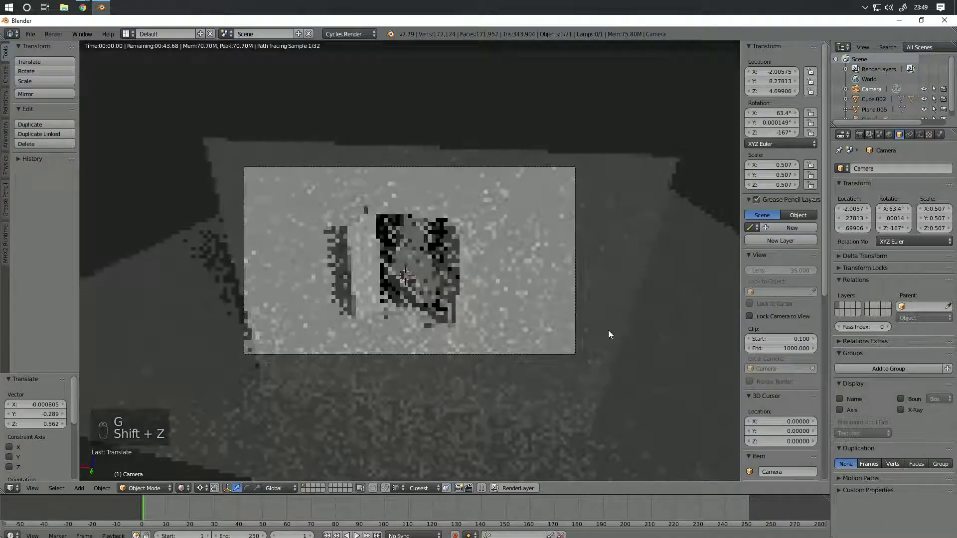
key(z)
key(z)
key(z)
key(g)
click(587, 339)
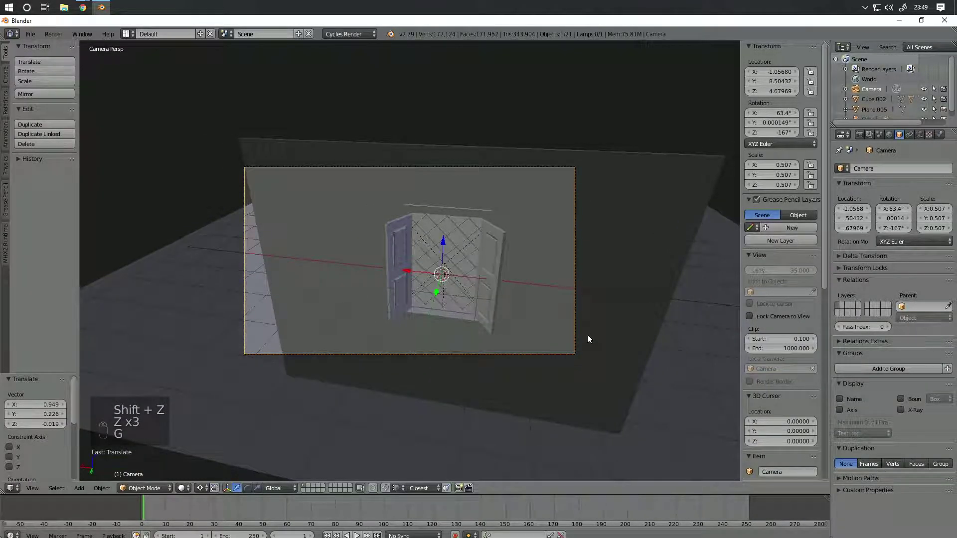
key(g)
click(510, 321)
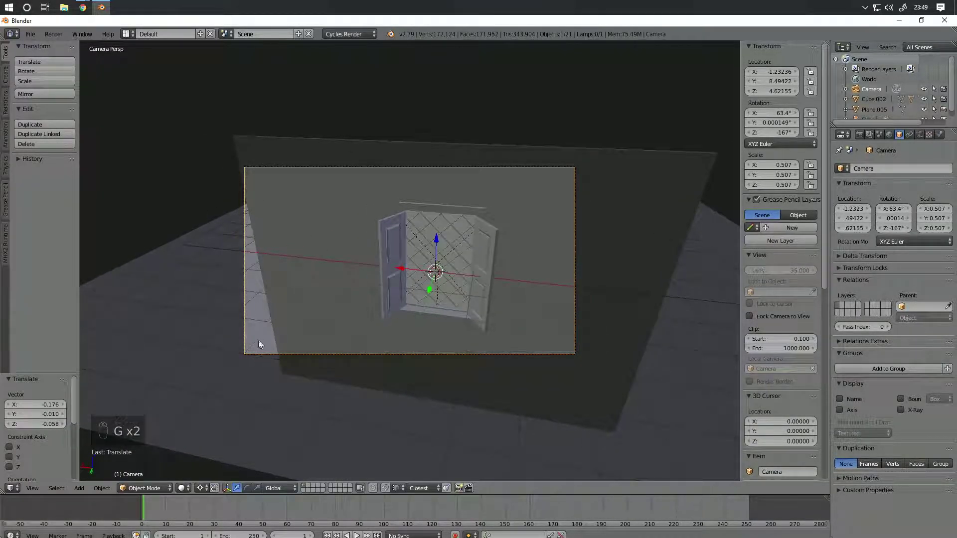
scroll(600, 369, up, 2)
key(shift+z)
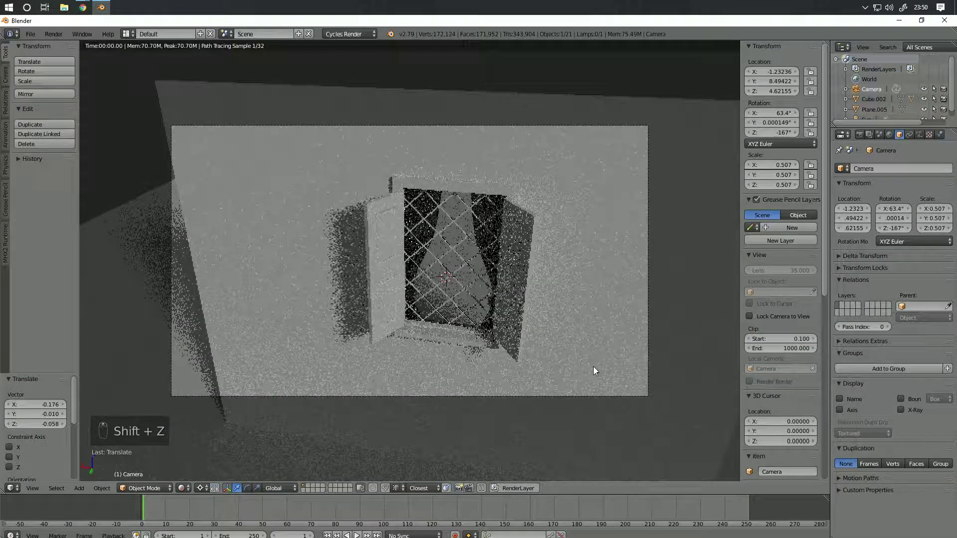
key(z)
key(z)
key(z)
Step: Extend the wall past the camera frame by moving its exposed side face 4.6 units along X
right_click(279, 333)
key(Tab)
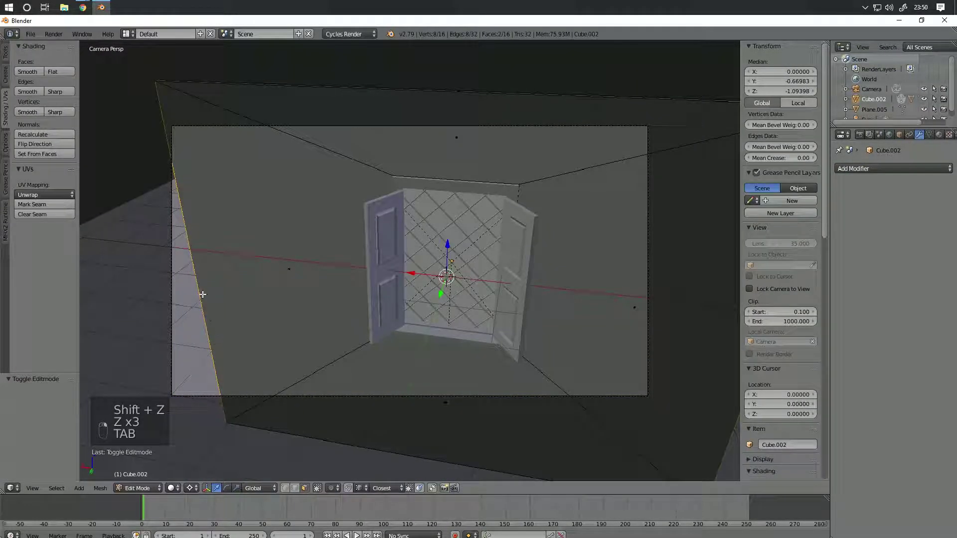
key(z)
middle_drag(204, 299, 272, 294)
right_click(325, 295)
scroll(331, 304, down, 2)
key(g)
key(x)
click(248, 344)
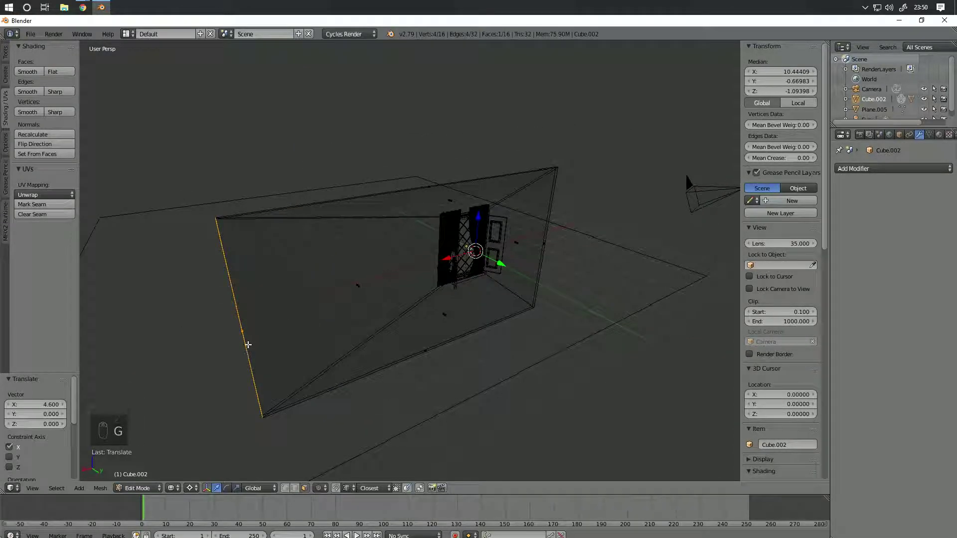
Step: Preview the extended wall through the camera in rendered display, leave Edit Mode and select the camera
key(KP_0)
key(shift+z)
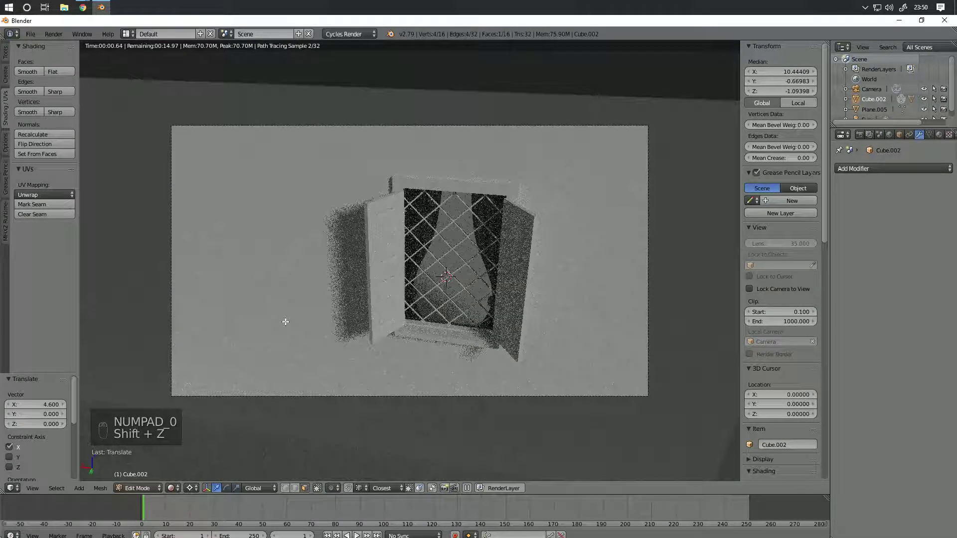
key(z)
key(z)
key(z)
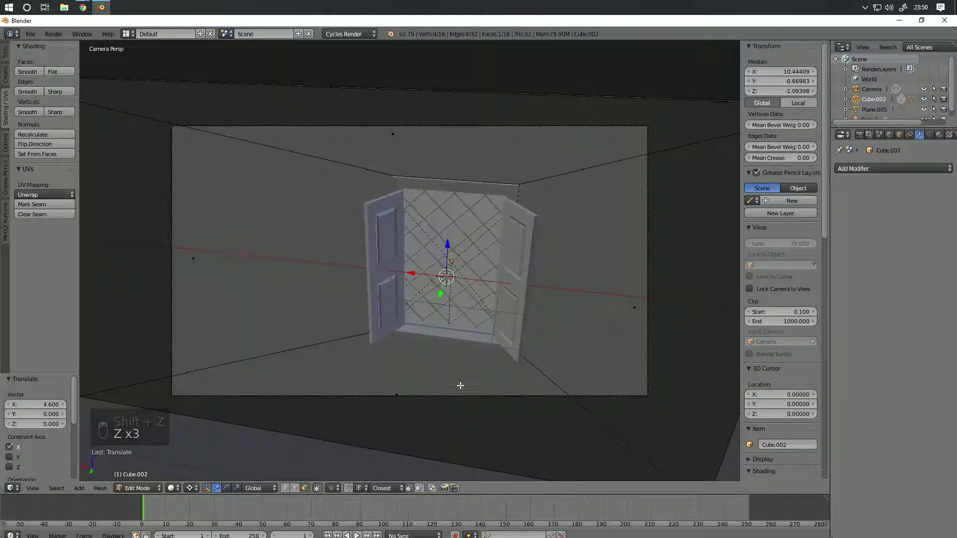
key(Tab)
right_click(457, 392)
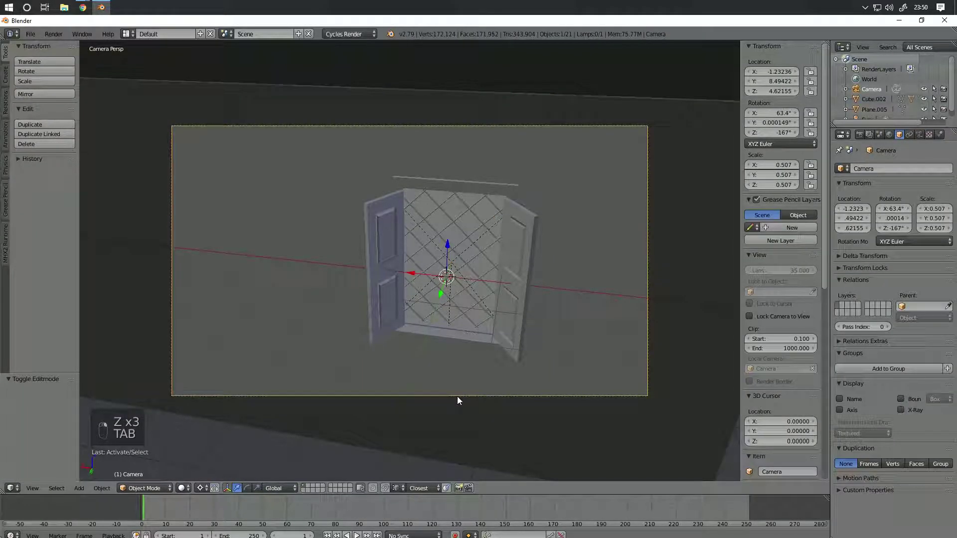
Step: Move the camera about 0.5 units along X and roll it about 2.7° to reframe the window
key(g)
click(445, 392)
key(r)
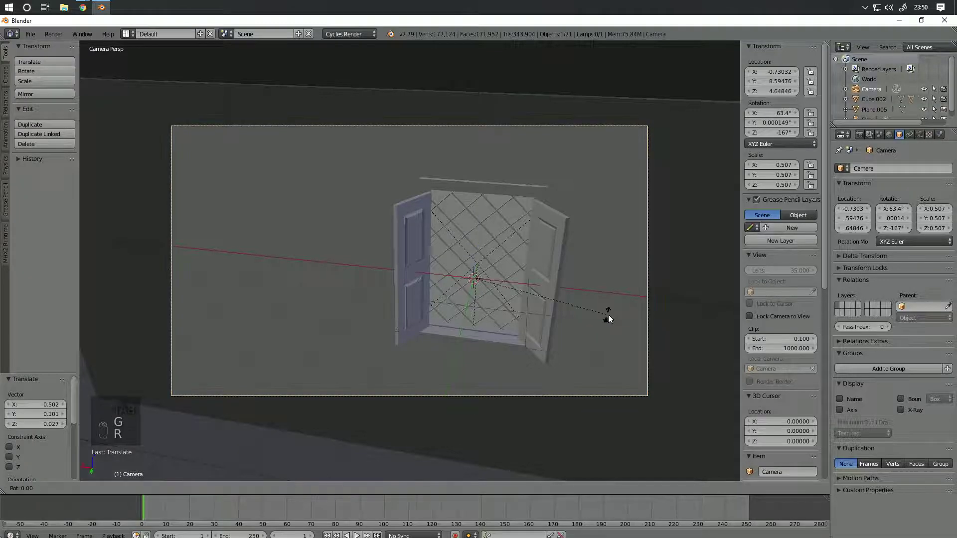
click(613, 325)
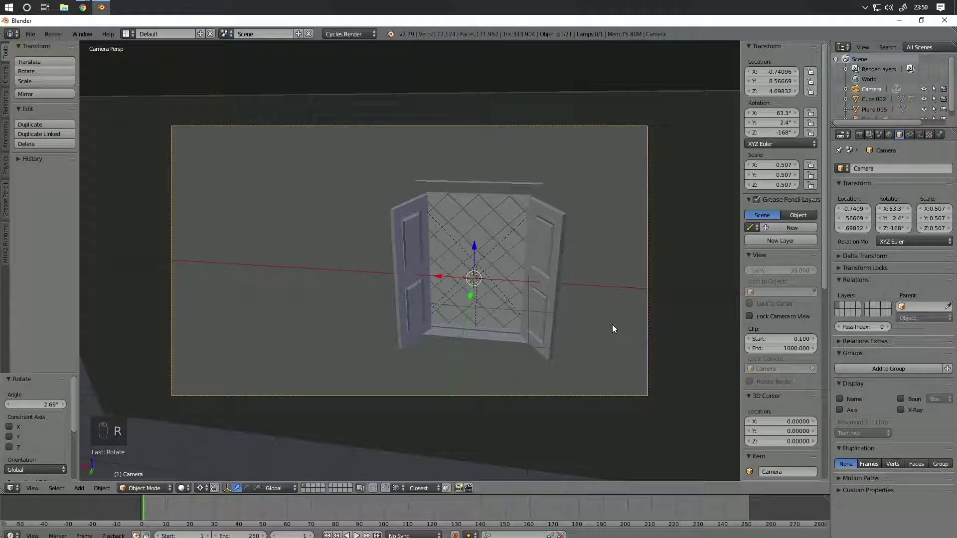
key(shift+z)
key(z)
key(z)
key(z)
Step: Select the four outer rim faces of the wall mesh and unwrap them
middle_drag(352, 315, 456, 270)
scroll(330, 313, down, 5)
scroll(473, 265, up, 4)
right_click(492, 260)
key(Tab)
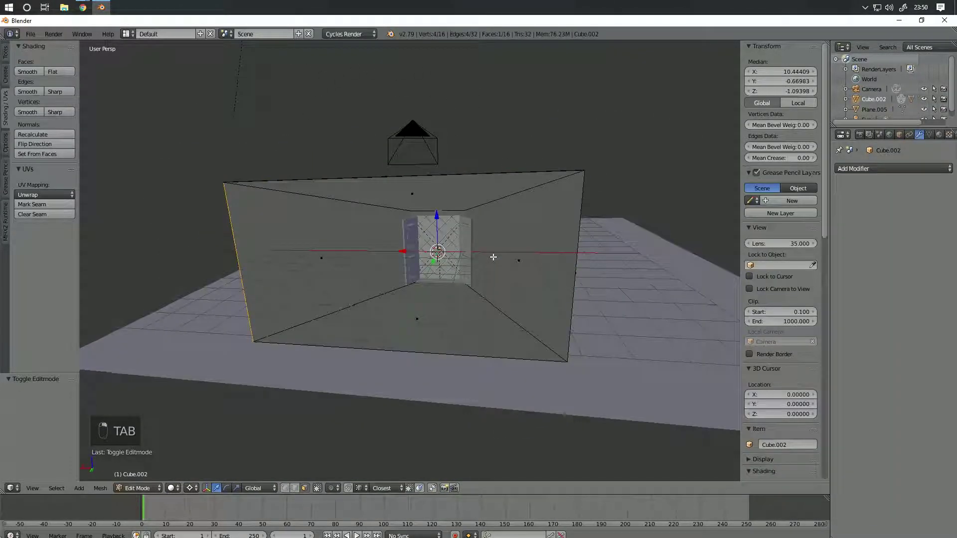
shift+right_click(459, 310)
shift+right_click(413, 201)
shift+right_click(350, 249)
middle_drag(239, 293, 304, 262)
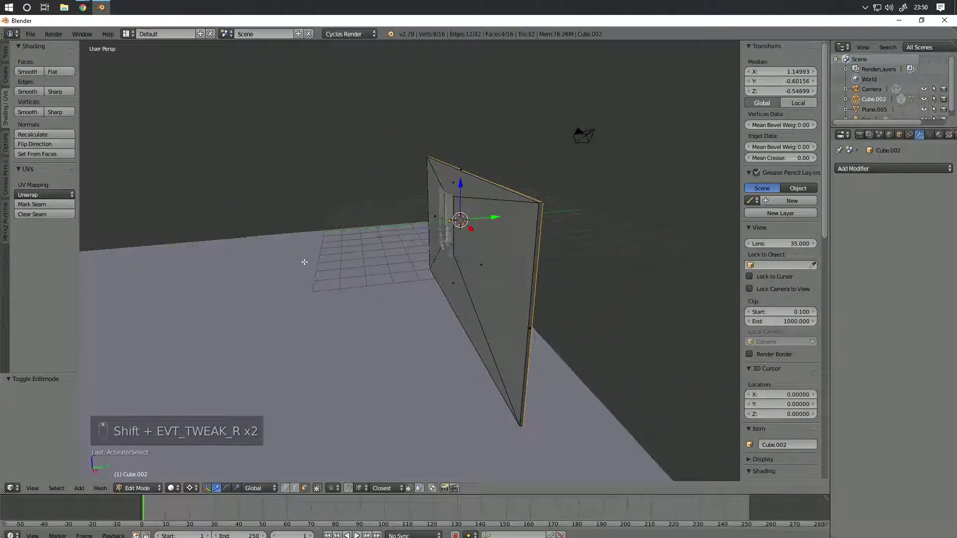
click(47, 194)
click(49, 209)
Step: Leave the wall mesh and open the left shutter's mesh for editing
middle_drag(380, 253, 403, 263)
key(Tab)
right_click(375, 238)
scroll(374, 238, up, 4)
key(Tab)
Step: Try to circle-select the faces across the left shutter's panel side
scroll(403, 263, up, 4)
scroll(392, 156, down, 2)
key(c)
key(c)
mouse_move(398, 174)
mouse_down()
mouse_move(426, 199)
mouse_move(429, 352)
mouse_up()
right_click(429, 352)
mouse_move(421, 344)
middle_down()
mouse_move(444, 280)
mouse_move(479, 298)
middle_up()
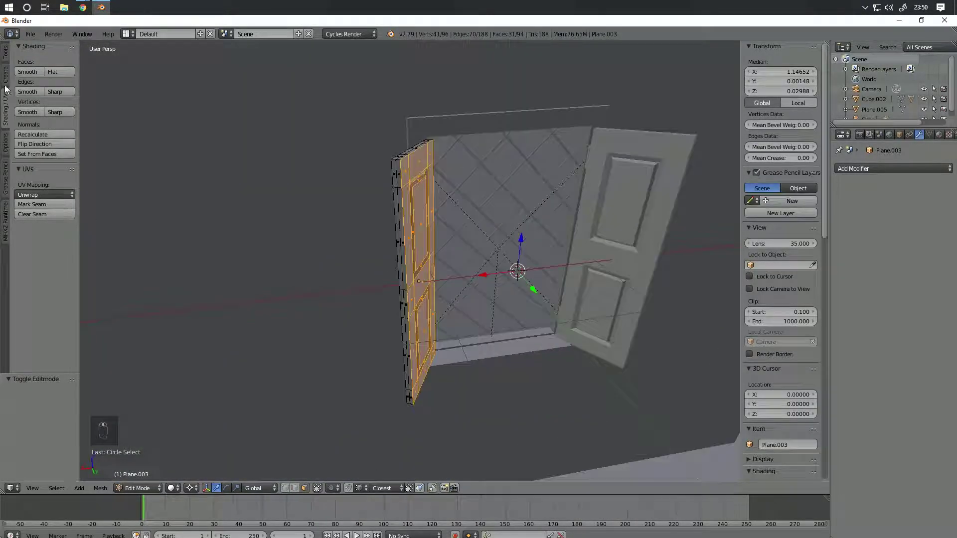
Step: Select the edge loops around the left shutter's front and back outlines and mark them as seams
alt+right_click(410, 248)
middle_drag(429, 382, 479, 357)
alt+shift+right_click(479, 358)
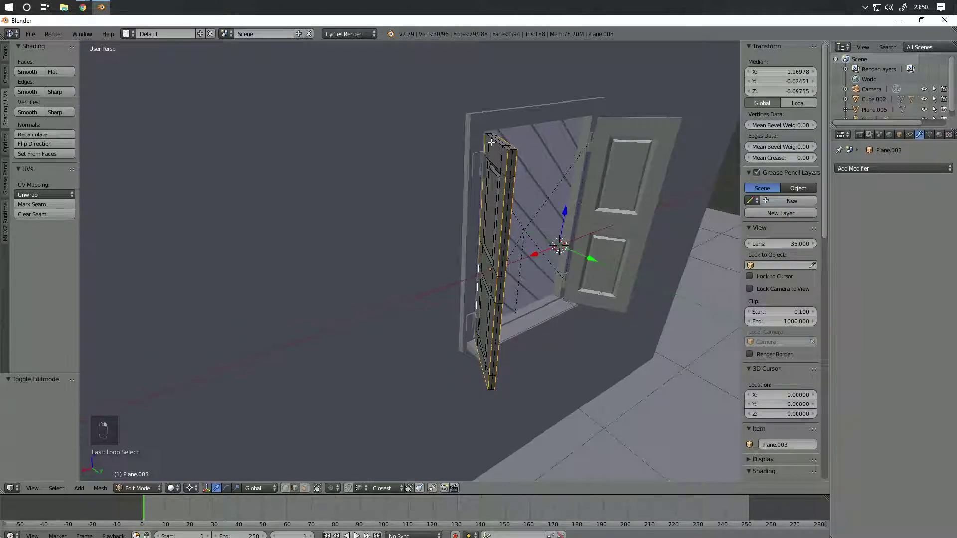
click(44, 207)
Step: Dissolve the extra edge loop running around the left shutter's thin side
middle_drag(359, 219, 393, 259)
alt+right_click(426, 279)
key(Delete)
click(426, 267)
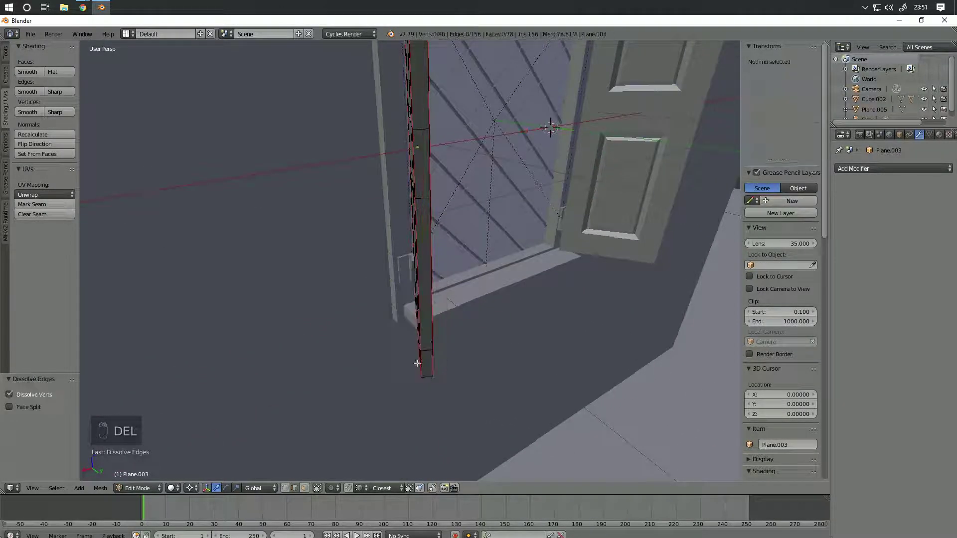
Step: Select the four short edges at the left shutter's top and bottom corners
right_click(422, 371)
key(z)
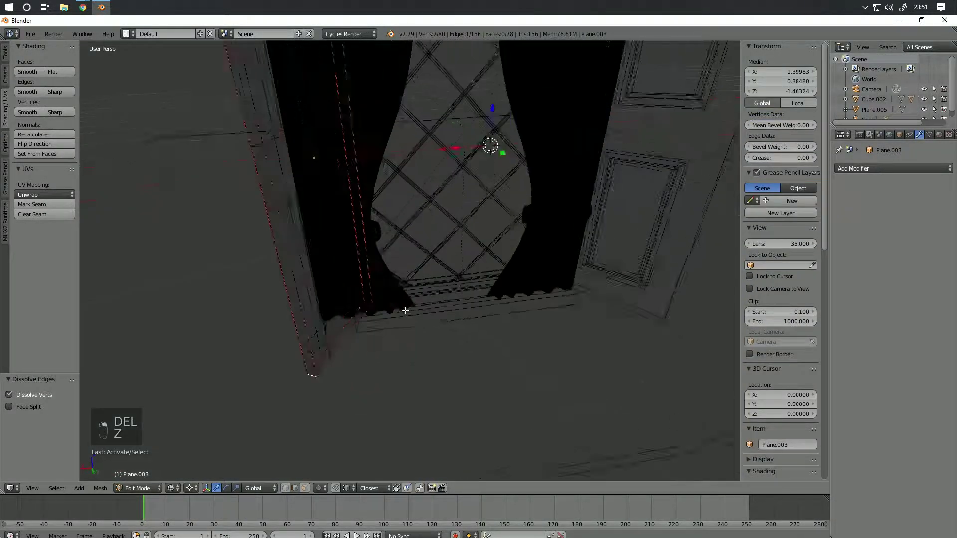
middle_drag(405, 310, 384, 299)
shift+right_click(351, 311)
key(z)
key(z)
key(z)
shift+middle_drag(376, 184, 418, 268)
key(ctrl+z)
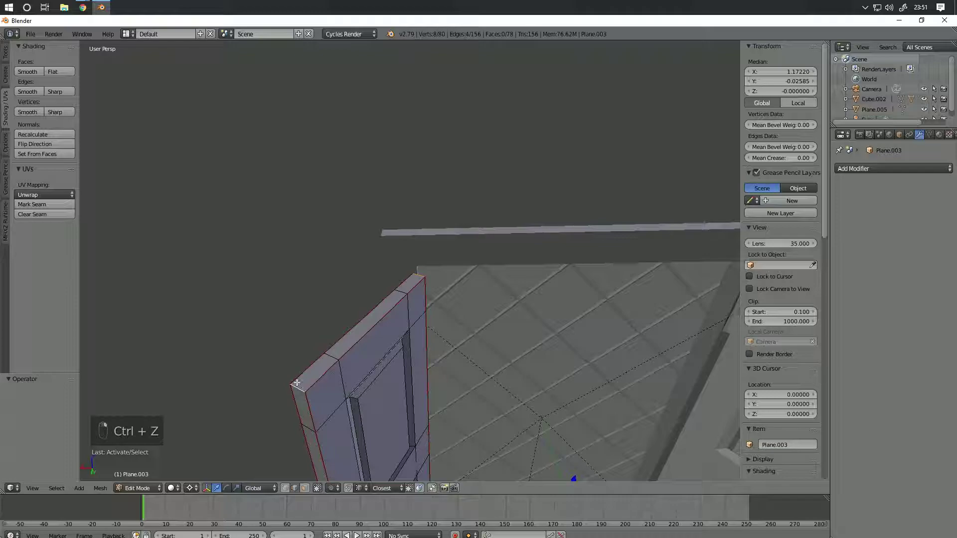
Step: Unwrap the left shutter's mesh and leave its mesh editing
key(a)
key(a)
key(a)
click(44, 195)
click(47, 208)
key(Tab)
Step: Open the right shutter's mesh and dissolve the extra edge loop around its thin side
right_click(528, 331)
key(Tab)
alt+right_click(270, 157)
key(Delete)
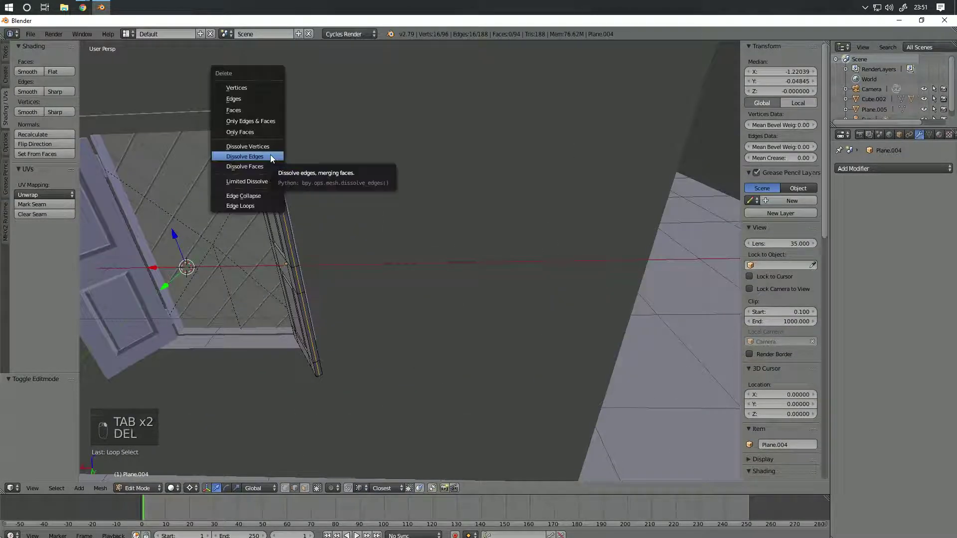
click(270, 157)
Step: Select the right shutter's front and back outline loops together with its short corner edges
middle_drag(270, 157, 486, 216)
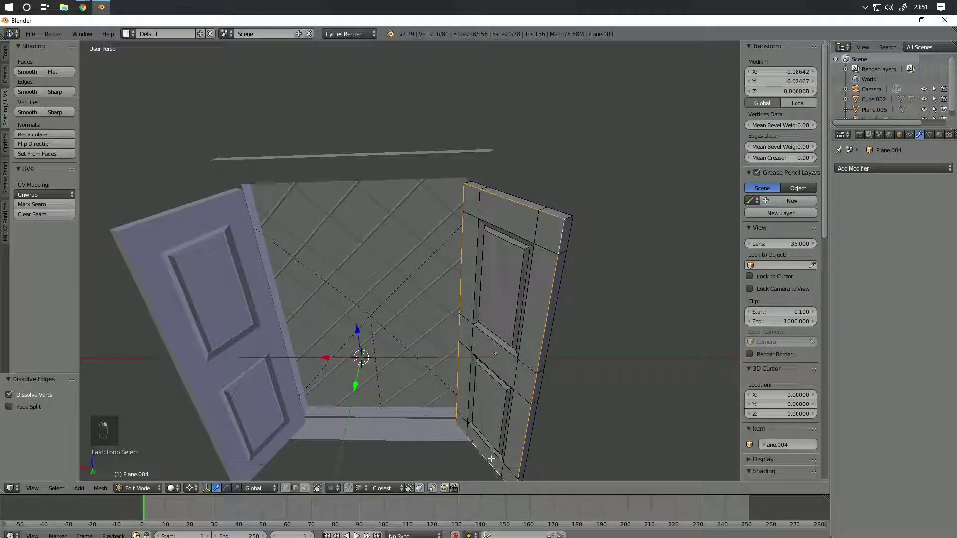
alt+shift+right_click(544, 366)
key(z)
shift+middle_drag(497, 468, 461, 348)
key(z)
key(z)
shift+right_click(429, 324)
shift+middle_drag(423, 75, 402, 264)
key(z)
Step: Unwrap the right shutter's mesh and return to object editing
key(a)
key(a)
key(a)
click(44, 195)
click(47, 208)
key(Tab)
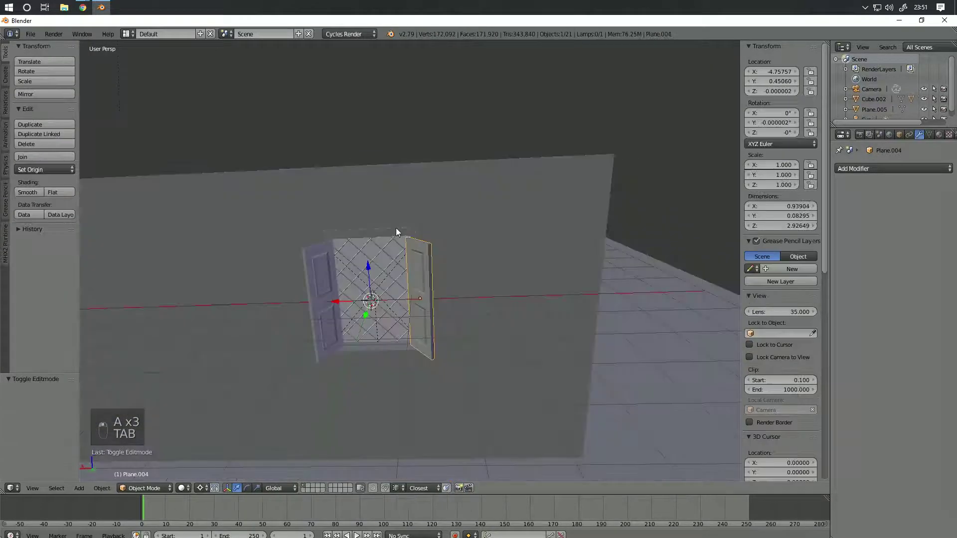
Step: Open the mesh of the window frame's top and bottom pieces for editing
right_click(396, 228)
key(Tab)
key(z)
key(z)
key(z)
right_click(360, 214)
key(z)
middle_drag(360, 214, 234, 291)
middle_drag(299, 279, 395, 232)
key(ctrl+z)
middle_drag(424, 304, 379, 319)
key(a)
key(a)
key(a)
key(z)
Step: Select the end faces of the frame's top and bottom pieces and delete them
middle_drag(249, 219, 369, 299)
right_click(288, 205)
shift+right_click(416, 201)
shift+right_click(421, 217)
shift+right_click(474, 318)
shift+right_click(477, 307)
shift+right_click(478, 298)
key(Delete)
click(291, 195)
key(z)
middle_drag(294, 200, 440, 282)
key(Tab)
Step: Preview the scene in rendered shading and examine the window from the curtain side
key(shift+z)
key(z)
key(z)
key(z)
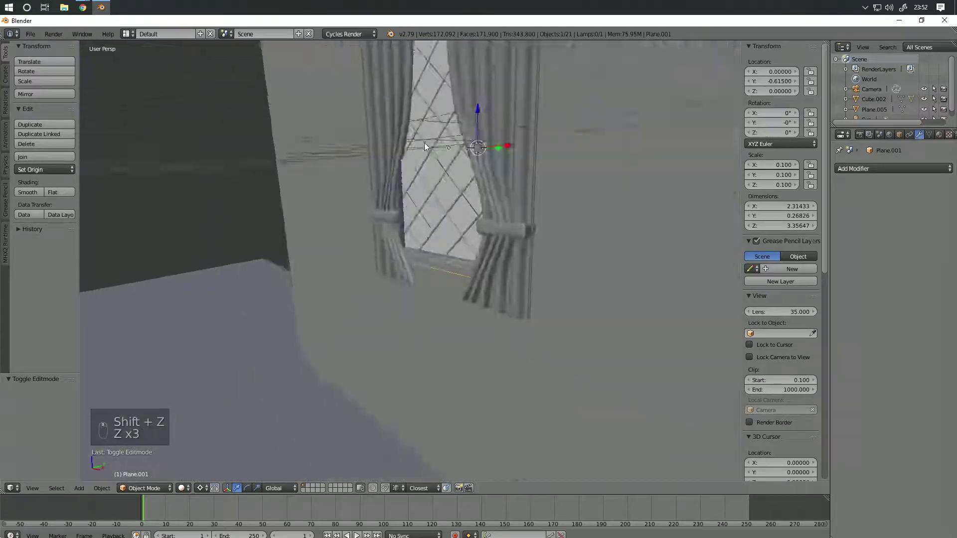
key(z)
key(Tab)
key(Tab)
middle_drag(423, 145, 451, 351)
Step: Open the mesh of the window frame's vertical side pieces and delete the selected end faces
right_click(383, 276)
key(Tab)
right_click(342, 215)
shift+right_click(451, 350)
key(ctrl+z)
scroll(432, 369, down, 4)
scroll(391, 288, up, 3)
middle_drag(404, 440, 446, 249)
shift+right_click(374, 286)
key(Delete)
click(389, 277)
Step: Delete the remaining end faces of the frame's vertical side pieces and leave mesh editing
scroll(401, 229, up, 3)
right_click(401, 230)
key(ctrl+z)
key(Delete)
click(399, 197)
key(Tab)
Step: Hide the two curtain objects in front of the window
key(z)
key(Tab)
key(z)
key(z)
key(Tab)
right_click(447, 249)
key(h)
right_click(368, 356)
key(h)
Step: Select the whole mesh of the frame's vertical side pieces and apply the object's transform
right_click(368, 324)
middle_drag(368, 325, 404, 196)
key(Tab)
key(a)
key(a)
key(a)
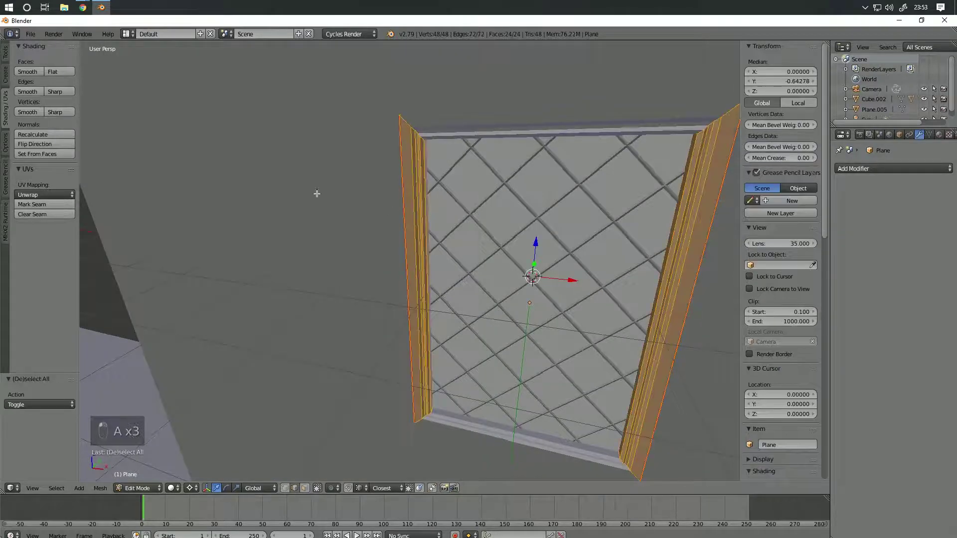
key(Tab)
key(ctrl+a)
click(488, 123)
Step: Deselect the side pieces' mesh and hide the vertical frame object
key(Tab)
key(a)
key(Tab)
key(h)
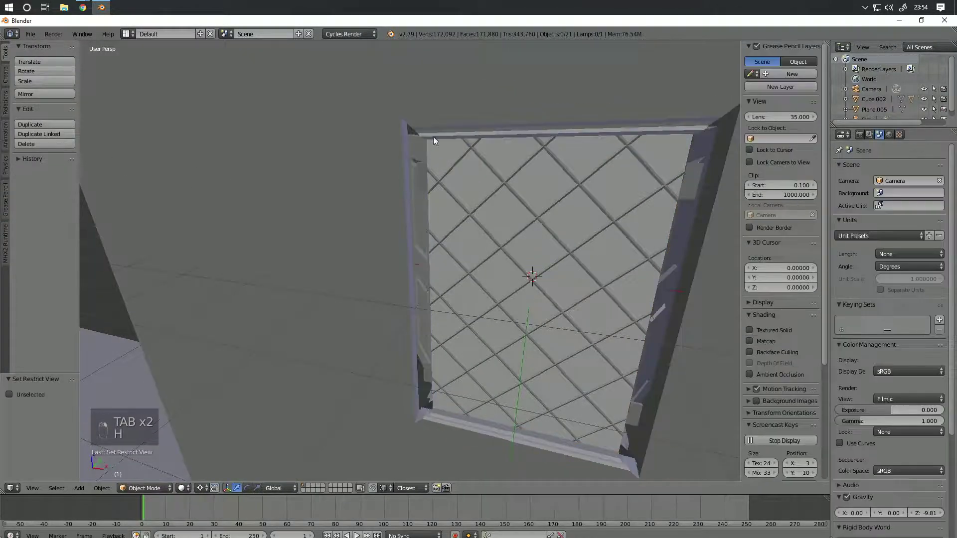
Step: Hide the remaining wall, shutter and frame objects around the window's diamond lattice
key(h)
key(h)
key(h)
middle_drag(444, 201, 455, 201)
key(h)
Step: Select the diamond lattice and check its whole mesh in Edit Mode
right_click(468, 190)
key(Tab)
key(a)
key(a)
key(a)
key(a)
key(a)
key(a)
key(Tab)
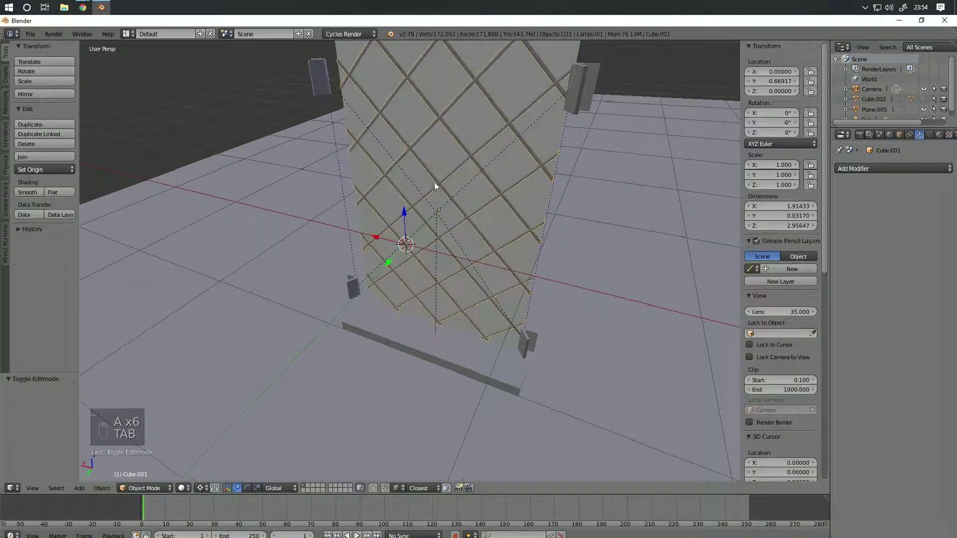
Step: Mark the end edges of the box-shaped window sill as seams and clear the mesh selection
right_click(482, 328)
key(Tab)
key(z)
middle_drag(482, 328, 461, 339)
shift+middle_drag(482, 328, 448, 155)
right_click(525, 346)
shift+right_click(524, 363)
click(47, 205)
key(a)
key(z)
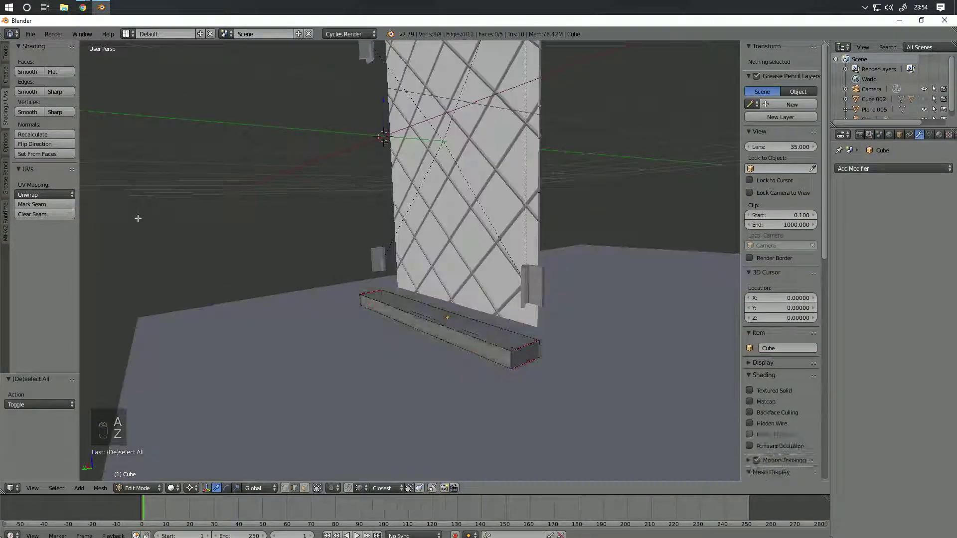
Step: Apply the window sill's transform, then unwrap its entire mesh
key(a)
key(Tab)
key(ctrl+a)
click(381, 259)
key(Tab)
key(a)
key(a)
key(a)
key(a)
click(52, 195)
click(57, 208)
key(Tab)
Step: Preview the sill and lattice in rendered and wireframe shading, returning to solid shading
key(shift+z)
key(z)
key(z)
key(z)
key(shift+z)
middle_drag(363, 214, 379, 269)
key(z)
key(z)
key(z)
Step: Select the large ground plane, show its material settings and unwrap its mesh
right_click(591, 227)
scroll(592, 230, down, 5)
key(Tab)
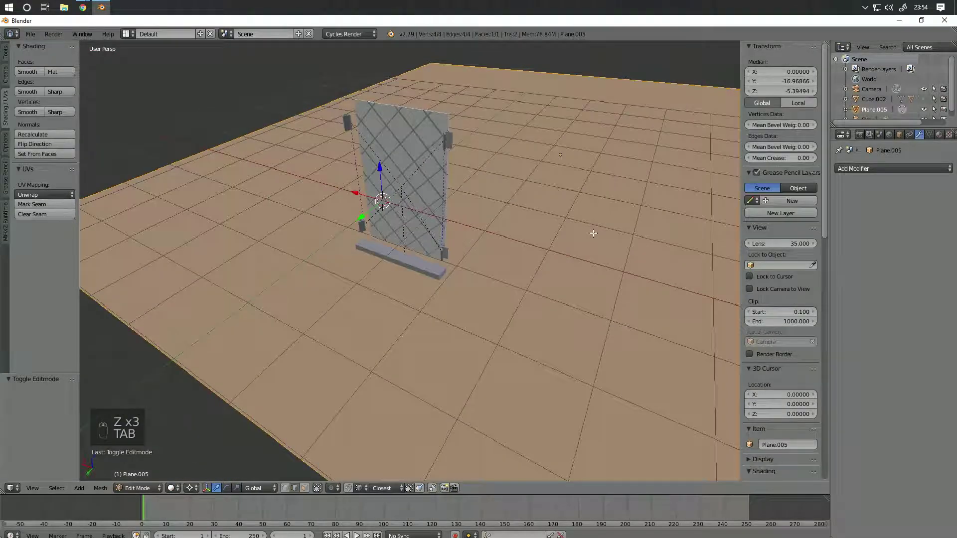
click(939, 134)
key(Tab)
key(w)
key(Tab)
key(w)
click(48, 194)
click(50, 209)
key(Tab)
Step: Examine the ground plane and window objects from several distances in different shading modes
scroll(289, 229, down, 5)
mouse_move(289, 230)
middle_down()
mouse_move(469, 223)
mouse_move(372, 210)
mouse_move(408, 214)
mouse_move(525, 301)
mouse_move(371, 347)
middle_up()
key(shift+z)
key(z)
key(z)
key(z)
scroll(526, 301, up, 3)
key(shift+z)
key(z)
key(z)
key(z)
scroll(529, 300, down, 3)
scroll(370, 347, up, 2)
key(Tab)
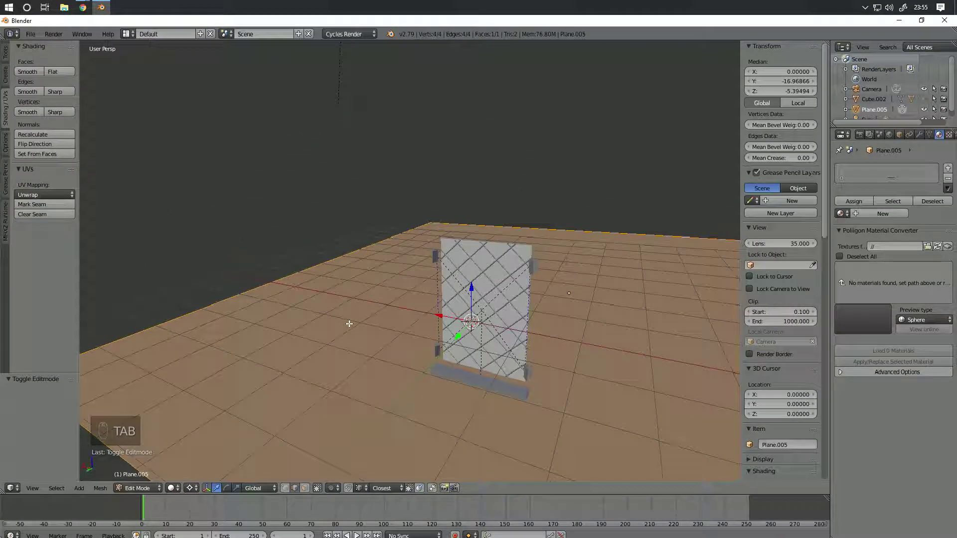
key(Tab)
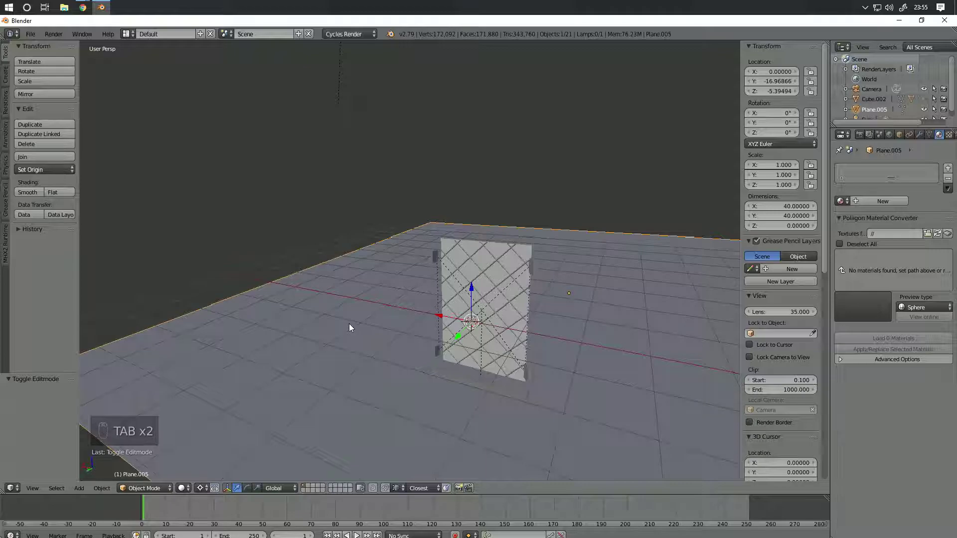
Step: Hide the window sill object below the lattice
middle_drag(349, 325, 430, 378)
scroll(486, 287, up, 3)
key(h)
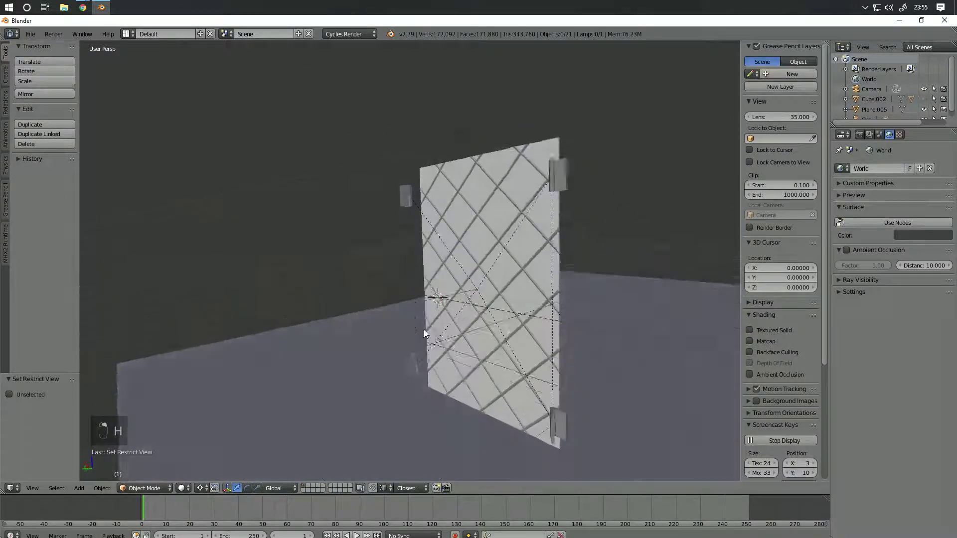
middle_drag(423, 330, 437, 294)
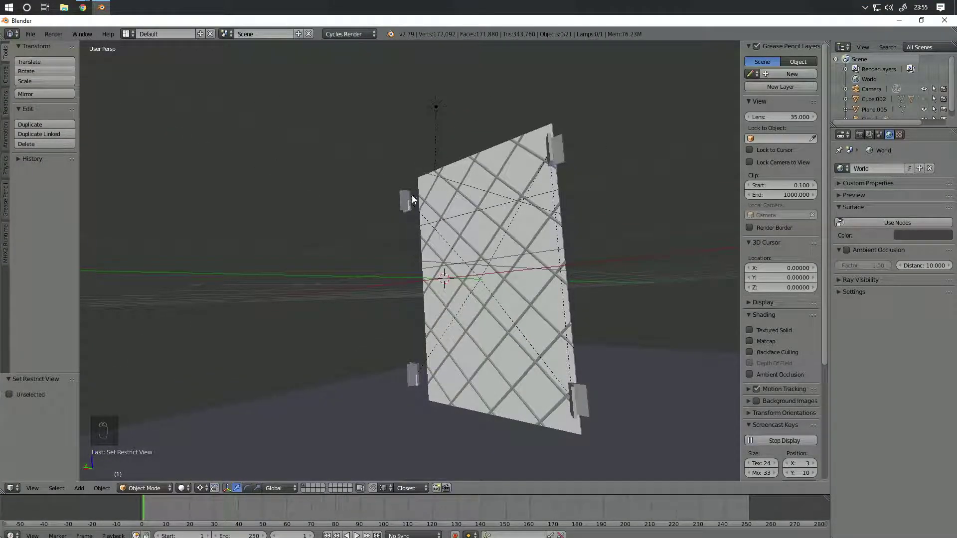
middle_drag(395, 196, 409, 215)
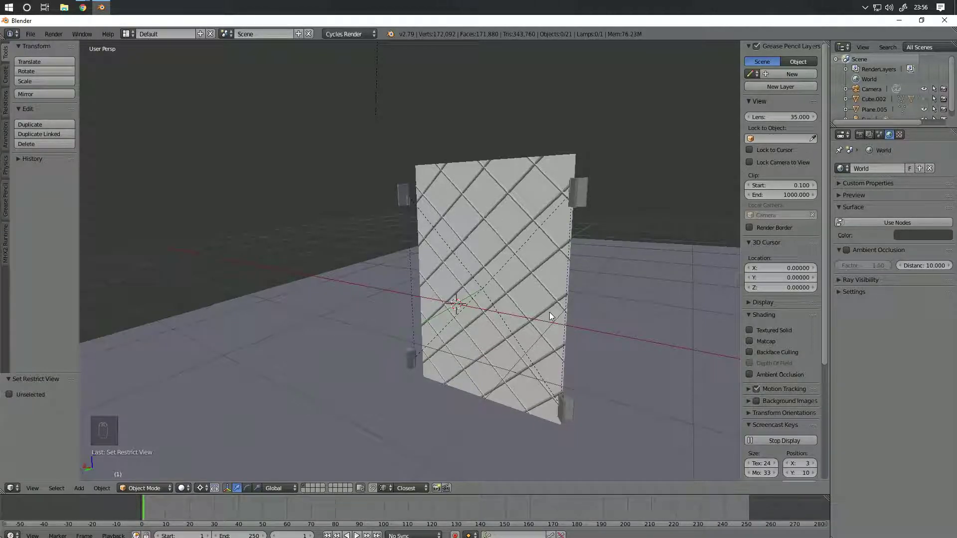
Step: Unwrap the ground plane's mesh once more and return to Object Mode
scroll(549, 317, down, 4)
right_click(375, 331)
key(Tab)
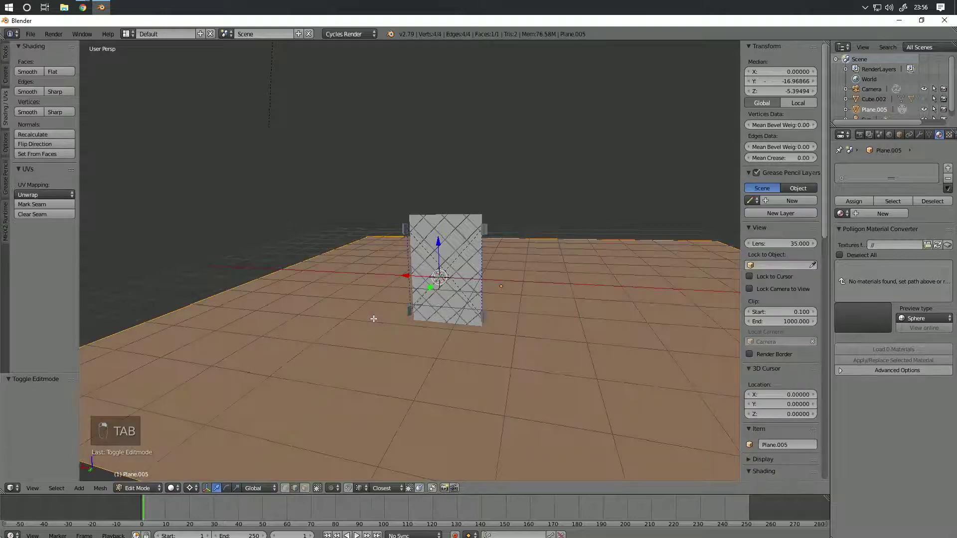
click(59, 192)
click(61, 205)
key(Tab)
middle_drag(309, 318, 388, 312)
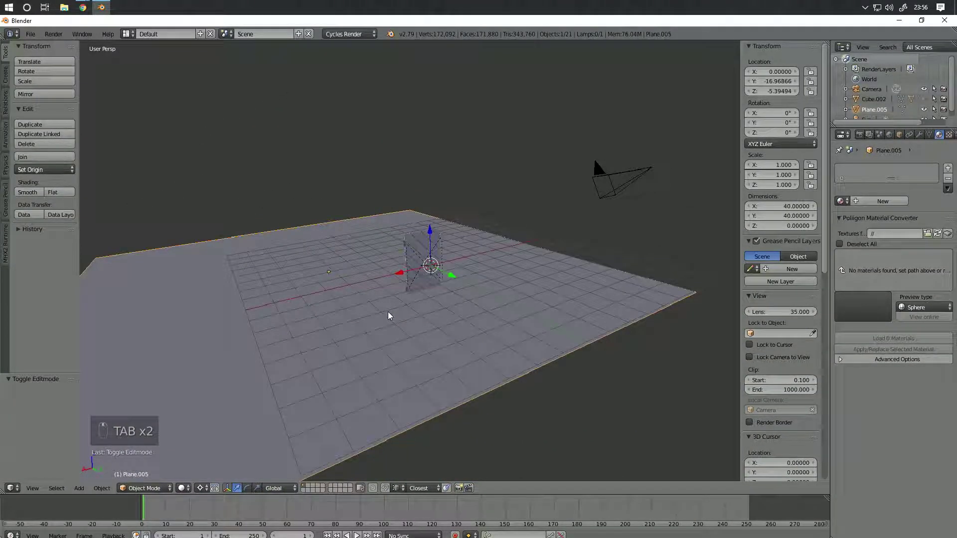
Step: Reveal all hidden objects and check the complete window scene in different shading modes
key(alt+h)
middle_drag(388, 312, 457, 276)
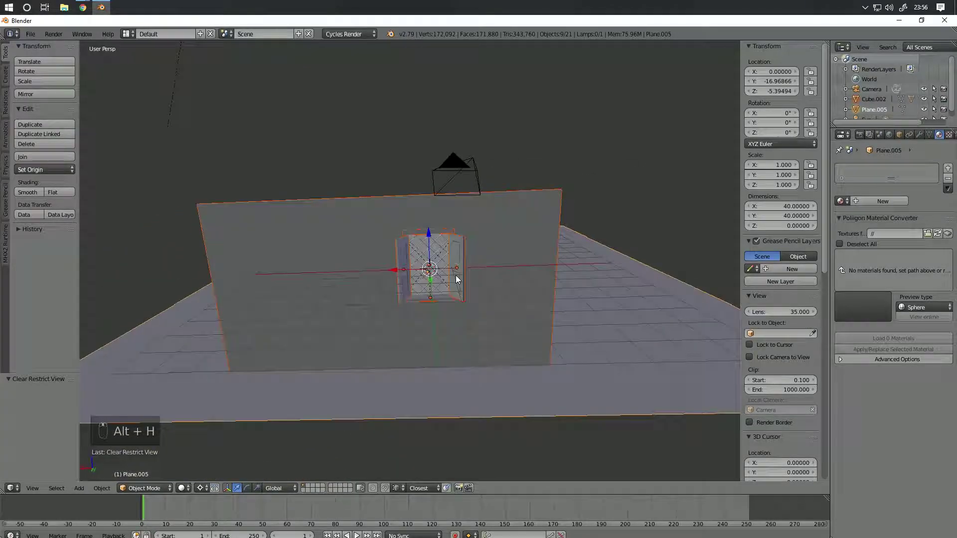
key(shift+z)
key(z)
key(z)
key(z)
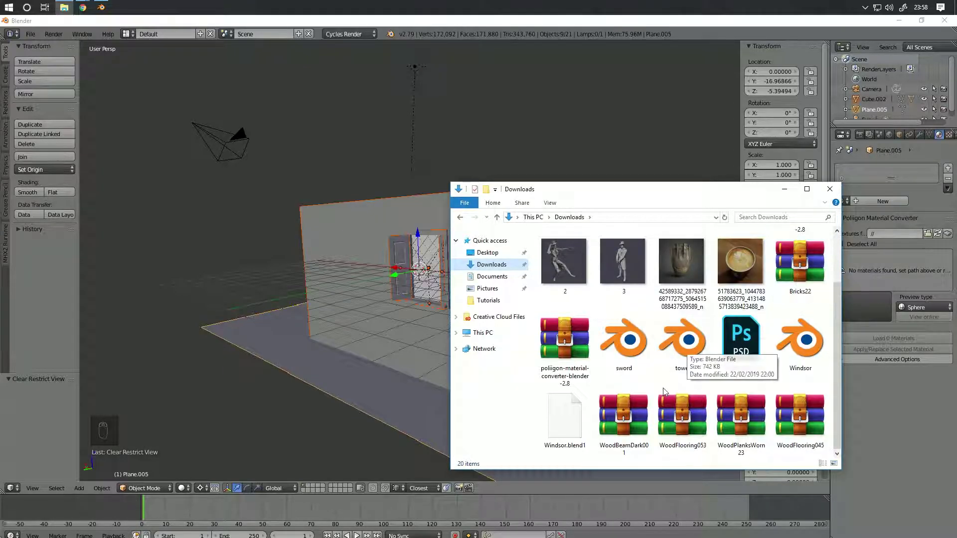
Step: In File Explorer's Downloads folder, select and cut the Bricks22, WoodBeamDark001, WoodPlanksWorn23 and WoodFlooring045 archives
click(664, 431)
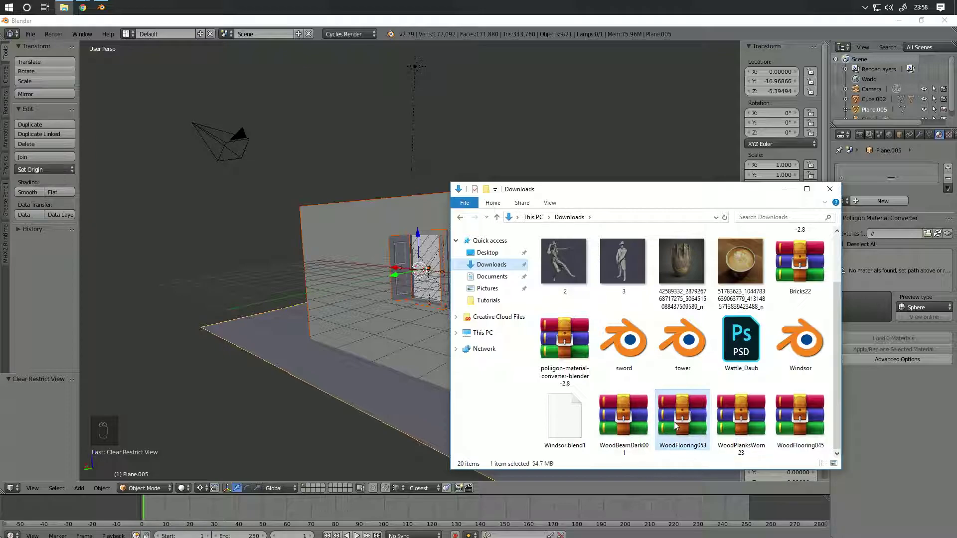
ctrl+click(800, 416)
ctrl+click(682, 416)
ctrl+click(741, 416)
ctrl+click(623, 416)
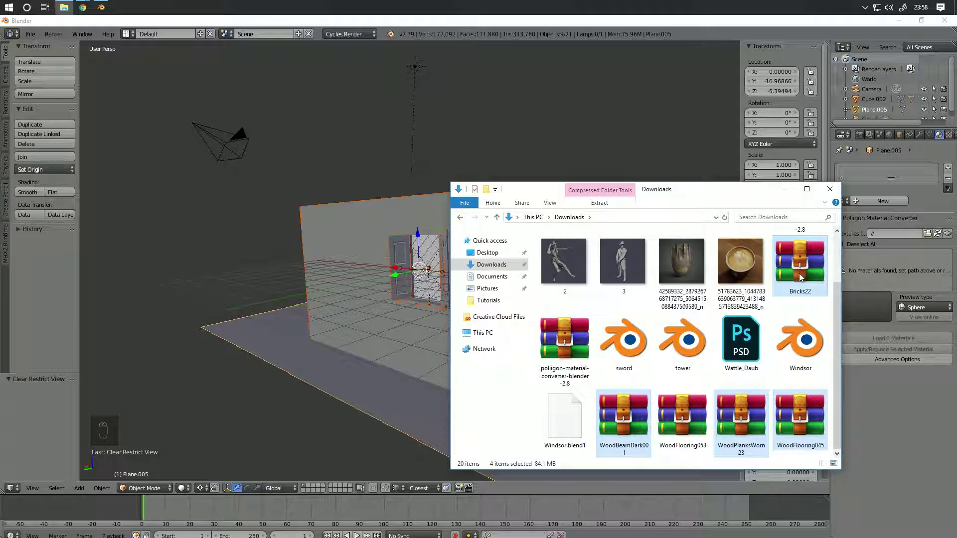
scroll(798, 319, up, 2)
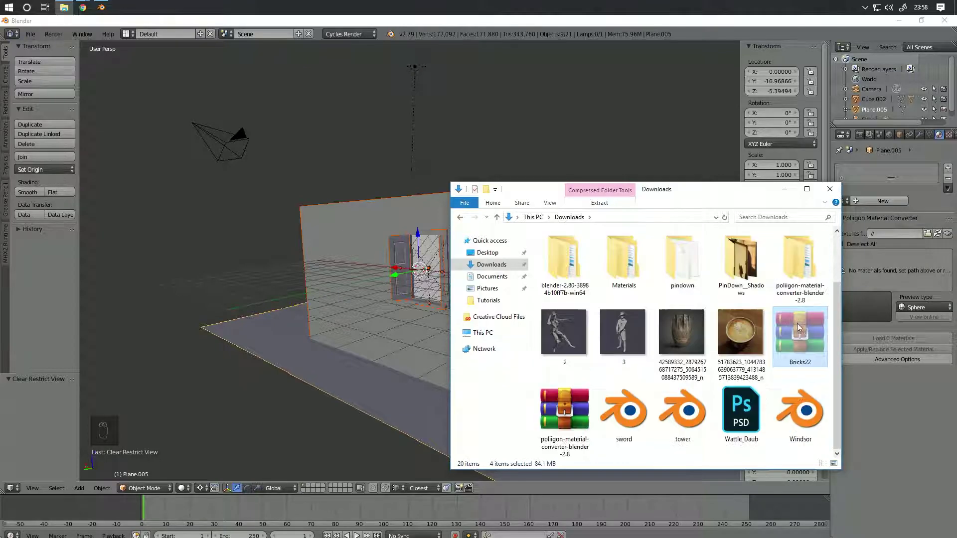
Step: Delete the old item in the Materials folder and paste the four texture archives there
double_click(620, 269)
click(592, 248)
key(Delete)
key(ctrl+v)
Step: Extract each of the four archives to a separate folder, delete the archives and close File Explorer
click(591, 323)
click(592, 280)
shift+click(581, 248)
right_click(581, 248)
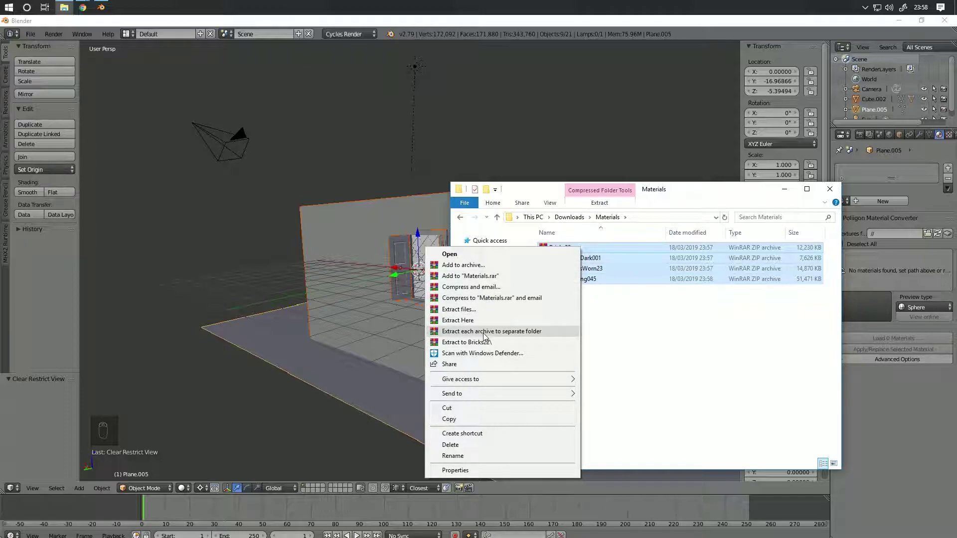
click(483, 333)
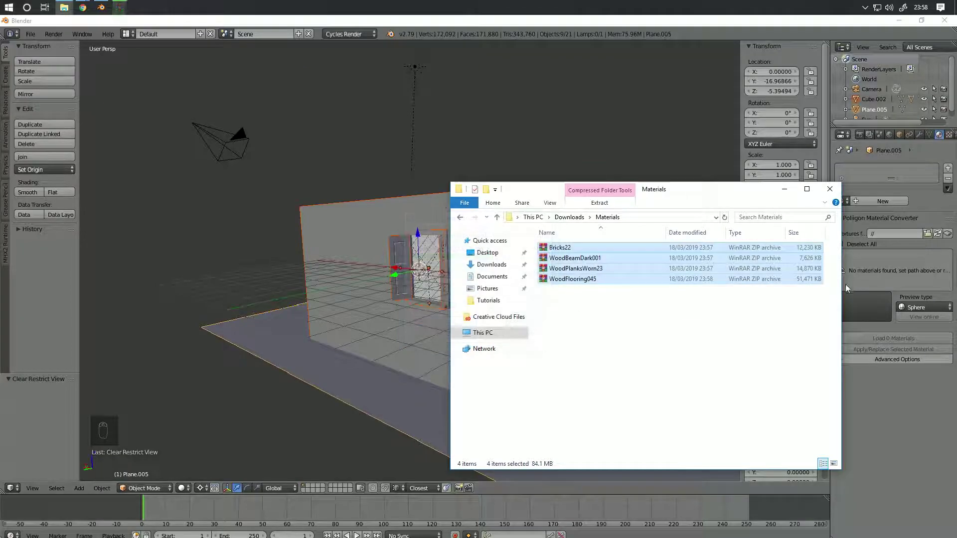
key(Delete)
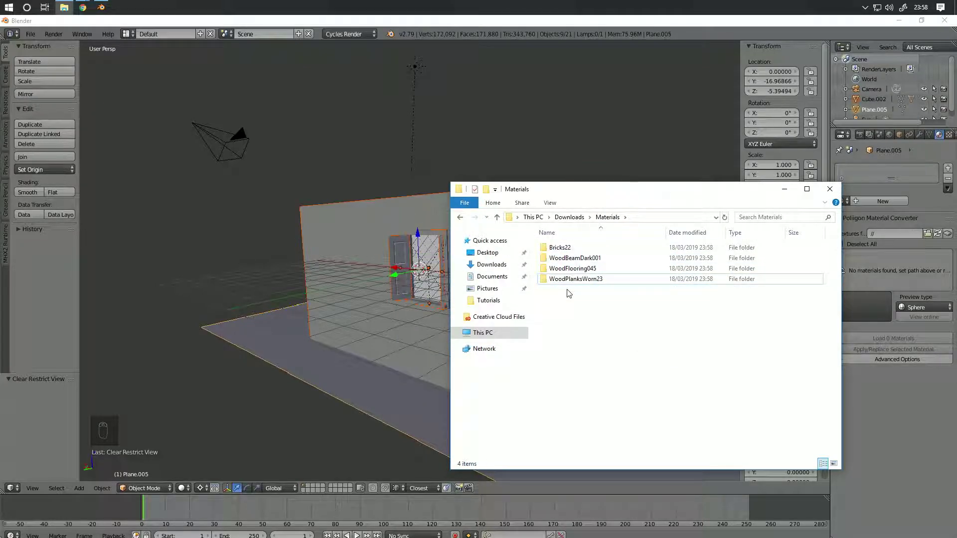
click(829, 190)
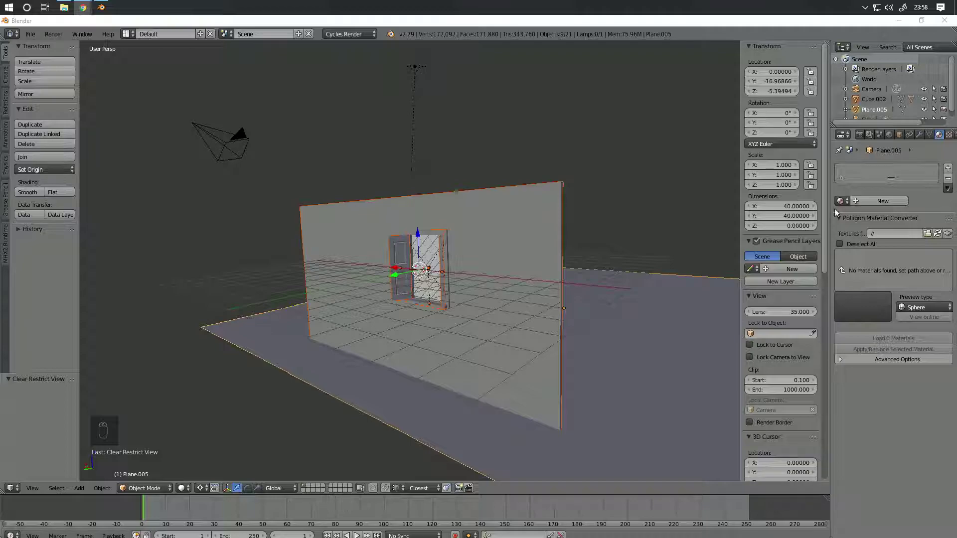
Step: In Blender, set the Poliigon Material Converter's textures folder to Downloads\Materials and load its four materials
click(928, 233)
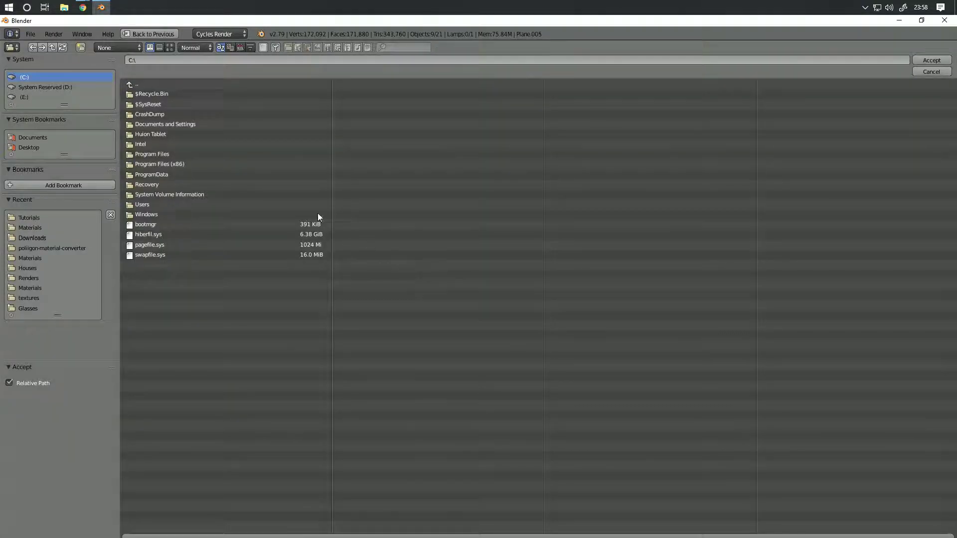
click(47, 138)
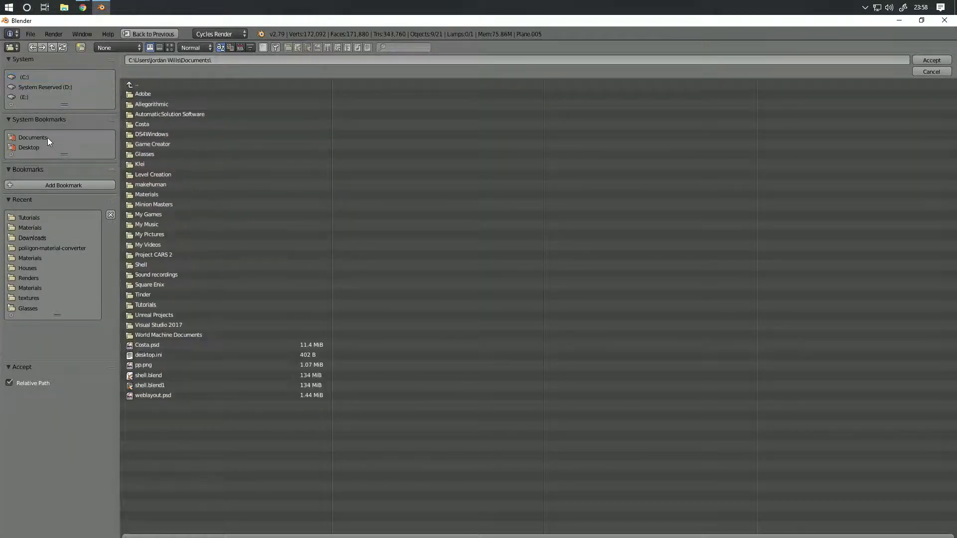
click(170, 83)
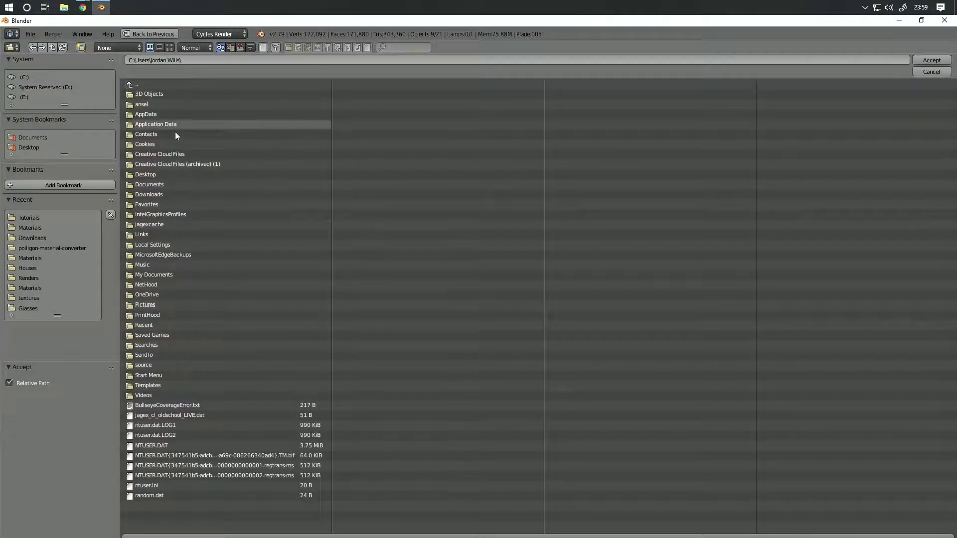
click(26, 234)
click(155, 104)
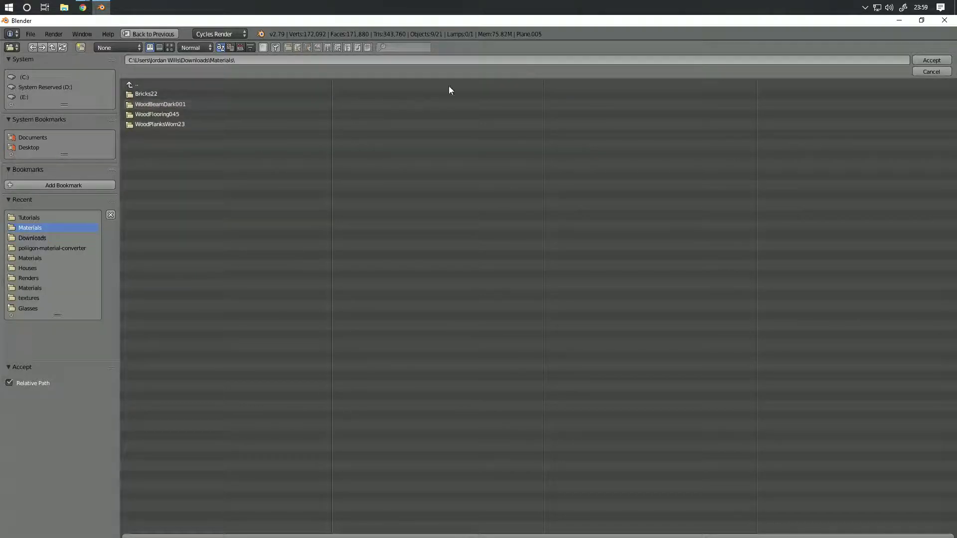
click(917, 59)
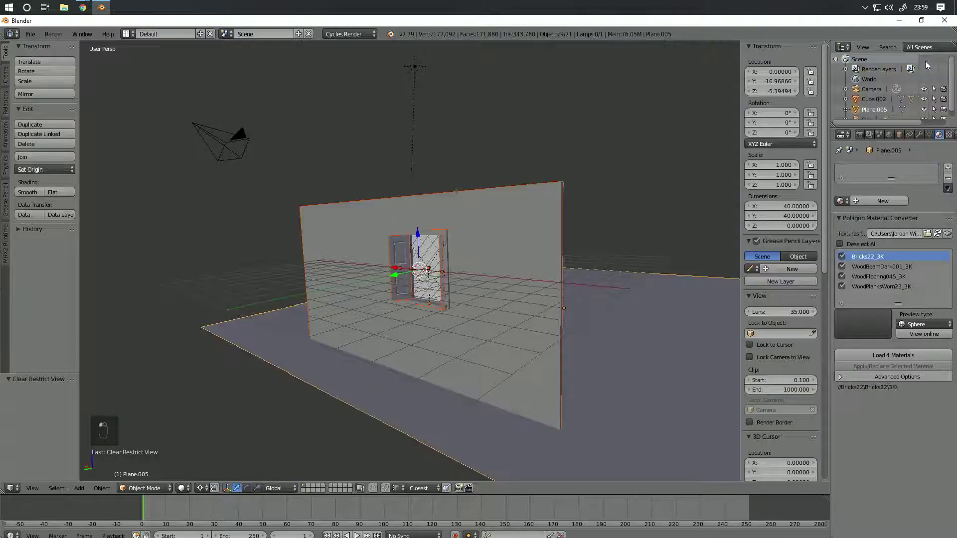
click(889, 357)
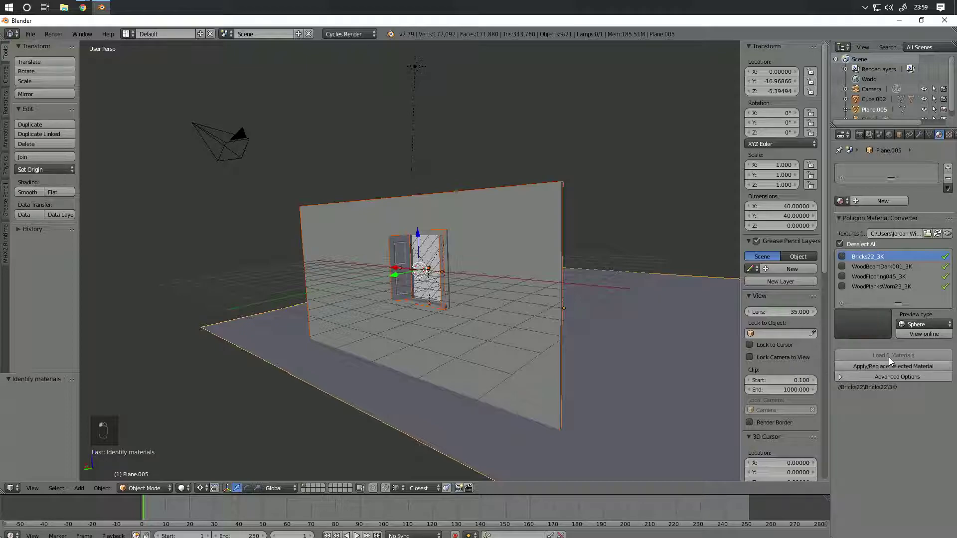
Step: Assign the Bricks22_3K material to the wall and show the scene in rendered shading
right_click(490, 292)
middle_drag(489, 292, 527, 253)
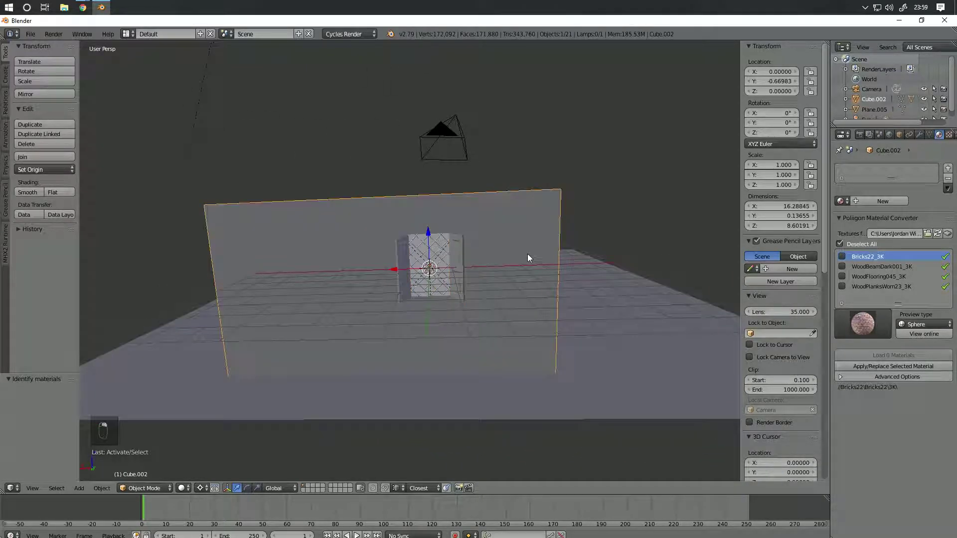
click(840, 201)
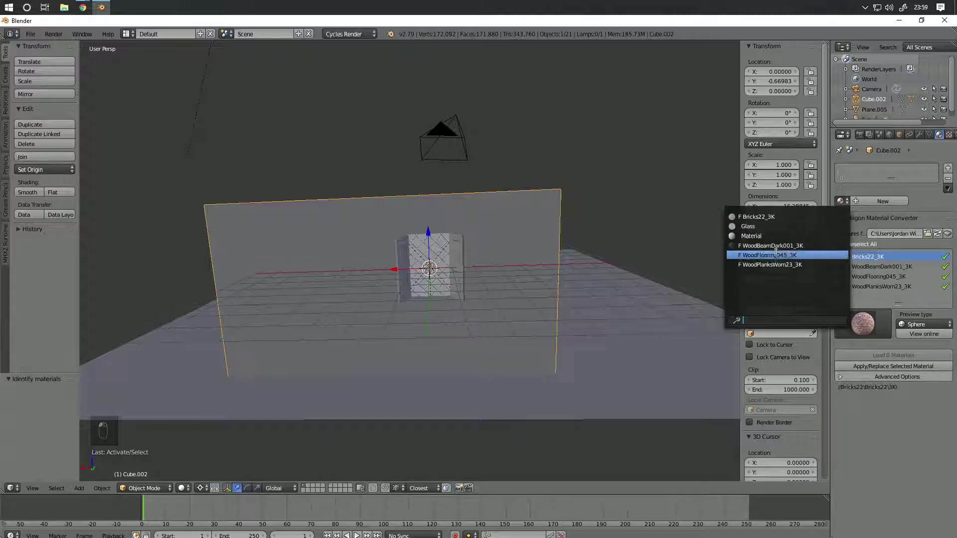
click(756, 217)
key(shift+z)
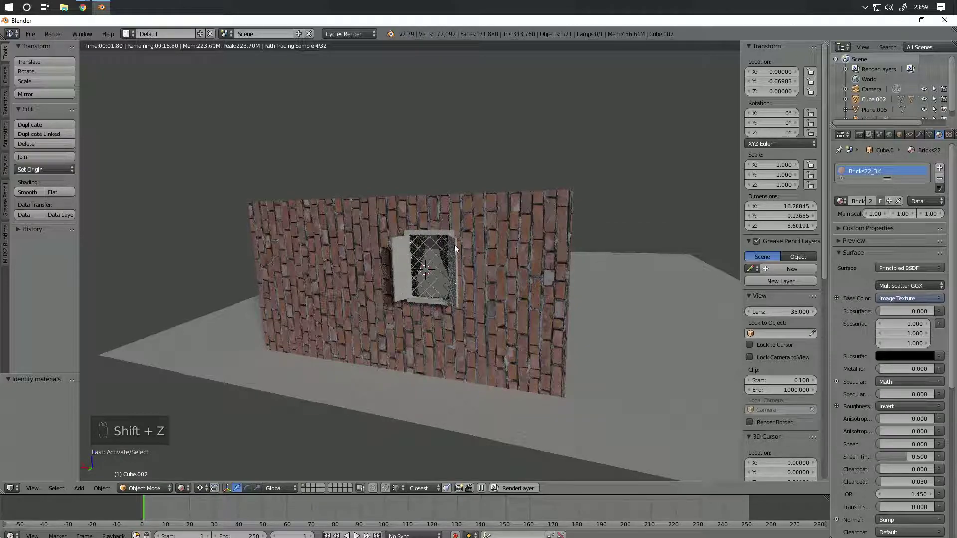
Step: Split the 3D view vertically and turn the new area into a UV/Image Editor
drag(826, 44, 581, 70)
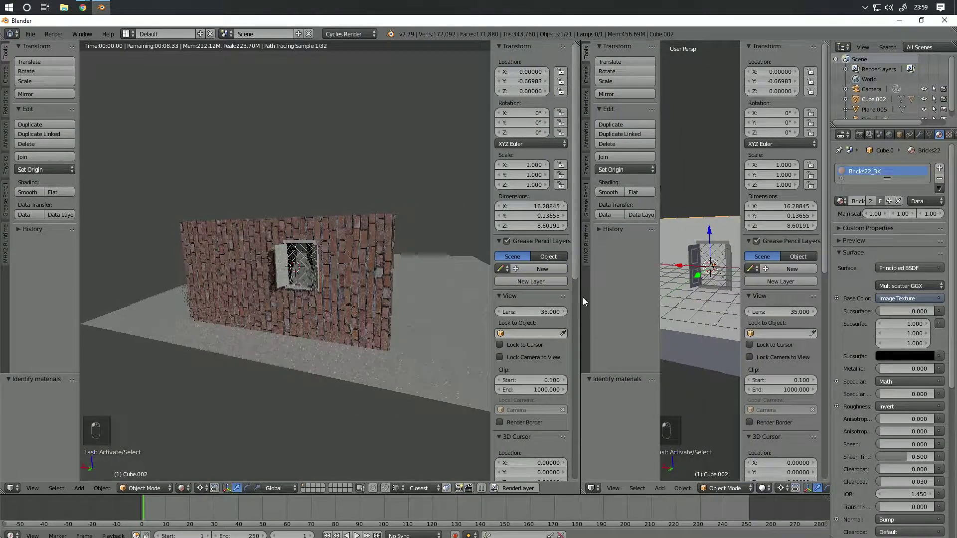
click(592, 488)
click(621, 409)
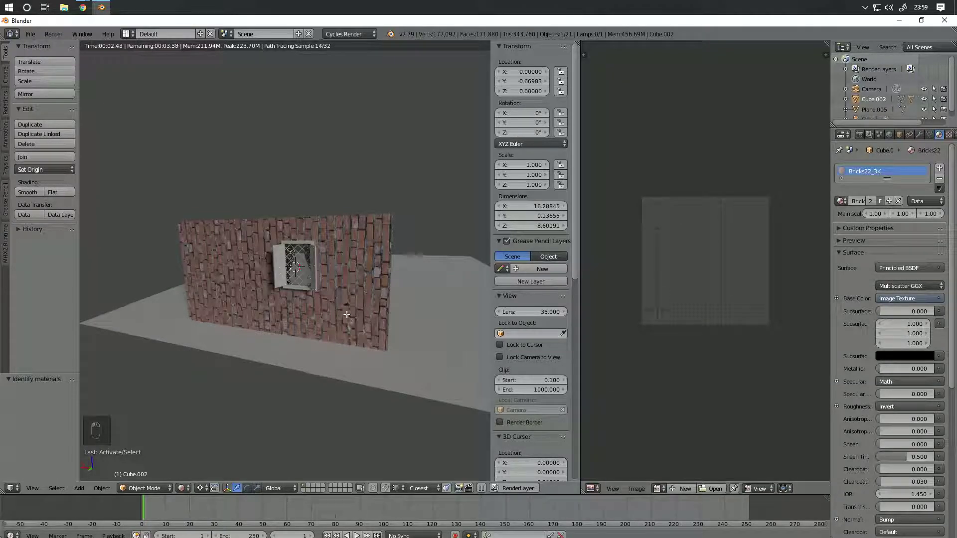
Step: Enter the wall's Edit Mode and rotate its UV layout by 90°
key(Tab)
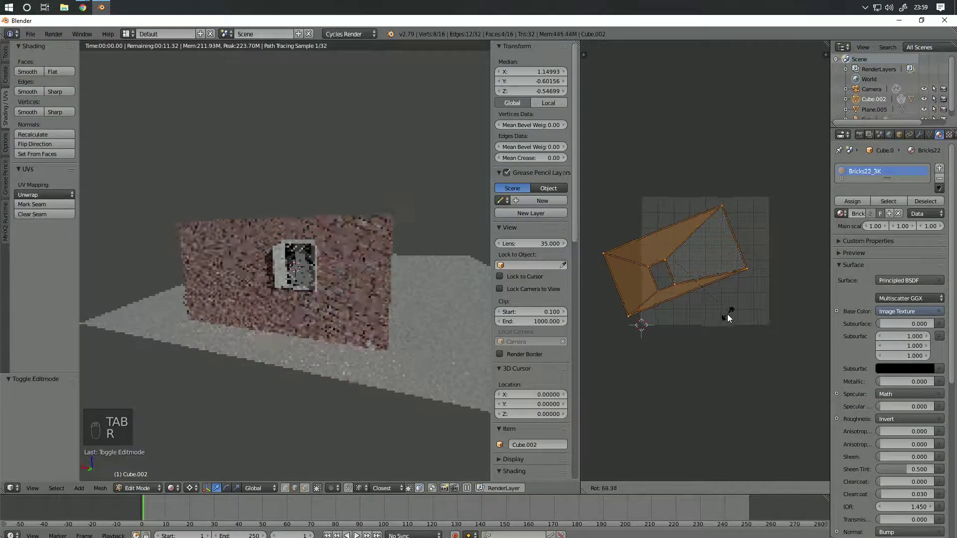
text(90)
key(Return)
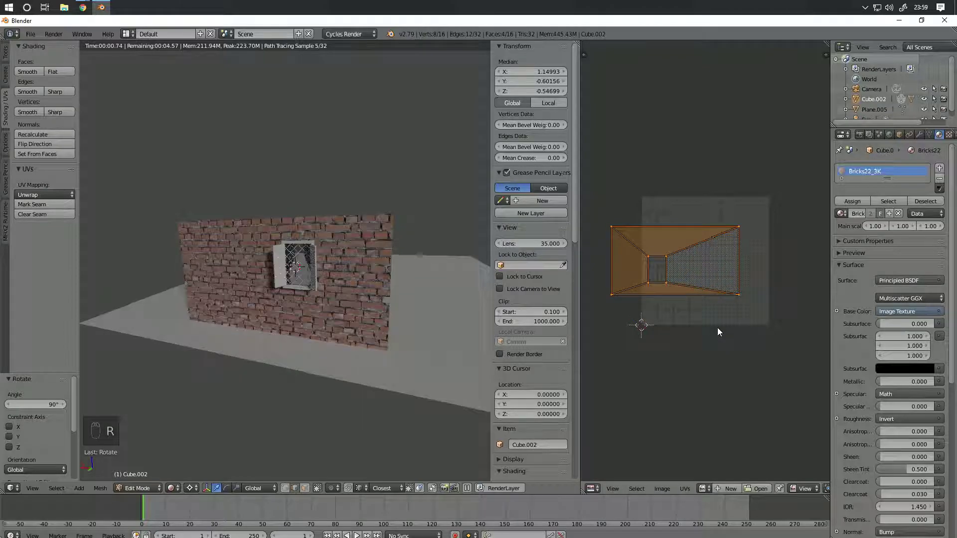
Step: Scale the wall's UV layout up uniformly by about 1.308
scroll(381, 293, up, 4)
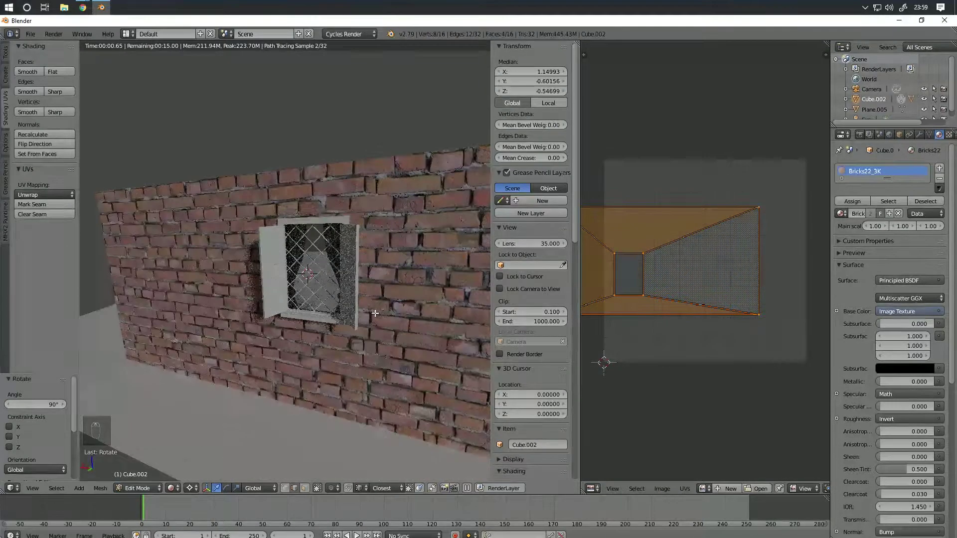
key(s)
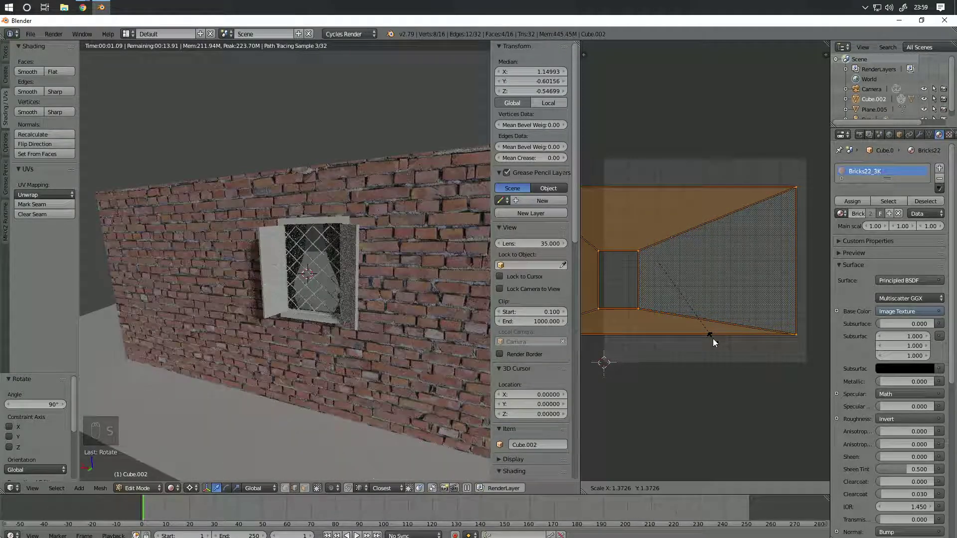
click(709, 336)
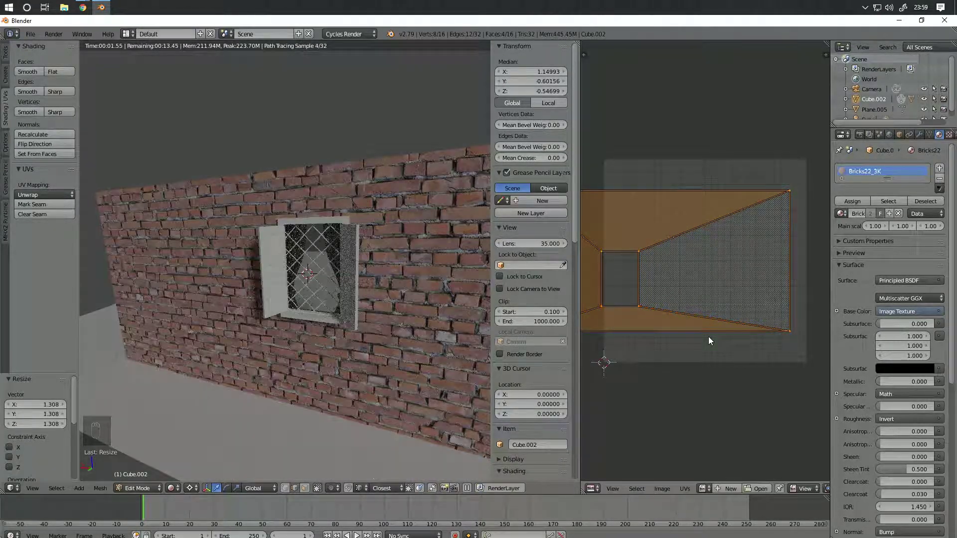
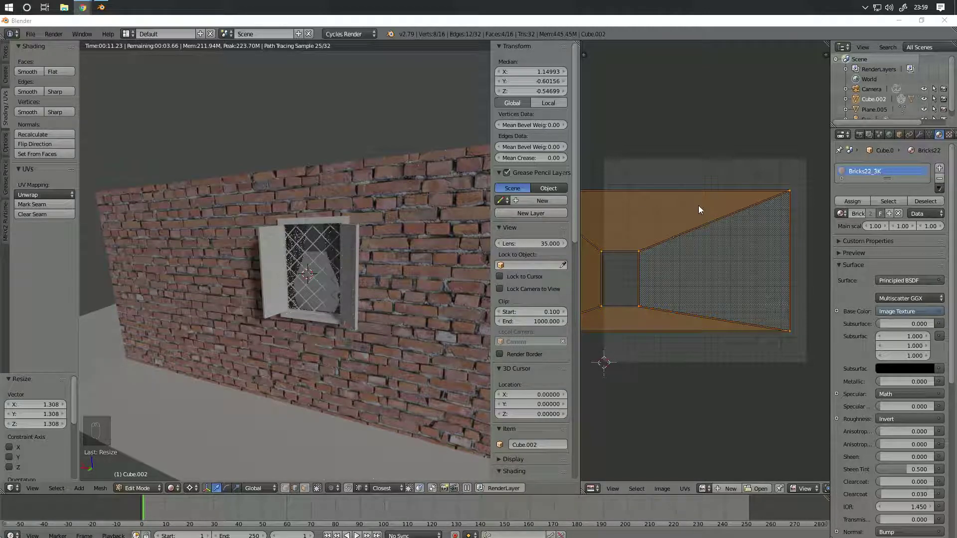
Step: Check the old wooden window with shutters reference photo in the browser and return to Blender
right_click(724, 226)
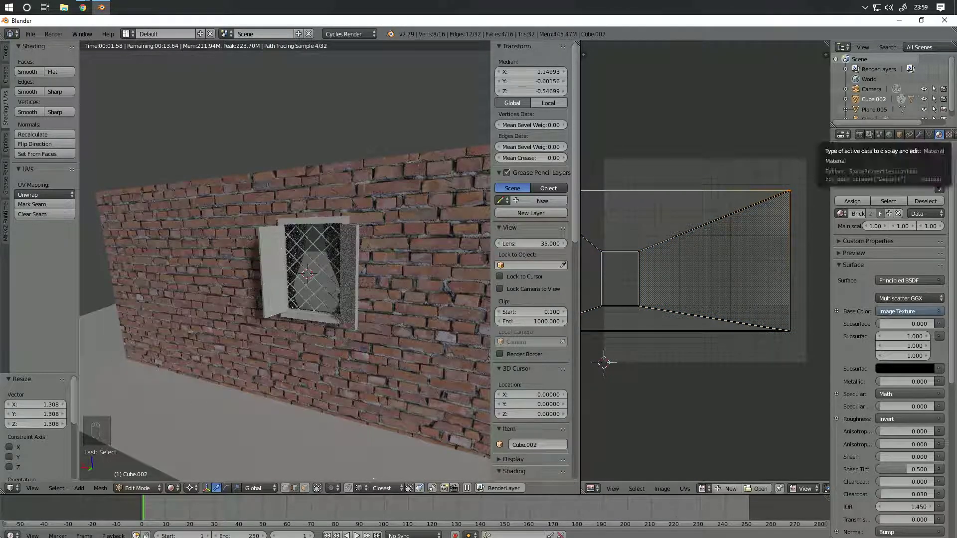
mouse_move(83, 7)
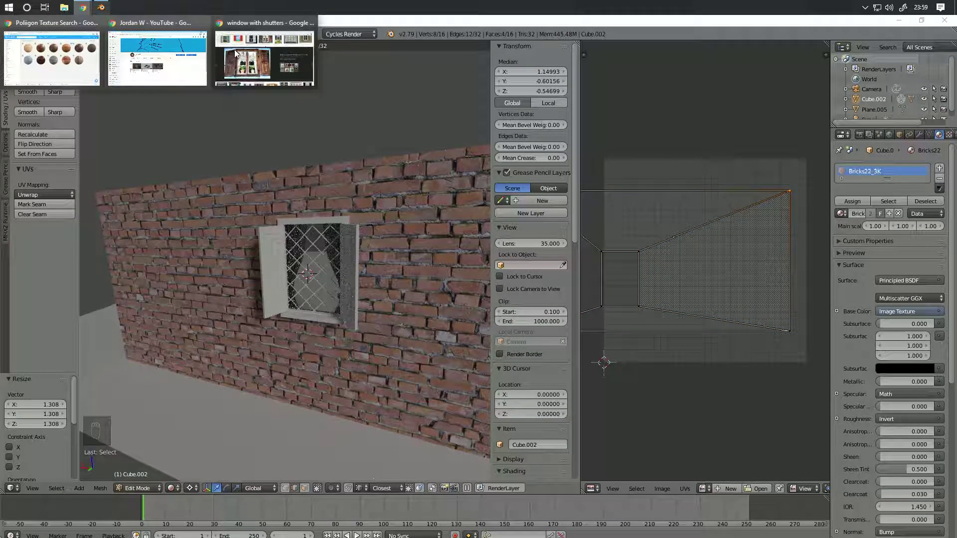
click(237, 52)
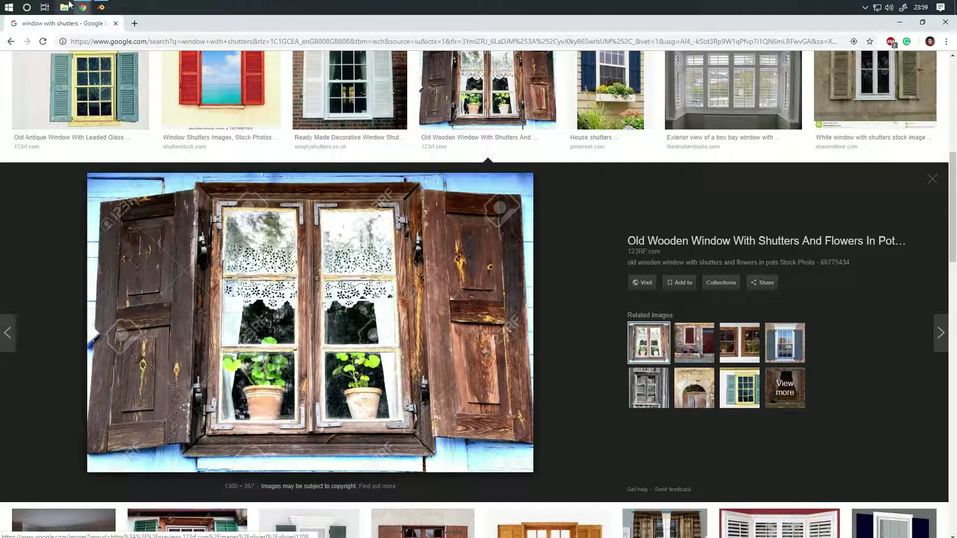
click(100, 7)
scroll(354, 262, up, 5)
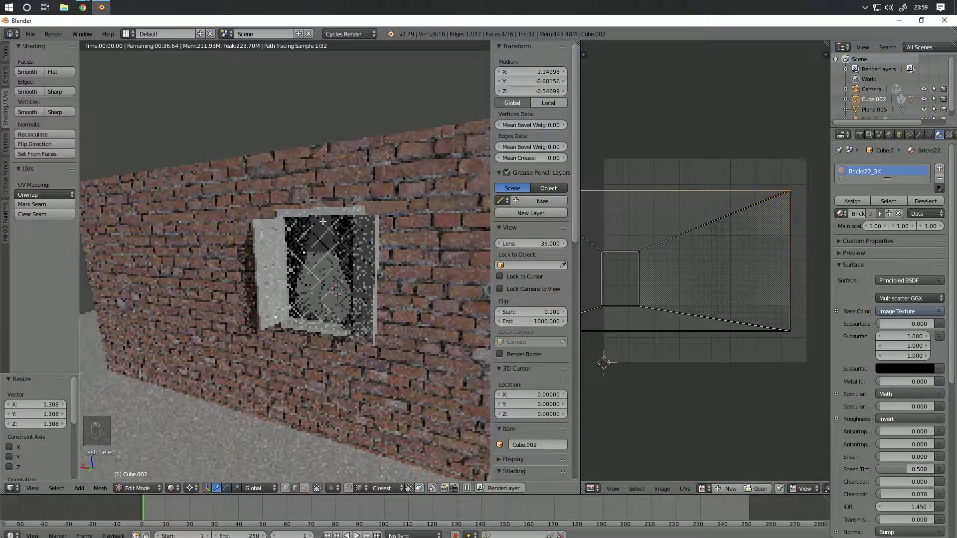
Step: Select the wall's whole UV layout, scale it up uniformly, and view the wall in rendered shading
key(z)
key(z)
key(z)
scroll(270, 179, down, 5)
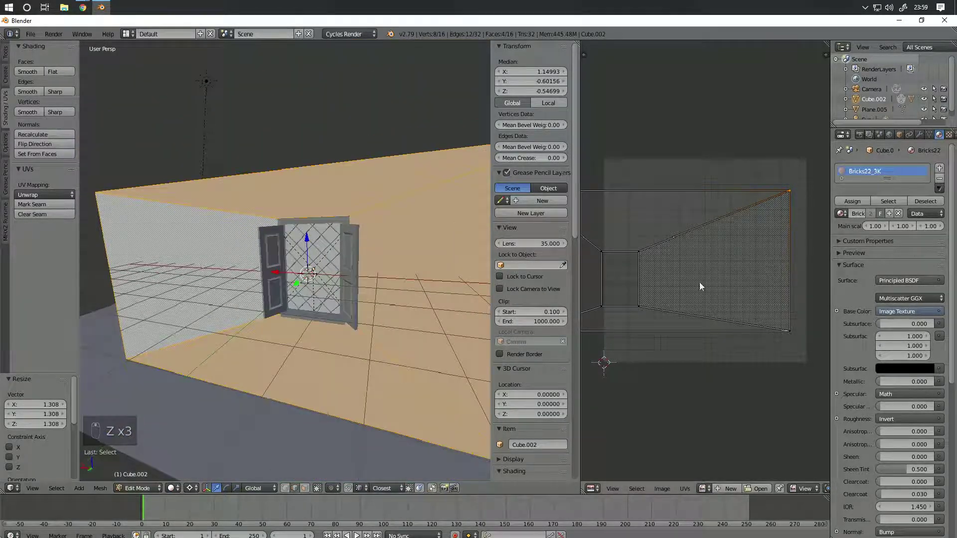
key(a)
key(a)
key(a)
key(s)
key(Tab)
key(shift+z)
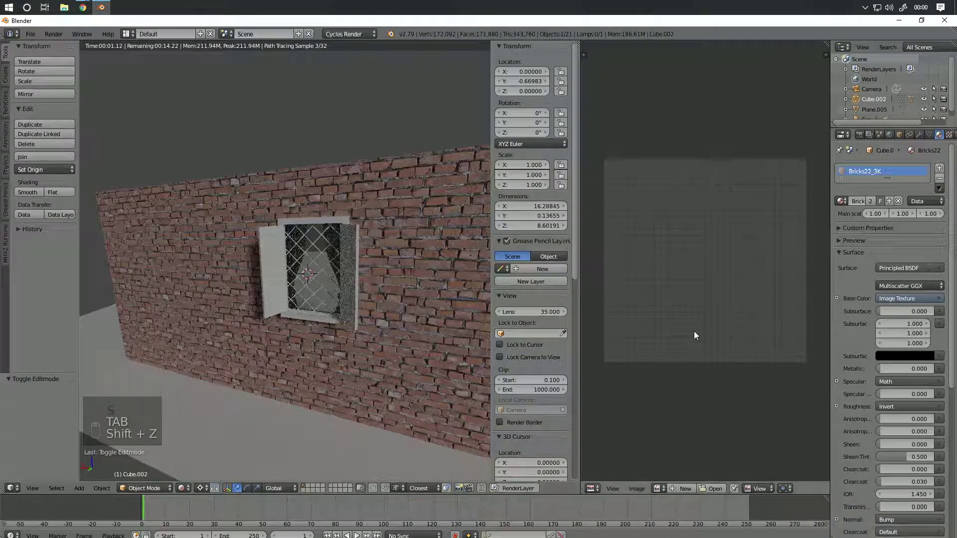
Step: Scale the wall's UV layout down uniformly by 0.925
key(Tab)
key(s)
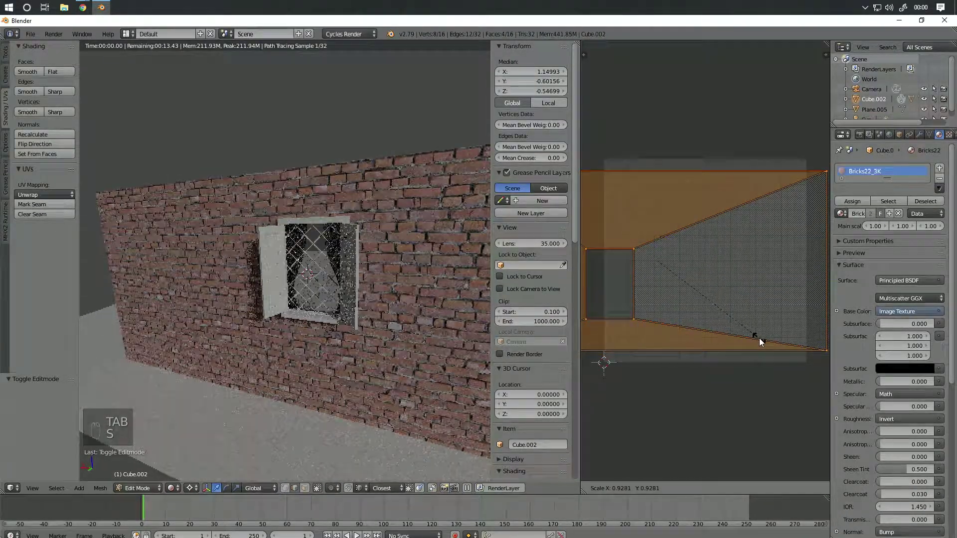
click(757, 339)
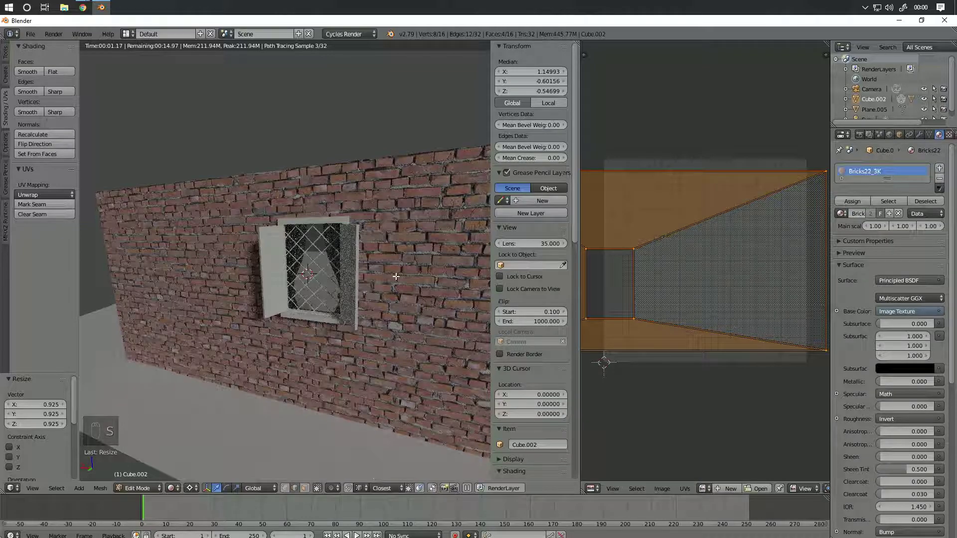
scroll(424, 278, up, 3)
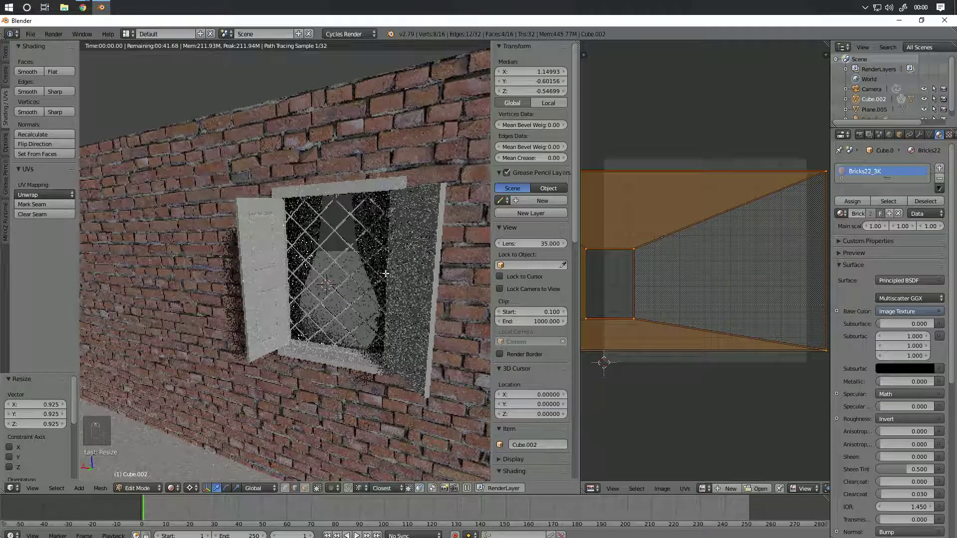
Step: Assign the WoodPlanksWorn23_3K material to the window frame's top piece and show the scene in rendered shading
key(z)
key(z)
key(z)
key(Tab)
right_click(328, 187)
key(Tab)
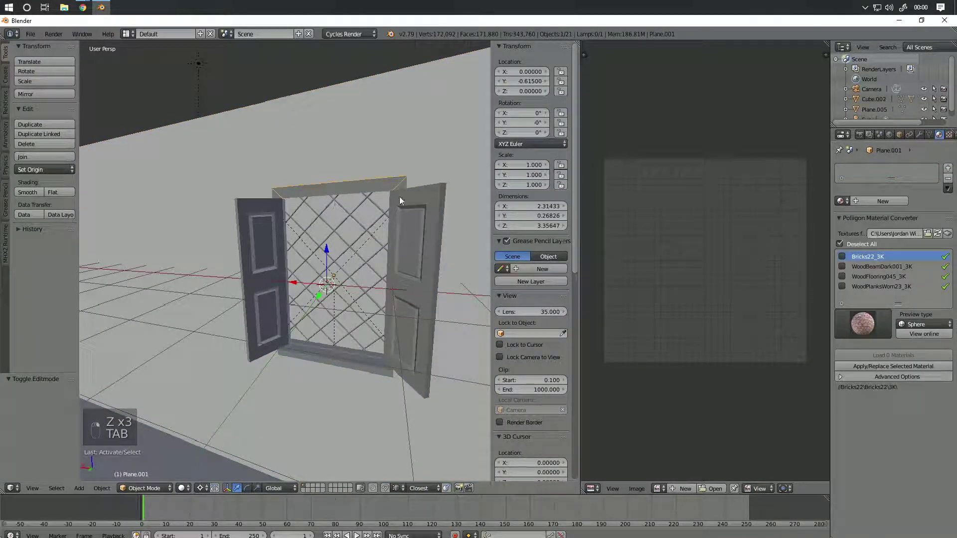
key(Tab)
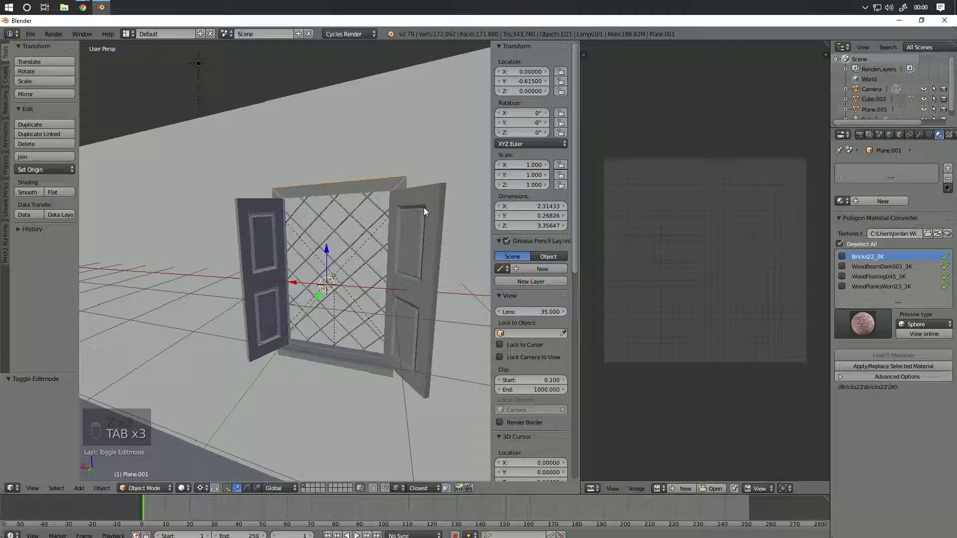
key(z)
key(shift+z)
click(841, 201)
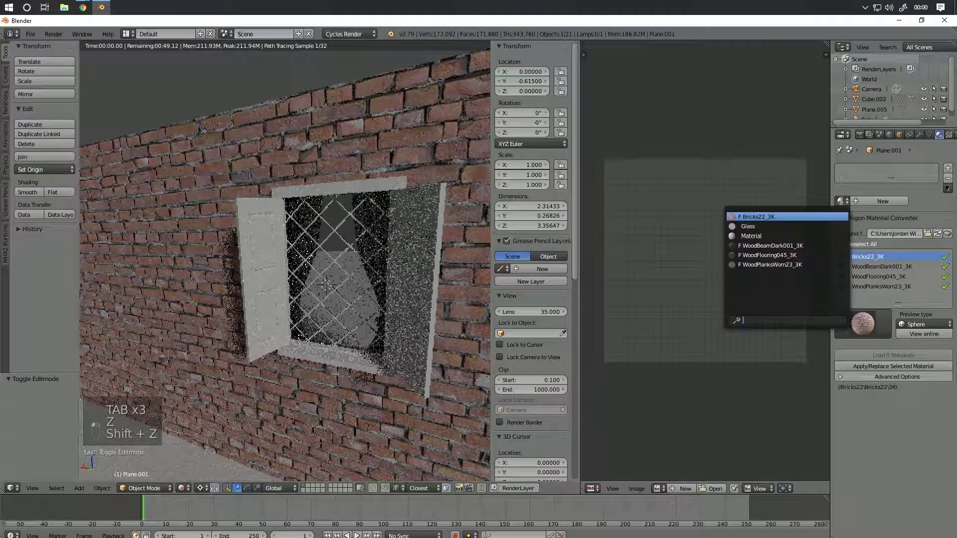
click(786, 264)
Step: Rotate the top frame piece's UV layout by 90° and scale it up uniformly by about 1.37
scroll(343, 211, up, 4)
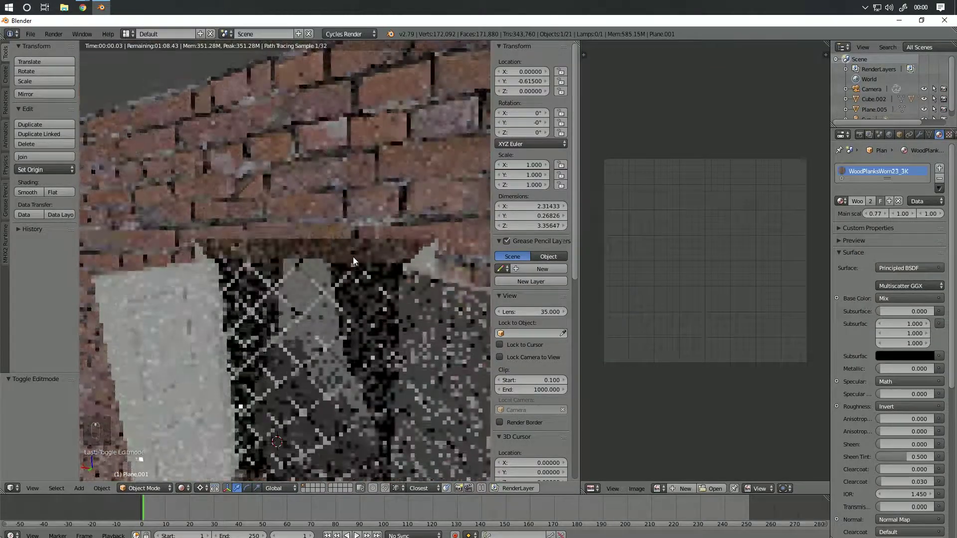
key(Tab)
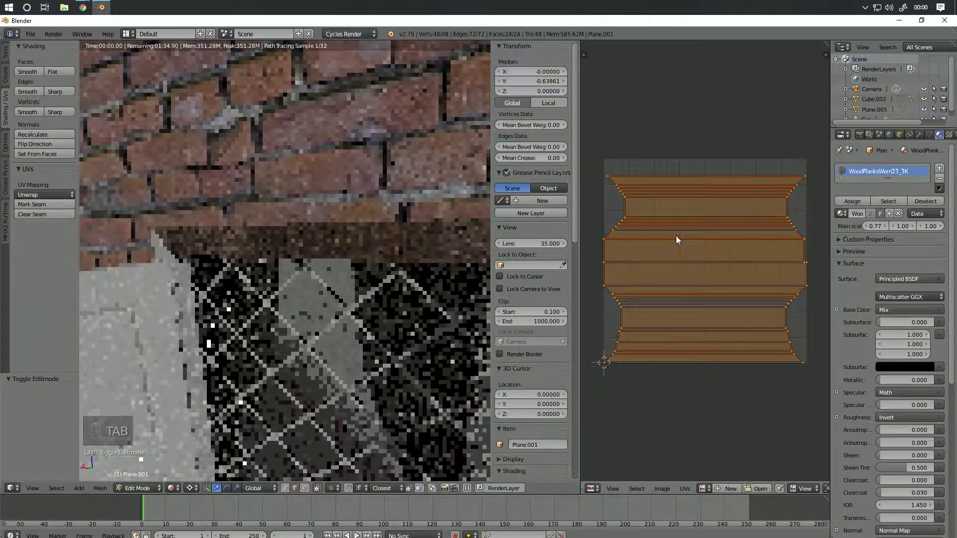
text(r90)
key(Return)
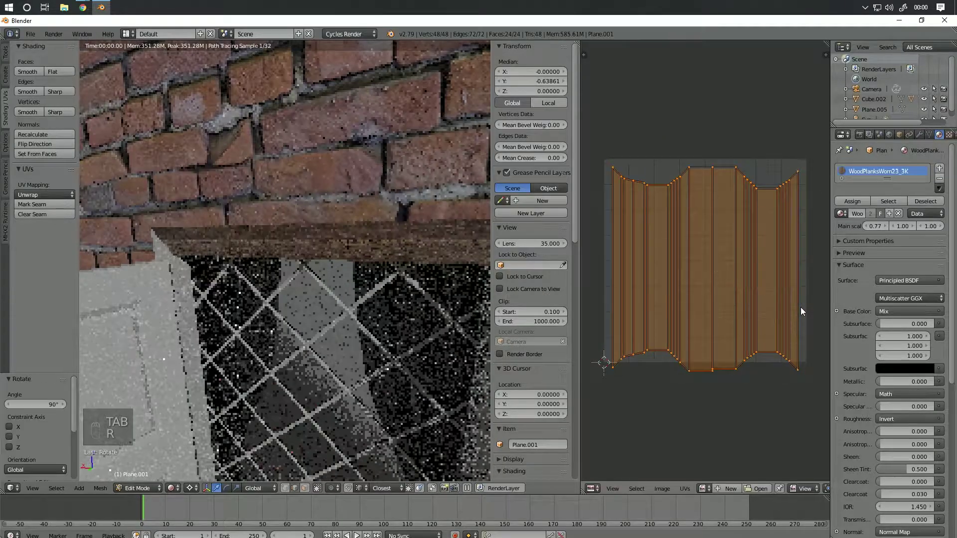
key(s)
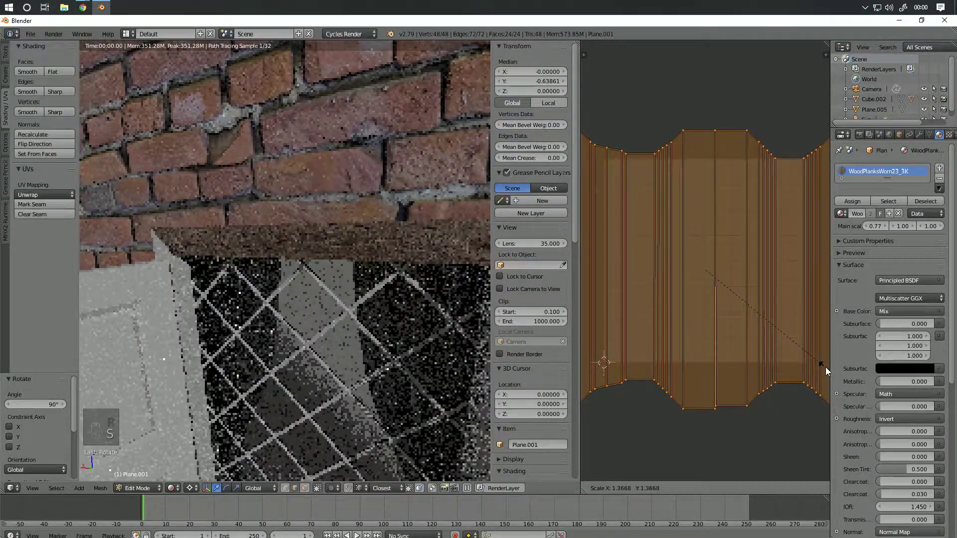
click(825, 366)
key(Tab)
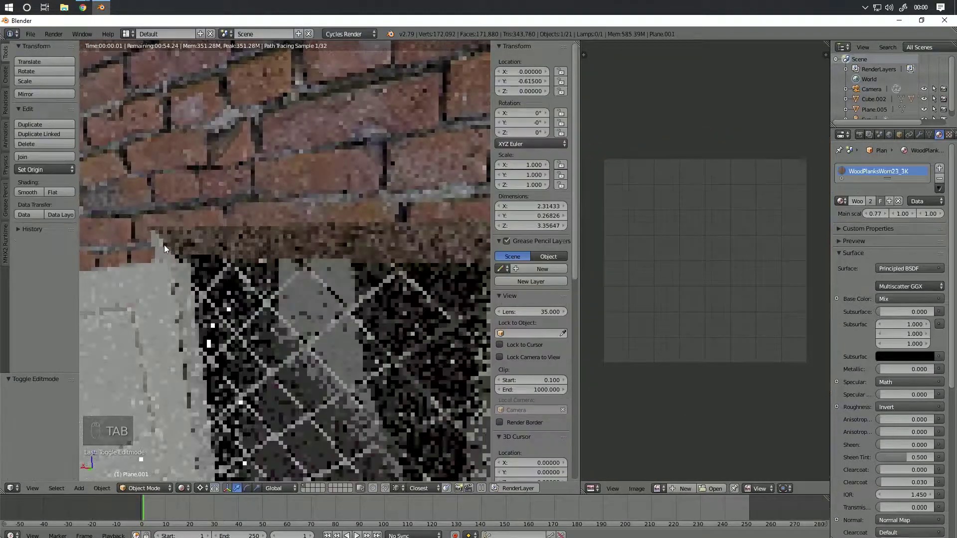
Step: Assign the WoodPlanksWorn23_3K material to the window frame's side piece
right_click(163, 245)
key(Tab)
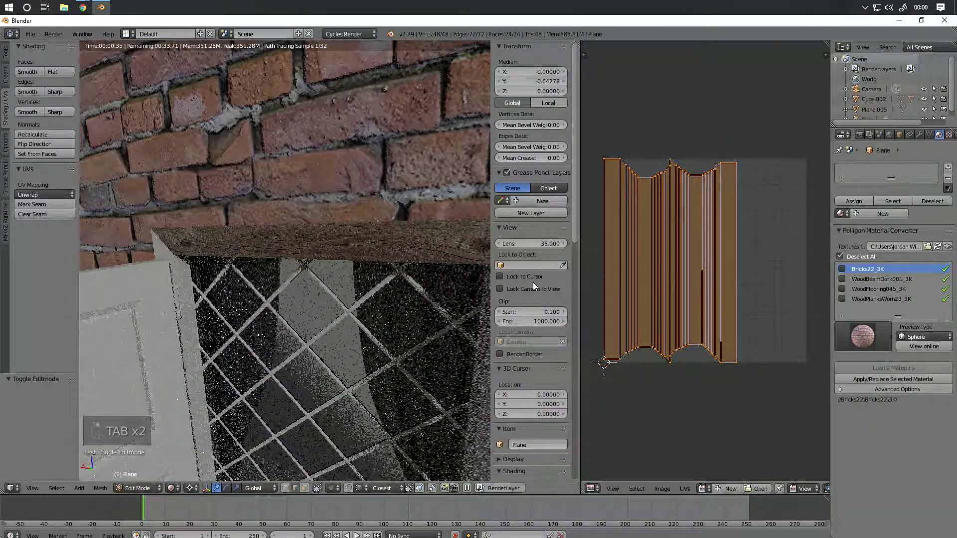
key(Tab)
click(841, 201)
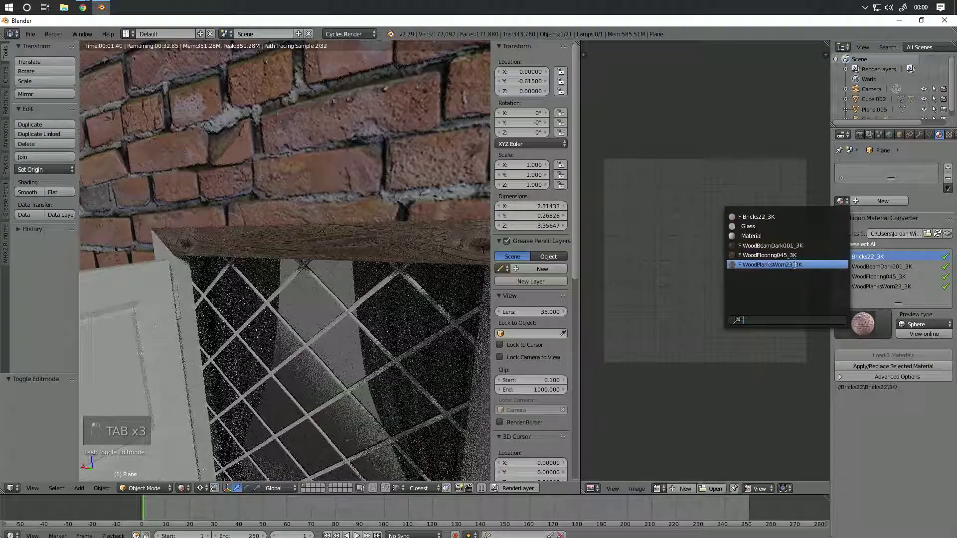
click(793, 264)
Step: Scale the side frame piece's UV layout up uniformly by 1.387 and leave Edit Mode
middle_drag(339, 286, 227, 315)
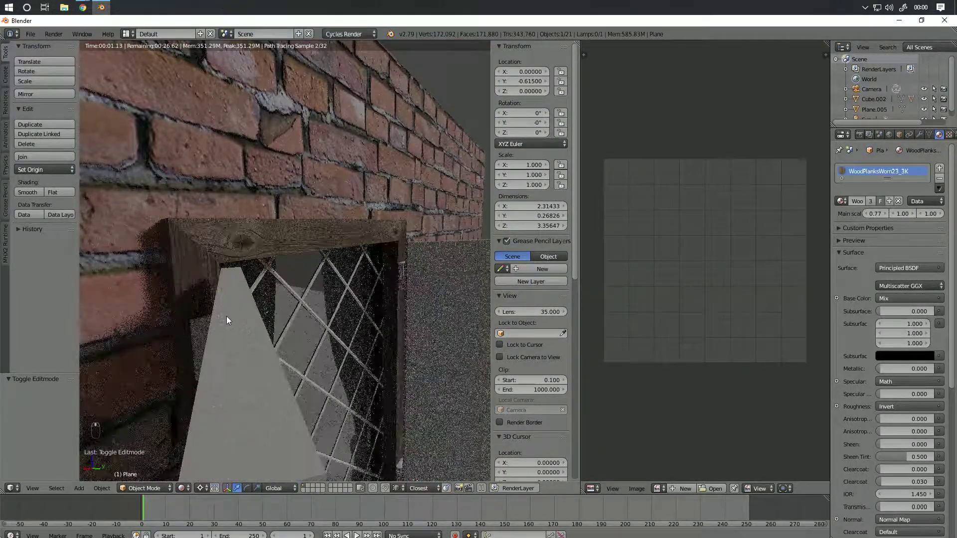
key(Tab)
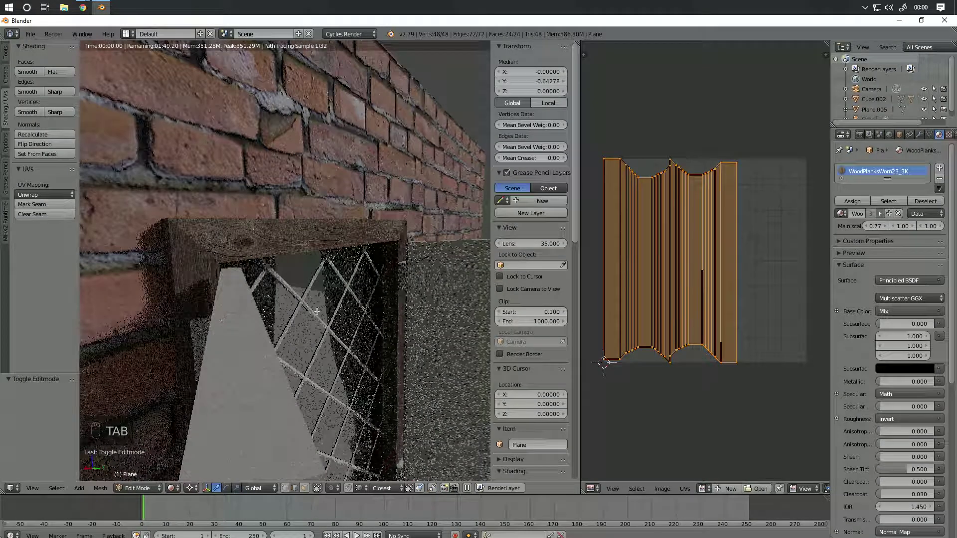
key(s)
click(612, 326)
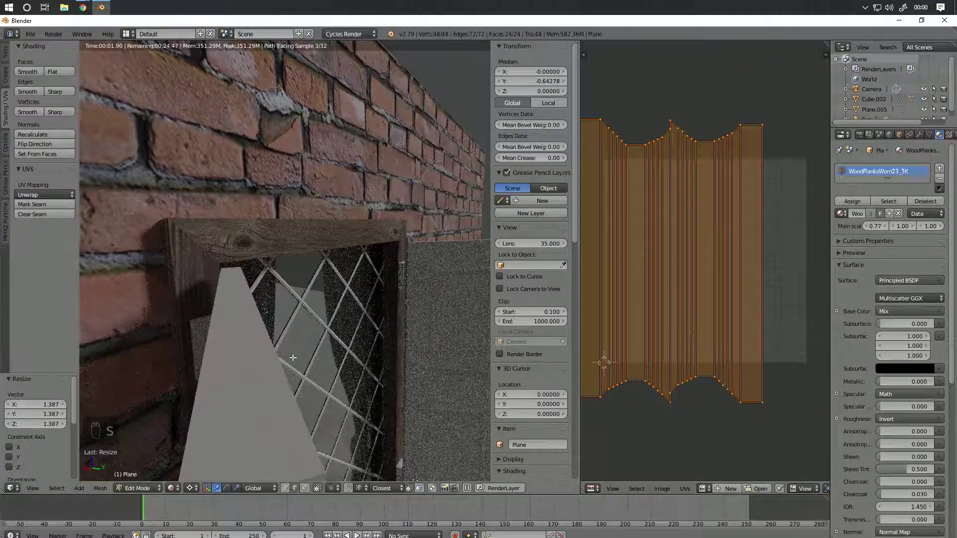
key(Tab)
scroll(344, 354, up, 2)
scroll(343, 353, down, 5)
Step: Assign the WoodBeamDark001_3K material to the left shutter and show it in rendered shading
key(z)
key(z)
key(z)
right_click(219, 326)
key(Tab)
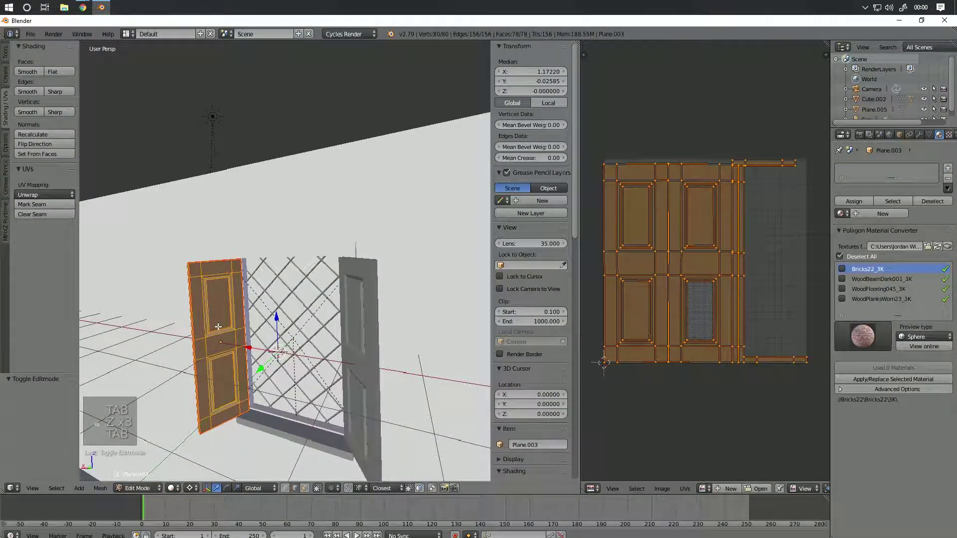
key(shift+z)
key(Tab)
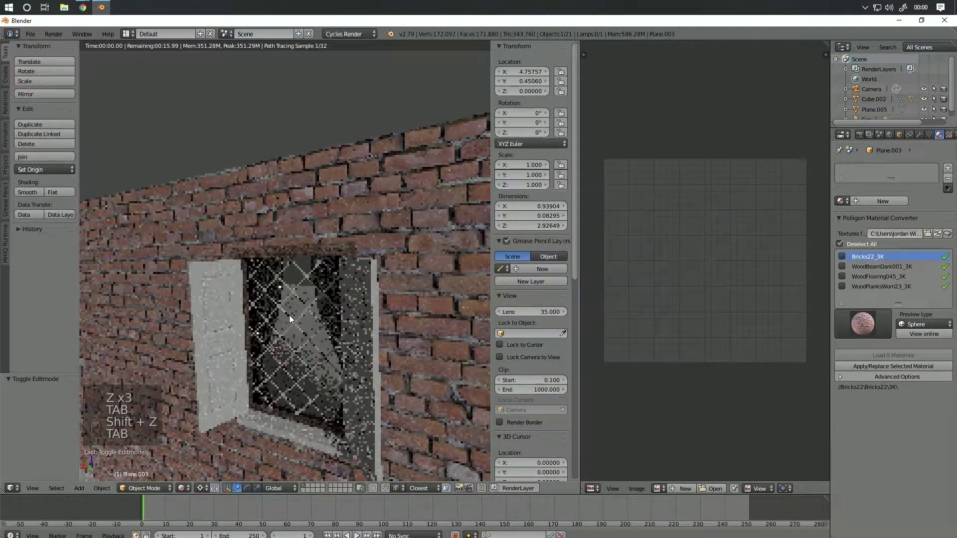
click(842, 201)
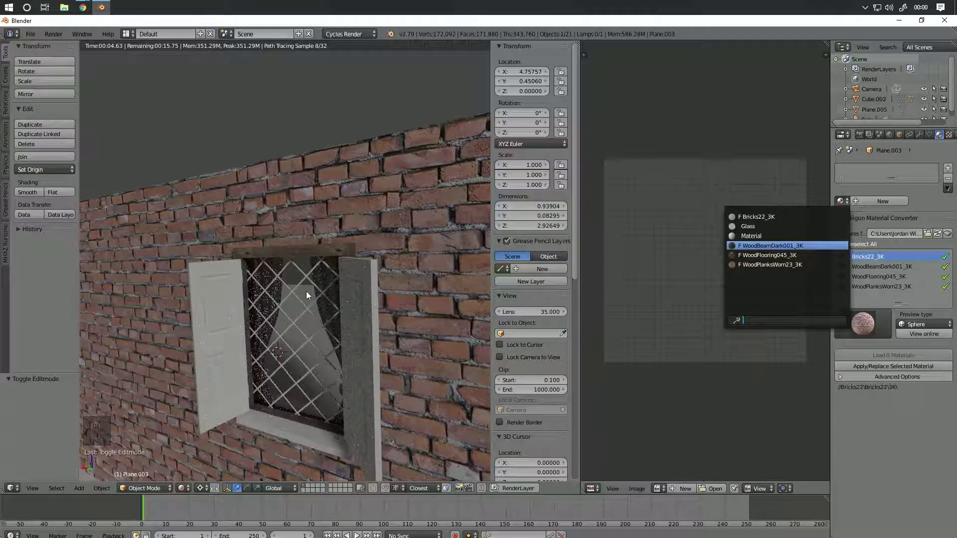
key(Return)
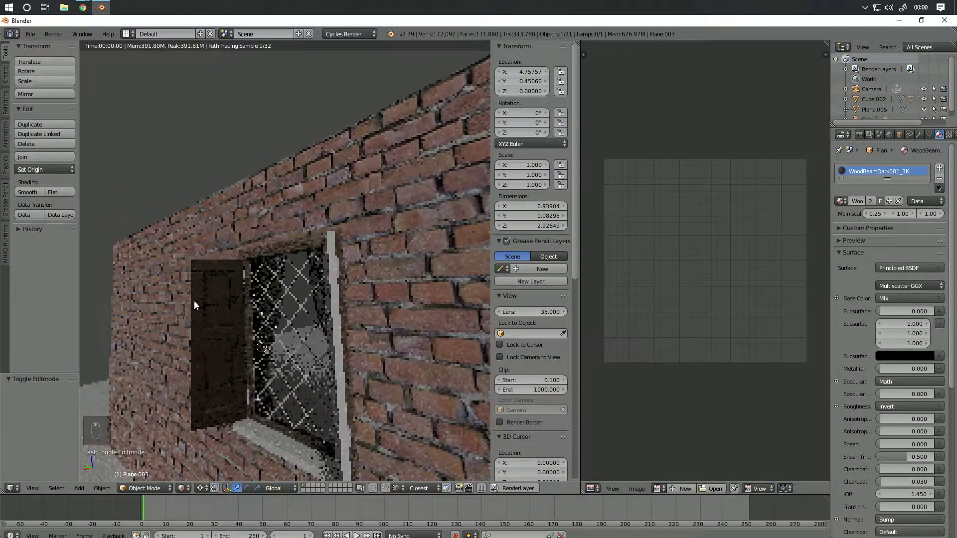
Step: Select only the large panelled UV islands of the left shutter and rotate them by 90°
middle_drag(195, 297, 241, 258)
scroll(255, 271, up, 4)
key(Tab)
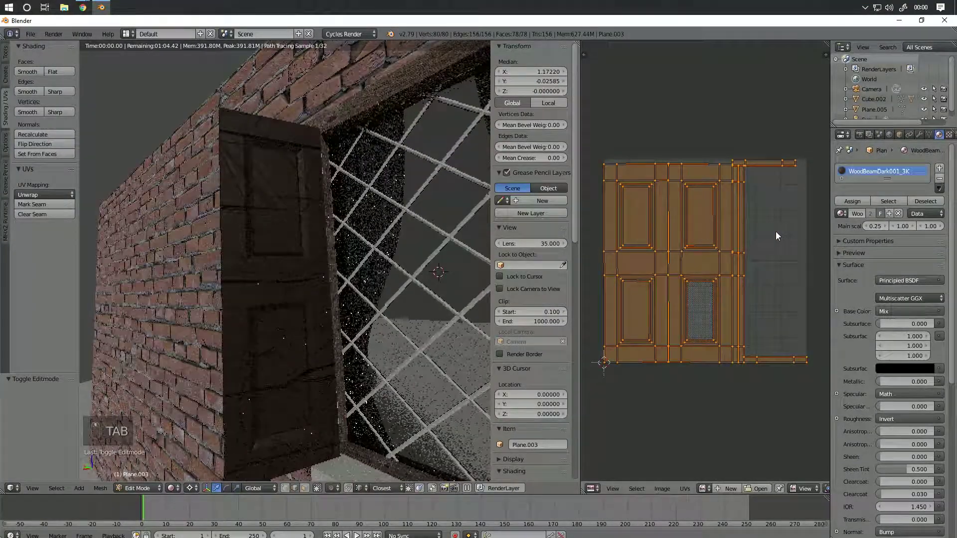
key(r)
right_click(781, 252)
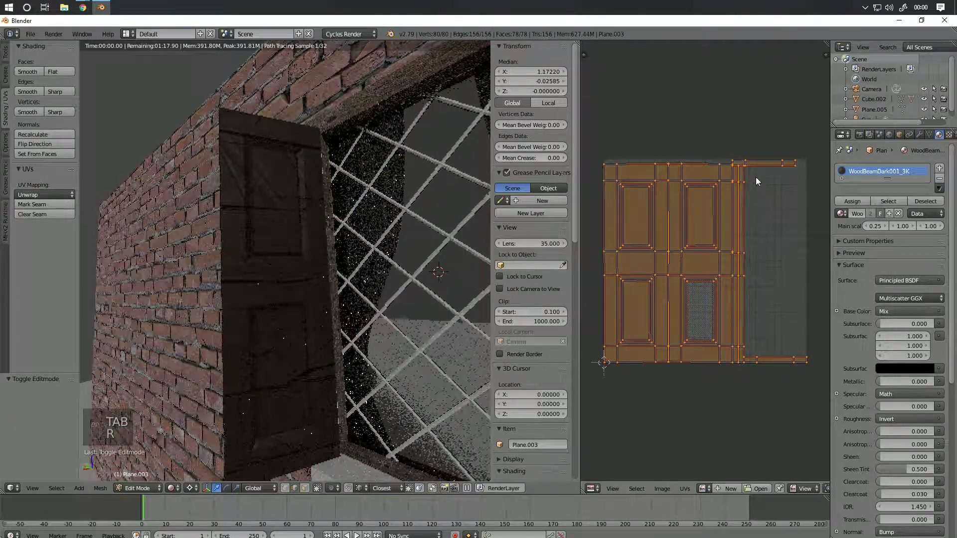
right_click(733, 180)
scroll(800, 486, down, 3)
key(l)
key(l)
key(r)
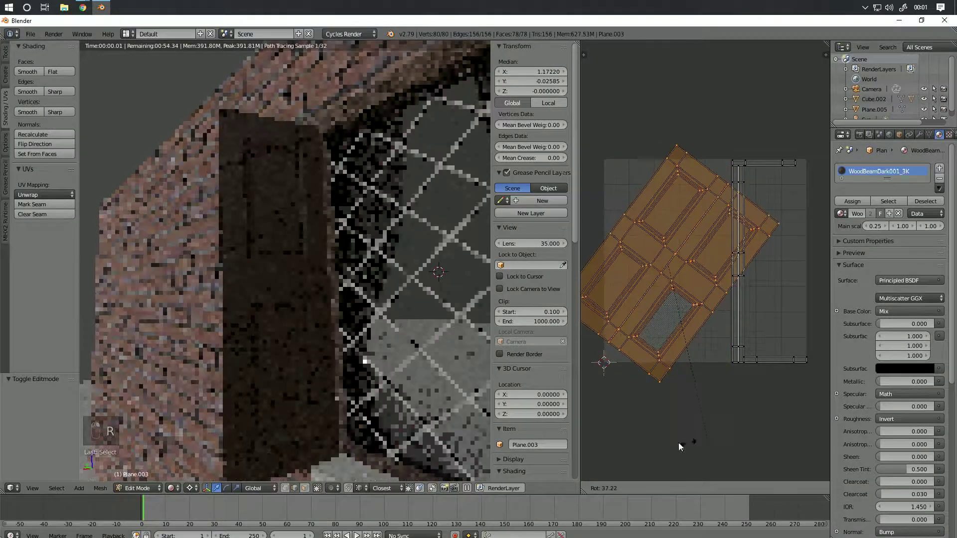
key(9)
key(0)
key(Return)
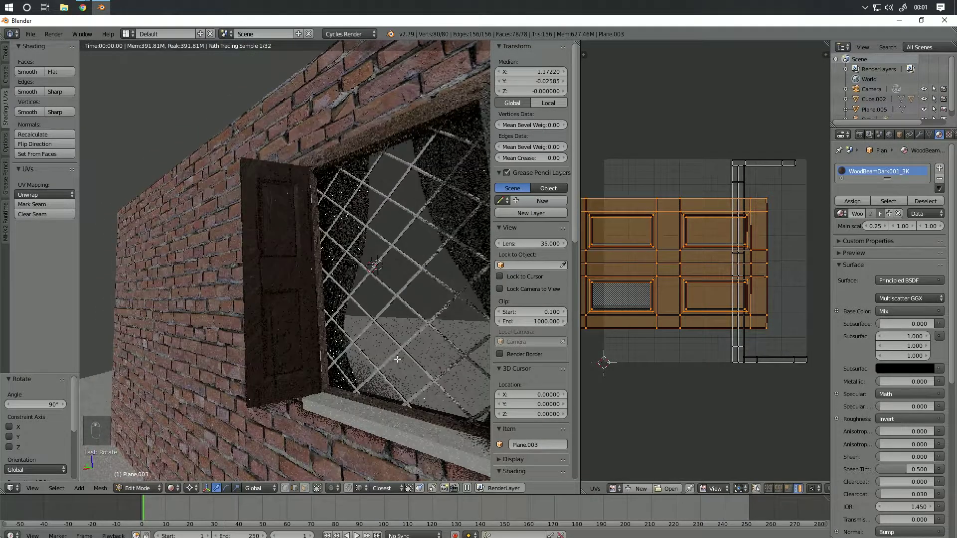
Step: Scale the left shutter's rotated UV islands uniformly and leave Edit Mode
key(s)
click(759, 364)
middle_drag(318, 343, 375, 369)
scroll(371, 359, down, 4)
middle_drag(358, 304, 338, 279)
key(Tab)
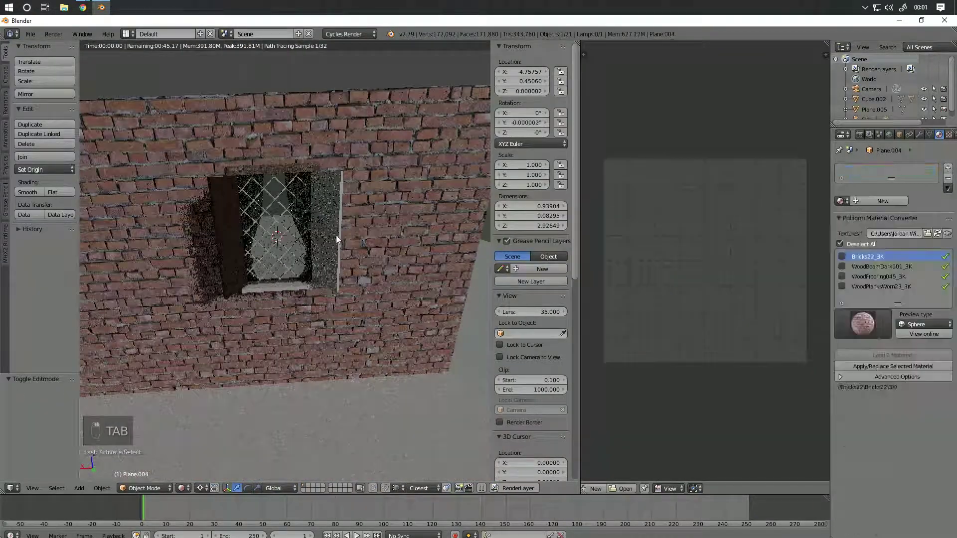
Step: Select the right shutter in solid shading and show its UV layout in Edit Mode
key(z)
key(z)
key(z)
right_click(292, 306)
key(Tab)
key(Tab)
key(shift+z)
key(z)
key(z)
key(z)
right_click(364, 282)
key(Tab)
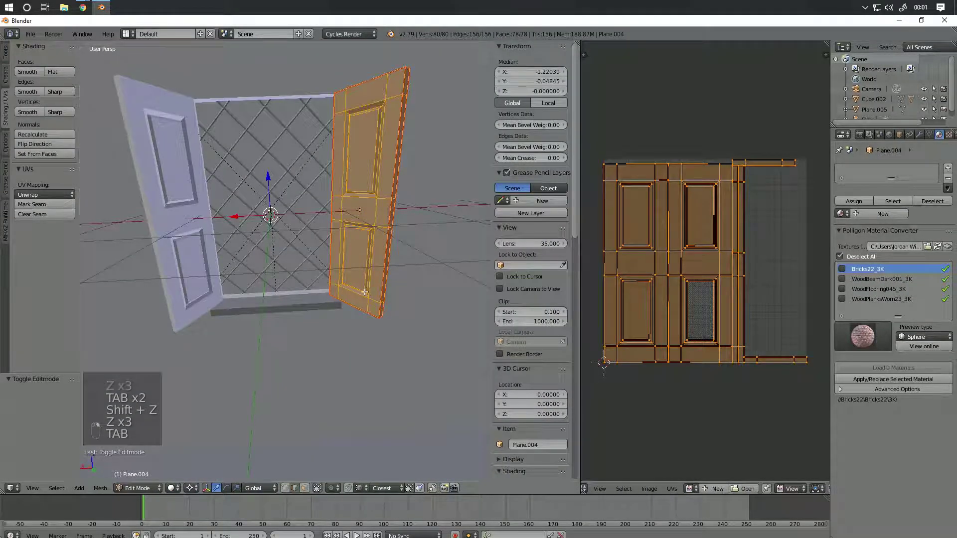
Step: Assign the WoodBeamDark001_3K material to the right shutter in Object Mode with rendered shading
key(shift+z)
key(Tab)
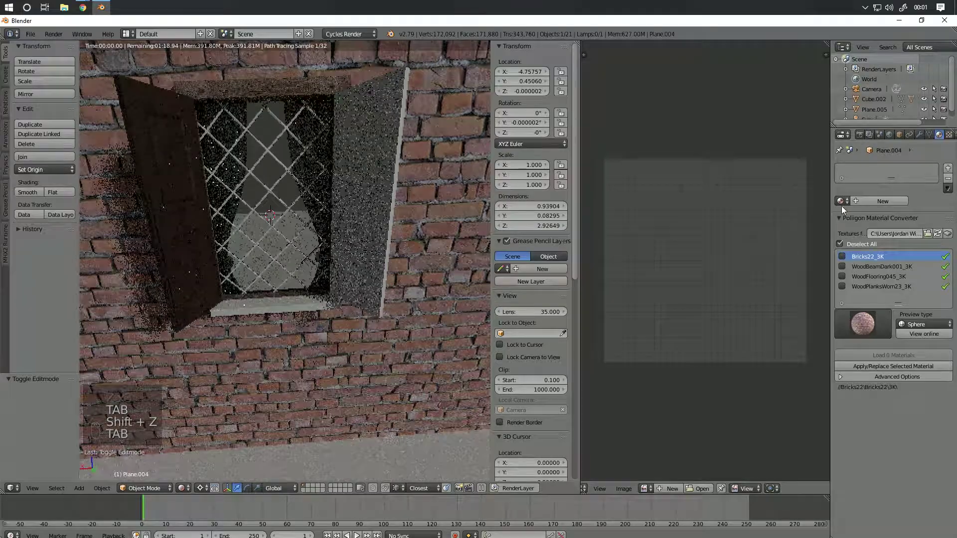
click(845, 203)
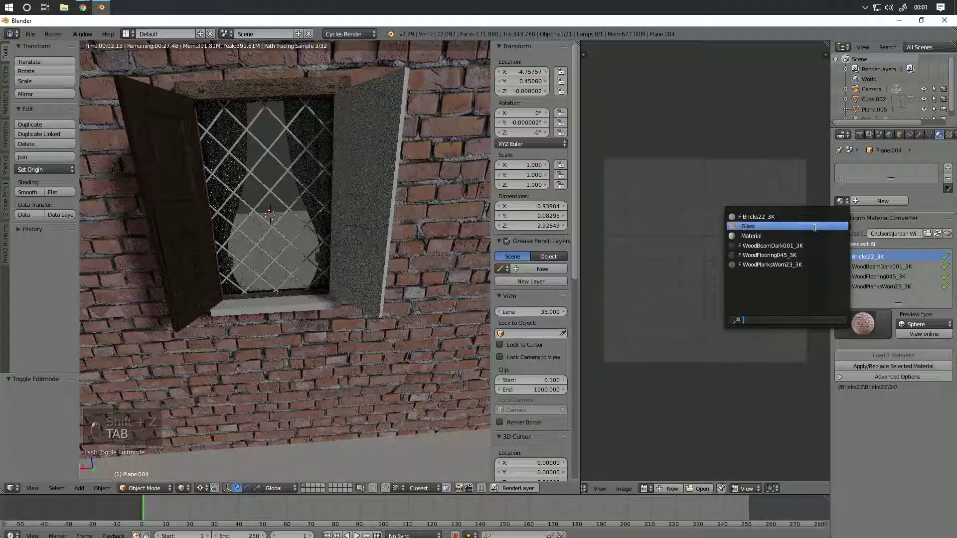
click(786, 245)
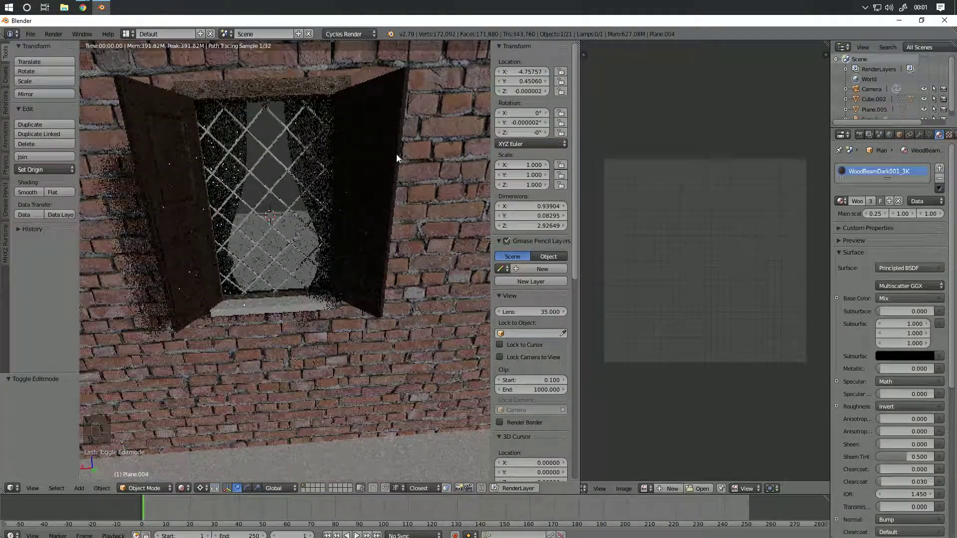
Step: Rotate the large panelled UV islands of the right shutter by 90°
key(Tab)
text(r)
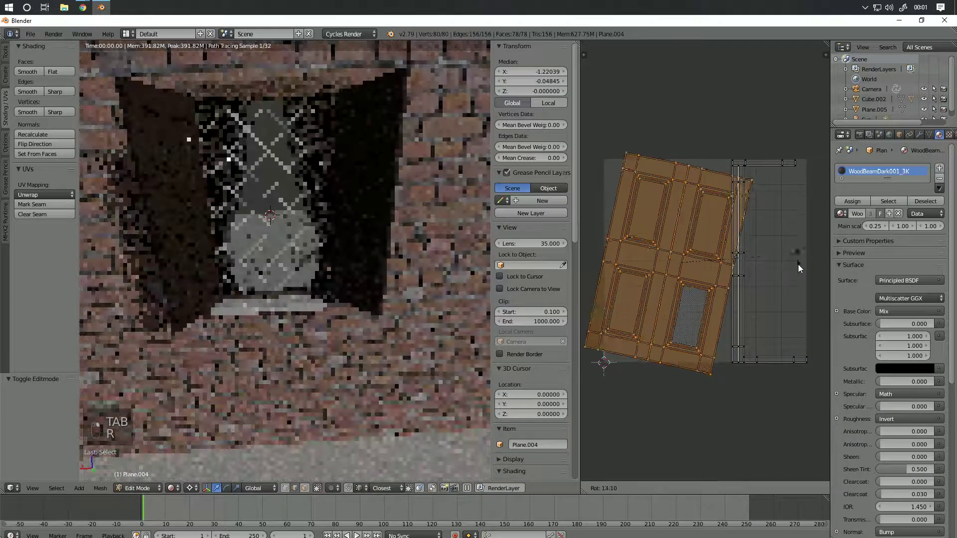
text(90)
click(784, 306)
Step: Scale up the right shutter's rotated UV islands uniformly, leave Edit Mode and restore rendered shading
key(s)
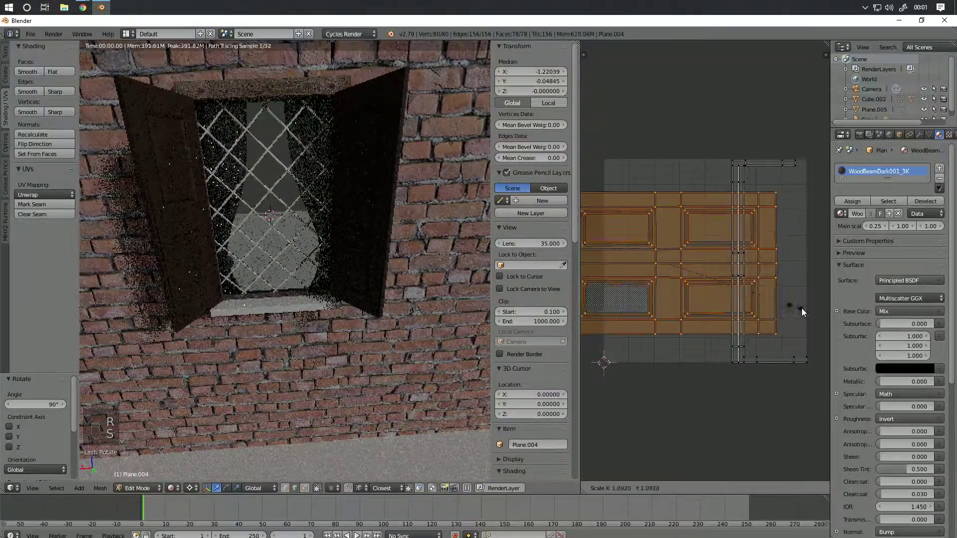
click(826, 318)
key(Tab)
key(shift+z)
key(z)
key(z)
key(z)
key(shift+z)
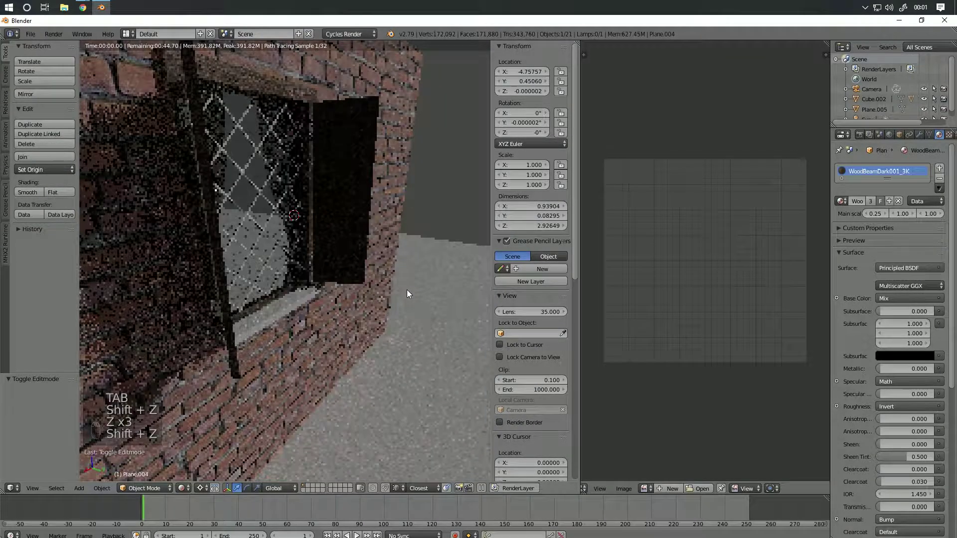
Step: Replace the UV/Image Editor with the Node Editor and widen it to show the WoodBeamDark001_3K node tree
click(587, 488)
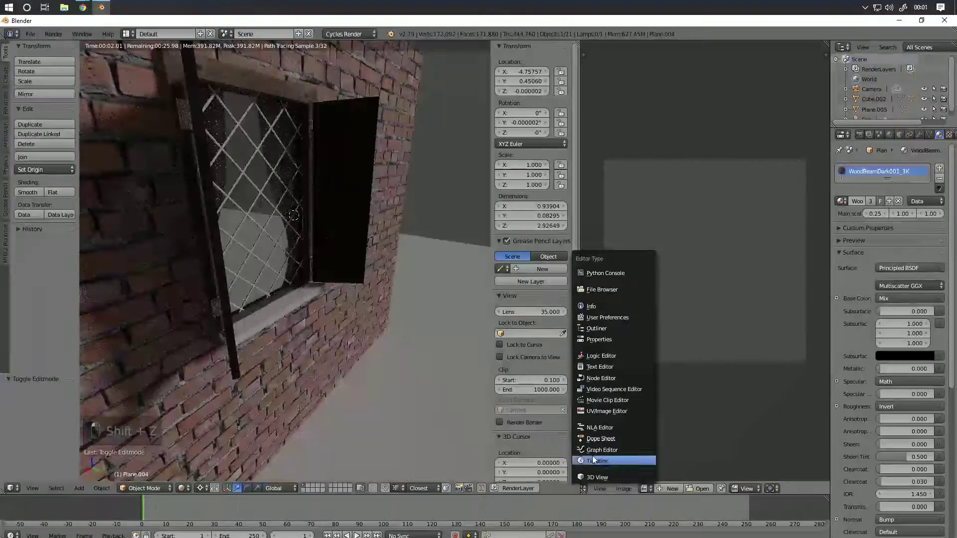
click(623, 385)
scroll(639, 310, up, 5)
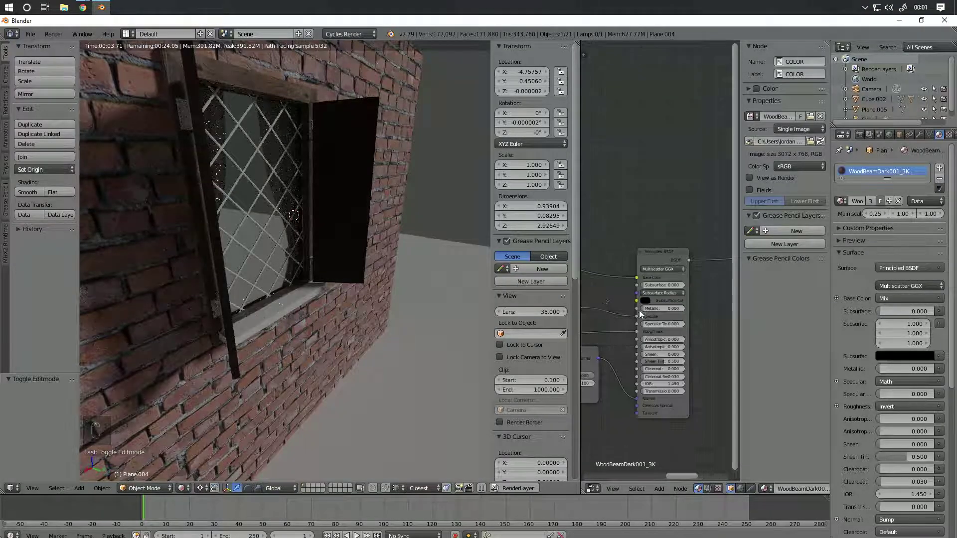
middle_drag(698, 290, 665, 293)
drag(581, 282, 497, 277)
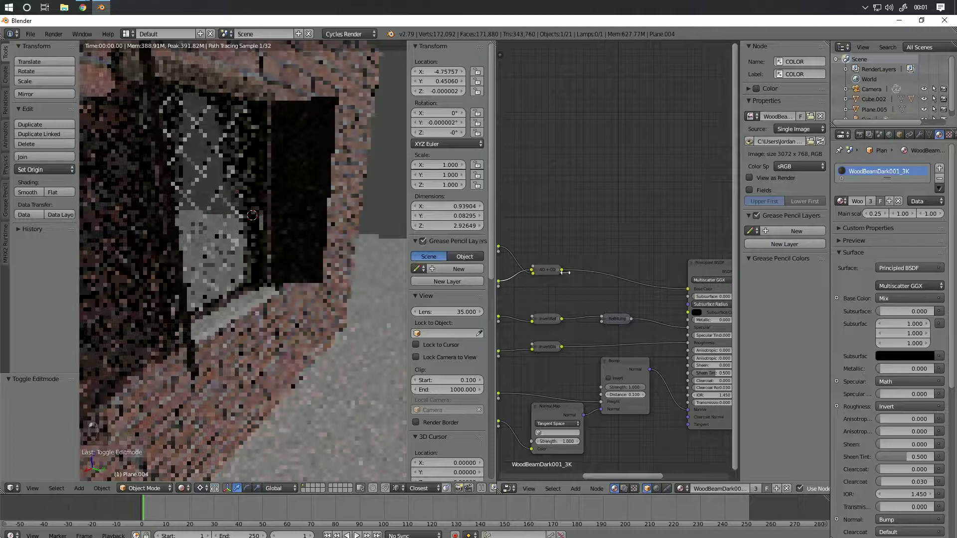
middle_drag(515, 263, 606, 292)
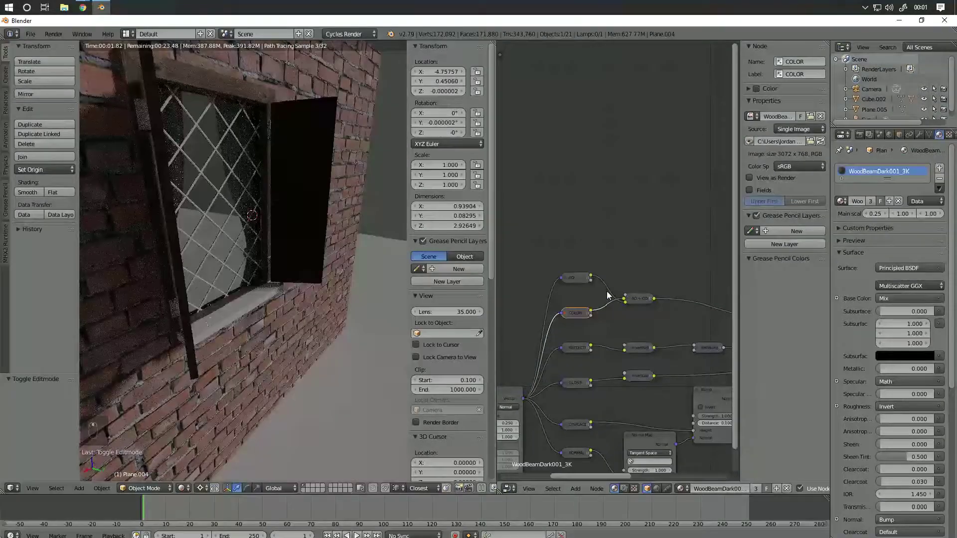
middle_drag(702, 299, 618, 268)
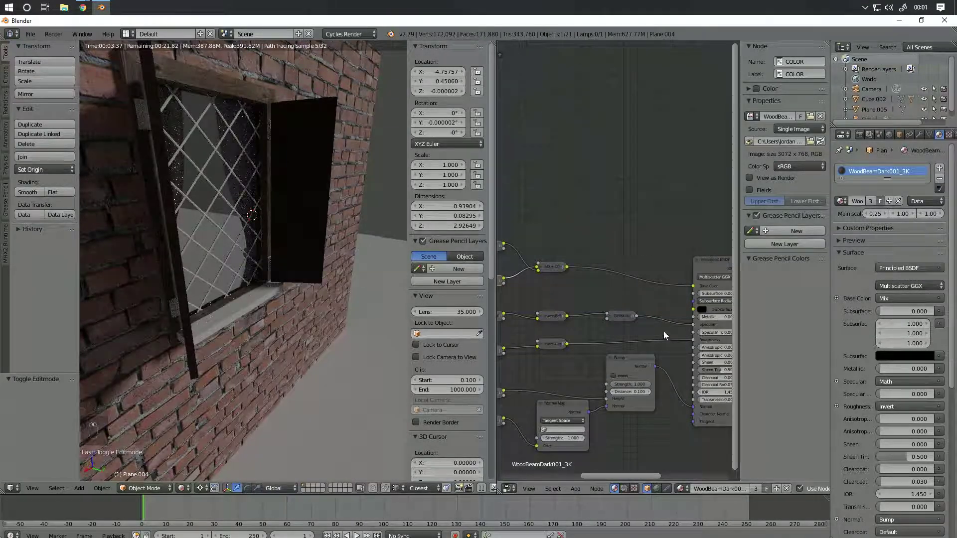
Step: Insert a MixRGB node on the link between the AO + COLOR node and the Principled BSDF's base color
click(575, 489)
mouse_move(601, 436)
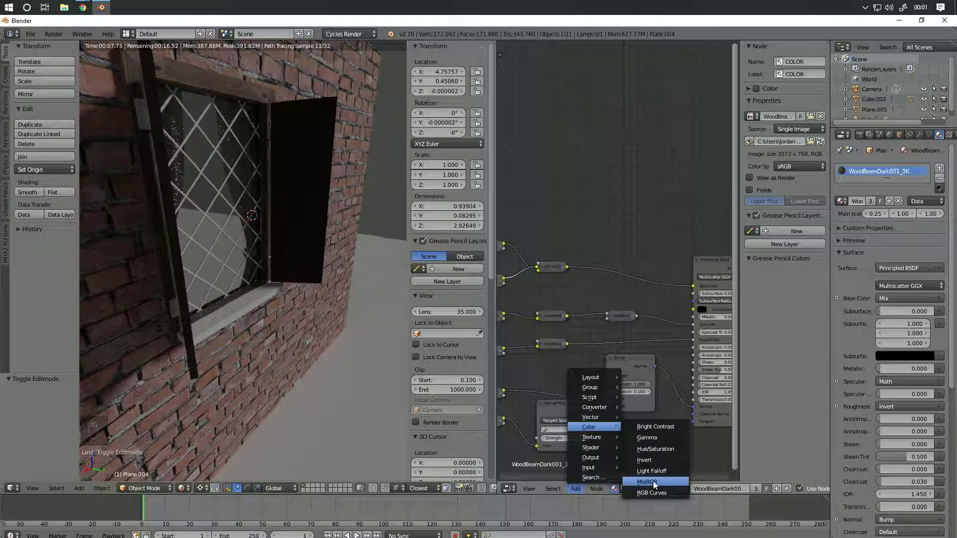
click(648, 483)
click(613, 241)
drag(633, 248, 636, 226)
Step: Try the Divide blend type on the new MixRGB node with a factor of 1.000
click(638, 244)
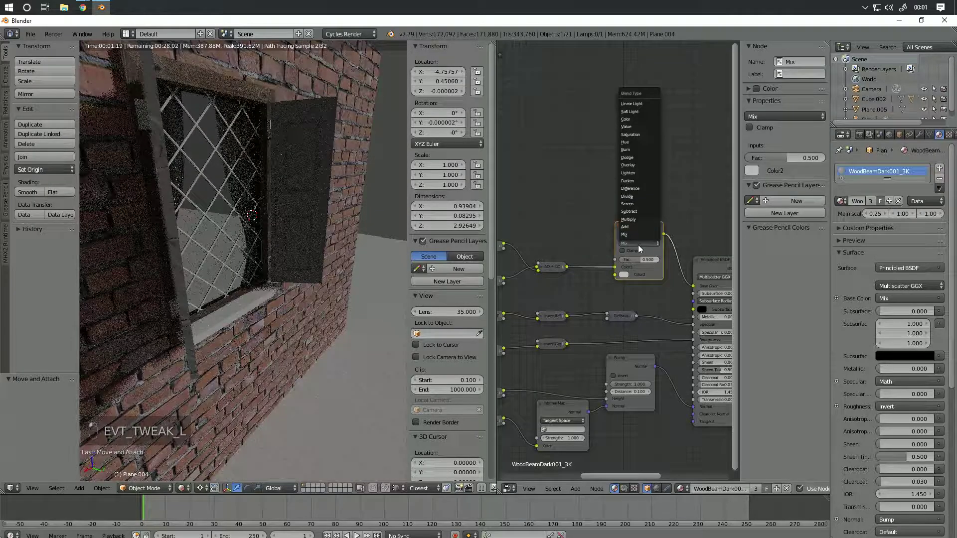
click(641, 196)
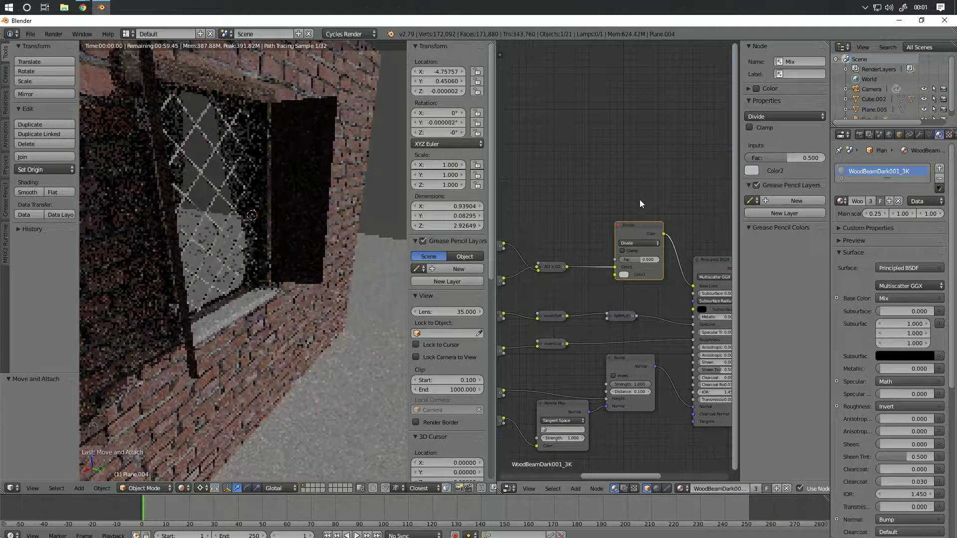
drag(637, 259, 660, 259)
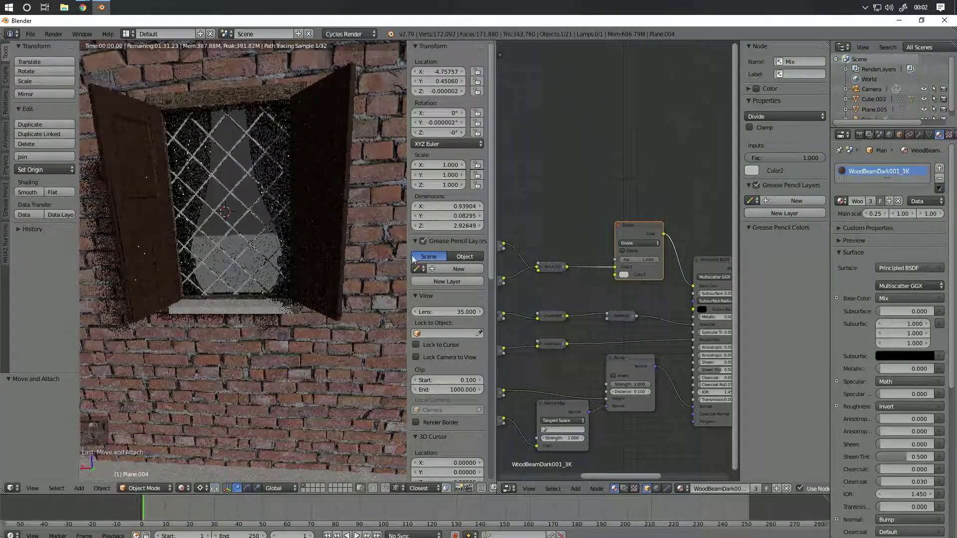
click(638, 243)
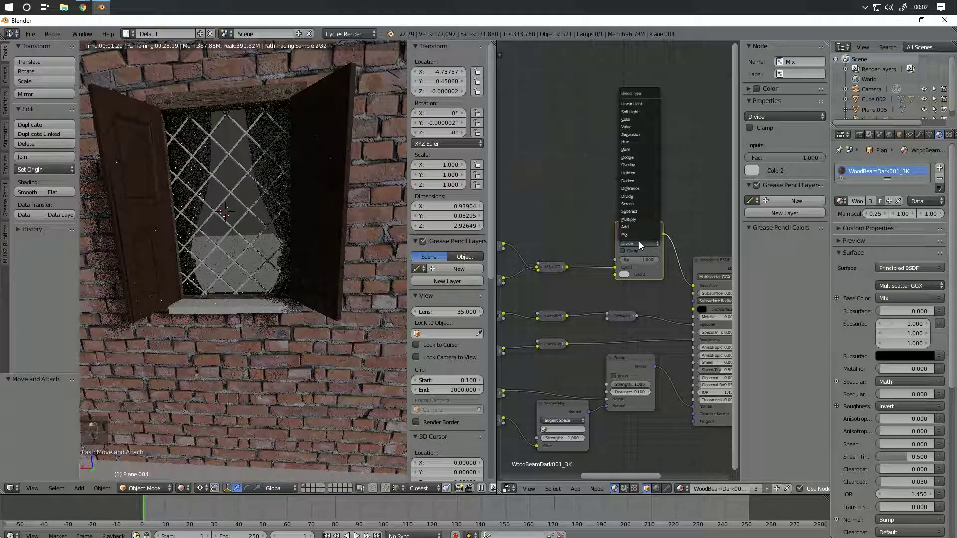
click(635, 196)
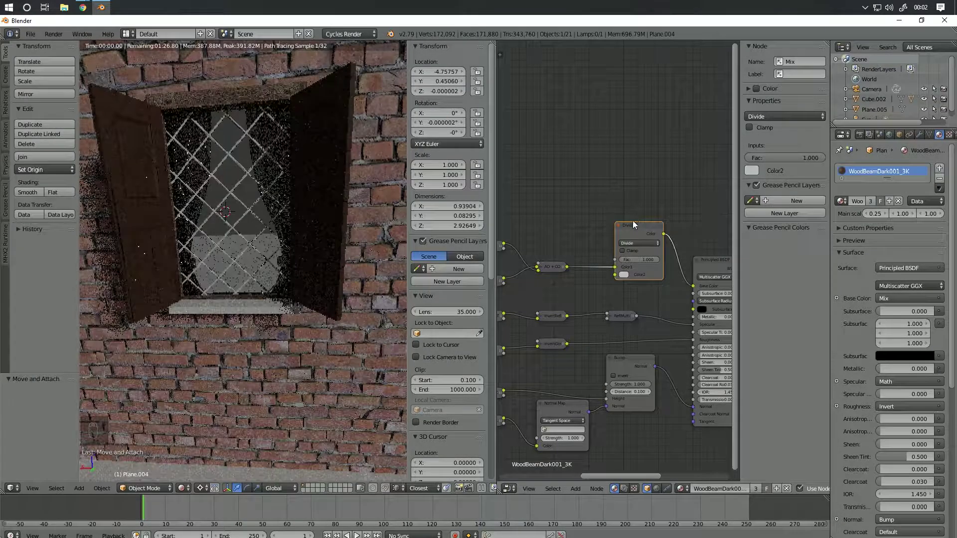
Step: Try the MixRGB node's Lighten blend type at factor 0.055, followed by Saturation at factor 0.000
click(636, 243)
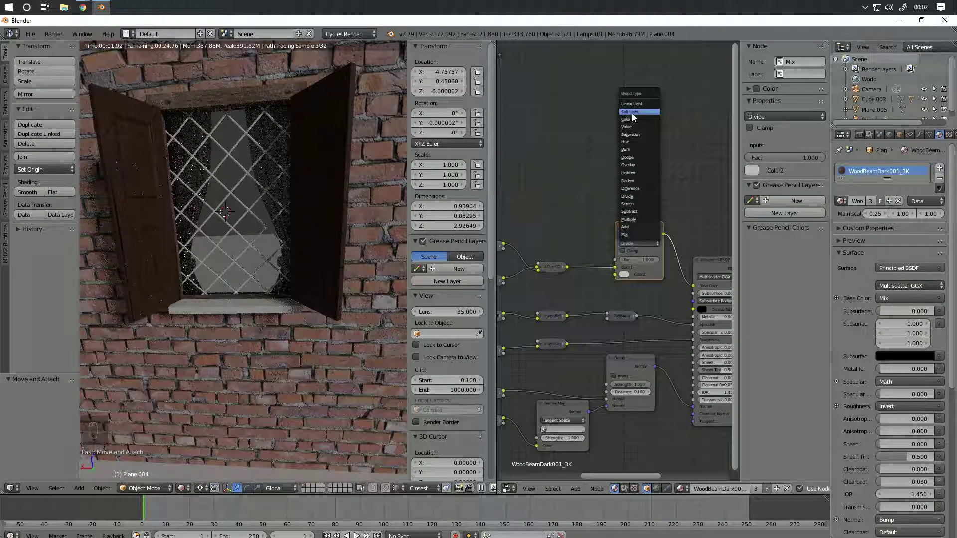
click(637, 172)
drag(652, 260, 624, 258)
click(629, 244)
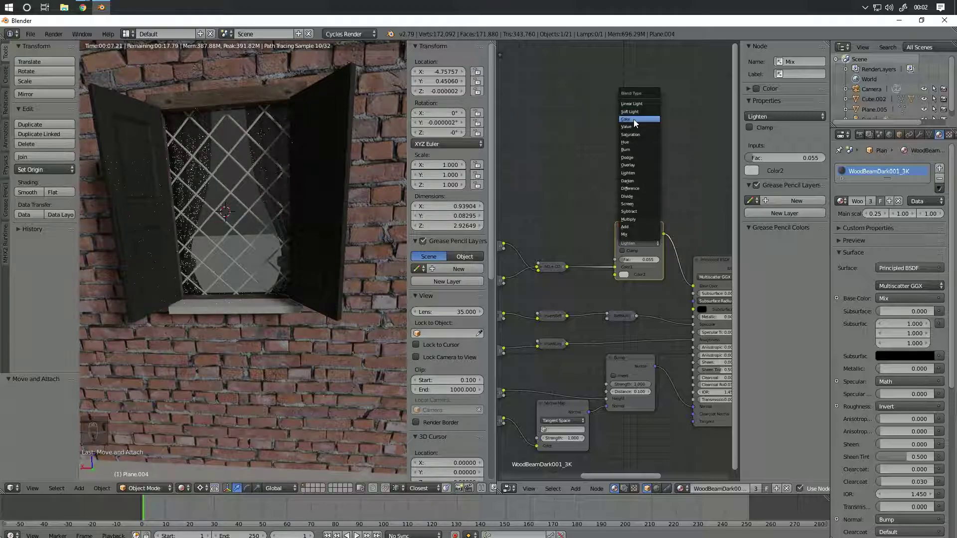
click(630, 134)
mouse_move(641, 260)
mouse_down()
mouse_move(680, 260)
mouse_move(623, 259)
mouse_up()
Step: Try the MixRGB node's Hue blend type at factor 1.000, followed by Subtract at factor 0.000
click(645, 243)
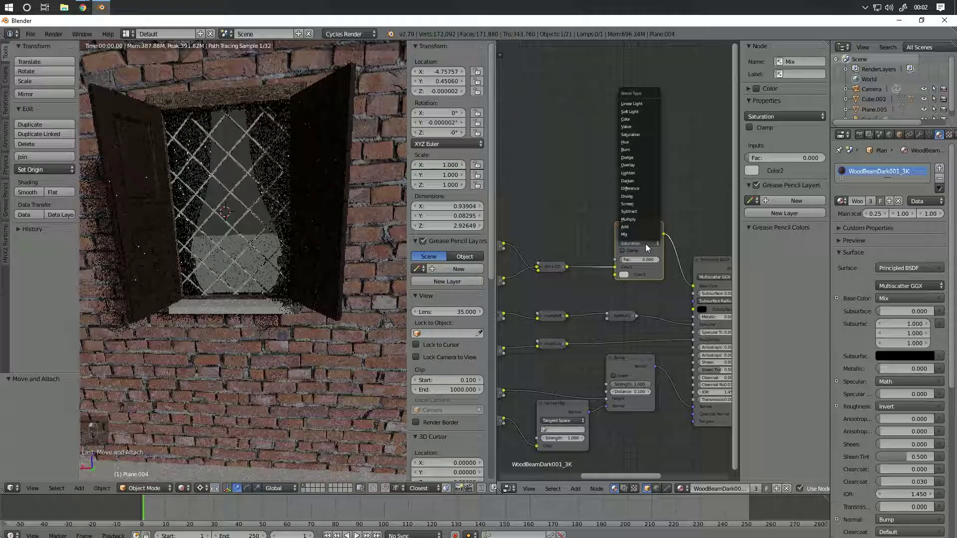
click(636, 143)
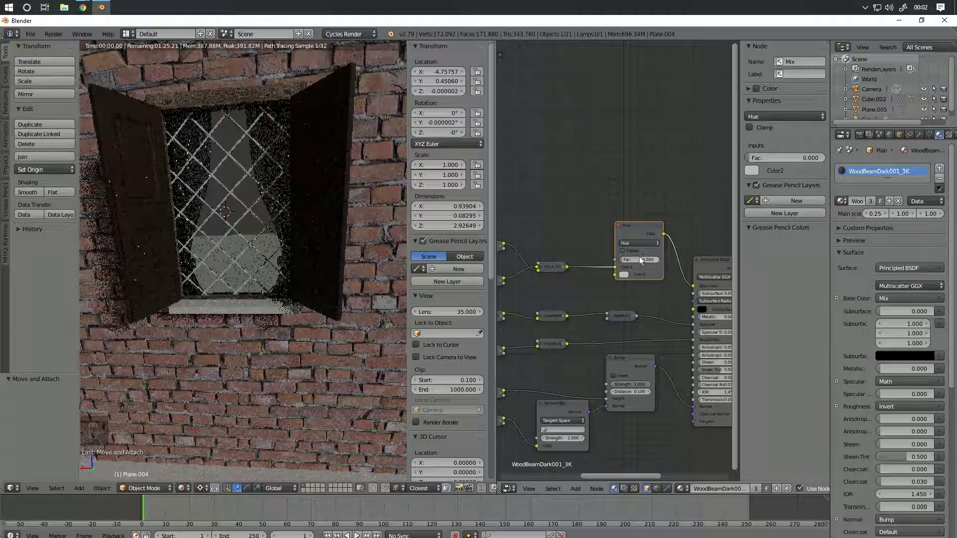
drag(641, 258, 670, 259)
click(654, 244)
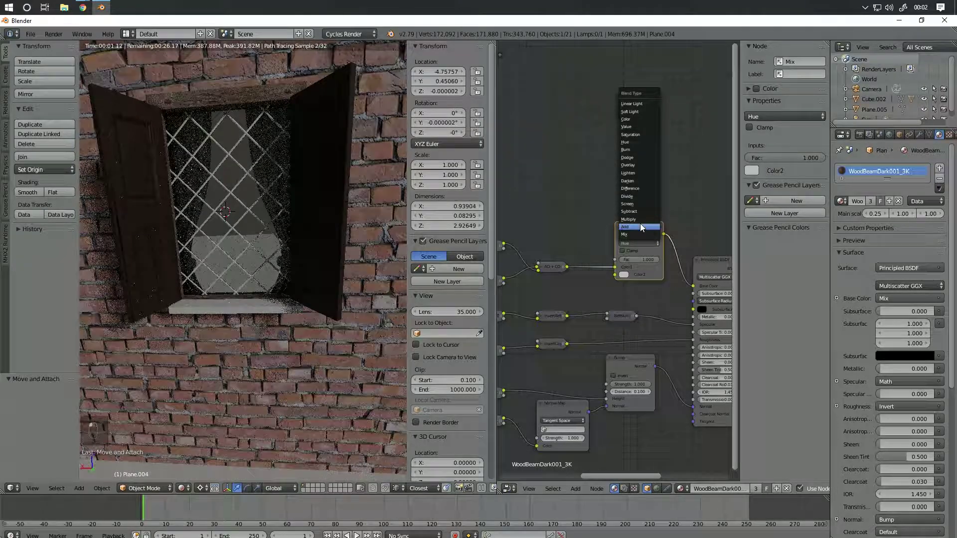
click(635, 211)
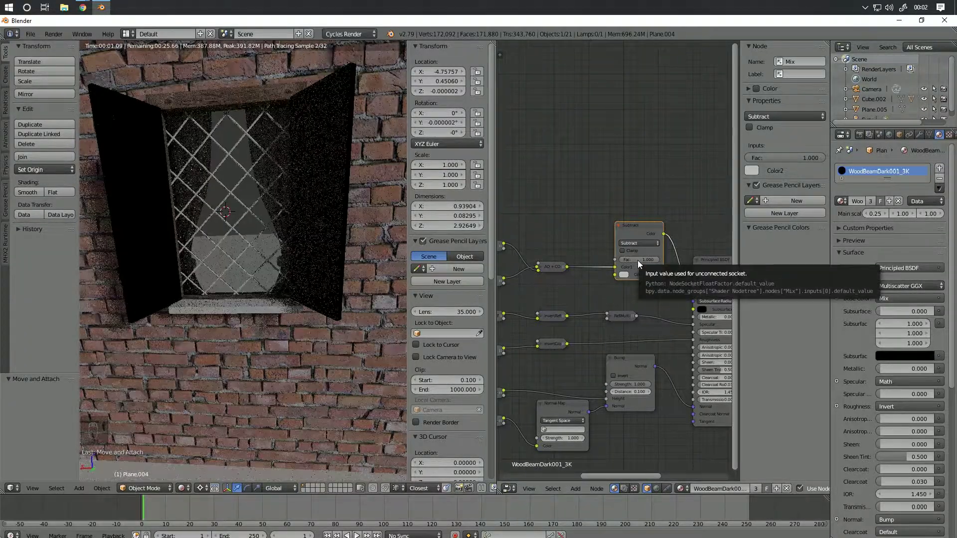
drag(638, 260, 608, 260)
Step: Set the MixRGB node's blend type to Screen with a factor of about 0.191
click(644, 243)
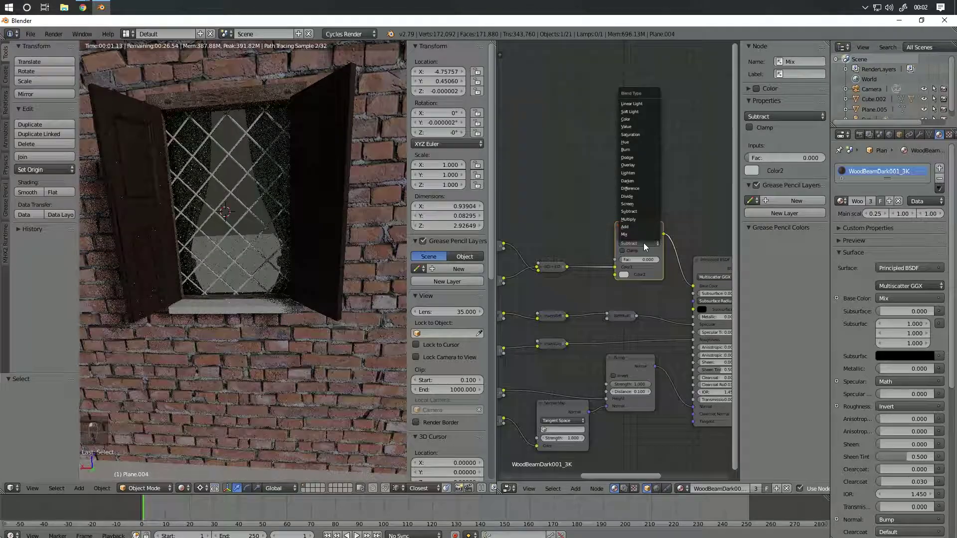
click(640, 204)
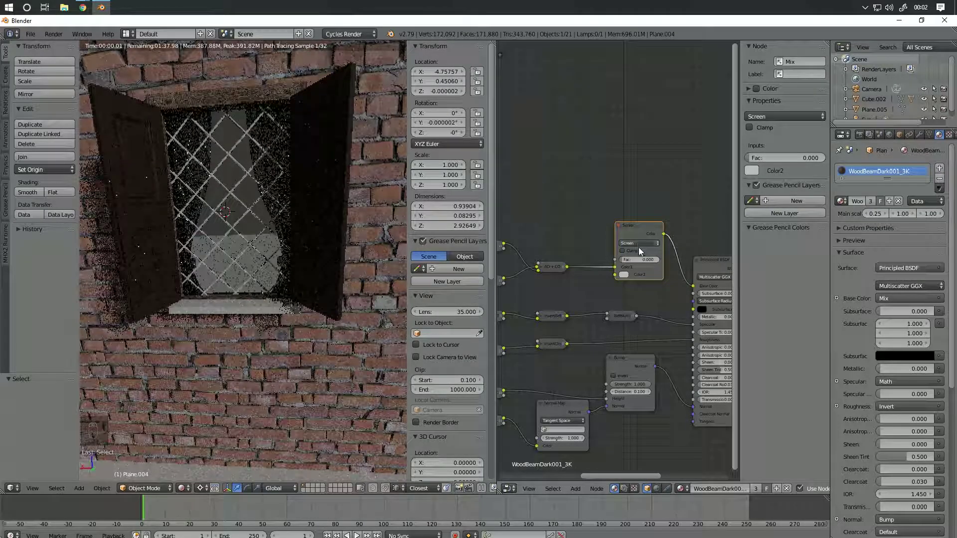
mouse_move(639, 260)
mouse_down()
mouse_move(667, 260)
mouse_move(635, 262)
mouse_up()
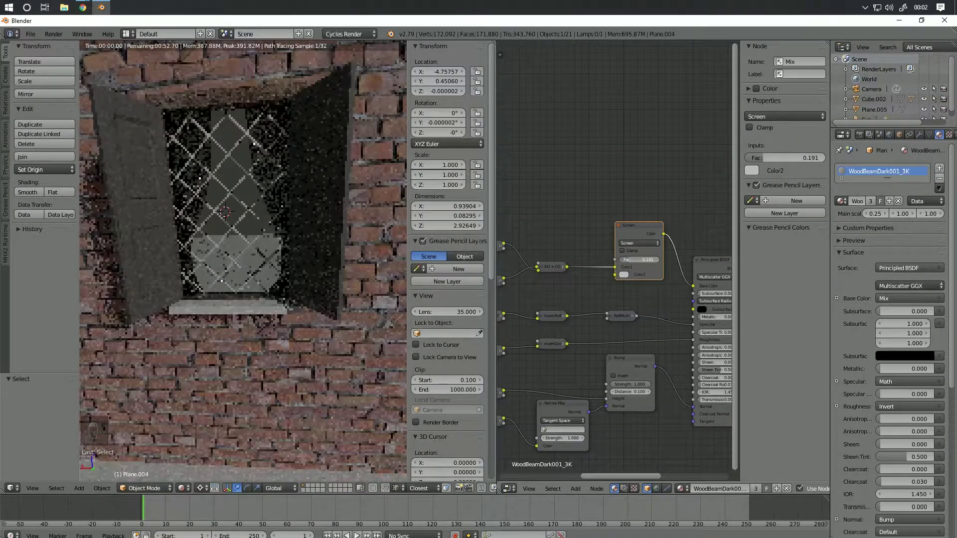
Step: Tint the Screen node's Color2 light brown (R 0.511, G 0.355, B 0.237) and set its factor to 0.173
click(624, 275)
drag(653, 206, 679, 177)
mouse_move(636, 258)
mouse_down()
mouse_move(646, 258)
mouse_move(630, 259)
mouse_up()
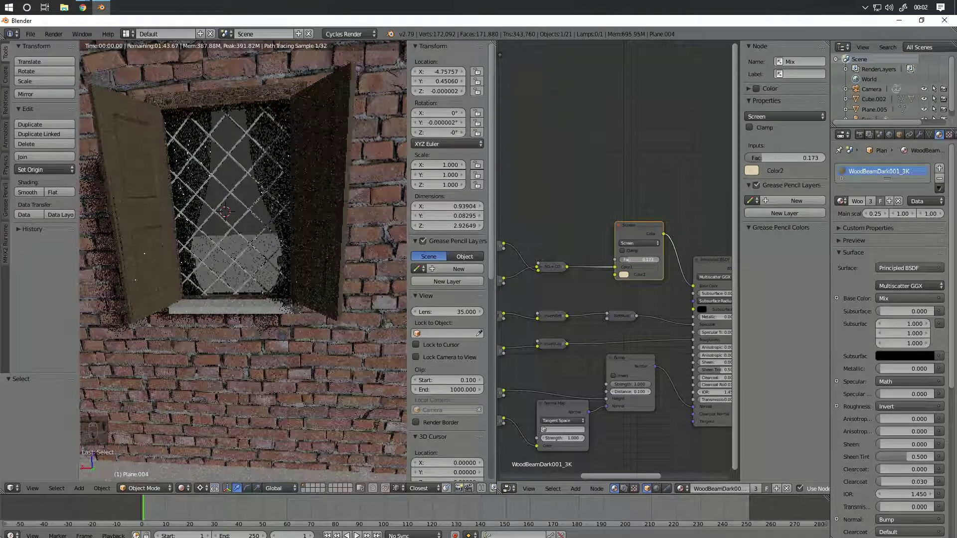
click(624, 274)
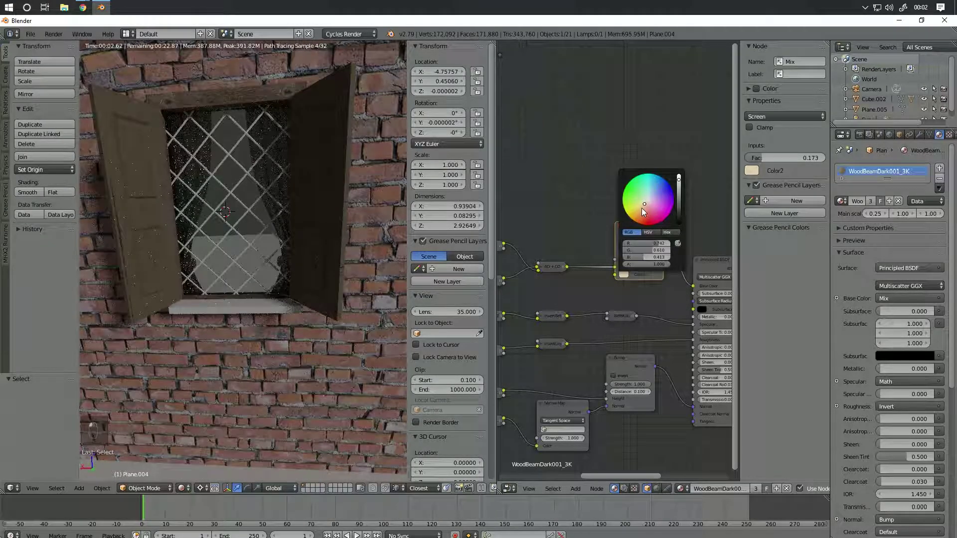
drag(680, 182, 678, 186)
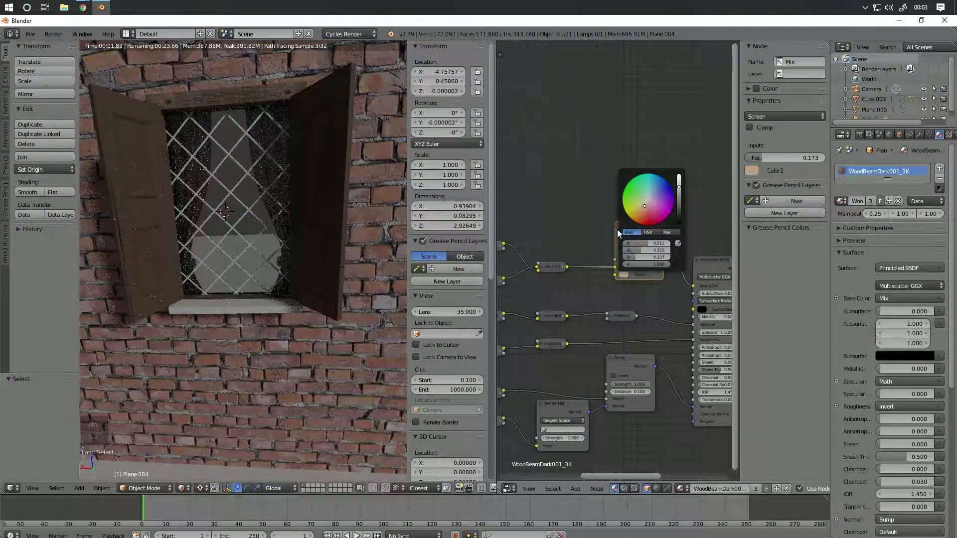
Step: Move the AO + COLOR node slightly aside and the AO texture node upward to make room between them
scroll(133, 250, up, 6)
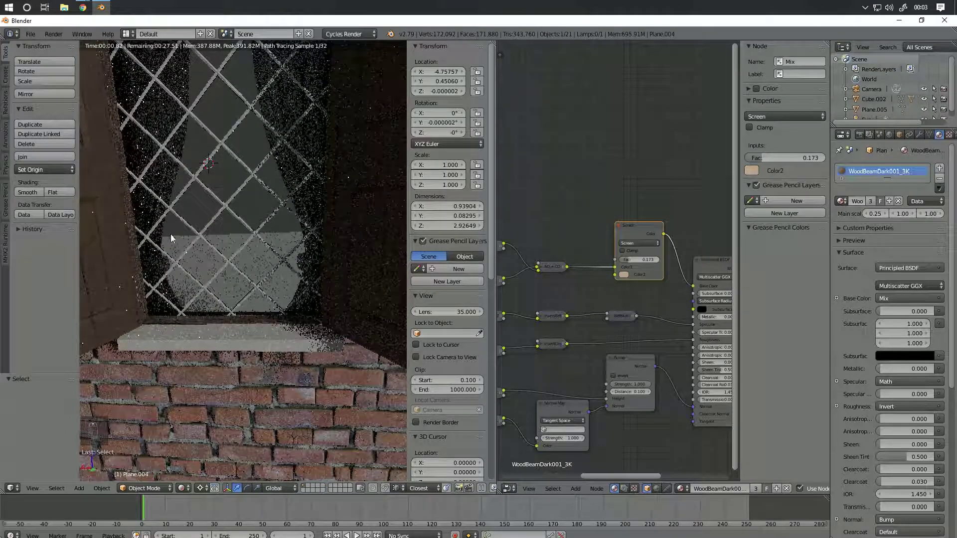
middle_drag(548, 324, 573, 297)
drag(576, 243, 584, 240)
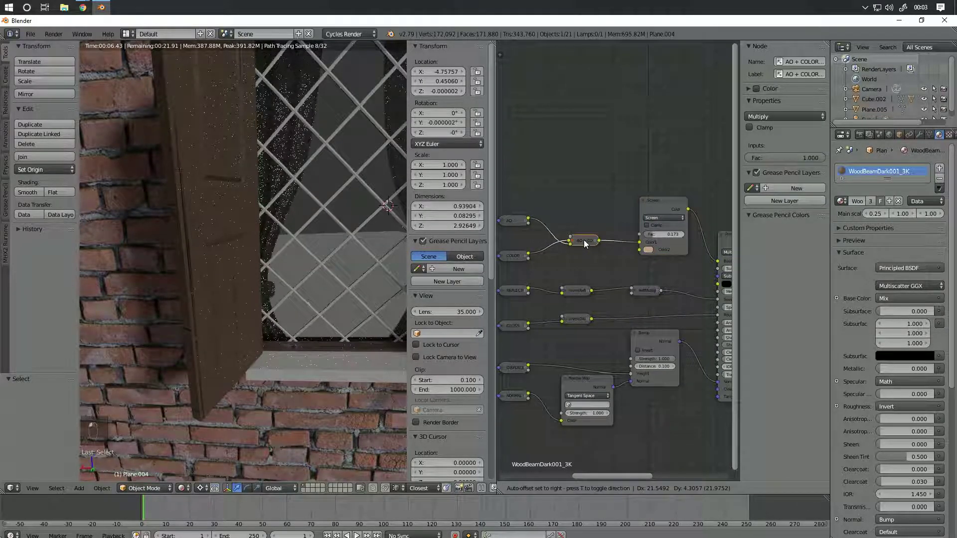
drag(516, 221, 516, 185)
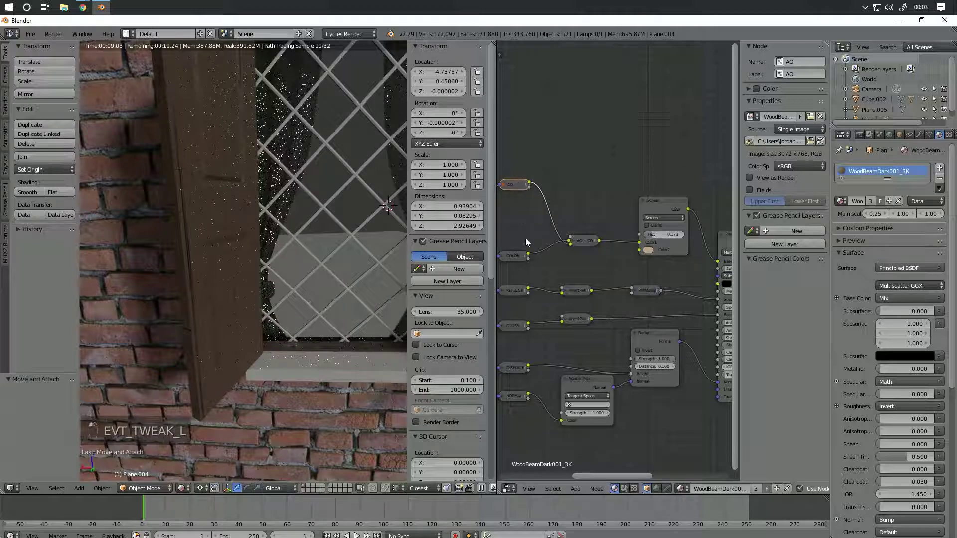
Step: Insert an RGB Curves node between AO and AO + COLOR, with a curve point at about X 0.559, Y 0.406
click(575, 488)
mouse_move(593, 427)
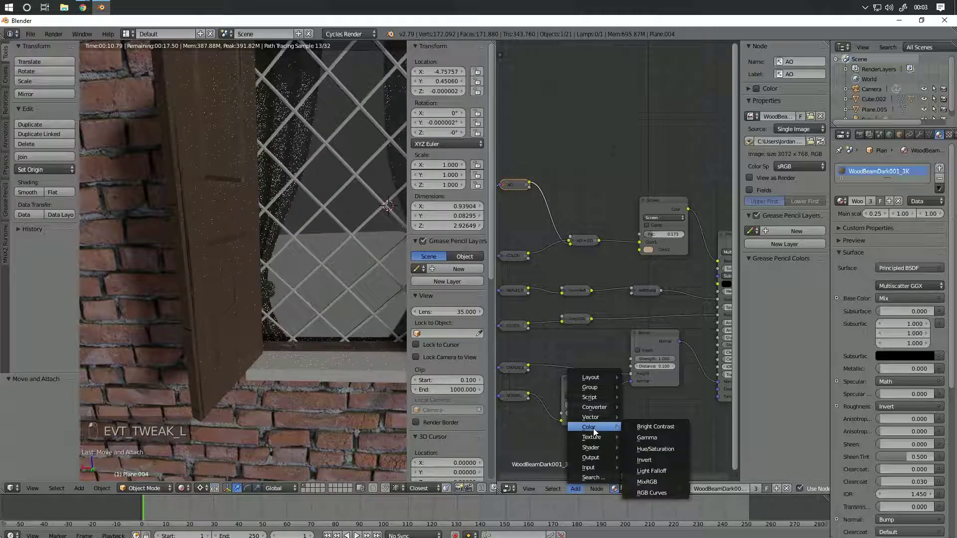
click(658, 493)
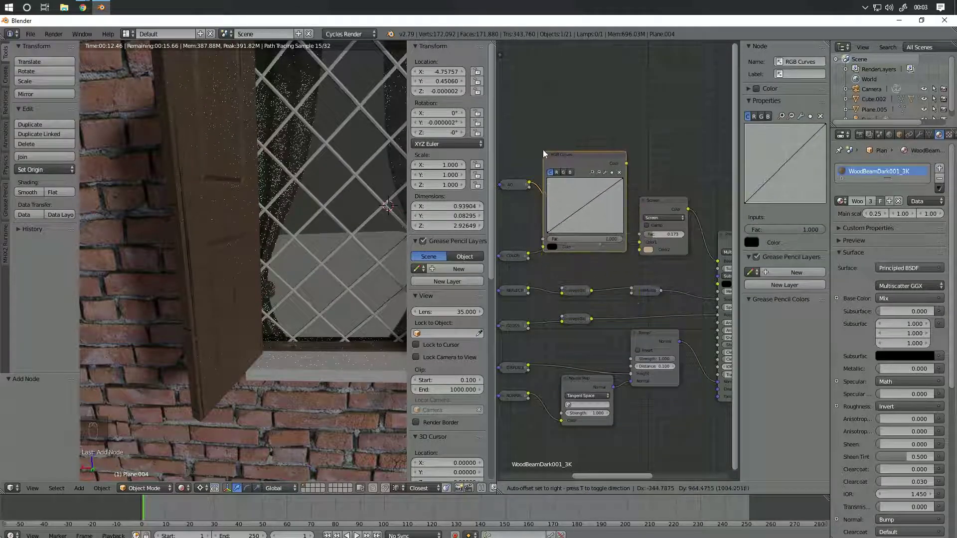
click(543, 133)
mouse_move(605, 185)
mouse_down()
mouse_move(609, 196)
mouse_move(595, 176)
mouse_move(603, 186)
mouse_up()
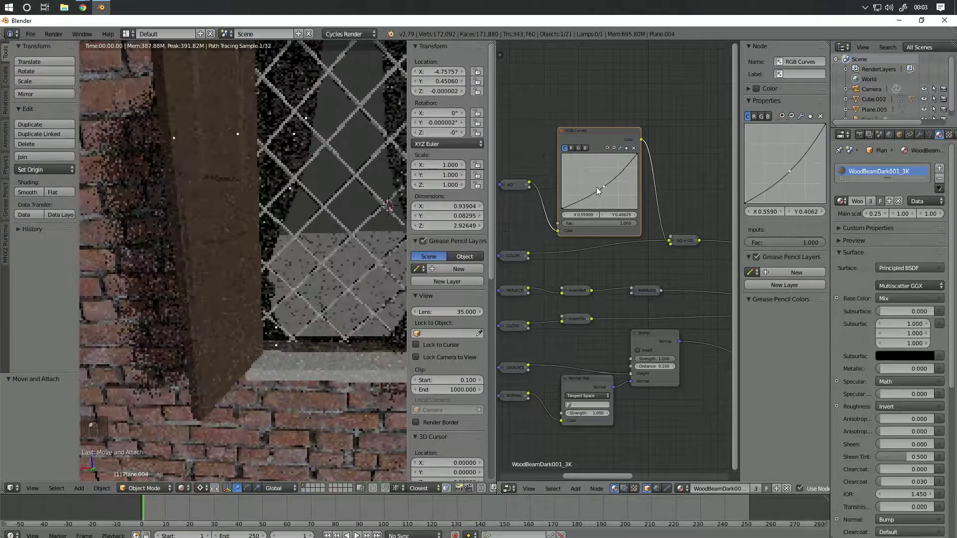
scroll(317, 215, down, 5)
middle_drag(317, 215, 300, 241)
scroll(301, 240, up, 5)
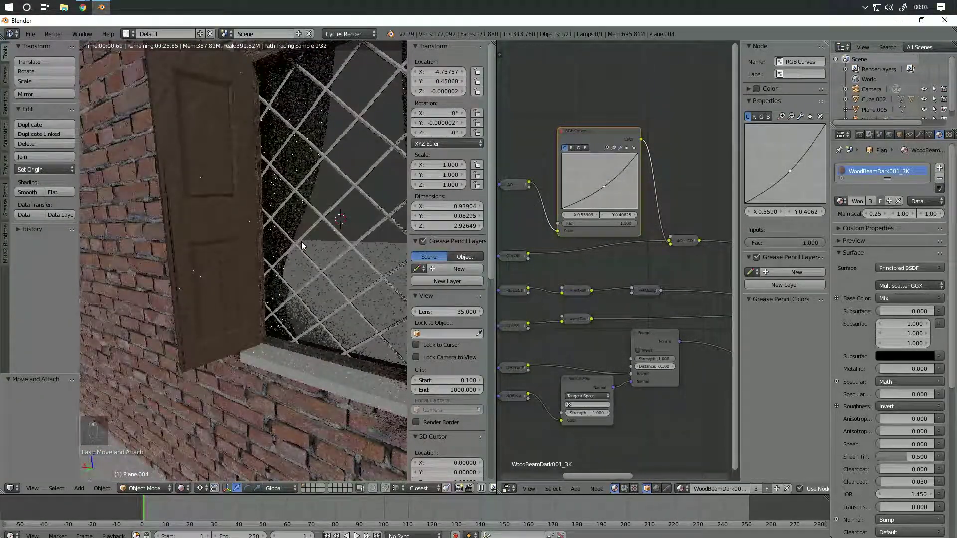
key(KP_0)
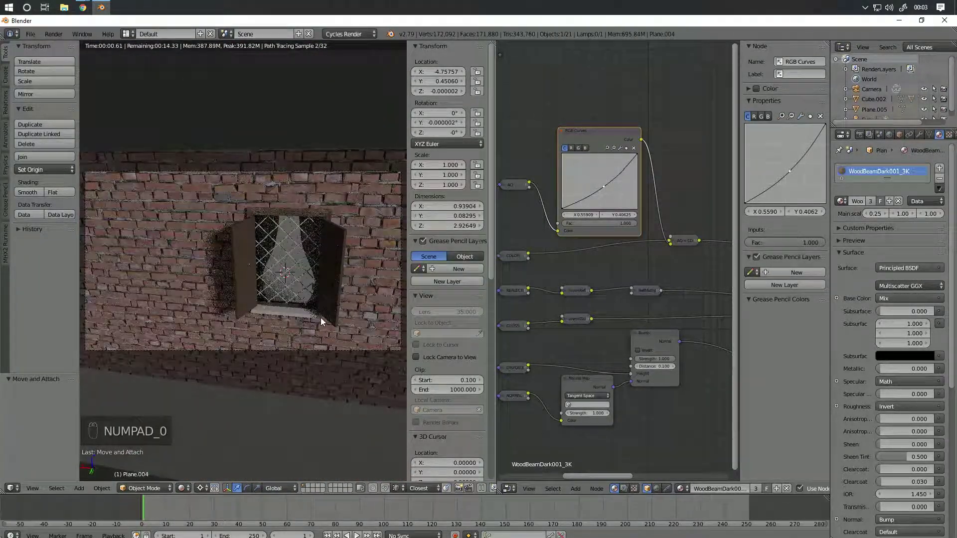
Step: Assign the WoodPlanksWorn23_3K material to the window sill below the lattice and show the scene rendered
right_click(291, 310)
key(z)
key(z)
key(z)
click(840, 201)
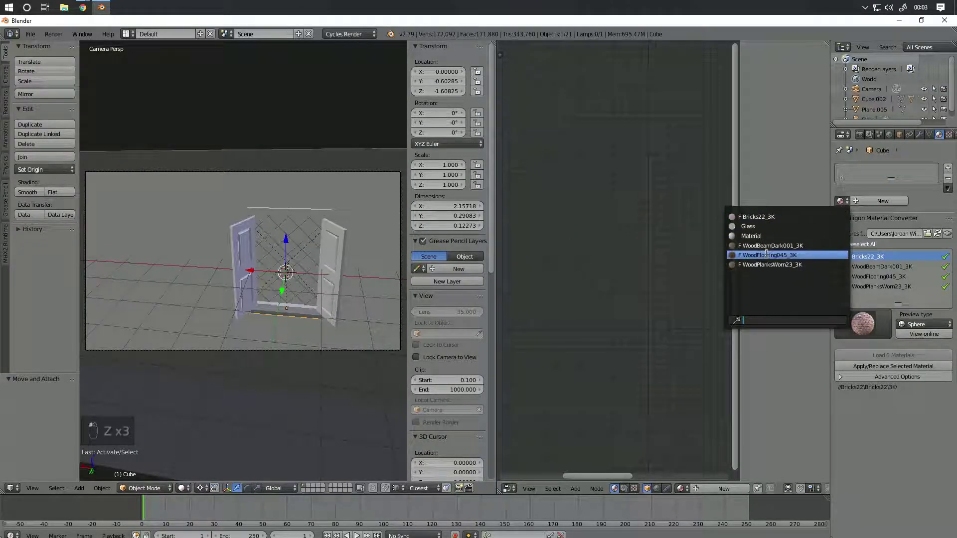
click(774, 265)
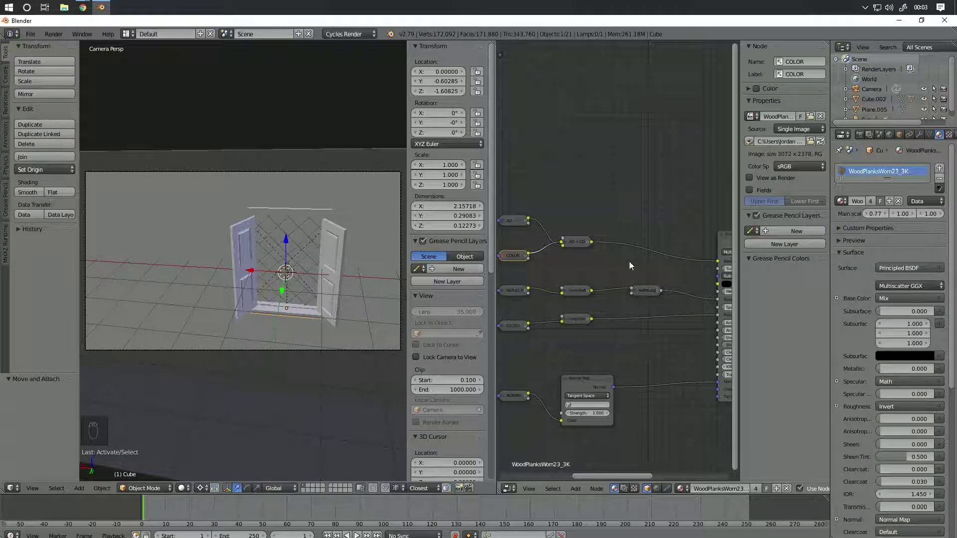
scroll(274, 295, up, 3)
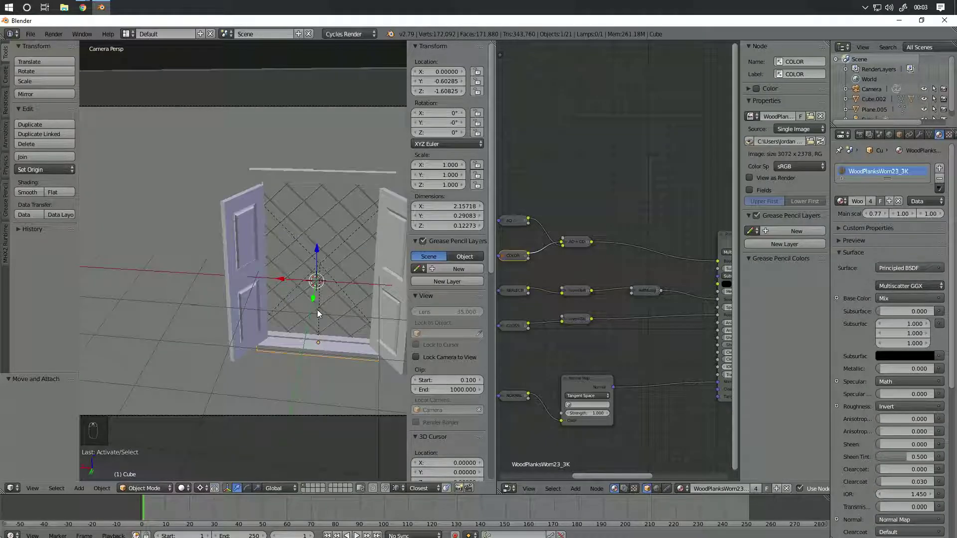
key(shift+z)
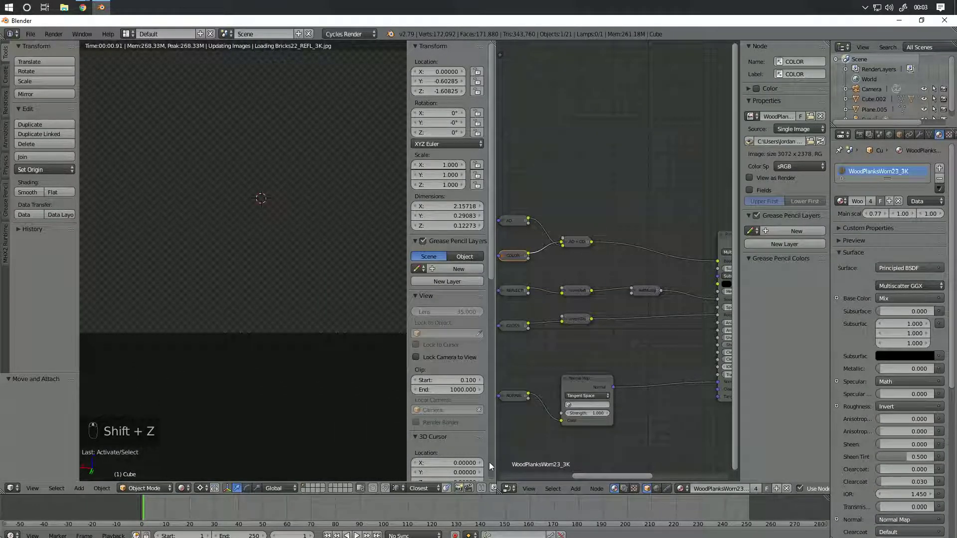
Step: Rotate the window sill's UVs by 90° in the UV/Image Editor
click(510, 489)
click(542, 411)
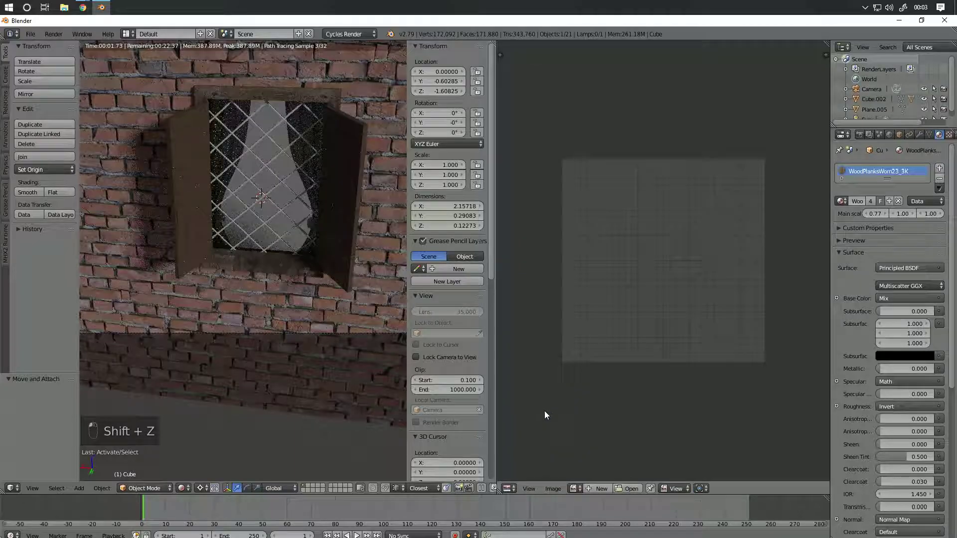
key(Tab)
text(r)
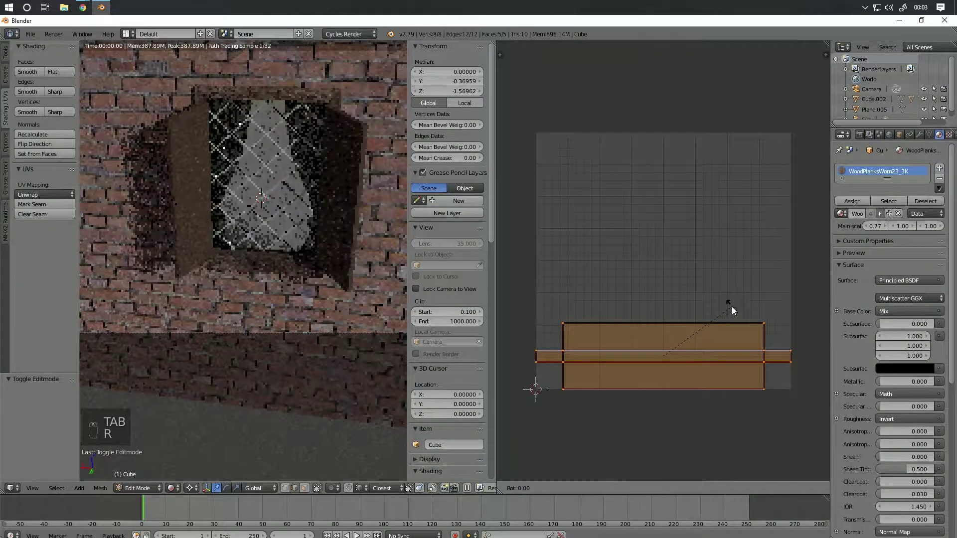
text(90)
key(Return)
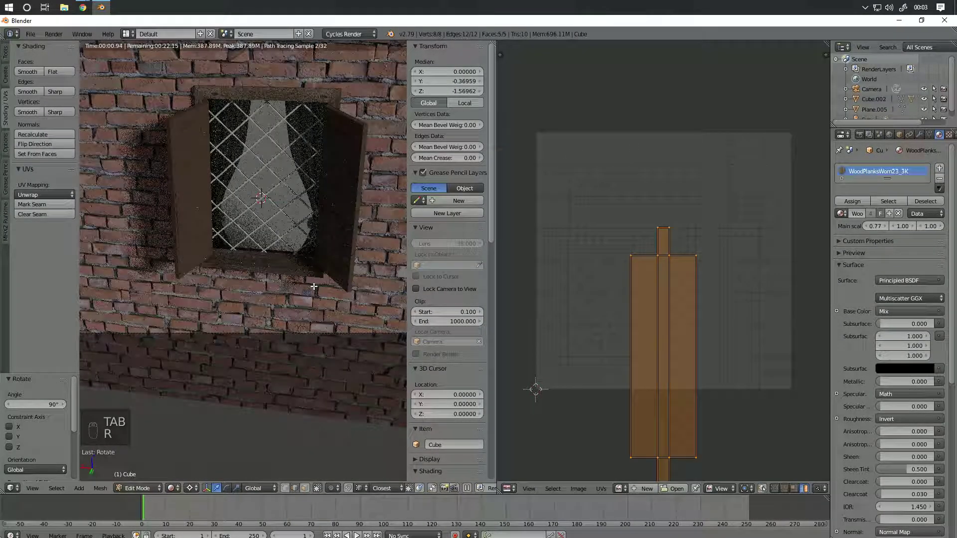
Step: Examine the wood grain on the window sill up close in the rendered view, and leave Edit Mode
key(z)
key(z)
key(z)
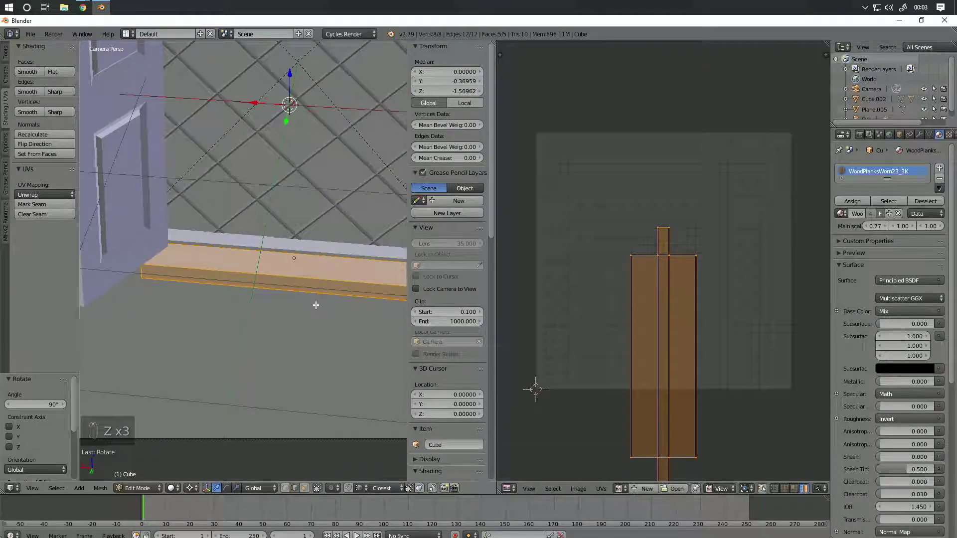
key(shift+z)
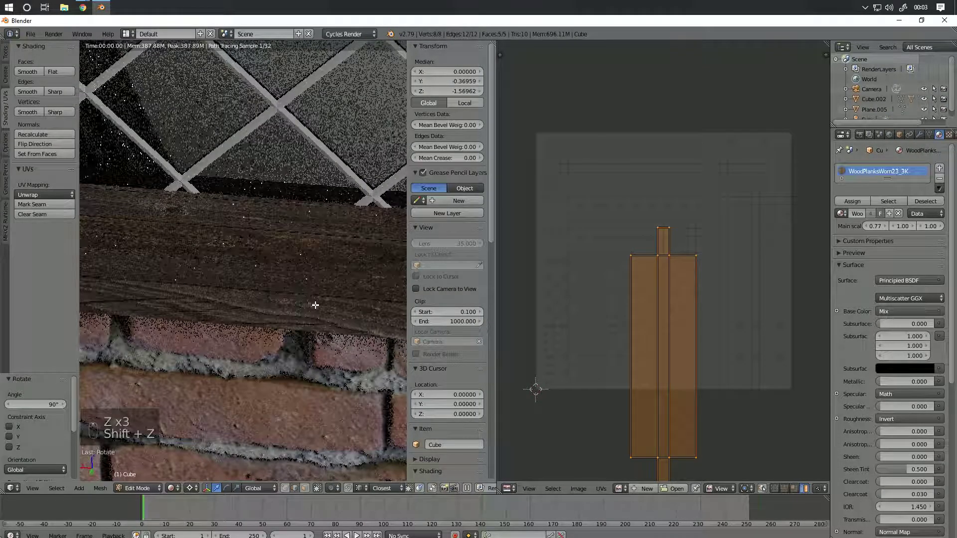
scroll(315, 305, down, 6)
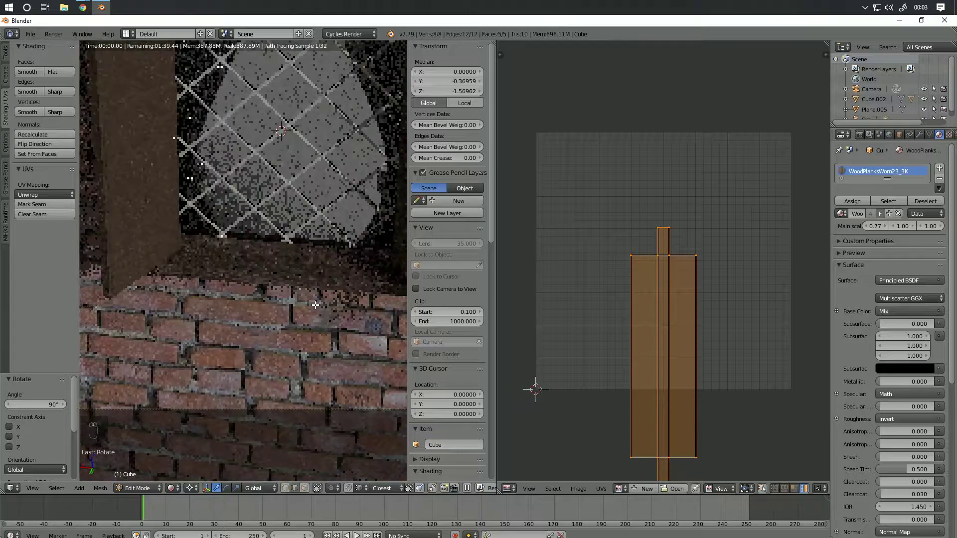
scroll(315, 305, down, 4)
key(z)
key(z)
key(z)
key(Tab)
key(shift+z)
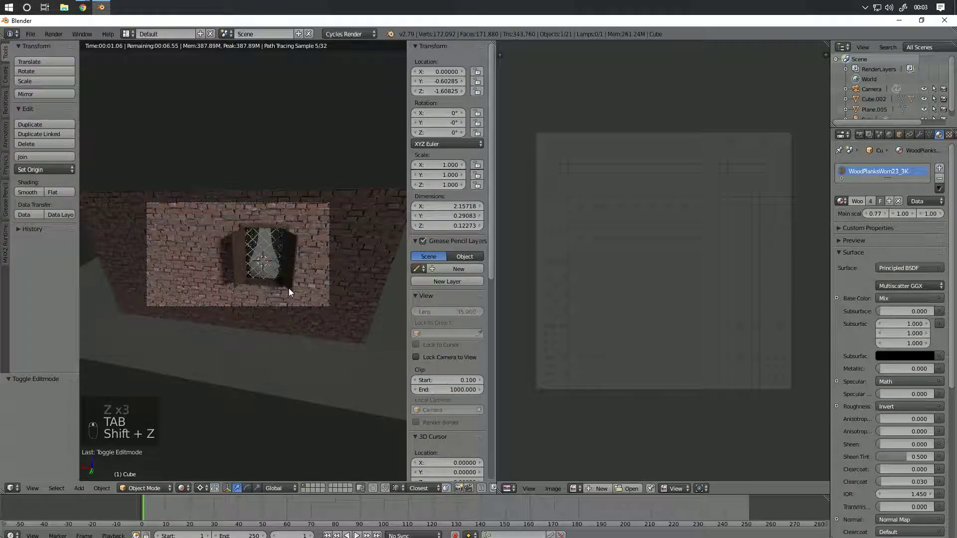
Step: Scale the camera by about 0.742 to bring it closer to the window, and check the rendered camera view
right_click(287, 307)
key(z)
key(z)
key(z)
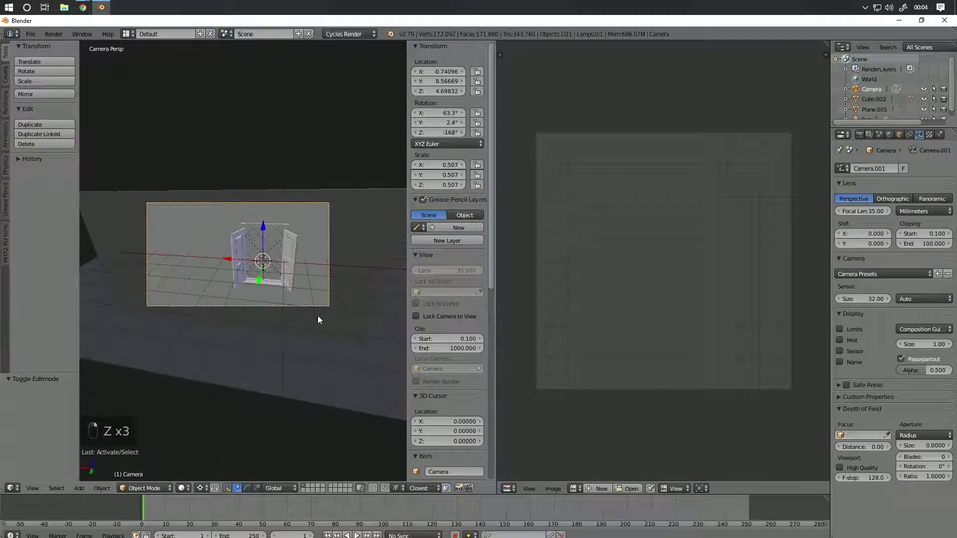
mouse_move(318, 321)
middle_down()
mouse_move(330, 323)
mouse_move(316, 322)
middle_up()
key(KP_0)
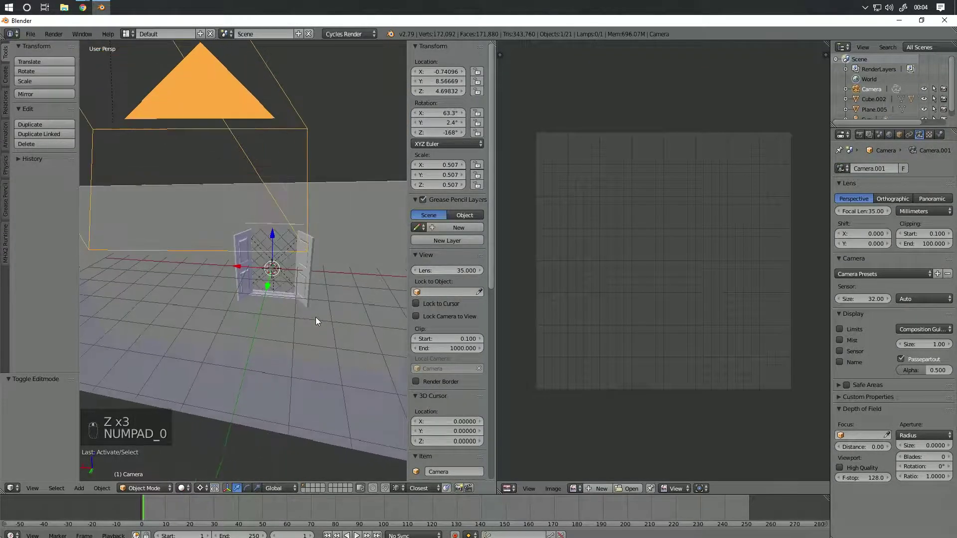
key(s)
click(304, 323)
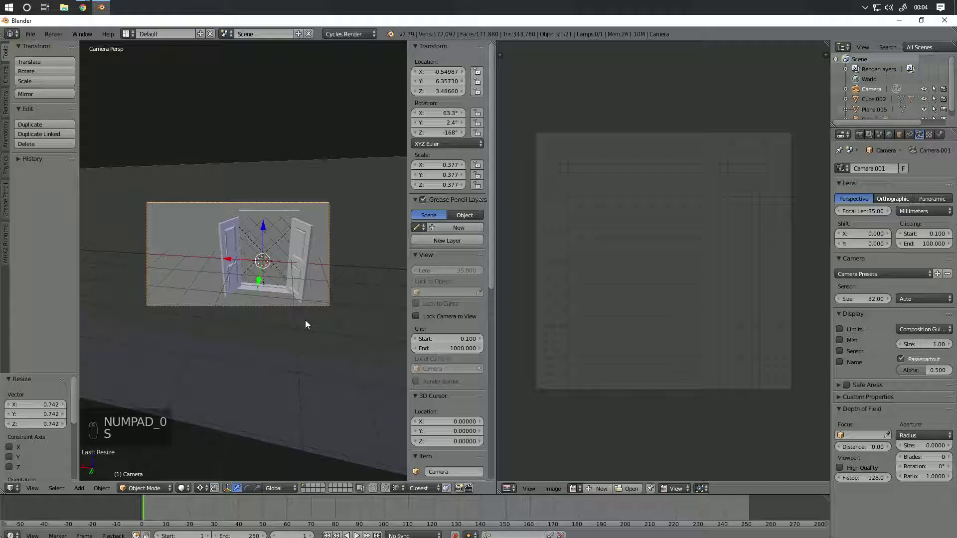
key(shift+z)
scroll(318, 214, up, 3)
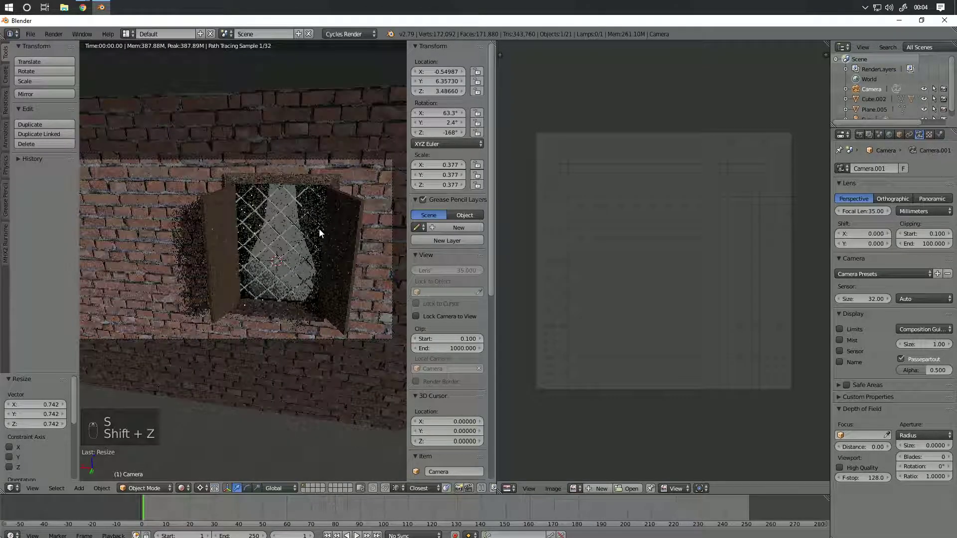
shift+middle_drag(248, 246, 272, 253)
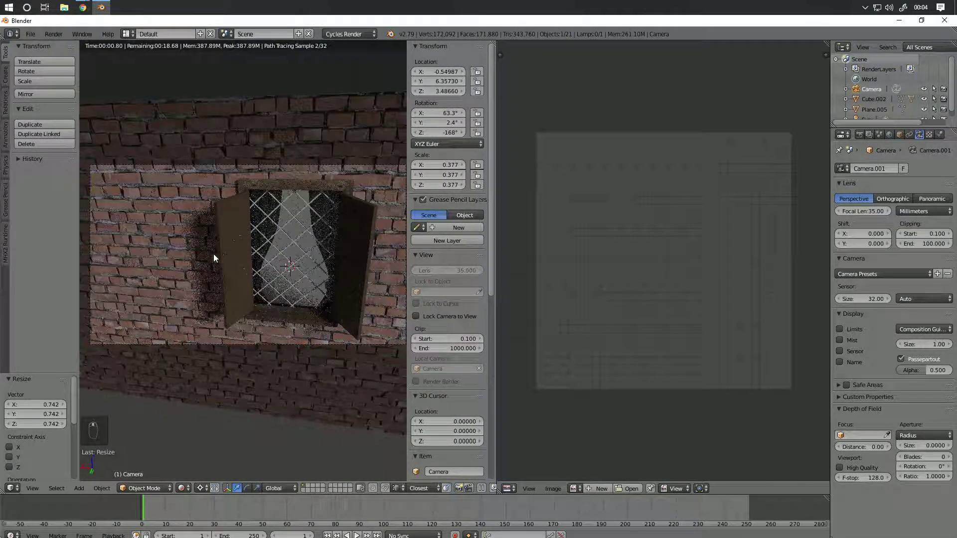
key(z)
key(z)
key(z)
key(shift+z)
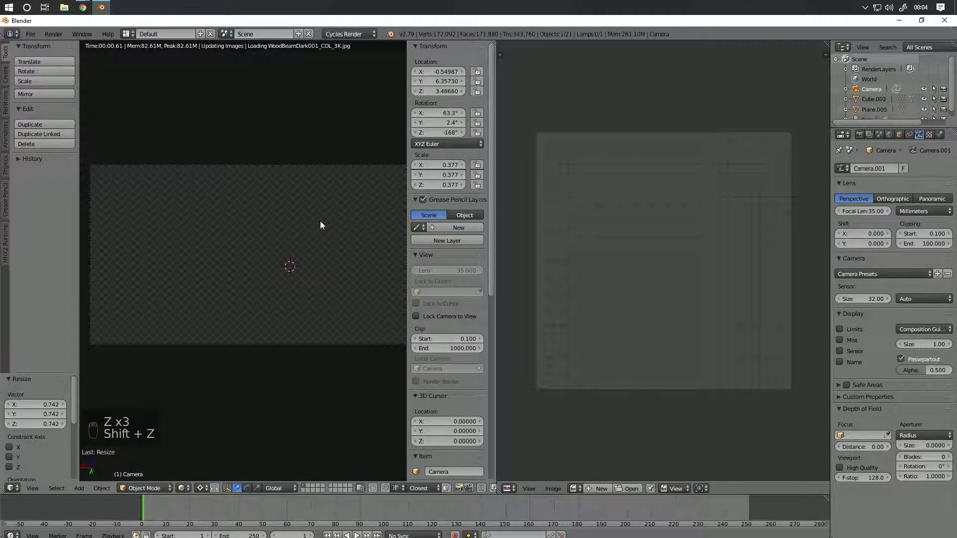
Step: Give the diamond window lattice a new material named Metal with a Principled BSDF surface
key(z)
key(z)
key(z)
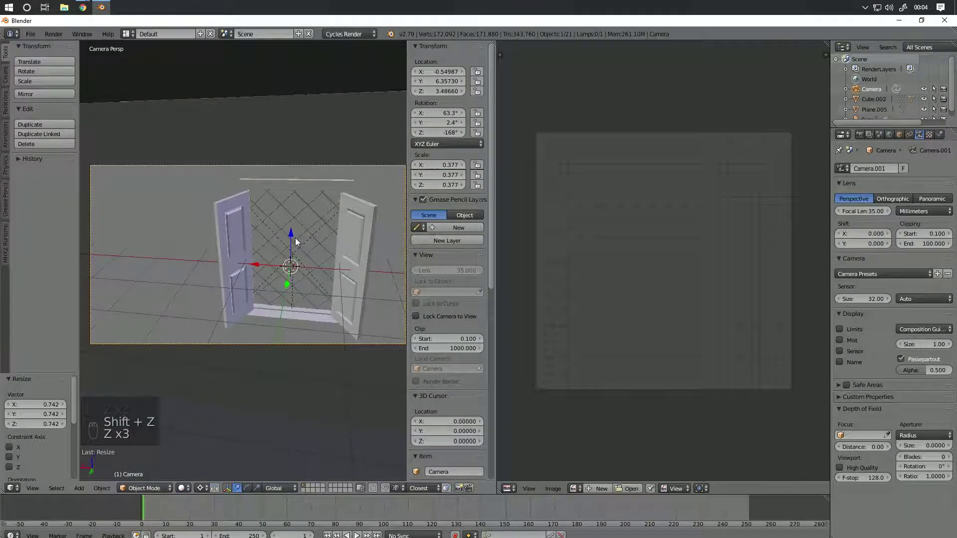
right_click(294, 245)
right_click(294, 245)
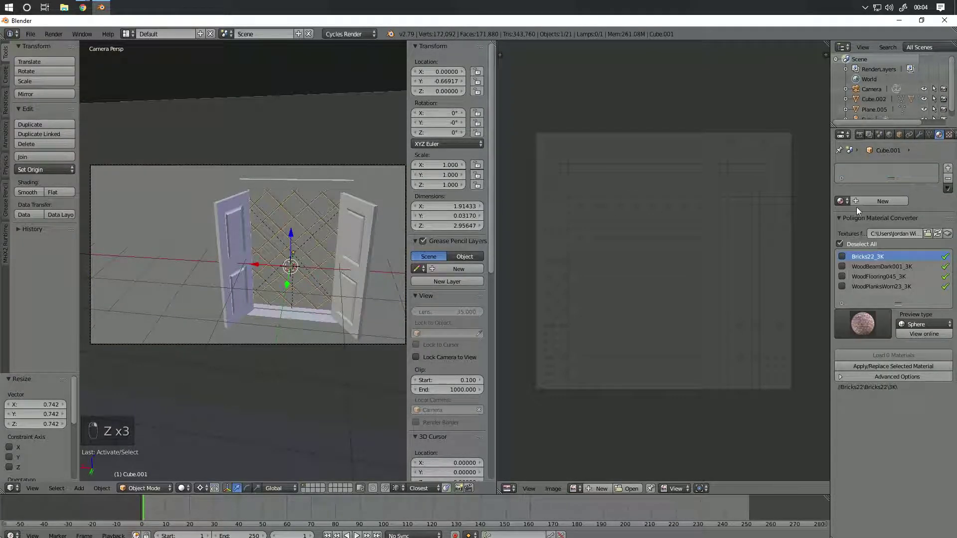
click(841, 201)
scroll(334, 251, up, 6)
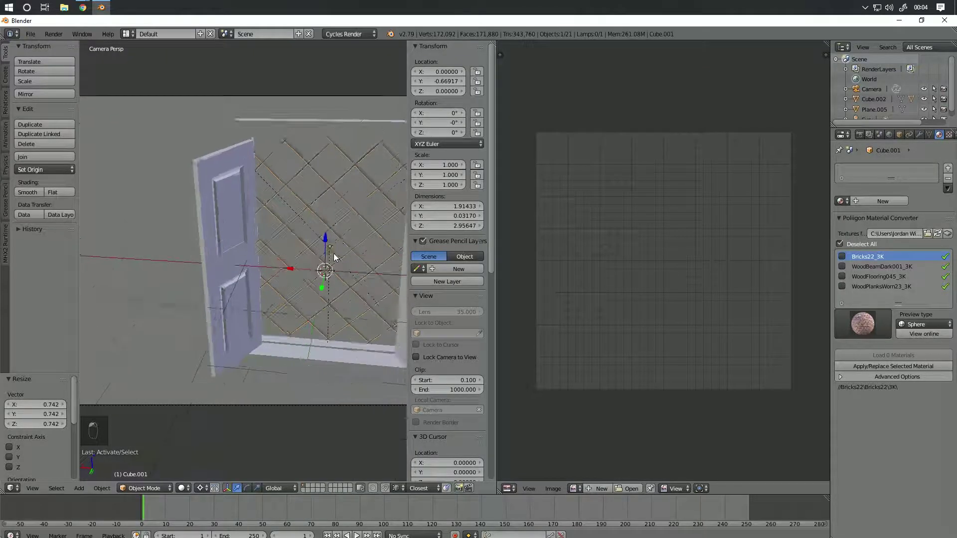
click(859, 199)
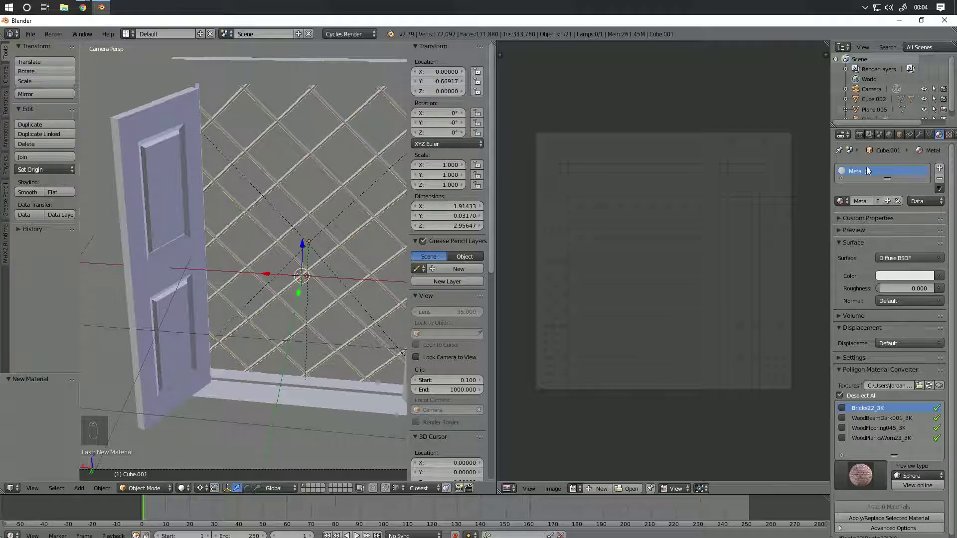
click(903, 257)
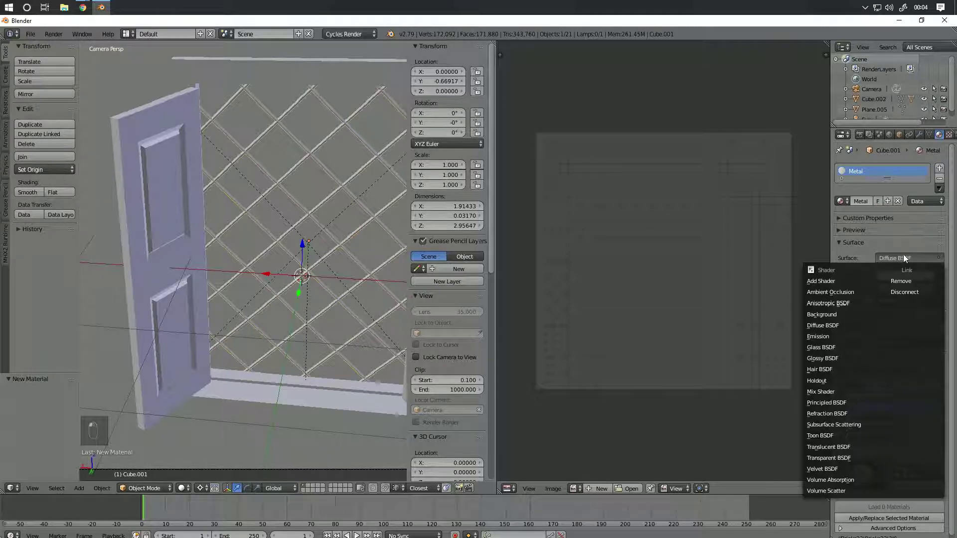
click(827, 403)
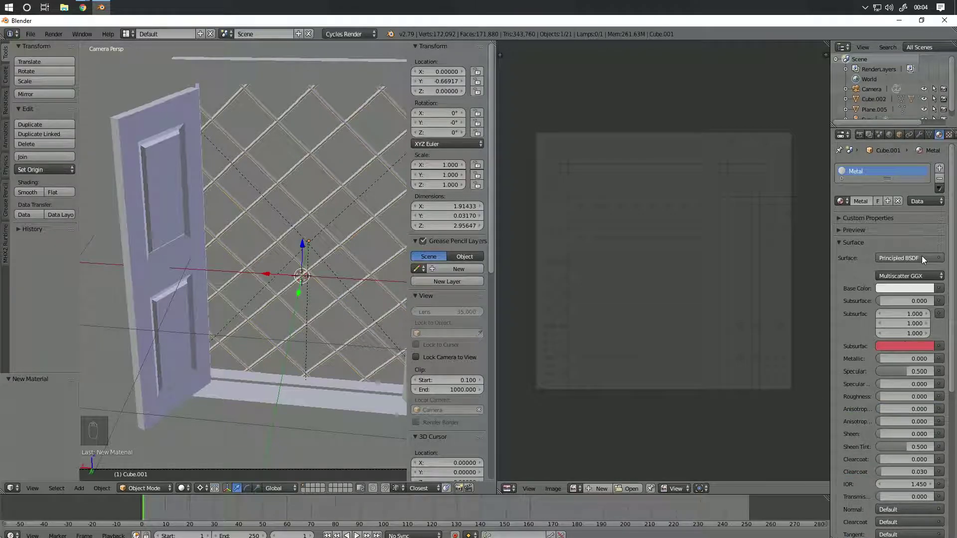
Step: Darken the Metal material's base color to grey and set metallic to 0.321, specular to 0.000 and roughness to 0.578
scroll(915, 283, down, 4)
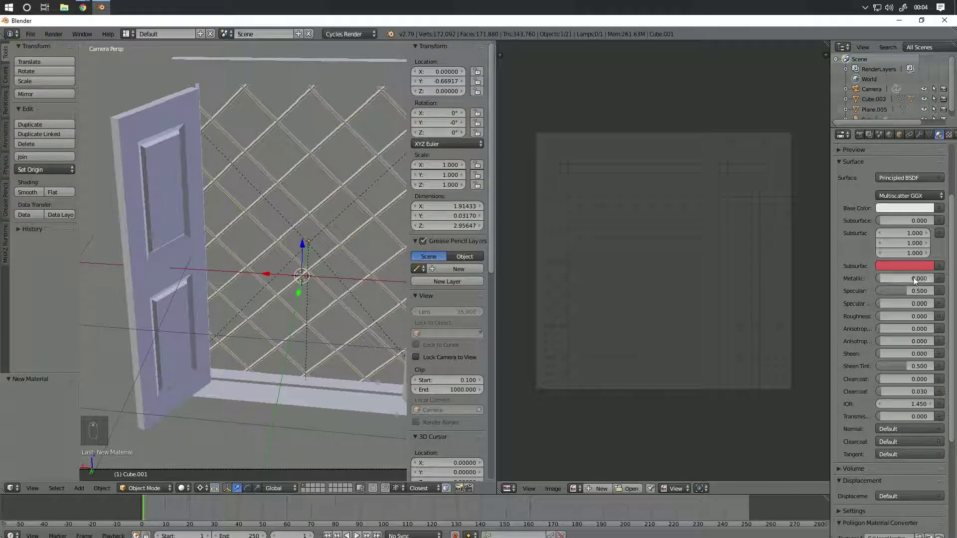
click(915, 206)
drag(927, 89, 926, 112)
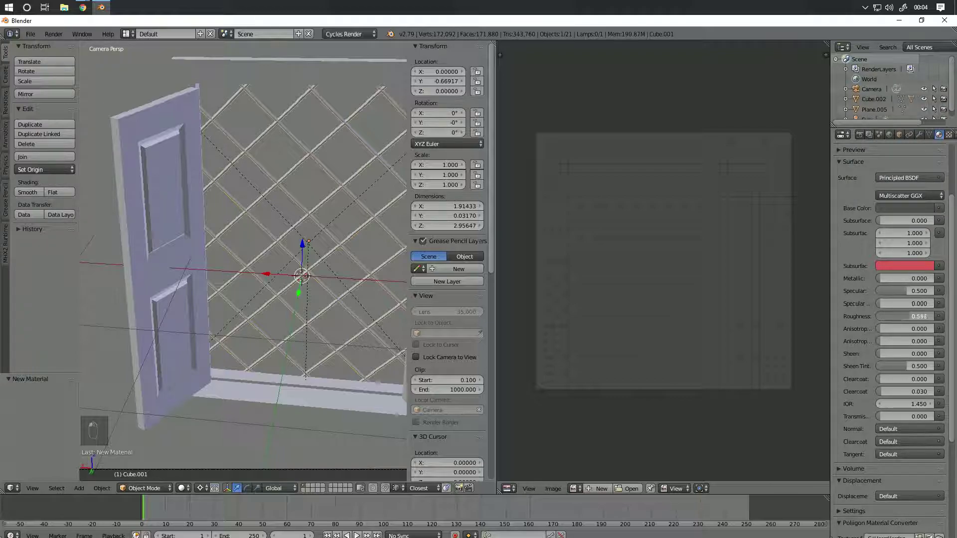
drag(897, 291, 881, 291)
key(shift+z)
key(shift+z)
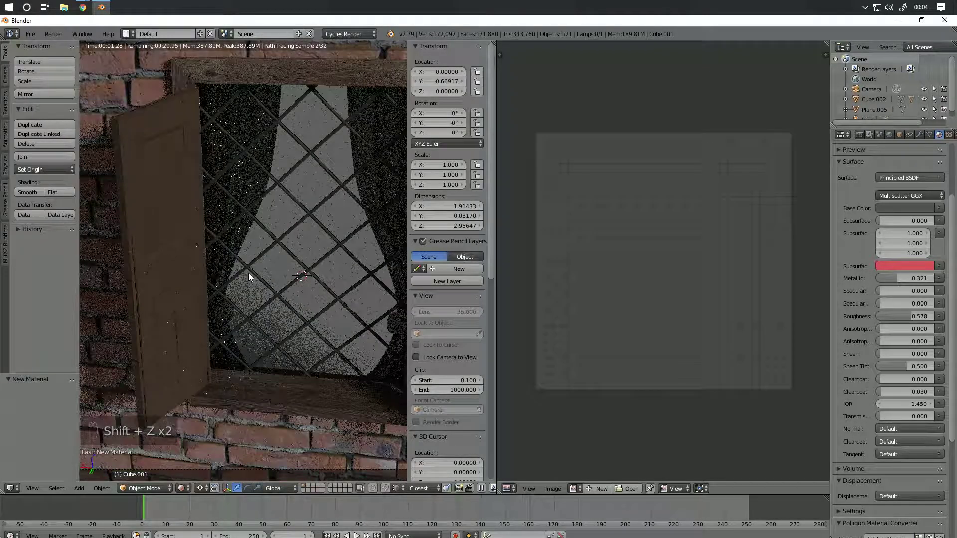
Step: Assign the existing Metal material to the first leaf of the shutter's upper hinge
key(z)
middle_drag(236, 279, 299, 273)
scroll(237, 249, up, 6)
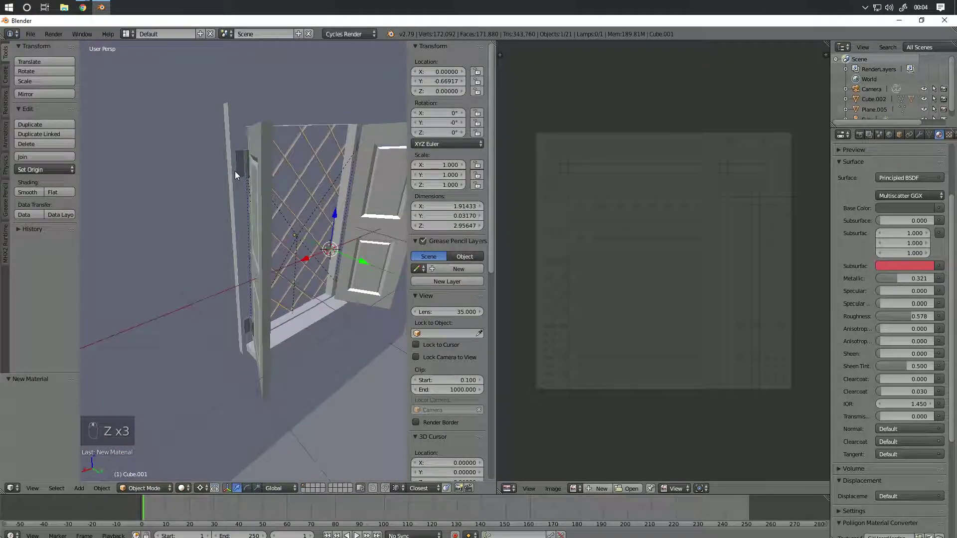
right_click(238, 167)
middle_drag(246, 324, 295, 330)
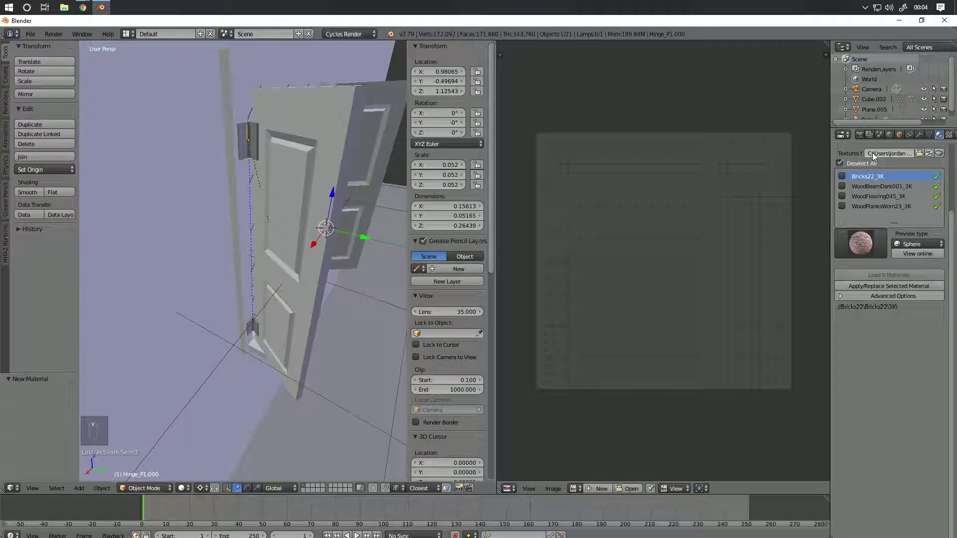
scroll(867, 156, up, 4)
click(840, 202)
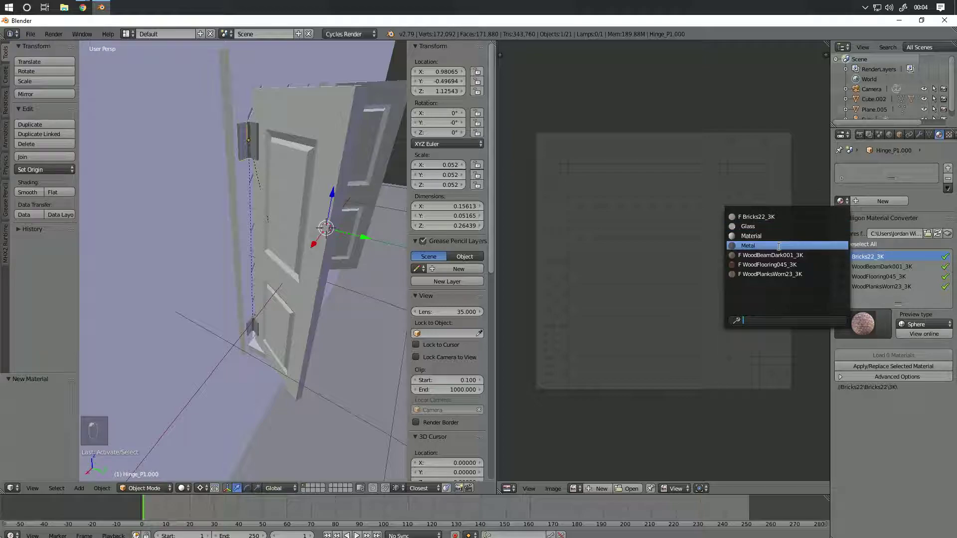
click(736, 243)
Step: Select all the shutter hinge leaves with the metal one active, and copy its Metal material to the others
right_click(253, 139)
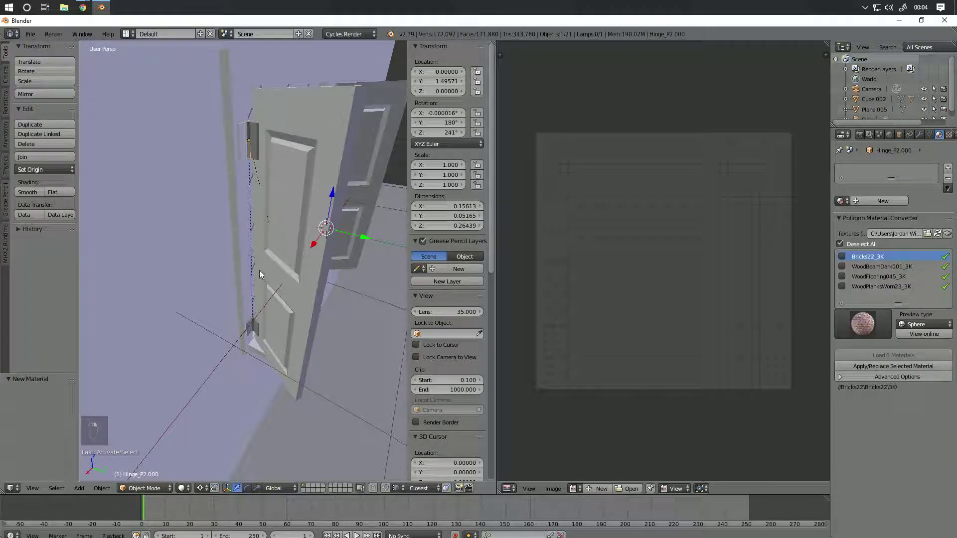
middle_drag(260, 330, 274, 261)
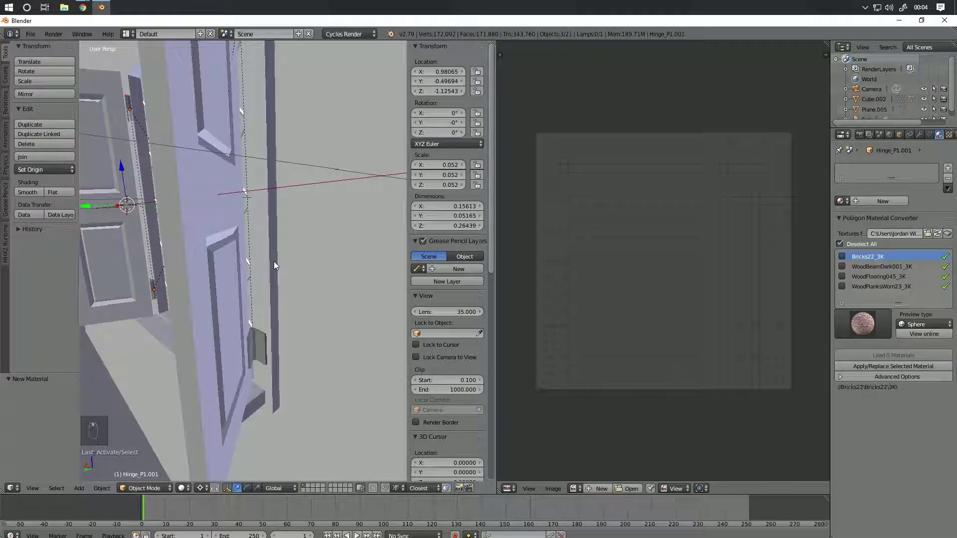
shift+right_click(251, 344)
middle_drag(304, 175, 287, 249)
key(ctrl+z)
shift+right_click(295, 226)
shift+right_click(277, 231)
shift+right_click(287, 230)
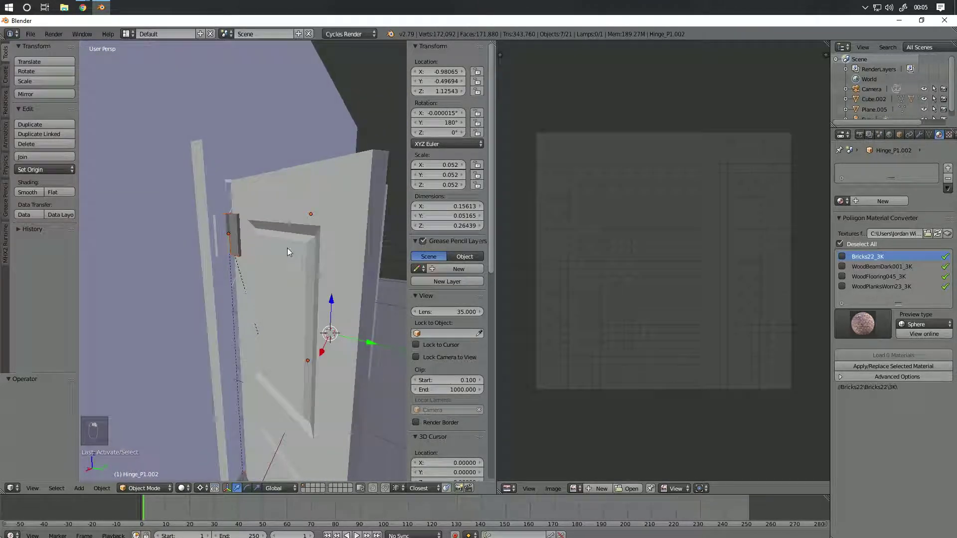
shift+right_click(221, 235)
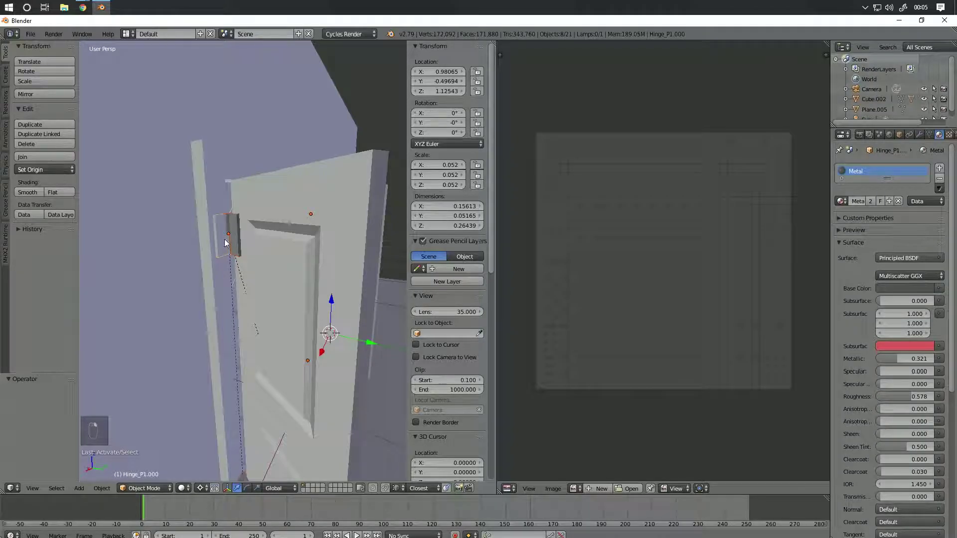
click(939, 189)
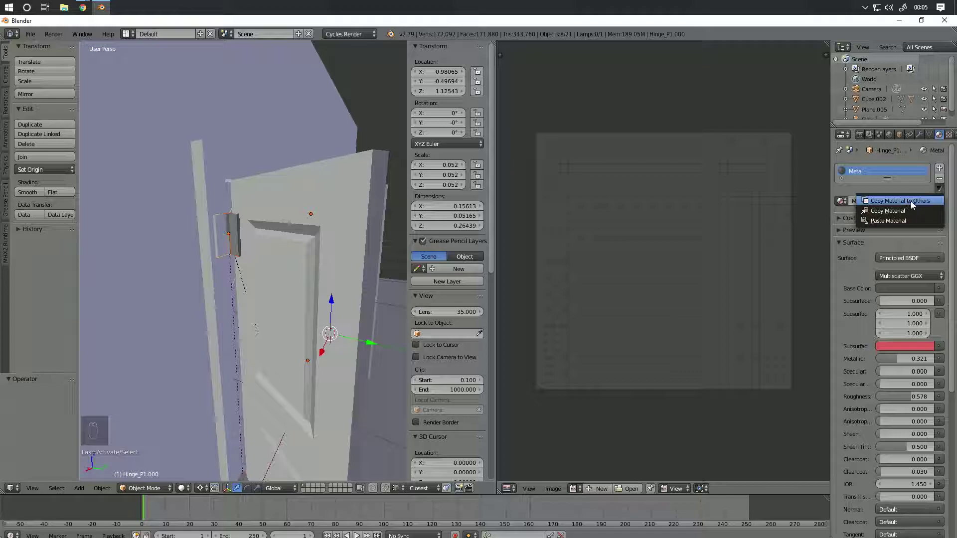
click(939, 189)
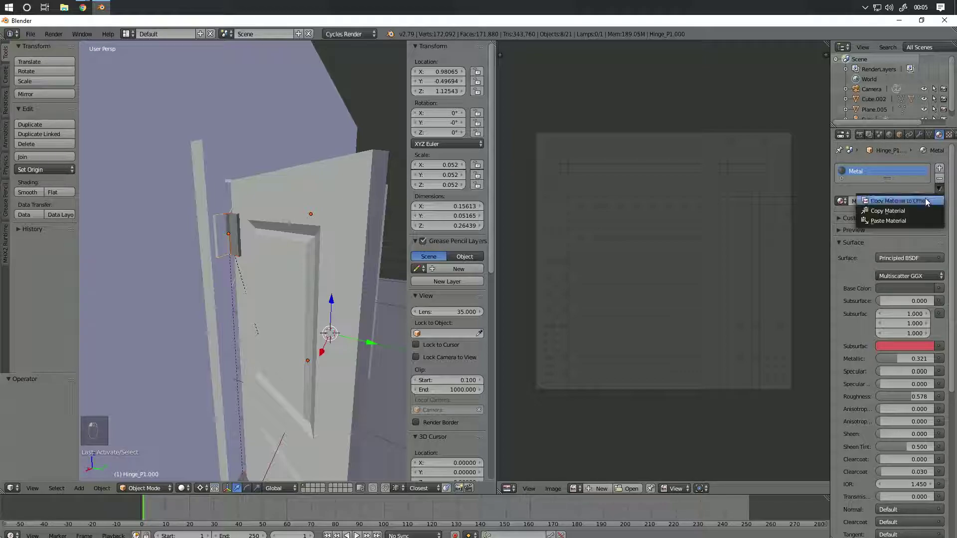
click(900, 204)
Step: Preview the window and wall in rendered shading from several angles, and return to solid shading
scroll(349, 279, down, 7)
middle_drag(359, 279, 150, 273)
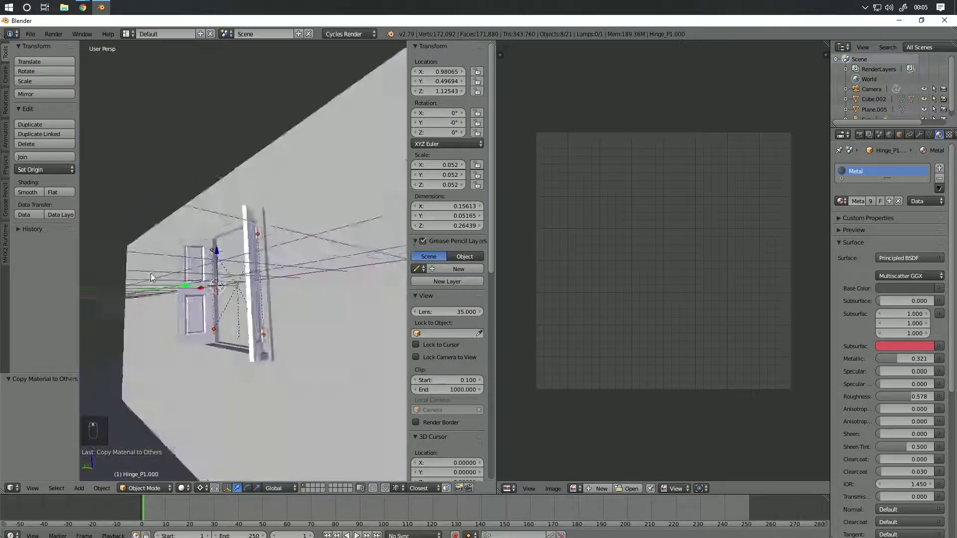
key(shift+z)
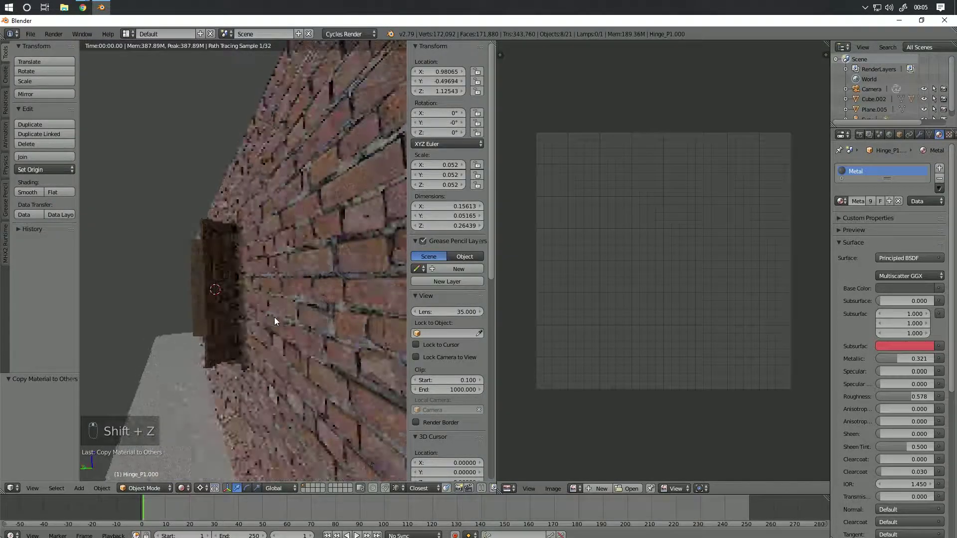
middle_drag(274, 317, 248, 334)
key(z)
key(z)
key(z)
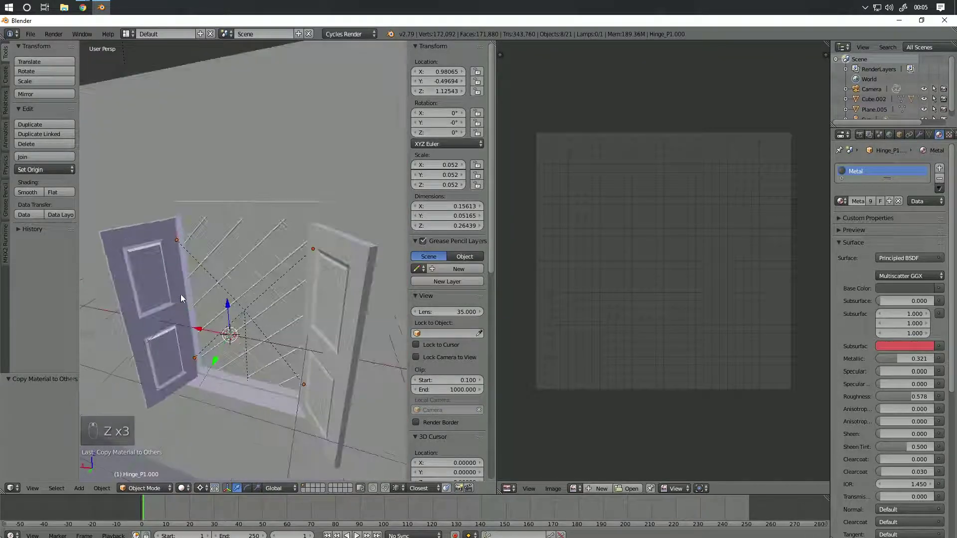
Step: Replace the material on both shutters with WoodPlanksWorn23_3K and preview them in rendered shading
right_click(179, 292)
click(841, 201)
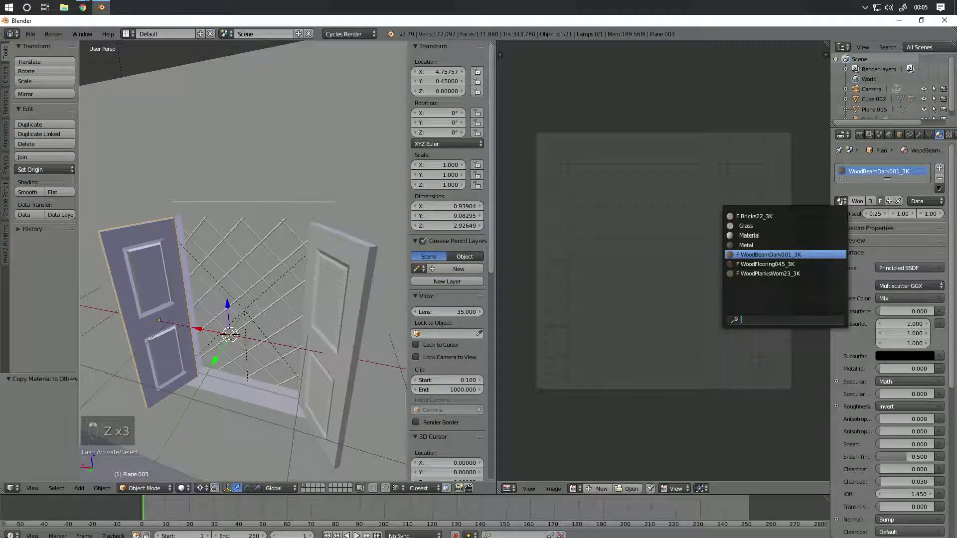
click(770, 269)
middle_drag(369, 299, 388, 297)
right_click(388, 297)
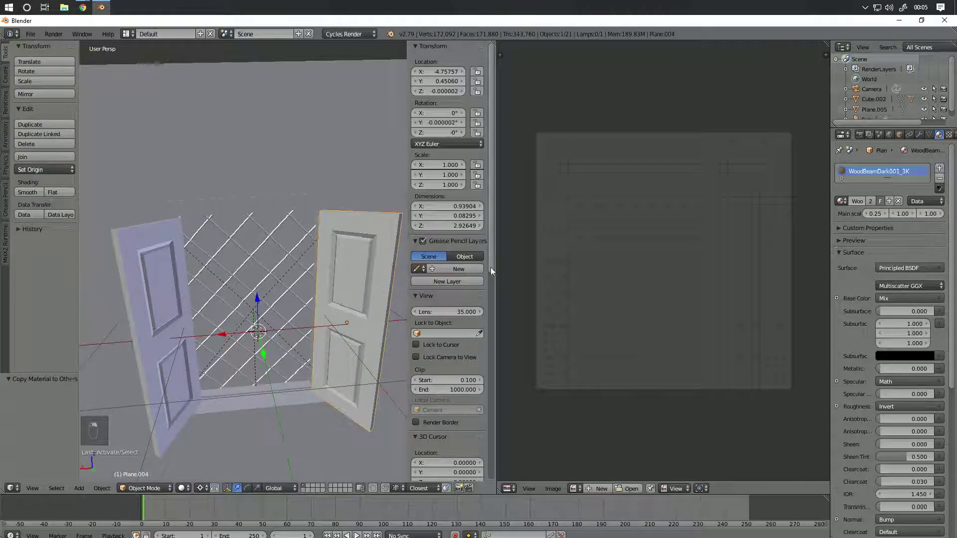
click(840, 201)
click(770, 274)
key(shift+z)
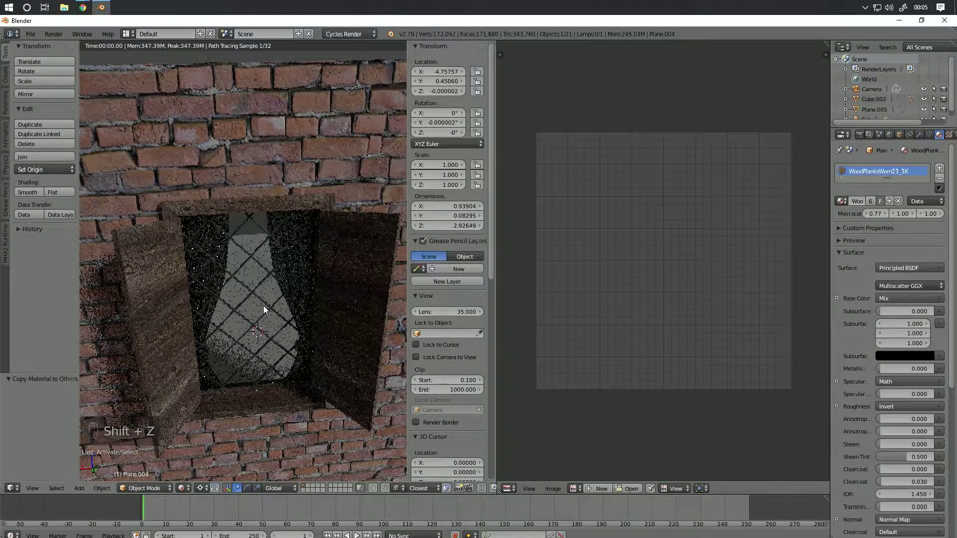
Step: Rotate the UV layout of the shutter on the window's right side by 90 degrees
key(z)
key(z)
key(z)
key(Tab)
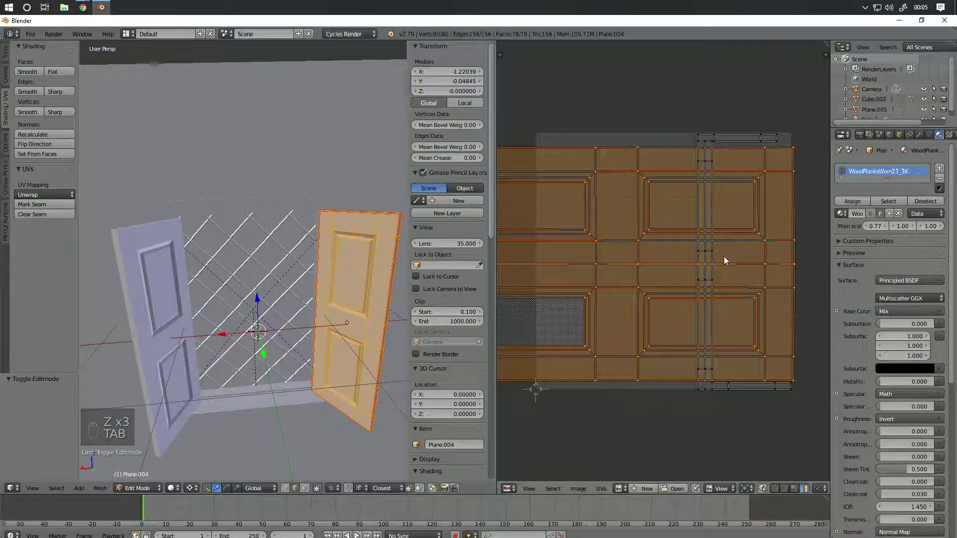
text(r90)
key(Return)
key(Tab)
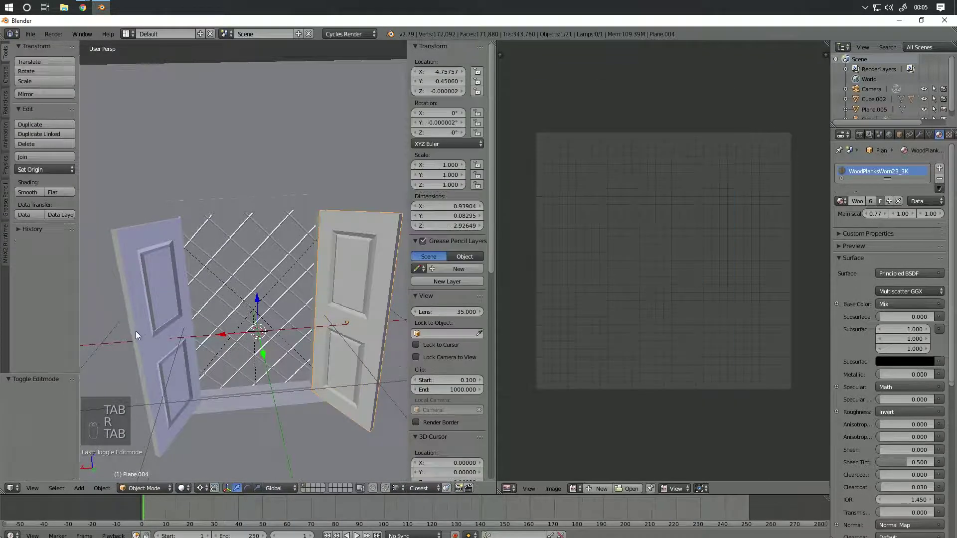
Step: Rotate the UV layout of the shutter on the window's left side by 90 degrees and preview the render
right_click(135, 331)
key(Tab)
text(r)
text(90)
key(Return)
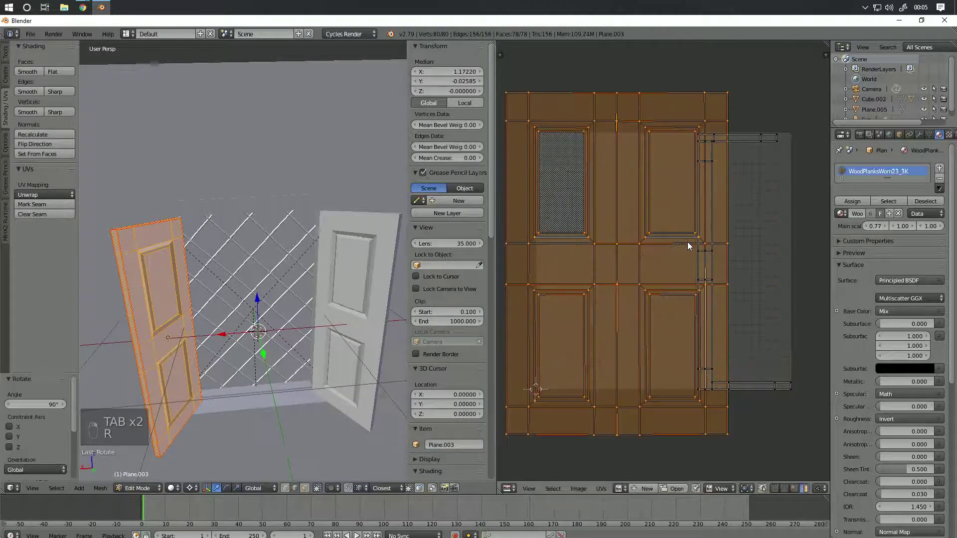
key(shift+z)
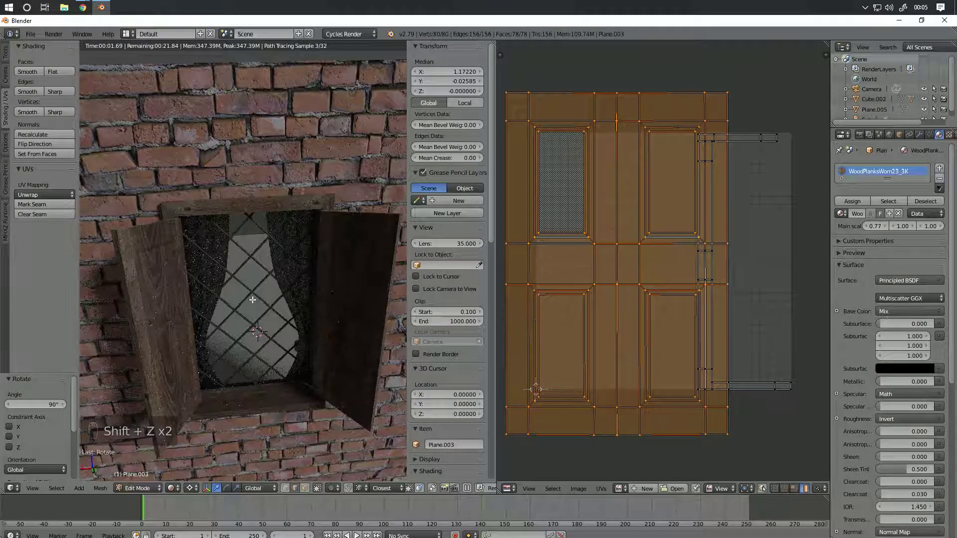
middle_drag(240, 300, 216, 256)
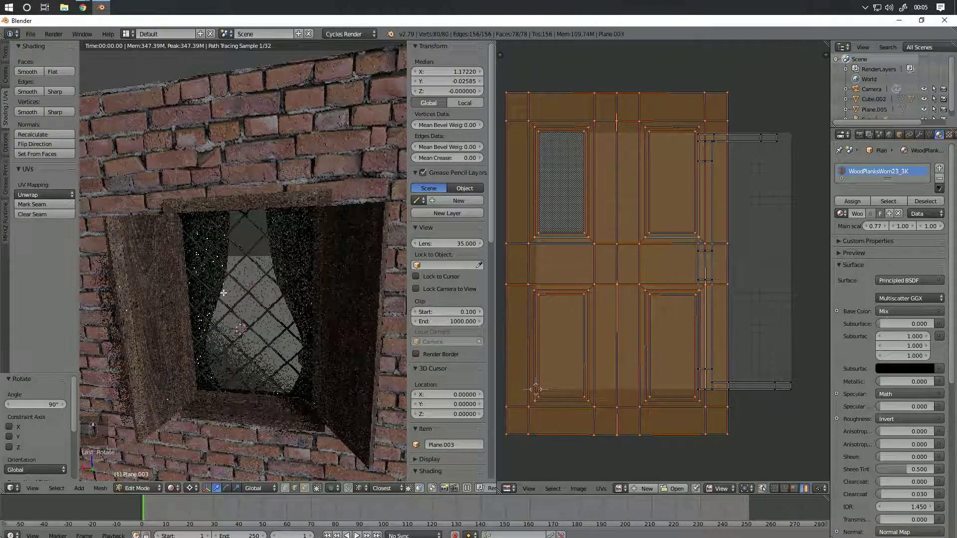
Step: Scale the left shutter's UVs by about 1.195 and shift them along X by about 0.047 and -0.094
key(s)
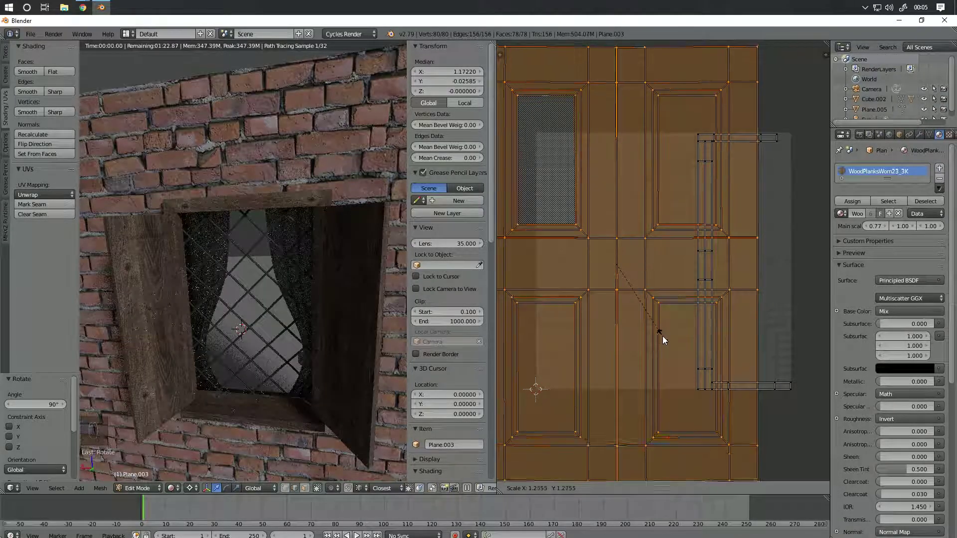
click(660, 332)
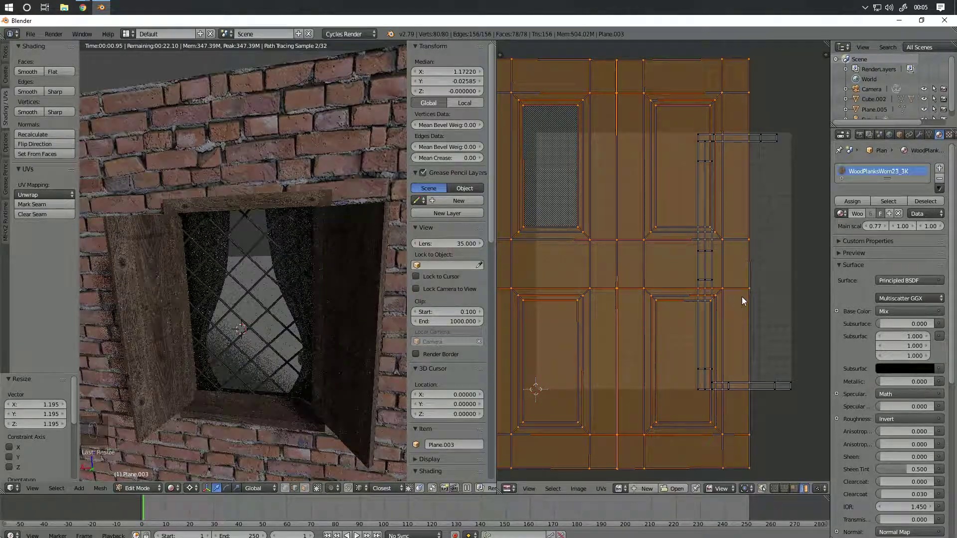
key(g)
key(x)
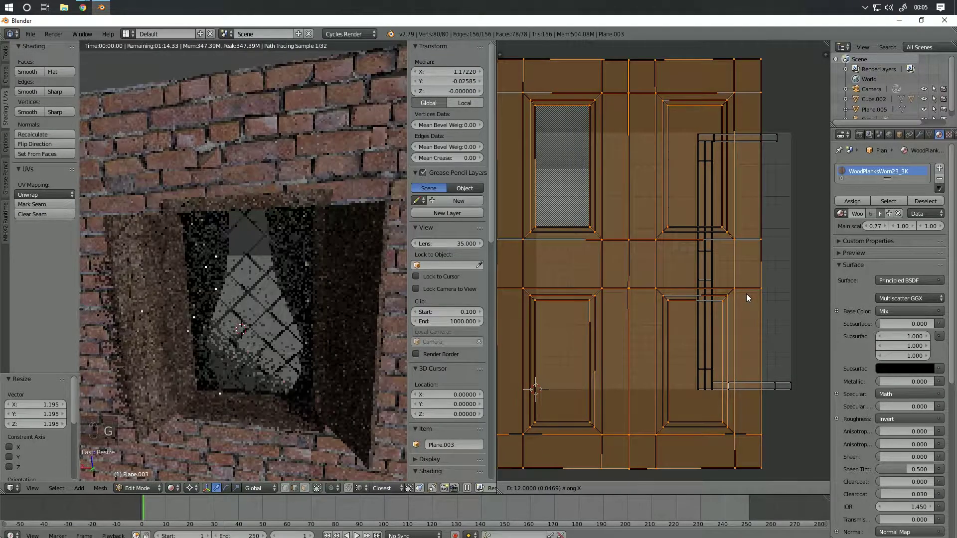
click(746, 294)
key(g)
key(x)
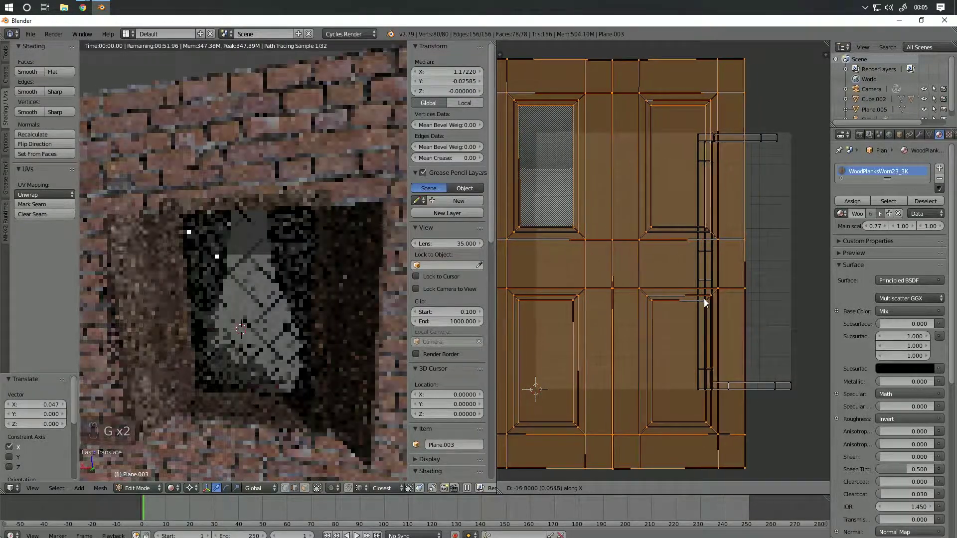
click(698, 304)
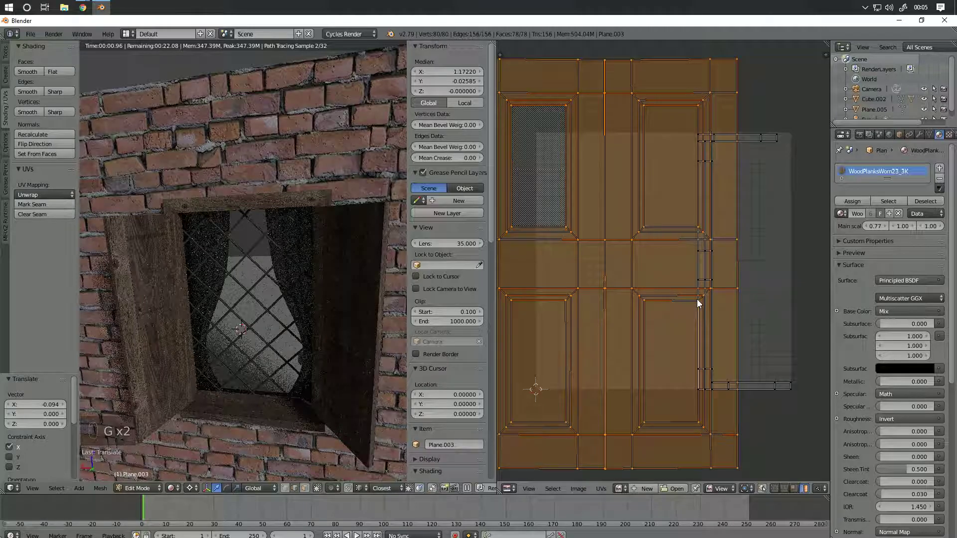
Step: Shift the left shutter's UVs by about -0.029 in X, scale them by 0.776, and shift them another -0.072 in X
key(g)
key(x)
click(689, 302)
key(s)
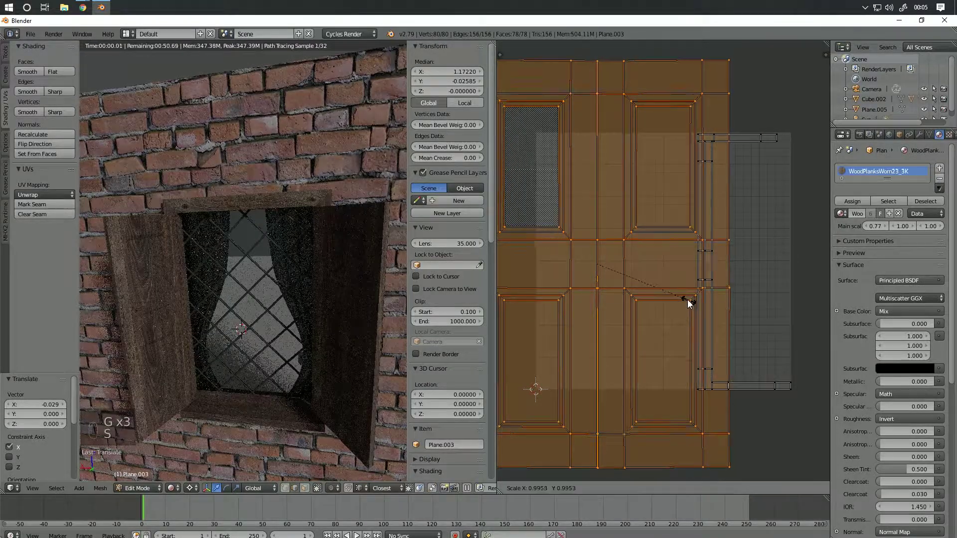
click(669, 292)
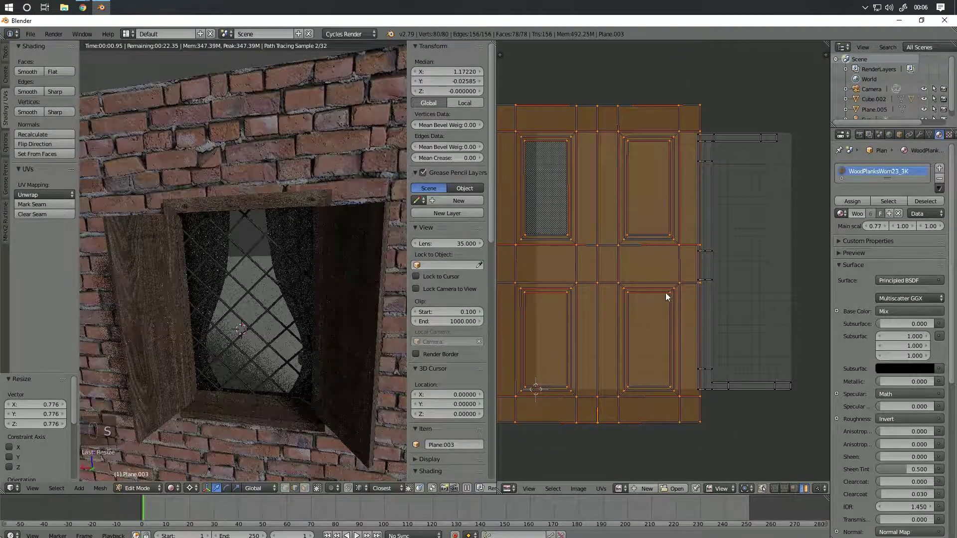
key(g)
key(x)
click(617, 297)
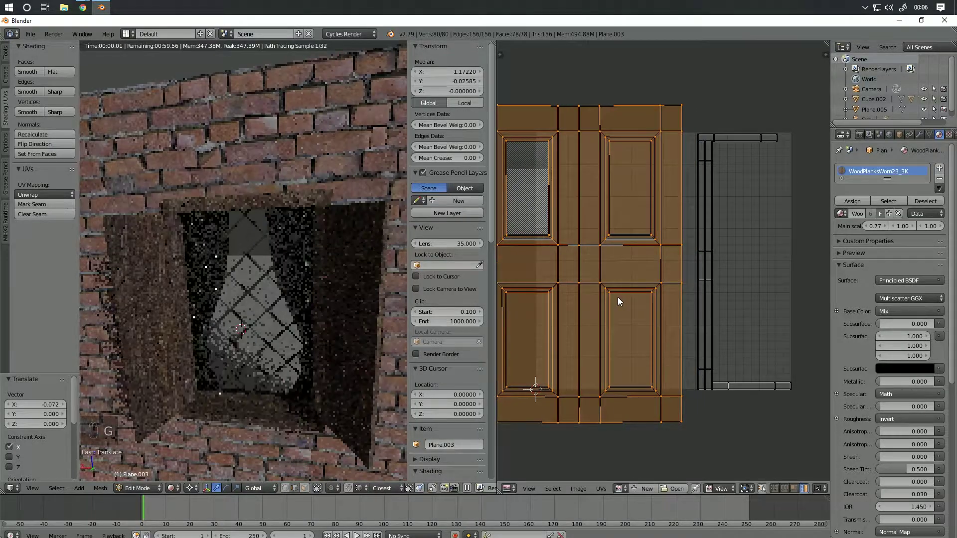
key(Tab)
key(Tab)
key(Tab)
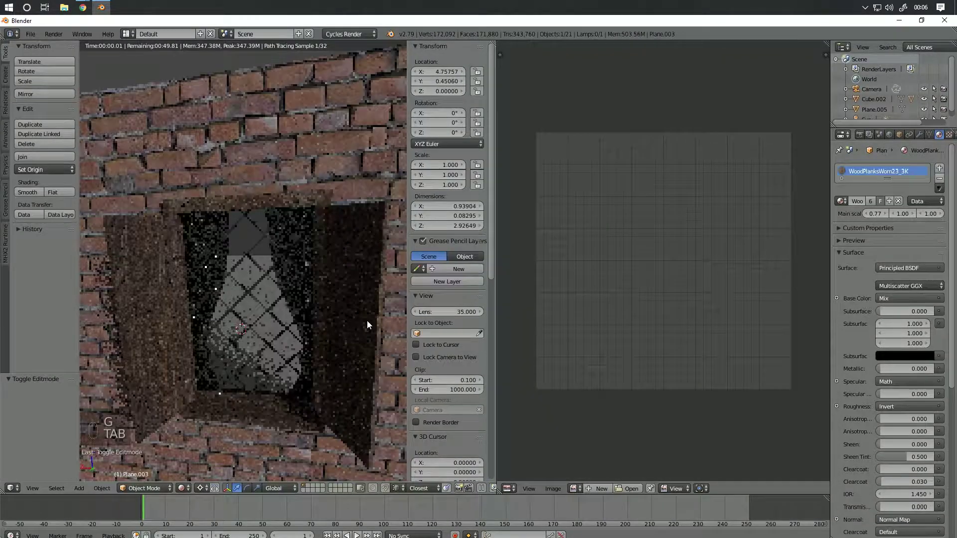
Step: Inspect the textured shutters and window in the rendered camera view
scroll(349, 310, down, 3)
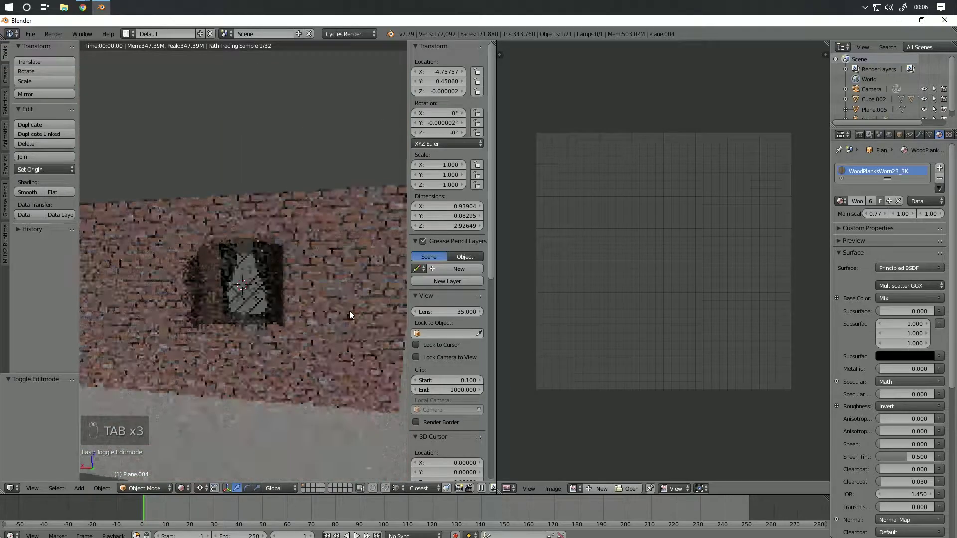
key(Right)
key(KP_0)
key(shift+z)
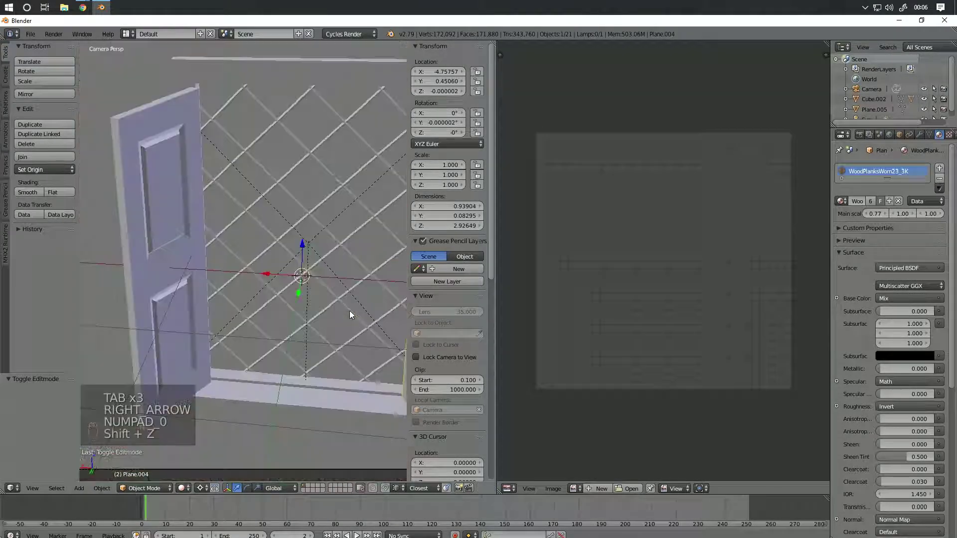
key(shift+z)
scroll(325, 279, up, 2)
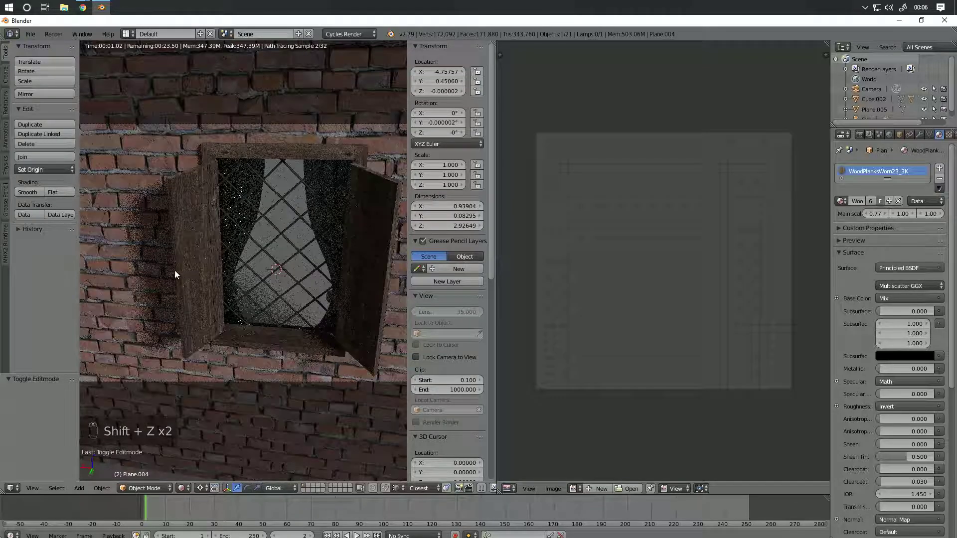
scroll(267, 280, down, 3)
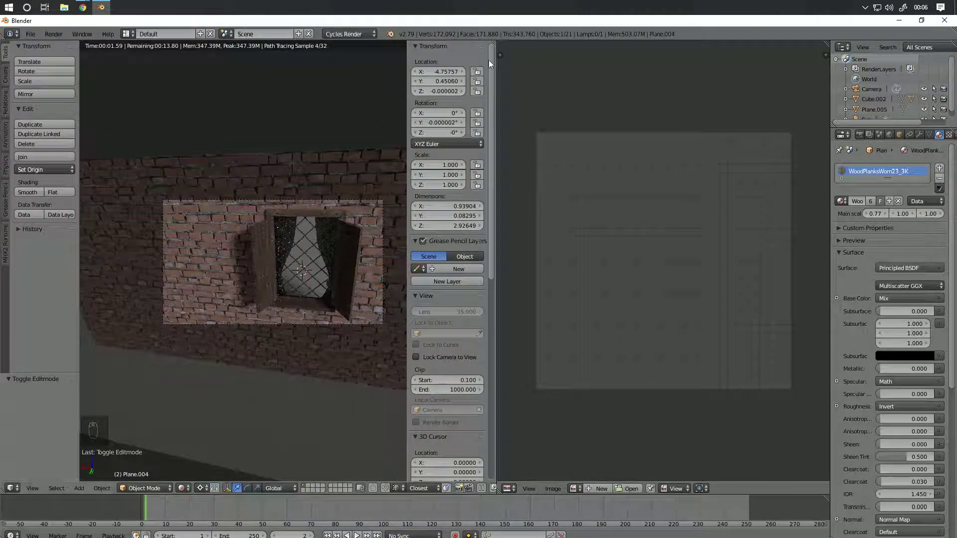
Step: Assign the existing WoodFlooring045_3K material to the large ground plane and preview it in rendered shading
key(z)
key(z)
key(z)
key(Tab)
key(Tab)
right_click(224, 411)
key(Tab)
middle_drag(224, 410, 346, 374)
click(843, 212)
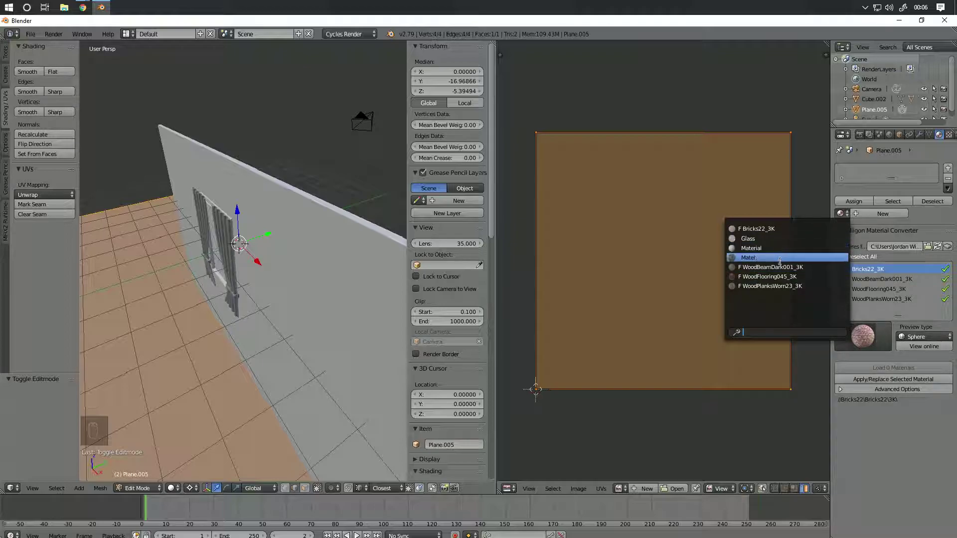
click(767, 276)
key(shift+z)
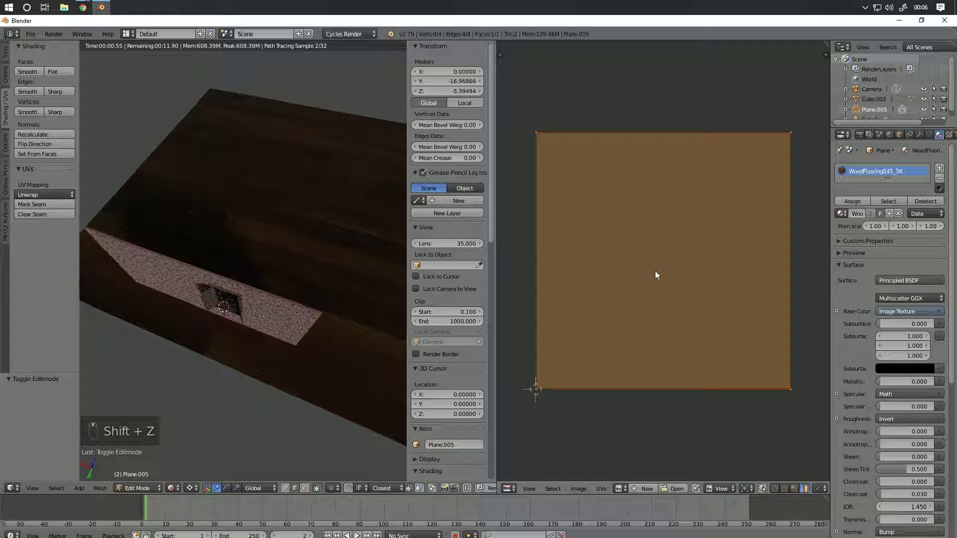
Step: Scale the ground plane's UVs by about 5.339 and check the rendered camera view
key(s)
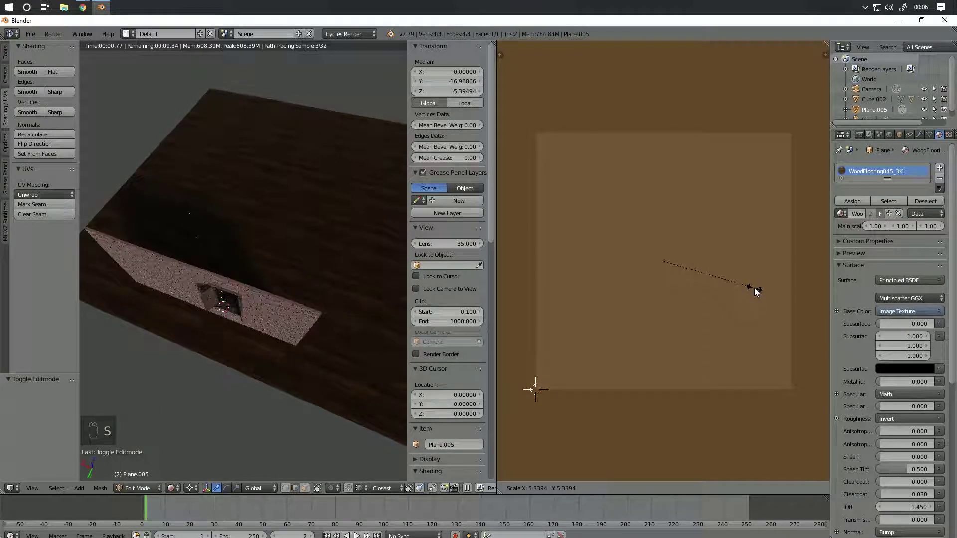
click(753, 289)
key(Tab)
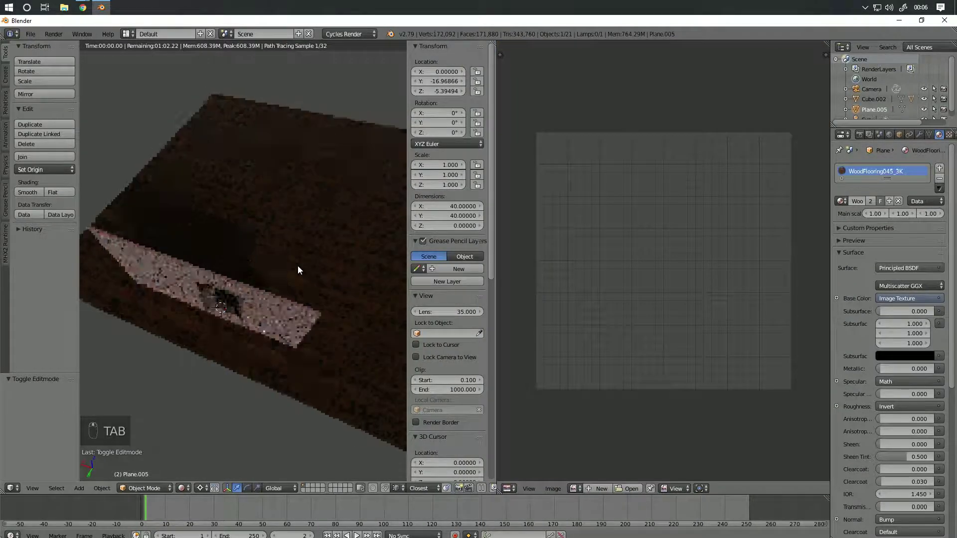
scroll(320, 268, down, 2)
key(KP_0)
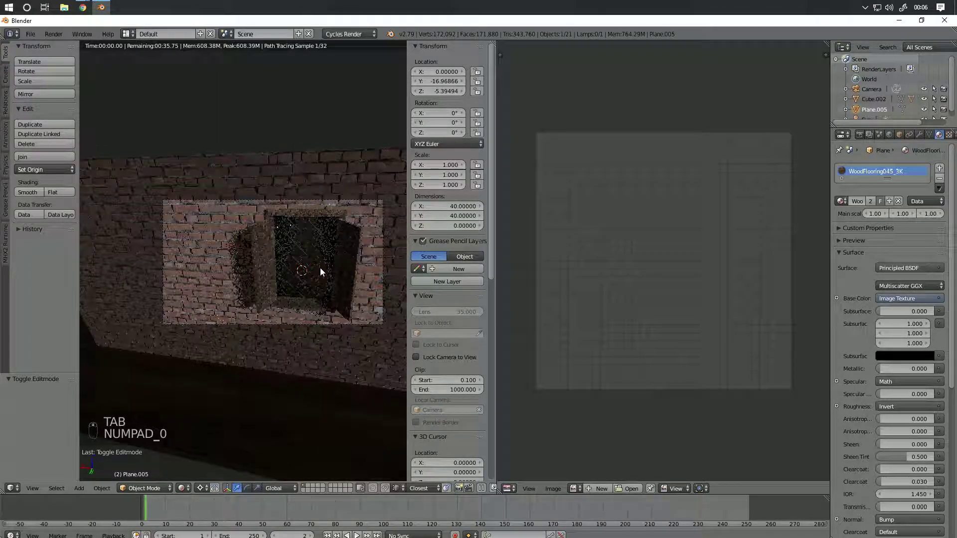
key(shift+z)
key(shift+z)
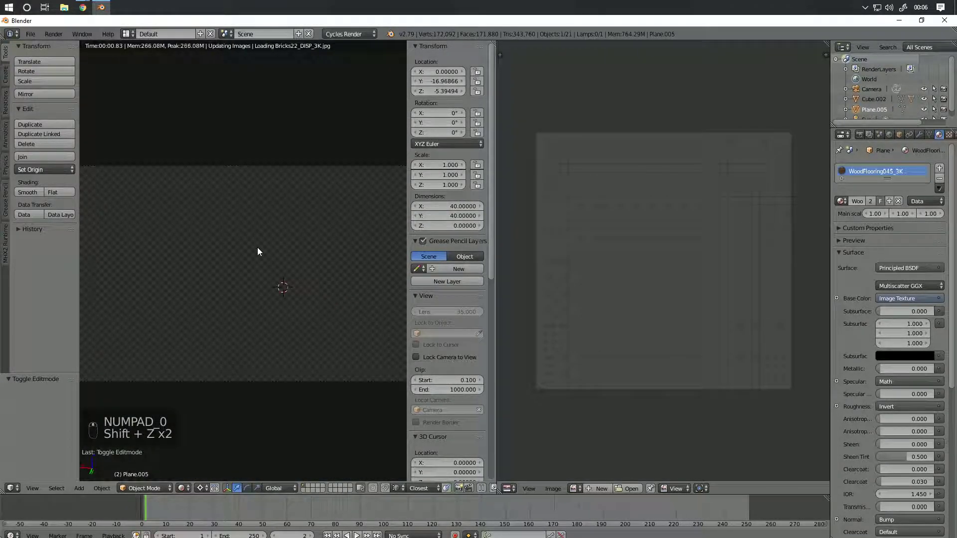
key(z)
key(z)
key(z)
middle_drag(278, 257, 246, 248)
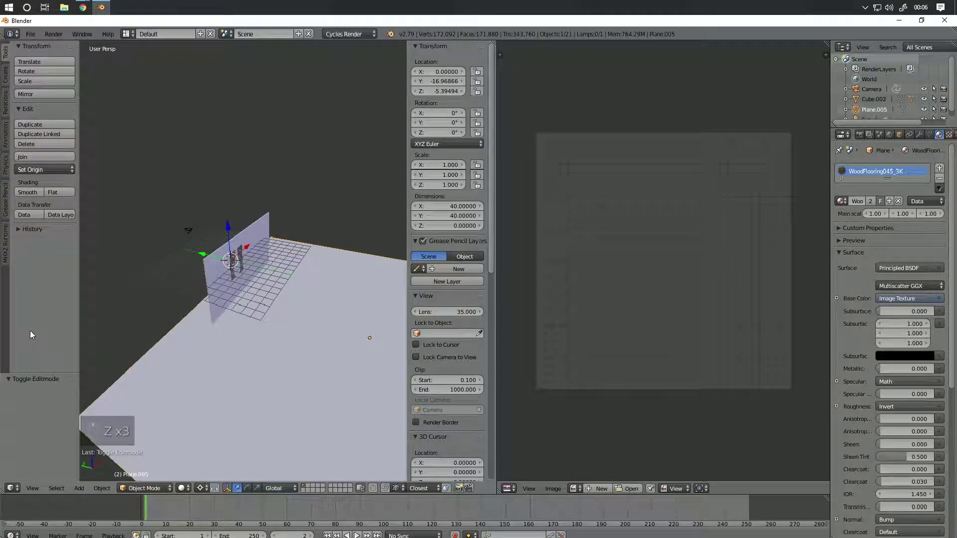
click(82, 490)
mouse_move(108, 474)
click(170, 390)
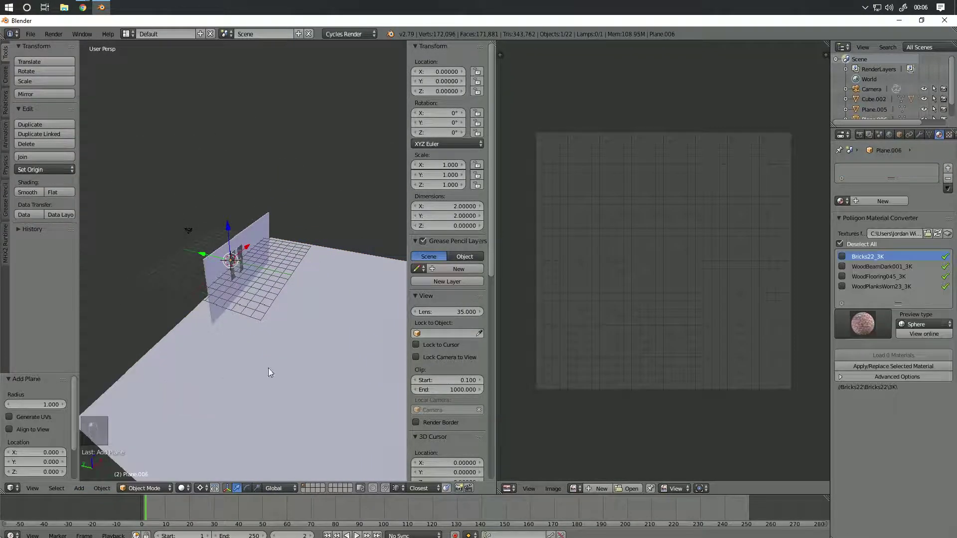
key(g)
key(z)
right_click(317, 301)
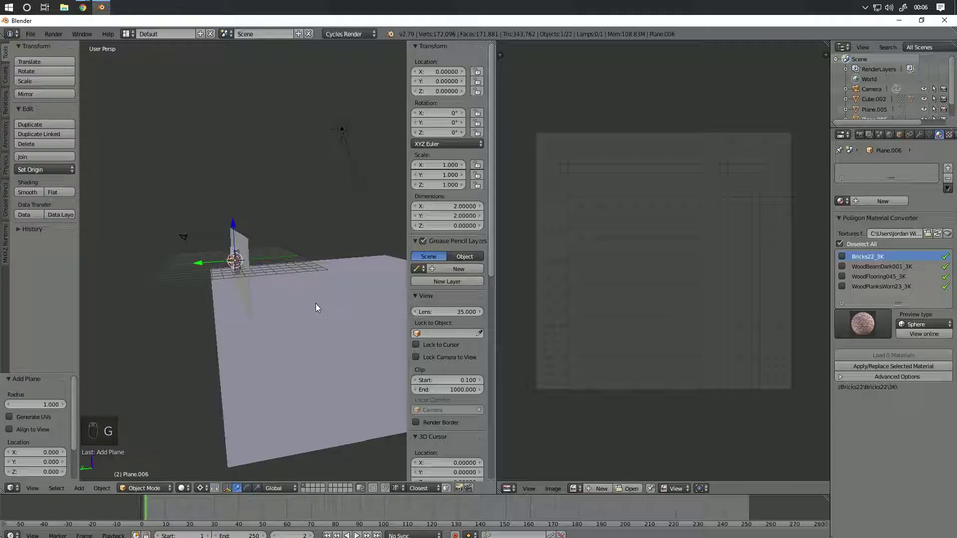
key(Delete)
click(316, 305)
Step: Duplicate the ground plane and raise the copy about 10.474 units along Z above the wall
right_click(318, 342)
key(shift+d)
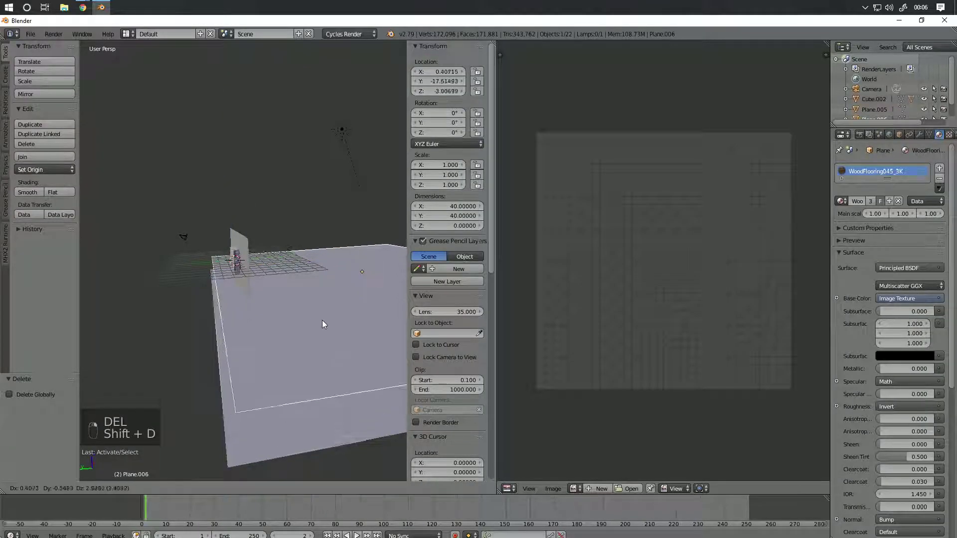
key(z)
click(317, 253)
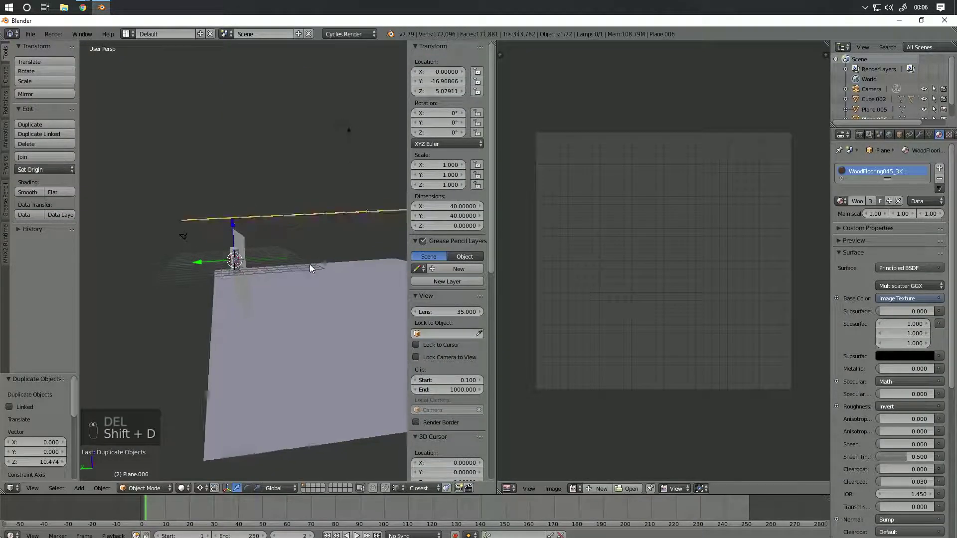
Step: Move the upper plane's edge nearest the wall about -2.744 along Y, plus another -0.553
key(shift+z)
key(z)
key(z)
key(z)
key(Tab)
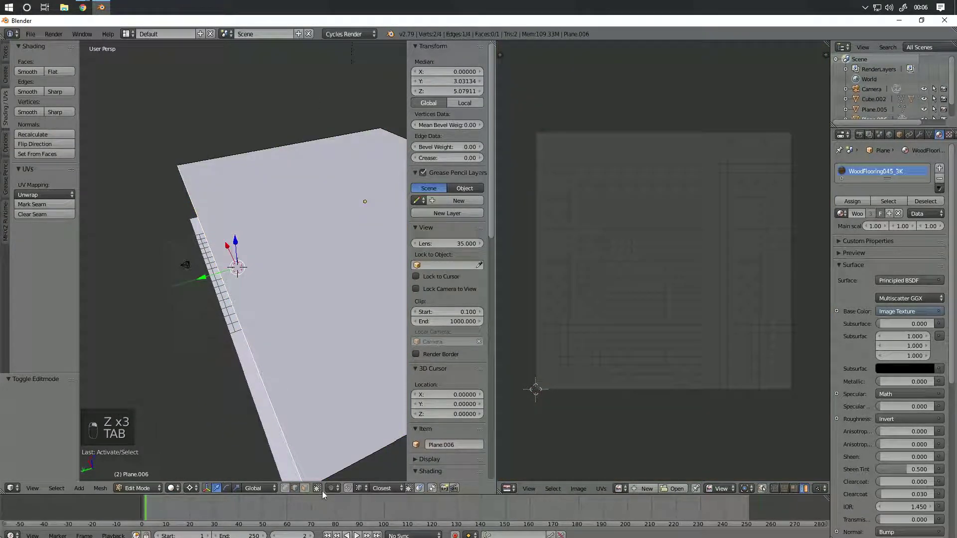
key(g)
key(y)
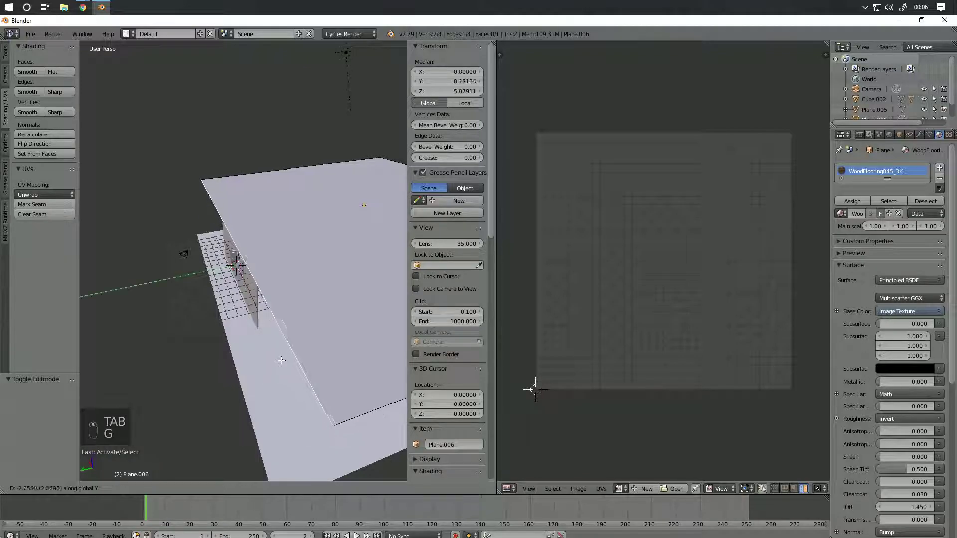
click(284, 360)
key(g)
key(y)
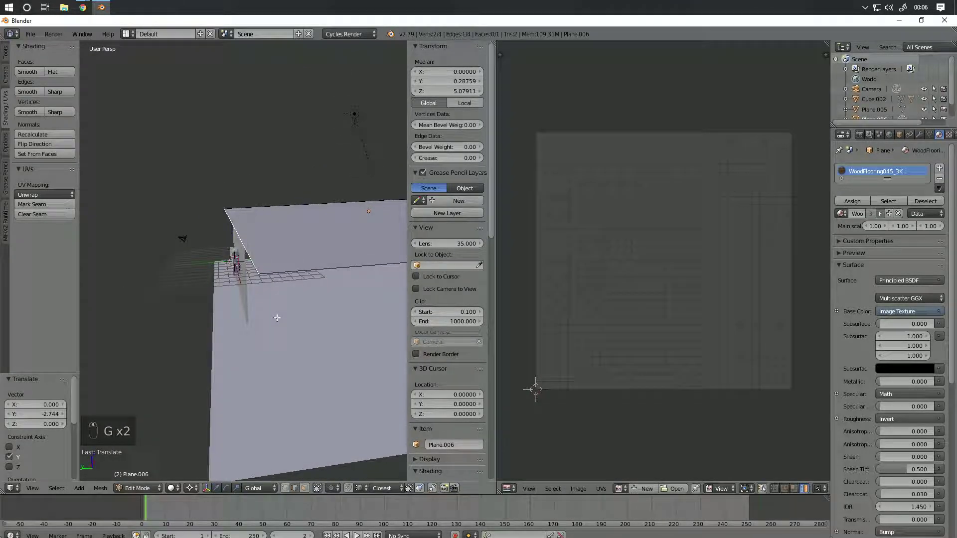
click(282, 317)
middle_drag(279, 320, 271, 315)
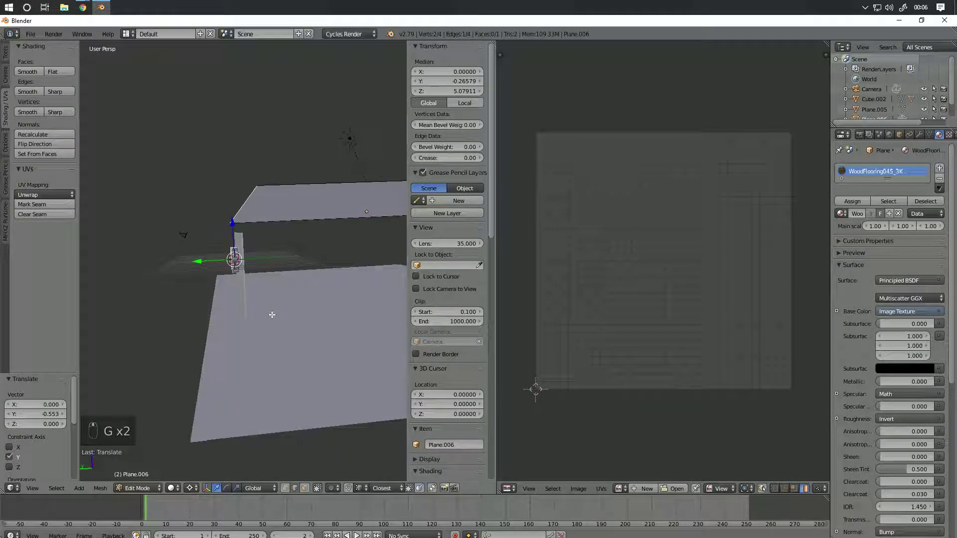
Step: Turn on snapping and snap the upper plane's near edge to the wall's depth
key(KP_0)
key(shift+z)
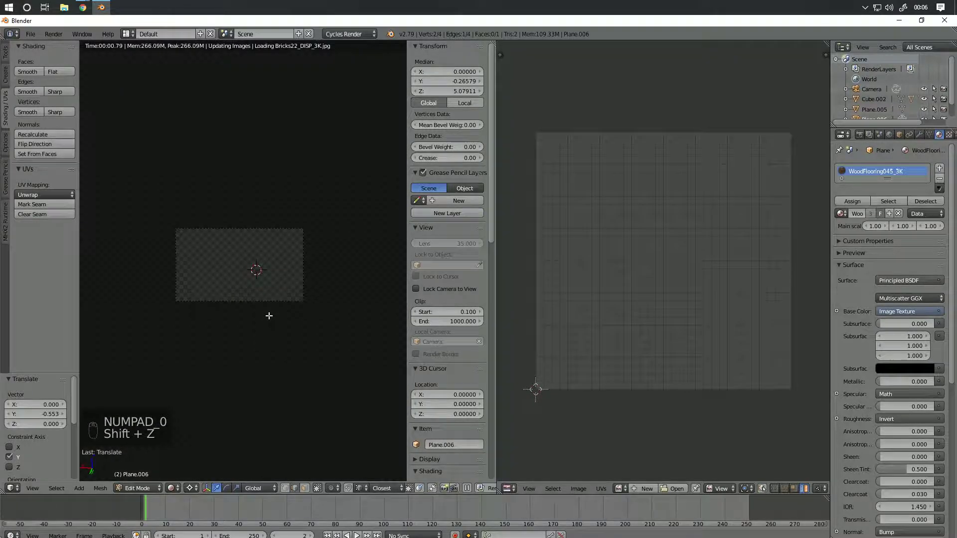
key(z)
key(z)
key(z)
mouse_move(273, 301)
middle_down()
mouse_move(289, 282)
mouse_move(336, 268)
middle_up()
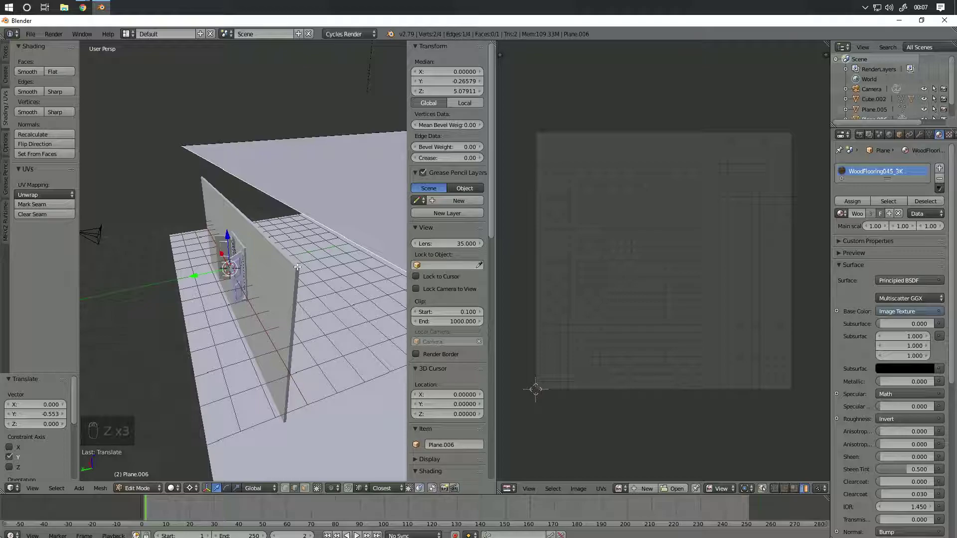
key(shift+Tab)
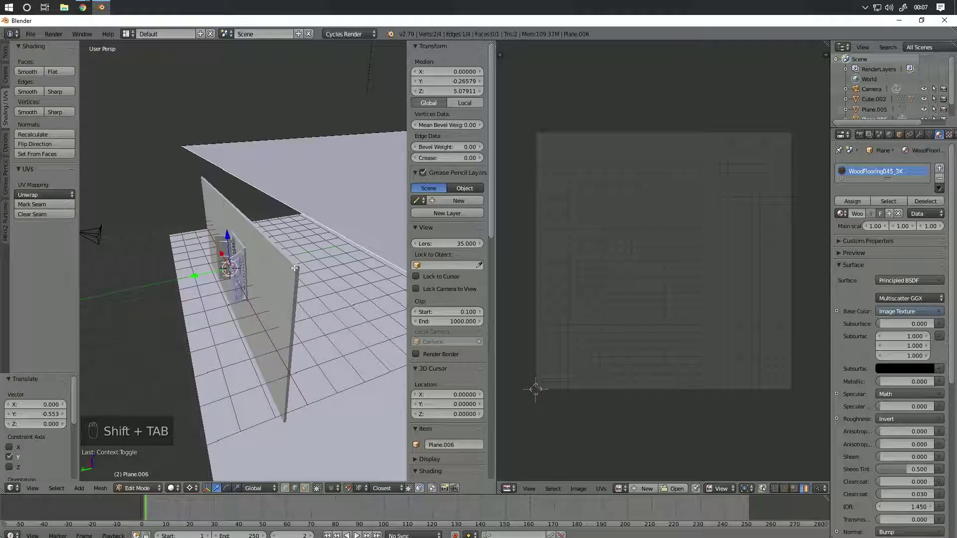
key(g)
click(294, 269)
middle_drag(294, 269, 285, 256)
Step: Lower the whole upper plane about 1.872 along Z onto the top of the wall and preview it in rendered shading
key(a)
key(a)
key(a)
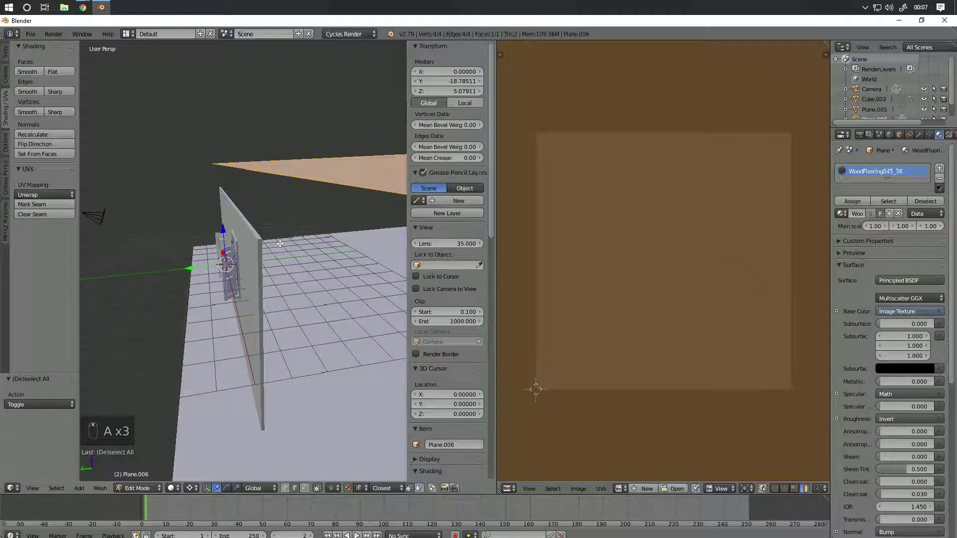
key(g)
key(z)
click(278, 238)
key(z)
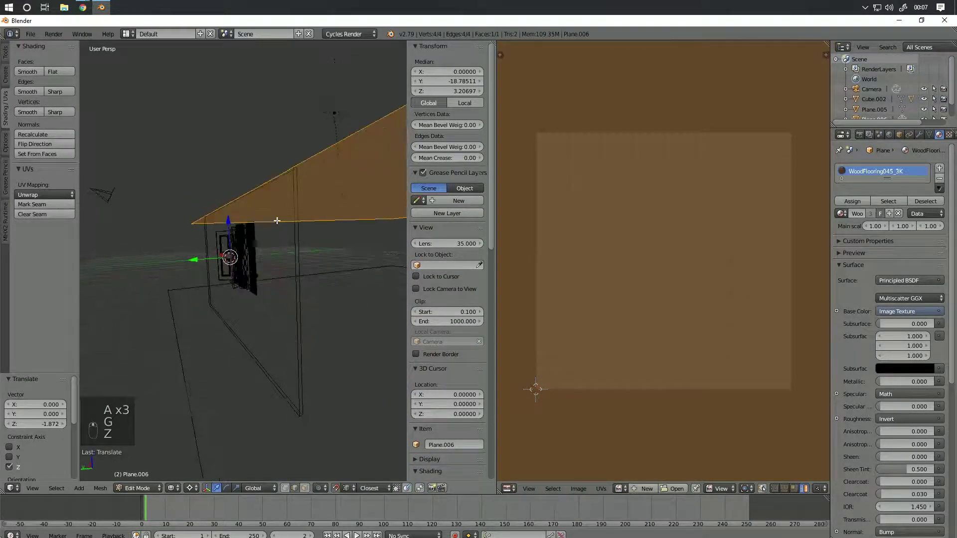
key(Tab)
key(shift+z)
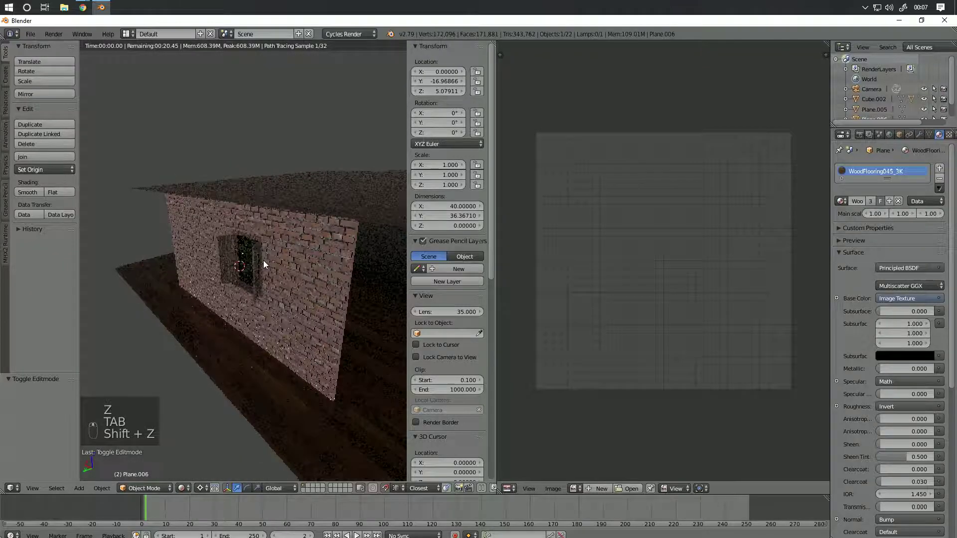
Step: Add a point lamp behind the window wall, moving it about -6.475 along Y and 1.761 up along Z
mouse_move(276, 261)
middle_down()
mouse_move(380, 261)
mouse_move(175, 250)
mouse_move(228, 245)
mouse_move(120, 262)
mouse_move(320, 270)
mouse_move(243, 253)
mouse_move(228, 203)
mouse_move(276, 243)
mouse_move(223, 261)
mouse_move(164, 247)
mouse_move(214, 255)
mouse_move(226, 269)
middle_up()
key(z)
key(z)
key(z)
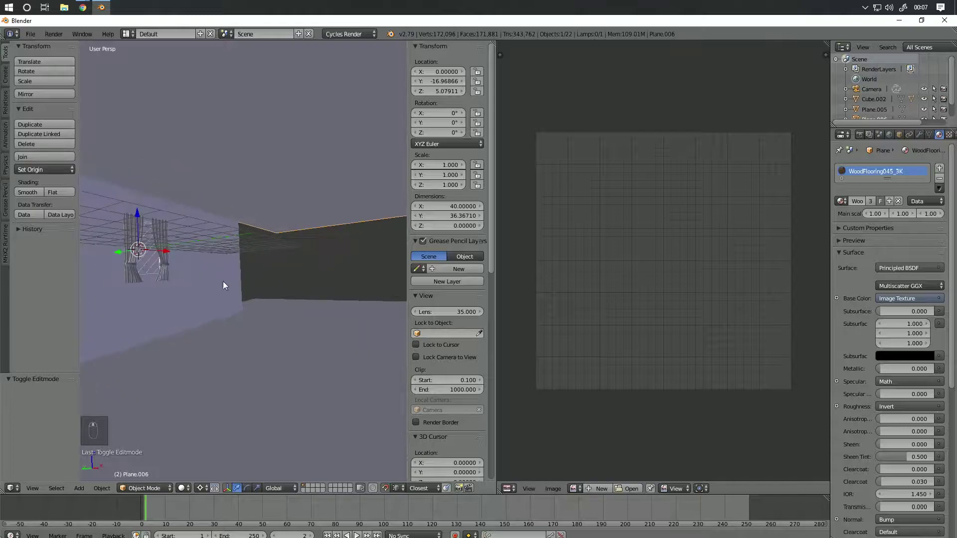
click(78, 488)
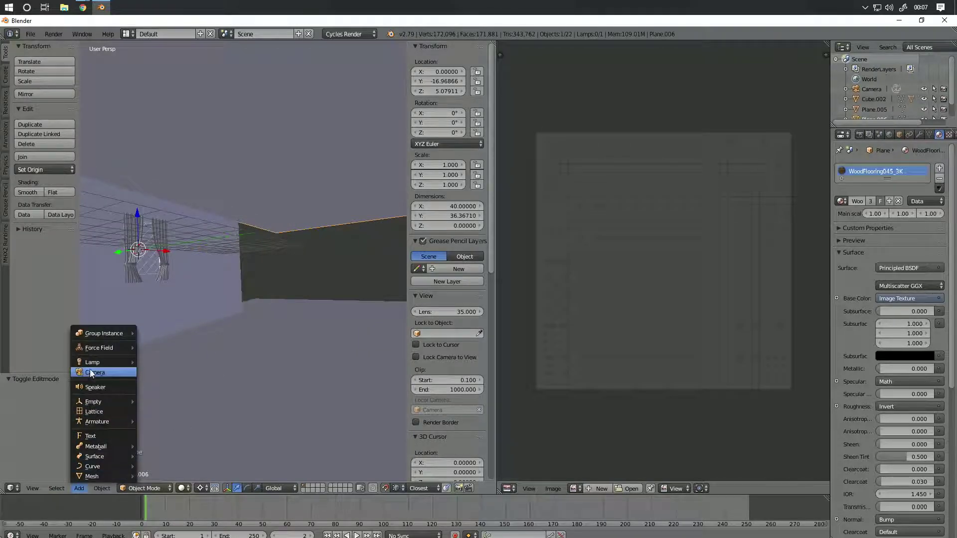
mouse_move(109, 363)
click(163, 362)
middle_drag(163, 362, 271, 326)
key(g)
key(y)
click(88, 328)
key(g)
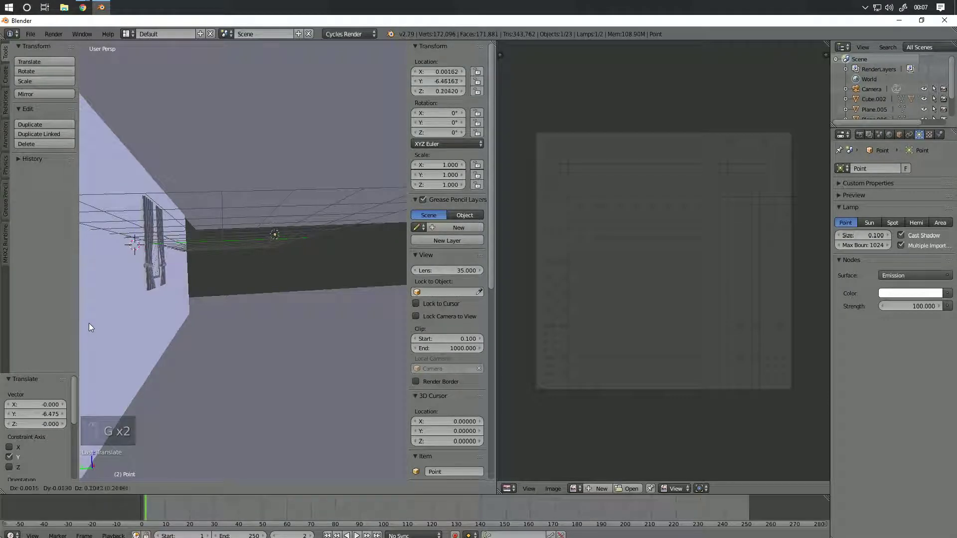
click(95, 286)
Step: Try moving the lamp about 5.502 along Y toward the curtains, and undo the move
middle_drag(94, 287, 104, 308)
key(g)
key(y)
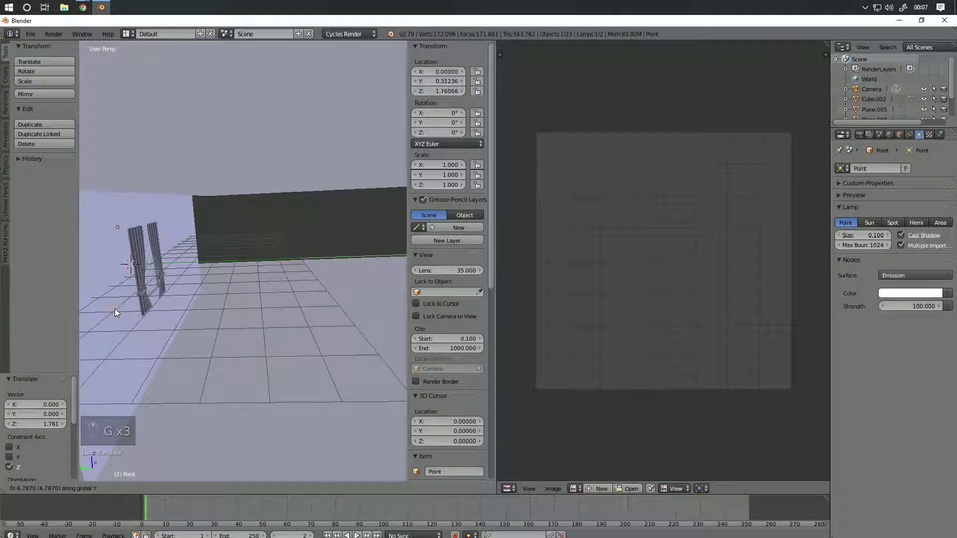
click(165, 301)
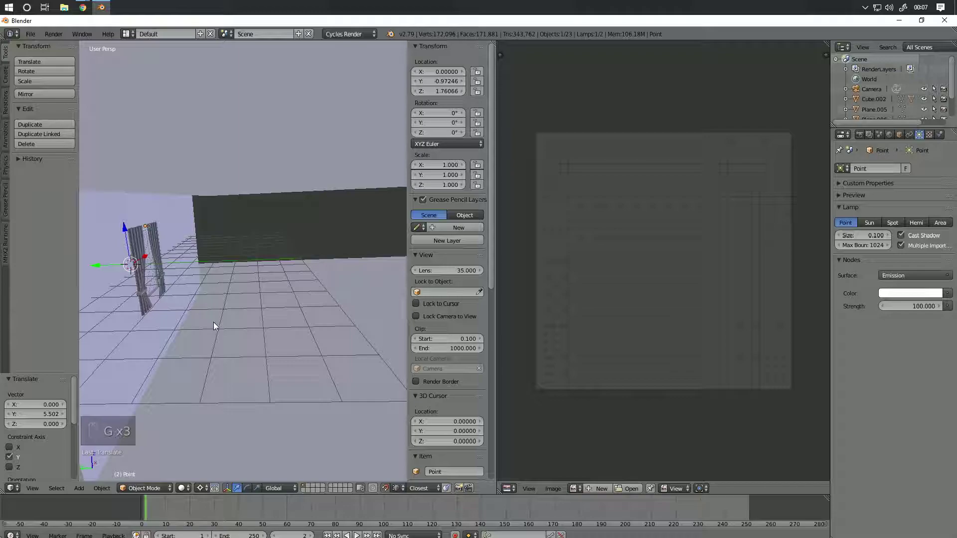
key(ctrl+z)
Step: Move the lamp away from the window to about Y -8.366 and raise it another 0.728 along Z
key(g)
key(y)
click(319, 322)
key(g)
key(z)
click(322, 303)
middle_drag(369, 291, 353, 290)
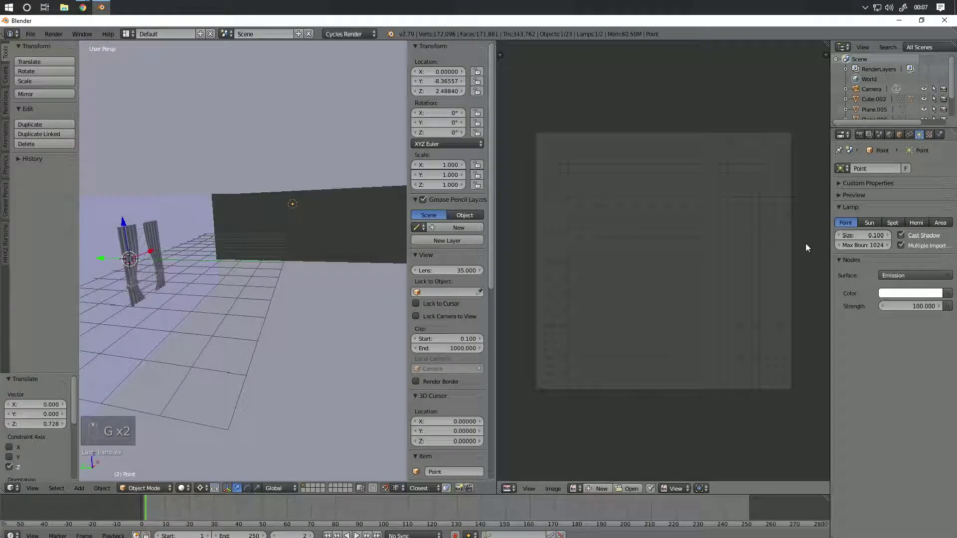
Step: Set the point lamp's size to 1.838, its strength to 136.3 and its color to a pale yellow
drag(864, 235, 883, 235)
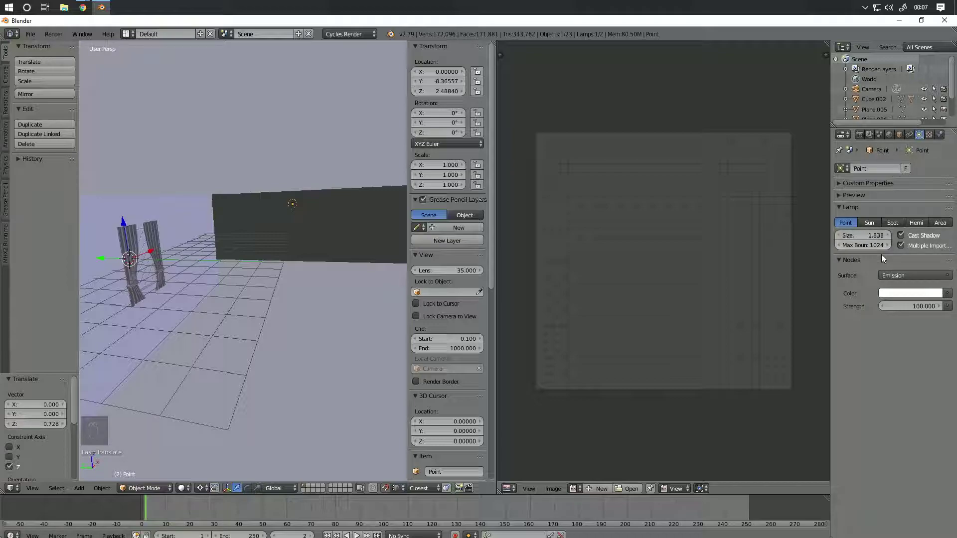
click(914, 294)
drag(904, 308, 922, 306)
click(918, 297)
drag(891, 194, 886, 191)
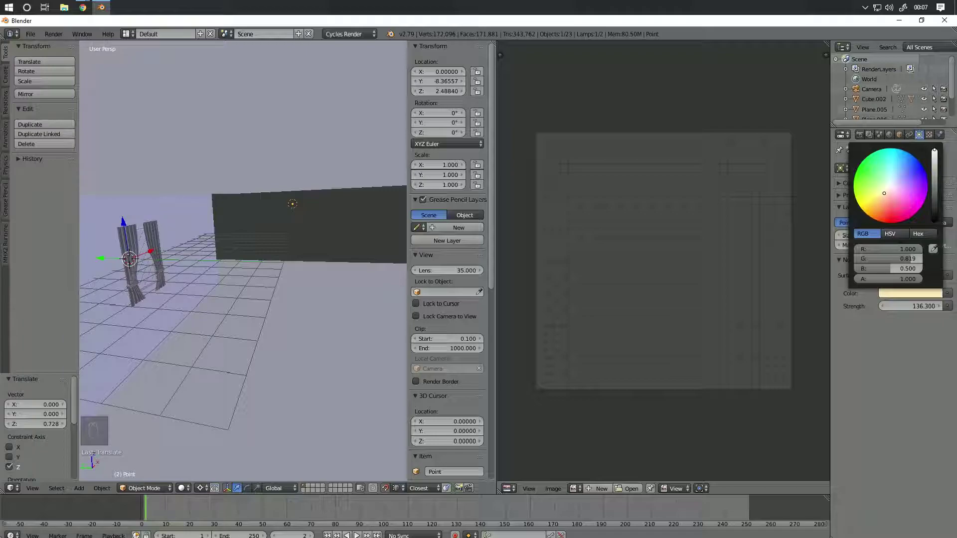
drag(883, 192, 889, 185)
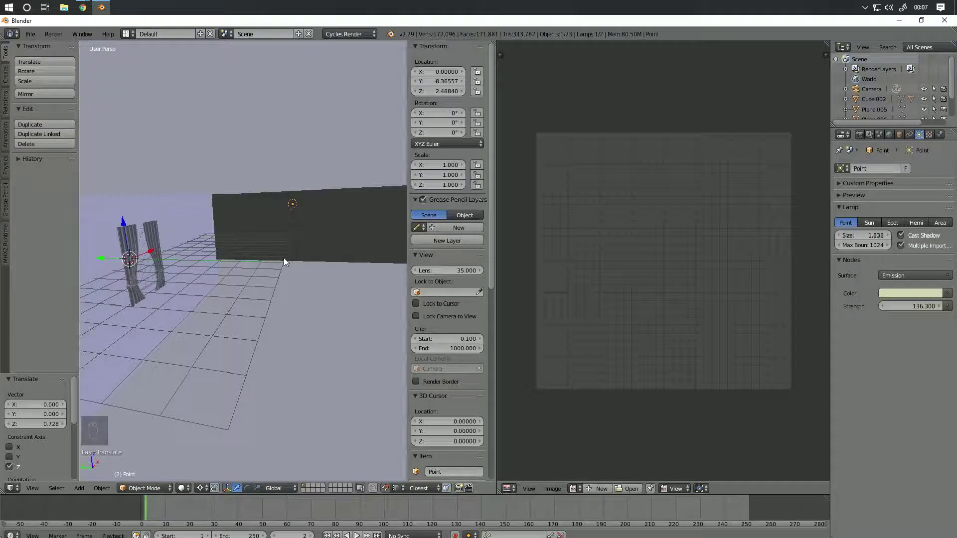
Step: Change the lamp type to Area and check its lighting in the rendered room and camera views
key(KP_0)
key(shift+z)
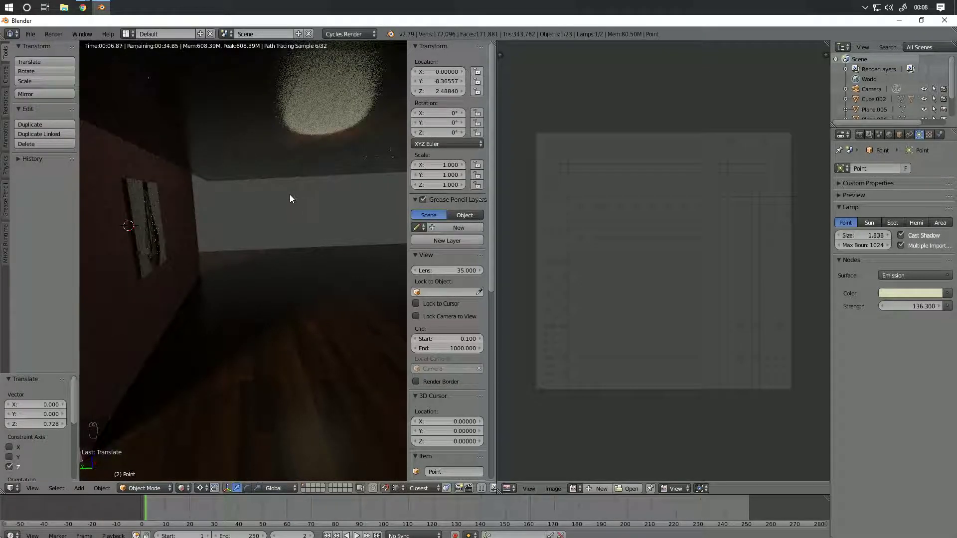
click(937, 224)
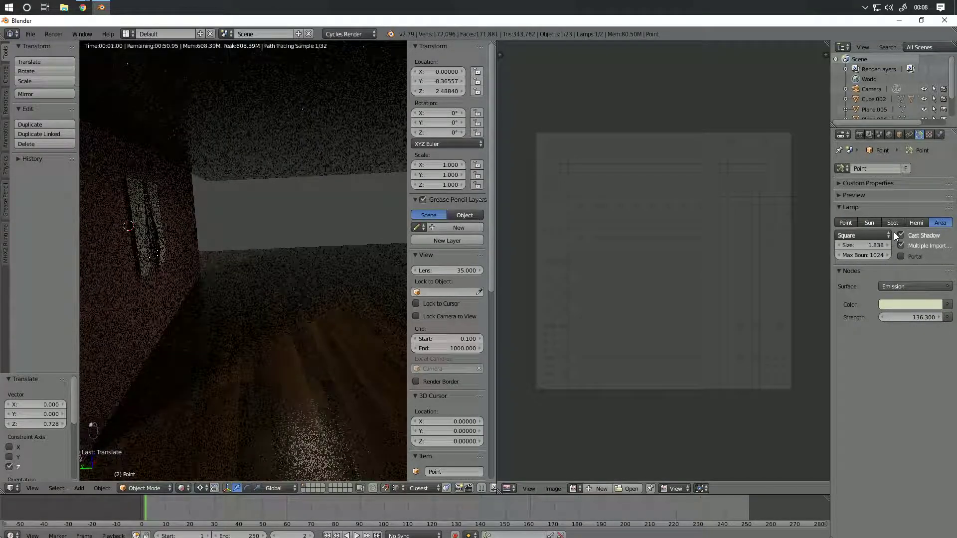
key(z)
key(z)
shift+middle_drag(324, 247, 263, 276)
key(shift+z)
key(shift+z)
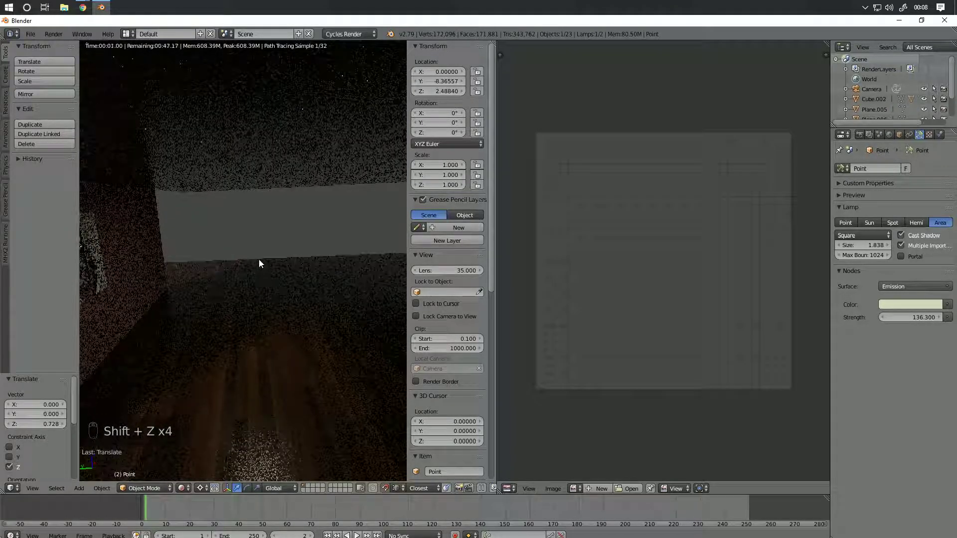
key(KP_0)
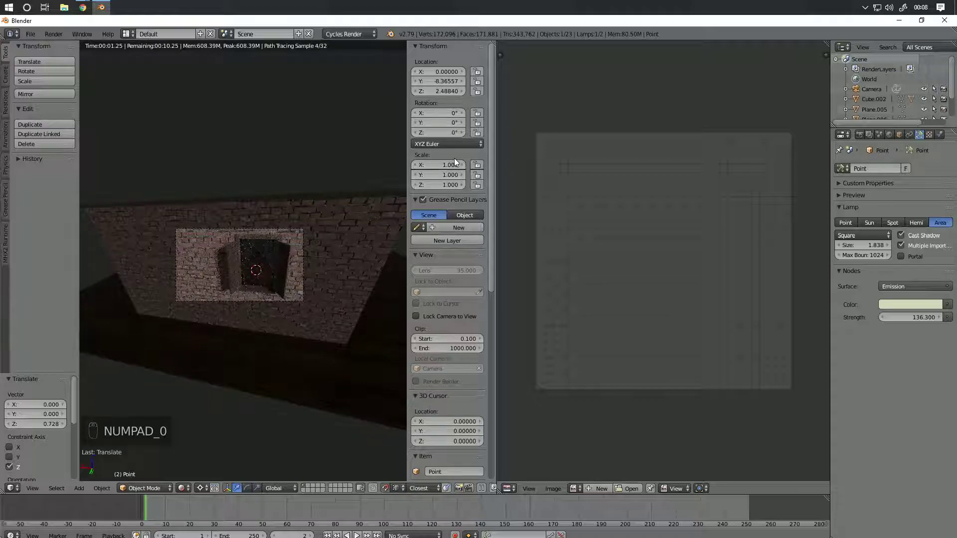
scroll(299, 243, up, 2)
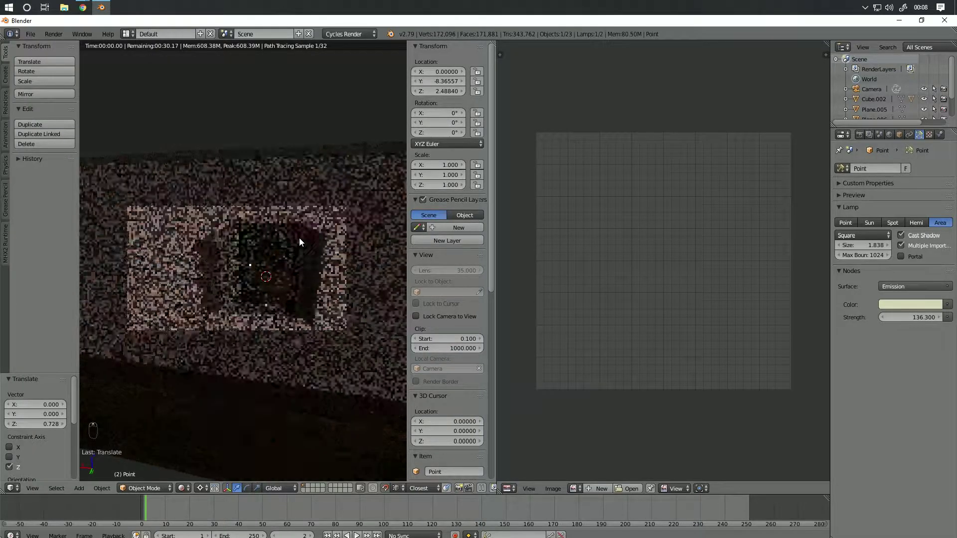
scroll(318, 246, up, 2)
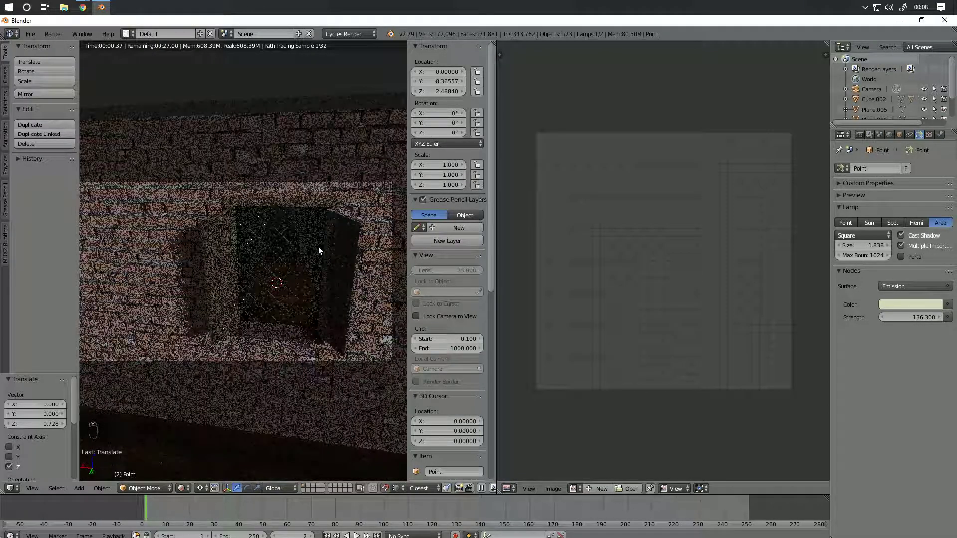
Step: Return to solid shading and select the curtains on the inner side of the window
key(z)
key(z)
key(z)
mouse_move(312, 250)
middle_down()
mouse_move(280, 240)
mouse_move(209, 245)
mouse_move(248, 241)
mouse_move(230, 239)
middle_up()
scroll(237, 223, up, 6)
right_click(174, 187)
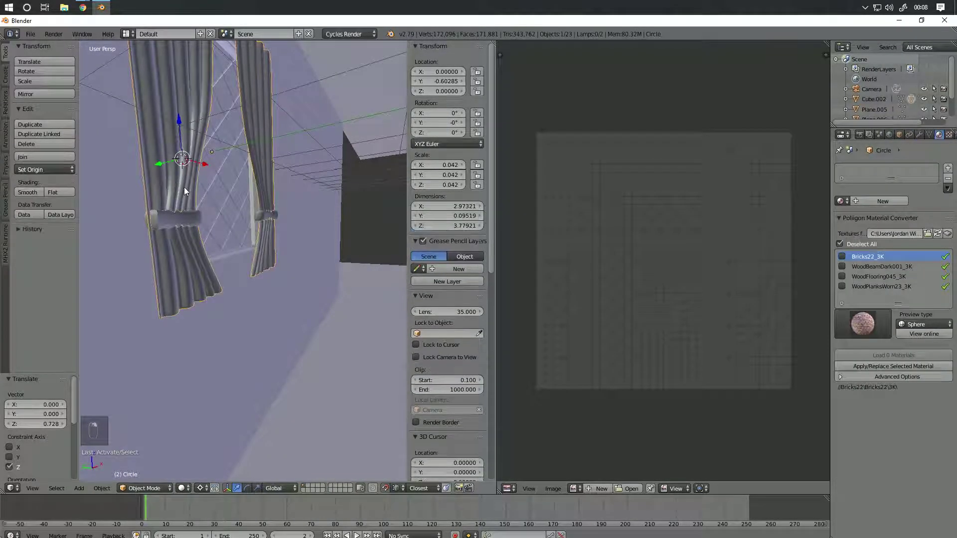
middle_drag(184, 187, 255, 220)
key(Tab)
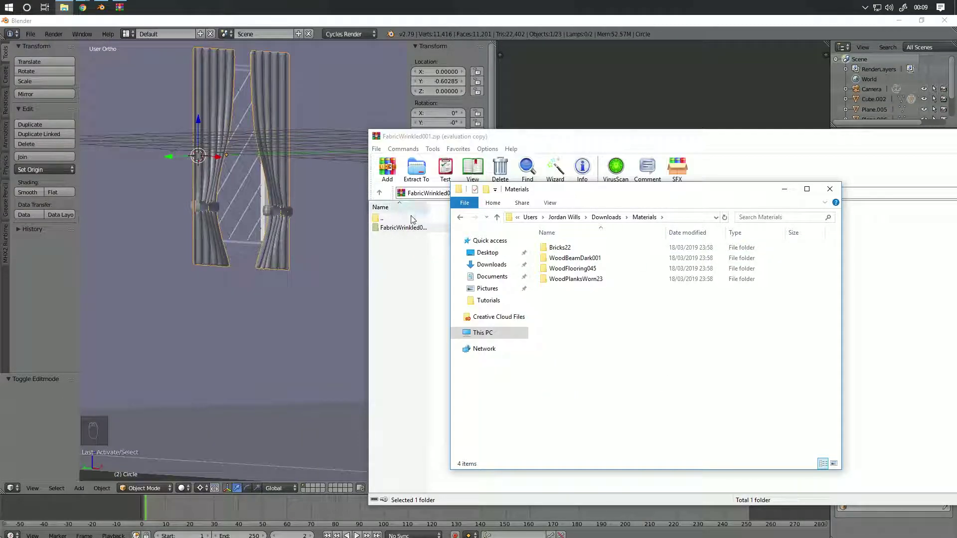
Step: Extract the FabricWrinkled001 folder from its zip archive into the Materials folder in Downloads
drag(397, 232, 507, 239)
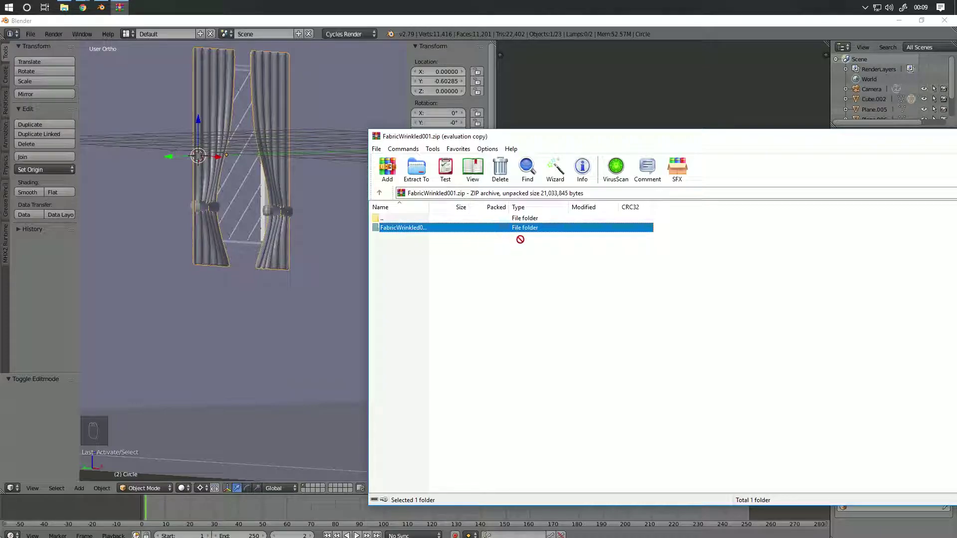
drag(63, 7, 583, 305)
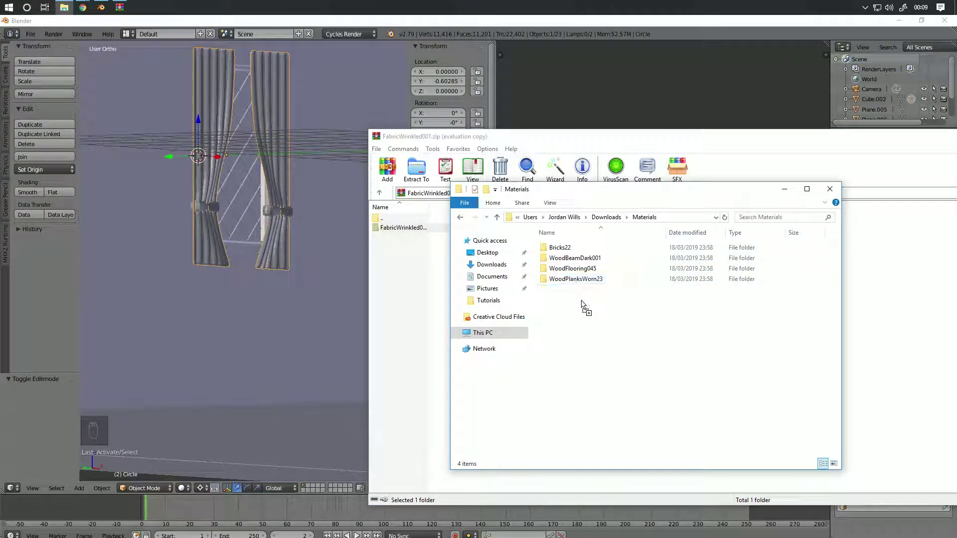
Step: Close the archive and folder windows, refresh the Poliigon converter's texture list and load the FabricWrinkled001_3K material
drag(842, 139, 639, 149)
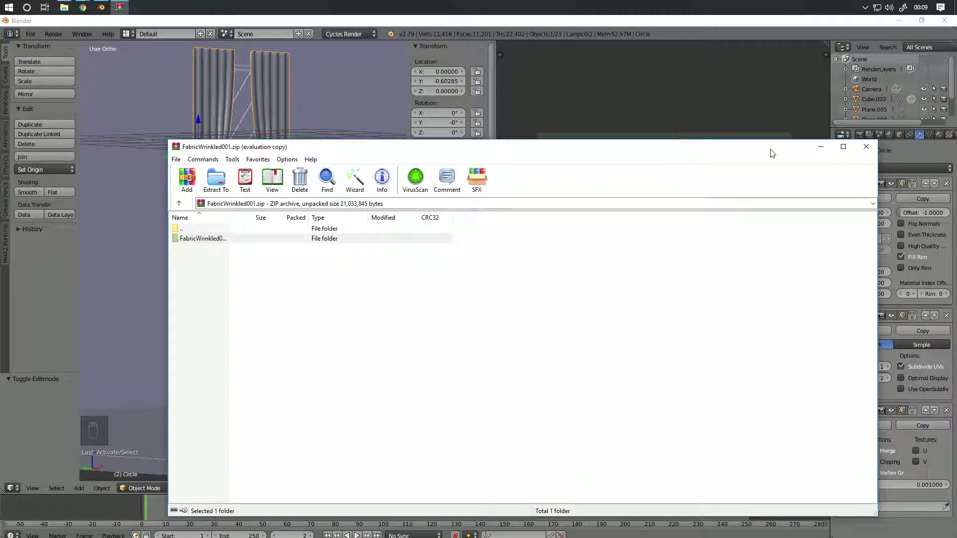
click(867, 149)
click(831, 188)
click(938, 136)
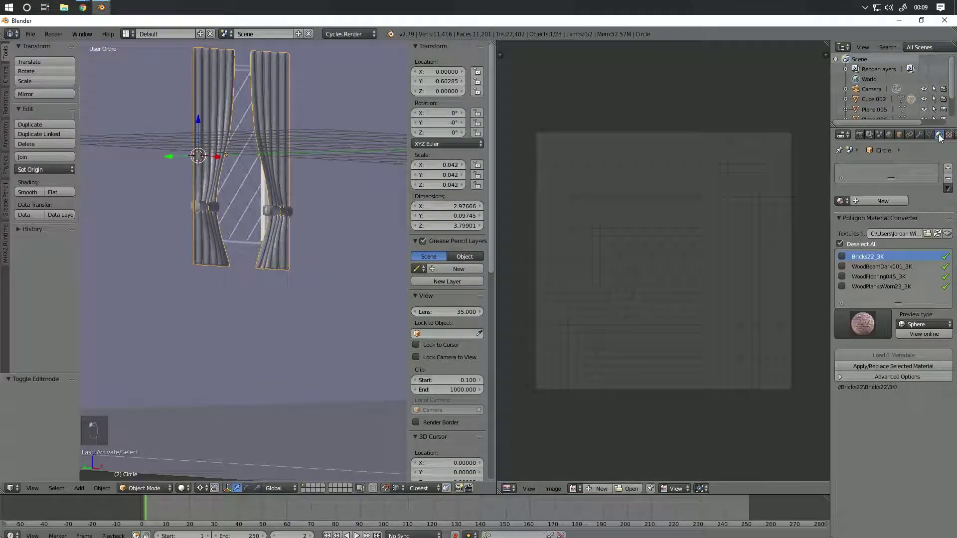
click(937, 233)
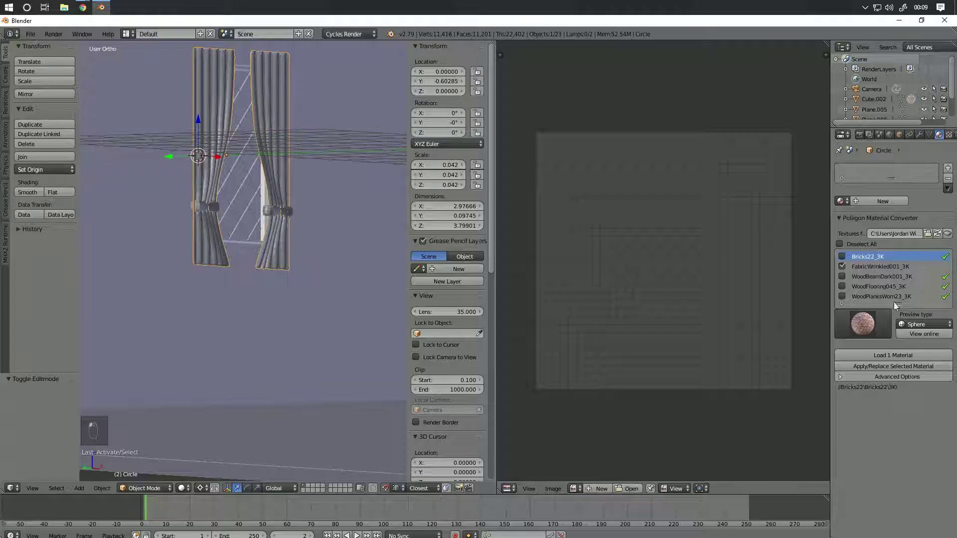
click(893, 355)
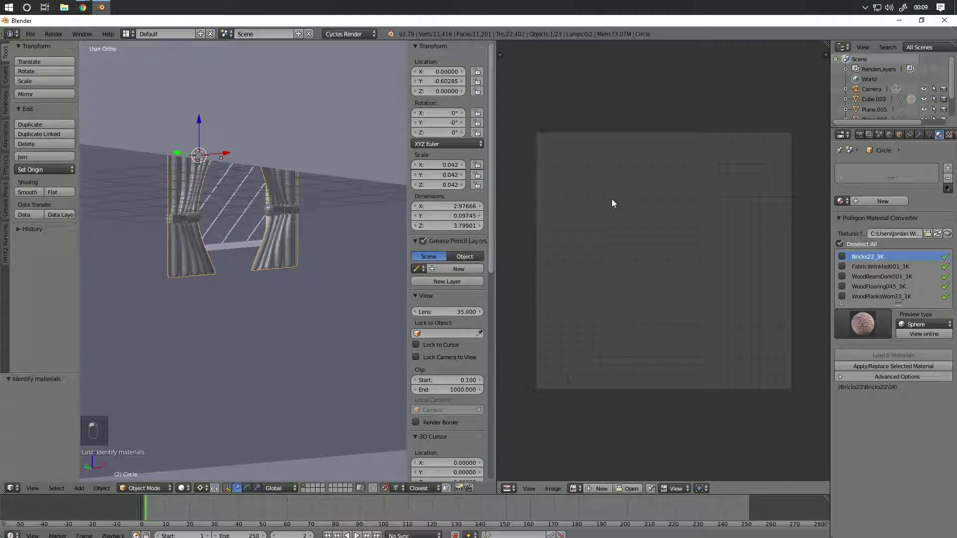
Step: Assign the FabricWrinkled001_3K material to the curtains and to their tiebacks
click(842, 201)
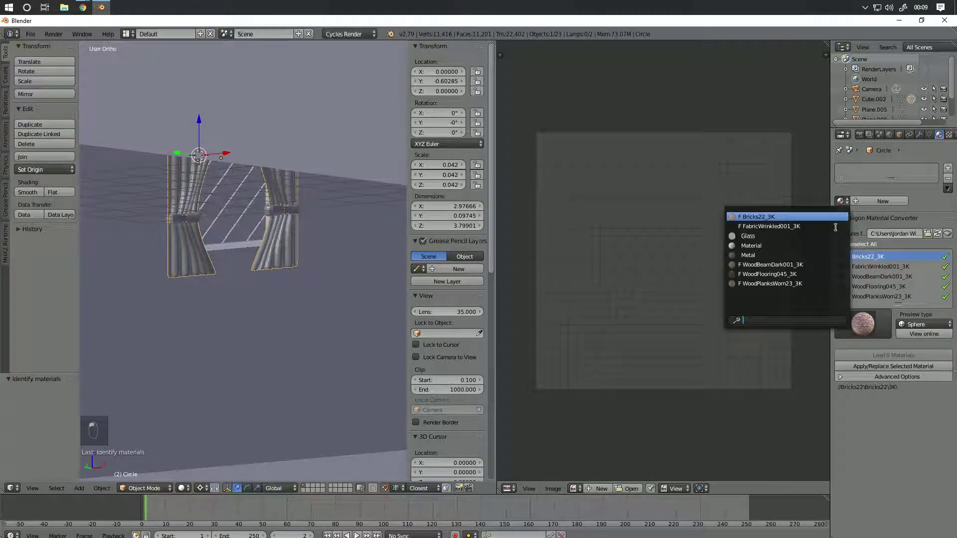
click(769, 226)
middle_drag(319, 259, 225, 247)
right_click(176, 209)
click(840, 201)
key(Down)
key(Down)
key(Down)
key(Down)
key(Down)
key(Up)
key(Up)
key(Up)
key(Up)
key(Return)
Step: Preview the fabric in rendered shading, return to solid shading and replace the UV/Image Editor with the Node Editor
middle_drag(382, 290, 261, 301)
key(shift+z)
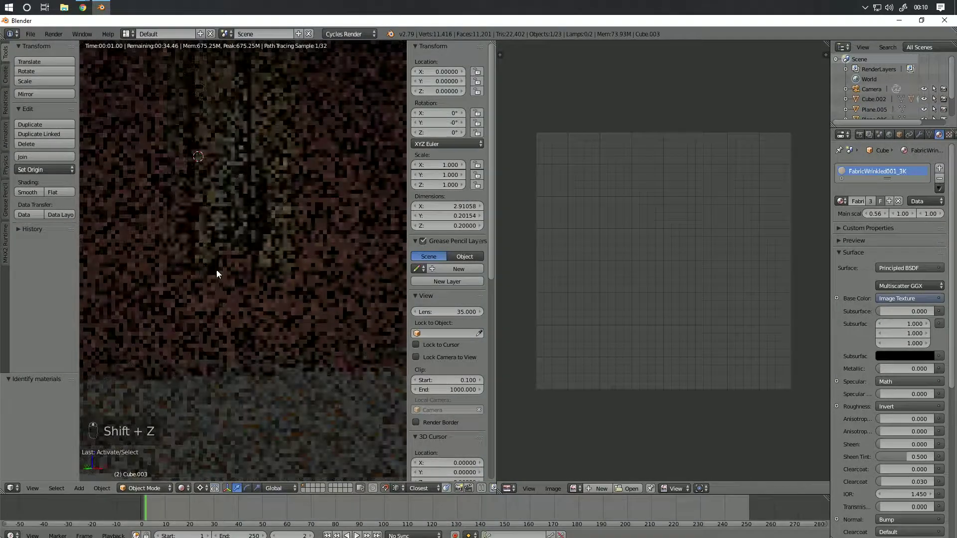
key(z)
key(z)
key(z)
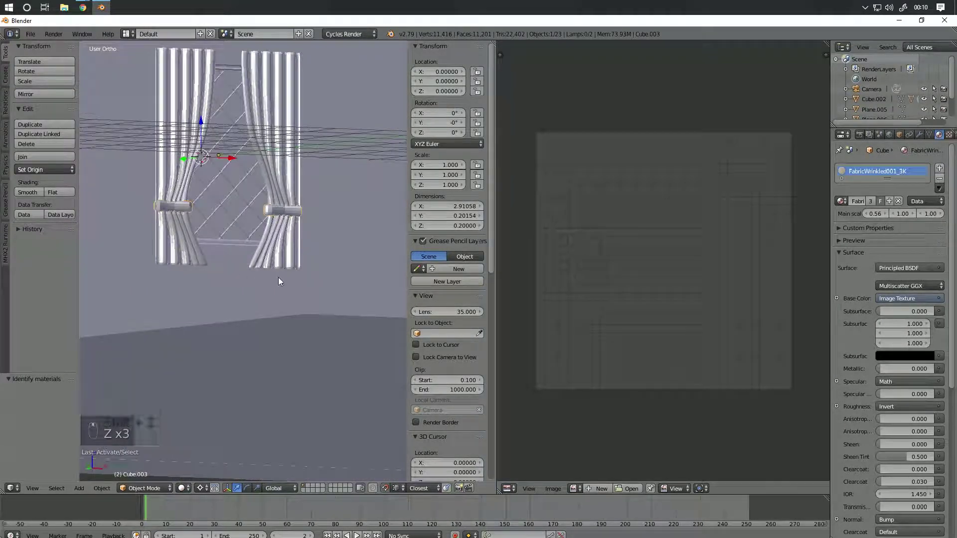
click(514, 489)
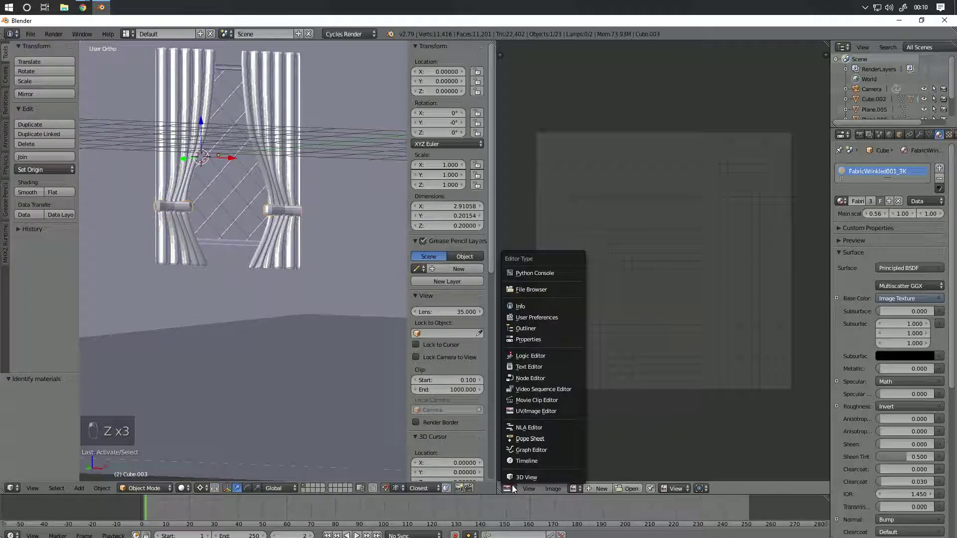
click(530, 378)
click(576, 494)
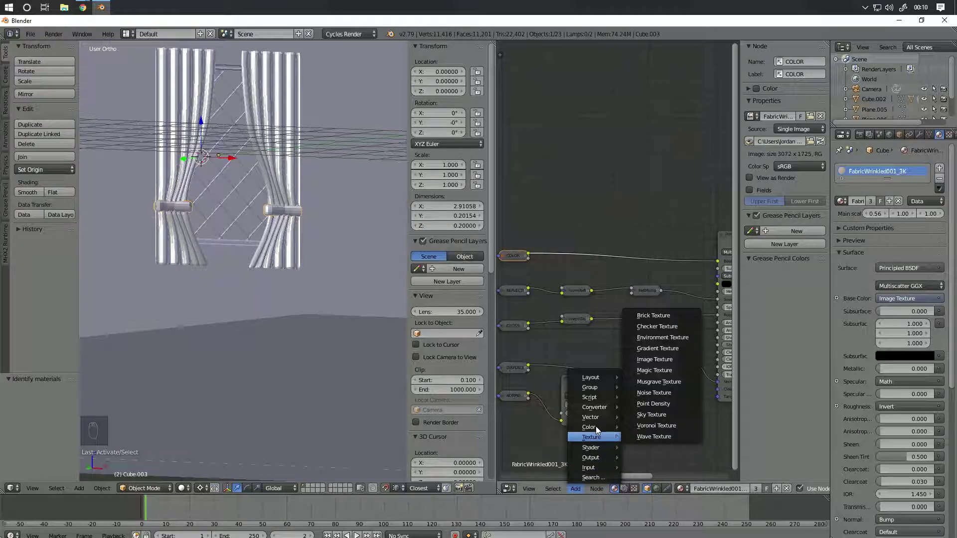
mouse_move(603, 429)
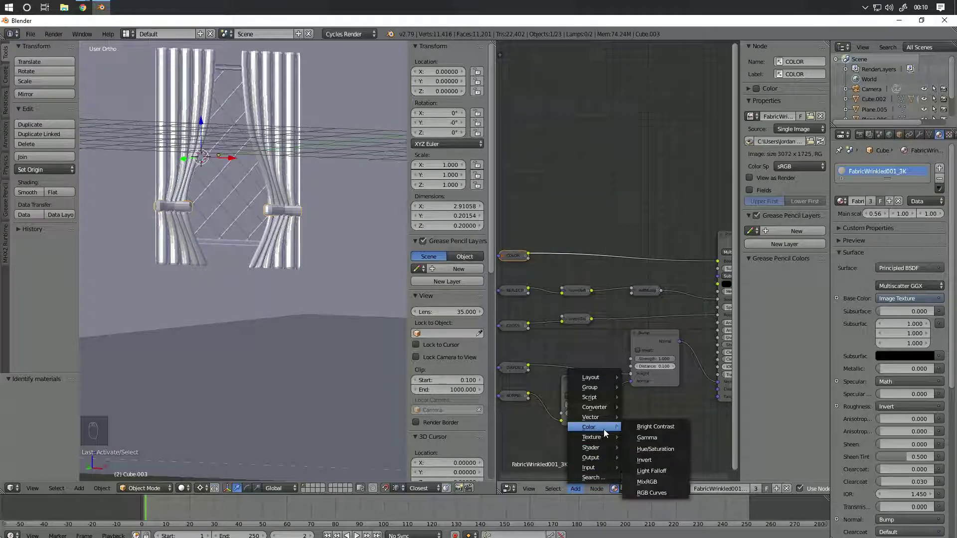
click(663, 449)
click(605, 234)
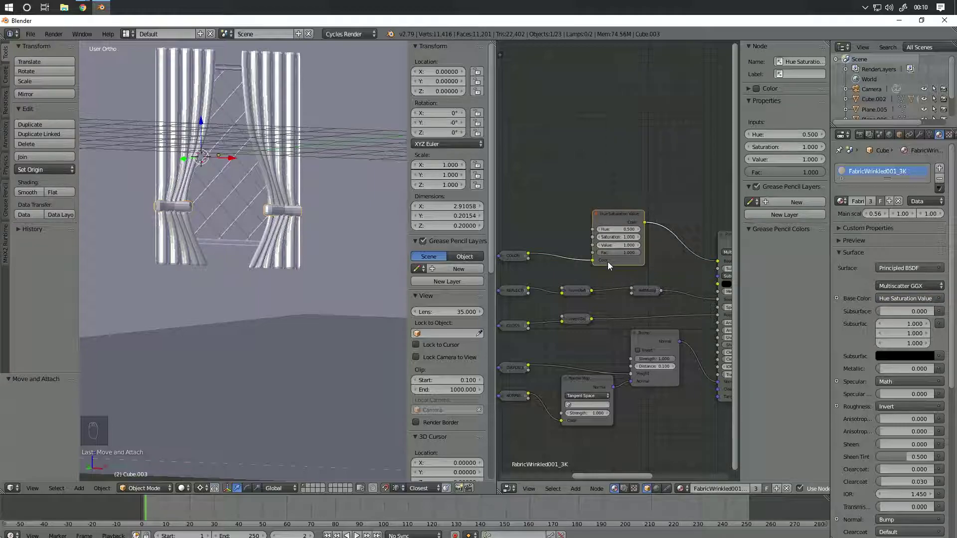
key(Delete)
Step: Add a MixRGB node to the fabric material, linking the COLOR texture into Color1 and its output into Base Color
click(576, 489)
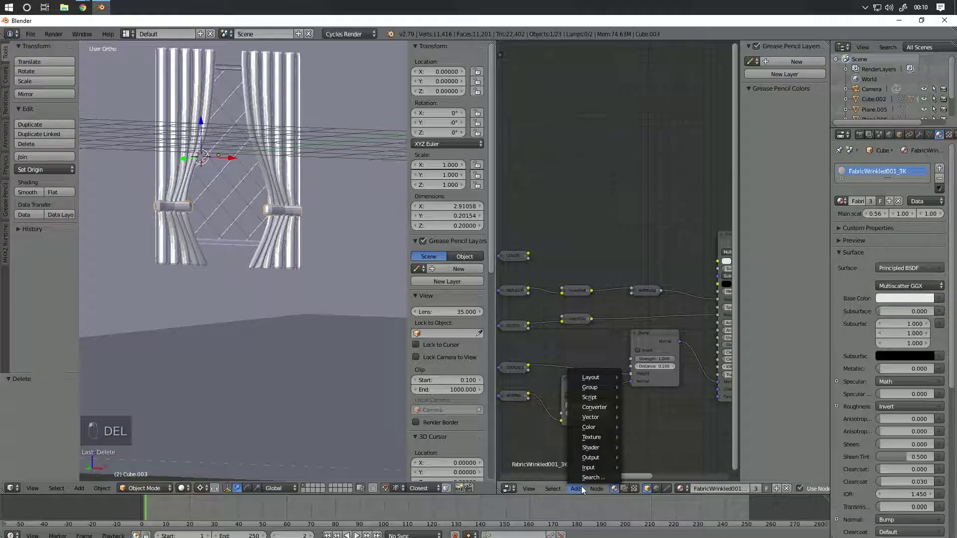
mouse_move(604, 448)
mouse_move(602, 427)
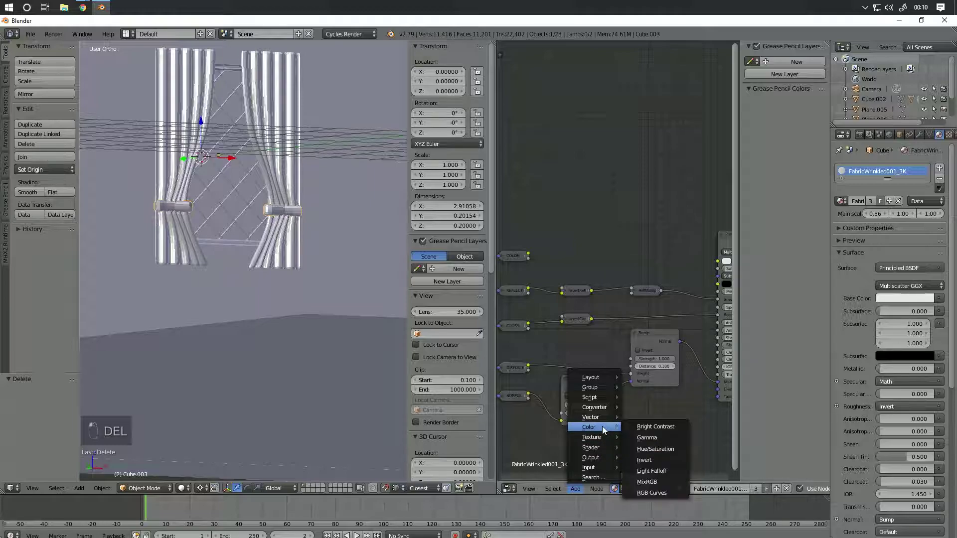
click(656, 482)
click(618, 237)
drag(528, 256, 593, 258)
drag(639, 231, 718, 260)
Step: Set the mix node to Soft Light with a crimson Color2 and a factor of 0.979, previewing it in rendered shading
click(609, 231)
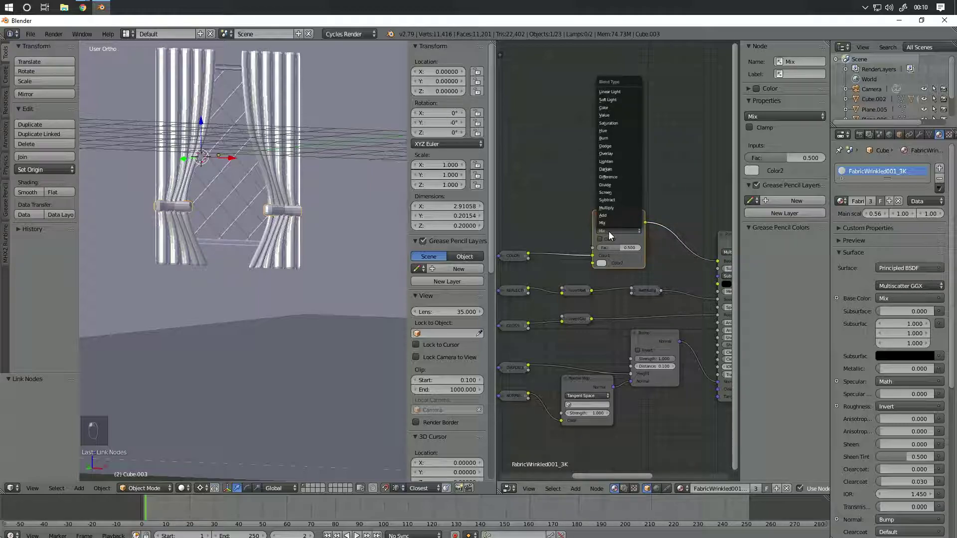
click(623, 100)
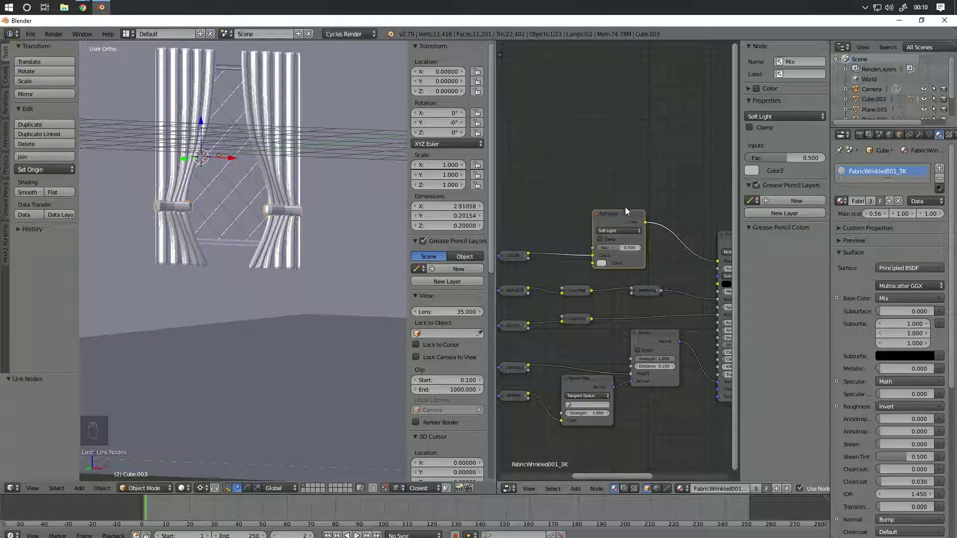
click(600, 264)
key(shift+z)
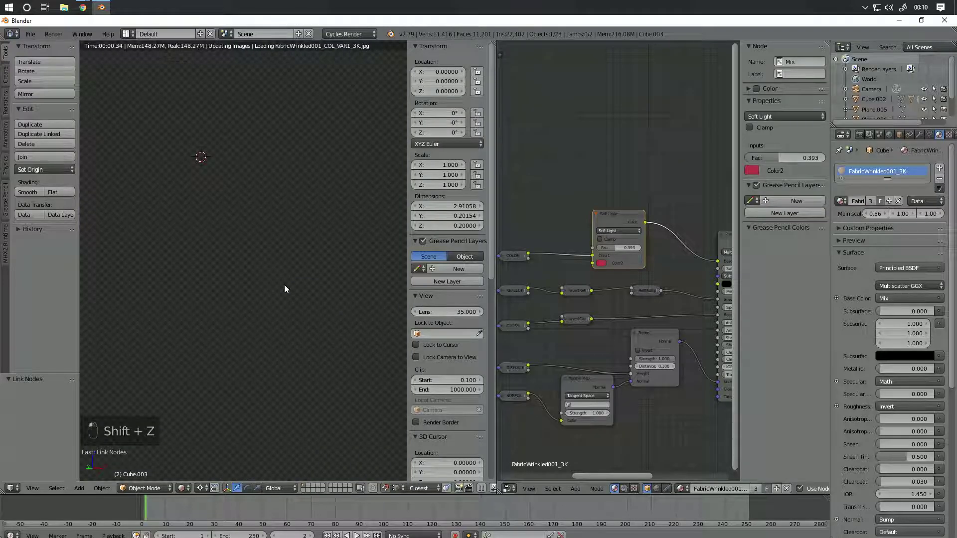
drag(620, 247, 640, 247)
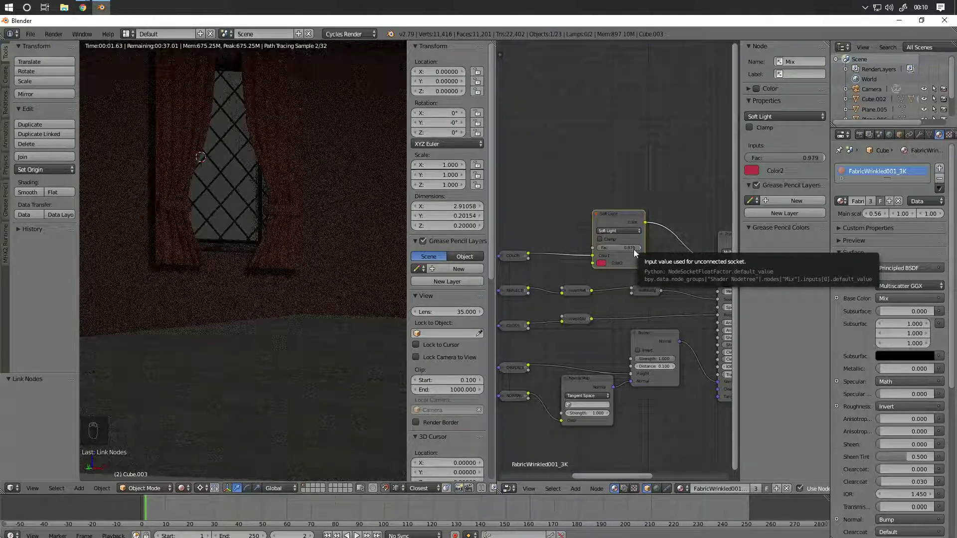
Step: Change the mix node's Color2 to purple while viewing through the camera, and return to solid shading
key(KP_0)
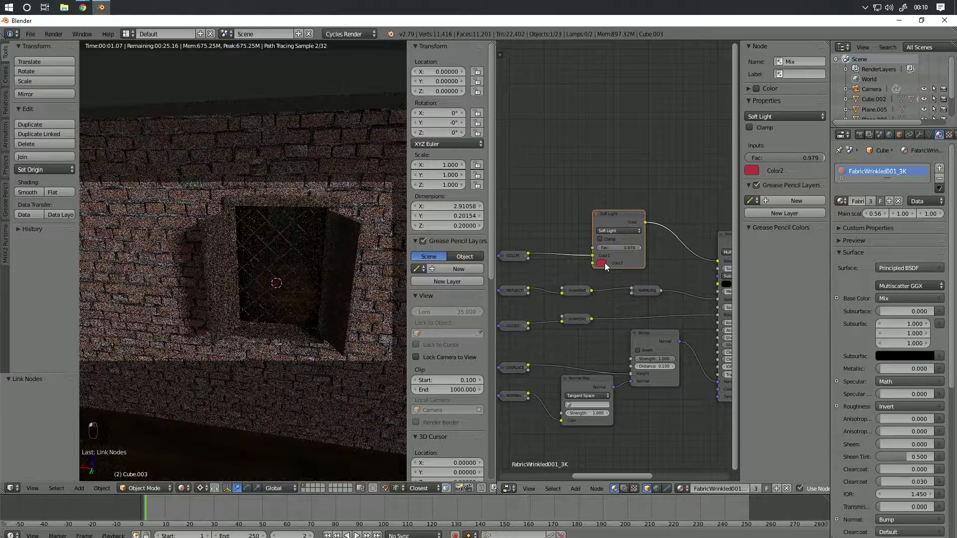
click(601, 263)
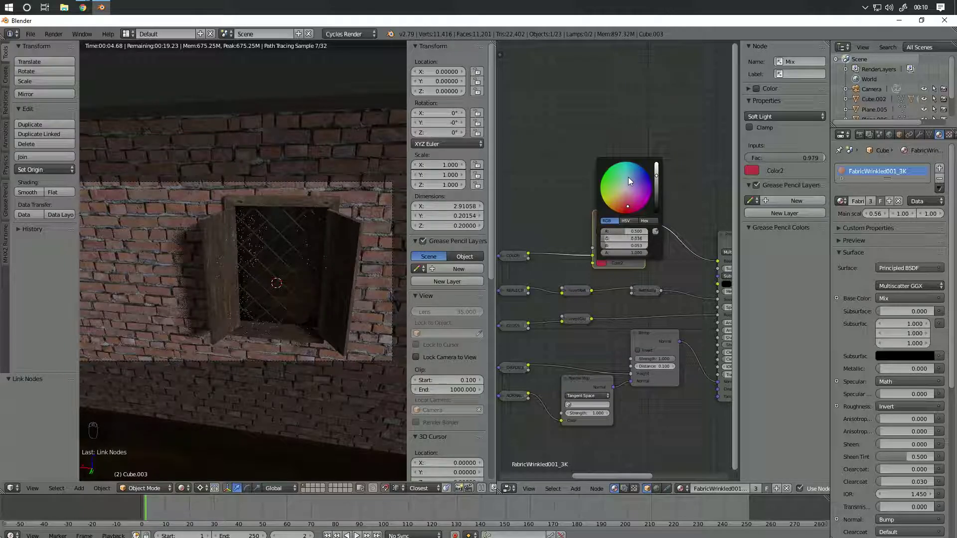
drag(628, 177, 651, 182)
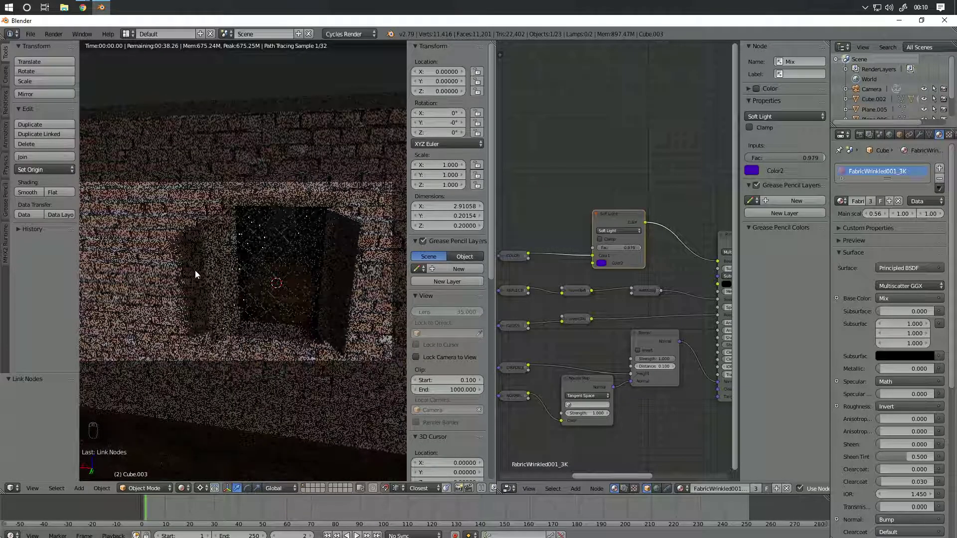
key(z)
key(z)
key(z)
key(z)
key(z)
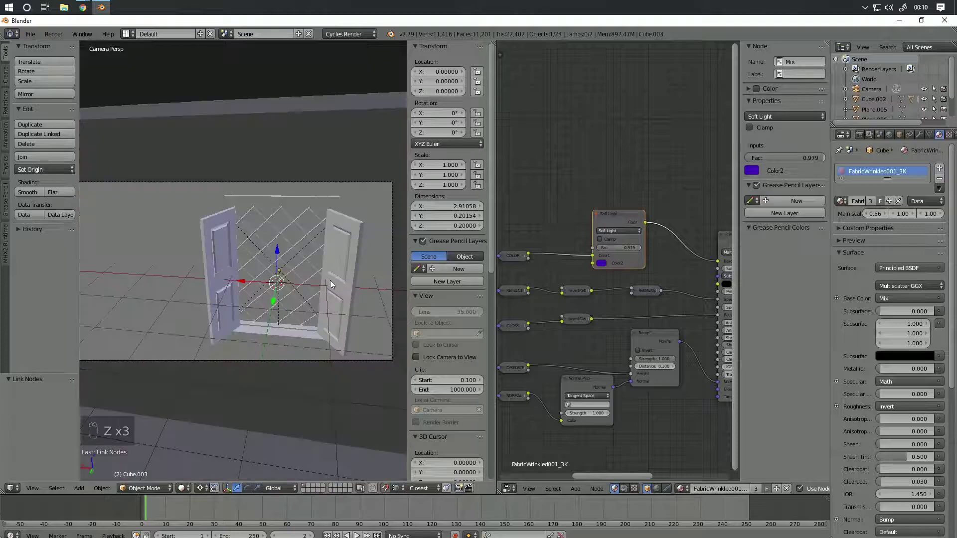
Step: Enable nodes for the world and use a Sky Texture as its background color, with the viewport in rendered shading
middle_drag(280, 253, 287, 249)
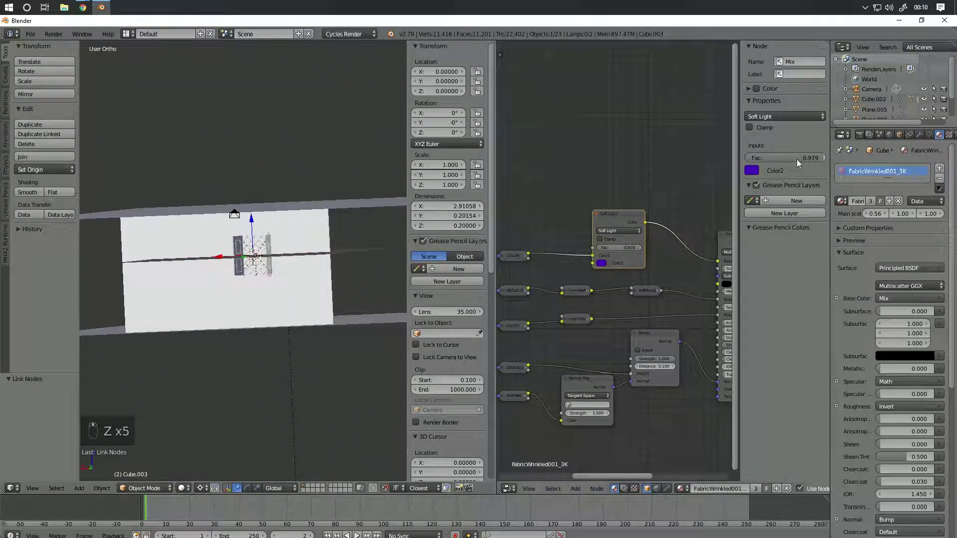
click(879, 135)
key(shift+z)
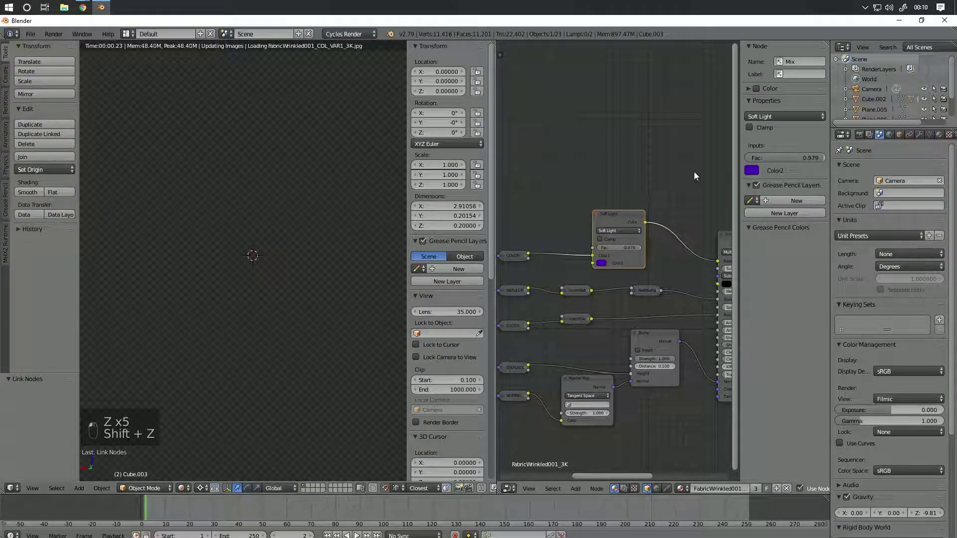
click(890, 135)
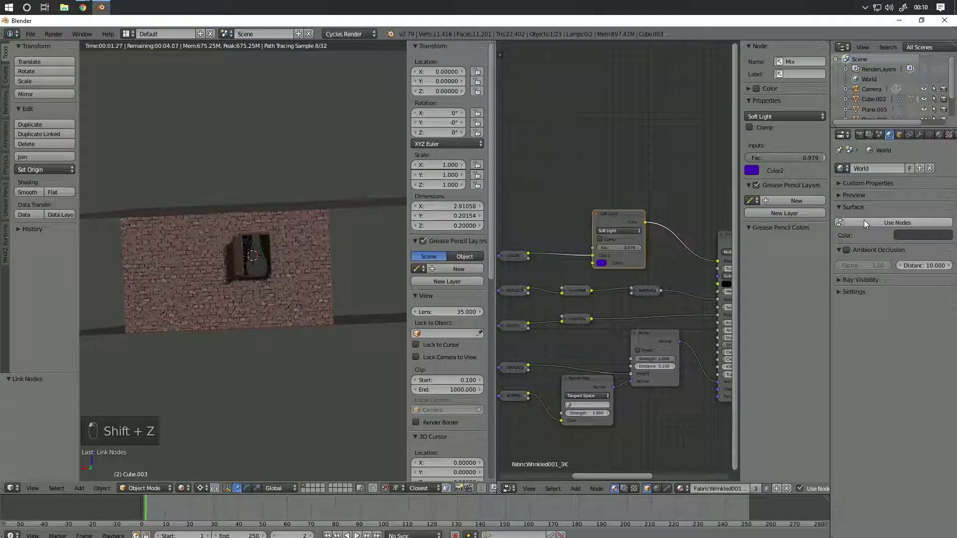
click(889, 223)
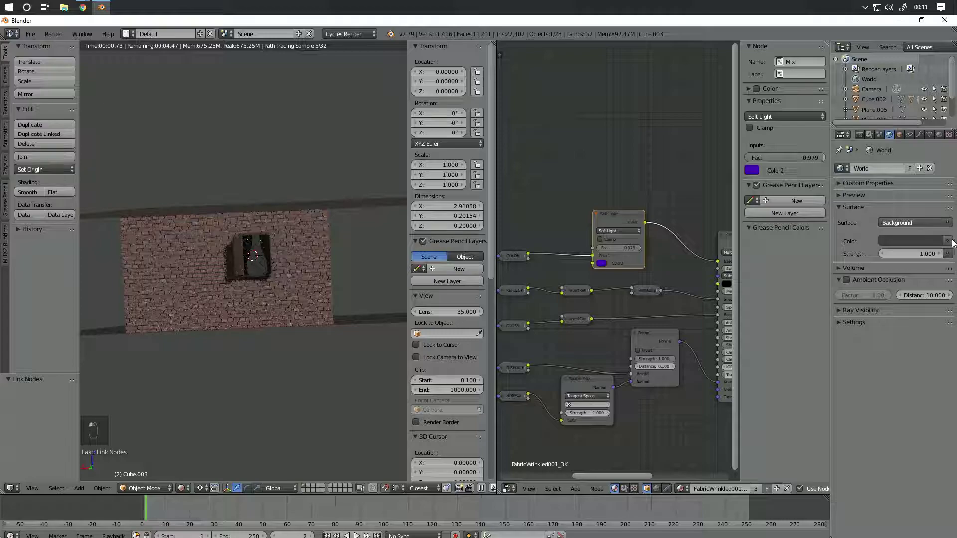
click(947, 241)
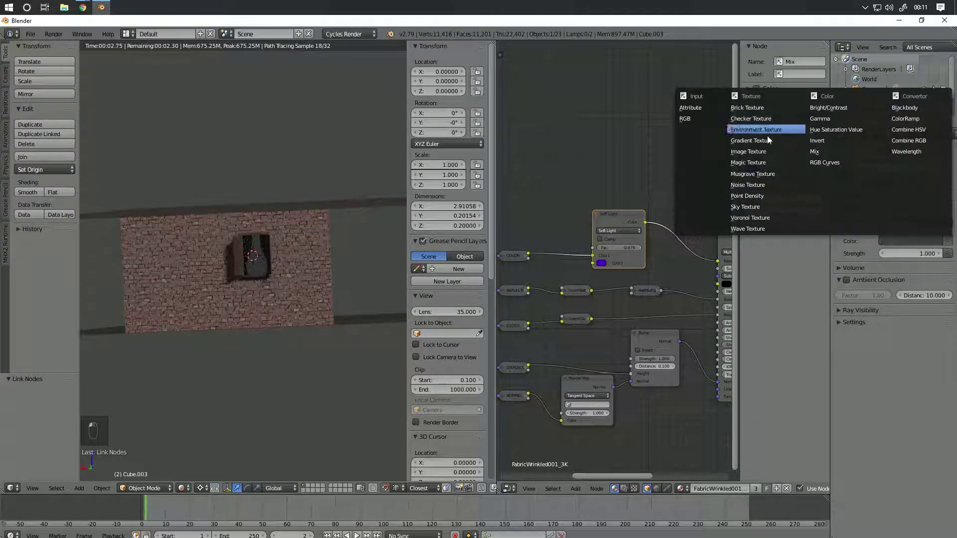
click(760, 202)
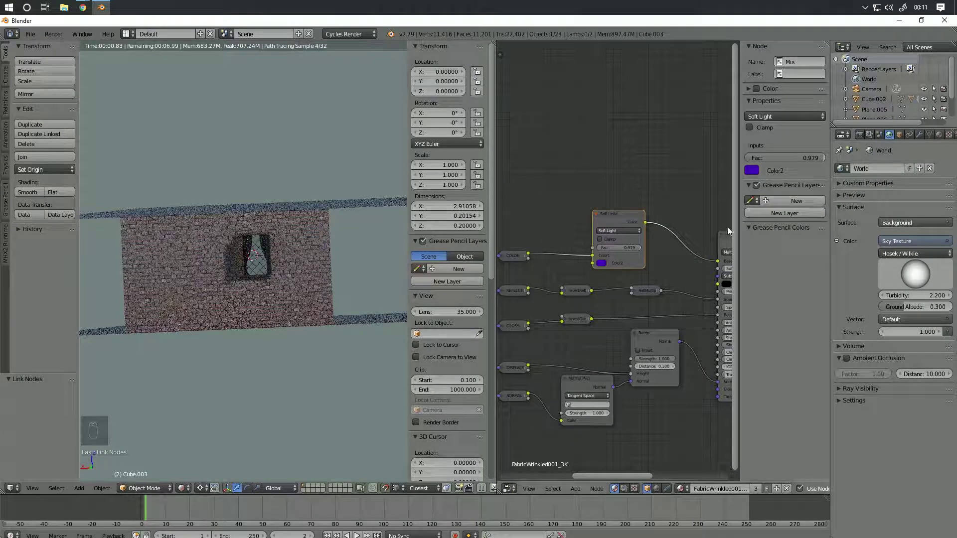
Step: Set the sky texture's turbidity to 8.800 and check the lighting through the camera
middle_drag(326, 252, 311, 299)
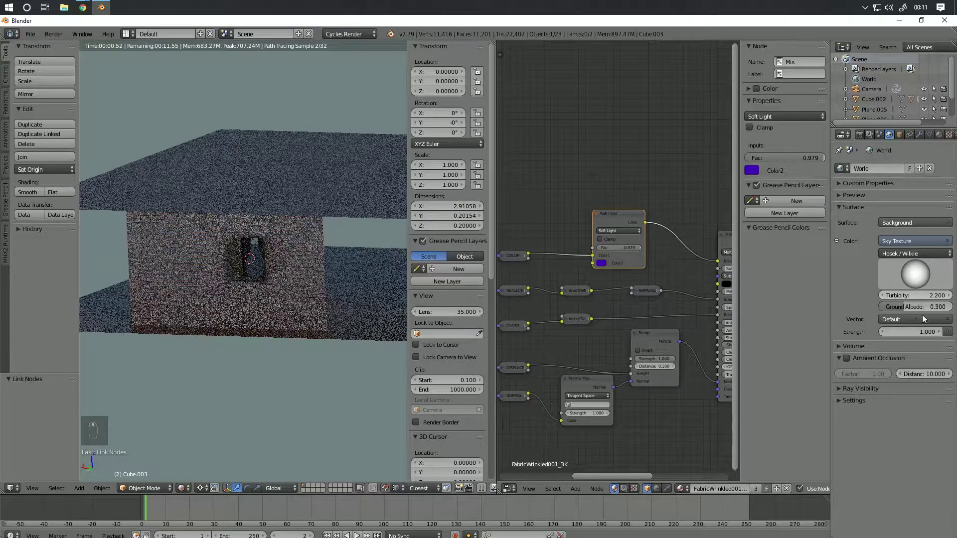
drag(915, 295, 956, 295)
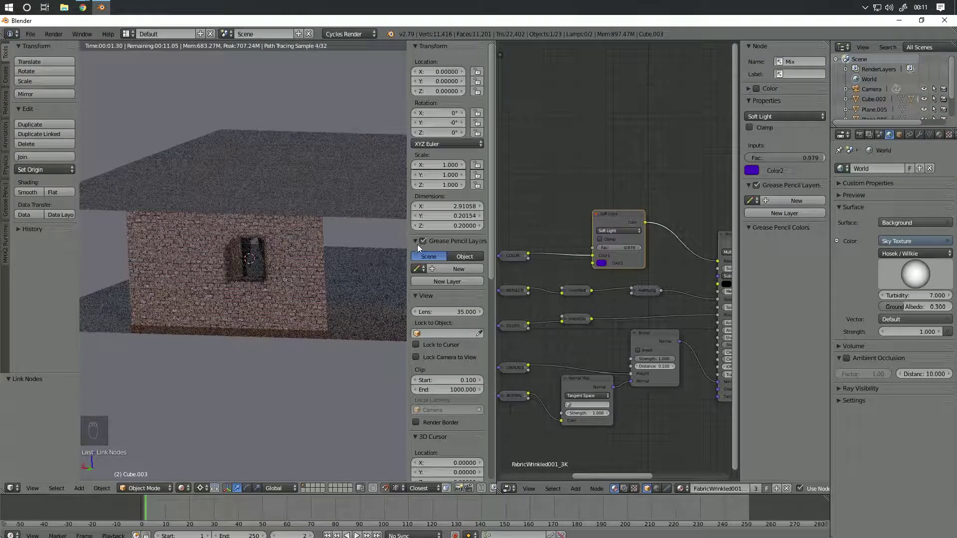
drag(936, 295, 947, 295)
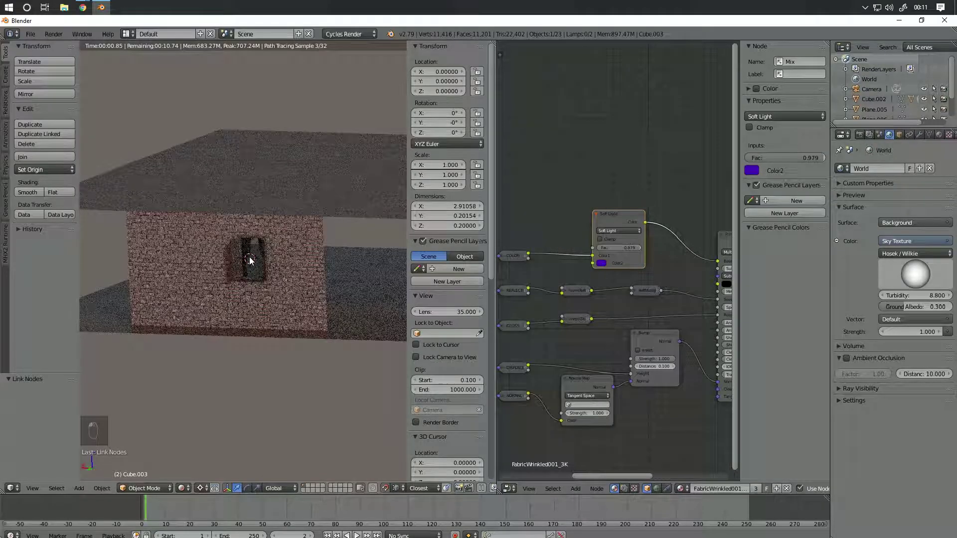
key(KP_0)
key(KP_0)
key(KP_0)
key(KP_0)
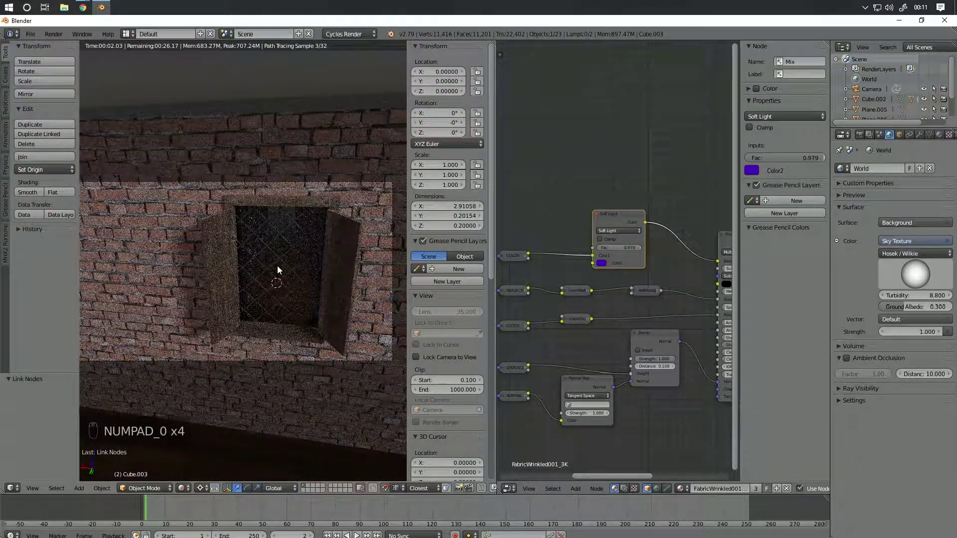
scroll(286, 255, down, 1)
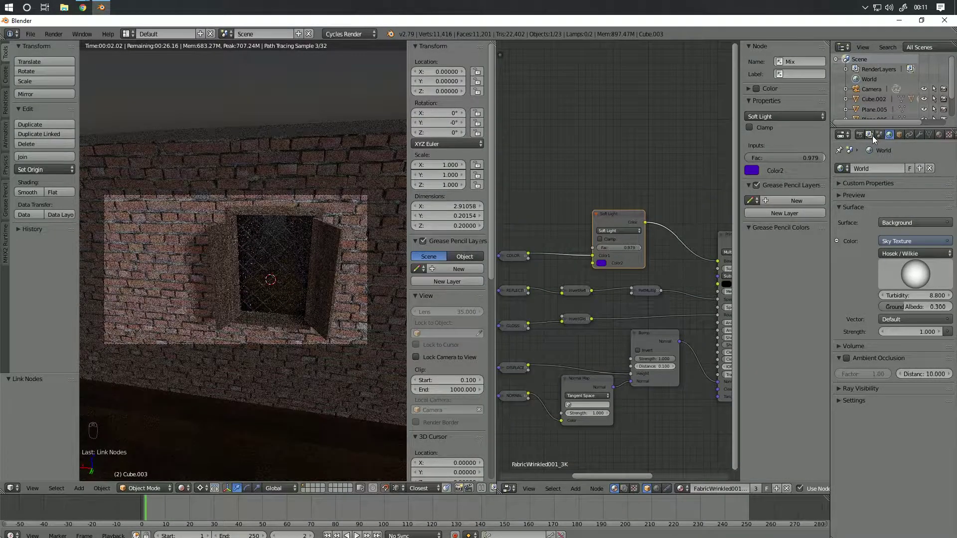
Step: Enable denoising for the render layer and expand its passes settings
click(878, 136)
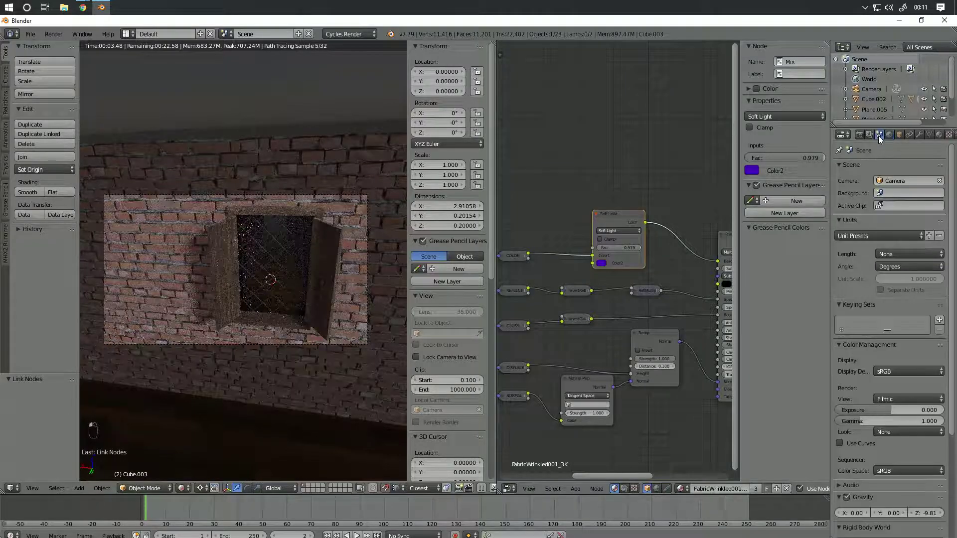
click(869, 135)
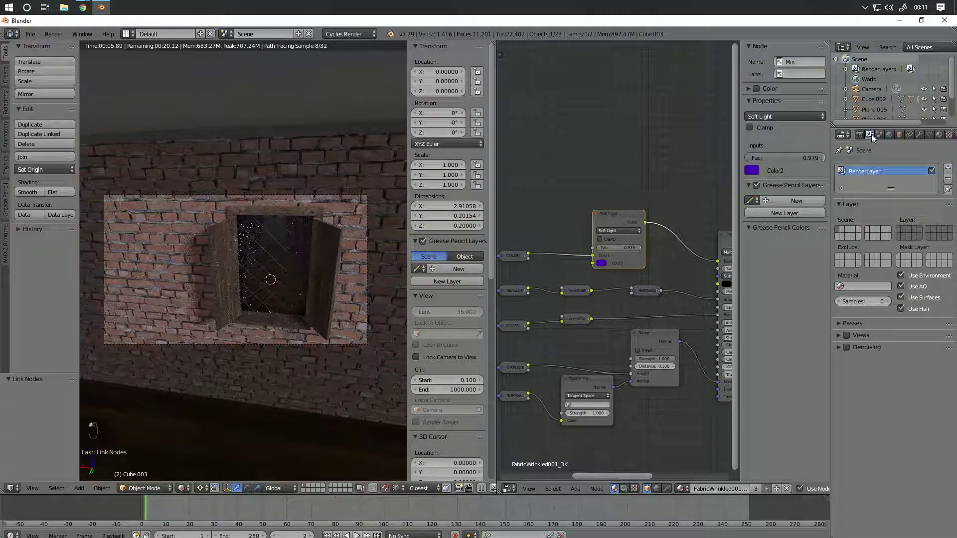
click(846, 347)
click(839, 324)
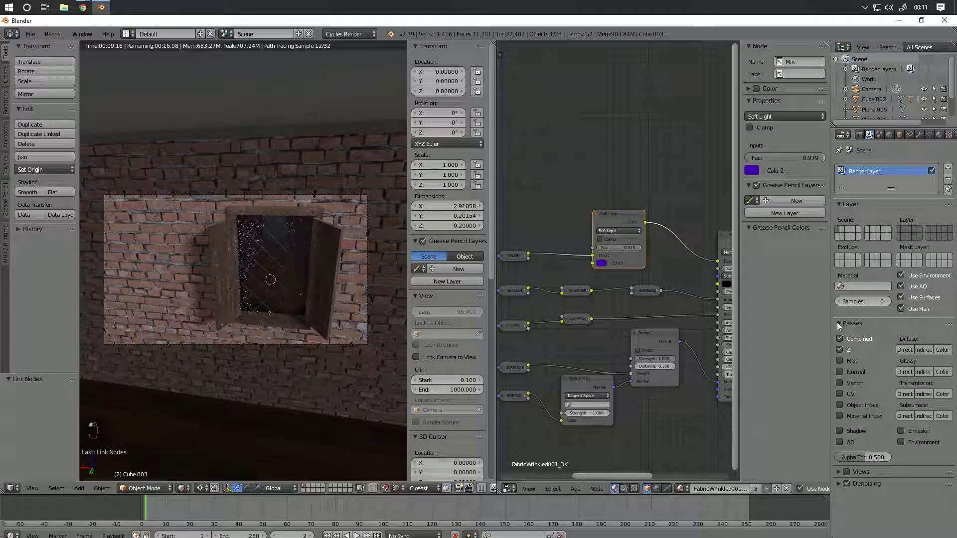
Step: Enable the render layer's AO pass and extend the 3D view over the node editor area
click(838, 441)
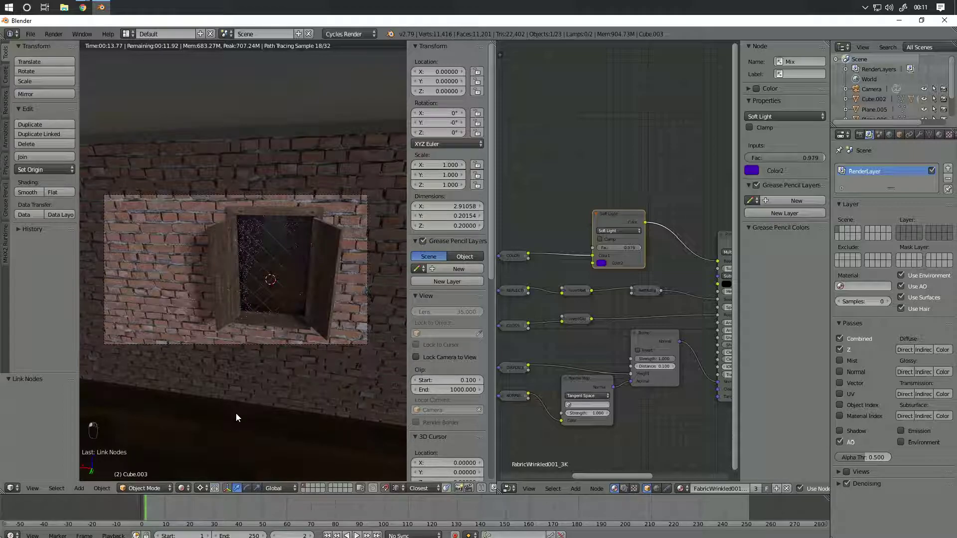
drag(494, 43, 578, 110)
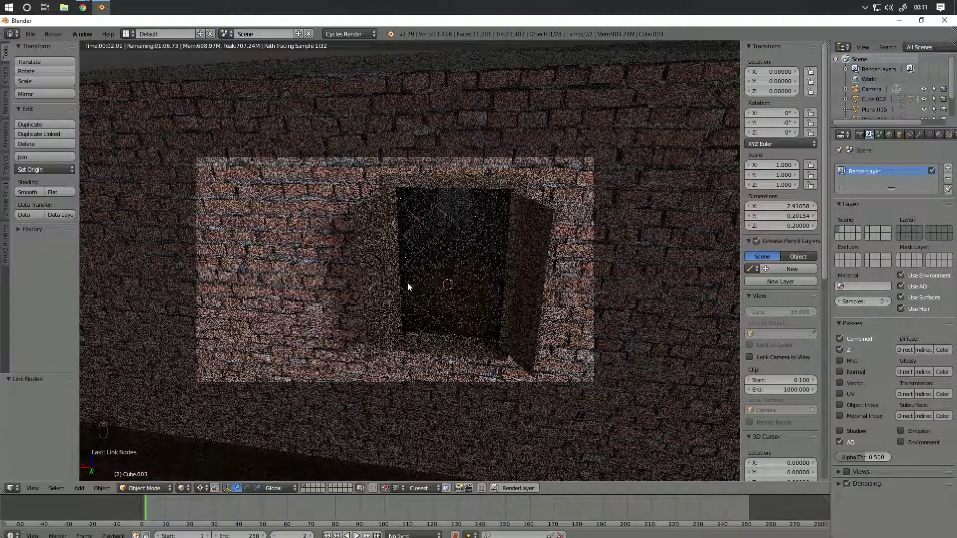
Step: Set the scene's render device to GPU Compute
click(863, 135)
click(913, 218)
click(907, 197)
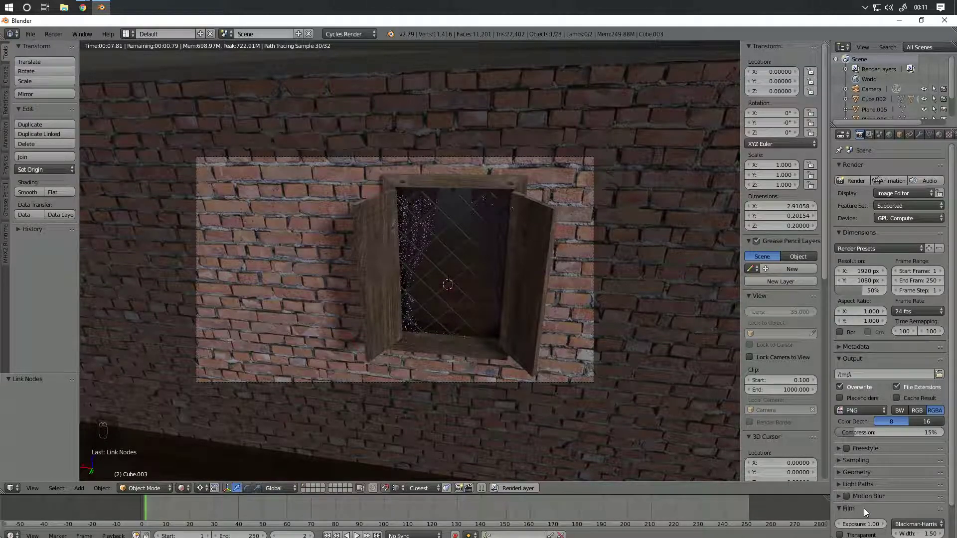
Step: Set the sampling Clamp Indirect value to 0.30 and expand the light paths settings
scroll(863, 509, down, 2)
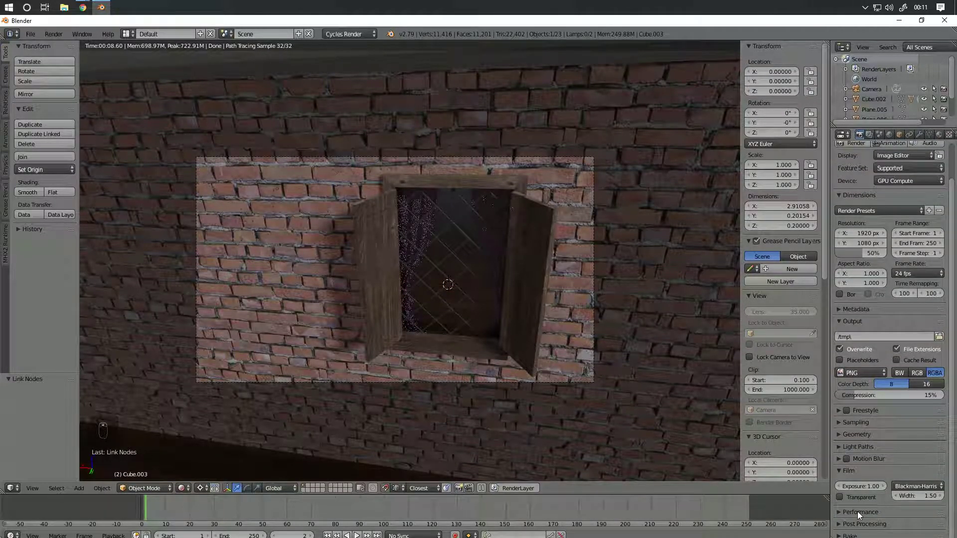
click(852, 424)
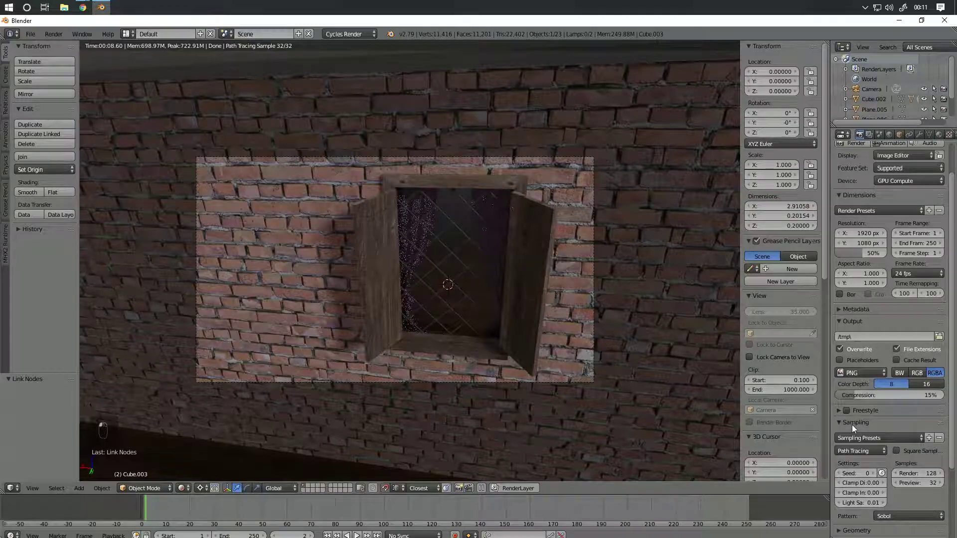
click(869, 495)
key(Escape)
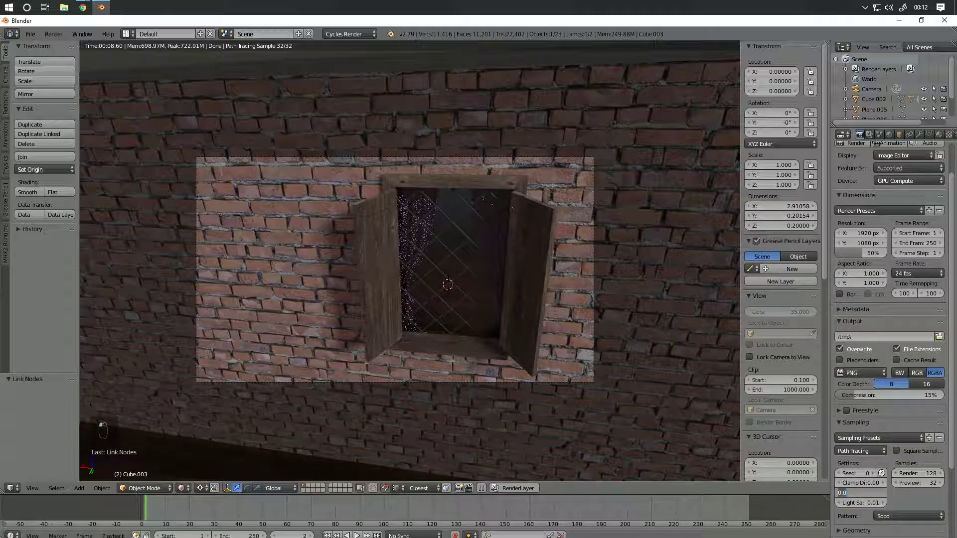
text(0.3)
key(Return)
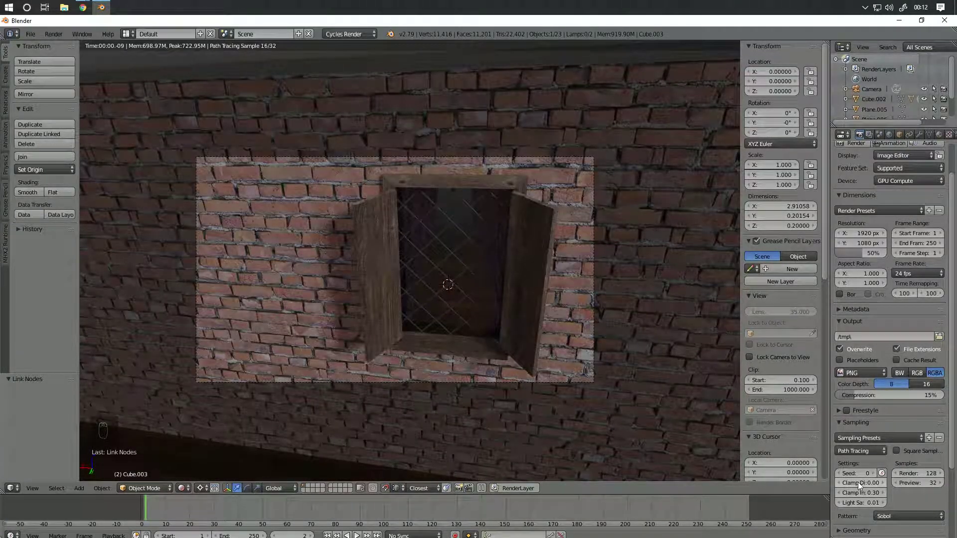
scroll(861, 486, down, 2)
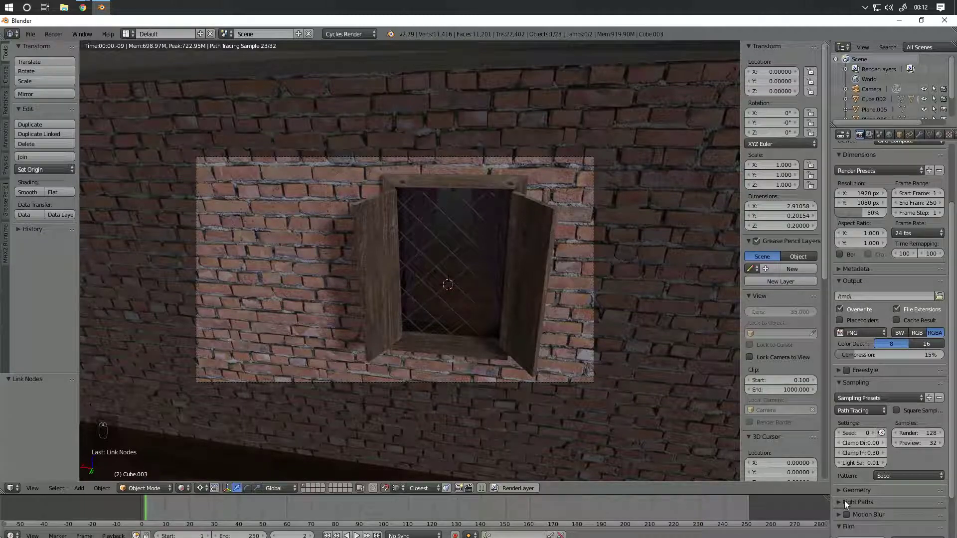
click(862, 501)
scroll(874, 490, down, 7)
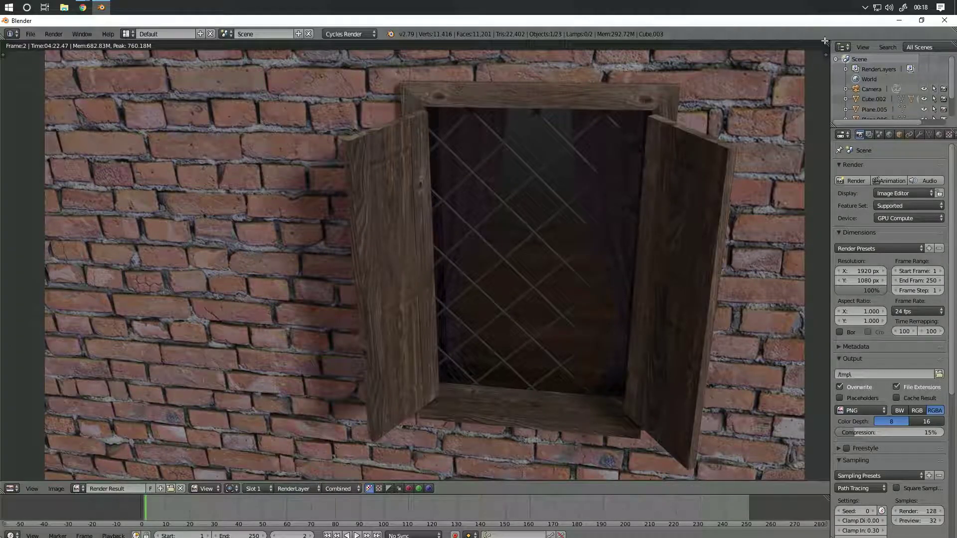
Step: Split the render result area, show the compositing node editor in the new part, and enable its nodes
drag(827, 44, 546, 63)
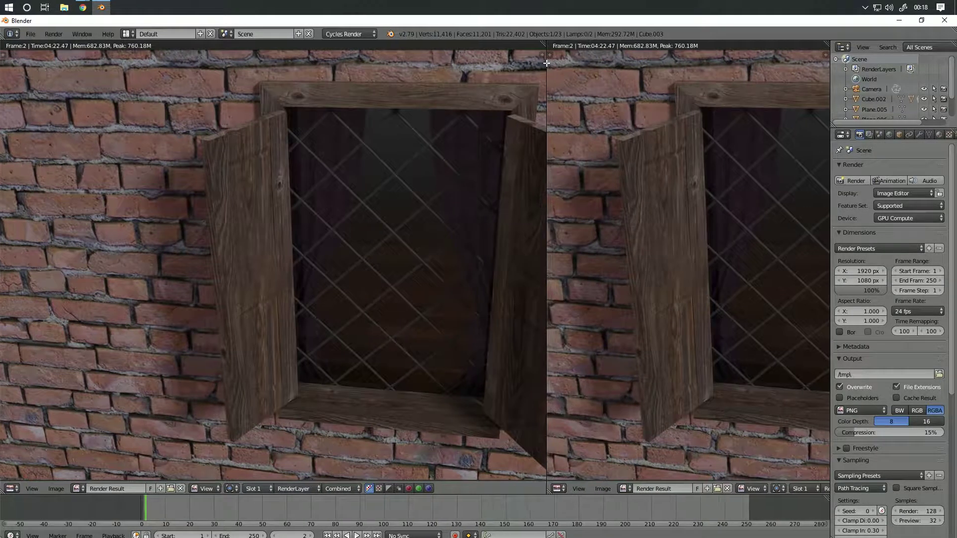
click(559, 488)
click(586, 378)
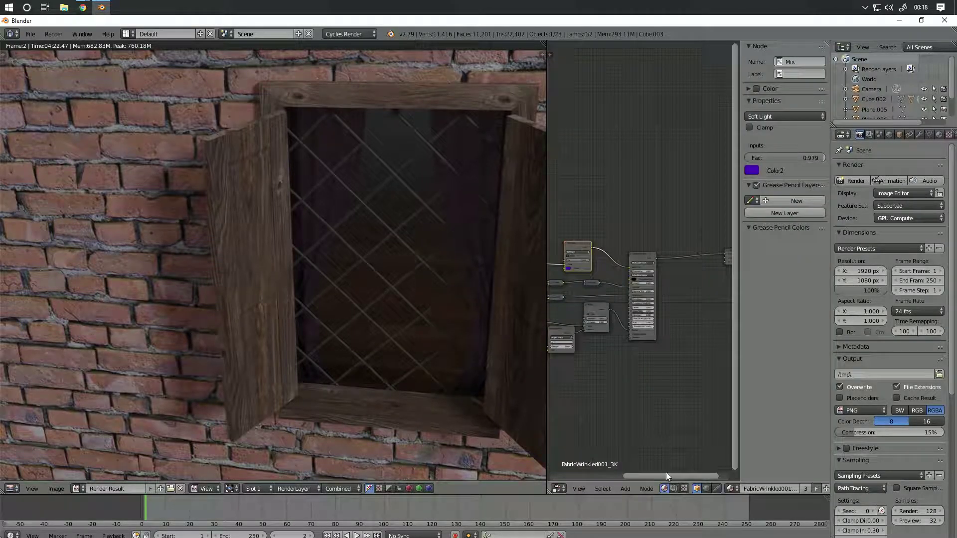
click(674, 489)
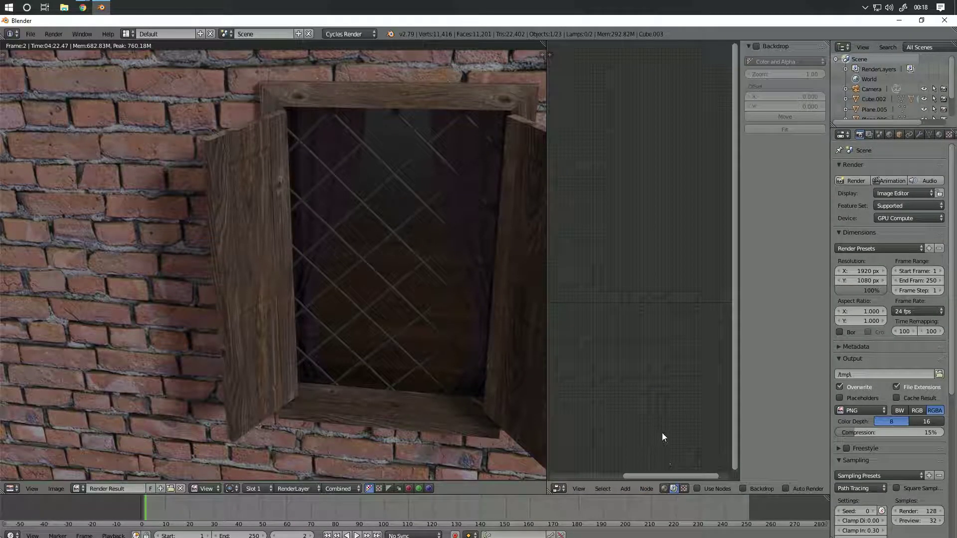
click(698, 487)
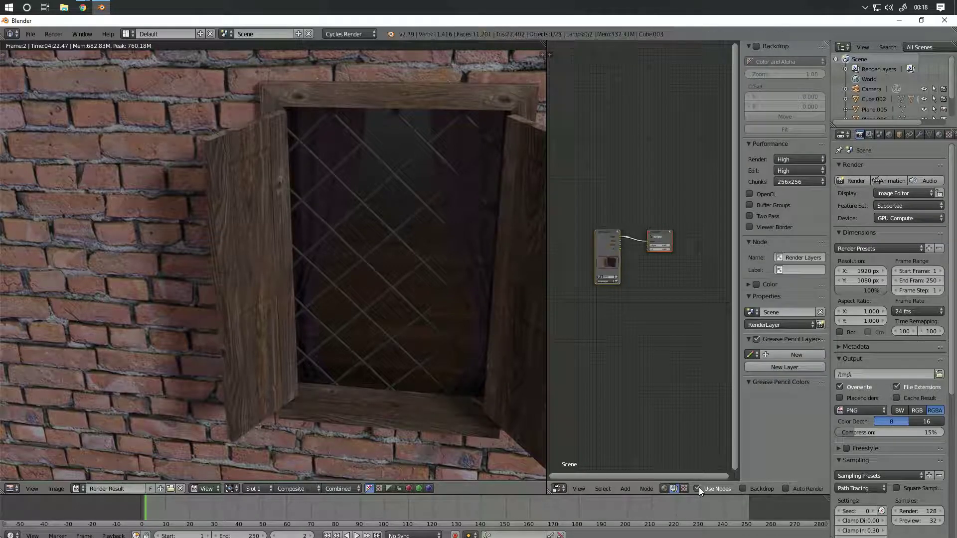
scroll(623, 292, up, 3)
drag(585, 212, 548, 210)
middle_drag(629, 265, 675, 256)
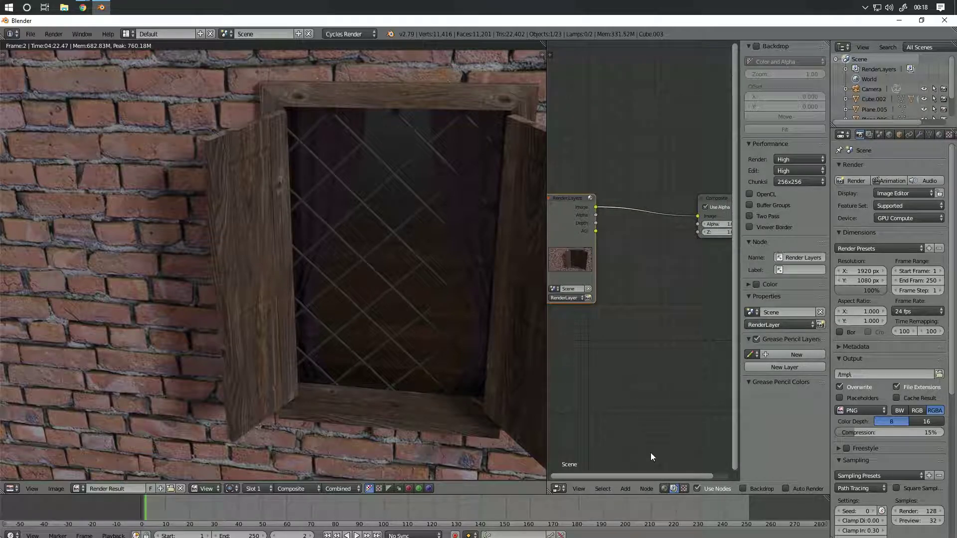
Step: Add an RGB Curves node below the render layer link and move the Composite node farther away to make room
click(625, 488)
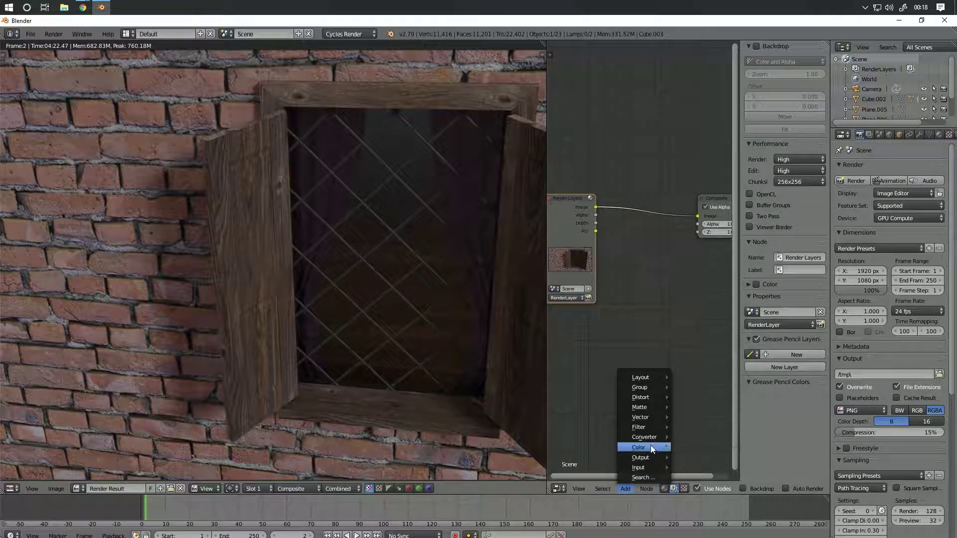
mouse_move(650, 437)
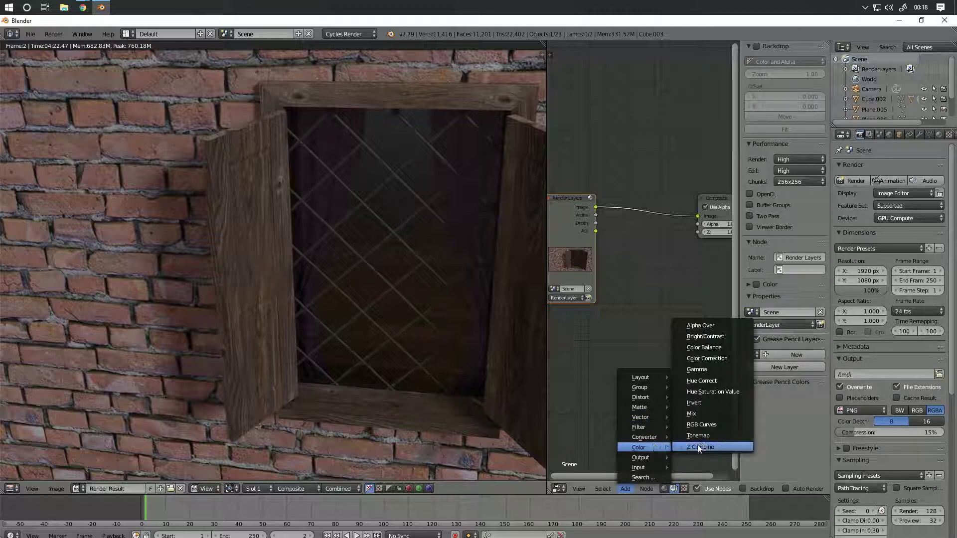
click(706, 425)
click(611, 261)
drag(701, 214, 740, 214)
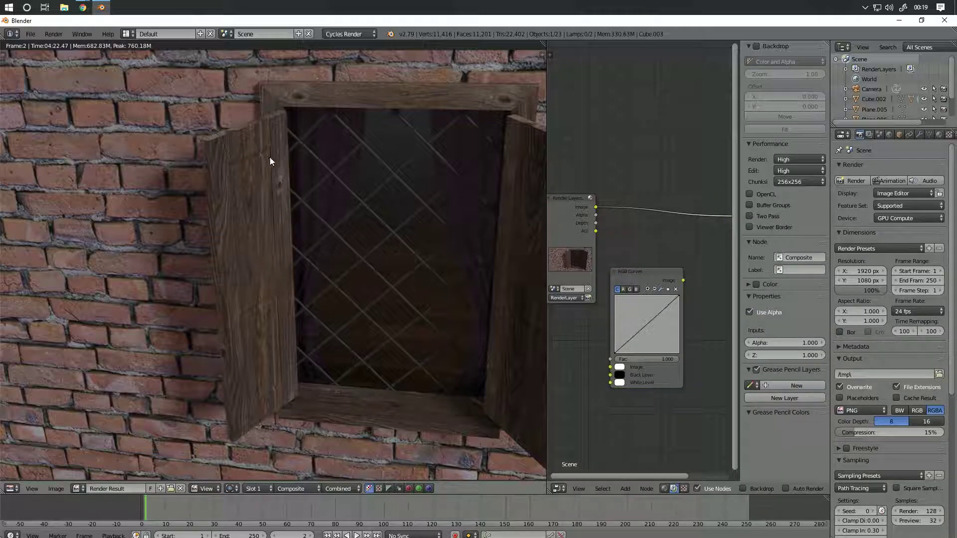
Step: Add a color Mix node onto the link between the Render Layers and Composite nodes
click(624, 490)
mouse_move(647, 446)
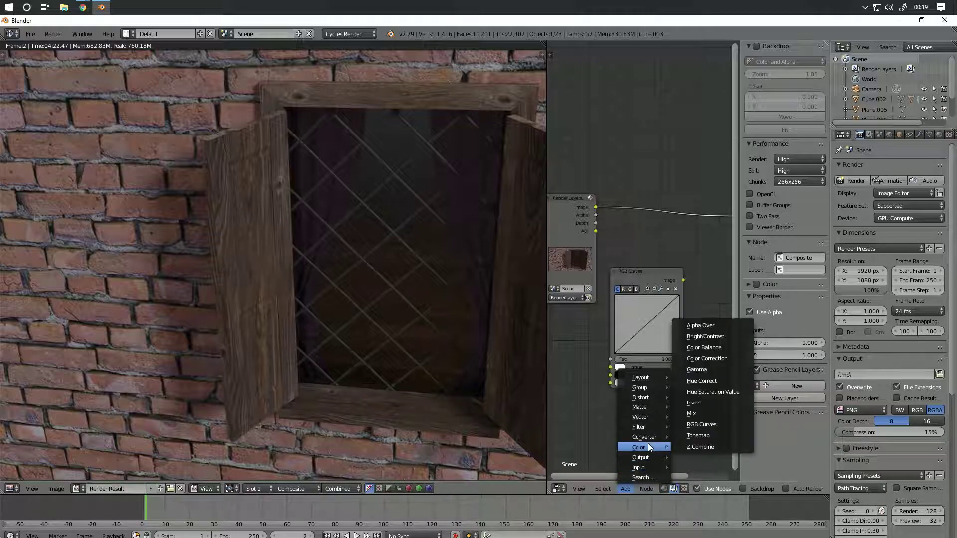
click(702, 414)
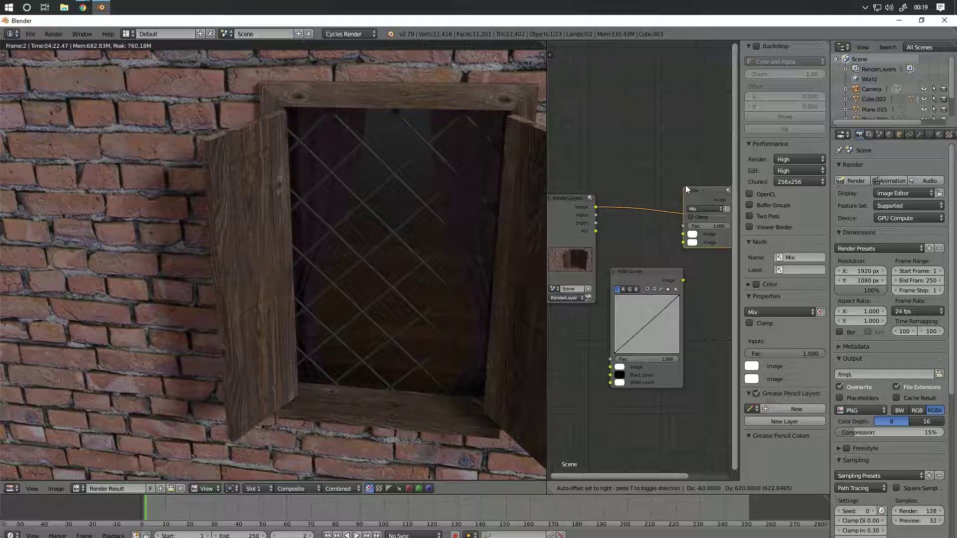
click(687, 184)
Step: Route the AO output through RGB Curves into the mix node's second image input and set its blend type to Multiply
middle_drag(689, 271, 642, 240)
scroll(641, 242, down, 2)
drag(641, 174, 669, 187)
drag(636, 249, 655, 229)
drag(574, 325, 561, 205)
click(687, 202)
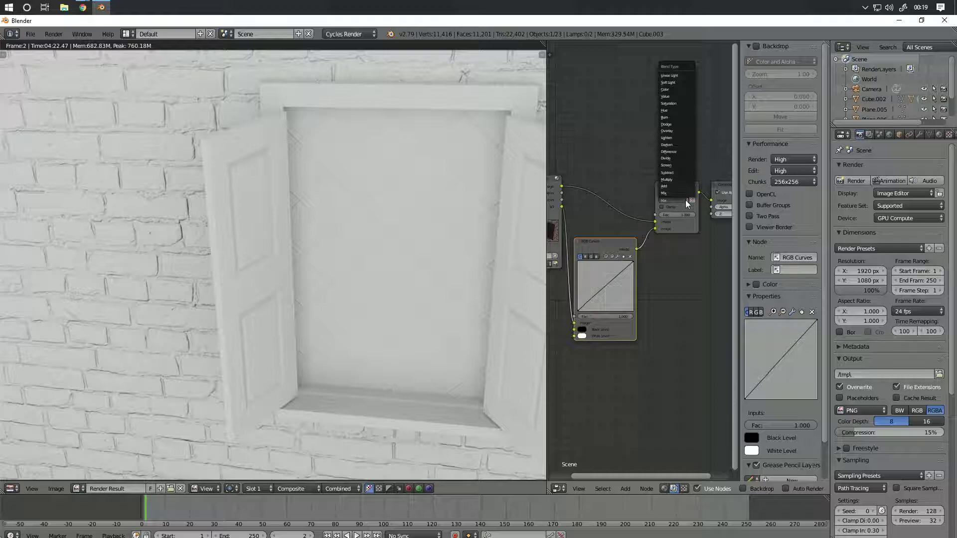
click(677, 180)
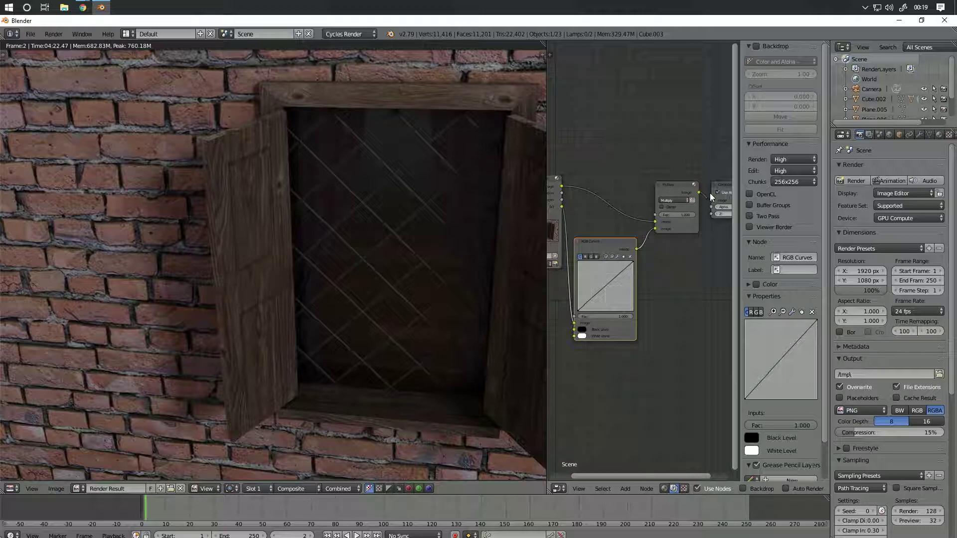
click(559, 215)
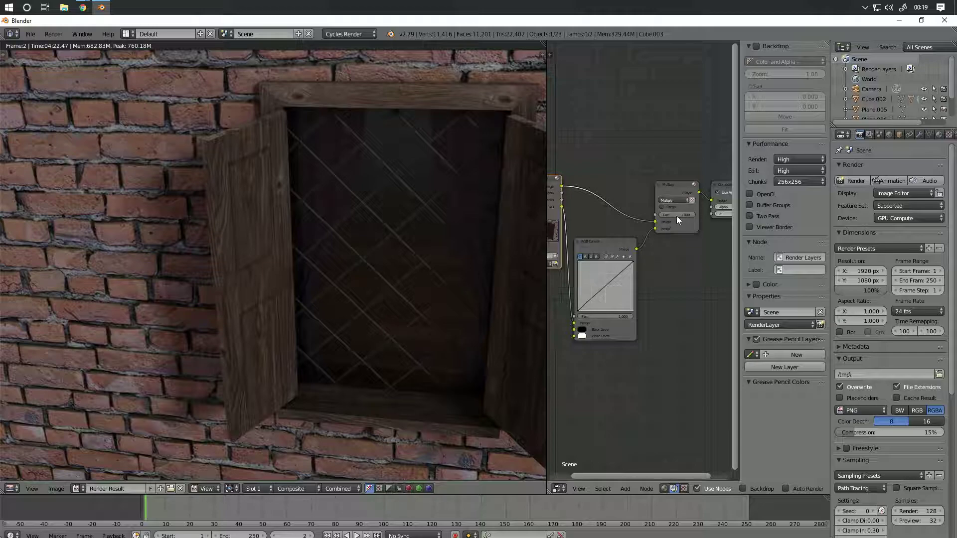
click(668, 206)
click(669, 202)
middle_drag(679, 255, 669, 261)
click(708, 194)
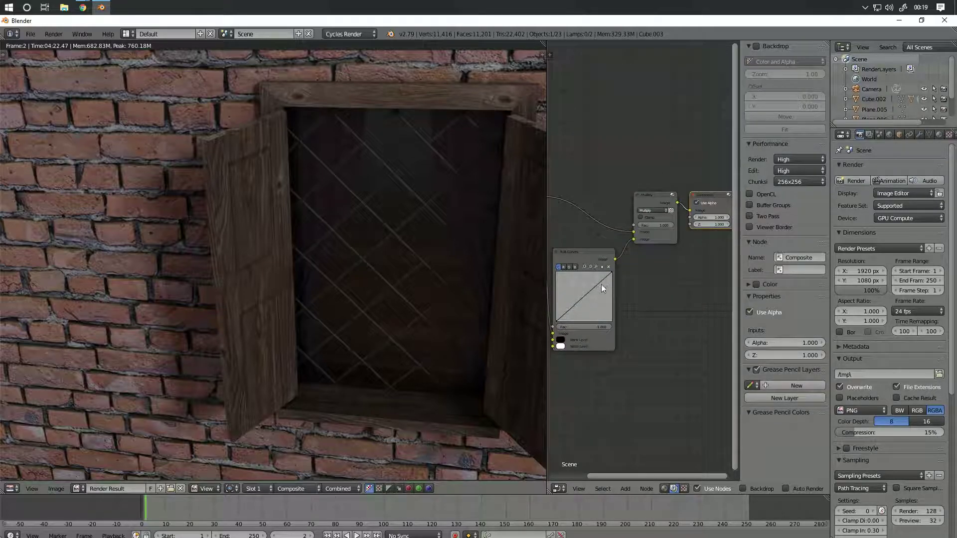
Step: Bend the RGB curve downward with a point at about X 0.606, Y 0.375, and inspect the composited render
scroll(603, 288, up, 1)
drag(620, 285, 627, 291)
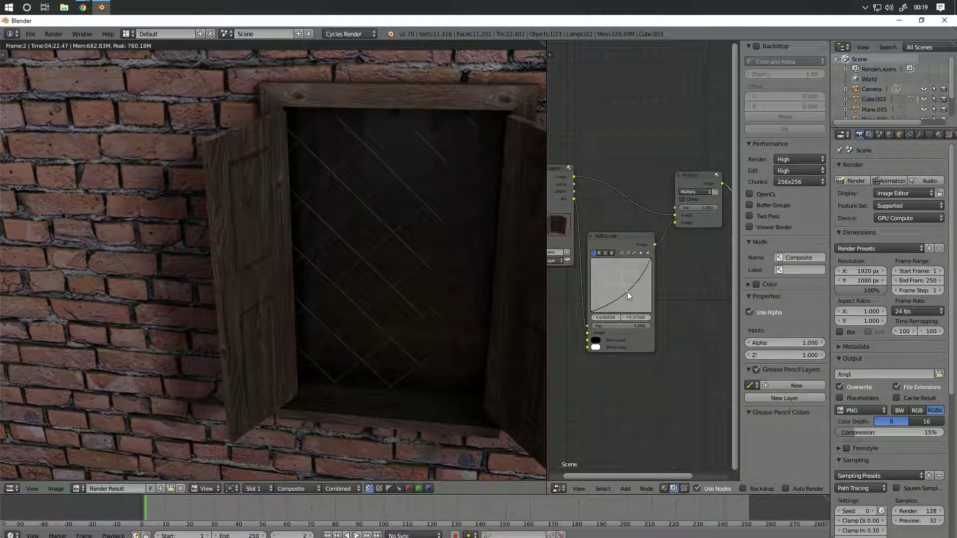
scroll(428, 344, down, 2)
middle_drag(414, 334, 394, 322)
scroll(393, 322, up, 1)
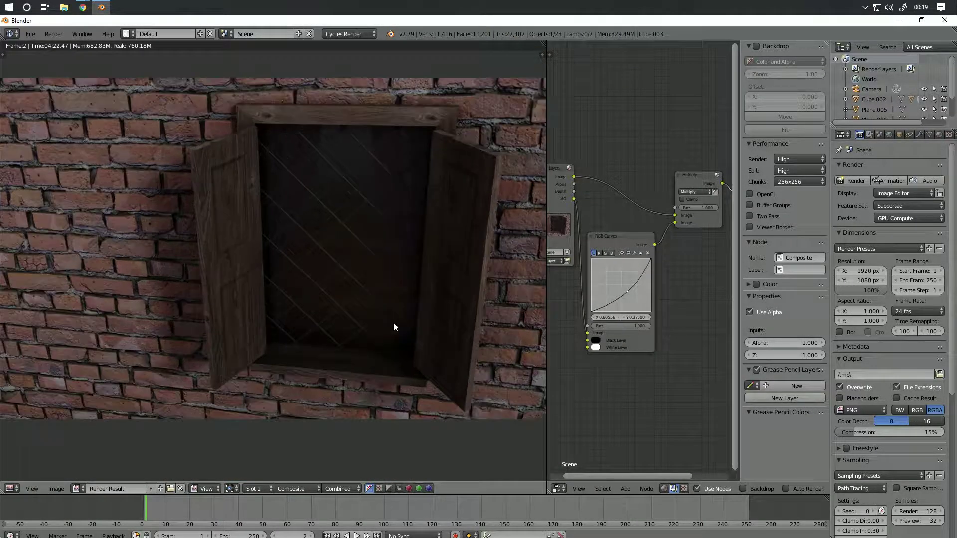
scroll(393, 327, down, 2)
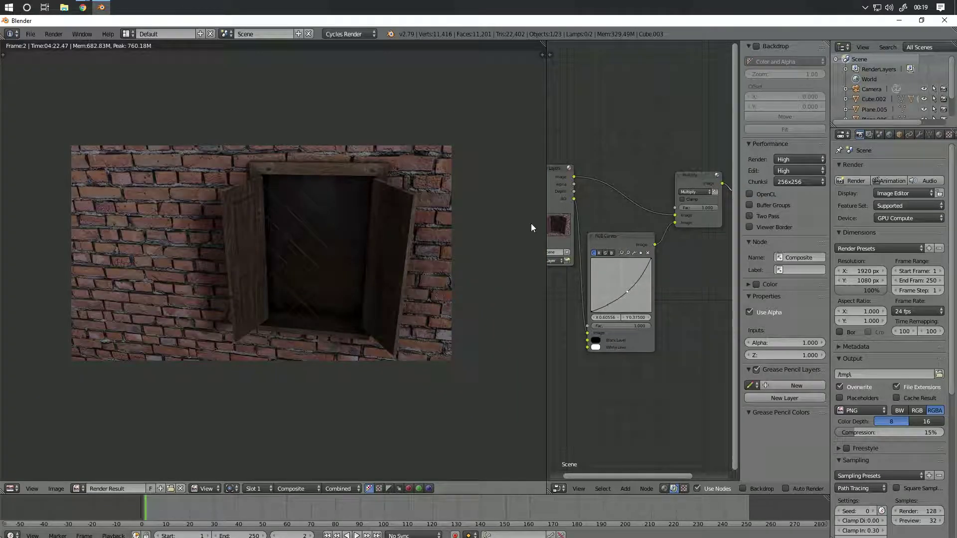
Step: Merge the node editor area back into the image editor to view the render at full width
drag(545, 43, 638, 59)
scroll(557, 223, up, 1)
scroll(557, 218, up, 2)
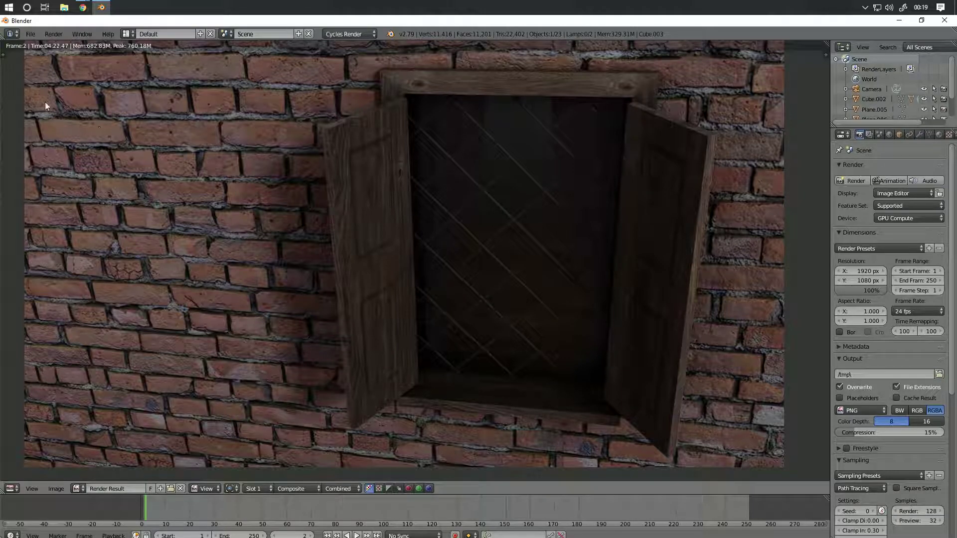
Step: Draw a grease pencil circle around the knot at the left end of the window frame's upper beam
key(t)
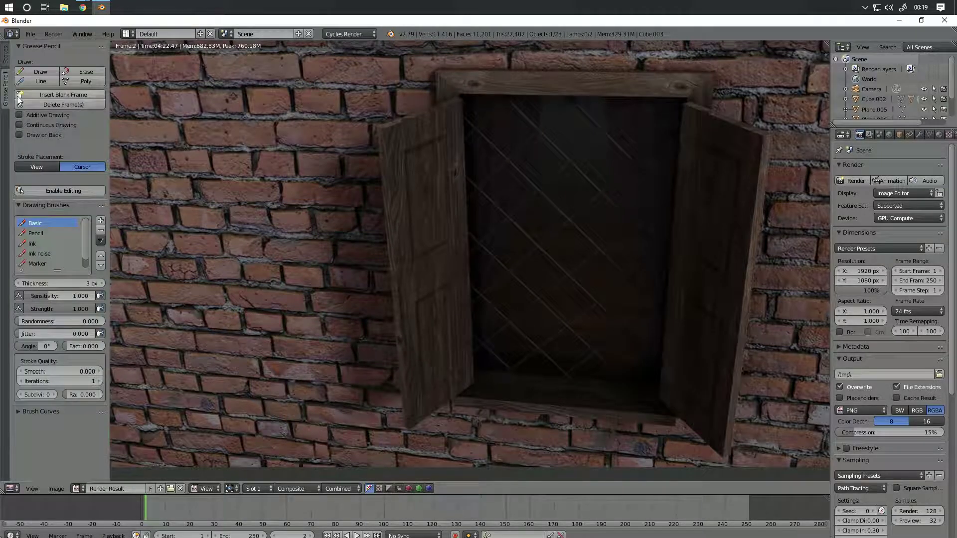
click(37, 72)
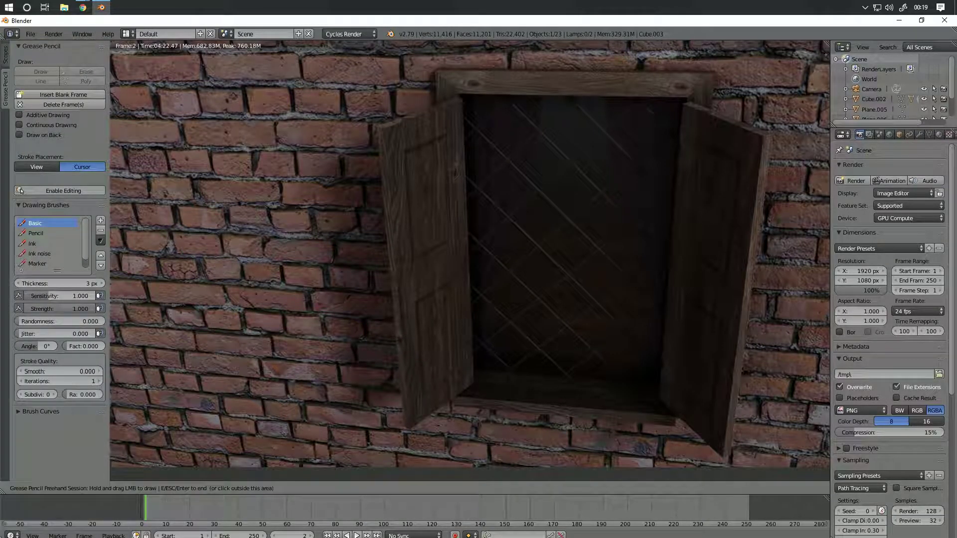
mouse_move(475, 73)
mouse_down()
mouse_move(463, 90)
mouse_move(484, 82)
mouse_move(471, 71)
mouse_up()
key(Escape)
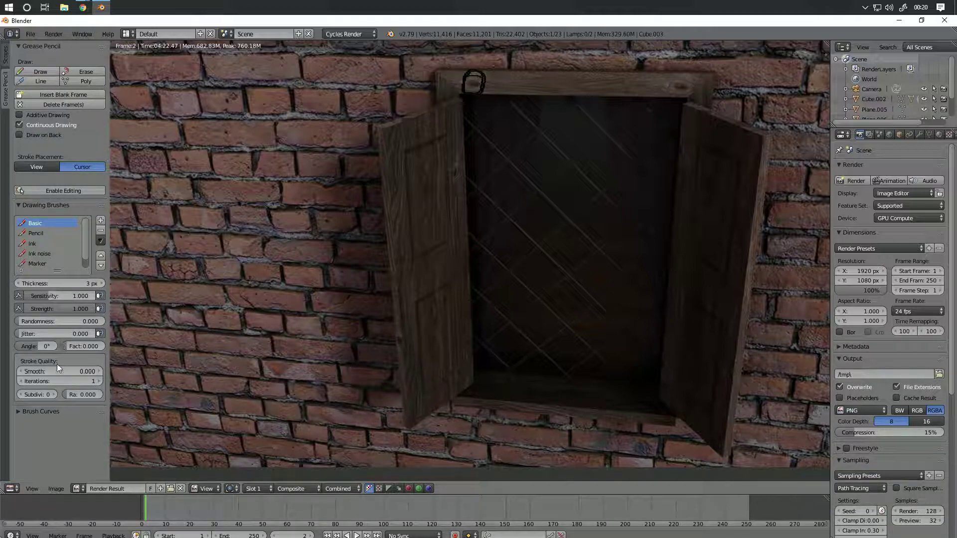
click(39, 412)
scroll(36, 411, down, 10)
scroll(34, 393, up, 7)
click(31, 348)
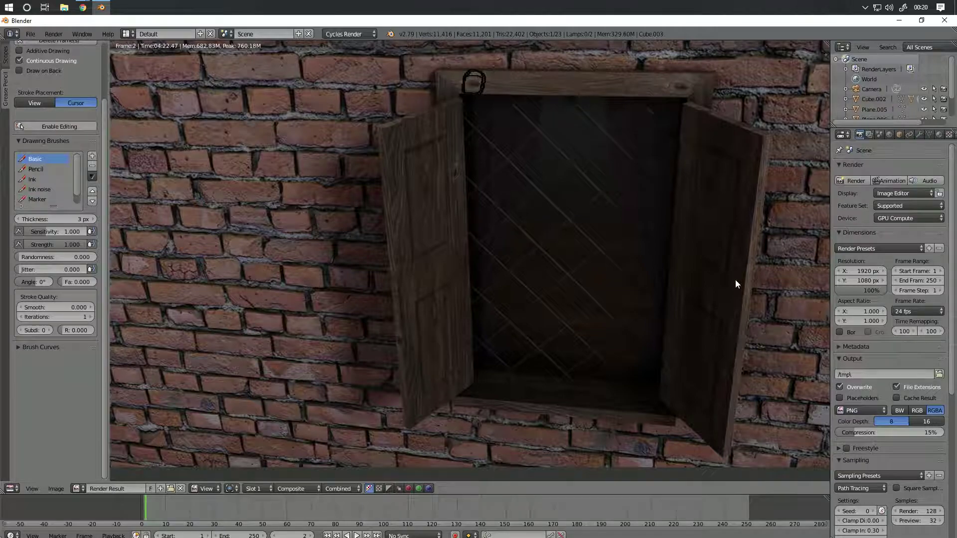
Step: Change the grease pencil palette's stroke color to red
key(n)
scroll(799, 321, down, 5)
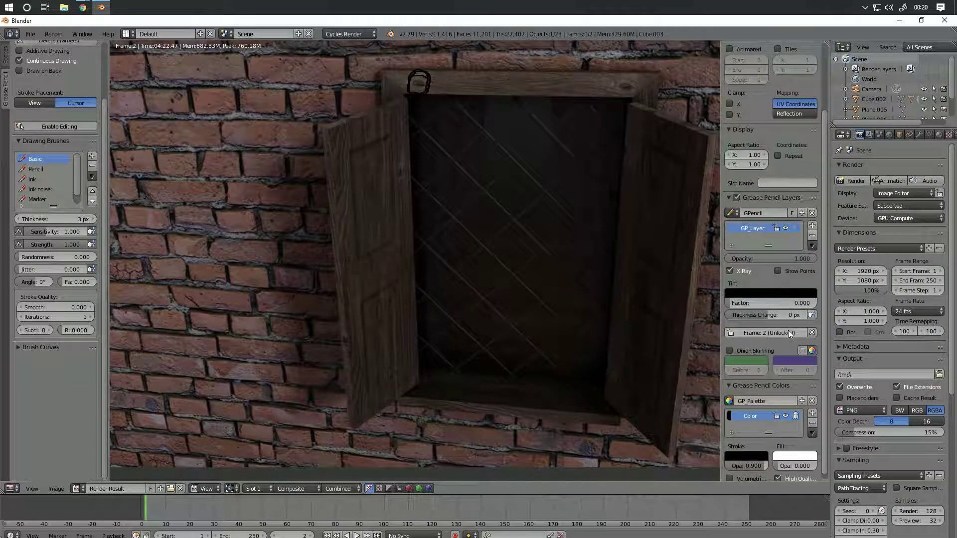
click(749, 451)
drag(811, 360, 810, 338)
drag(770, 366, 766, 389)
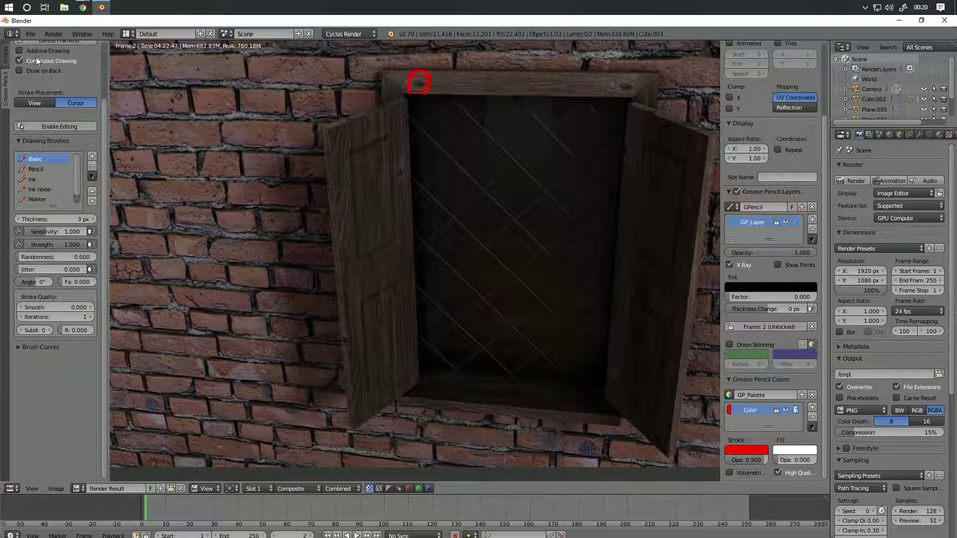
Step: Draw a grease pencil circle around the knot at the right end of the window frame's upper beam
scroll(63, 108, up, 3)
key(n)
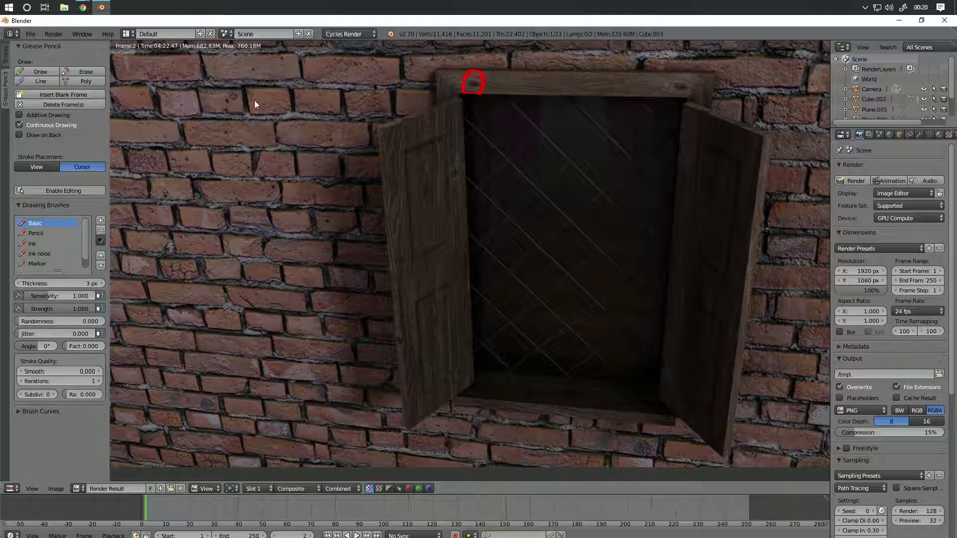
click(49, 71)
mouse_move(676, 78)
mouse_down()
mouse_move(683, 80)
mouse_move(672, 81)
mouse_up()
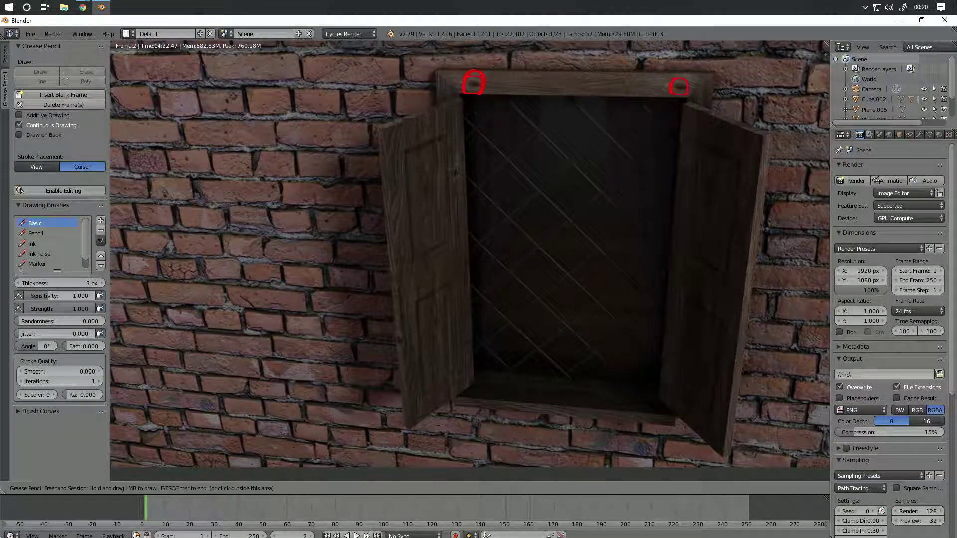
Step: Draw a grease pencil outline of a vase inside the window opening, with a closed inner contour below its neck
mouse_move(541, 100)
mouse_down()
mouse_move(493, 262)
mouse_move(508, 347)
mouse_up()
mouse_move(632, 370)
mouse_down()
mouse_move(655, 264)
mouse_move(610, 106)
mouse_up()
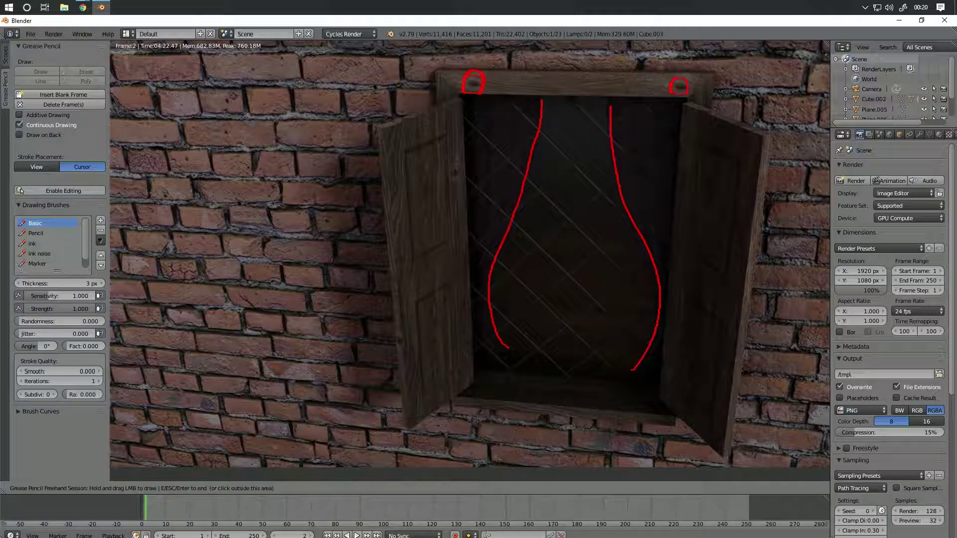
mouse_move(533, 178)
mouse_down()
mouse_move(606, 183)
mouse_move(639, 254)
mouse_move(646, 325)
mouse_move(590, 356)
mouse_move(501, 321)
mouse_move(540, 168)
mouse_up()
Step: Outline the window sill with grease pencil and mark diagonal corner joints at both ends of the frame's upper beam
mouse_move(632, 393)
mouse_down()
mouse_move(466, 385)
mouse_move(513, 402)
mouse_move(652, 417)
mouse_move(616, 389)
mouse_up()
drag(458, 94, 437, 69)
mouse_move(690, 93)
mouse_down()
mouse_move(713, 72)
mouse_move(690, 96)
mouse_up()
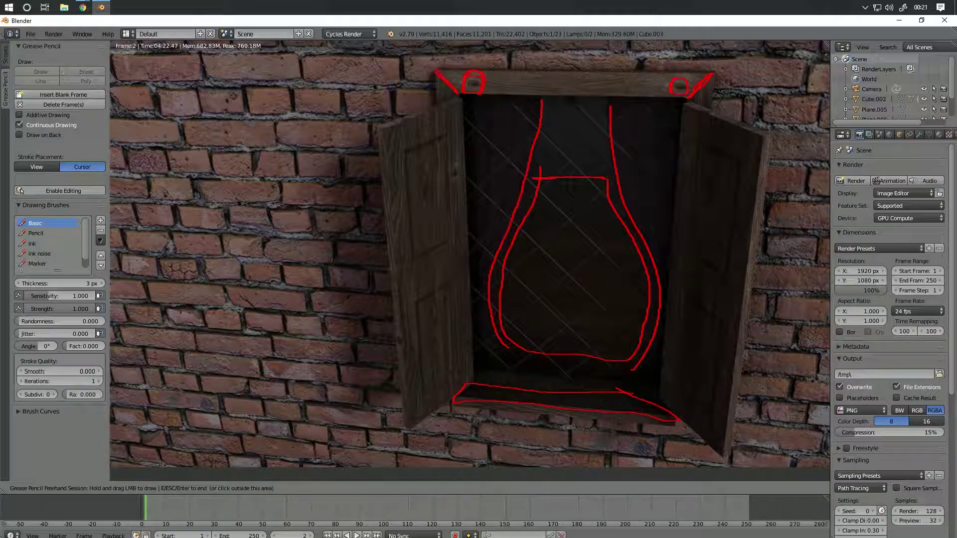
Step: Draw grease pencil rectangles around the brick wall areas on both sides of the window
scroll(314, 214, down, 3)
scroll(320, 213, up, 1)
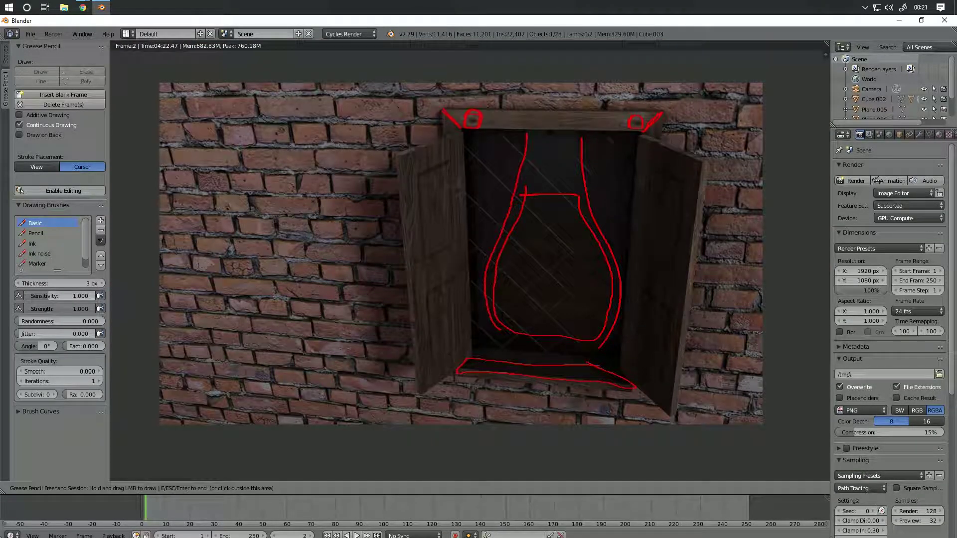
mouse_move(429, 83)
mouse_down()
mouse_move(433, 369)
mouse_move(288, 410)
mouse_up()
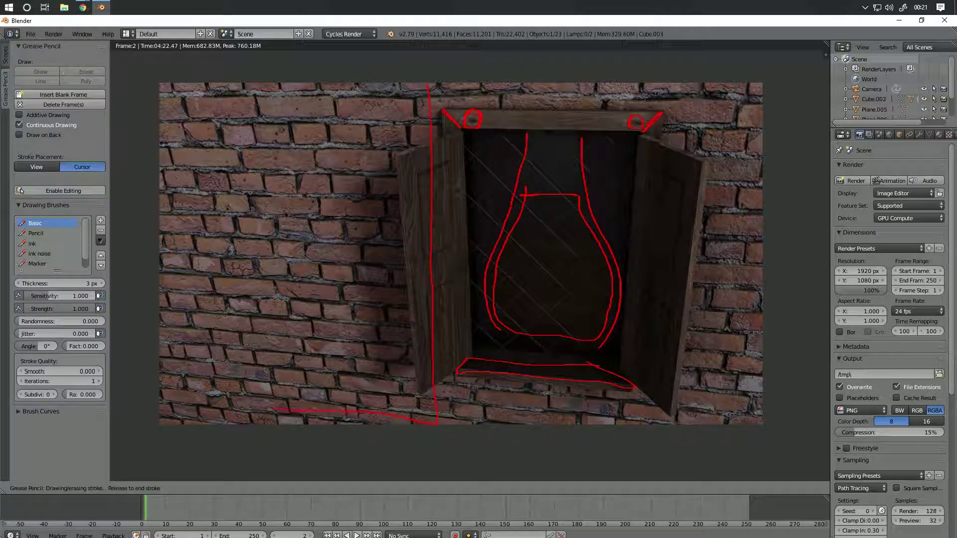
mouse_move(161, 398)
mouse_down()
mouse_move(164, 144)
mouse_move(197, 85)
mouse_move(434, 82)
mouse_up()
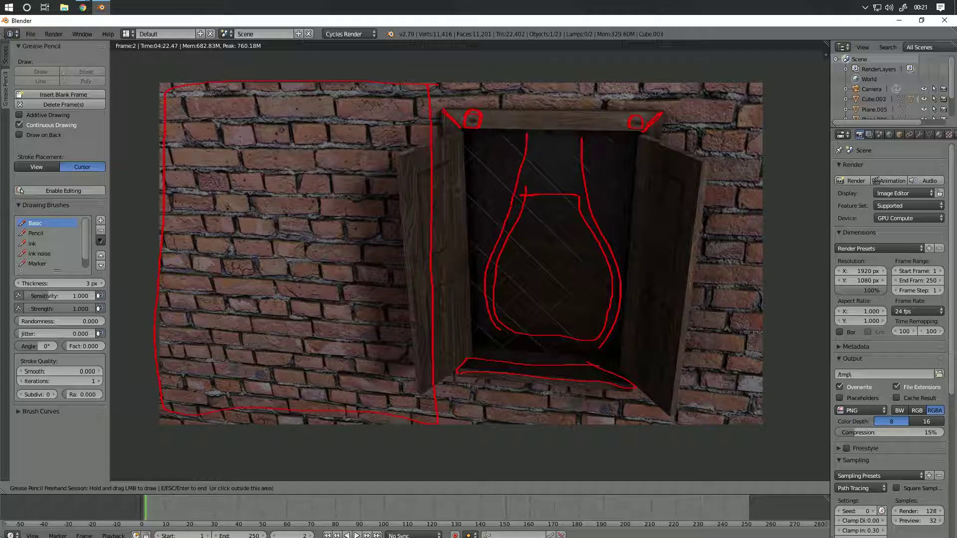
drag(670, 80, 645, 413)
mouse_move(764, 332)
mouse_down()
mouse_move(725, 86)
mouse_move(668, 85)
mouse_up()
scroll(335, 287, up, 2)
scroll(335, 287, down, 3)
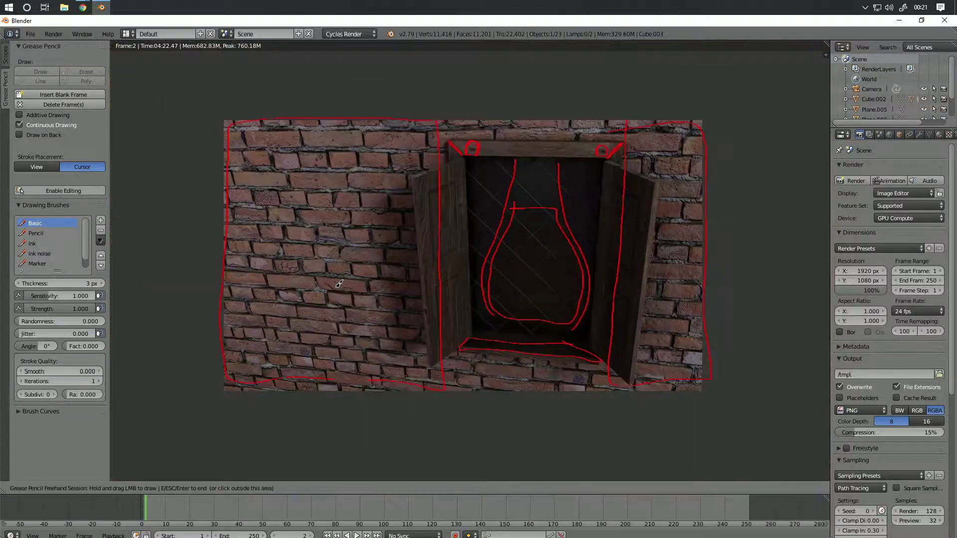
Step: Draw a grease pencil outline with an inward-curving edge over the left part of the brick wall
scroll(473, 275, up, 1)
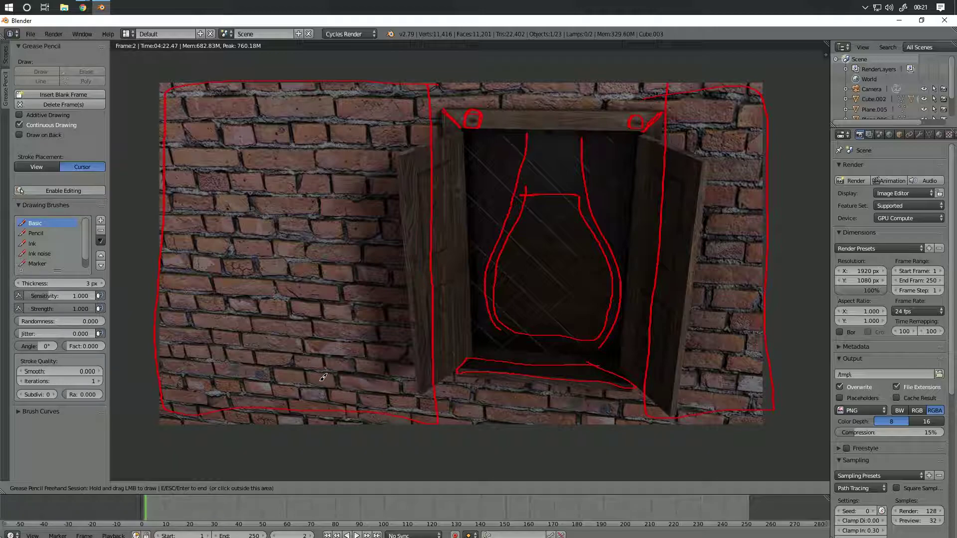
drag(301, 78, 261, 303)
mouse_move(281, 396)
mouse_down()
mouse_move(305, 426)
mouse_move(169, 312)
mouse_move(162, 96)
mouse_move(199, 78)
mouse_move(312, 79)
mouse_up()
Step: Open Notepad and write the word "Vignette" in a new note
key(super)
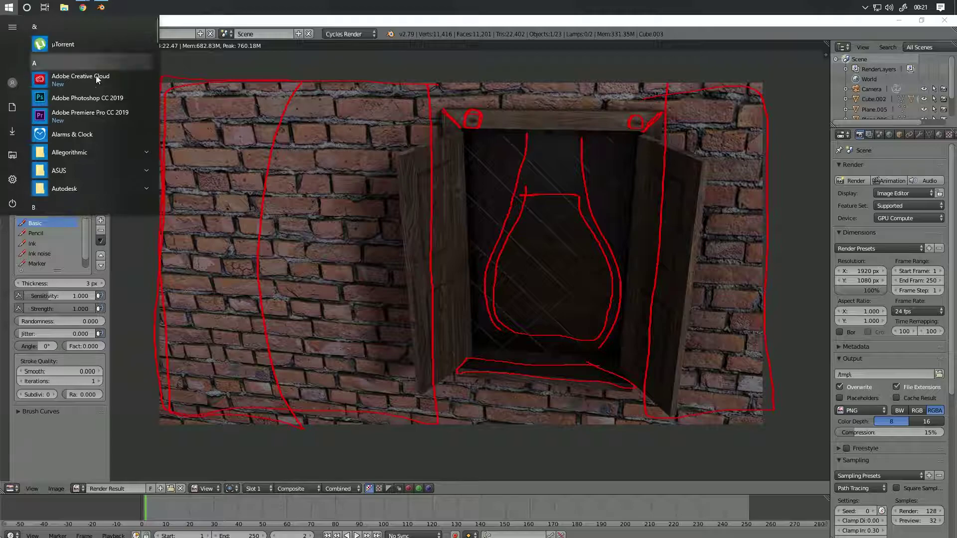
text(notepad)
key(Return)
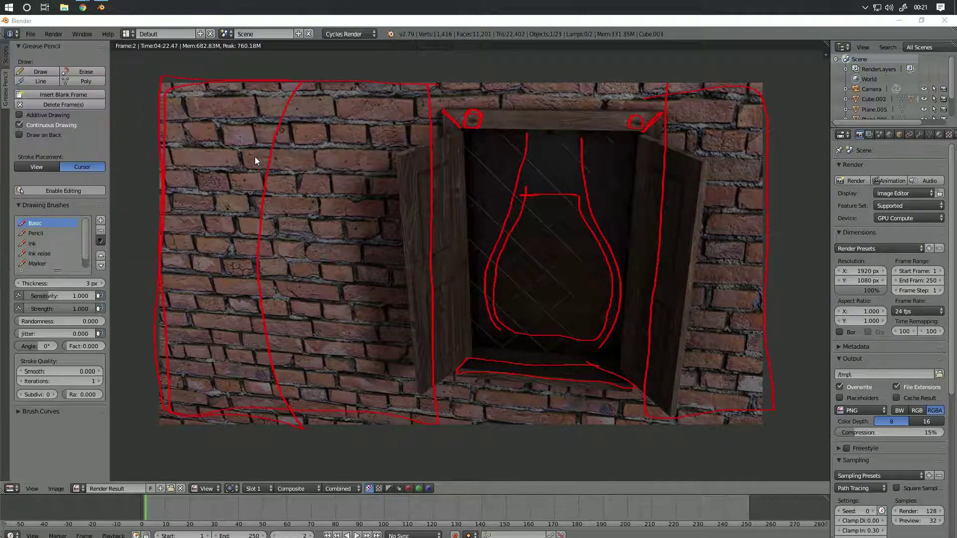
text(Vignette)
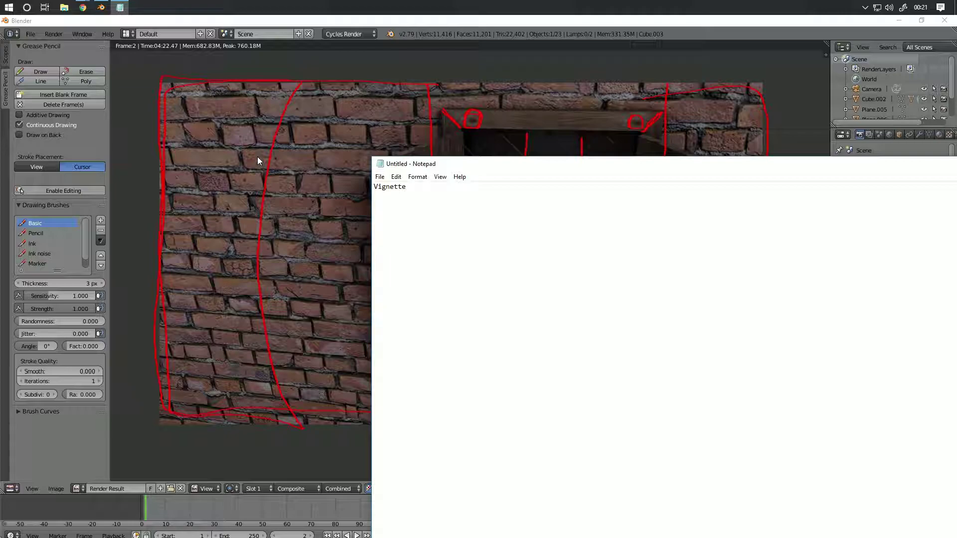
Step: Enlarge the note's text by setting the font size to 22
key(ctrl+a)
click(416, 177)
click(432, 199)
scroll(568, 298, down, 1)
click(570, 303)
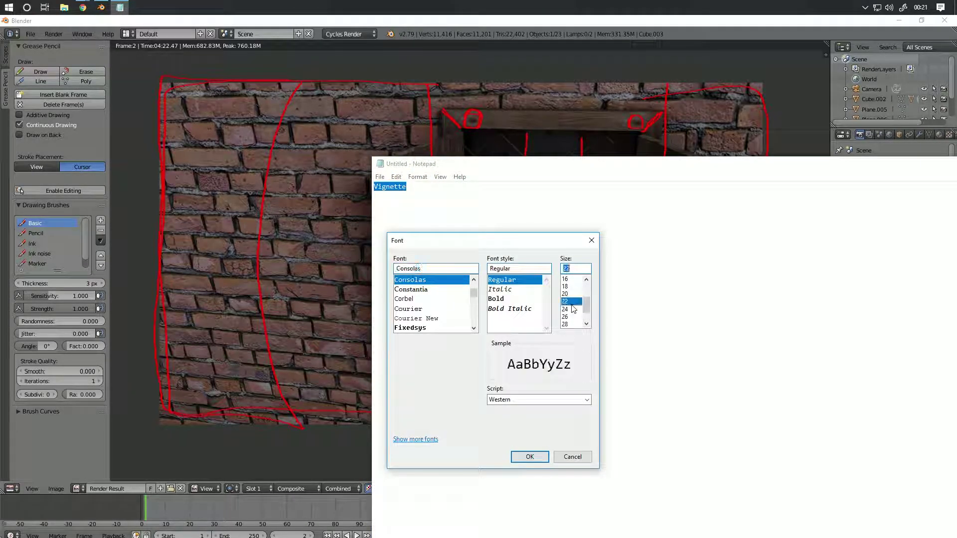
click(541, 454)
click(450, 199)
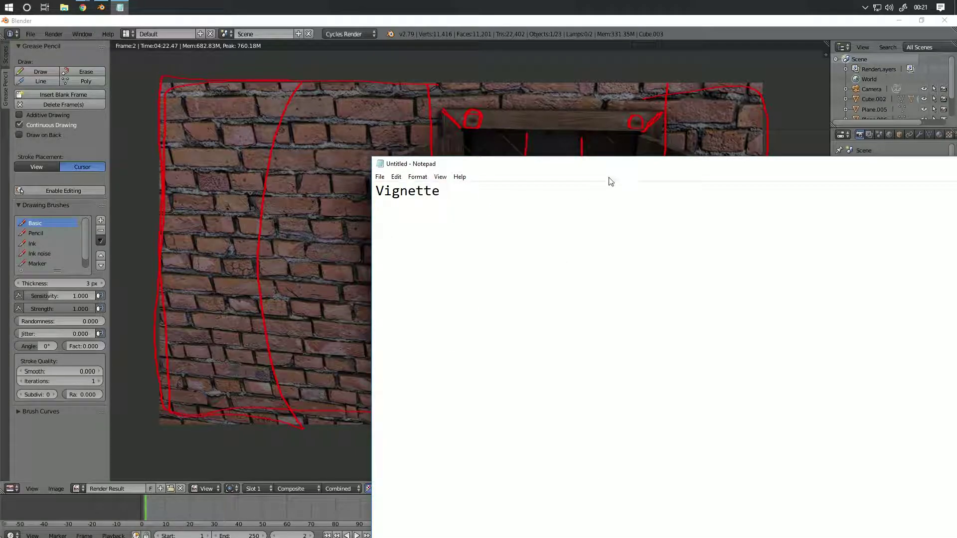
Step: Close Notepad without saving the note and return to Blender
key(alt+F4)
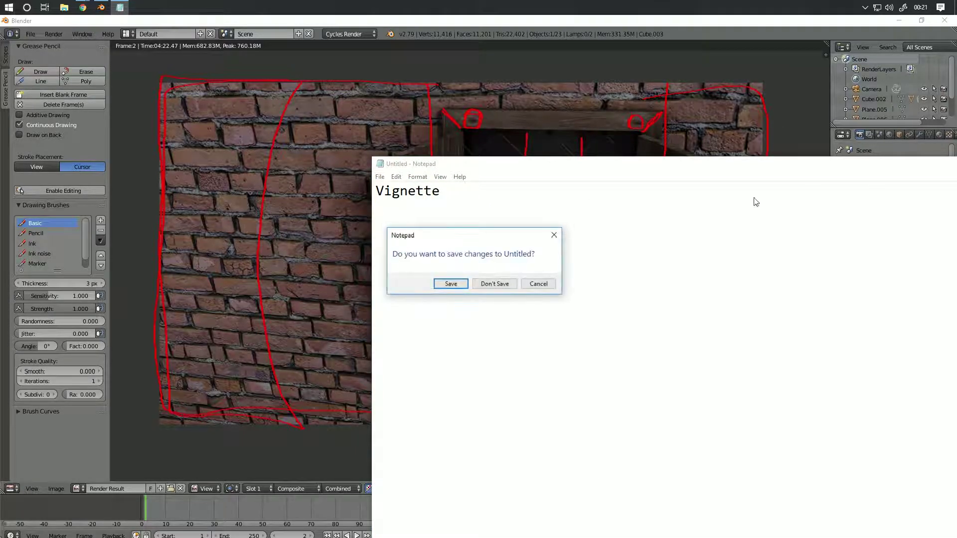
click(497, 282)
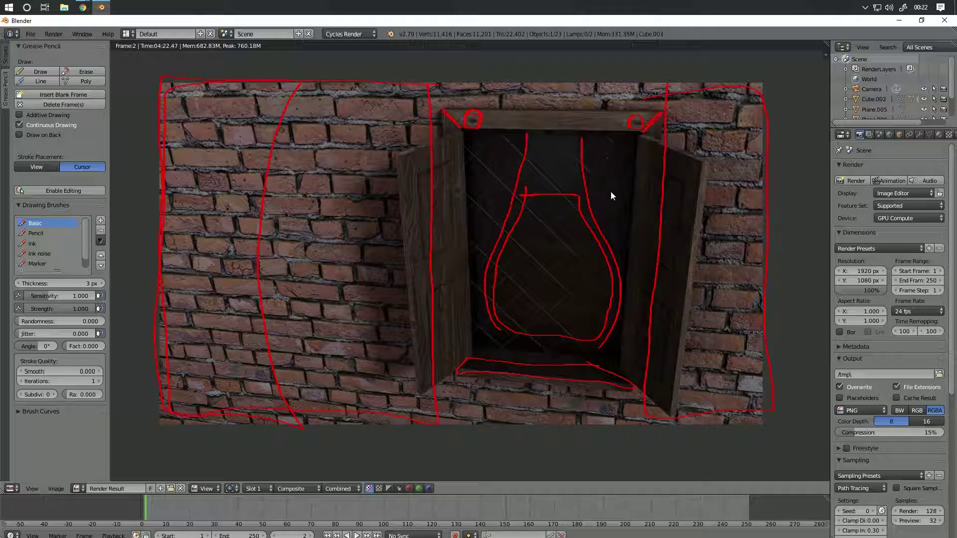
click(39, 72)
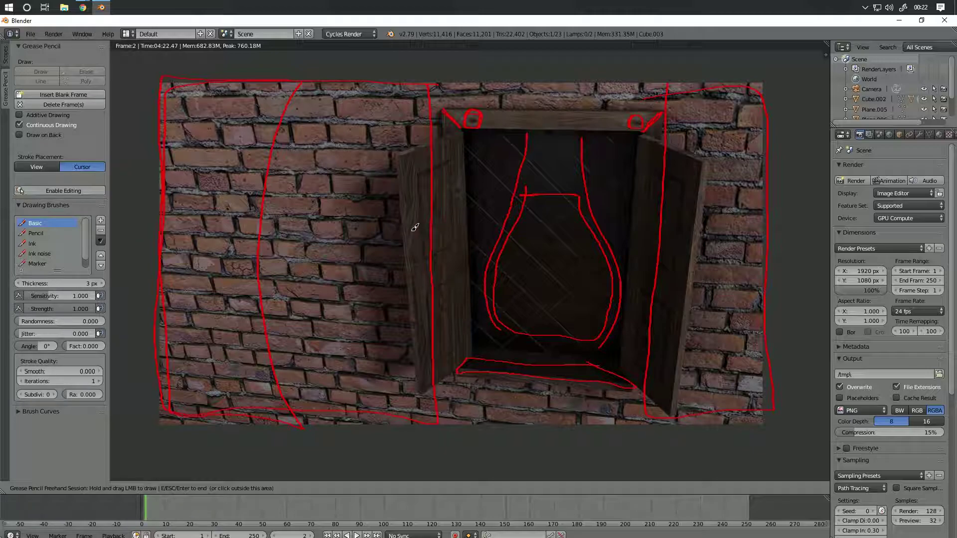
key(Escape)
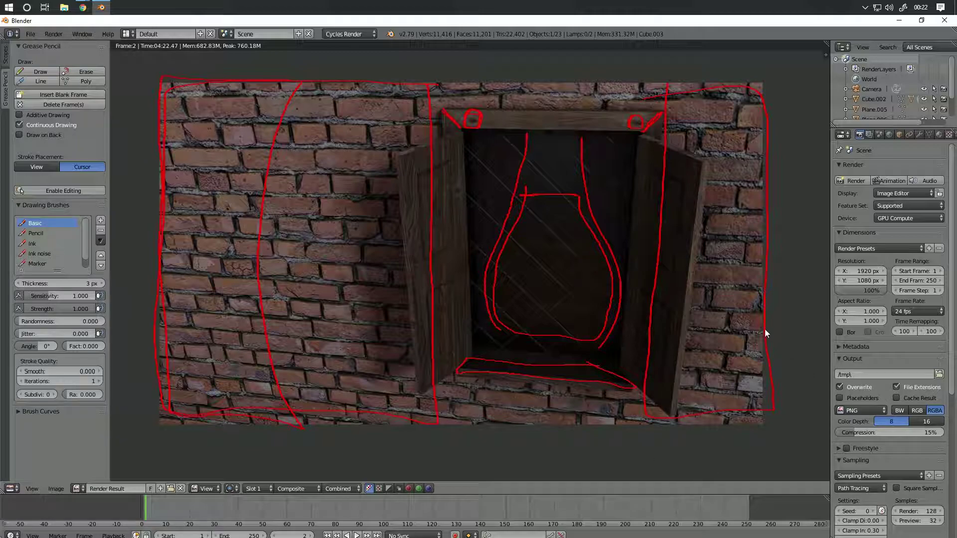
Step: Unlink the GPencil data block to clear all annotations from the render, and hide the image editor's side regions
key(n)
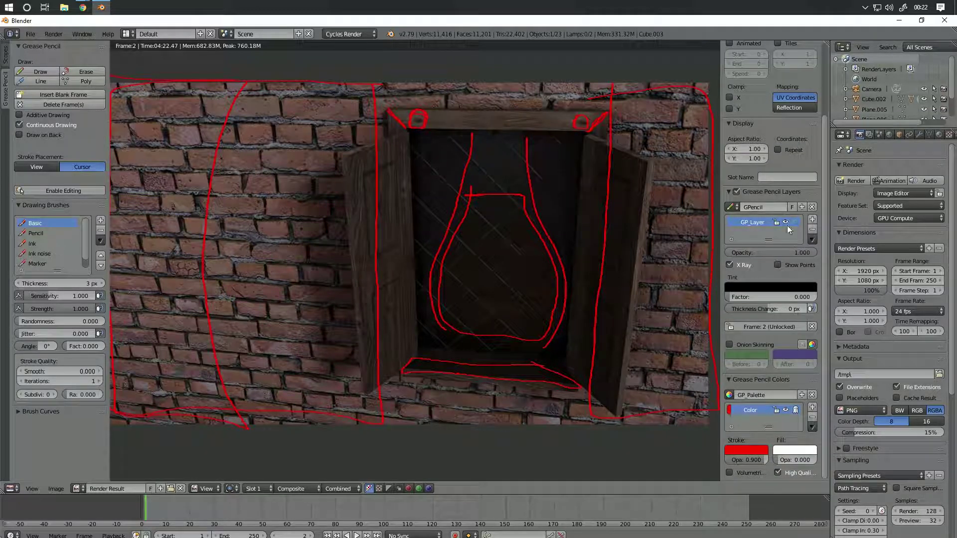
scroll(813, 197, up, 4)
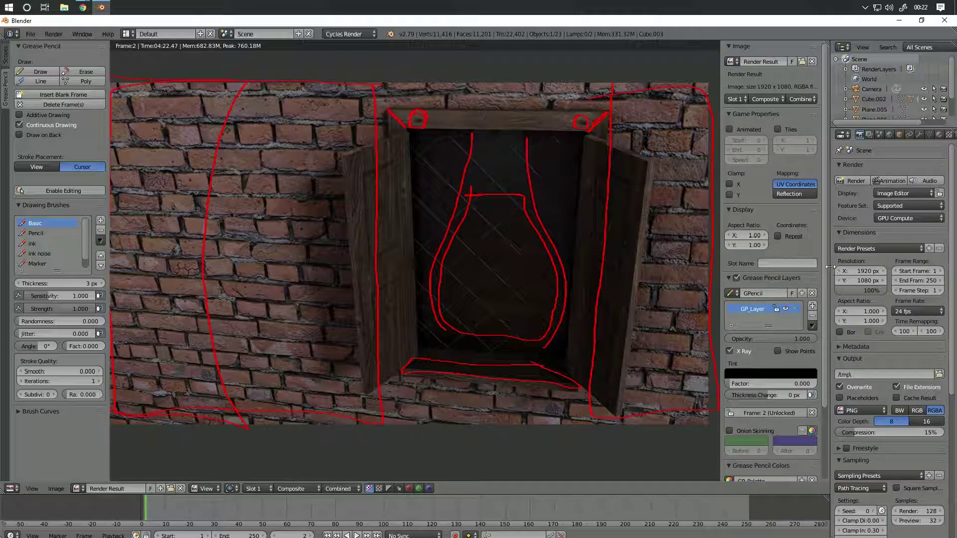
click(814, 294)
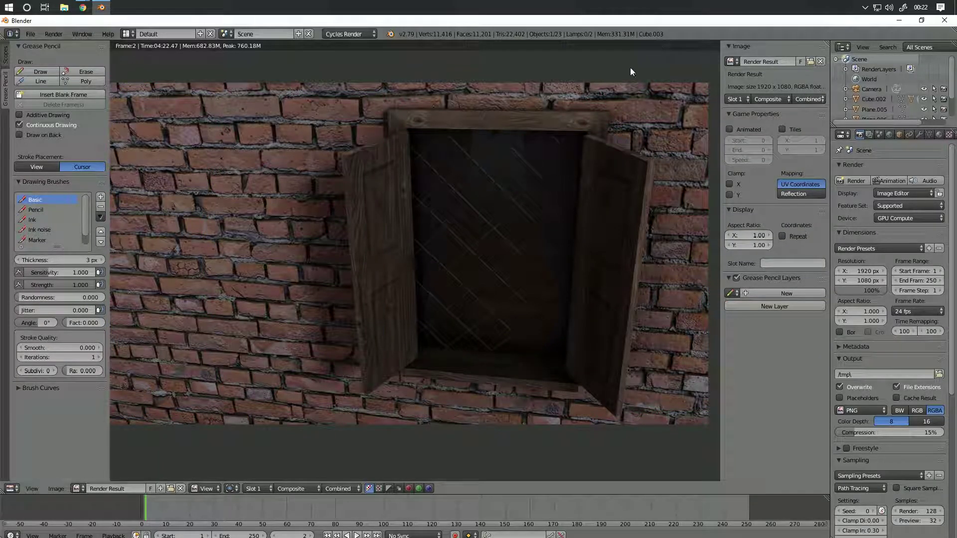
key(n)
key(t)
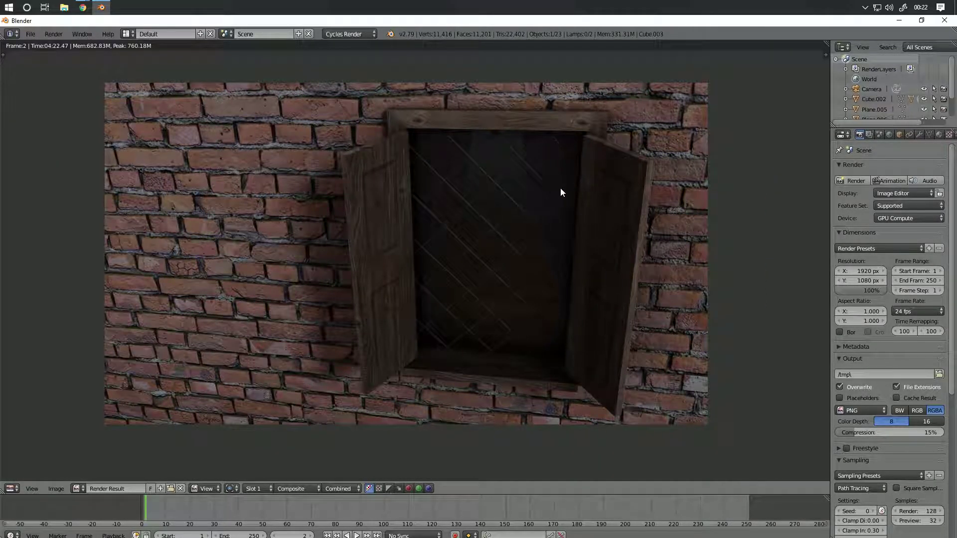